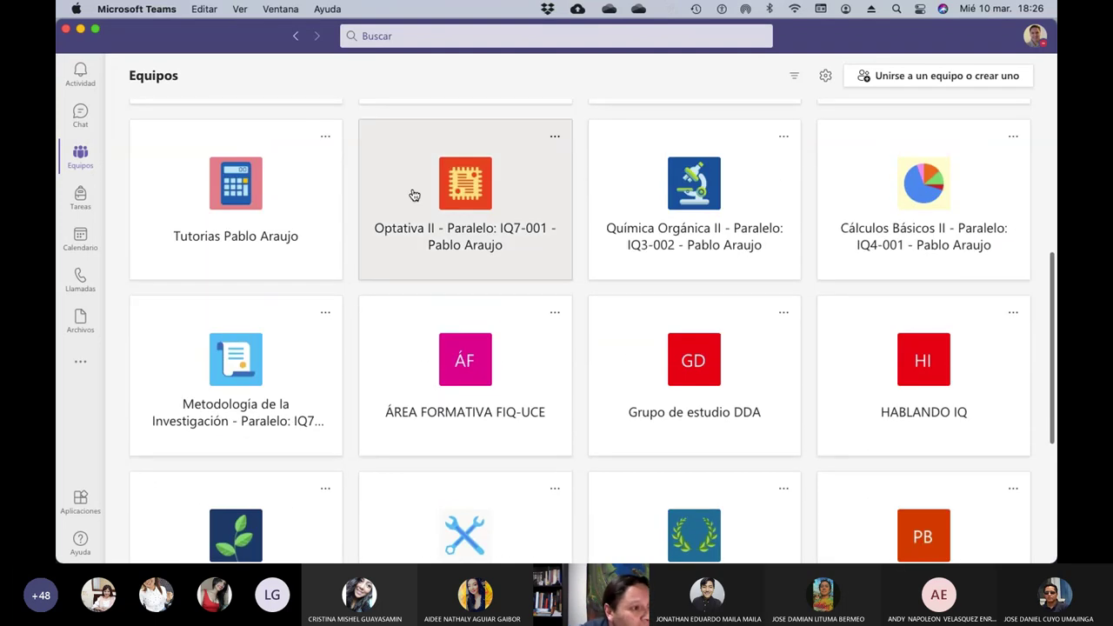
# Open Ejercicio Toma Decisiones.xlsx from the Materiales de clase folder in the General channel files of the Optativa II team
pyautogui.click(414, 195)
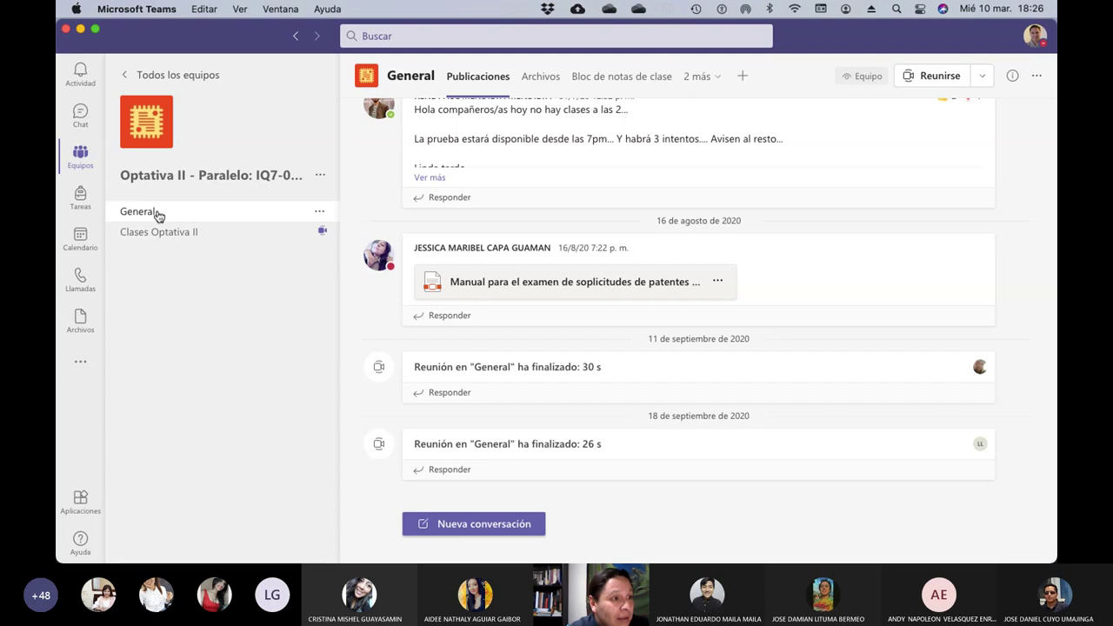
pyautogui.click(541, 78)
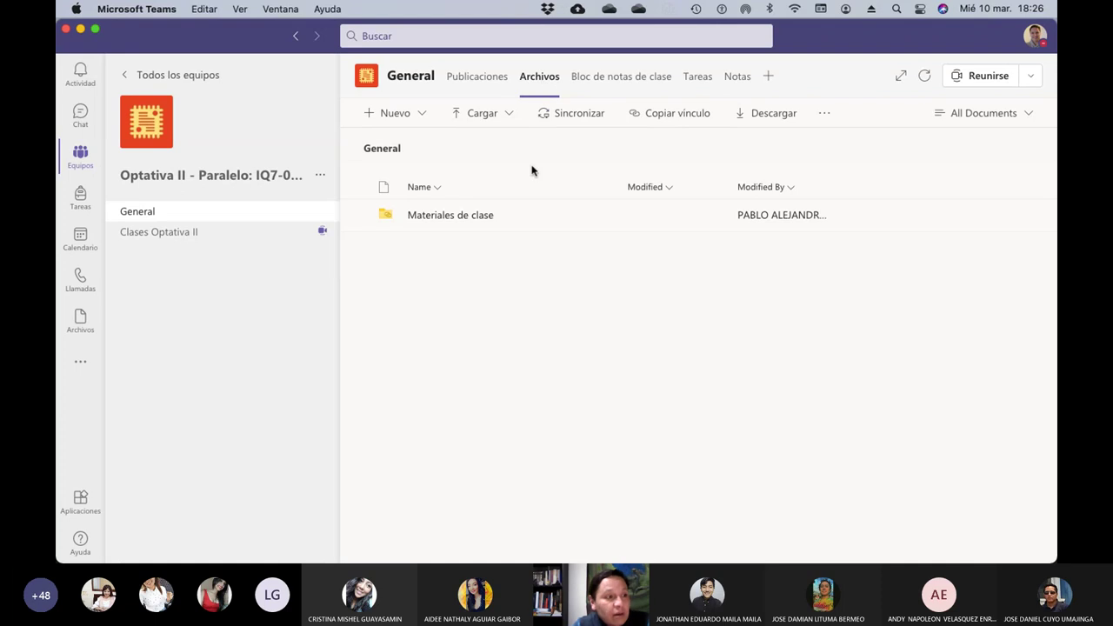
pyautogui.click(467, 216)
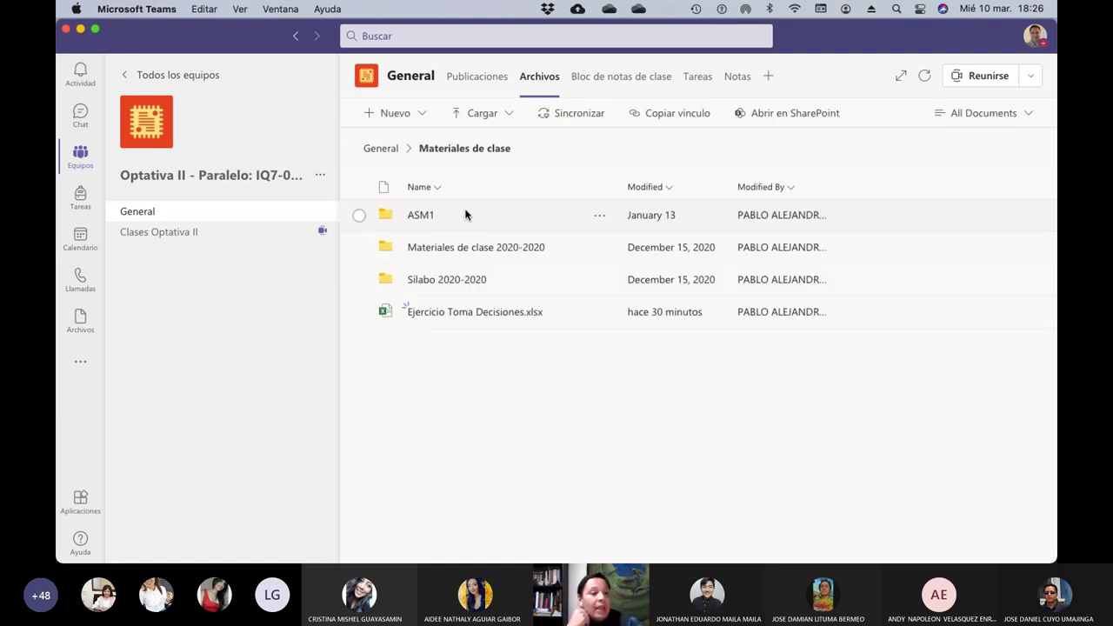
pyautogui.click(496, 318)
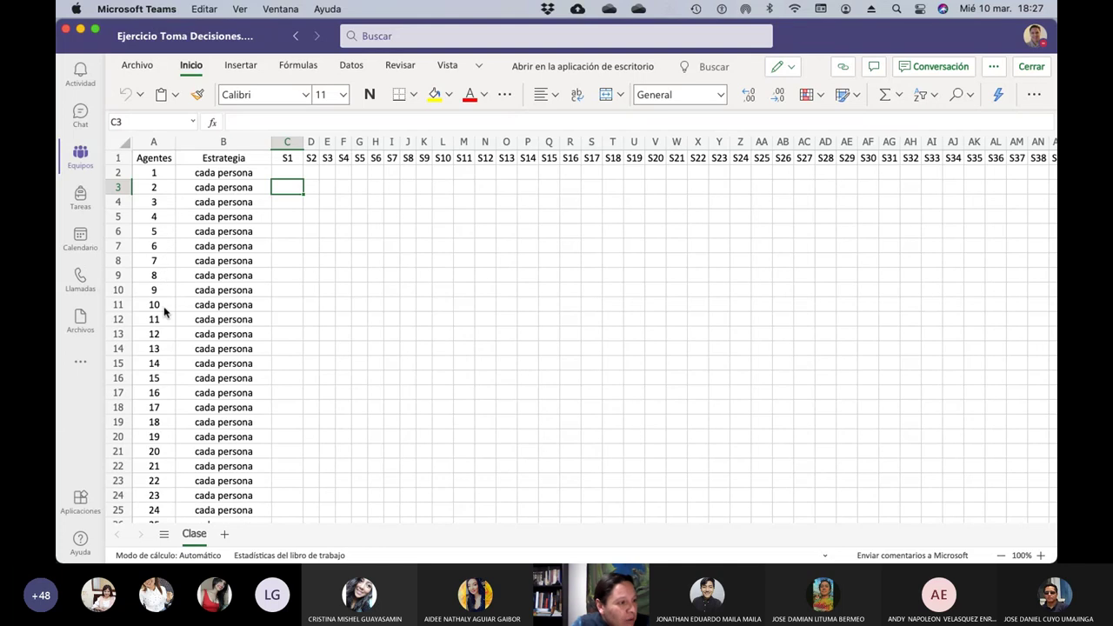
# Examine the Clase sheet's agent rows, from the empty "cada persona" rows to the strategy 2 rows and the Suma row
pyautogui.scroll(-12, 163, 313)
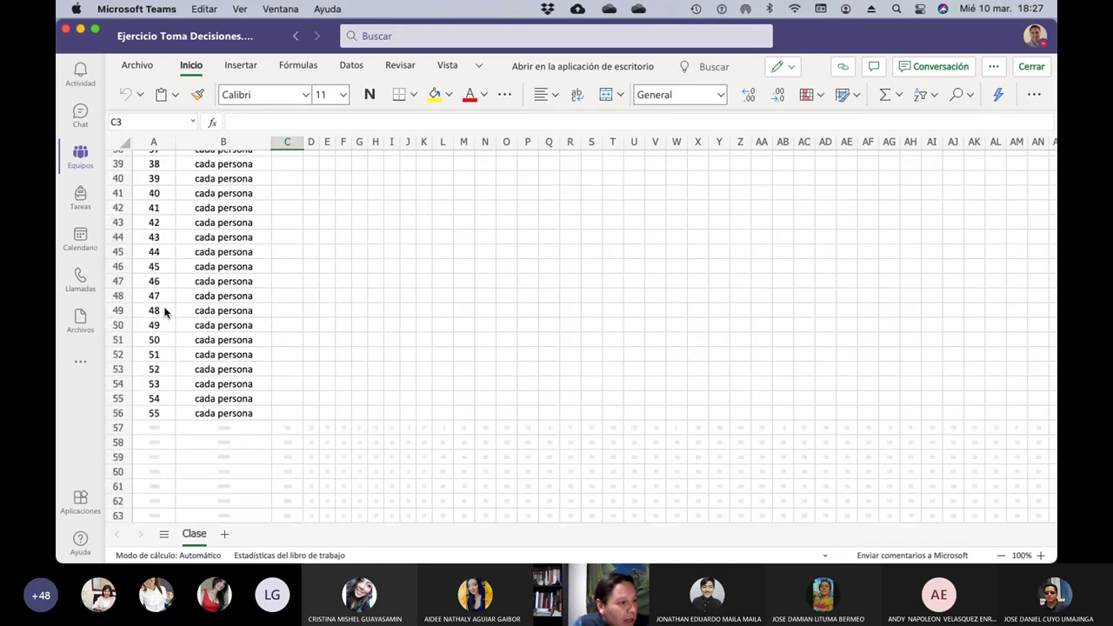
pyautogui.scroll(-1, 163, 313)
pyautogui.scroll(-2, 163, 313)
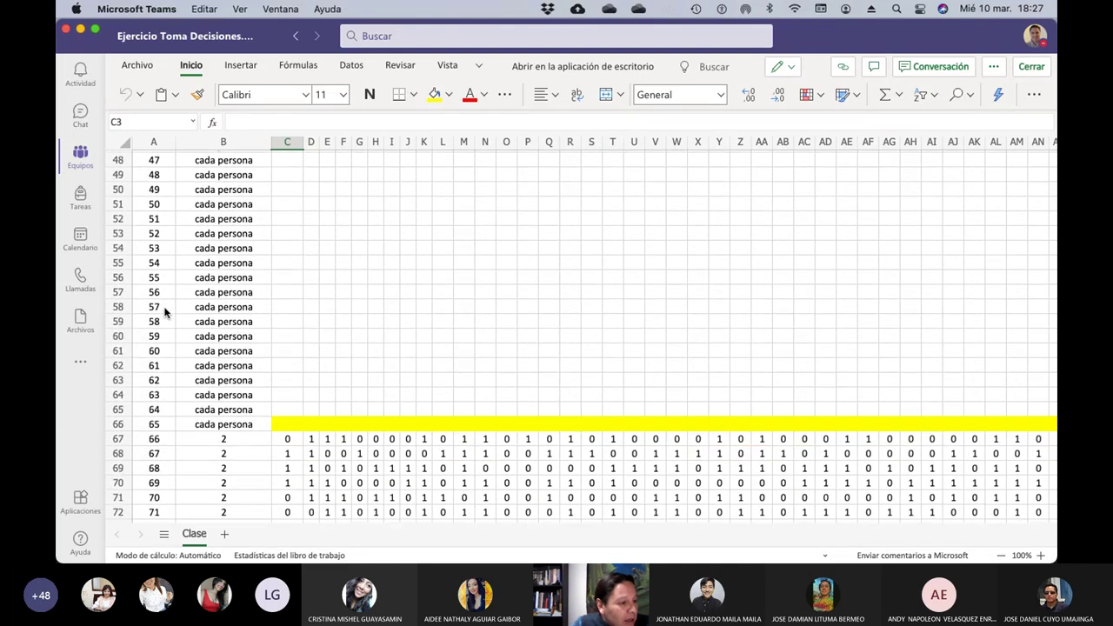
pyautogui.scroll(-2, 165, 313)
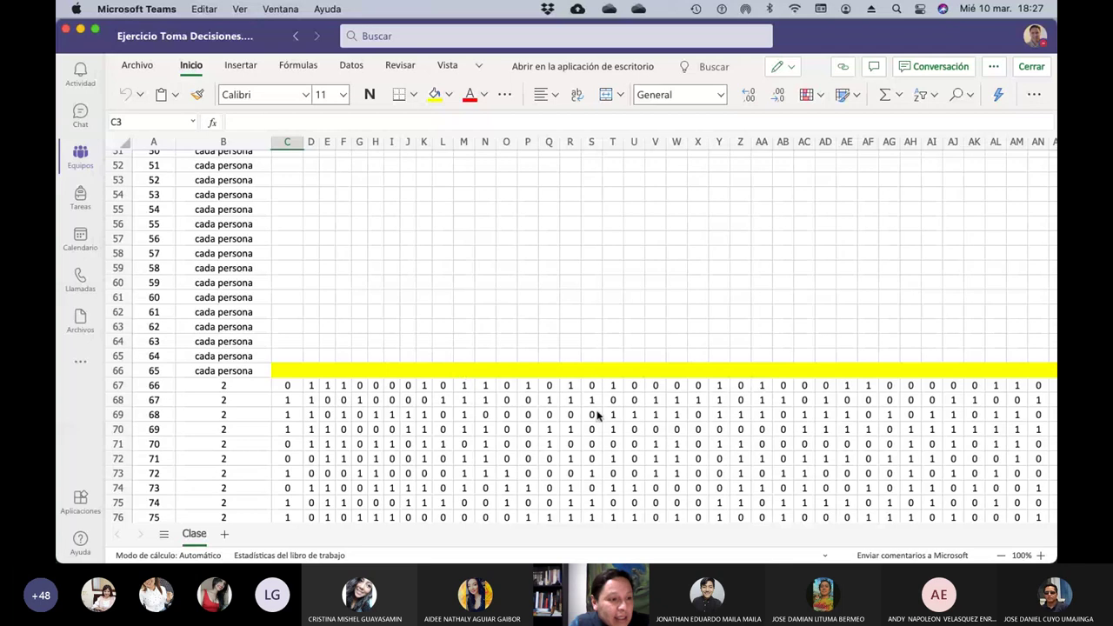
pyautogui.scroll(-1, 598, 416)
pyautogui.scroll(-6, 597, 415)
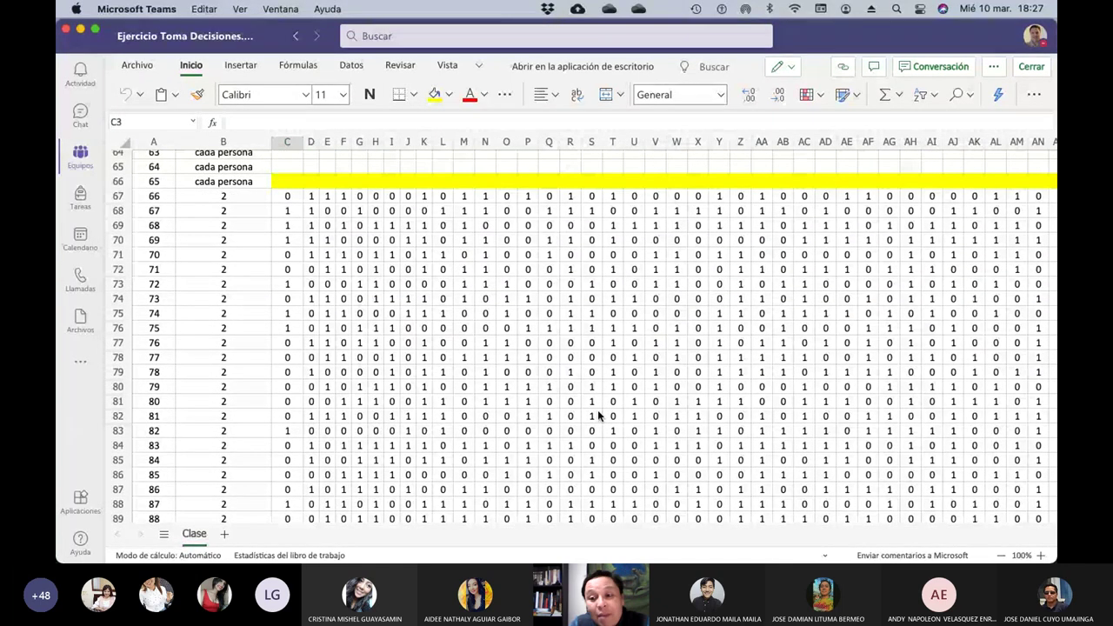
pyautogui.scroll(-6, 598, 415)
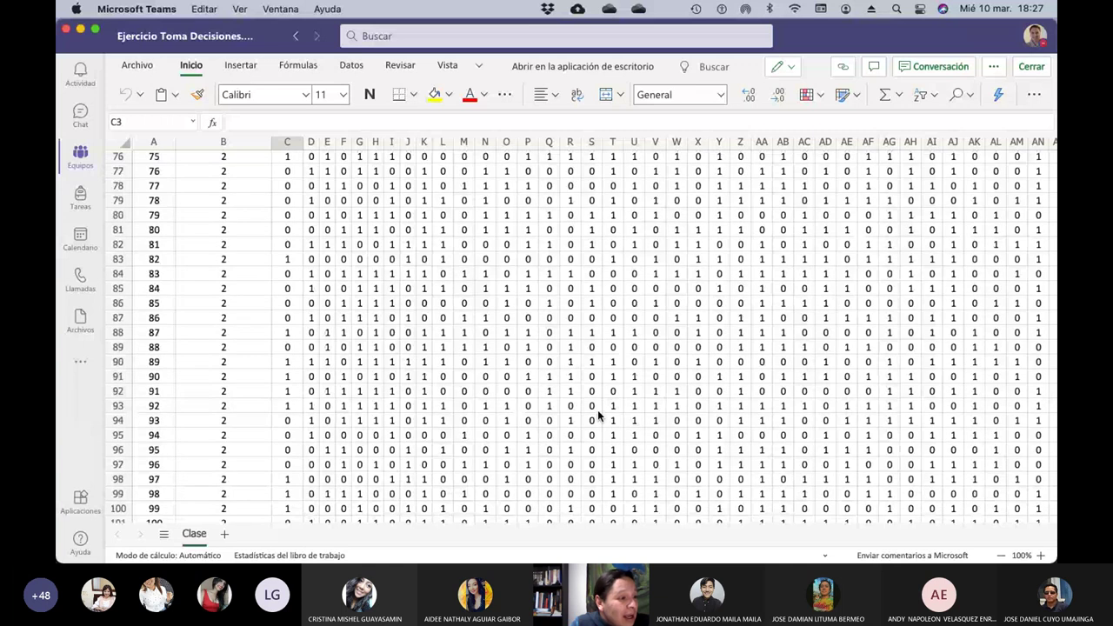
pyautogui.scroll(-3, 597, 413)
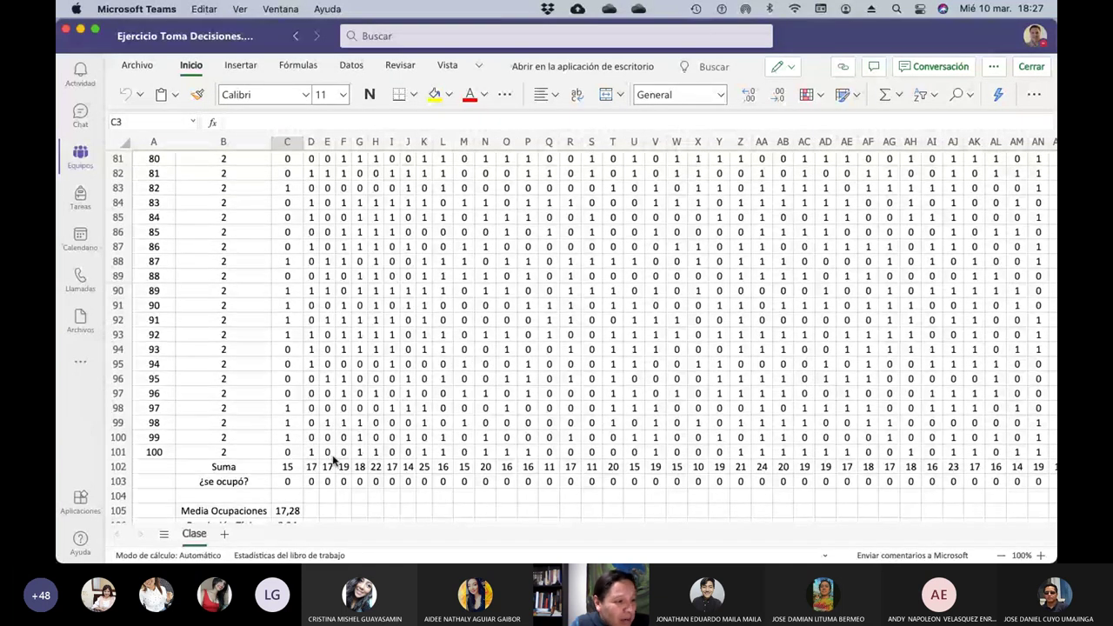
pyautogui.scroll(2, 502, 392)
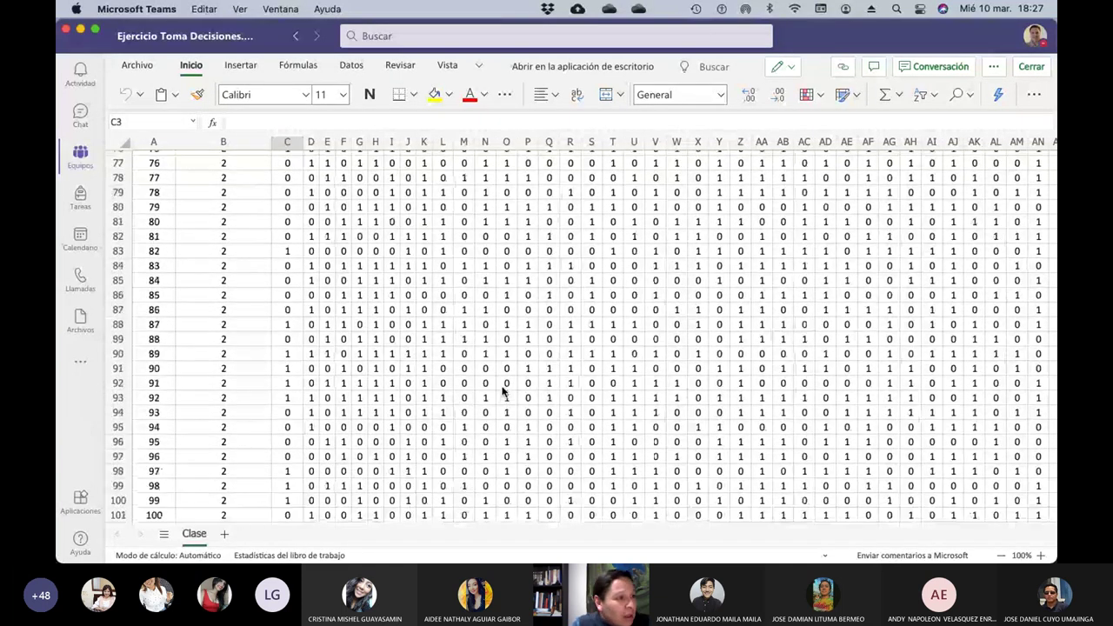
pyautogui.scroll(8, 503, 393)
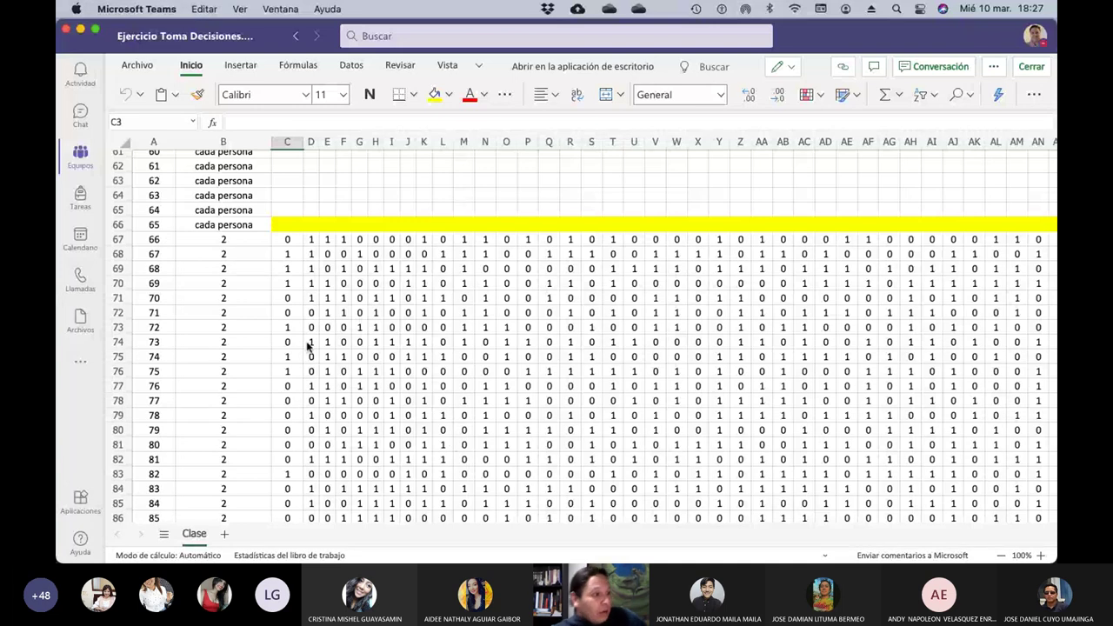
pyautogui.scroll(15, 305, 348)
pyautogui.scroll(3, 305, 345)
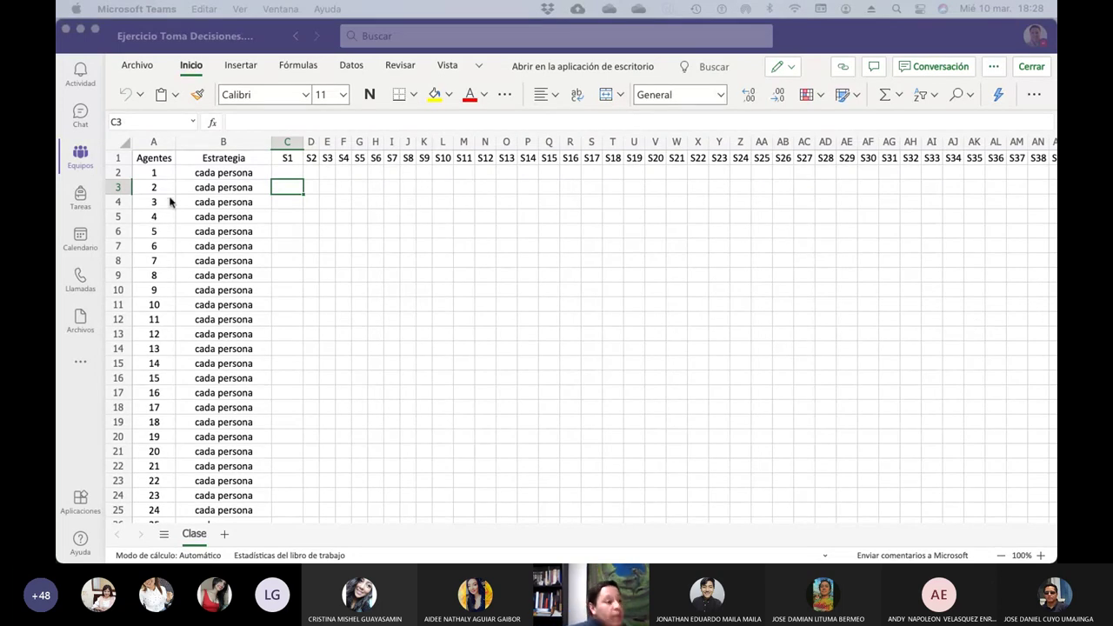
# Review column S1 from cell C2 down to the Media Ocupaciones, Desviación Típica, Coef. Variación and Sobre-Ocupación figures
pyautogui.click(287, 173)
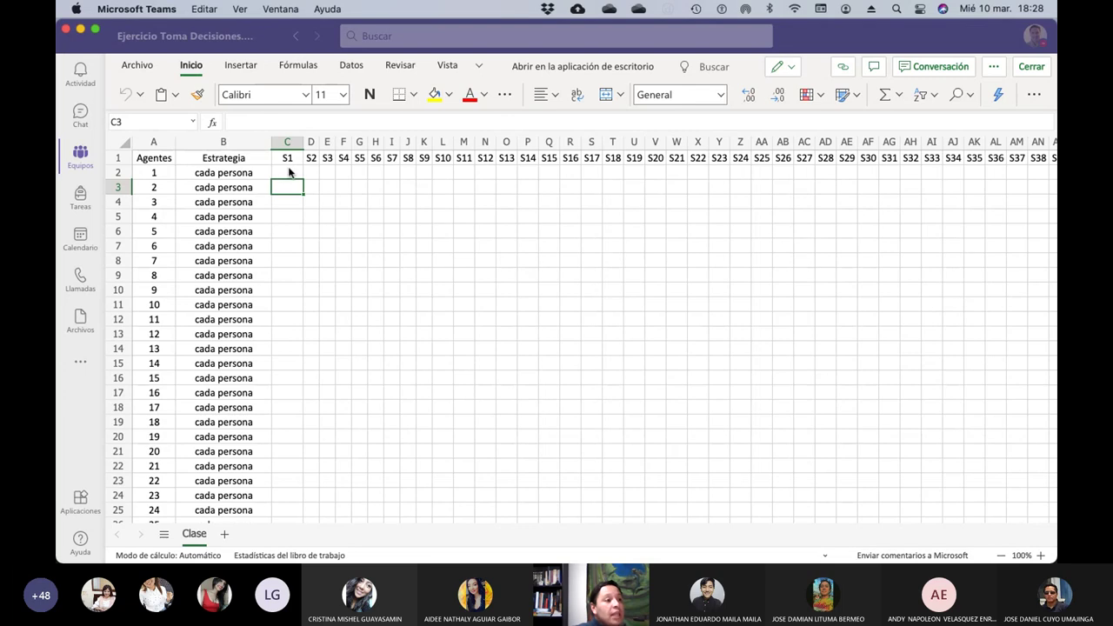
pyautogui.click(296, 176)
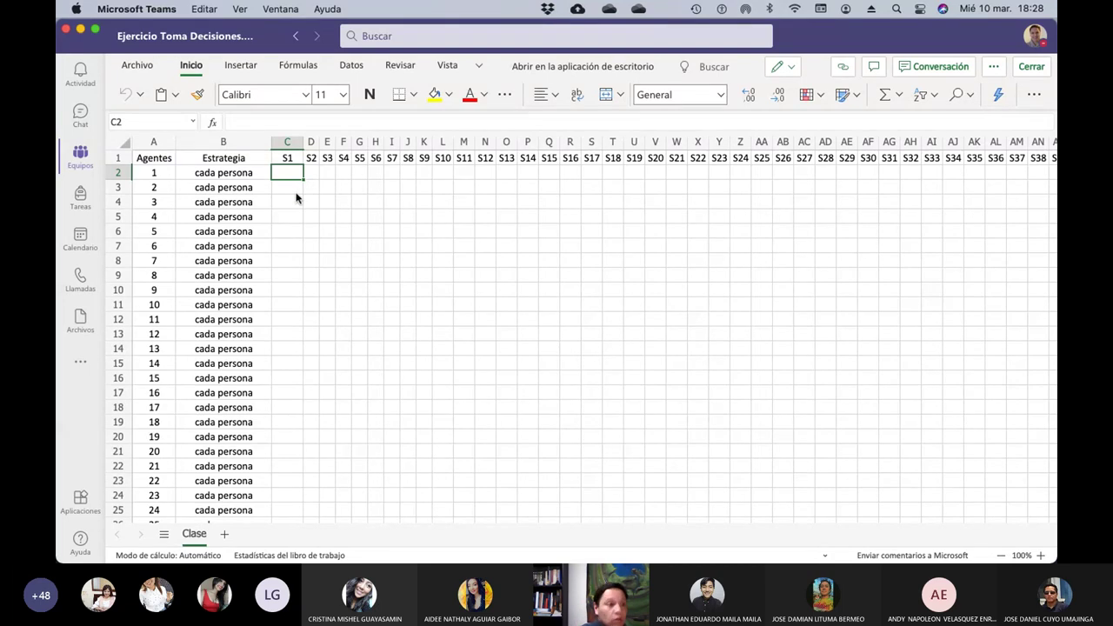
pyautogui.scroll(-13, 296, 198)
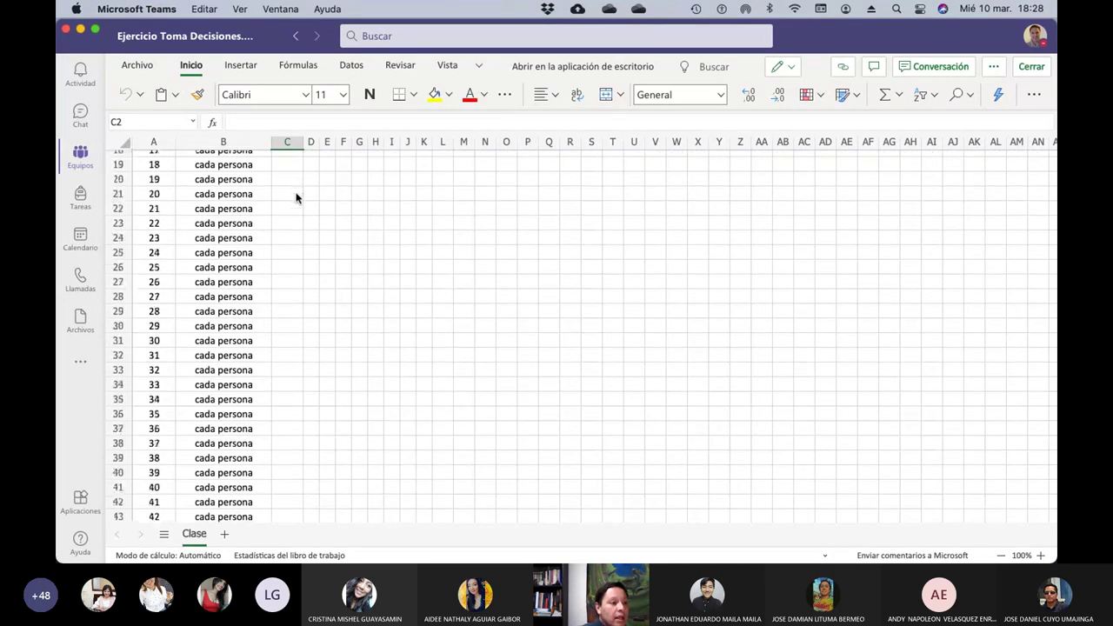
pyautogui.scroll(-8, 296, 198)
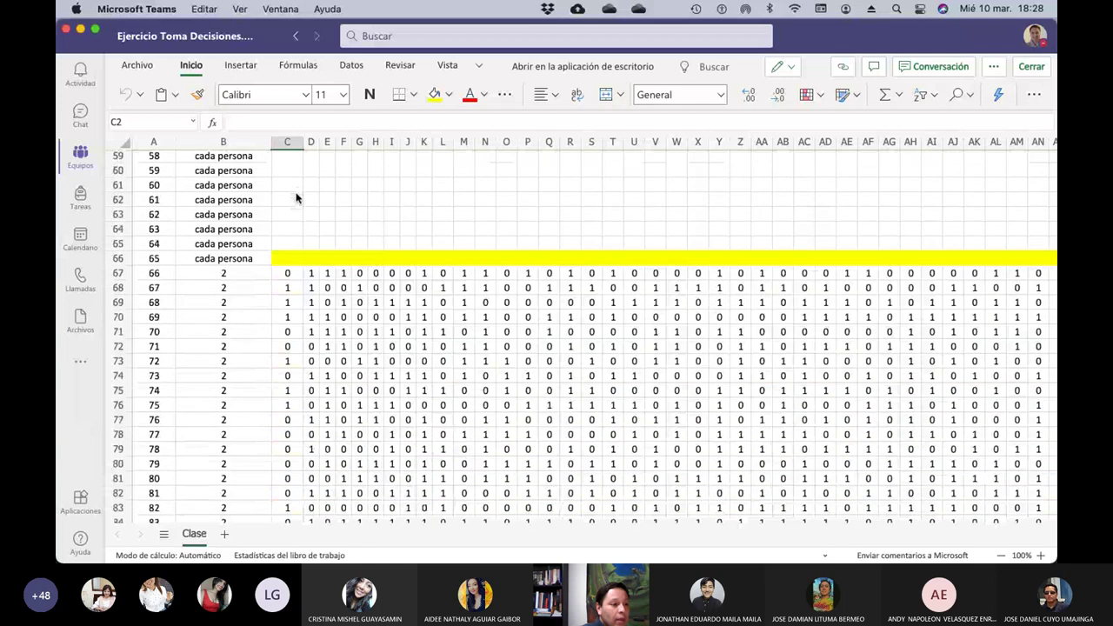
pyautogui.scroll(-7, 295, 199)
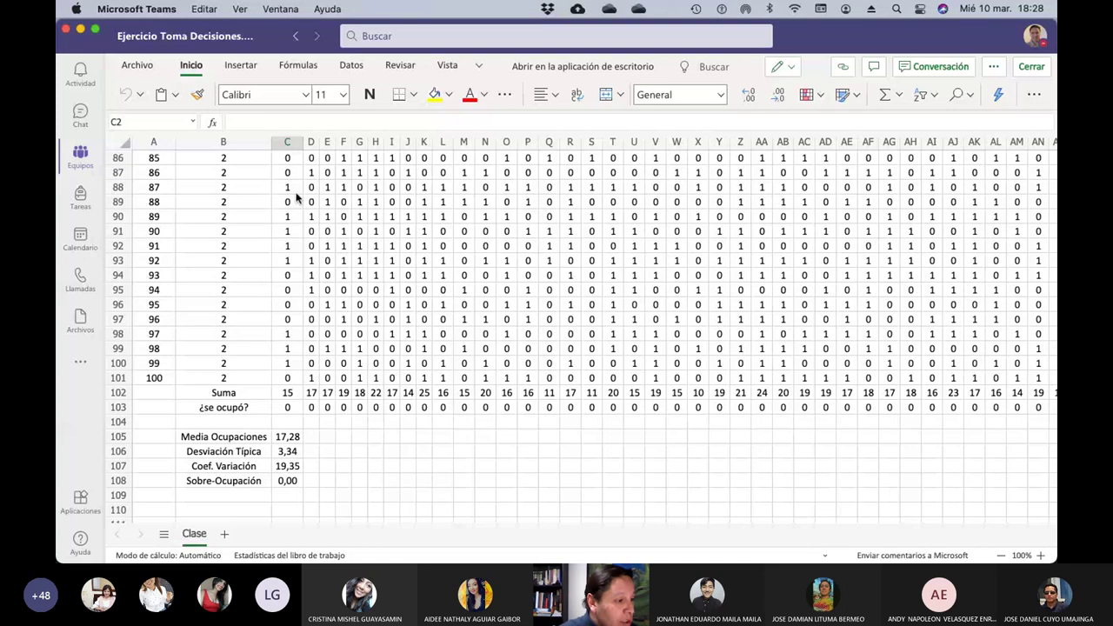
pyautogui.scroll(1, 296, 198)
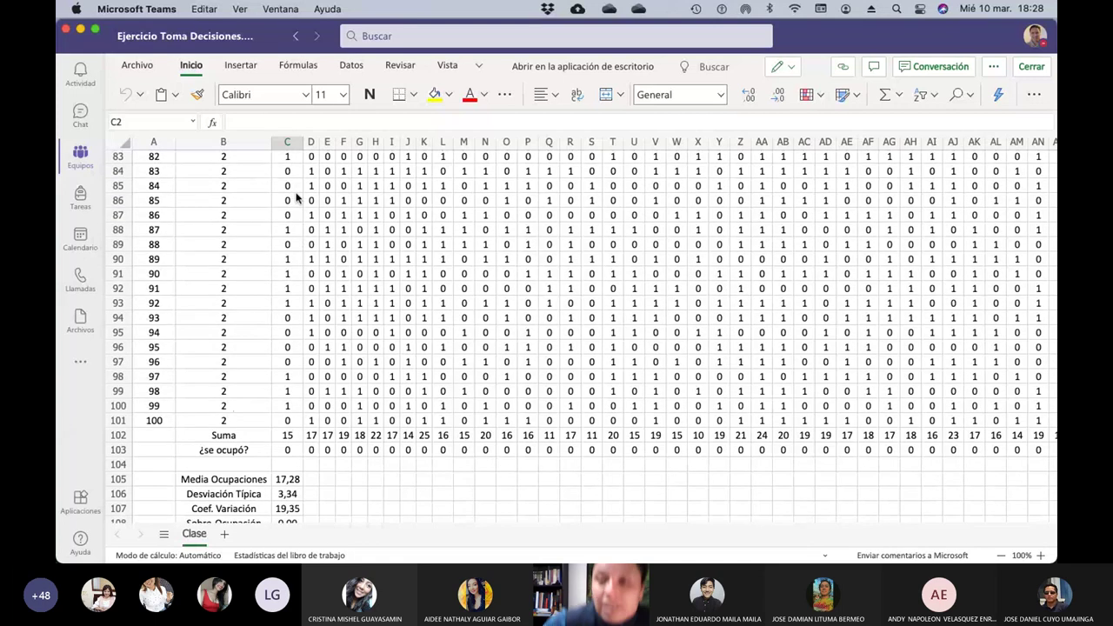
pyautogui.scroll(20, 295, 198)
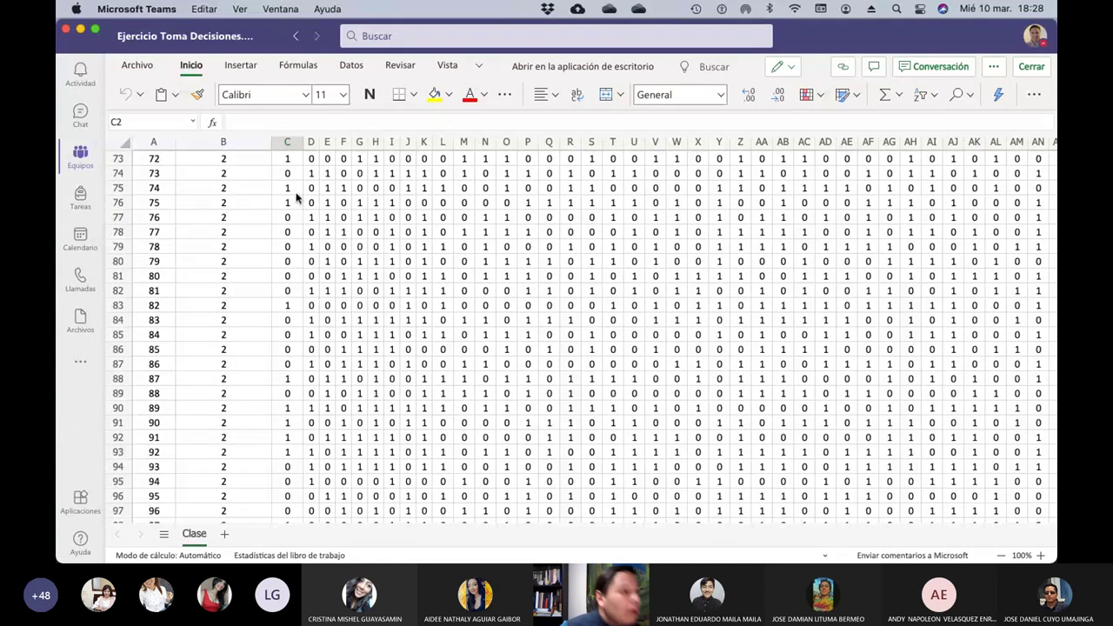
# Insert a new column between Estrategia and S1 and enter S0 as its header in C1
pyautogui.click(288, 144)
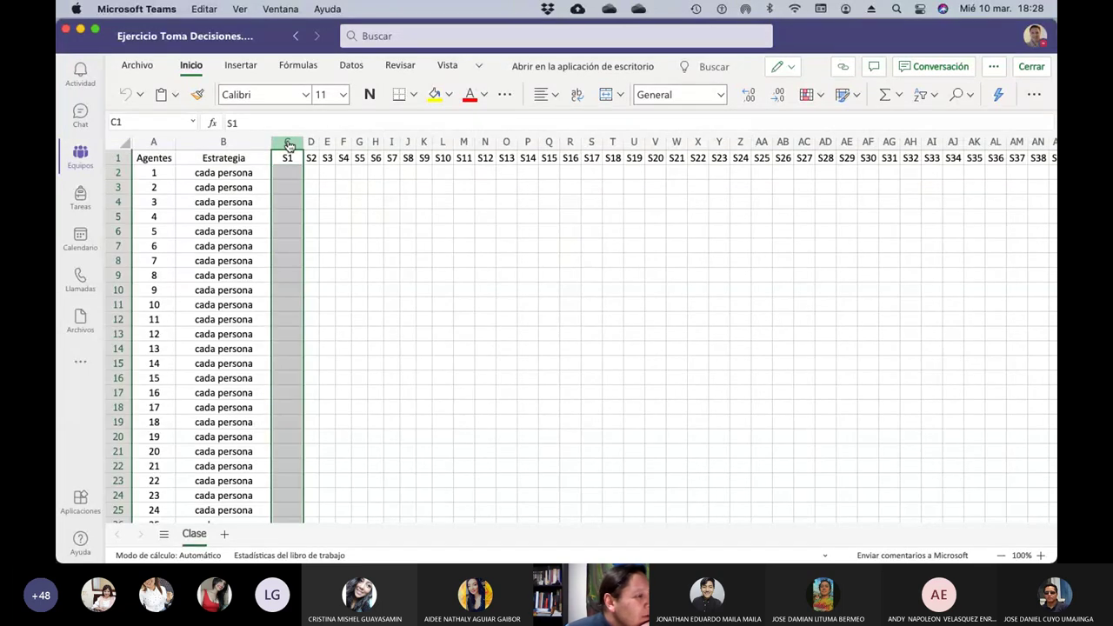
pyautogui.click(241, 66)
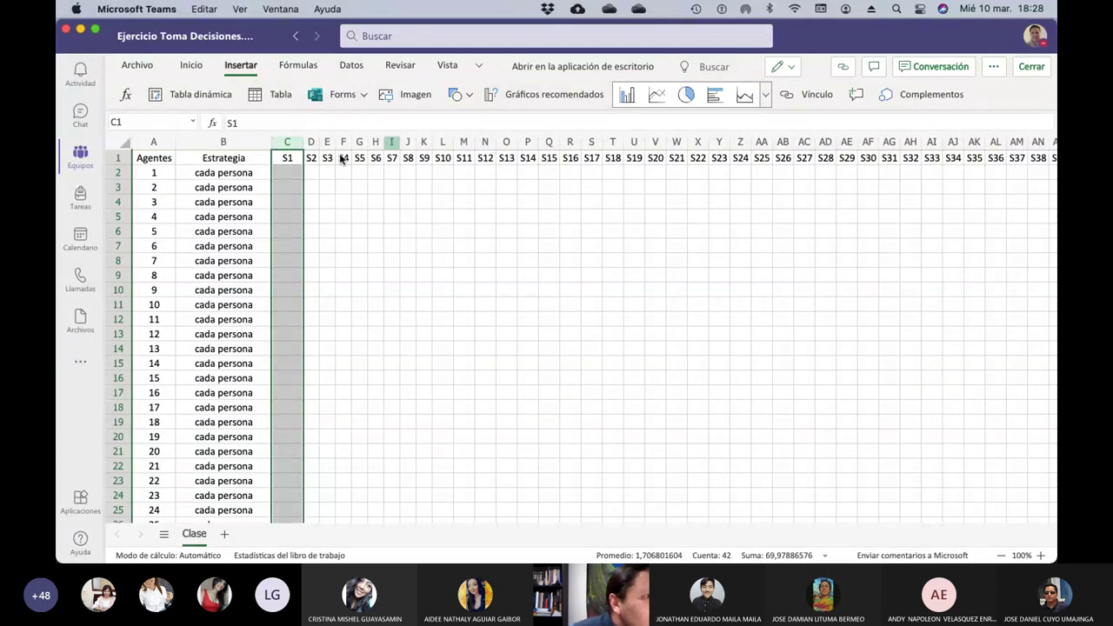
pyautogui.rightClick(286, 144)
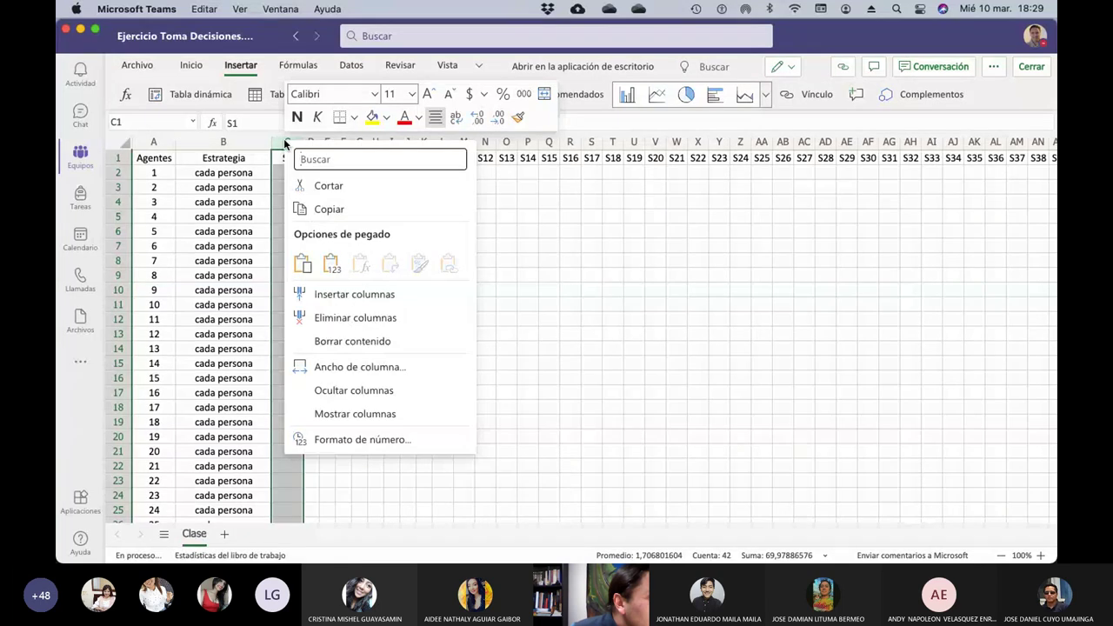
pyautogui.click(355, 295)
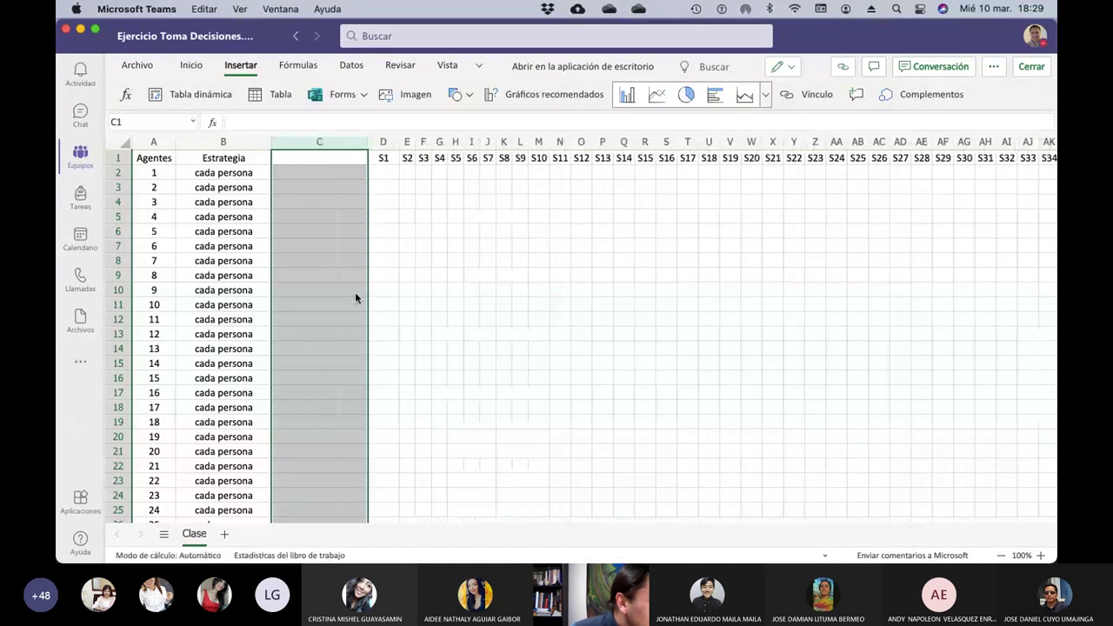
pyautogui.click(346, 158)
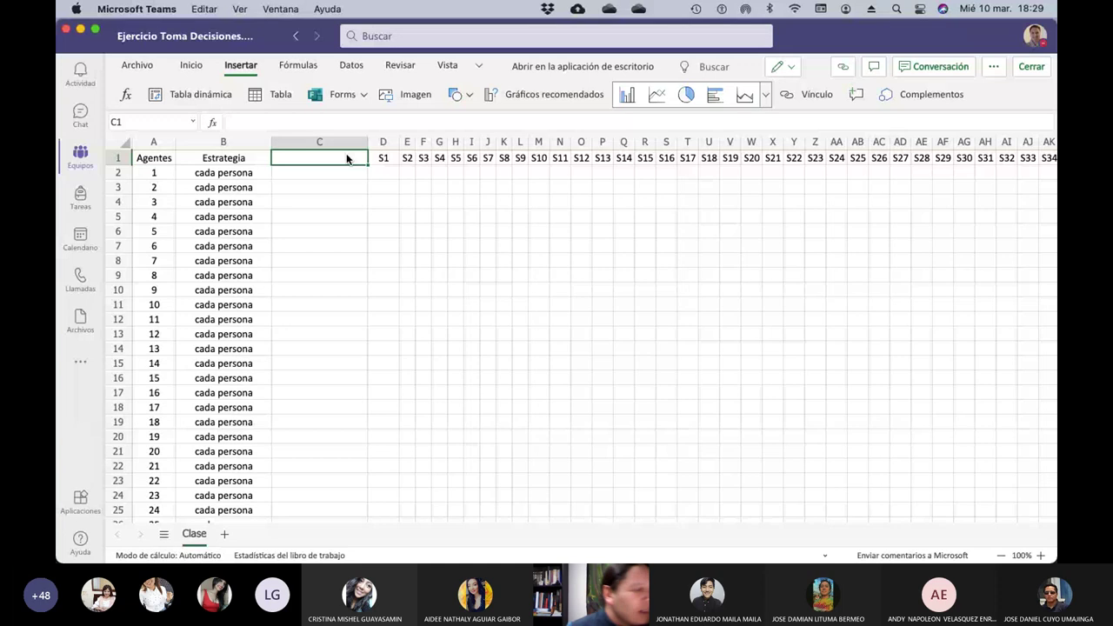
pyautogui.write('S0')
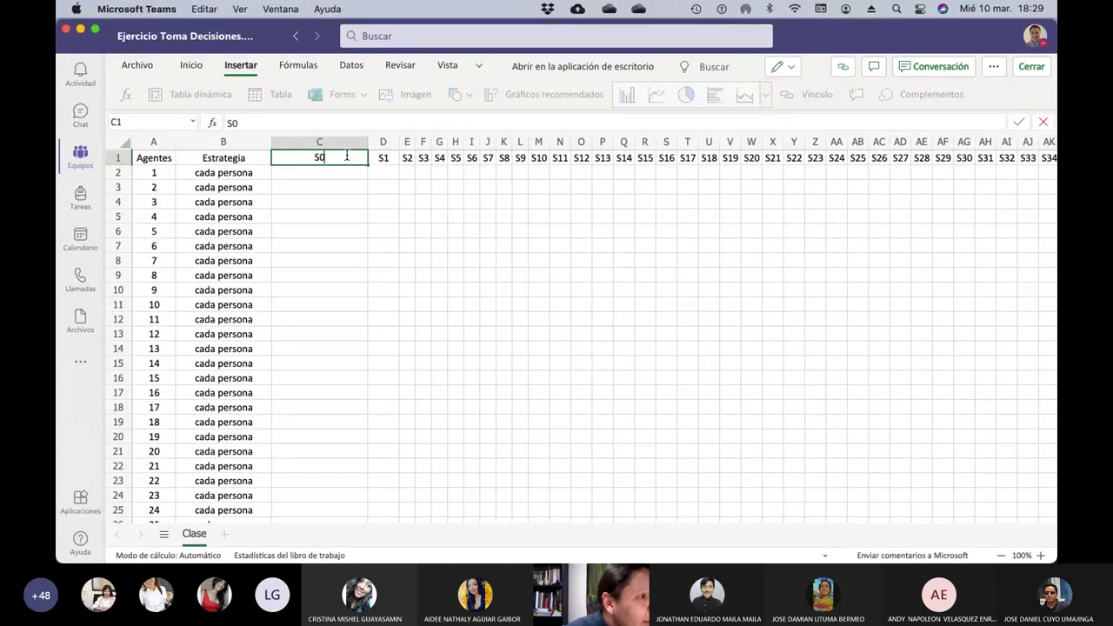
pyautogui.press('Return')
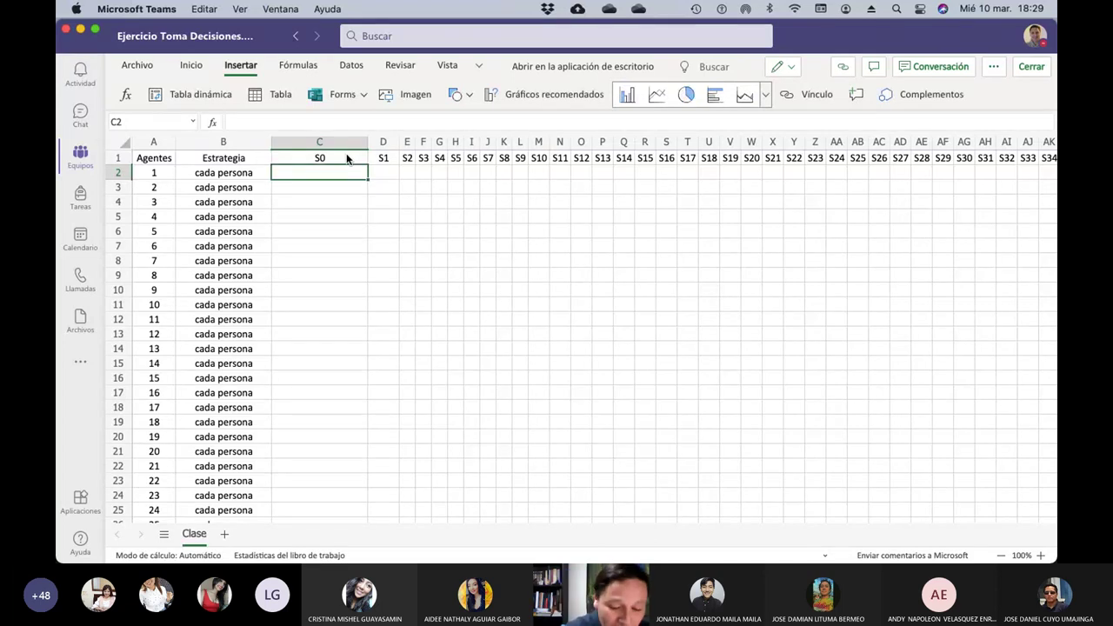
# Try to generate agent 1's S0 value in C2 with the formula =si(aleatorio<0,5;1,0)
pyautogui.write('=si')
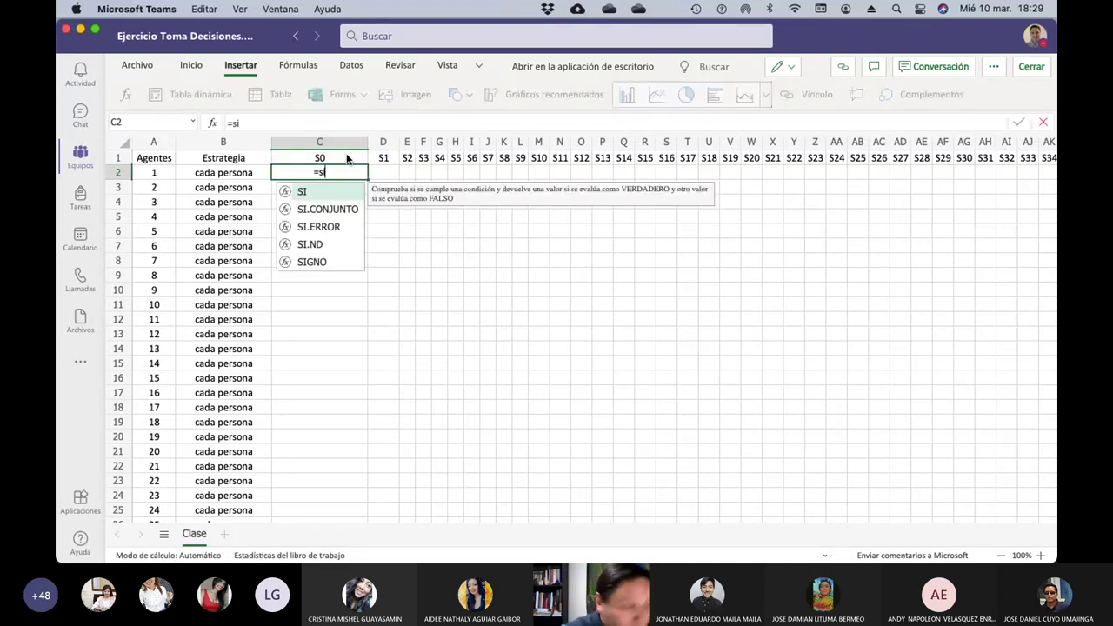
pyautogui.write('(aleatorio')
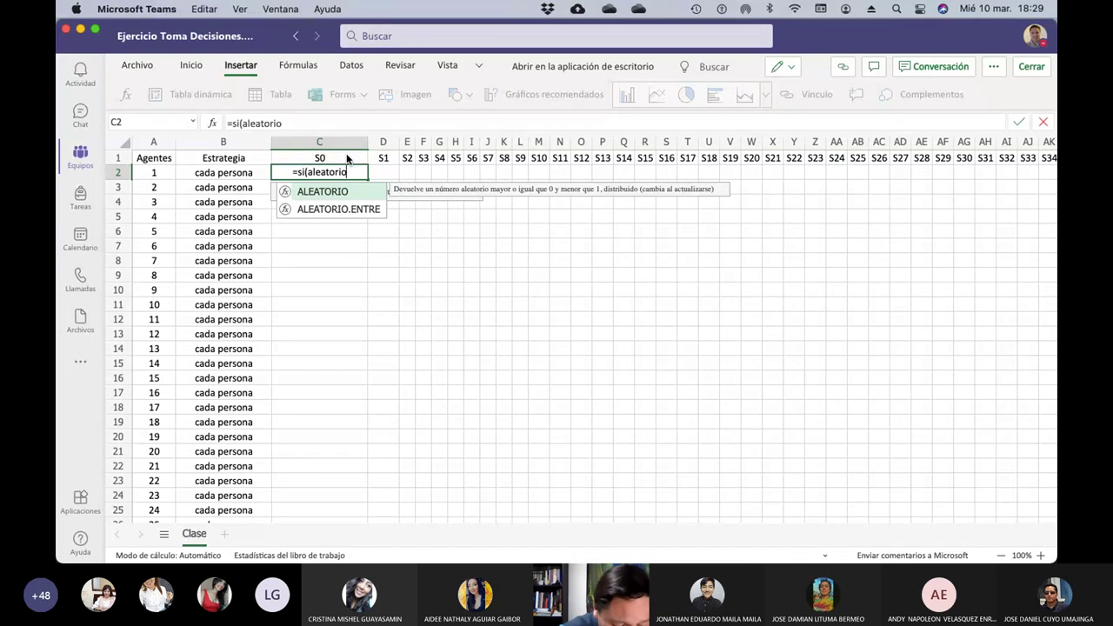
pyautogui.write('<0')
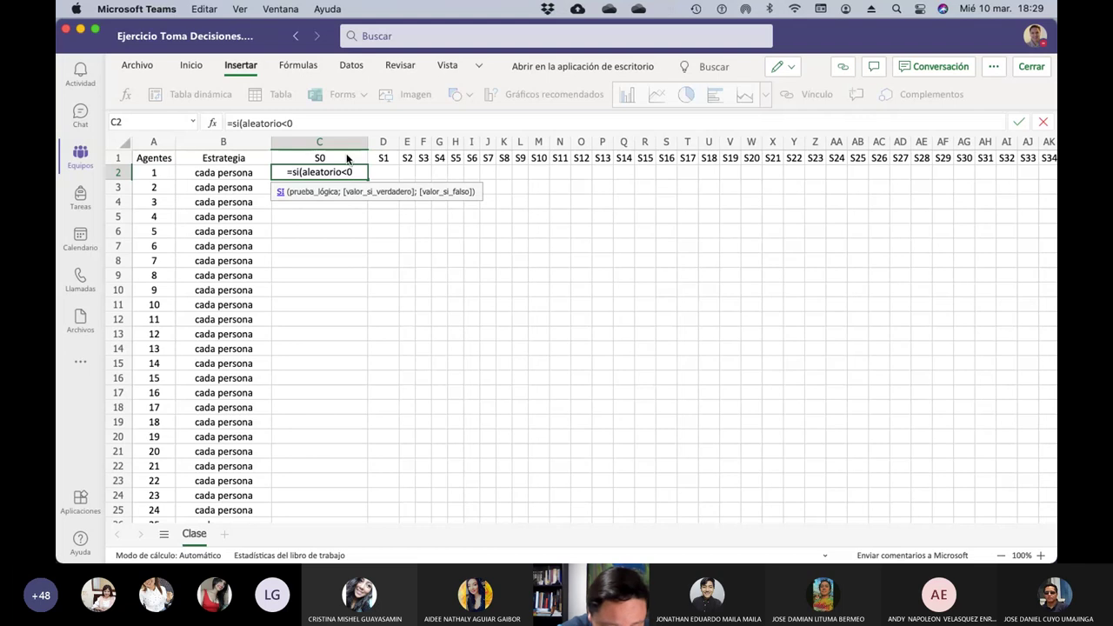
pyautogui.write(',5;')
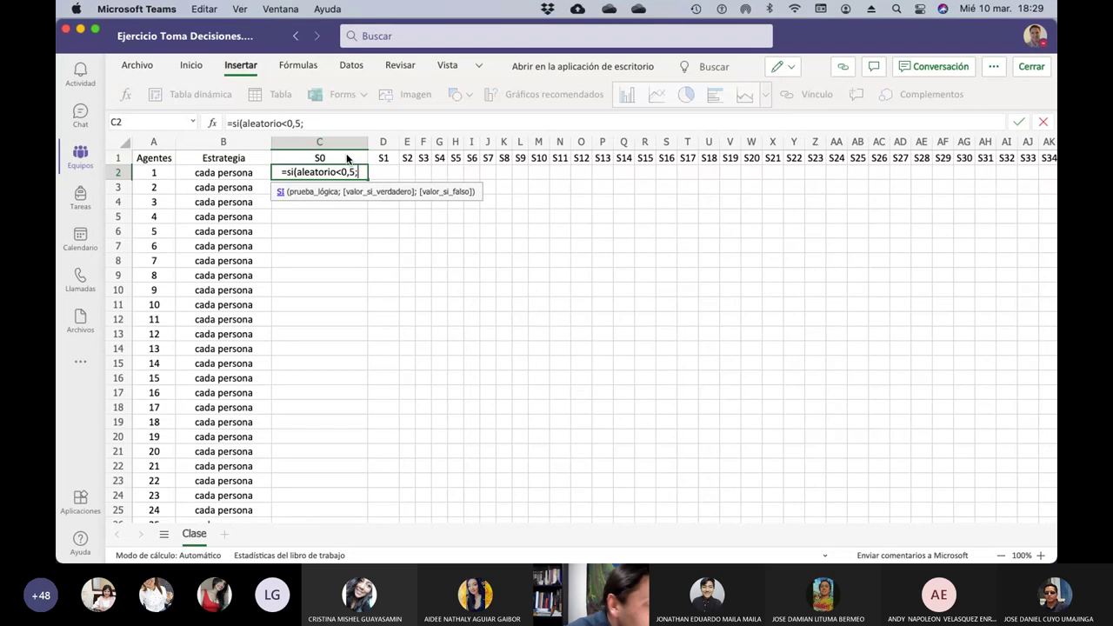
pyautogui.write('1,')
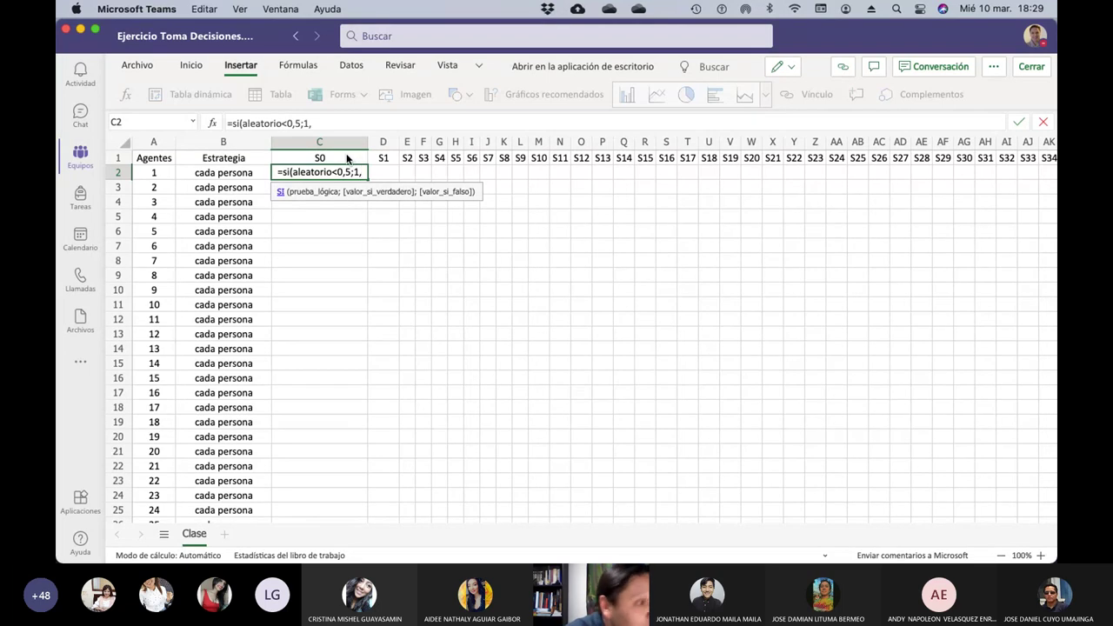
pyautogui.write('0)')
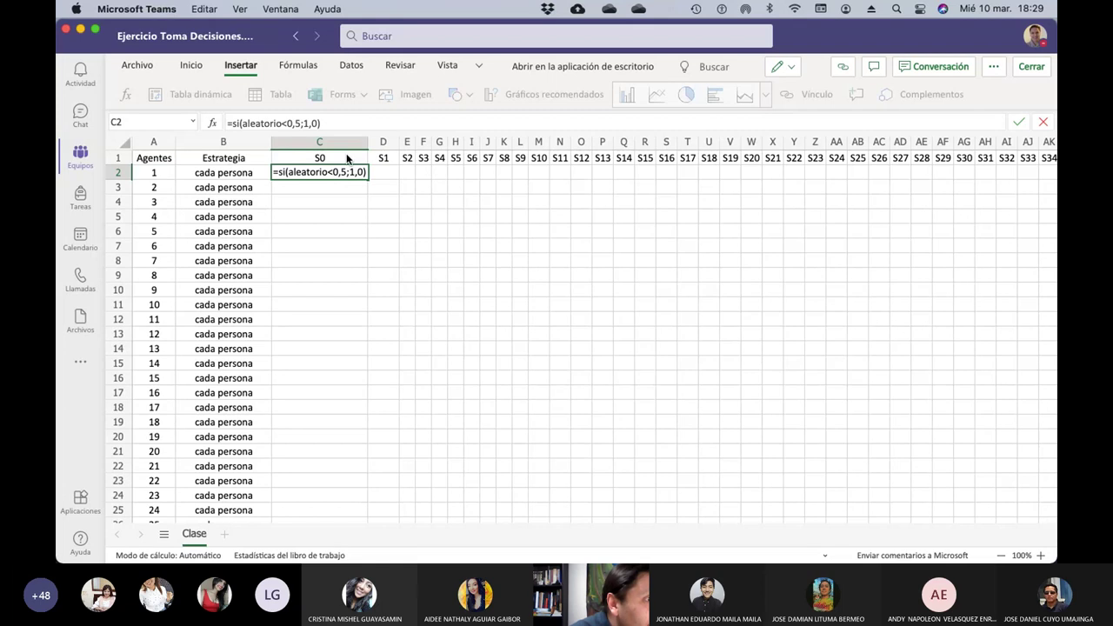
pyautogui.press('Return')
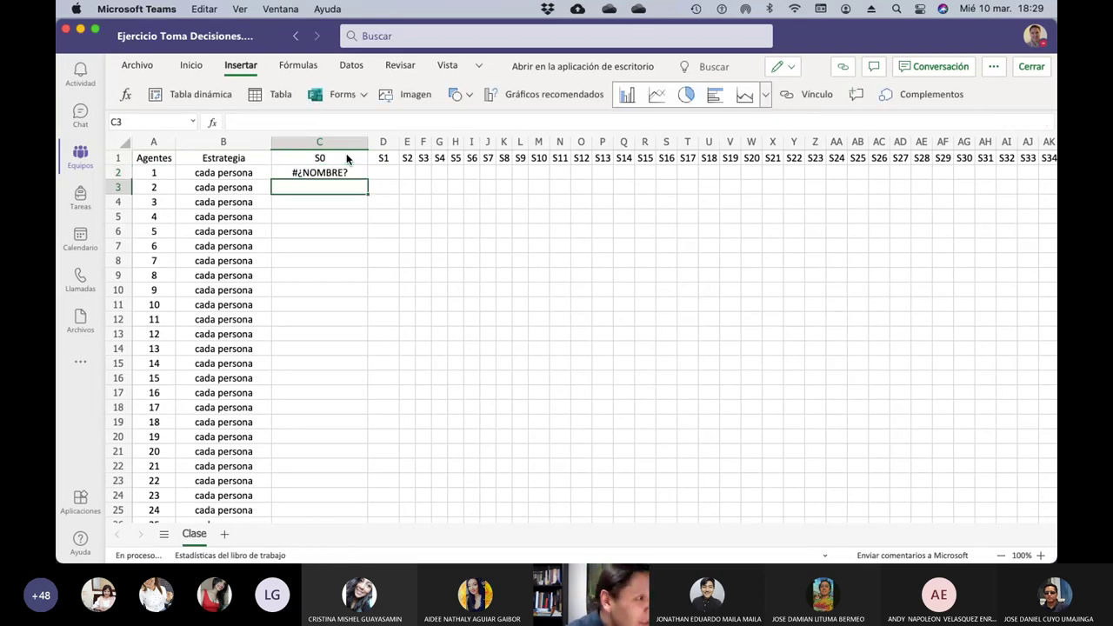
pyautogui.press('Up')
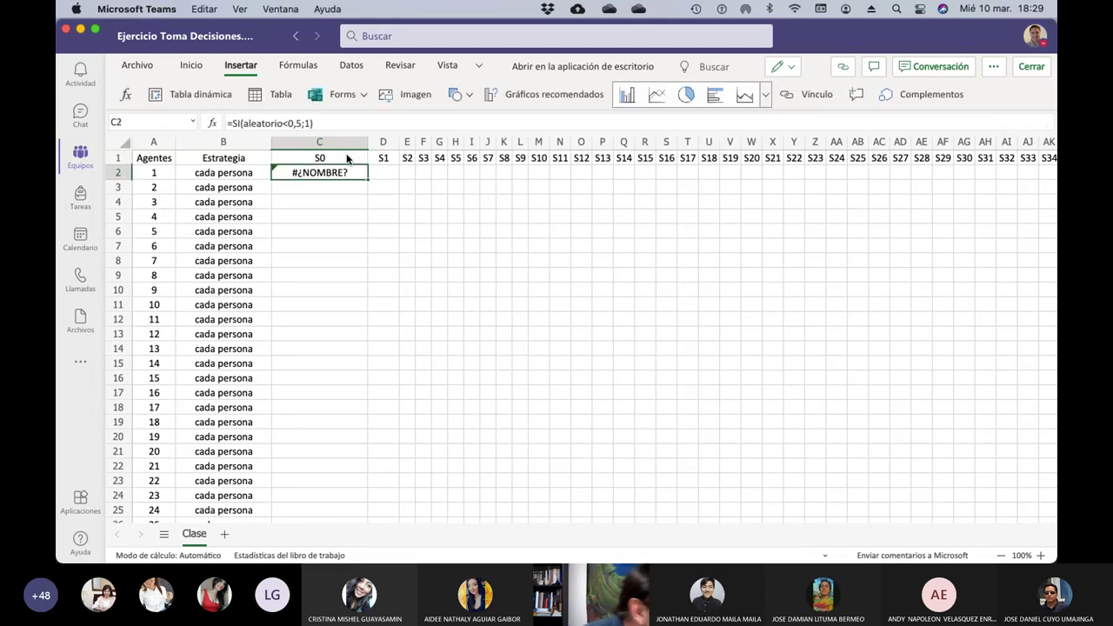
# Add 0 as the false value in C2's formula, making it =SI(aleatorio<0,5;1;0)
pyautogui.click(308, 122)
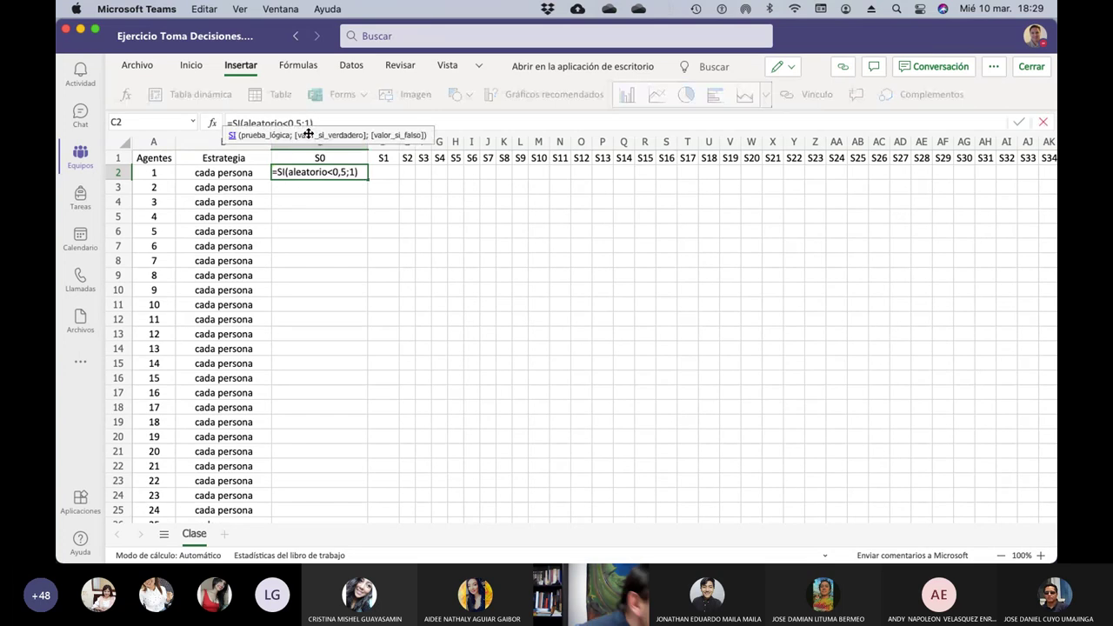
pyautogui.write(';')
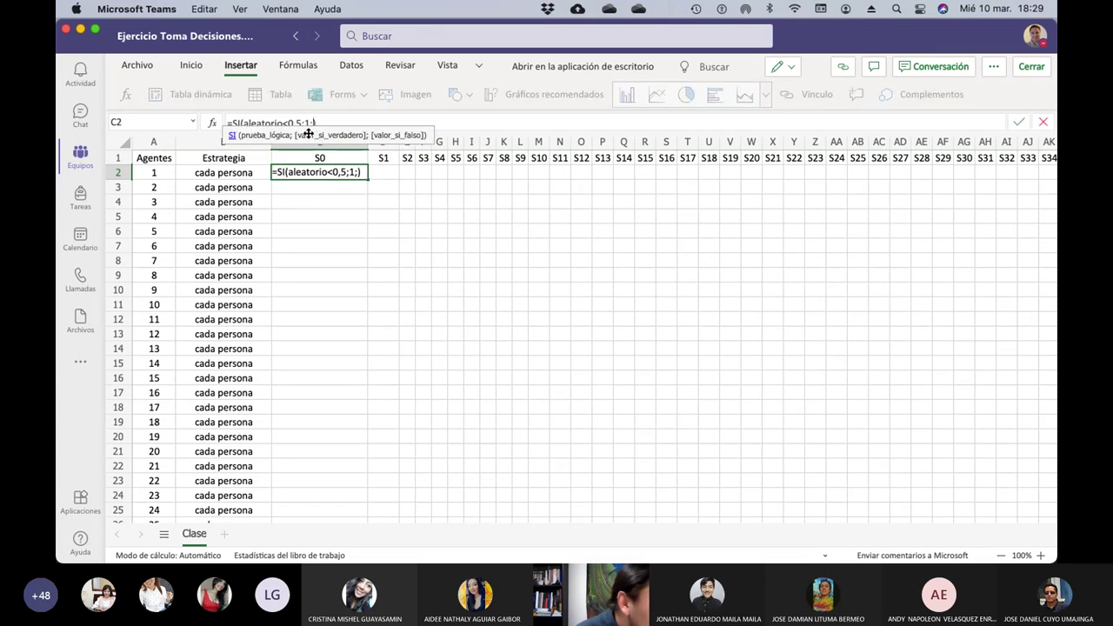
pyautogui.write('0')
pyautogui.press('Right')
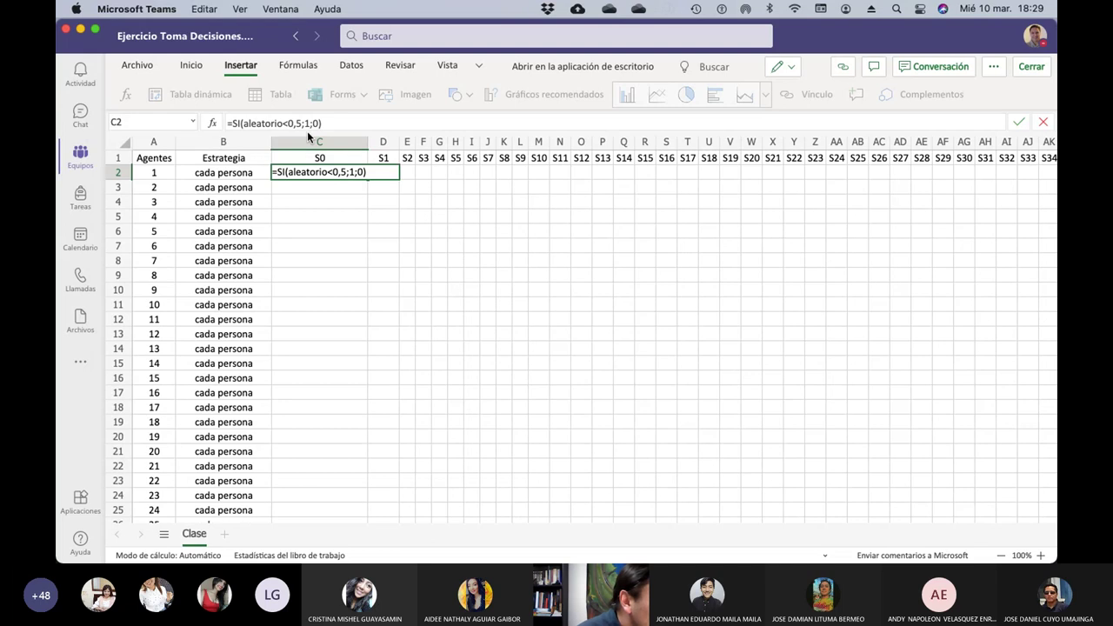
pyautogui.press('Return')
pyautogui.press('Up')
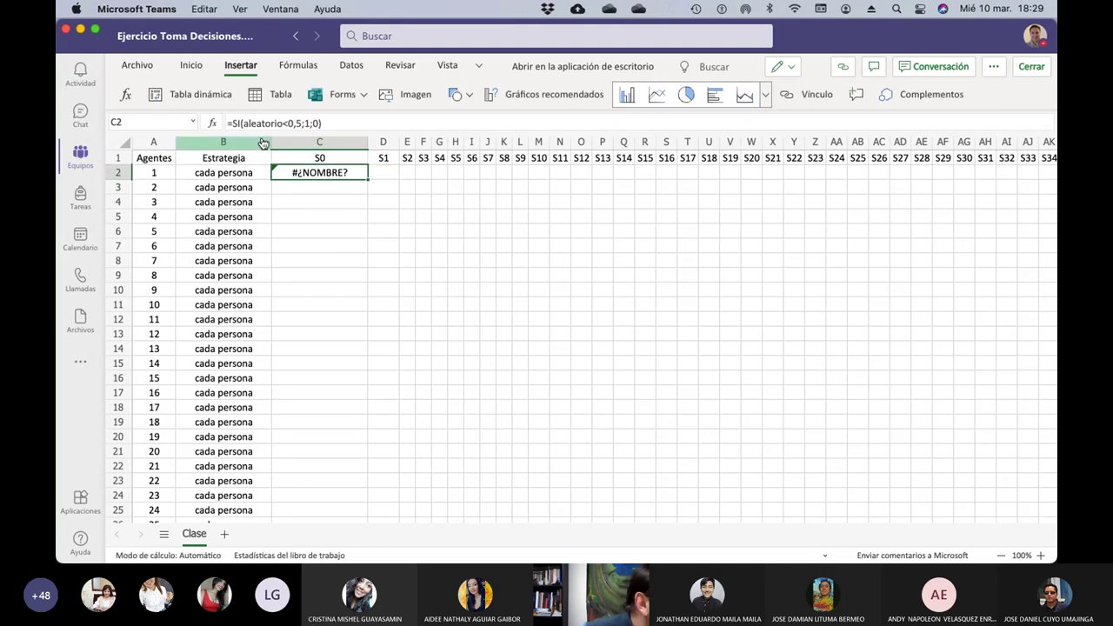
# Correct C2's formula to =SI(aleatorio()<0,5;1;0), using the S1 formula in D67 as reference
pyautogui.click(266, 123)
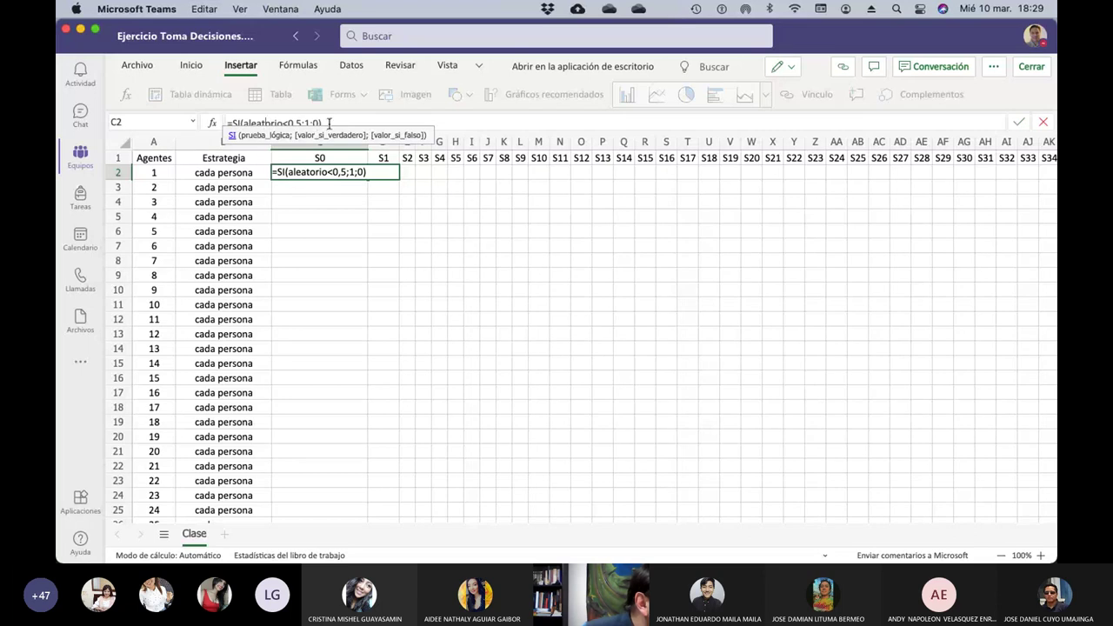
pyautogui.scroll(-15, 383, 240)
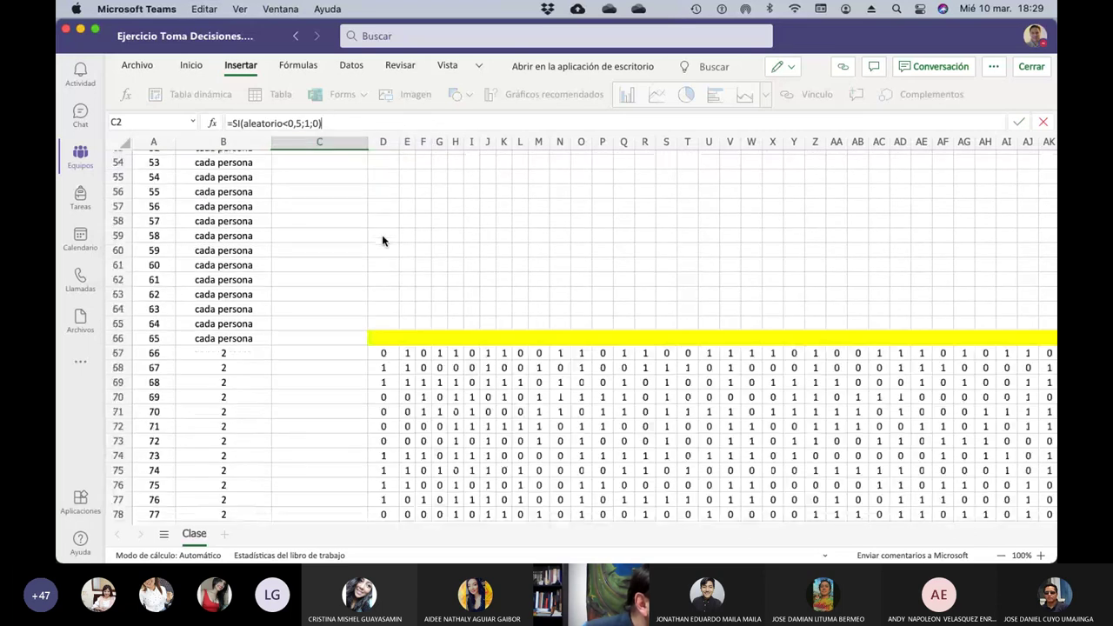
pyautogui.click(390, 352)
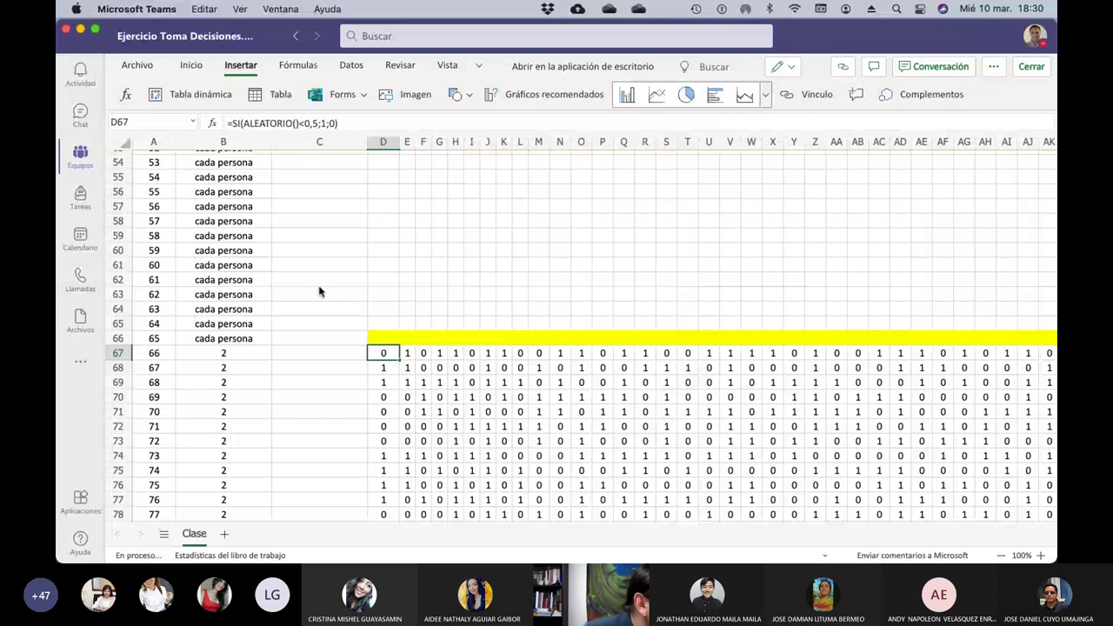
pyautogui.scroll(15, 315, 305)
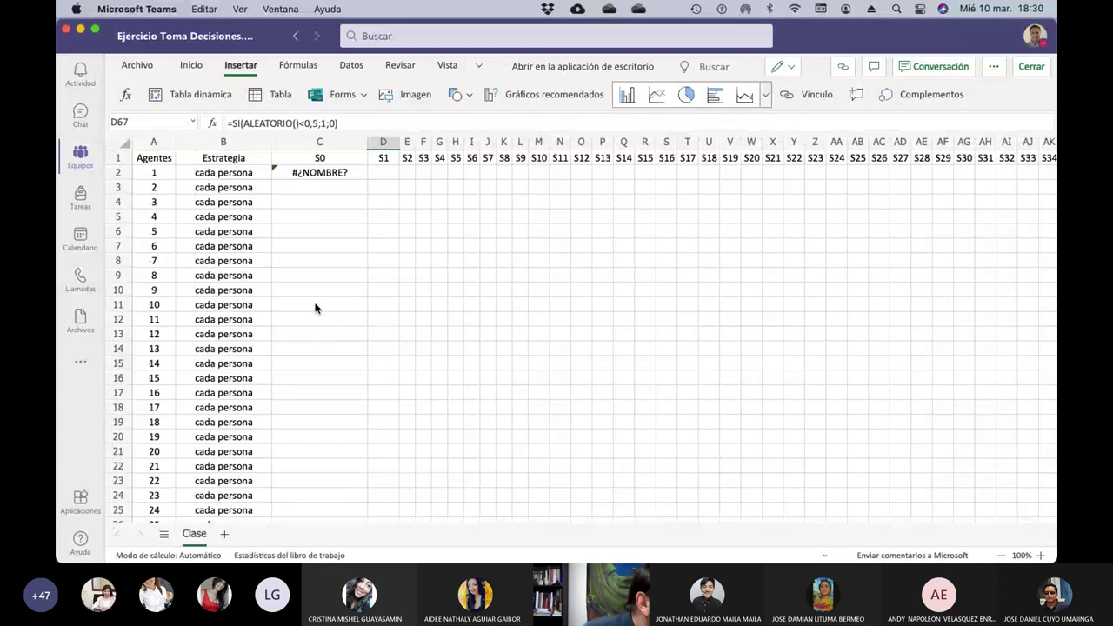
pyautogui.click(300, 172)
pyautogui.click(285, 123)
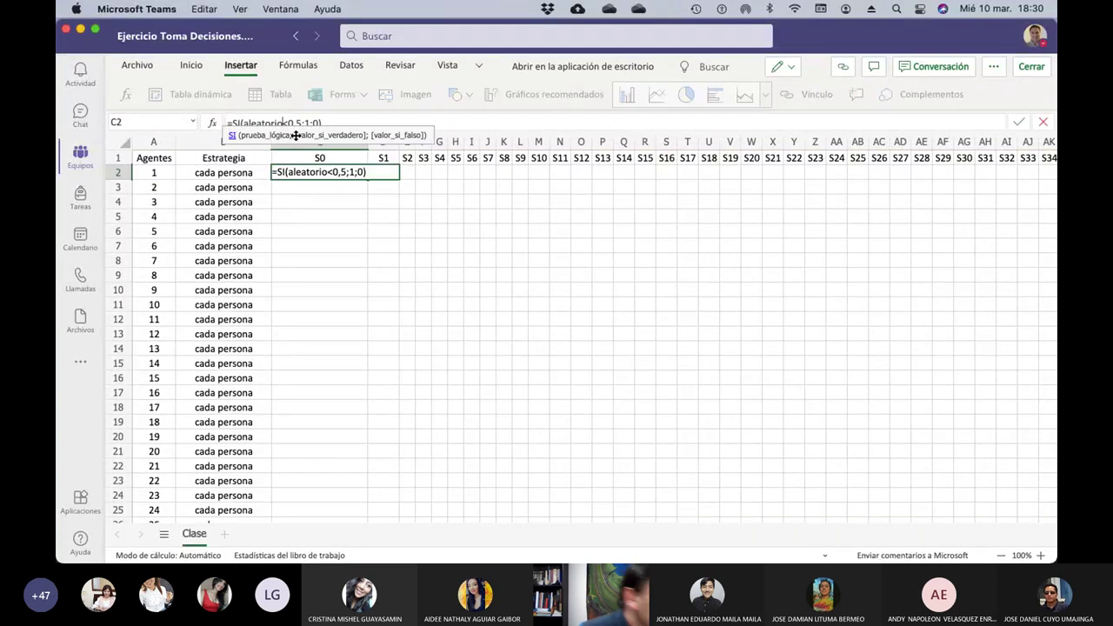
pyautogui.write('()')
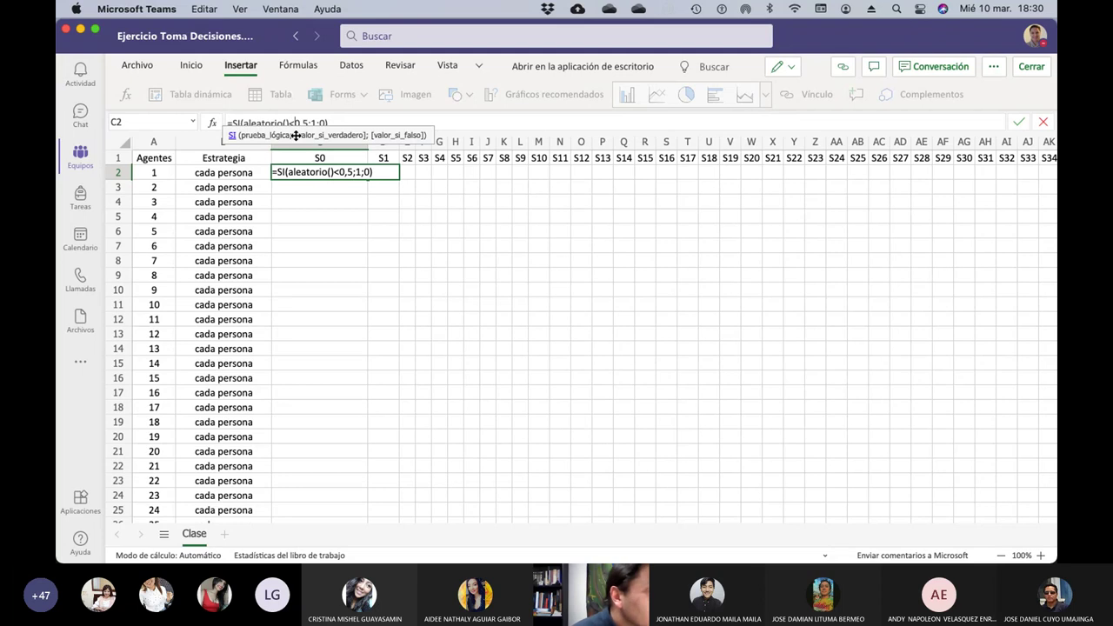
pyautogui.press('Return')
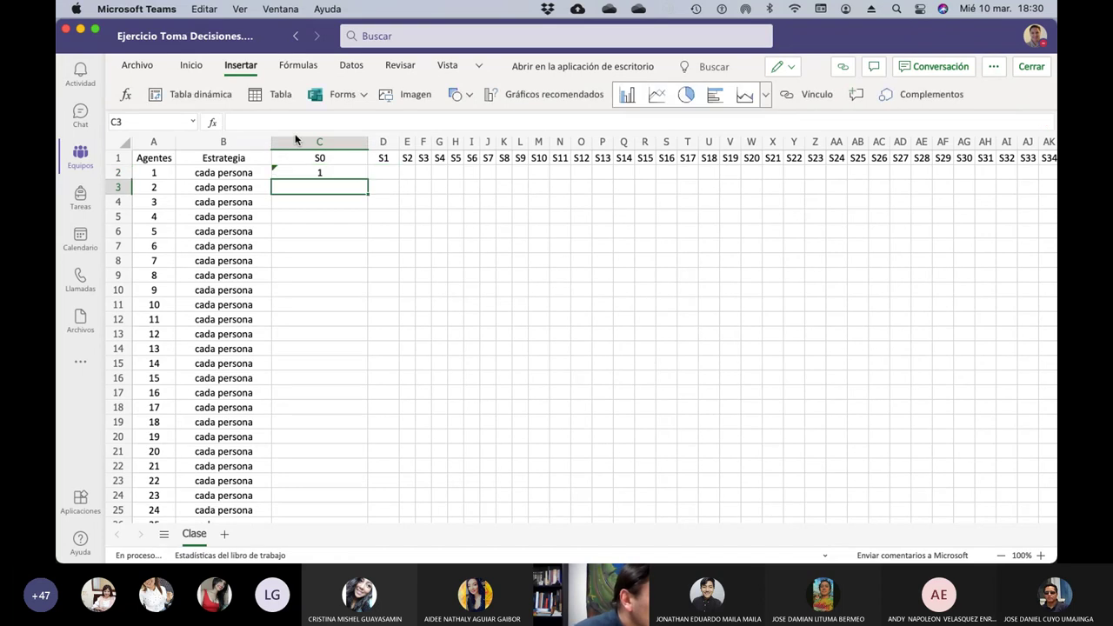
# Fill the random decision formula from C2 down column S0 to agent 100 in row 101
pyautogui.click(311, 173)
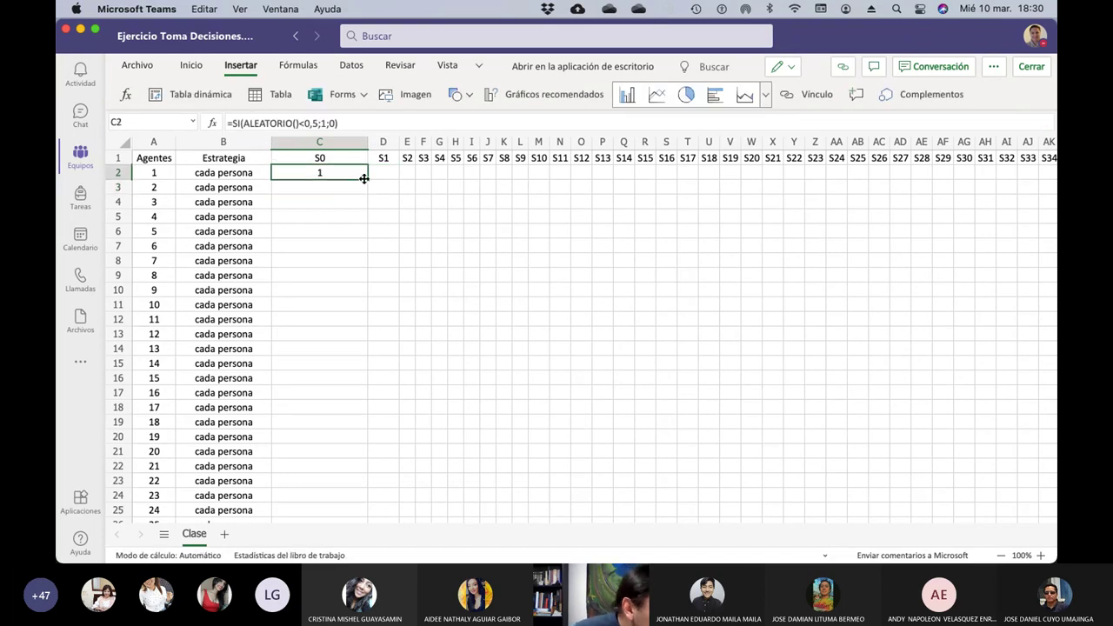
pyautogui.moveTo(367, 179); pyautogui.dragTo(344, 452)
pyautogui.moveTo(343, 521); pyautogui.dragTo(345, 424)
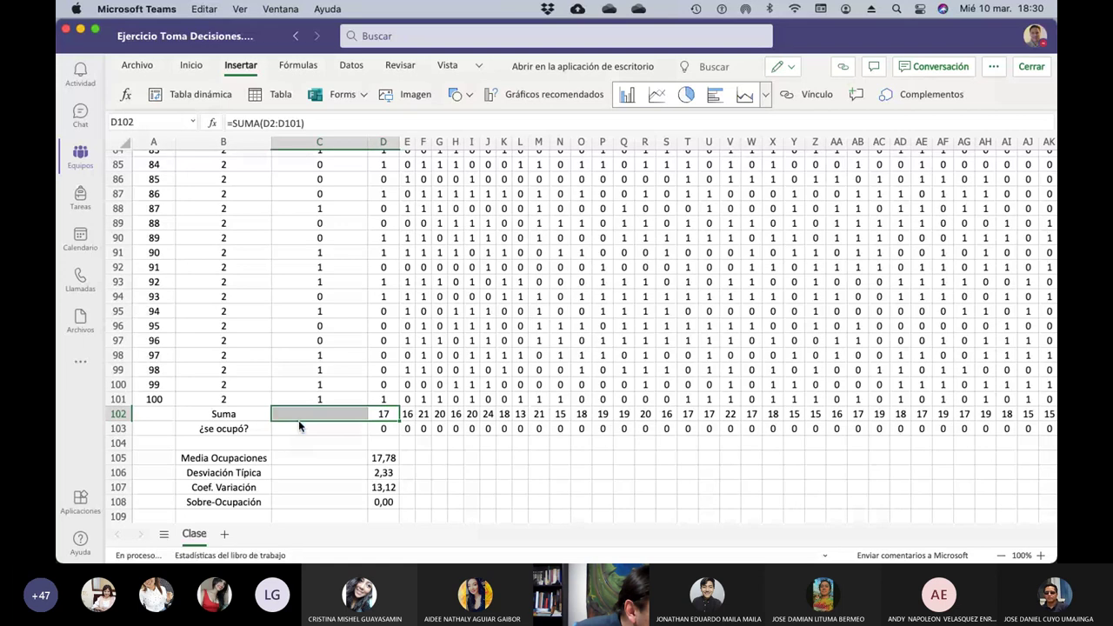
# Extend the Suma and ¿se ocupó? formulas from column S1 into C102 and C103
pyautogui.hotkey('ctrl', 'v')
pyautogui.click(387, 431)
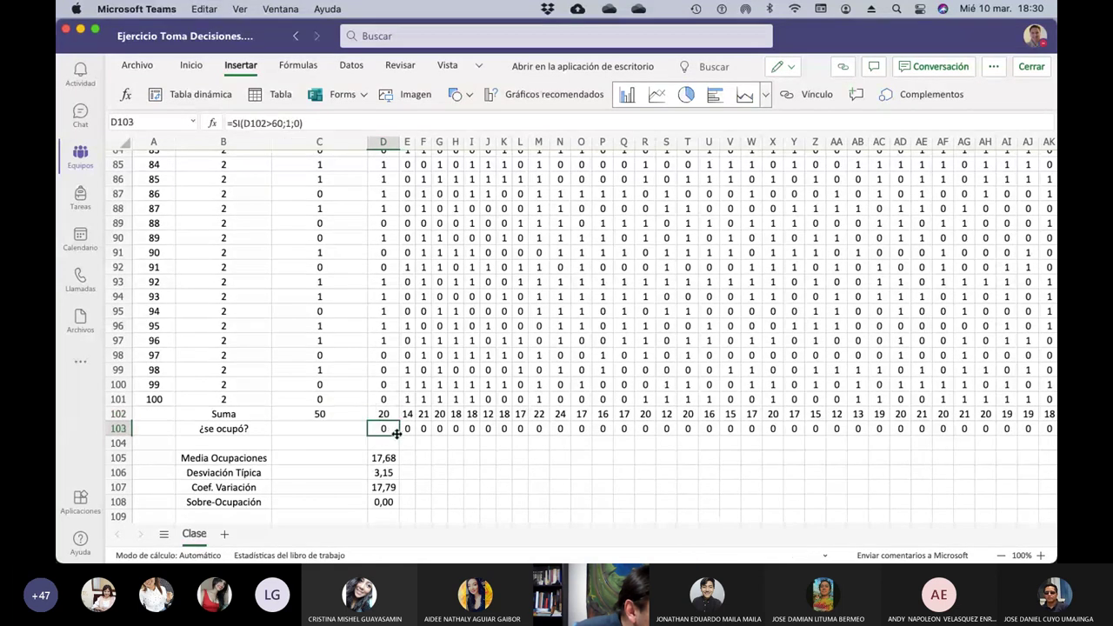
pyautogui.moveTo(386, 433); pyautogui.dragTo(280, 431)
pyautogui.hotkey('ctrl', 'v')
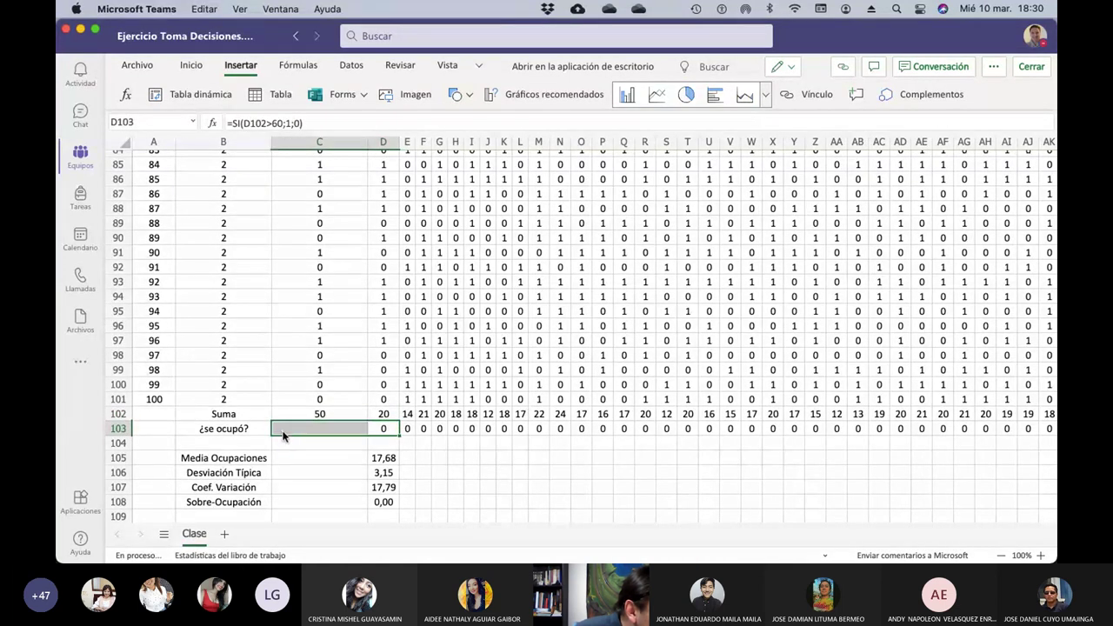
pyautogui.click(339, 432)
# Autofit the width of column S0 and check its values down to the Suma and ¿se ocupó? rows
pyautogui.scroll(20, 350, 407)
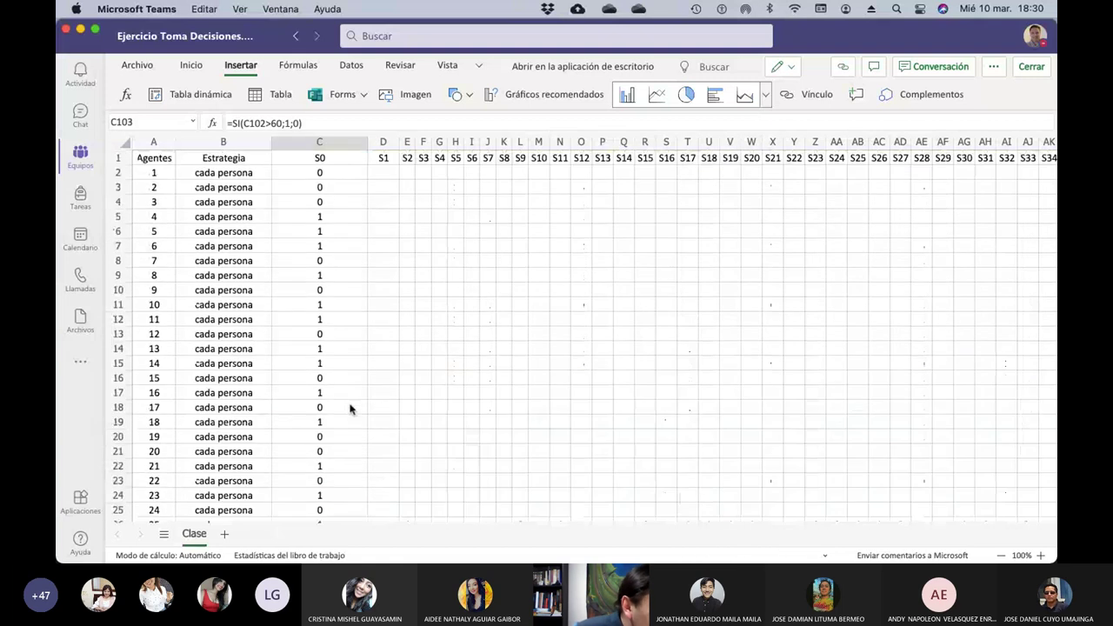
pyautogui.doubleClick(367, 142)
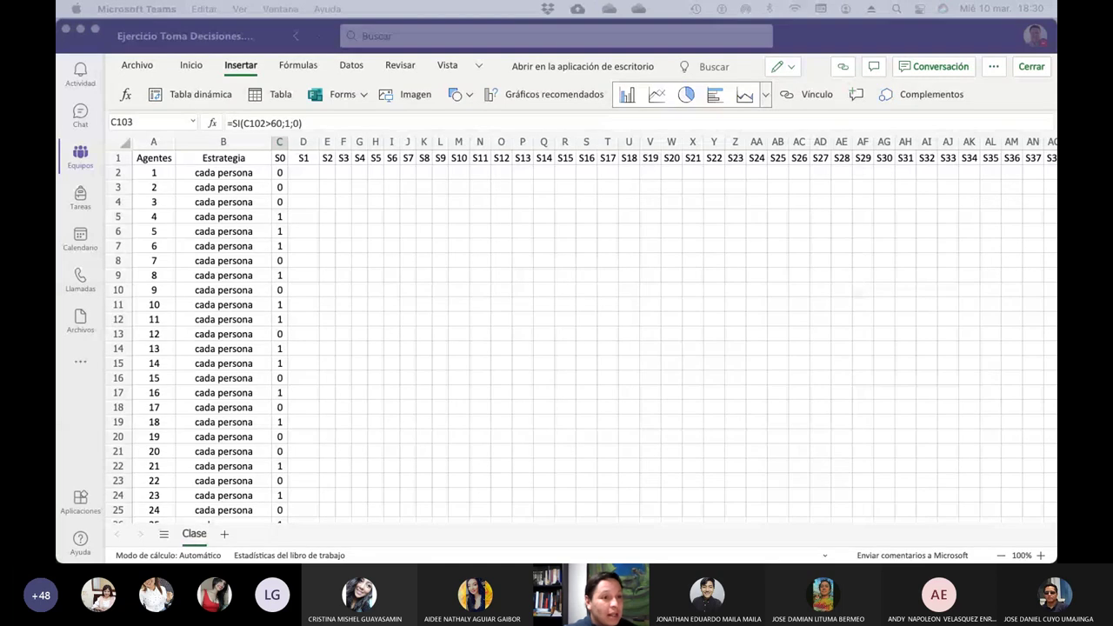
pyautogui.scroll(-15, 365, 400)
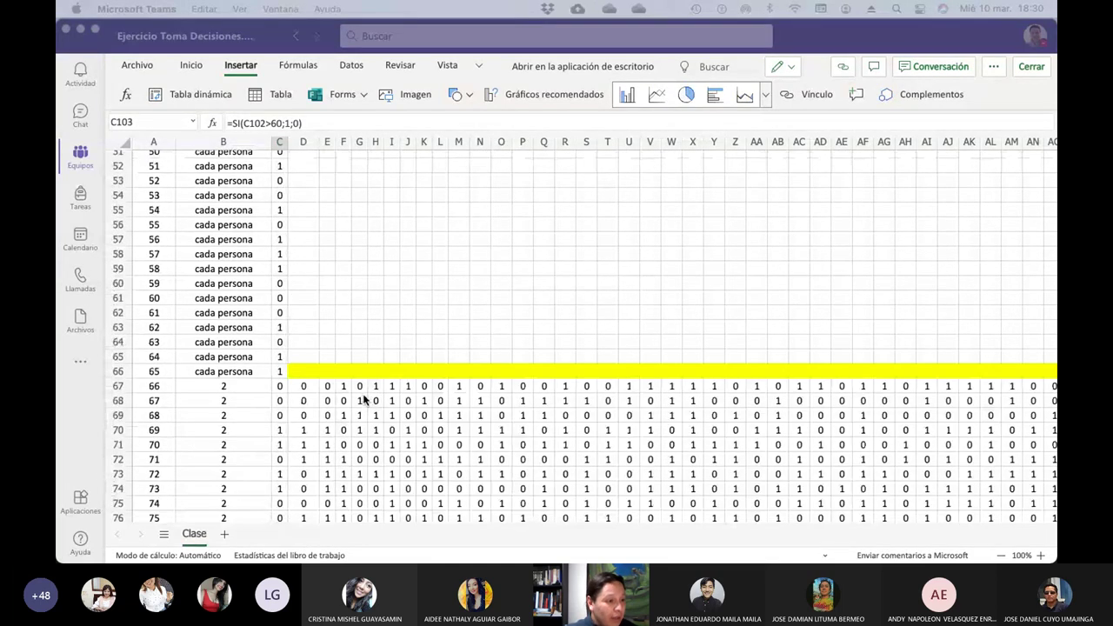
pyautogui.scroll(-13, 365, 400)
pyautogui.scroll(2, 365, 398)
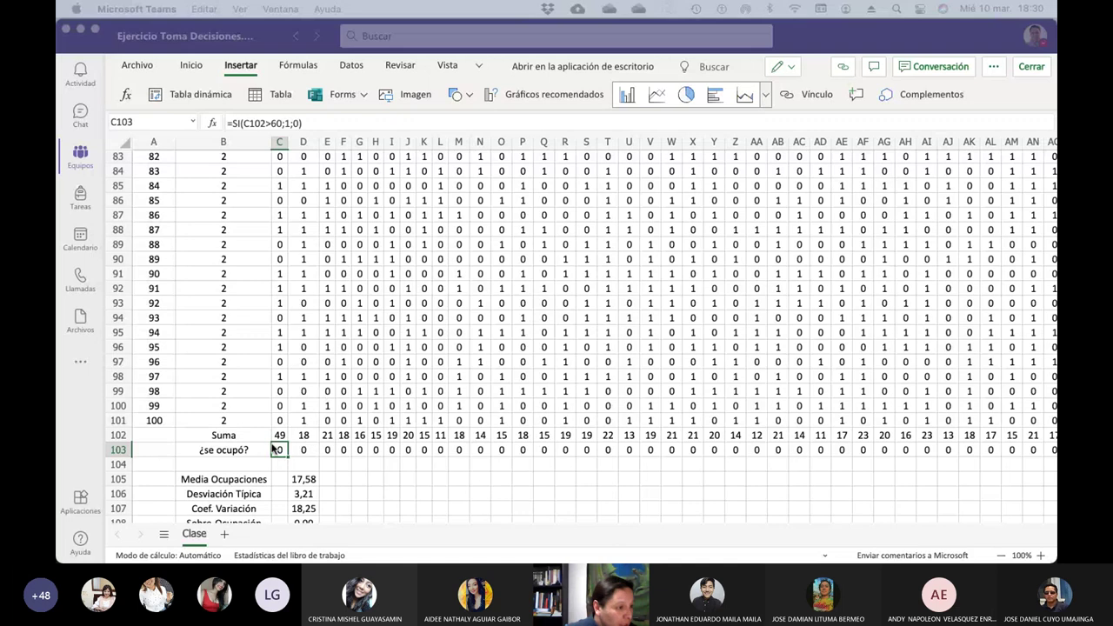
pyautogui.scroll(20, 329, 405)
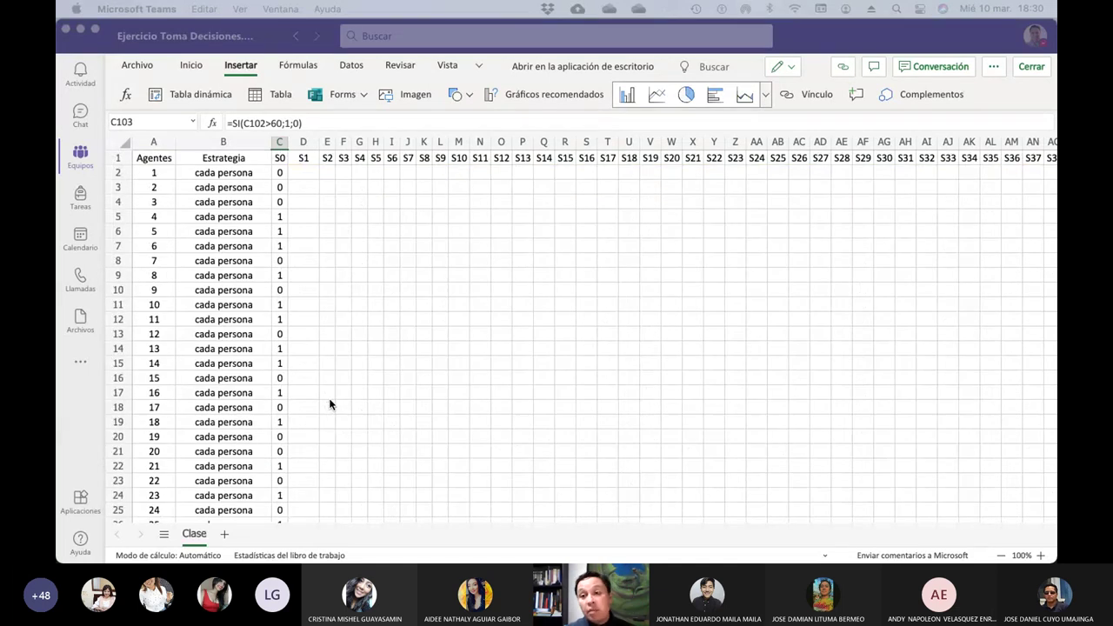
# Enter 1 in D3 as agent 2's decision for S1
pyautogui.click(306, 191)
pyautogui.click(306, 192)
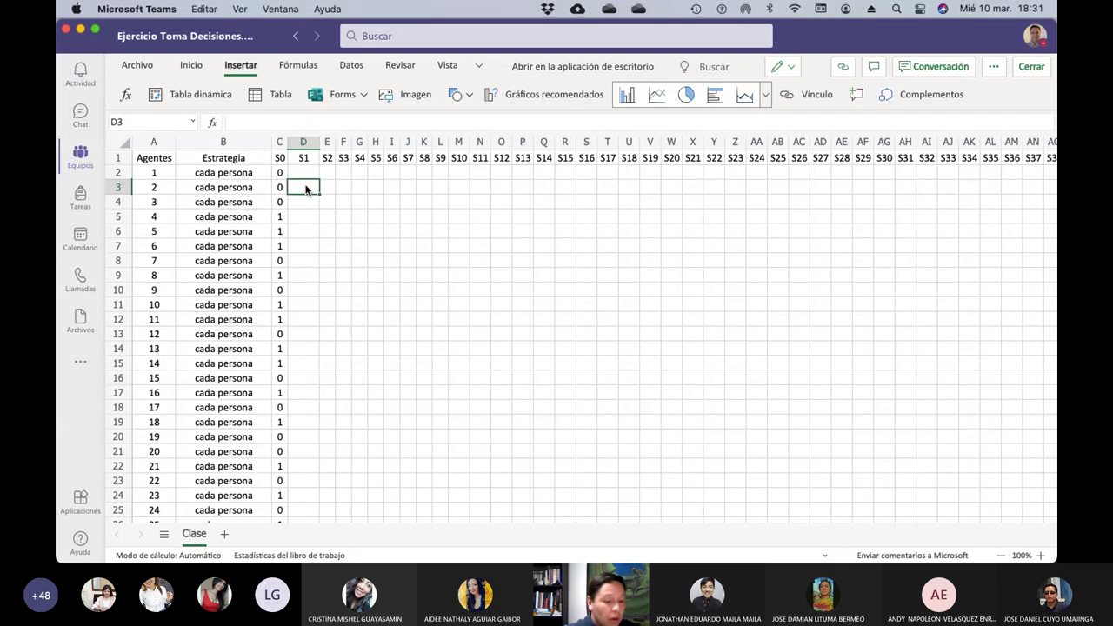
pyautogui.write('1')
pyautogui.press('Return')
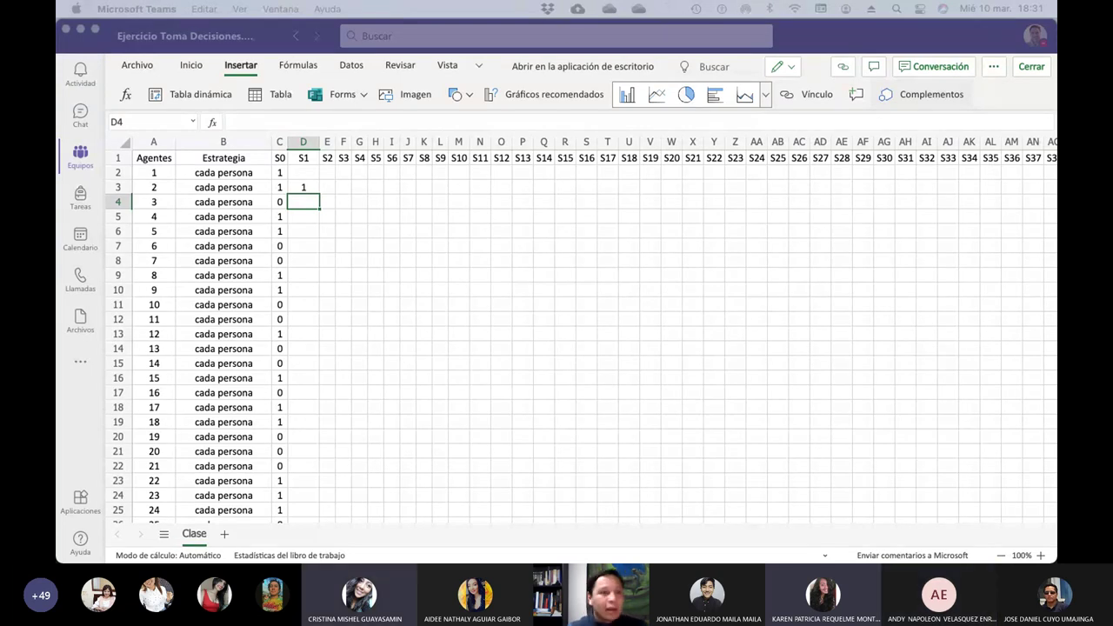
pyautogui.click(792, 70)
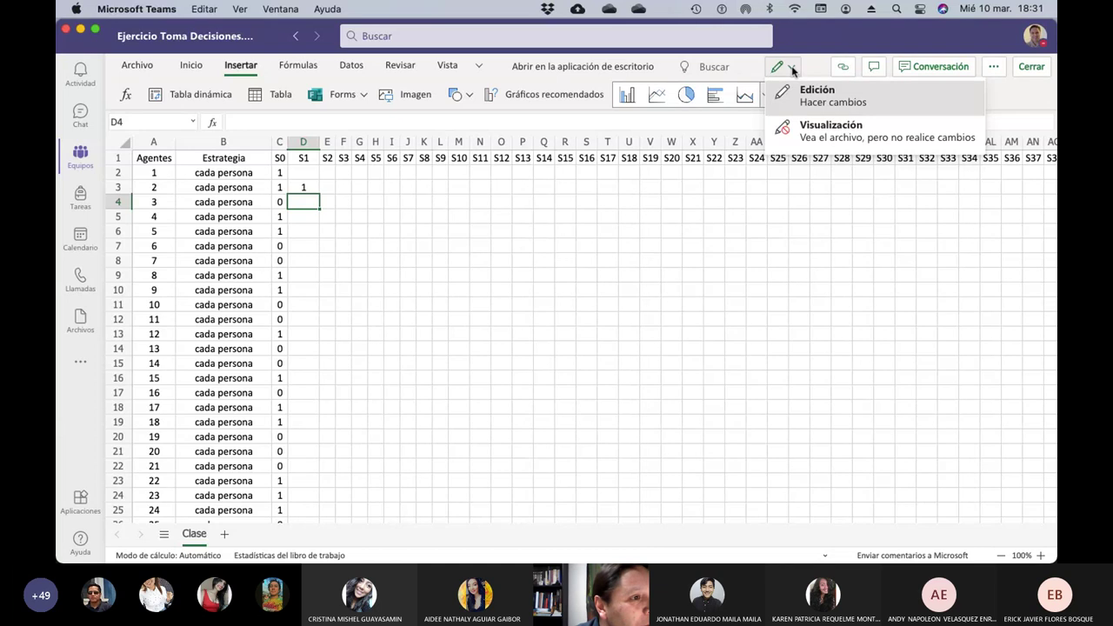
pyautogui.click(820, 95)
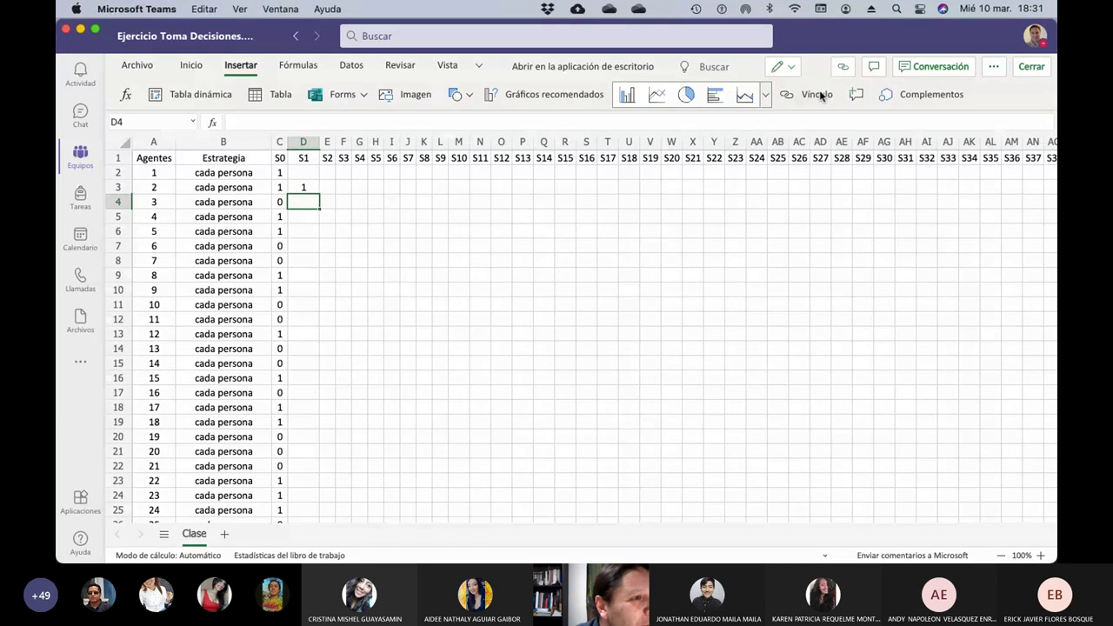
pyautogui.click(993, 67)
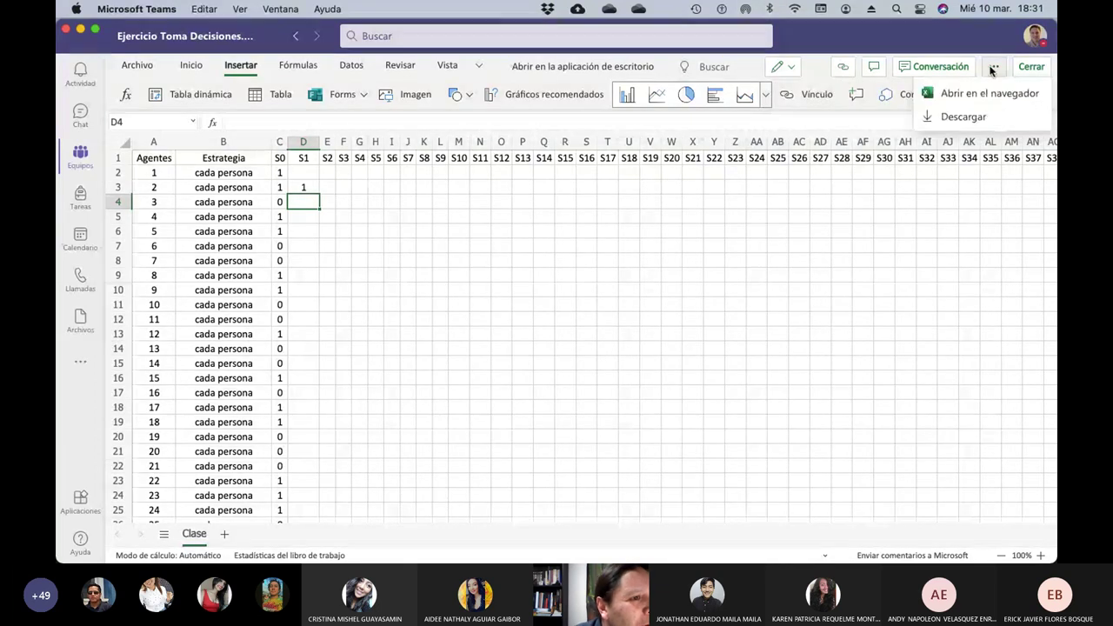
pyautogui.click(524, 277)
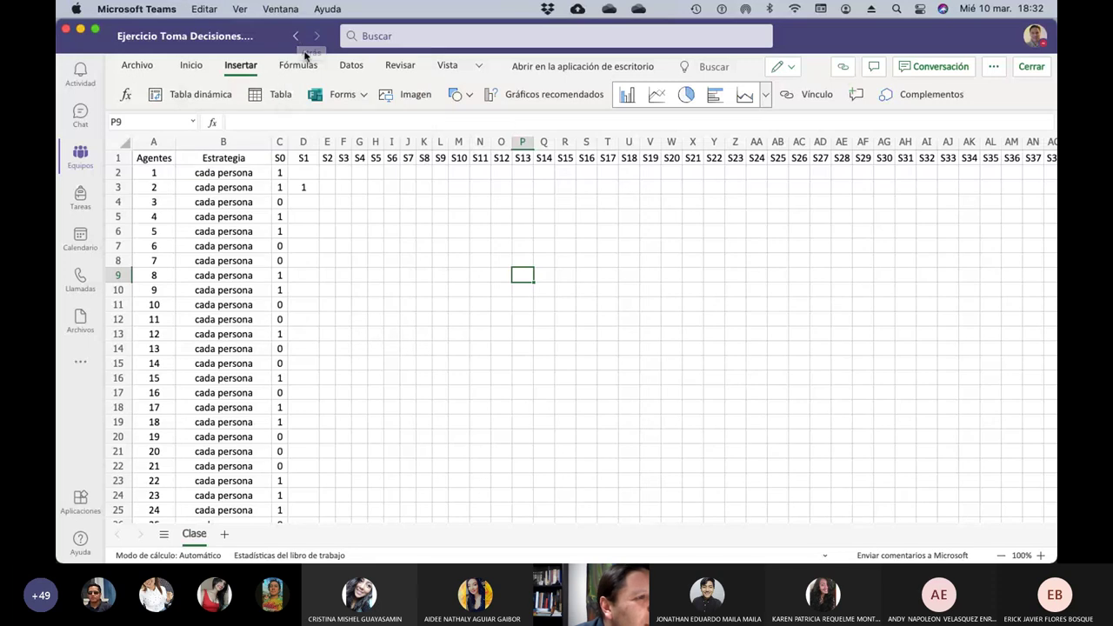
# Return to the team's files and move Ejercicio Toma Decisiones.xlsx from Materiales de clase to the Clases Optativa II channel
pyautogui.click(295, 36)
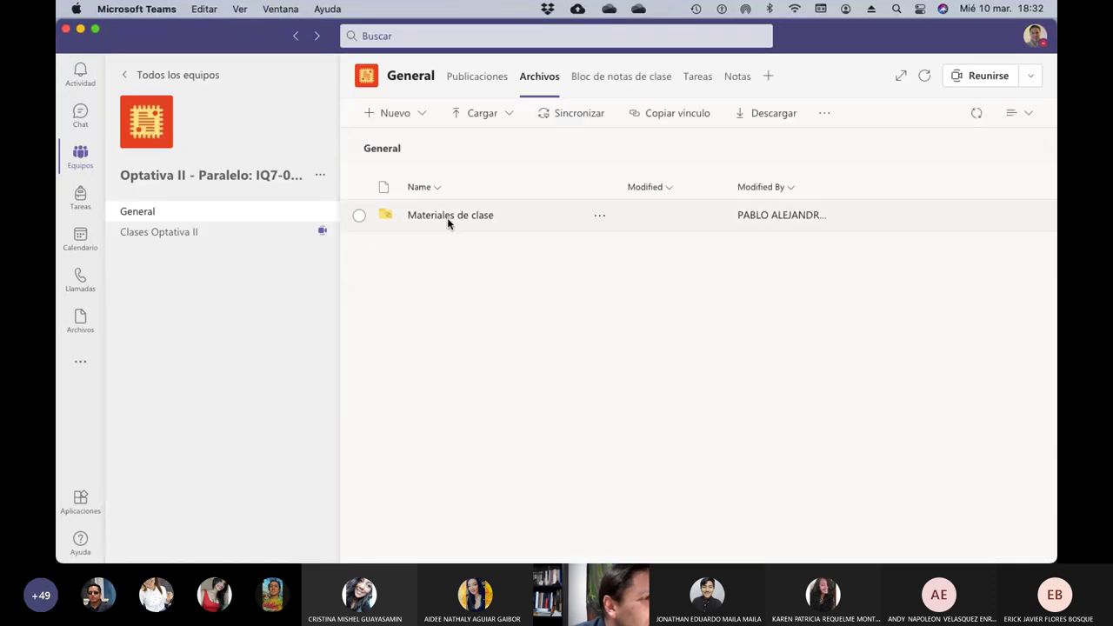
pyautogui.click(445, 216)
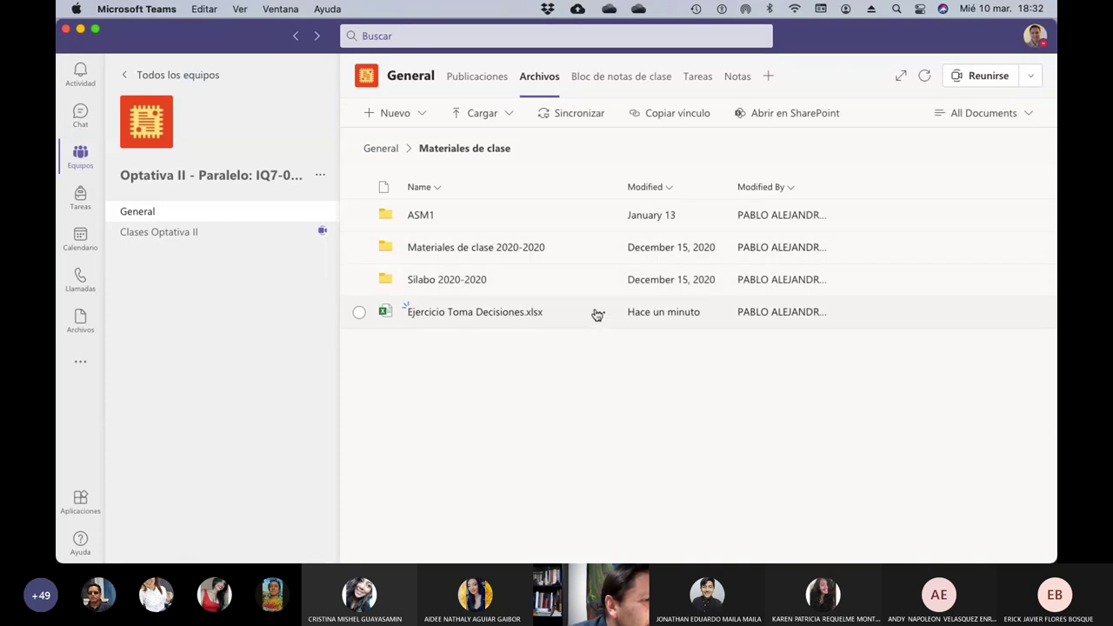
pyautogui.click(598, 314)
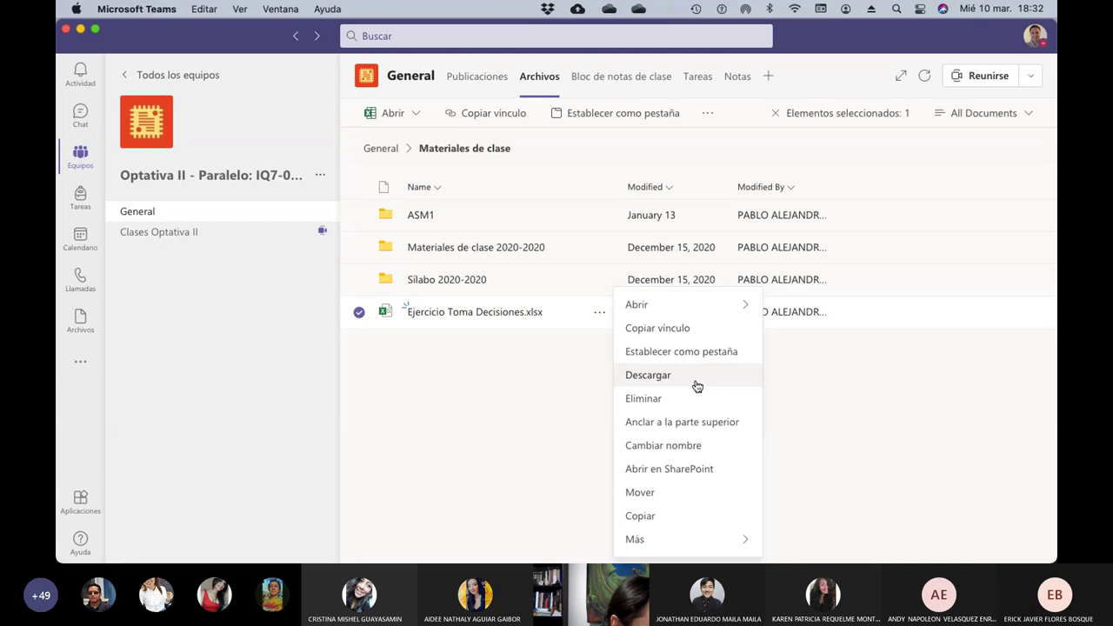
pyautogui.moveTo(684, 540)
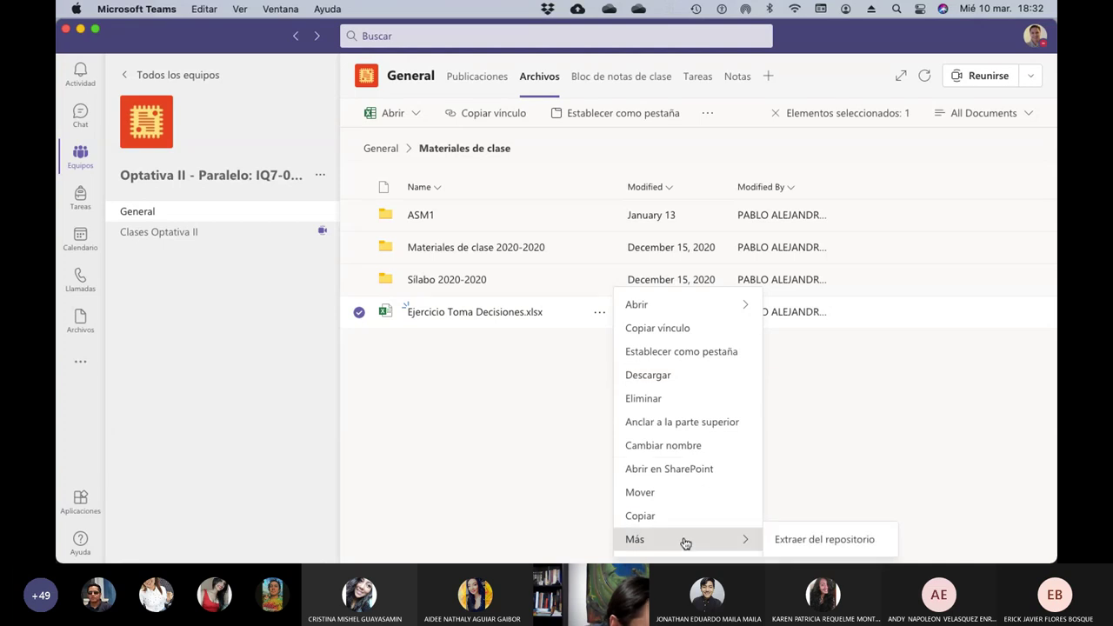
pyautogui.click(669, 492)
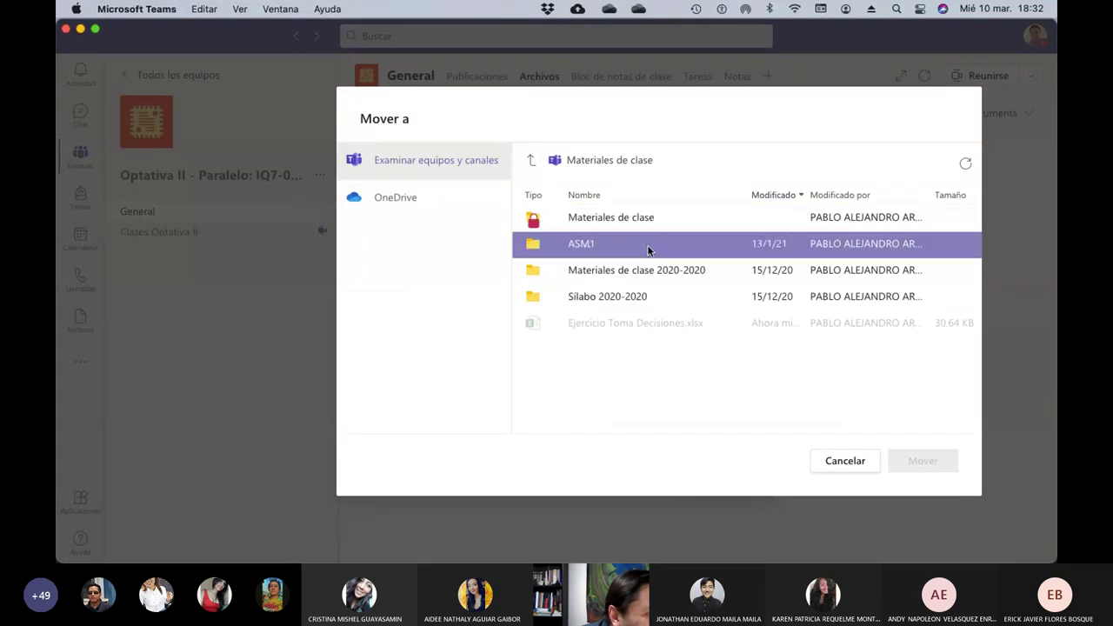
pyautogui.click(530, 162)
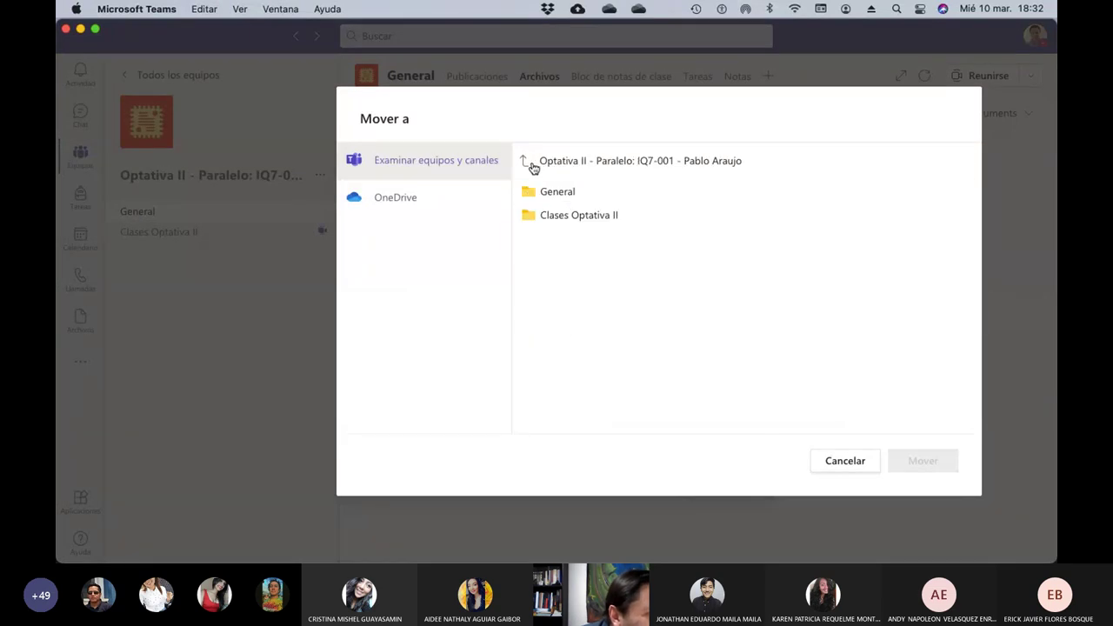
pyautogui.click(588, 223)
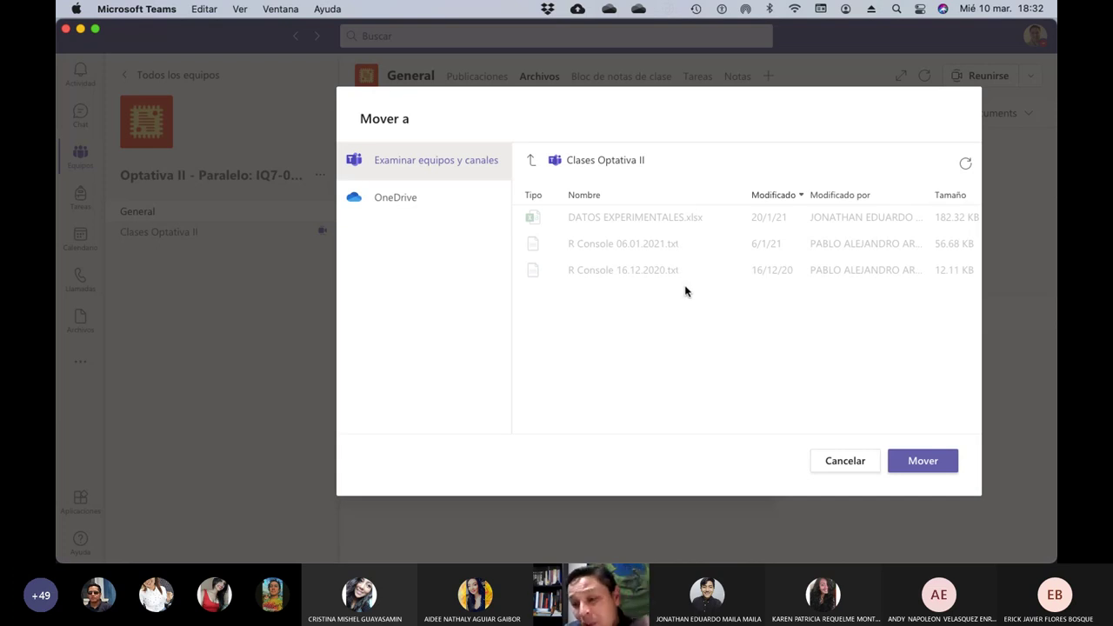
pyautogui.click(921, 461)
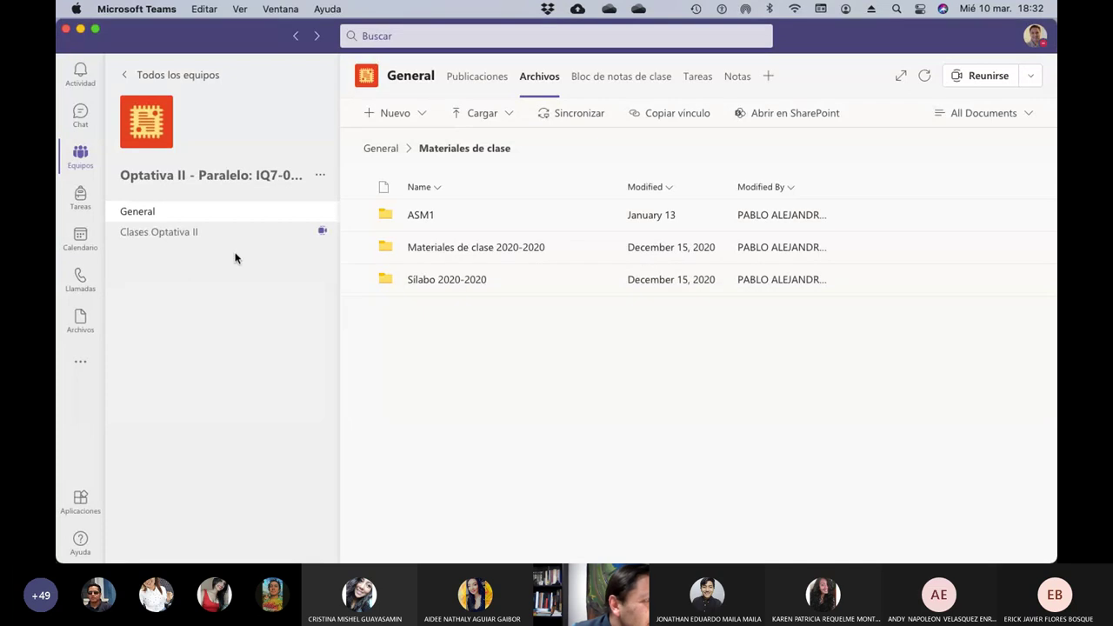
# Open Ejercicio Toma Decisiones.xlsx from the files of the Clases Optativa II channel
pyautogui.click(172, 238)
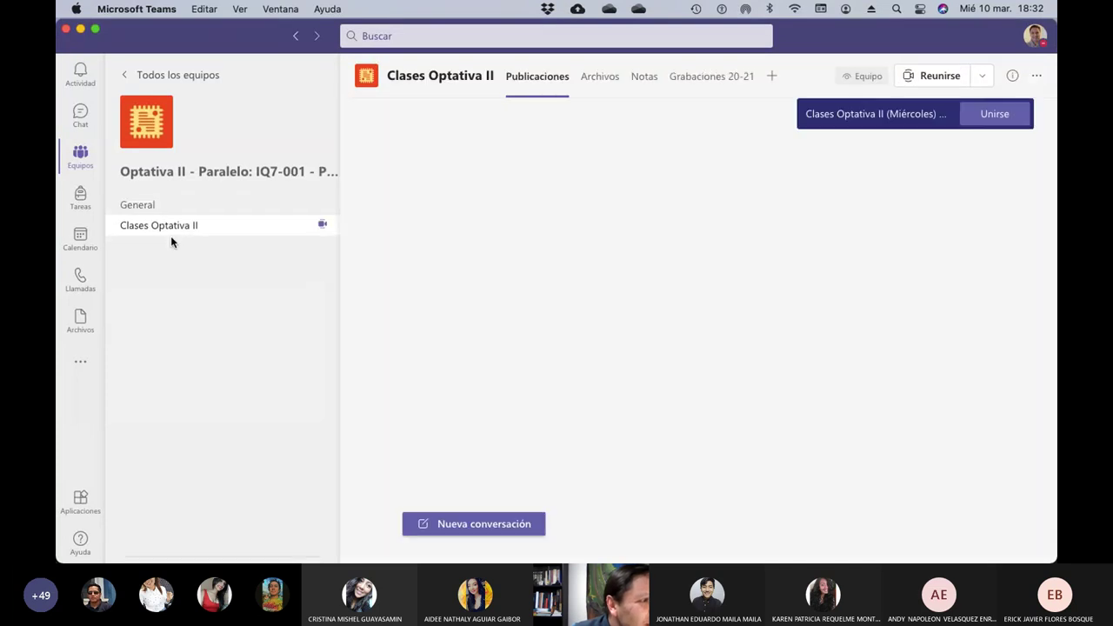
pyautogui.click(603, 78)
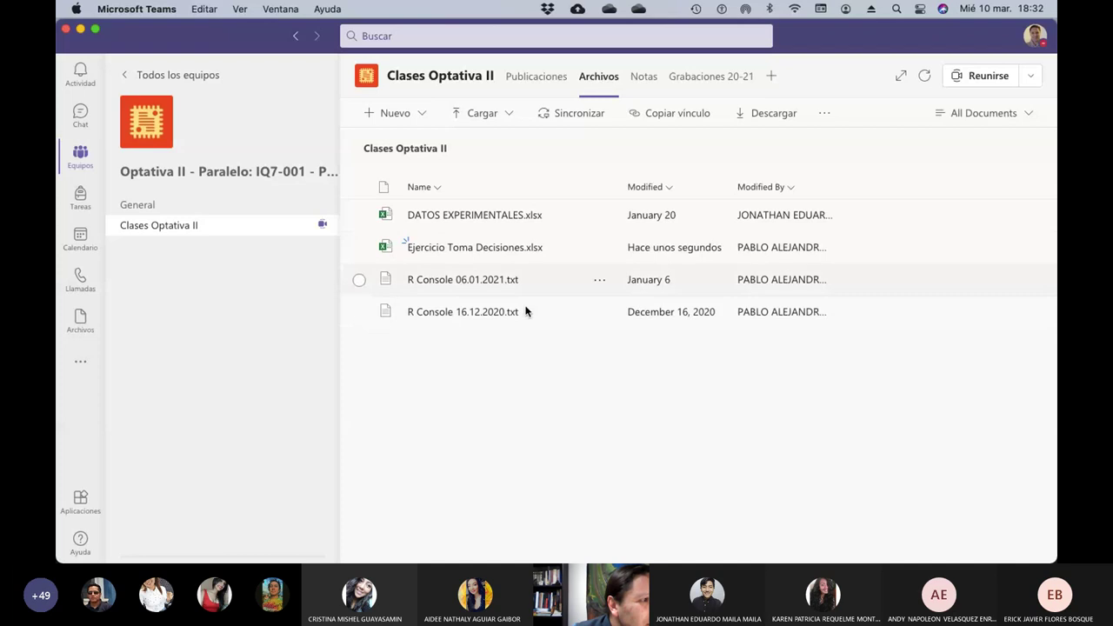
pyautogui.click(487, 252)
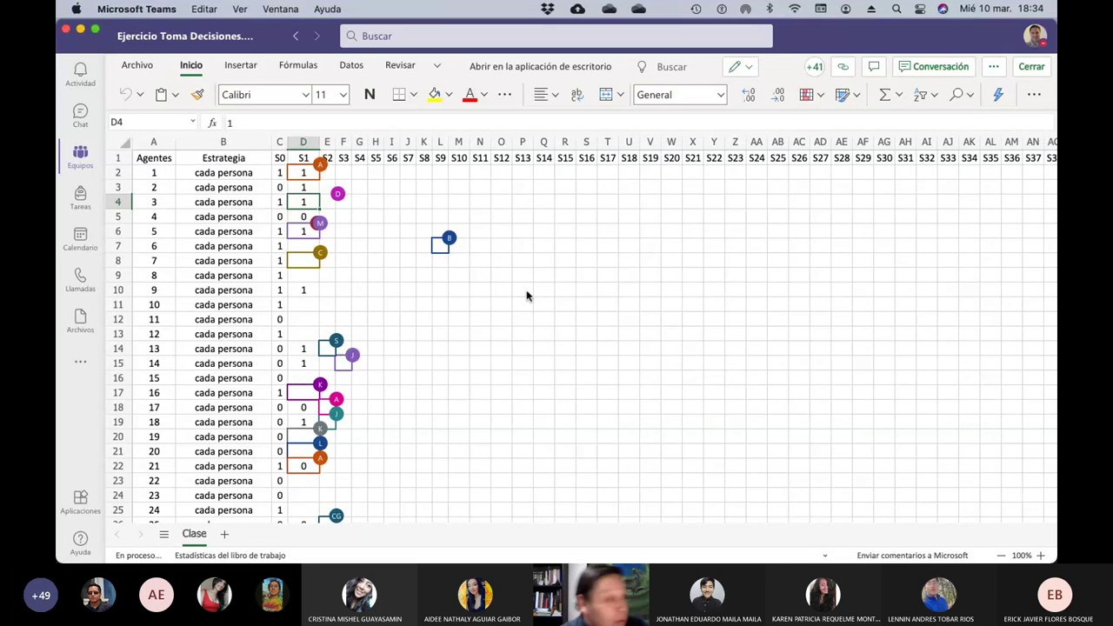
# Review the decisions being entered in column S1, from the first agents down to the Suma and ¿se ocupó? rows
pyautogui.scroll(-3, 427, 347)
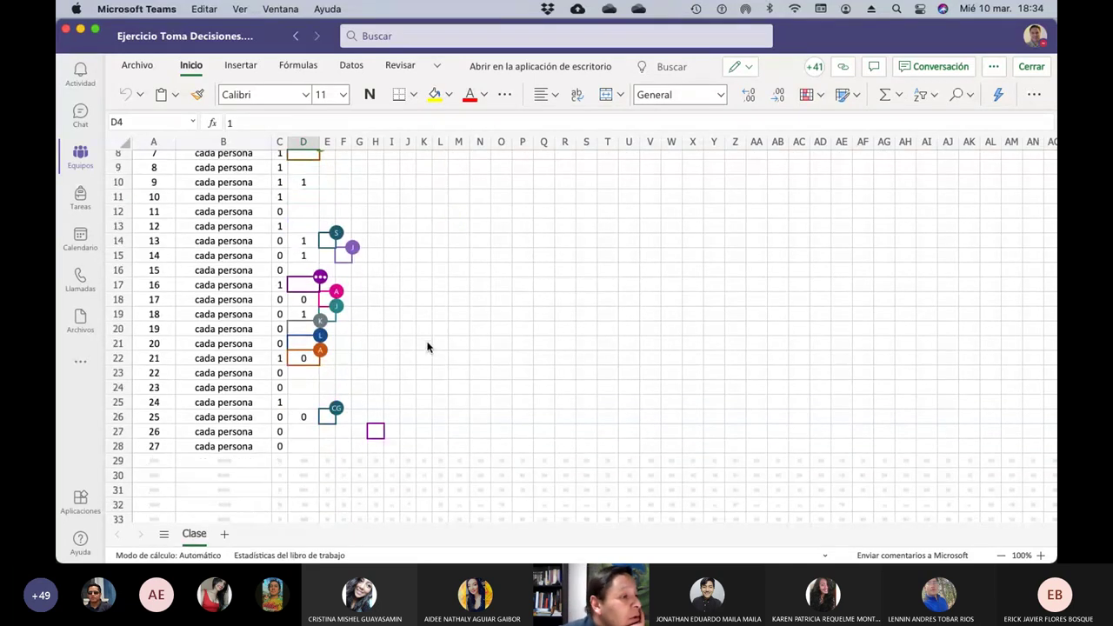
pyautogui.scroll(-3, 427, 347)
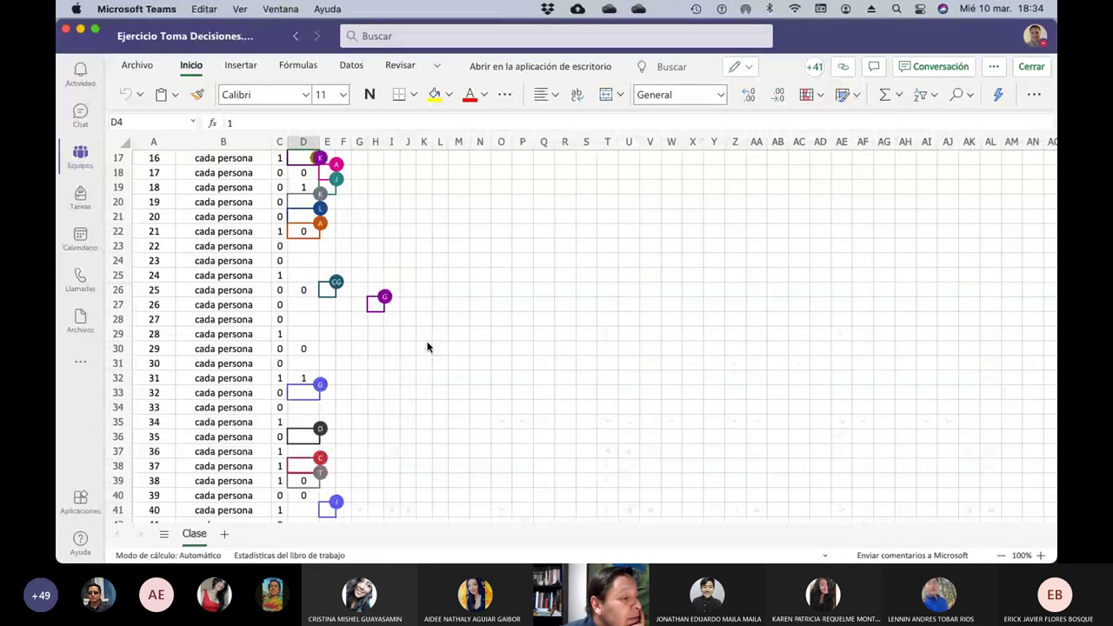
pyautogui.scroll(-3, 427, 346)
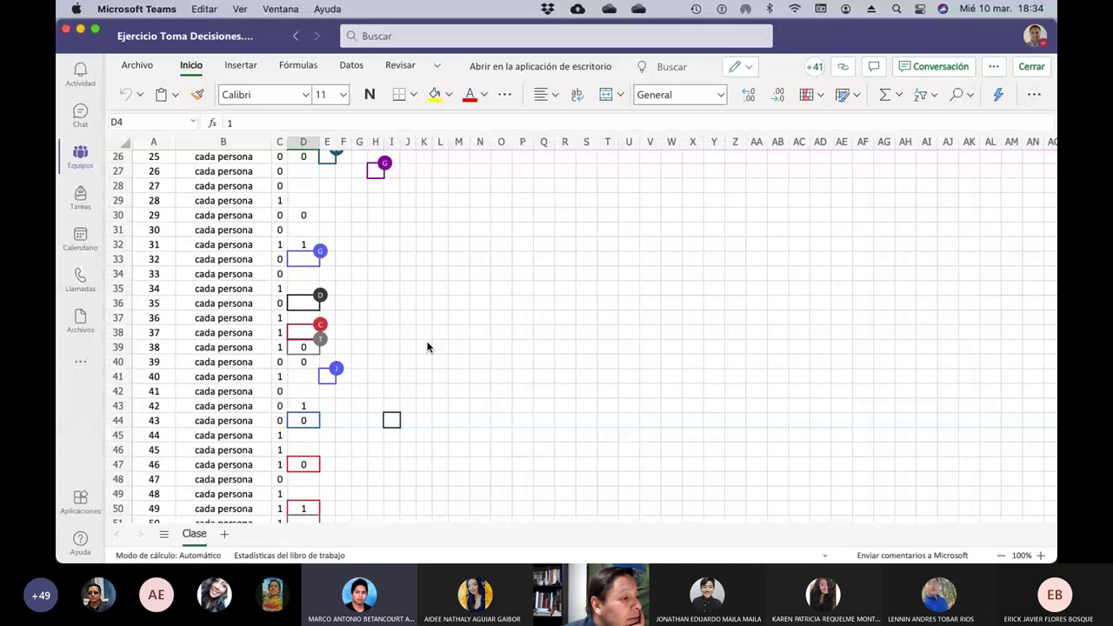
pyautogui.scroll(-3, 427, 347)
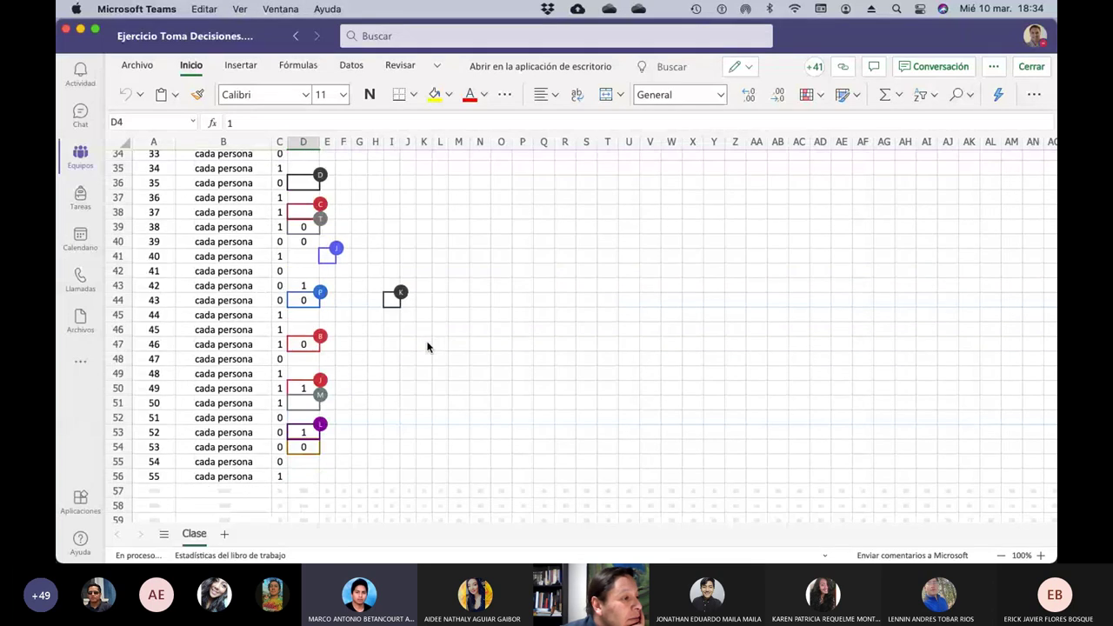
pyautogui.scroll(-3, 426, 347)
pyautogui.scroll(-2, 427, 347)
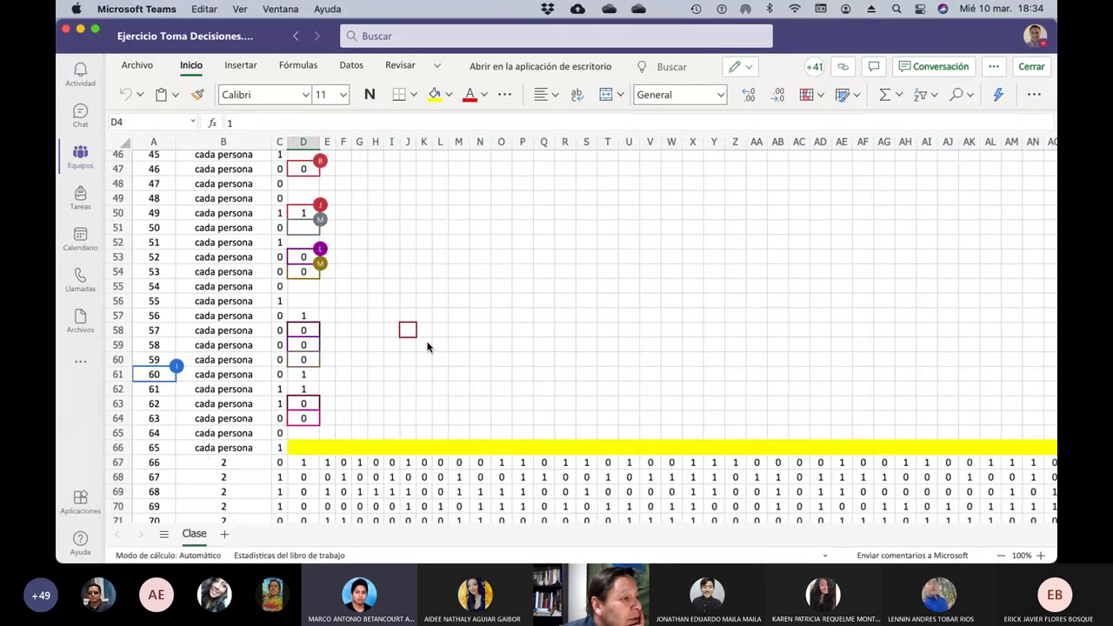
pyautogui.scroll(-2, 427, 347)
pyautogui.scroll(-3, 426, 347)
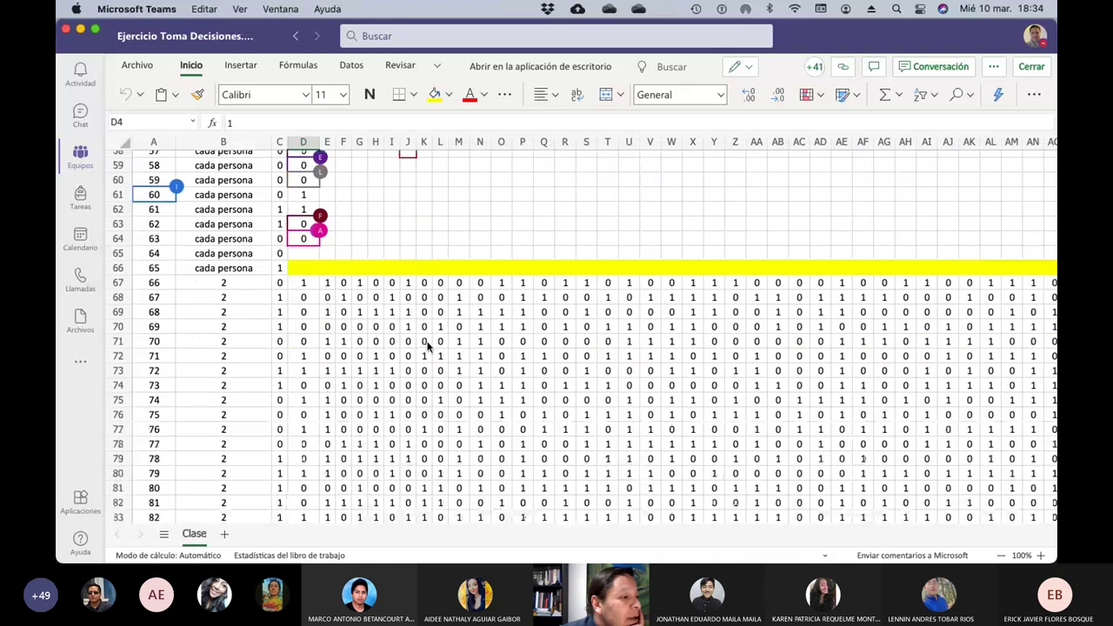
pyautogui.scroll(-2, 427, 347)
pyautogui.scroll(-3, 426, 347)
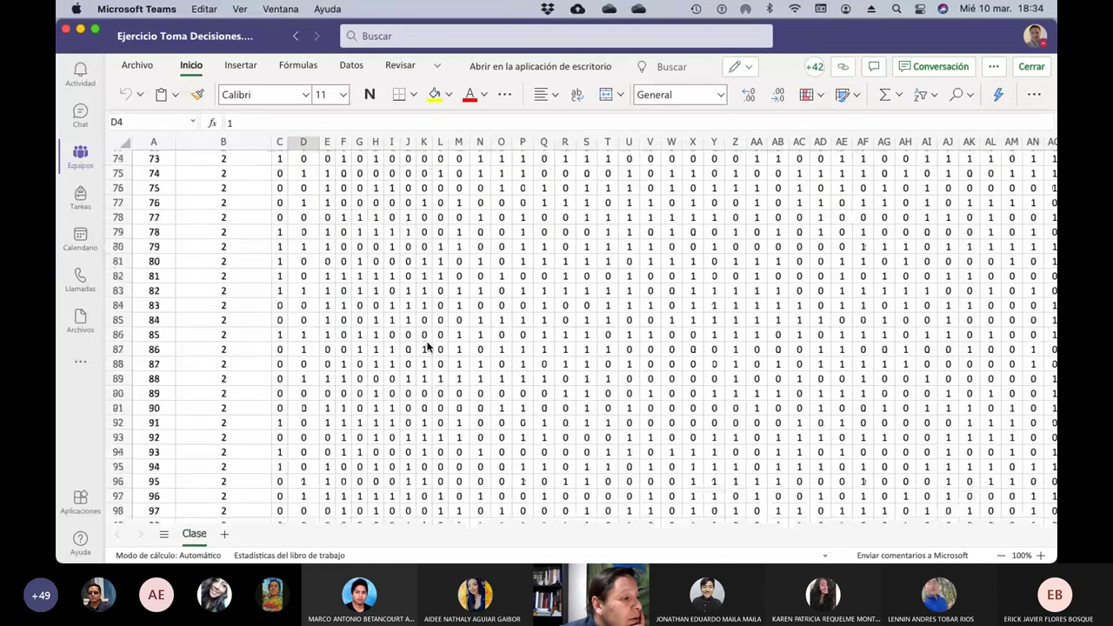
pyautogui.scroll(-3, 427, 347)
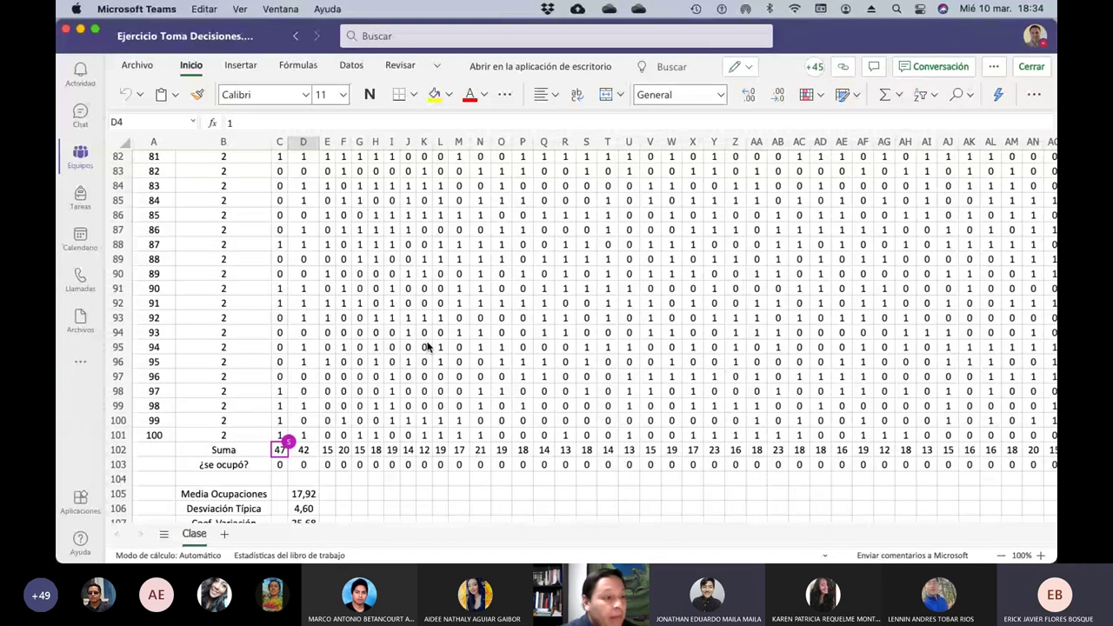
# Recheck column S1 for missing agent decisions from agent 1 down to the summary statistics below the table
pyautogui.scroll(20, 426, 346)
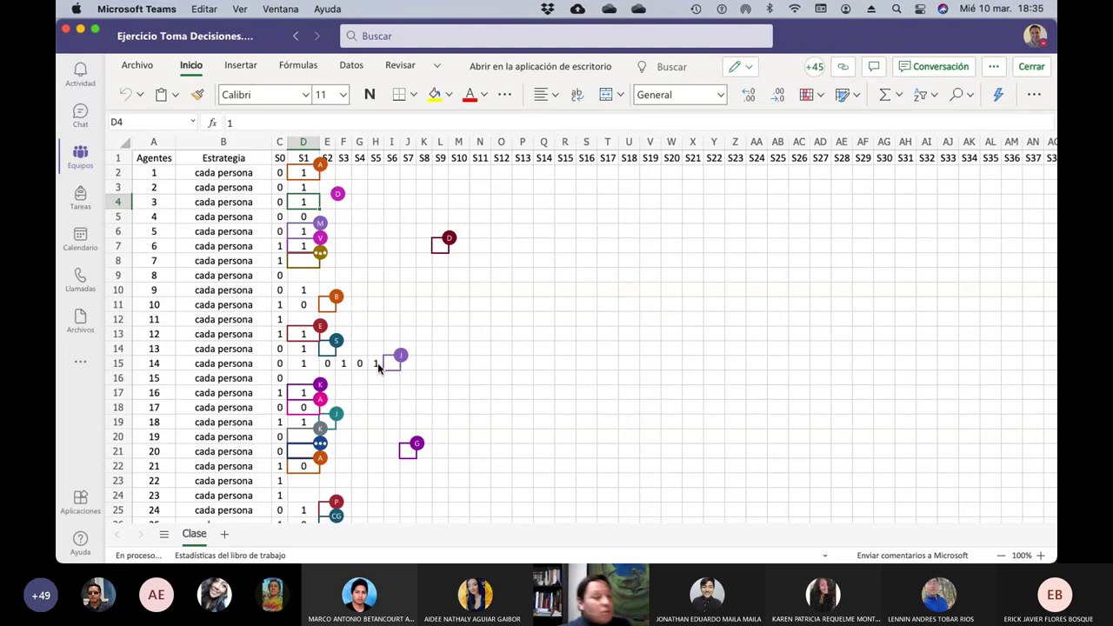
pyautogui.scroll(-10, 437, 324)
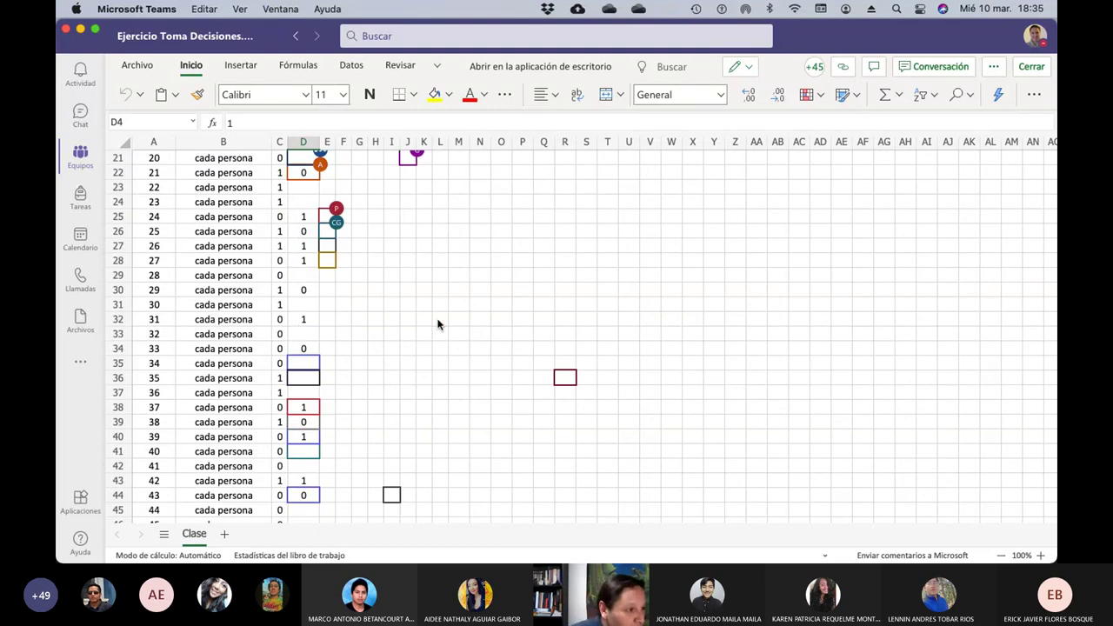
pyautogui.scroll(-7, 438, 324)
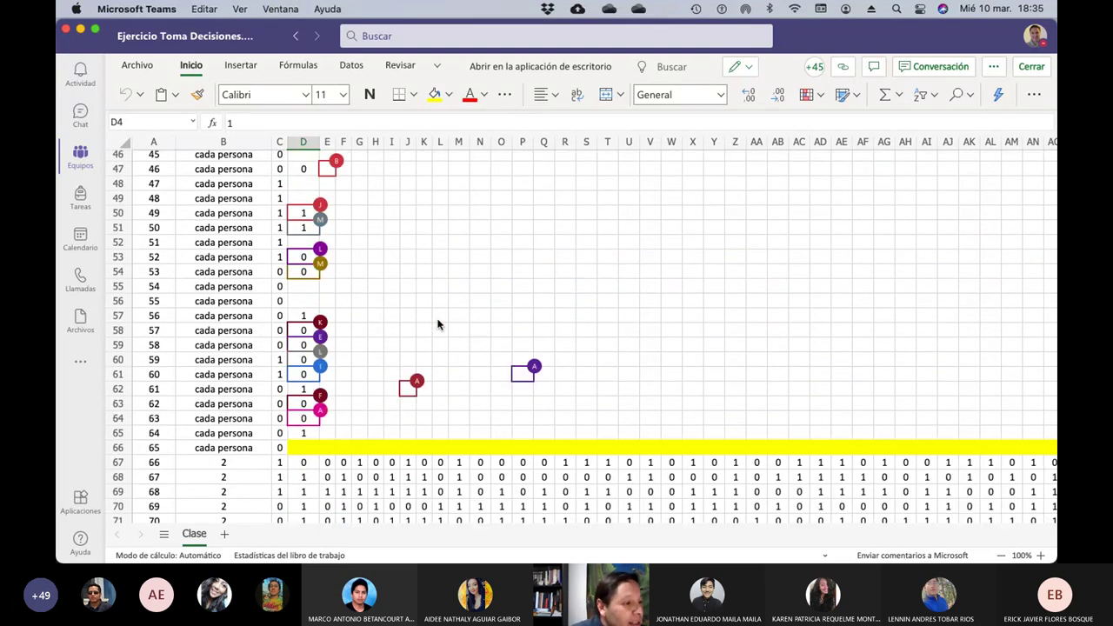
pyautogui.scroll(-2, 437, 325)
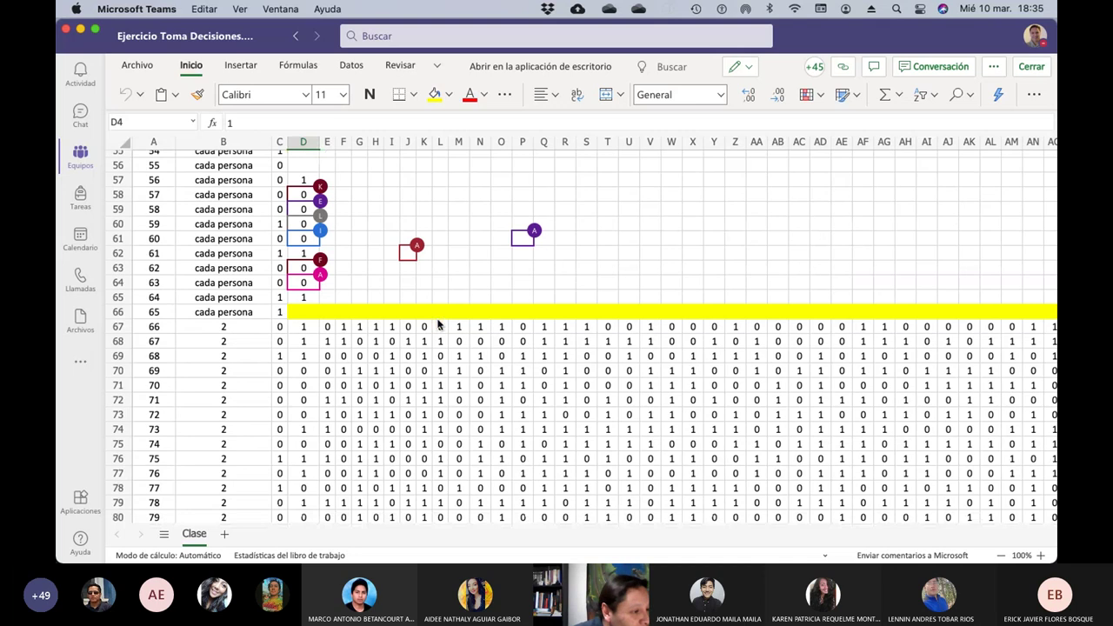
pyautogui.scroll(-7, 437, 324)
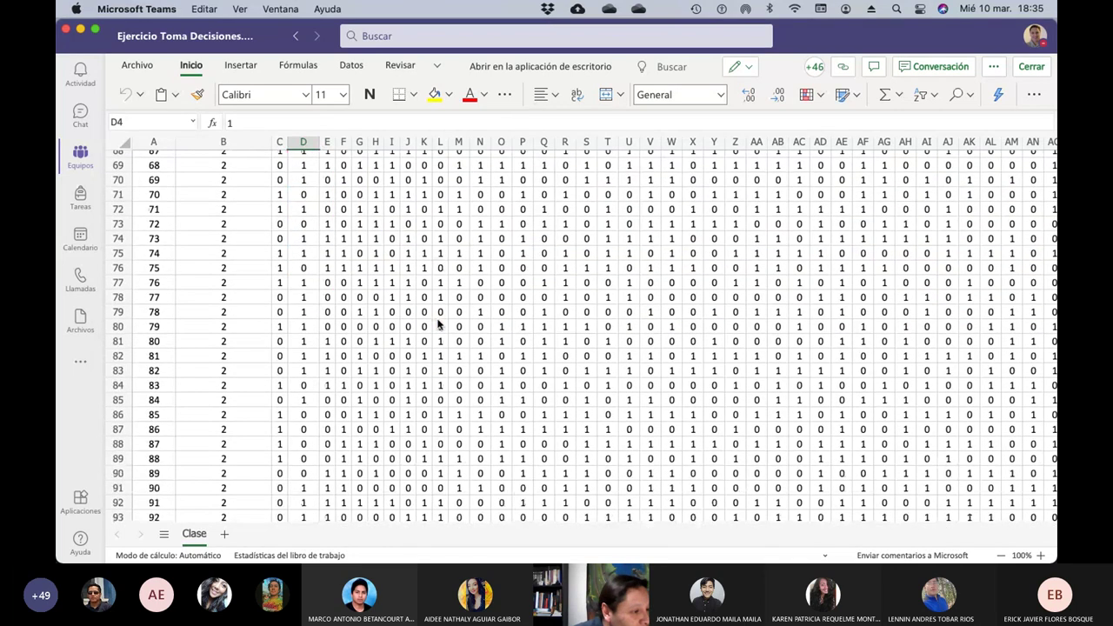
pyautogui.scroll(-5, 437, 324)
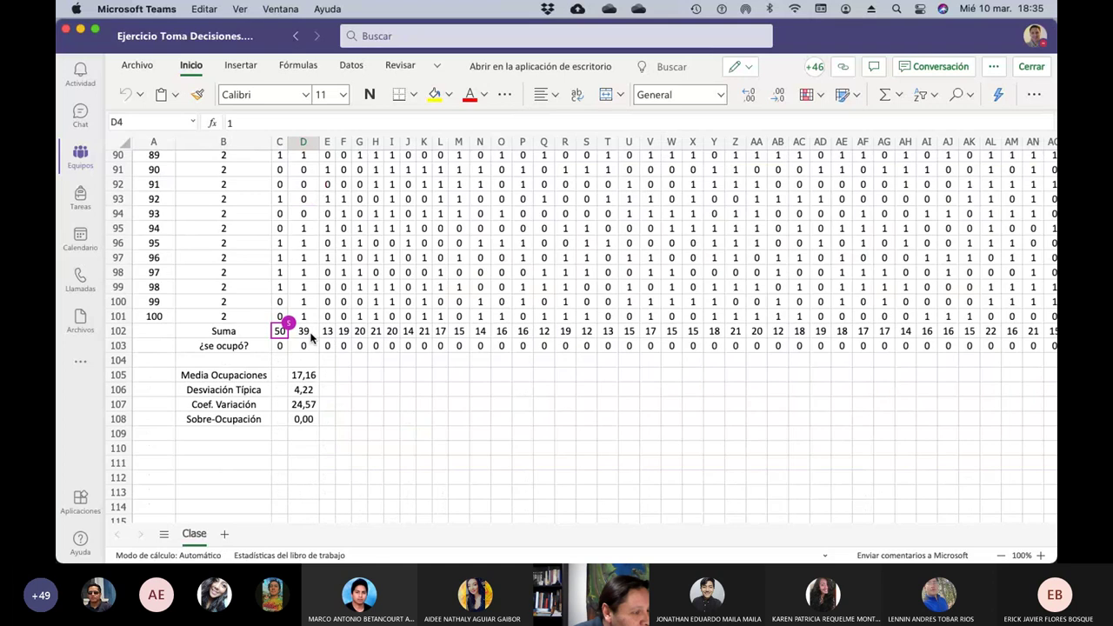
# Inspect the Suma formula in D102 and trace its range D2:D101 across all the agents' S1 decisions
pyautogui.click(312, 337)
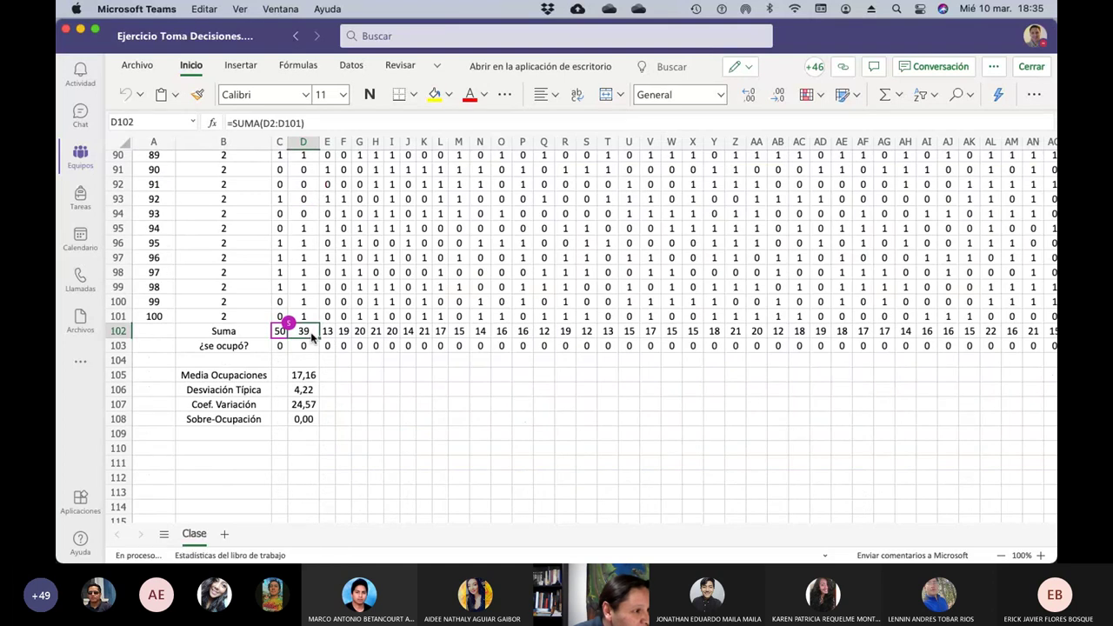
pyautogui.click(314, 122)
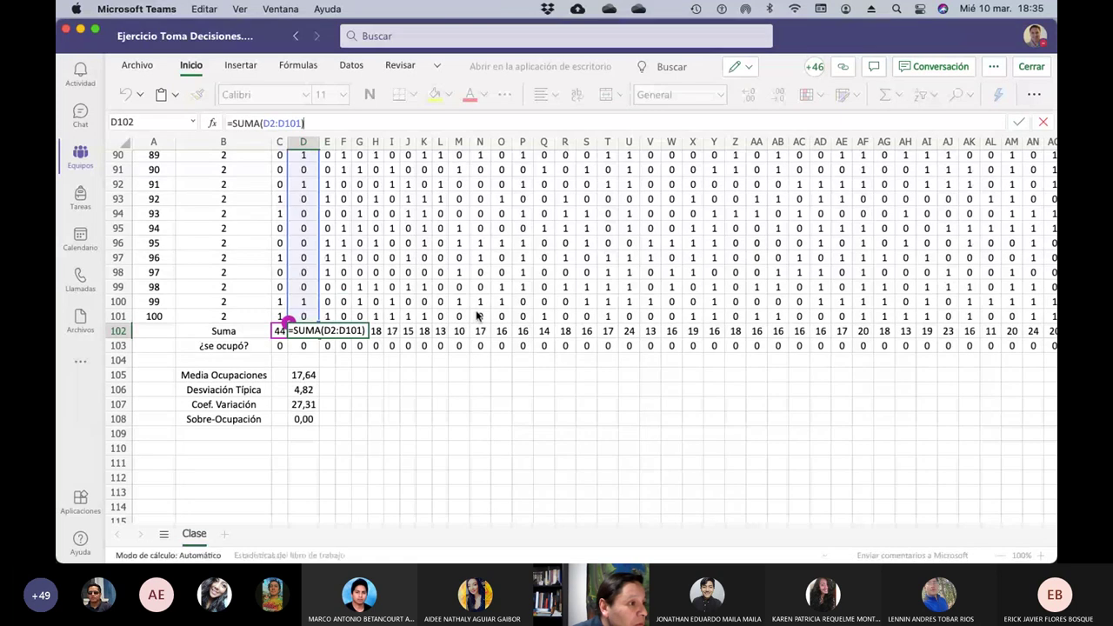
pyautogui.scroll(10, 477, 316)
pyautogui.scroll(6, 476, 317)
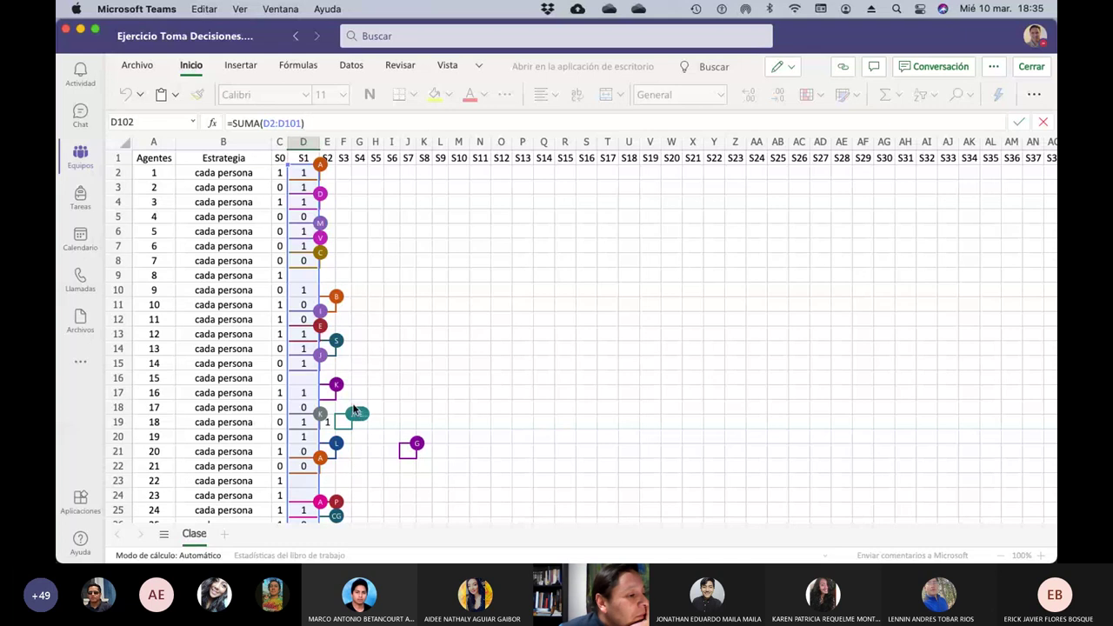
pyautogui.scroll(-10, 378, 380)
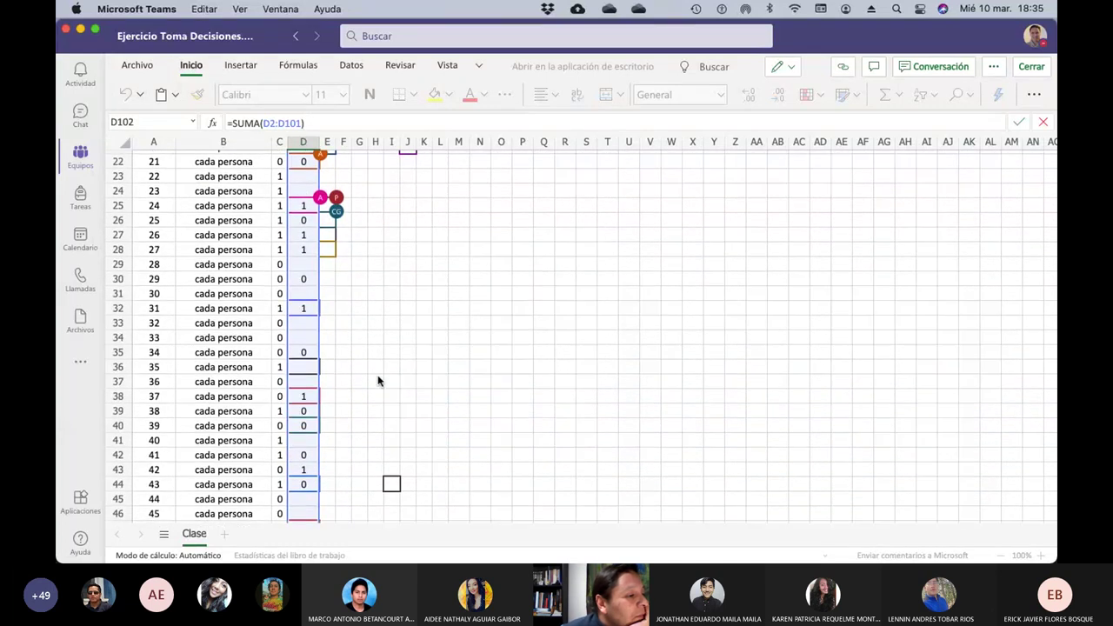
pyautogui.scroll(-5, 378, 380)
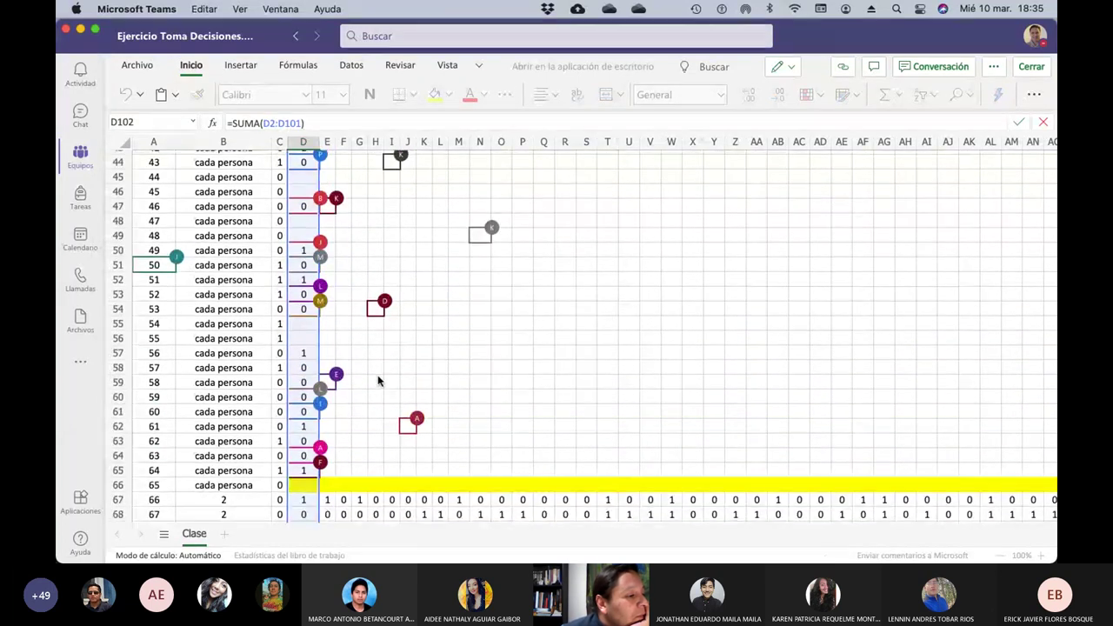
pyautogui.scroll(-4, 378, 380)
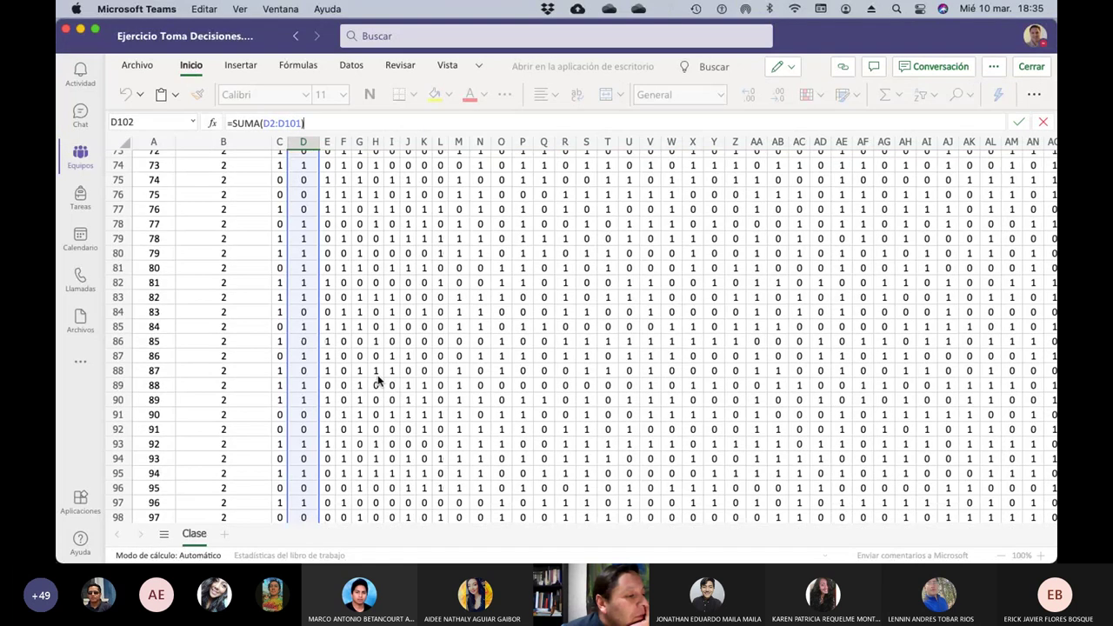
pyautogui.press('F9')
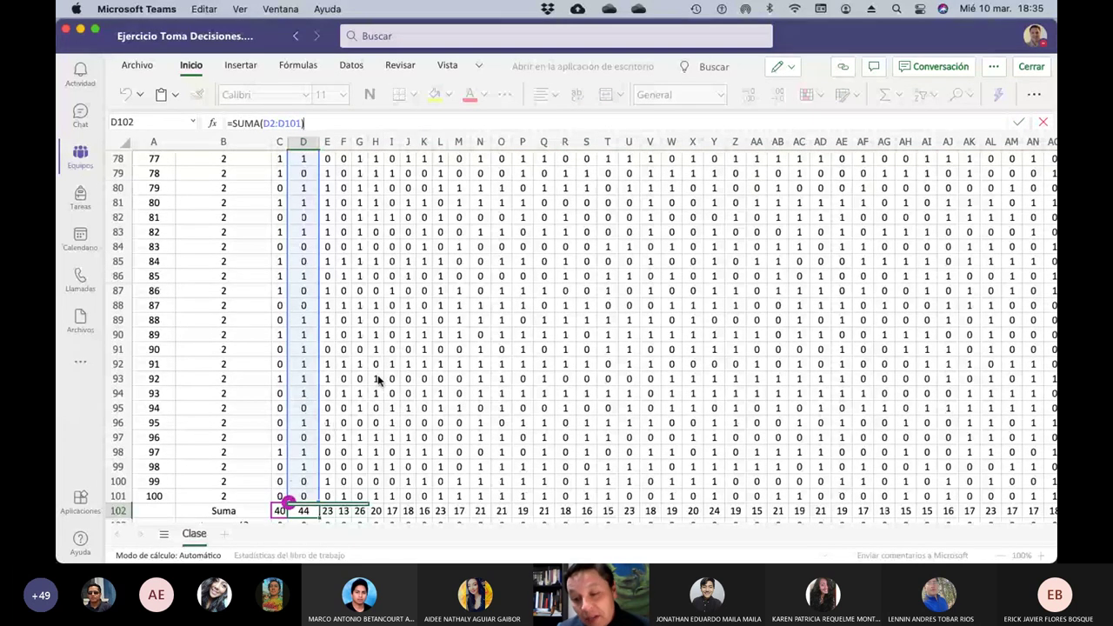
pyautogui.scroll(-2, 378, 380)
pyautogui.press('F2')
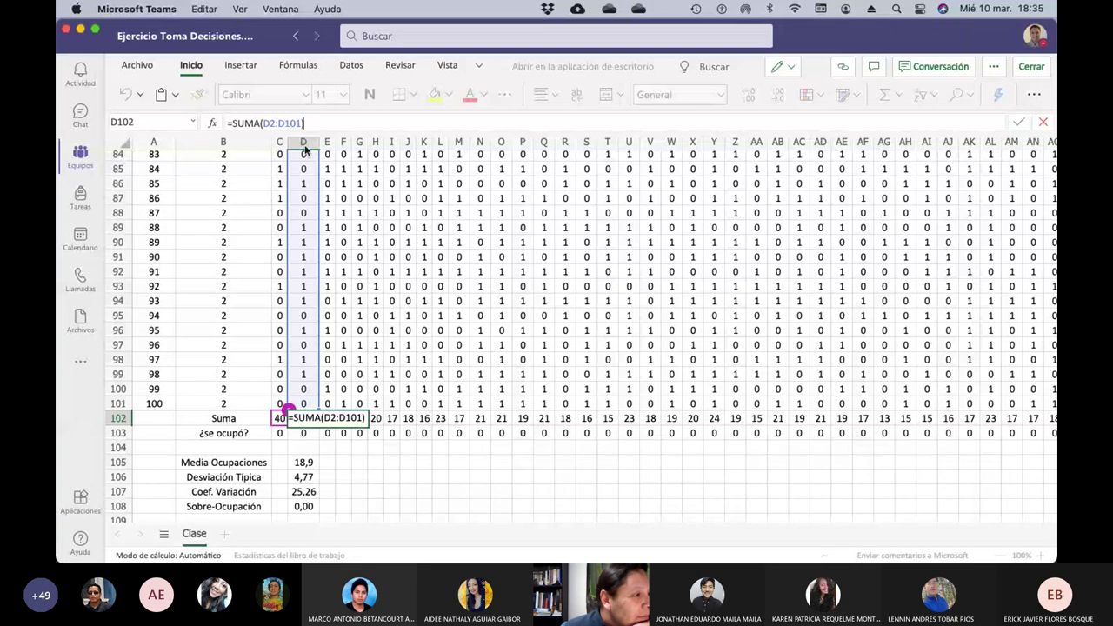
pyautogui.press('Return')
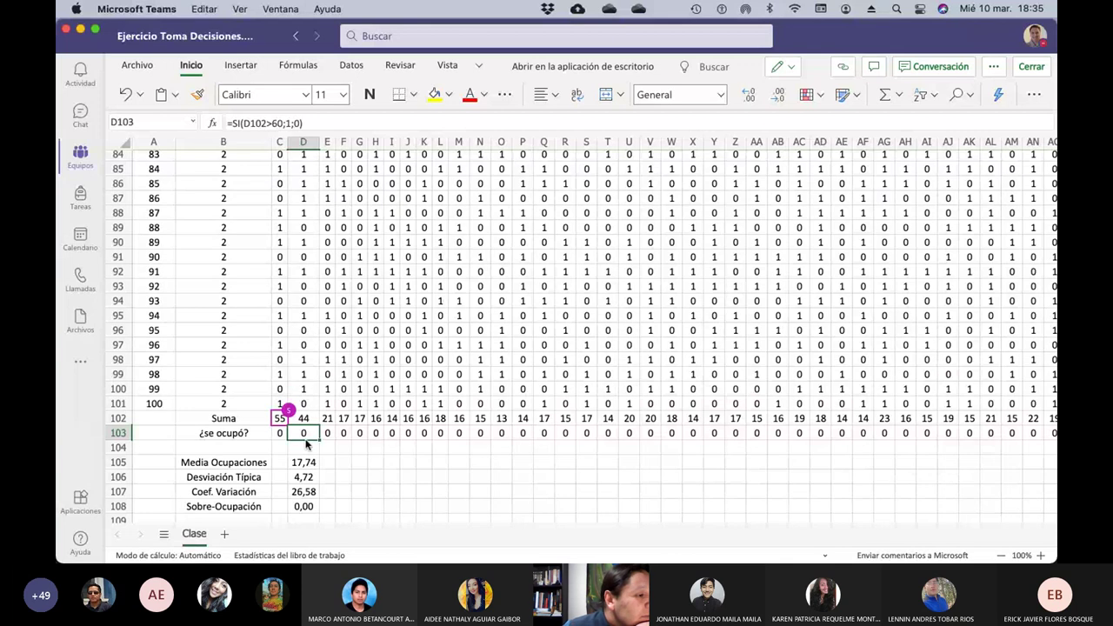
# Examine the D102 sum formula again and compare its highlighted range with the first agents' S1 entries
pyautogui.click(312, 422)
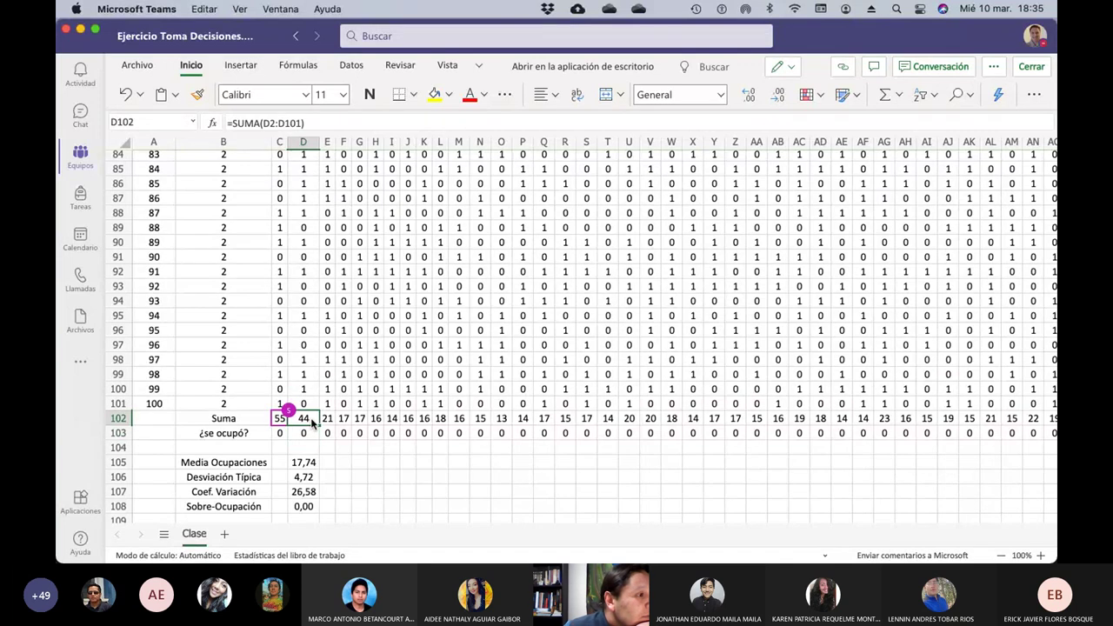
pyautogui.click(319, 123)
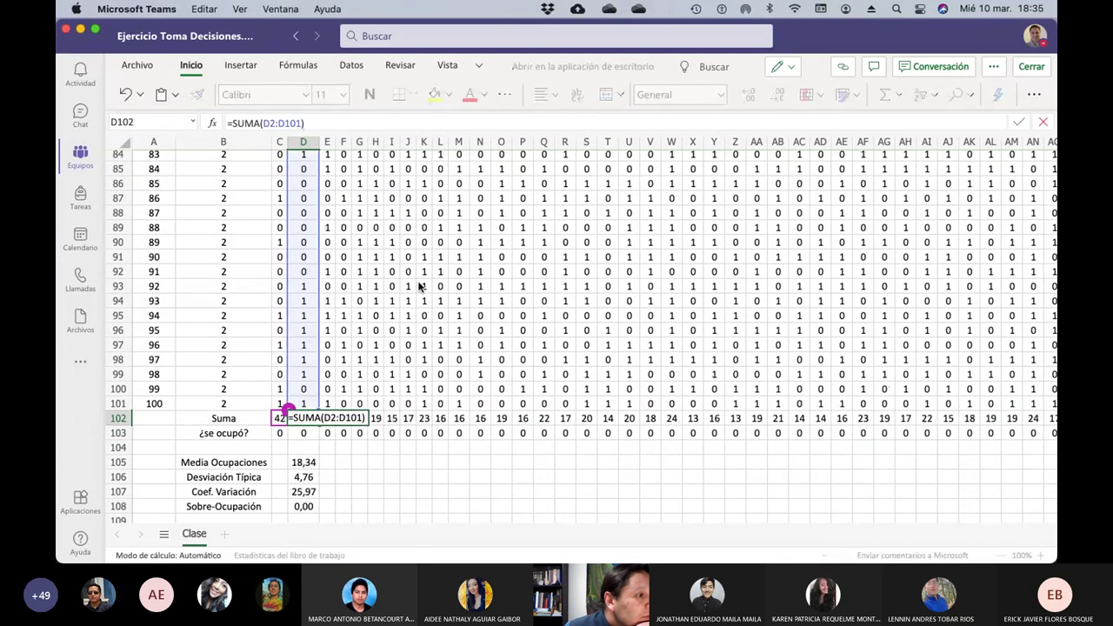
pyautogui.scroll(9, 417, 287)
pyautogui.scroll(18, 418, 287)
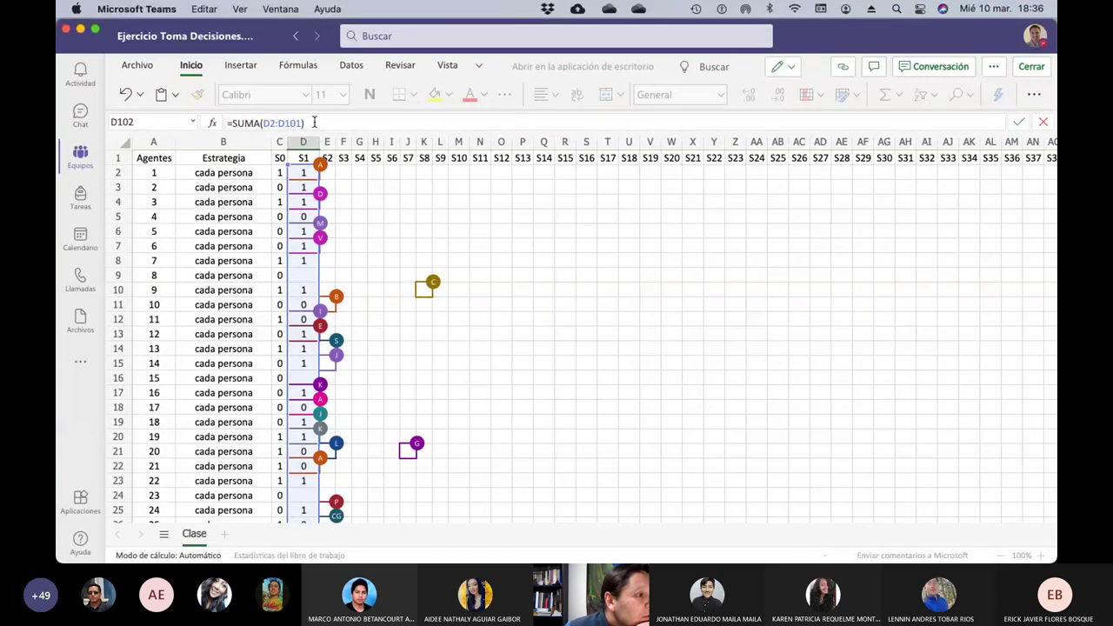
pyautogui.press('Return')
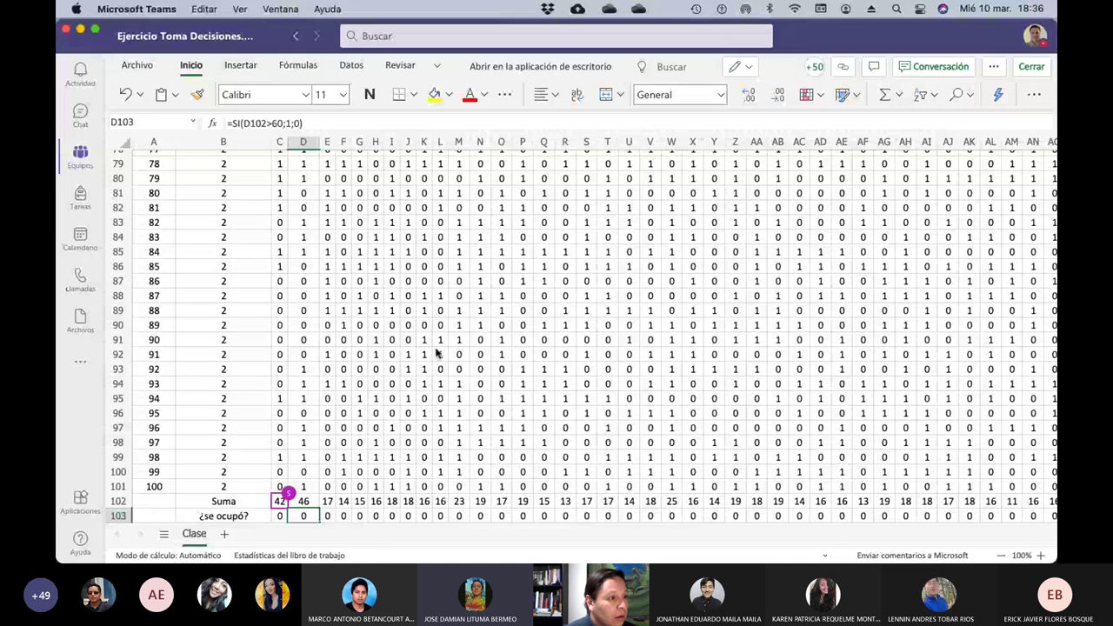
# Enter 0 as the missing S1 decision of agents 8 and 23
pyautogui.scroll(20, 417, 352)
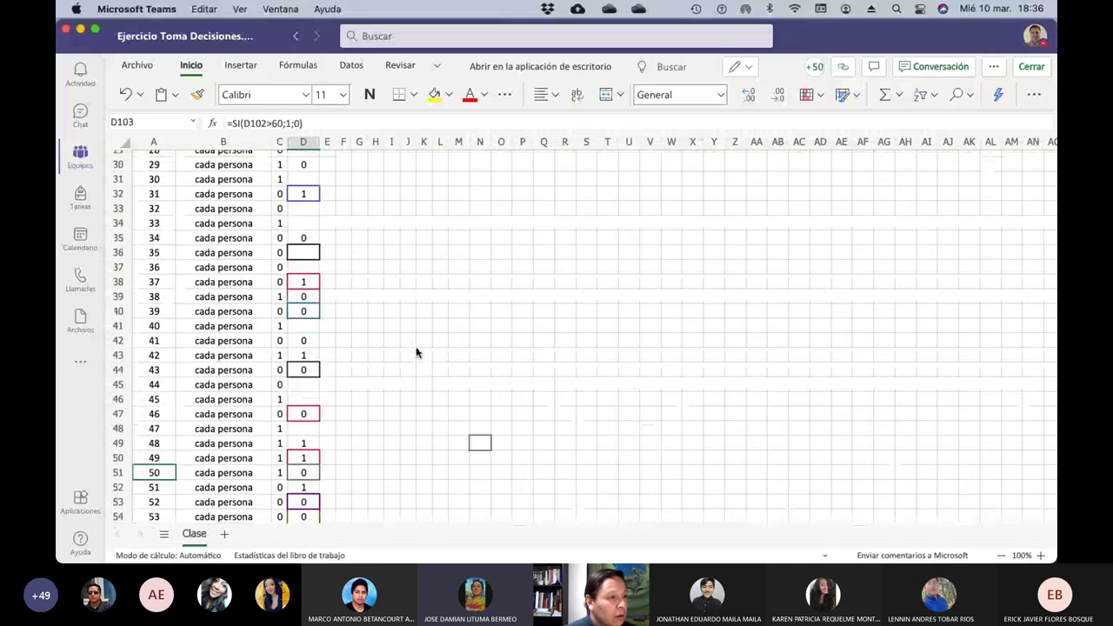
pyautogui.scroll(8, 416, 352)
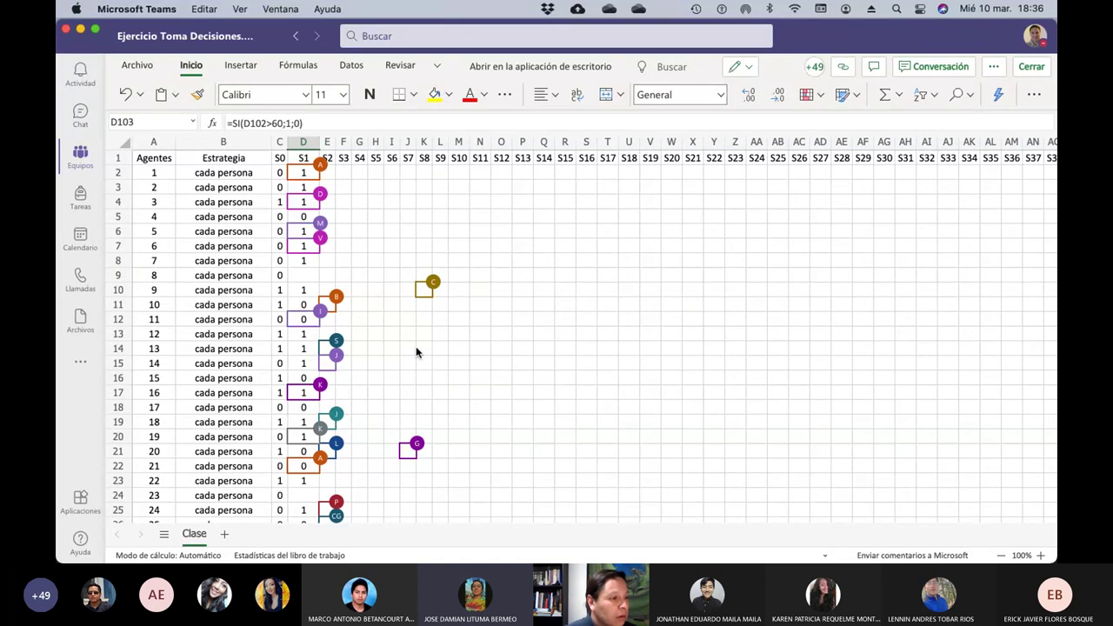
pyautogui.click(302, 188)
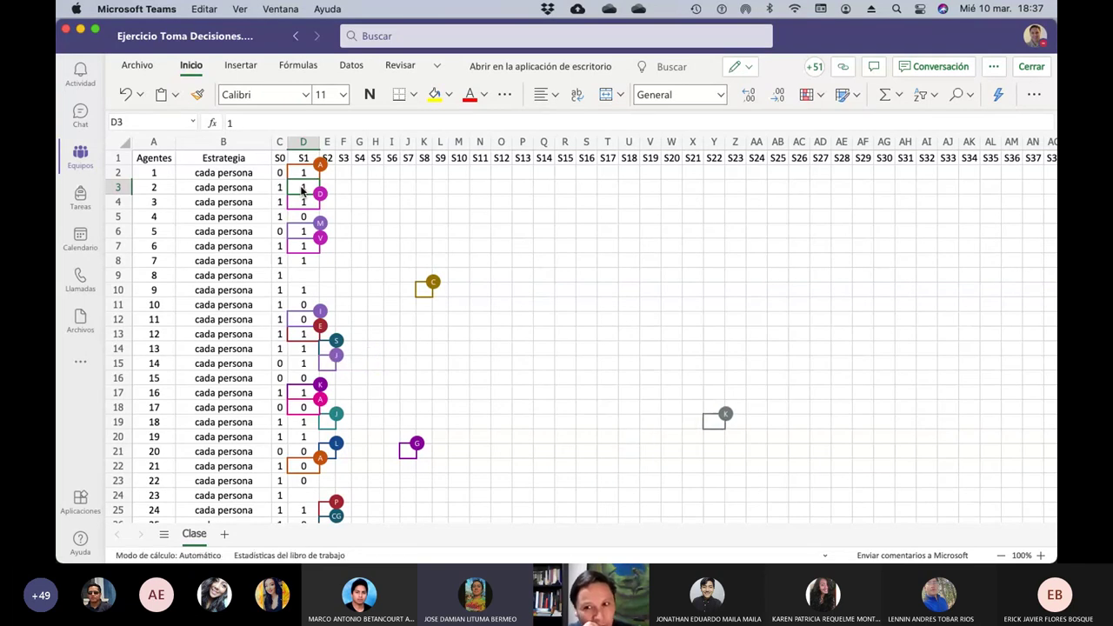
pyautogui.click(309, 276)
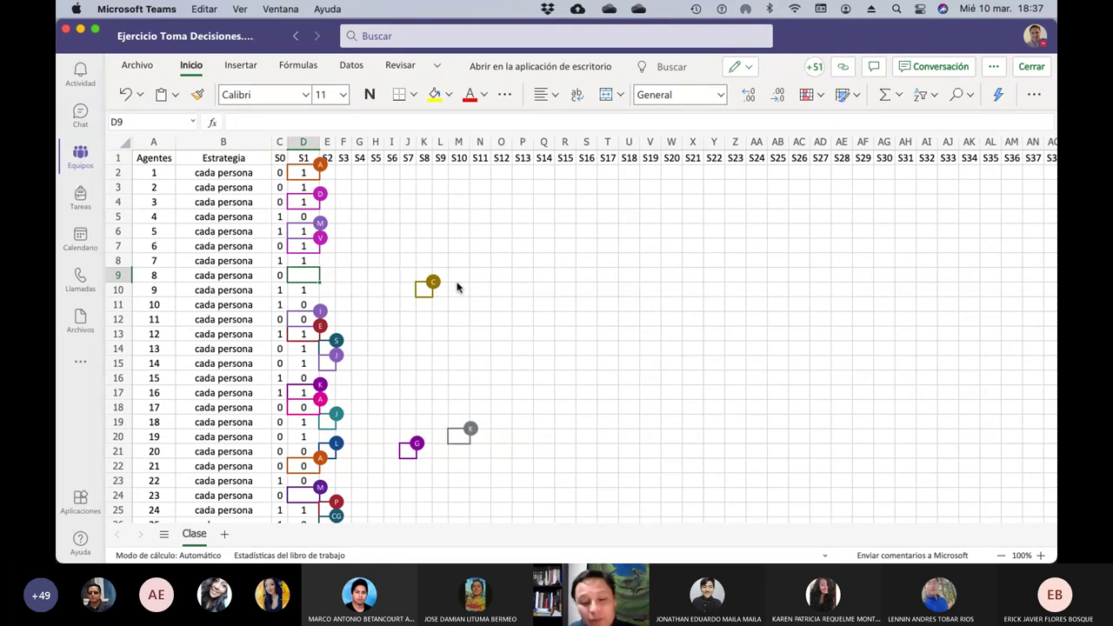
pyautogui.write('0')
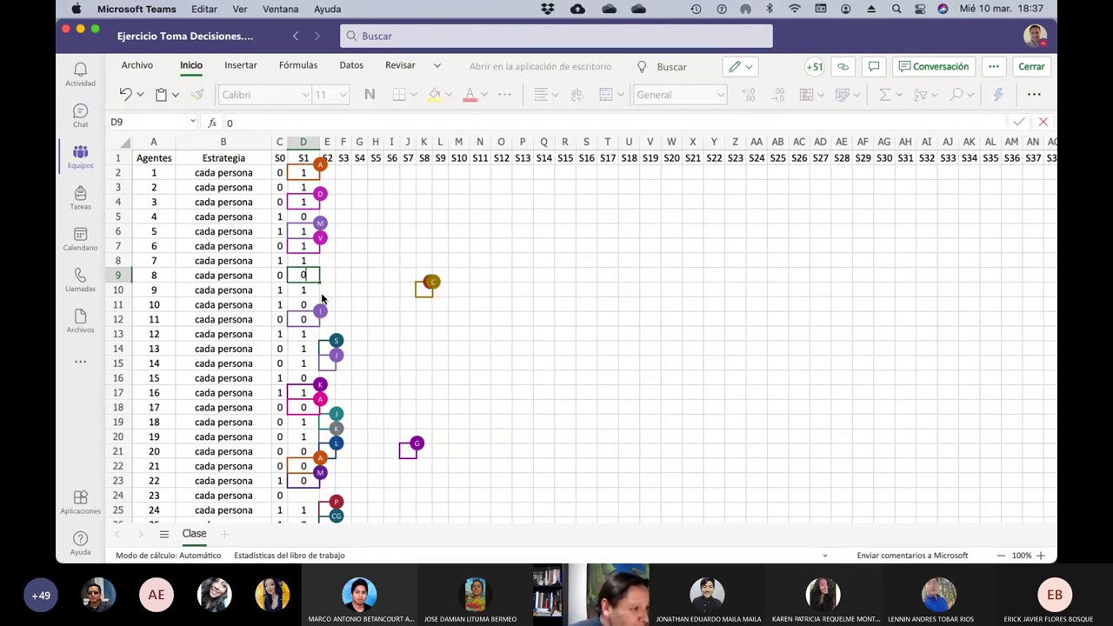
pyautogui.scroll(-3, 347, 339)
pyautogui.click(304, 387)
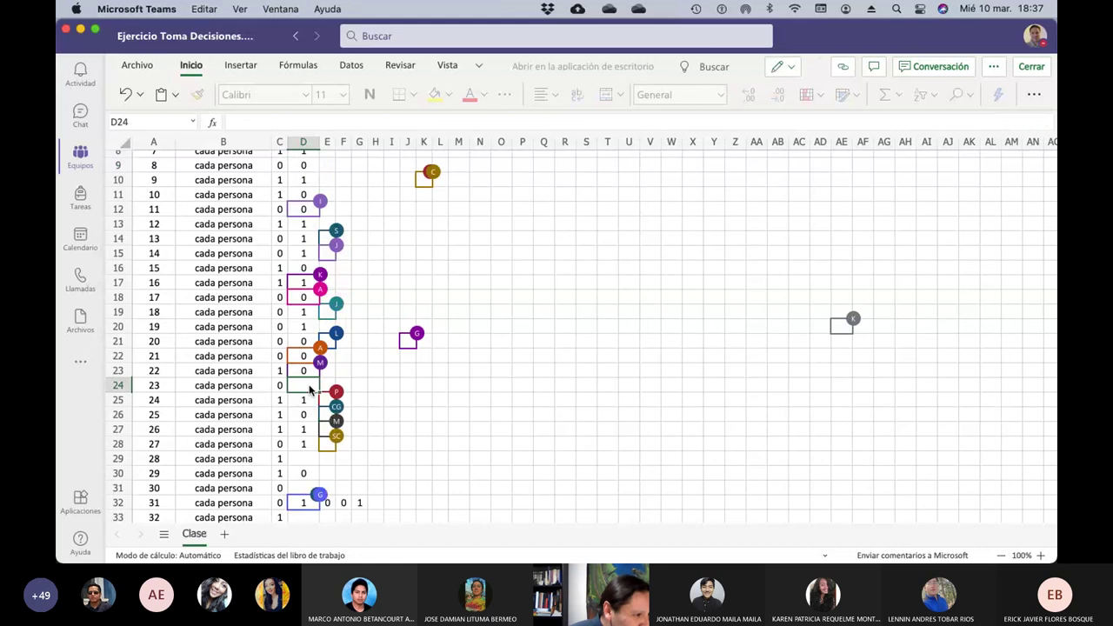
pyautogui.write('0')
# Fill in the missing S1 decisions with 0 for agent 28 and 1 for agent 30
pyautogui.scroll(-2, 318, 420)
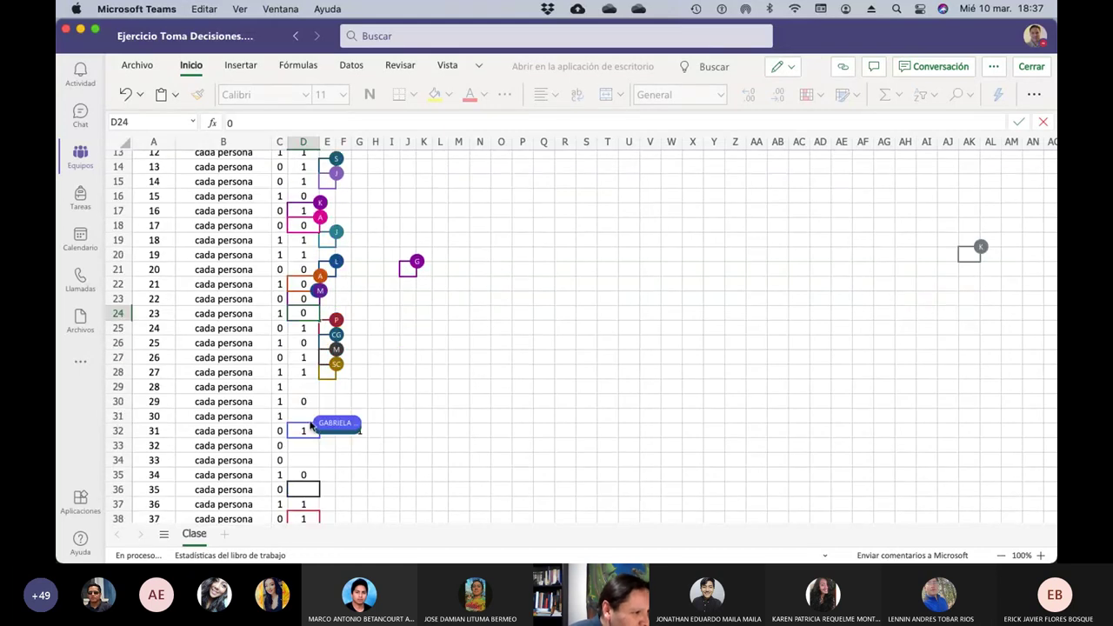
pyautogui.click(304, 386)
pyautogui.write('0')
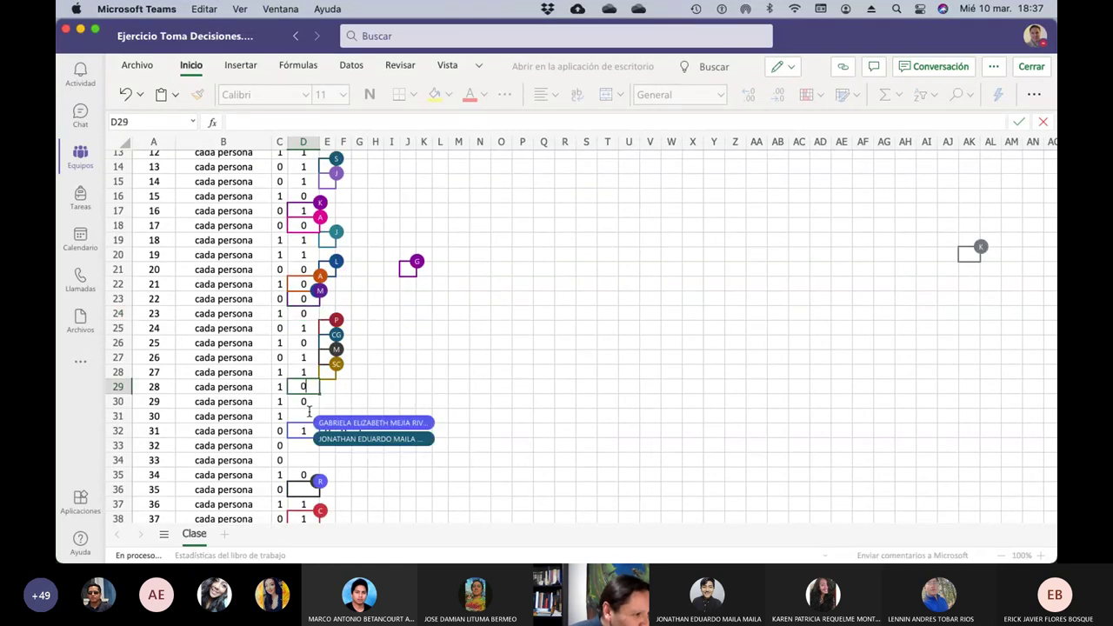
pyautogui.click(306, 419)
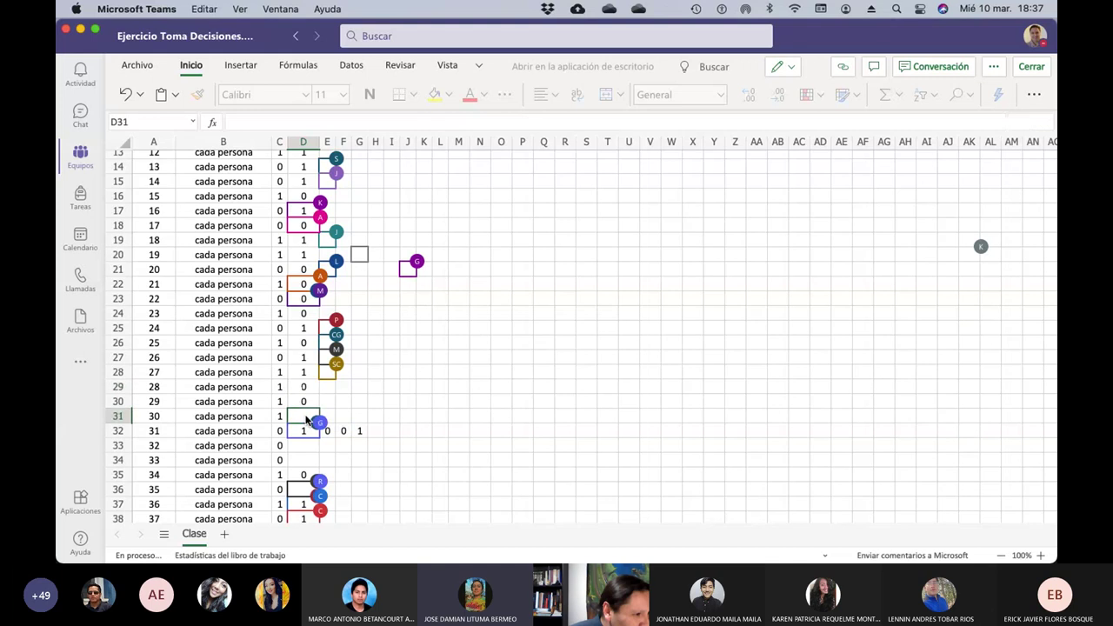
pyautogui.write('0')
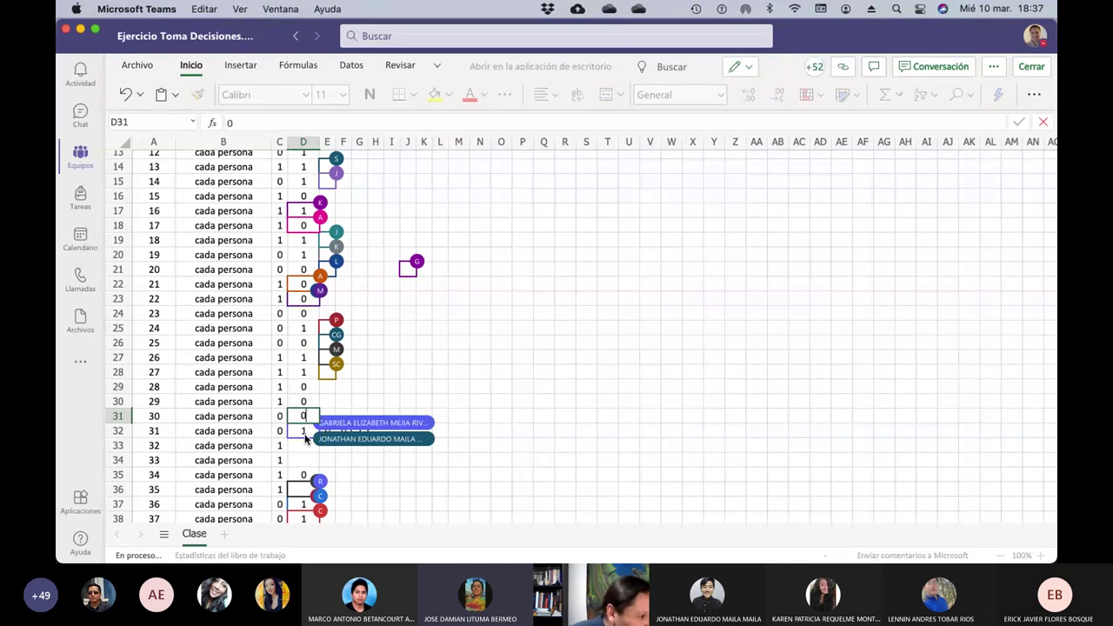
pyautogui.press('BackSpace')
pyautogui.write('1')
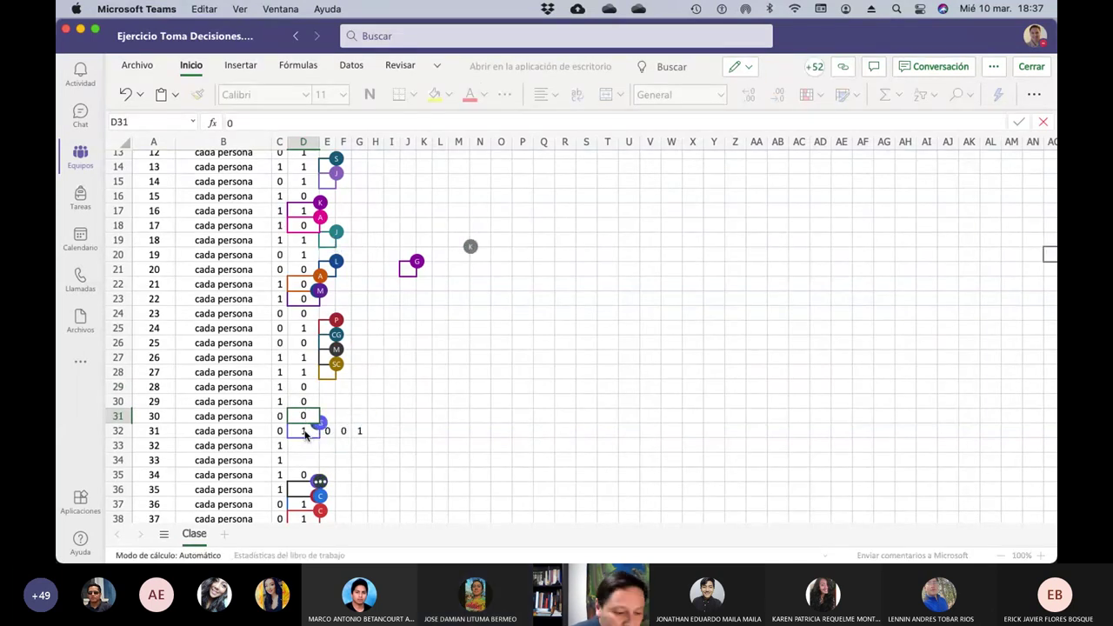
pyautogui.click(304, 432)
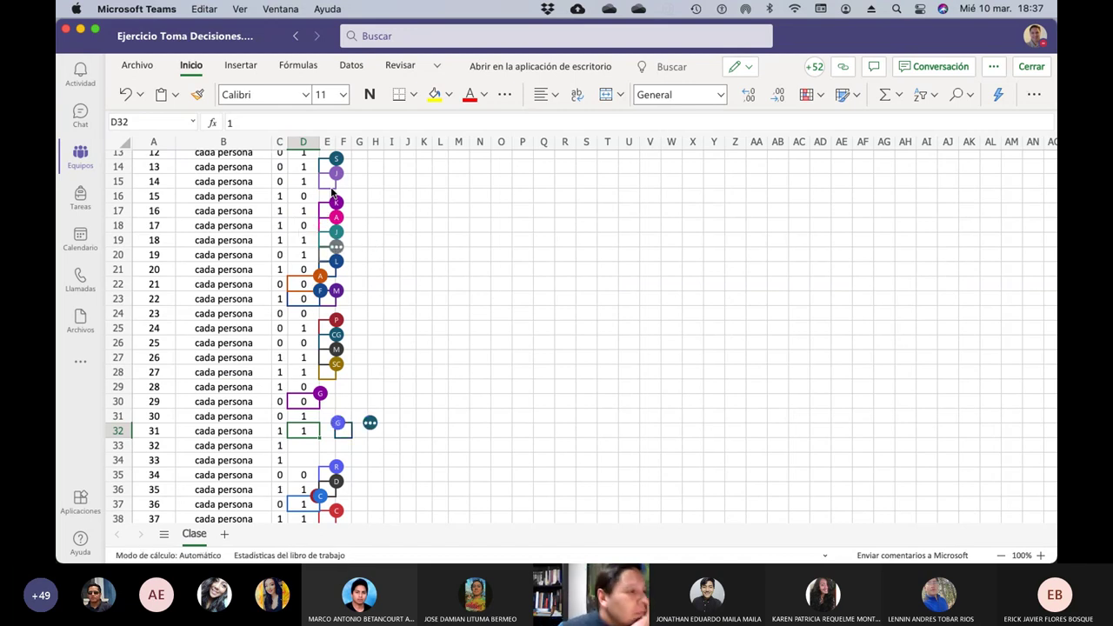
# Enter 0 in the empty S1 cells of agents 32 and 33
pyautogui.scroll(-3, 307, 428)
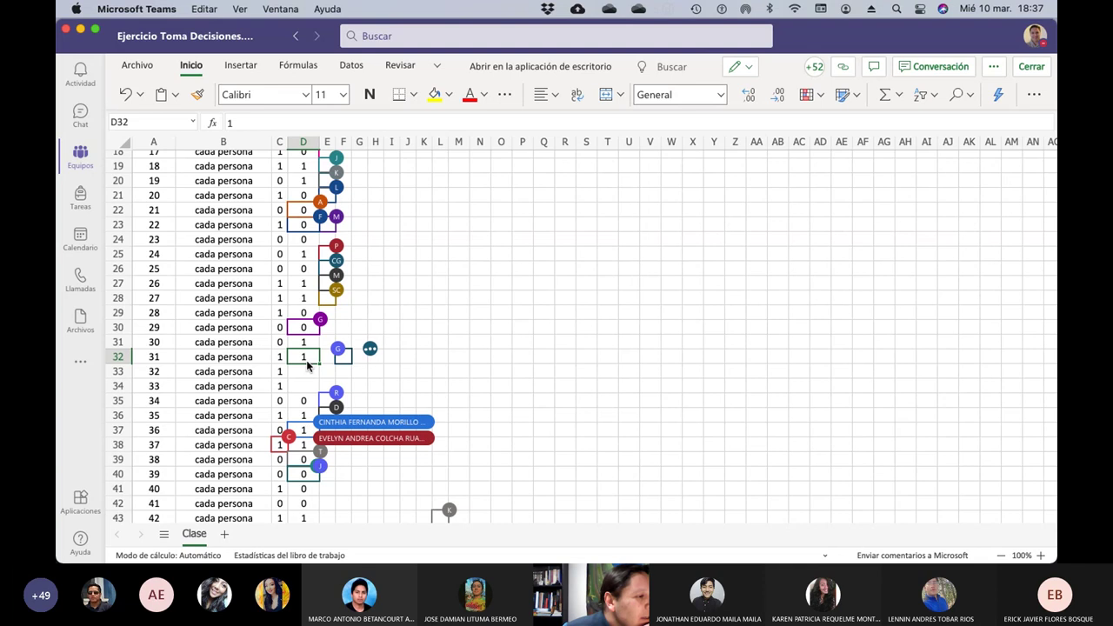
pyautogui.click(306, 372)
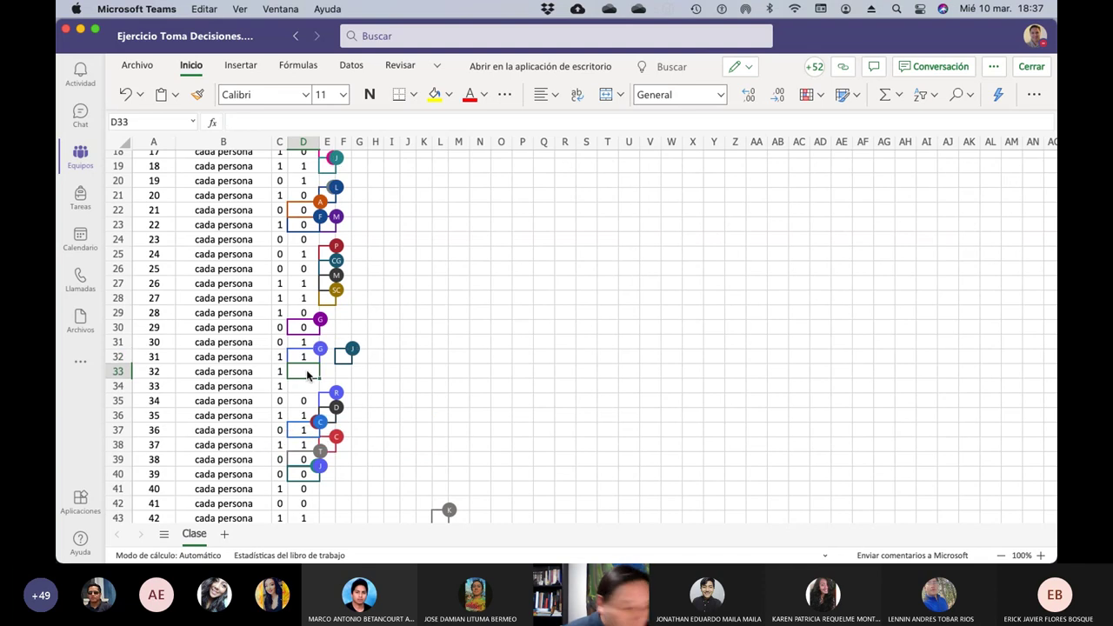
pyautogui.write('0')
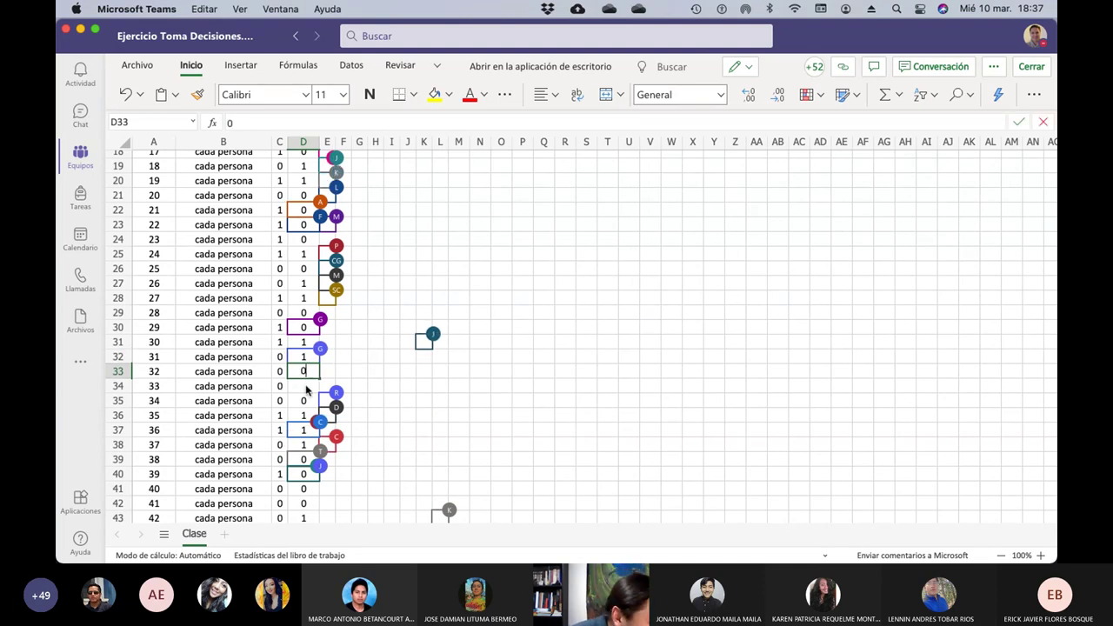
pyautogui.click(306, 390)
pyautogui.write('0')
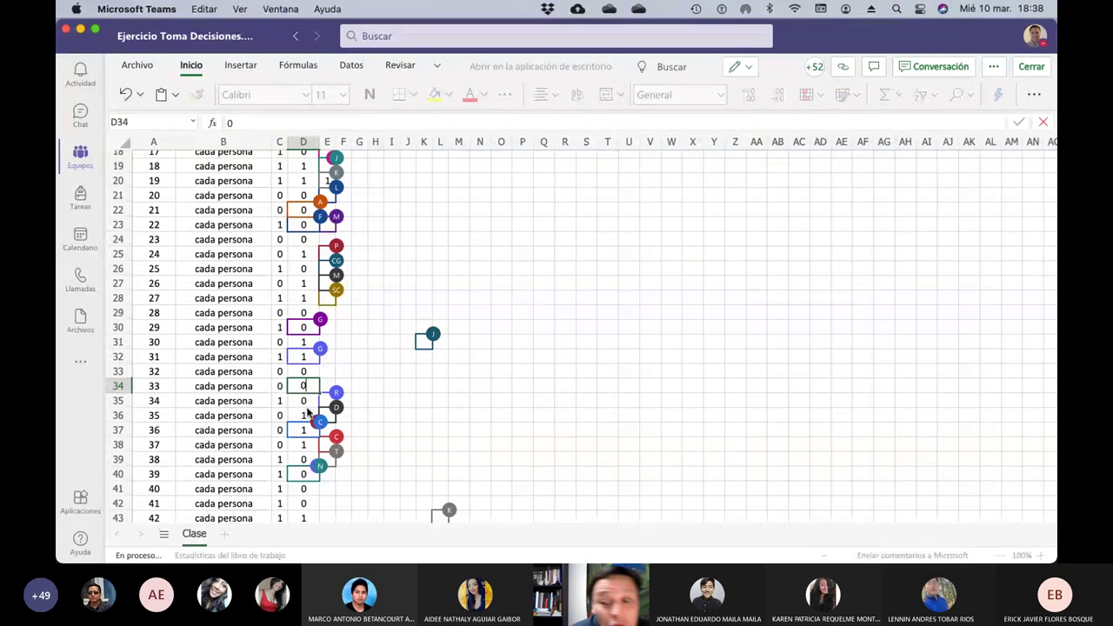
# Fill the empty S1 cells of agents 45, 47, 54 and 55 with 0
pyautogui.scroll(-6, 306, 405)
pyautogui.scroll(-3, 306, 413)
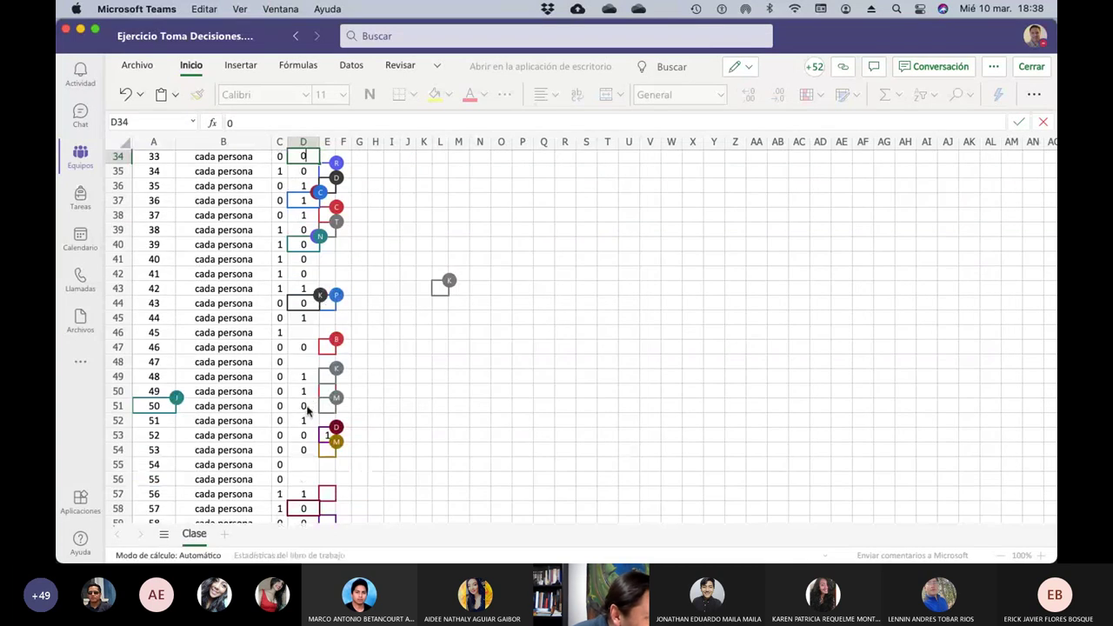
pyautogui.click(304, 338)
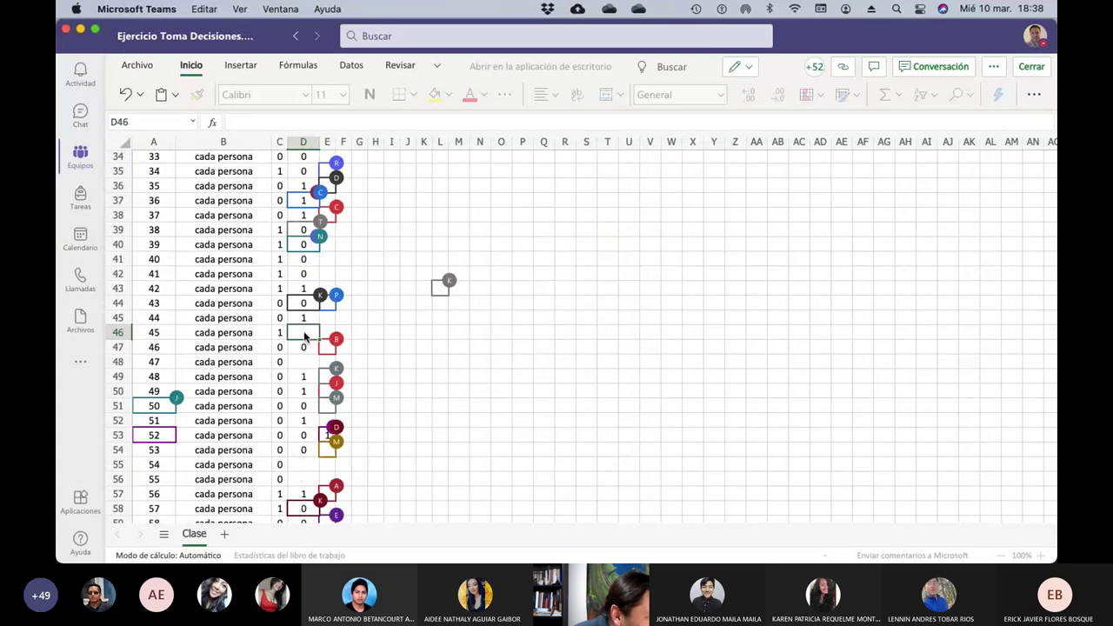
pyautogui.write('0')
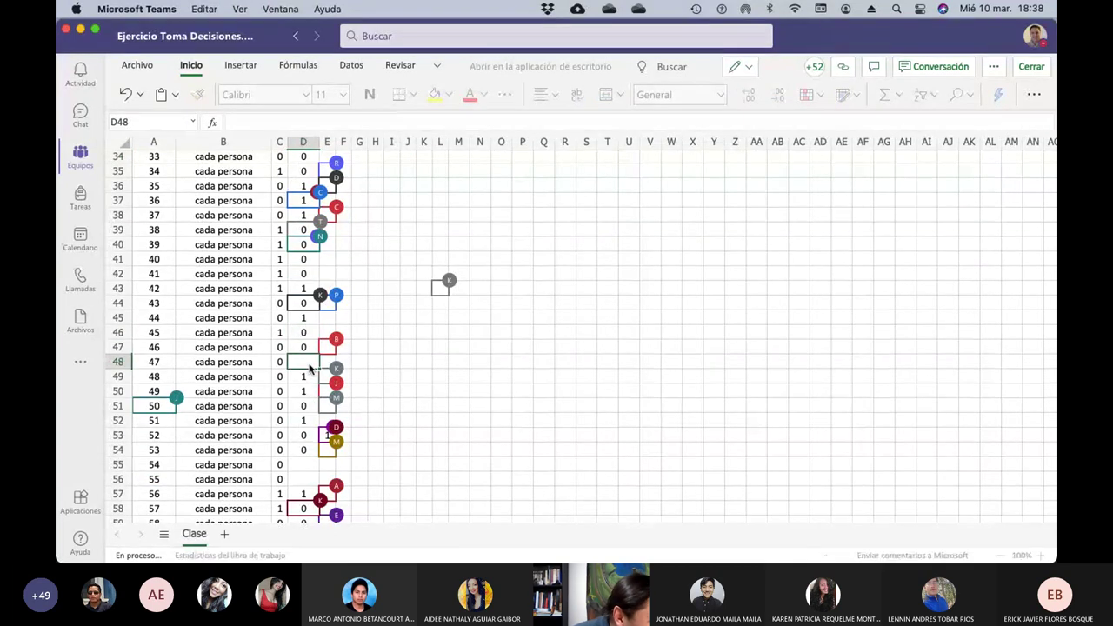
pyautogui.click(305, 364)
pyautogui.write('0')
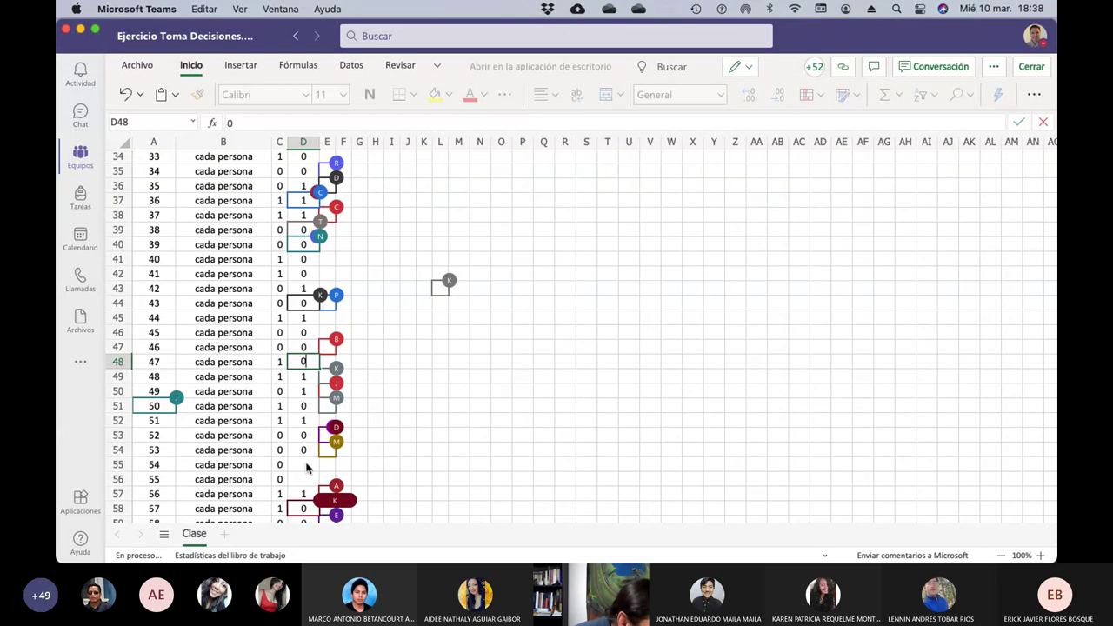
pyautogui.click(305, 466)
pyautogui.write('0')
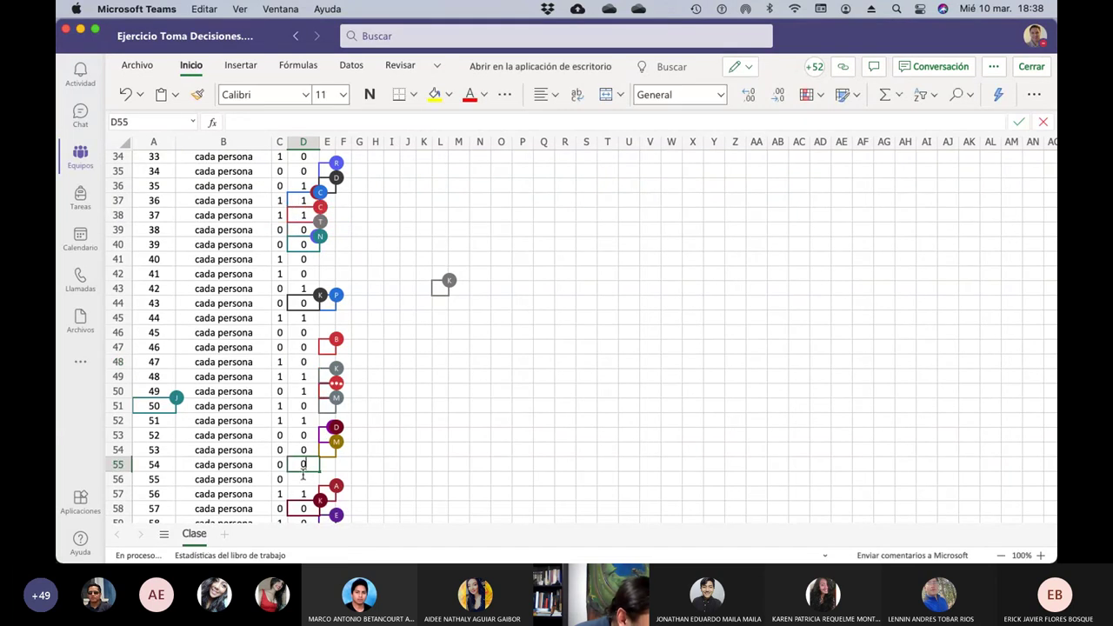
pyautogui.click(304, 481)
pyautogui.write('0')
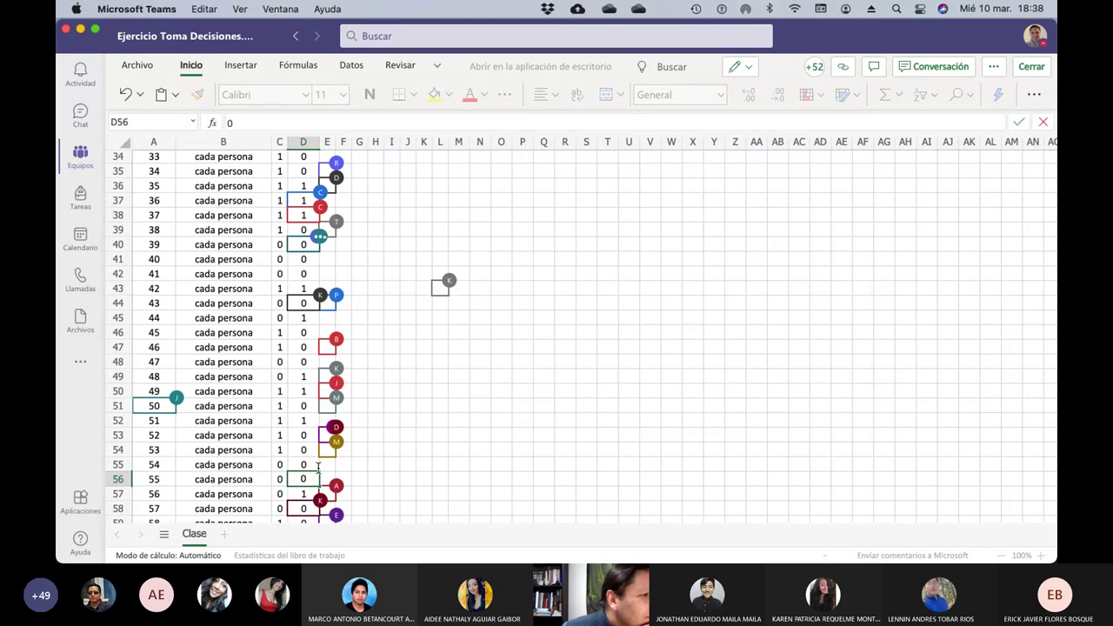
# Set the S1 decision of agent 65 in the yellow row to 0
pyautogui.scroll(-3, 401, 451)
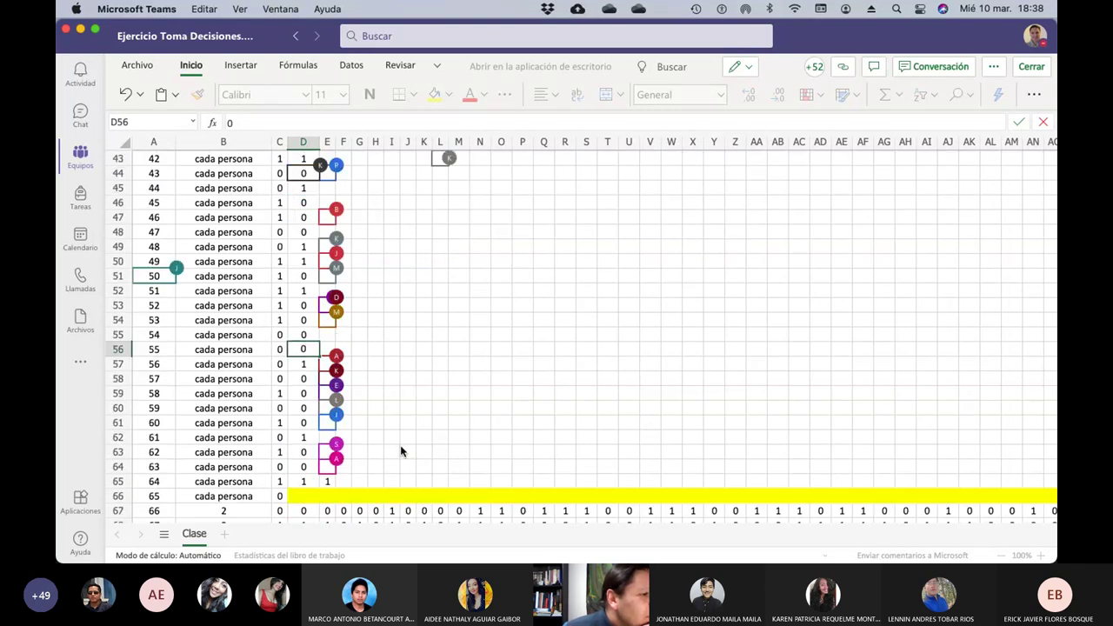
pyautogui.scroll(-2, 401, 451)
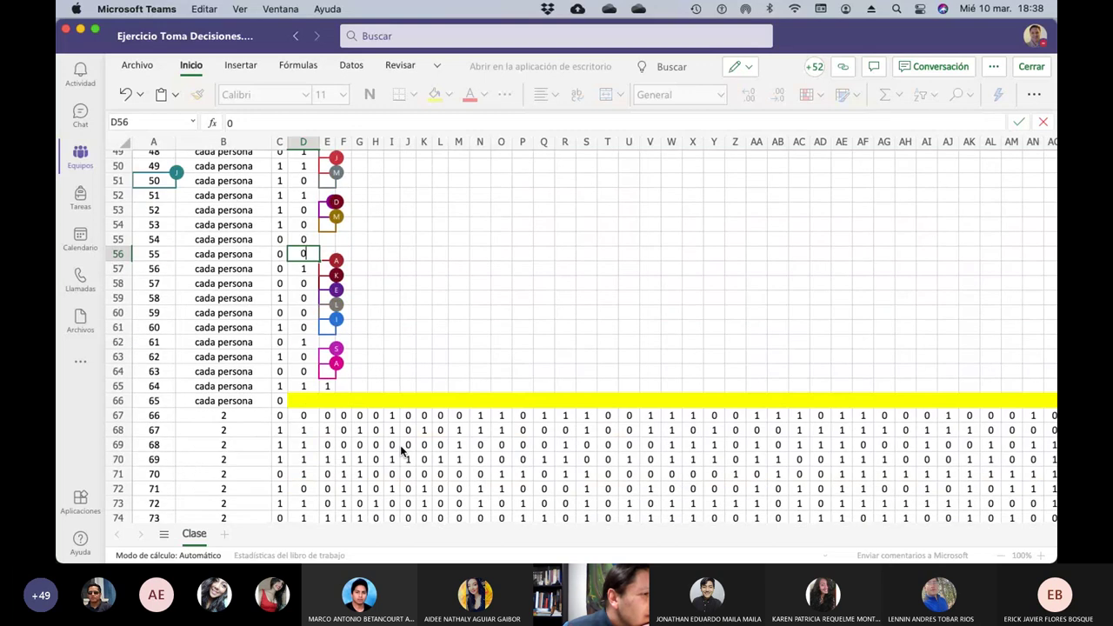
pyautogui.click(306, 403)
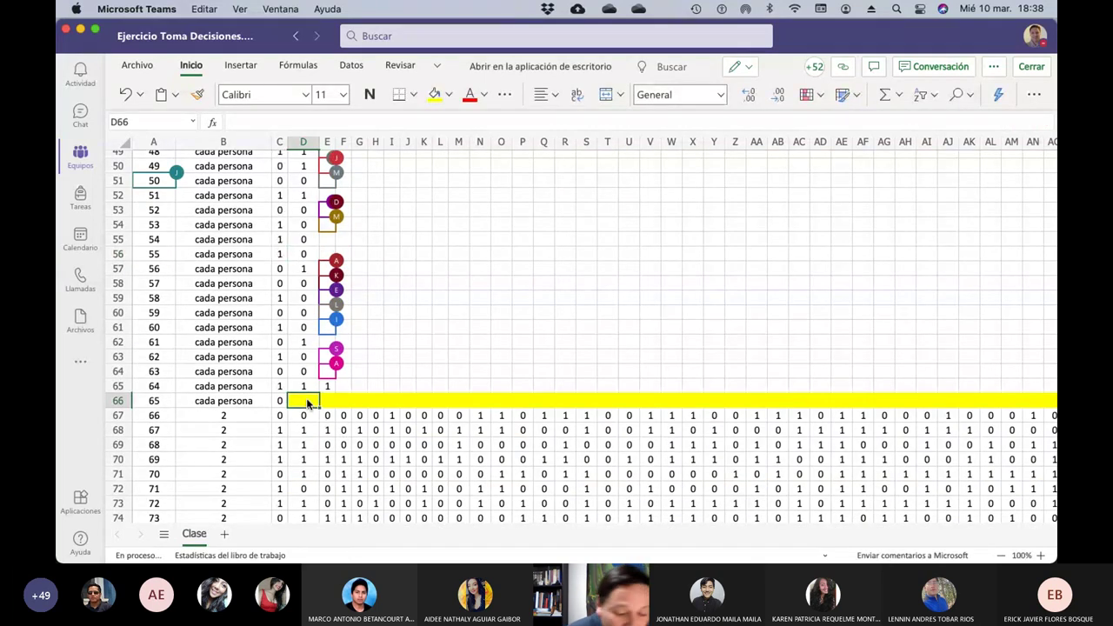
pyautogui.write('0')
# Check the Suma formula of column S1 in D102 and the range it adds up
pyautogui.scroll(-3, 379, 412)
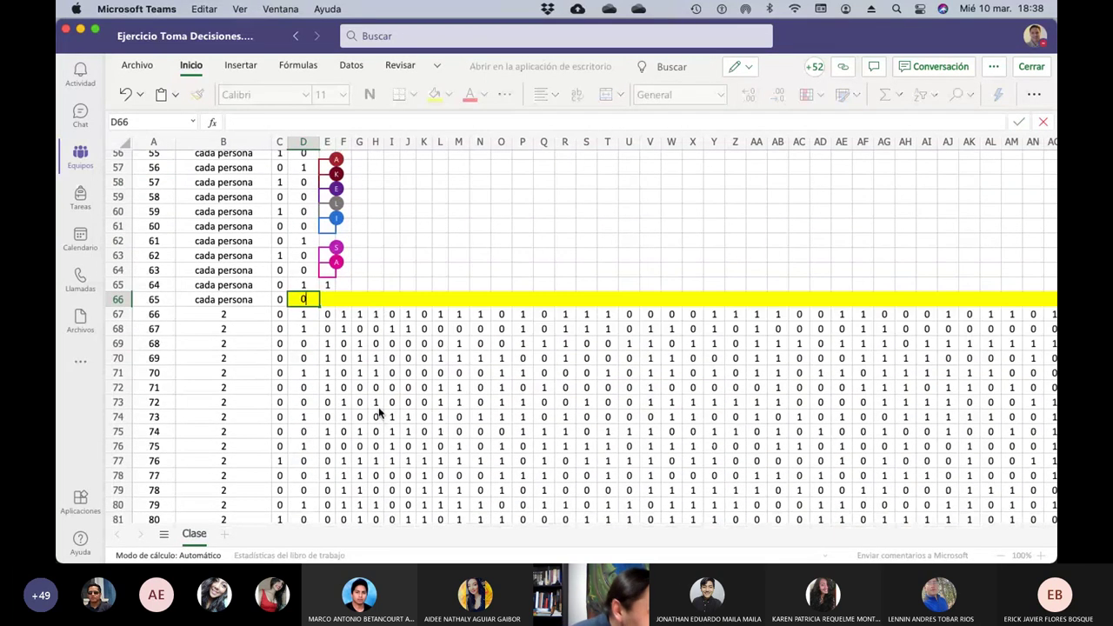
pyautogui.scroll(-6, 379, 412)
pyautogui.scroll(-1, 379, 412)
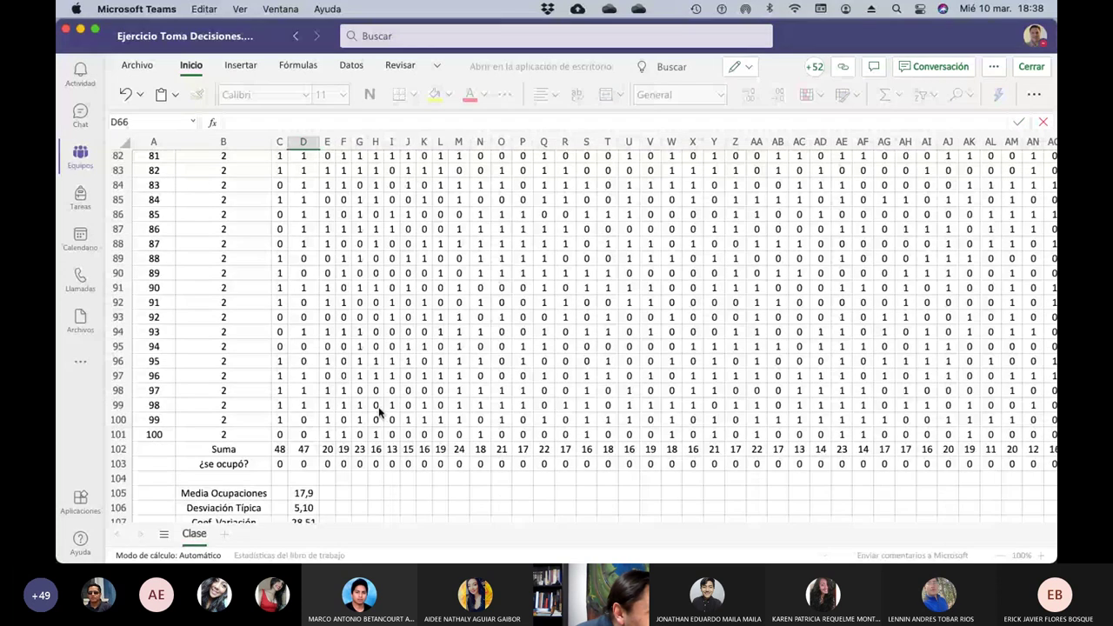
pyautogui.scroll(-1, 379, 412)
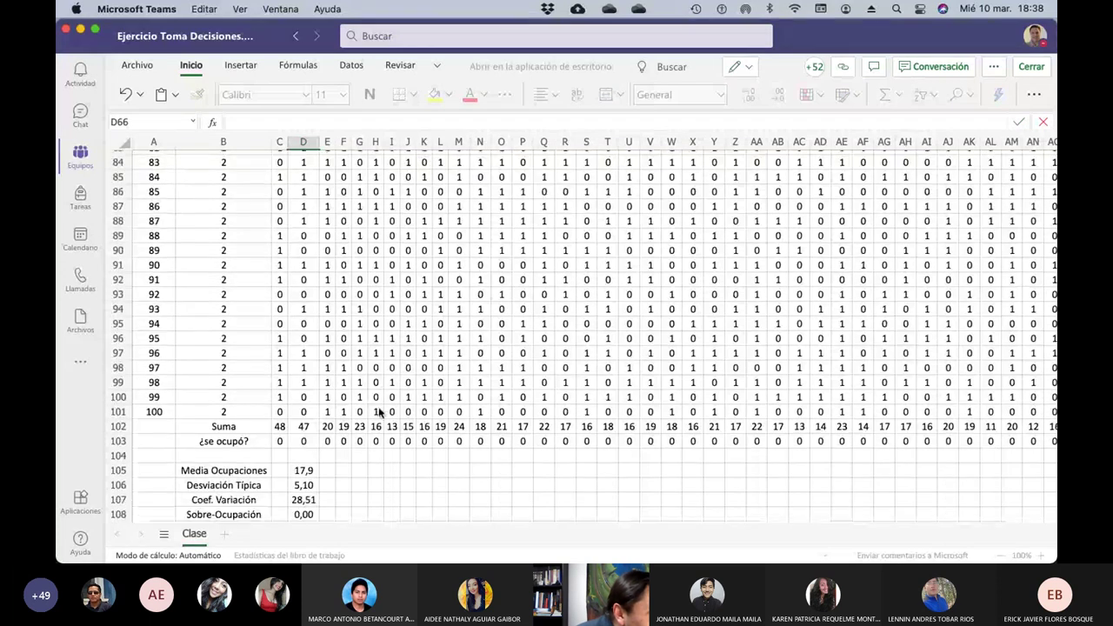
pyautogui.click(303, 428)
pyautogui.click(309, 122)
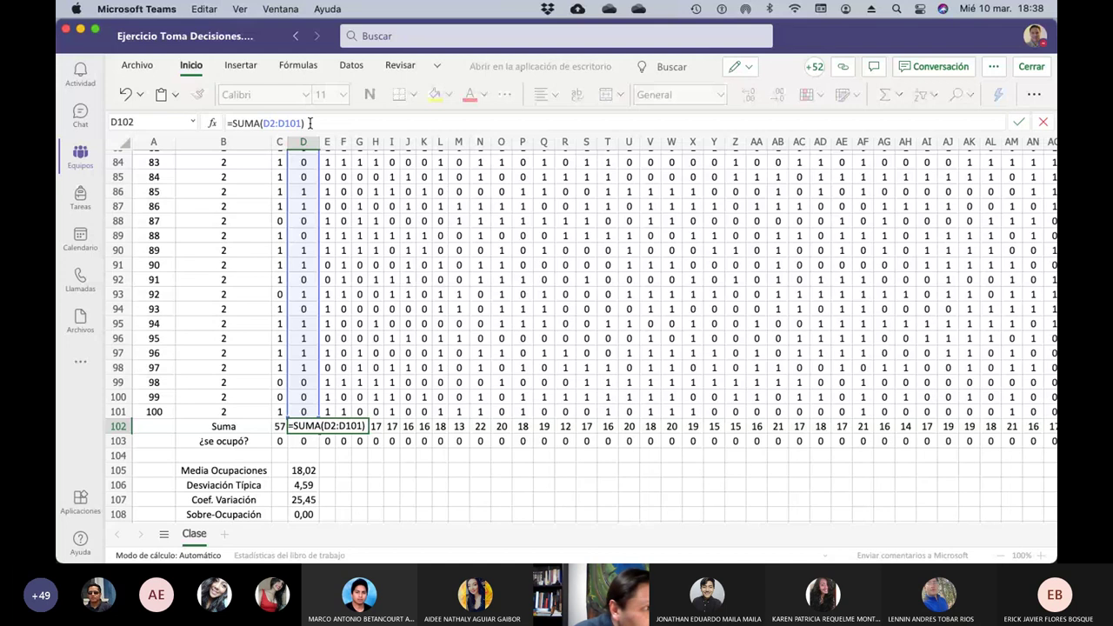
pyautogui.press('Return')
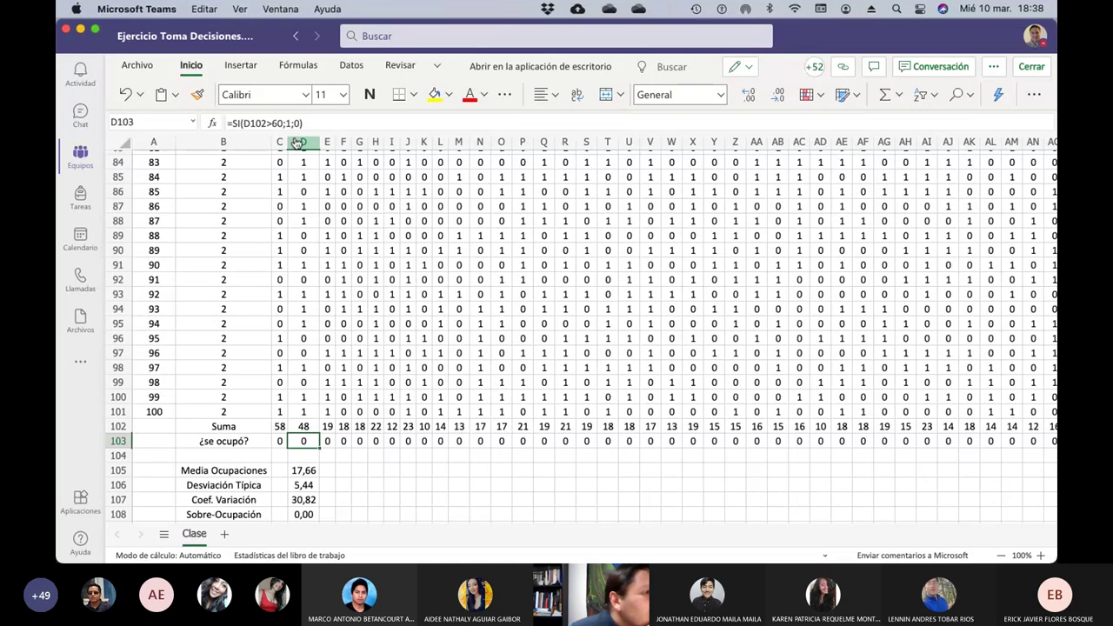
pyautogui.click(303, 428)
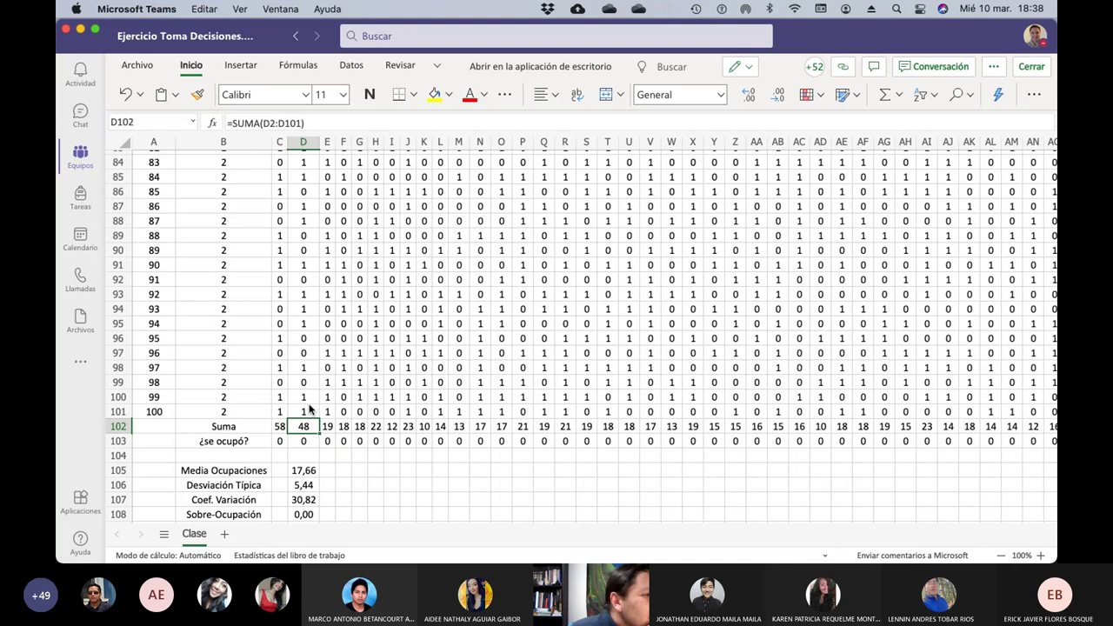
# Look through the completed S1 column from agent 1 down to the Suma row and the summary statistics
pyautogui.scroll(5, 315, 330)
pyautogui.scroll(20, 315, 326)
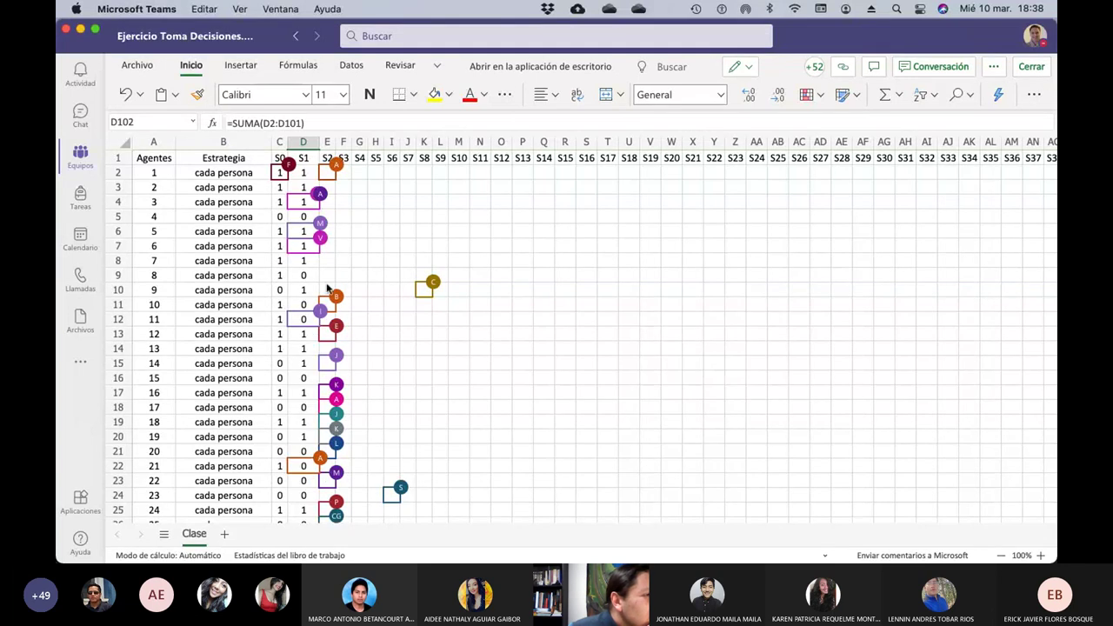
pyautogui.scroll(-14, 302, 391)
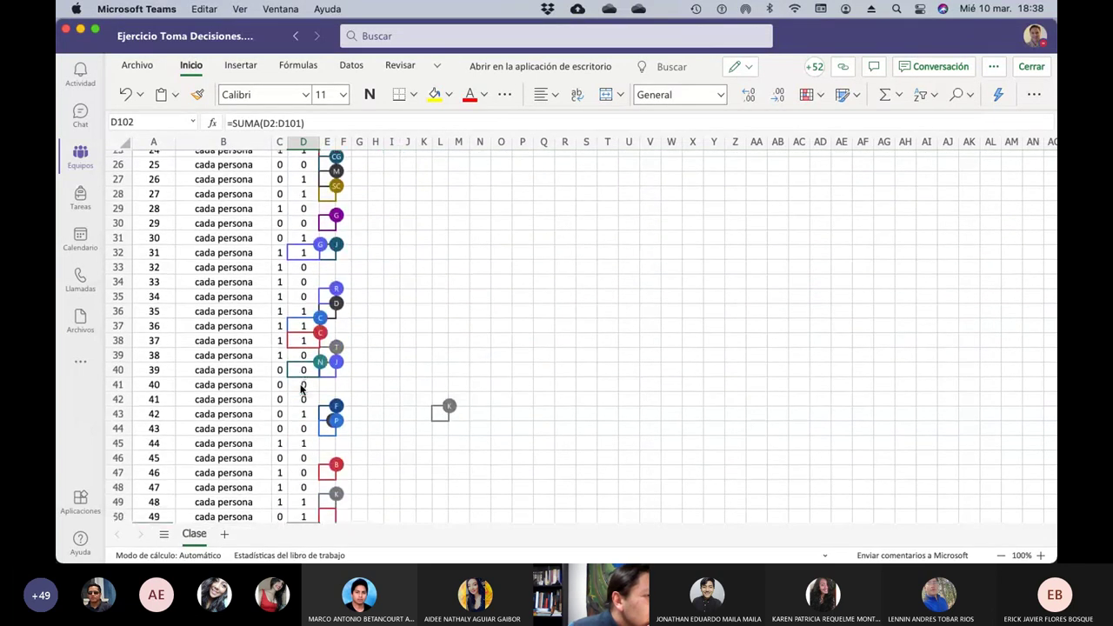
pyautogui.scroll(-10, 301, 390)
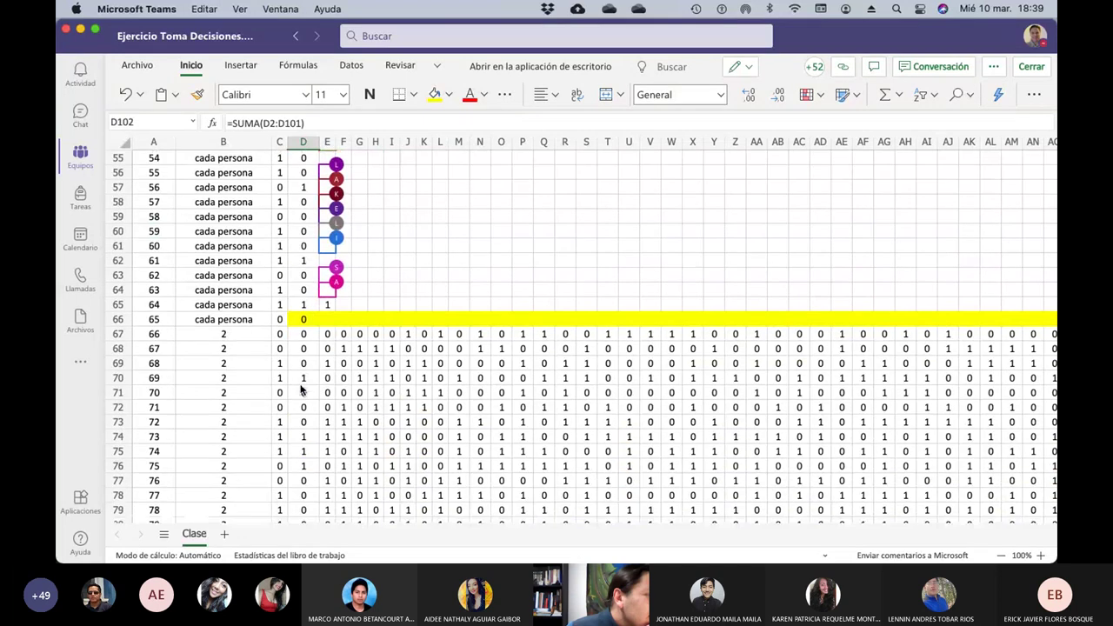
pyautogui.scroll(-3, 302, 390)
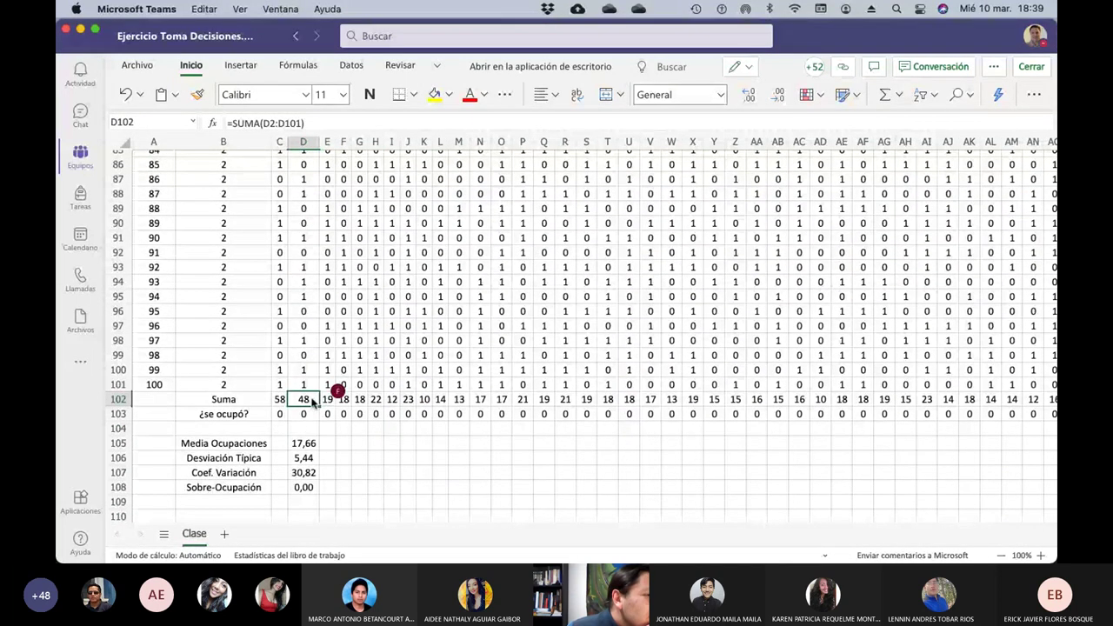
# Recalculate the sheet and set the S2 decision of agent 2 to 1
pyautogui.press('F9')
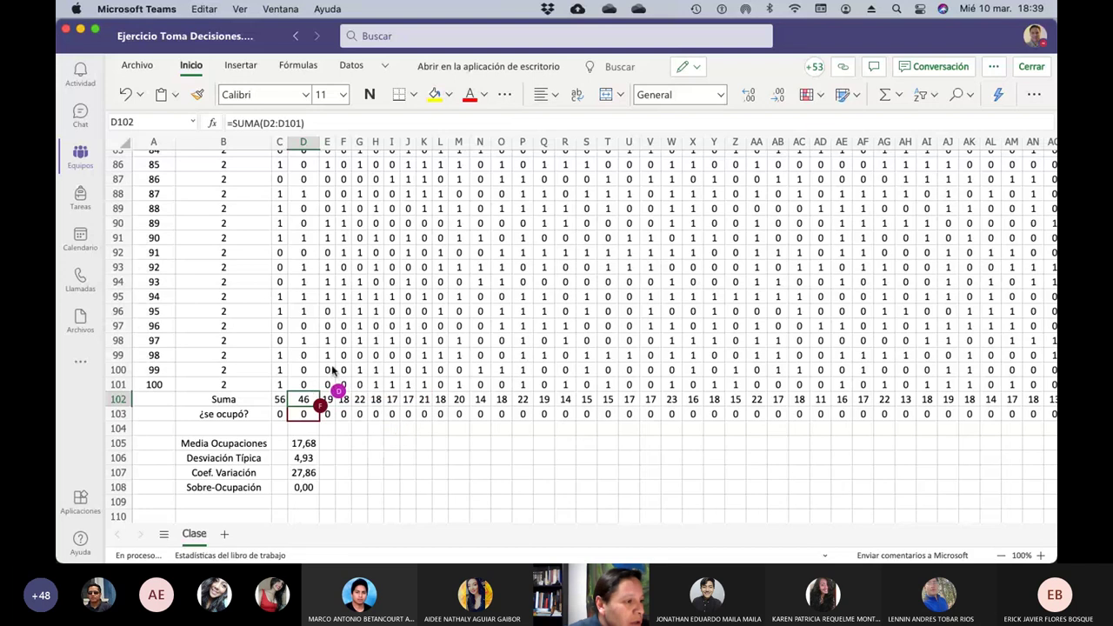
pyautogui.press('F9')
pyautogui.scroll(20, 328, 368)
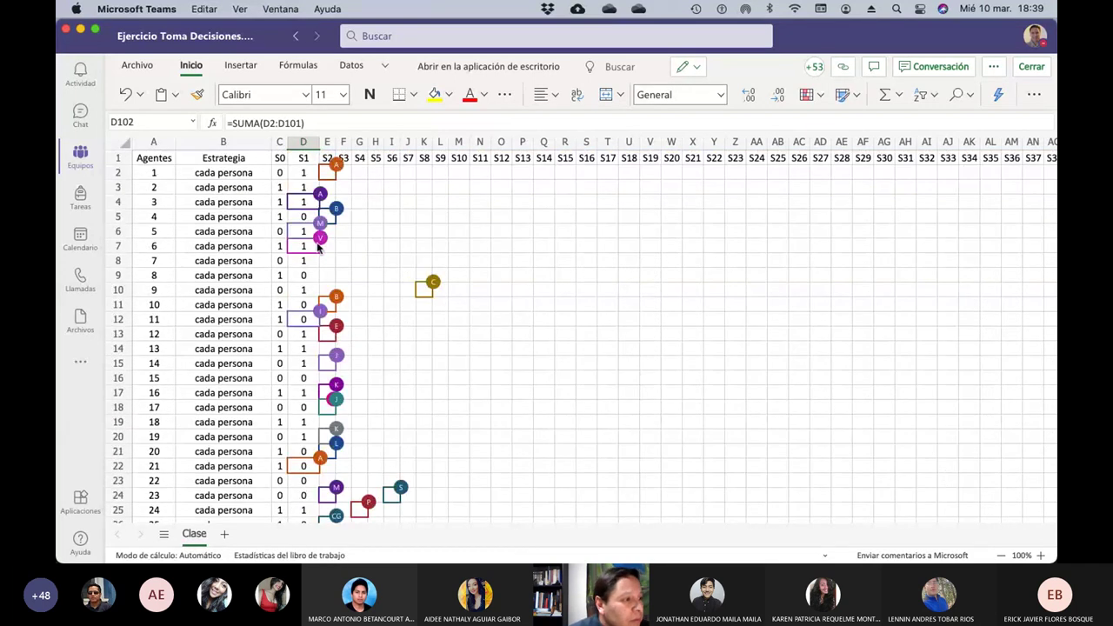
pyautogui.click(328, 189)
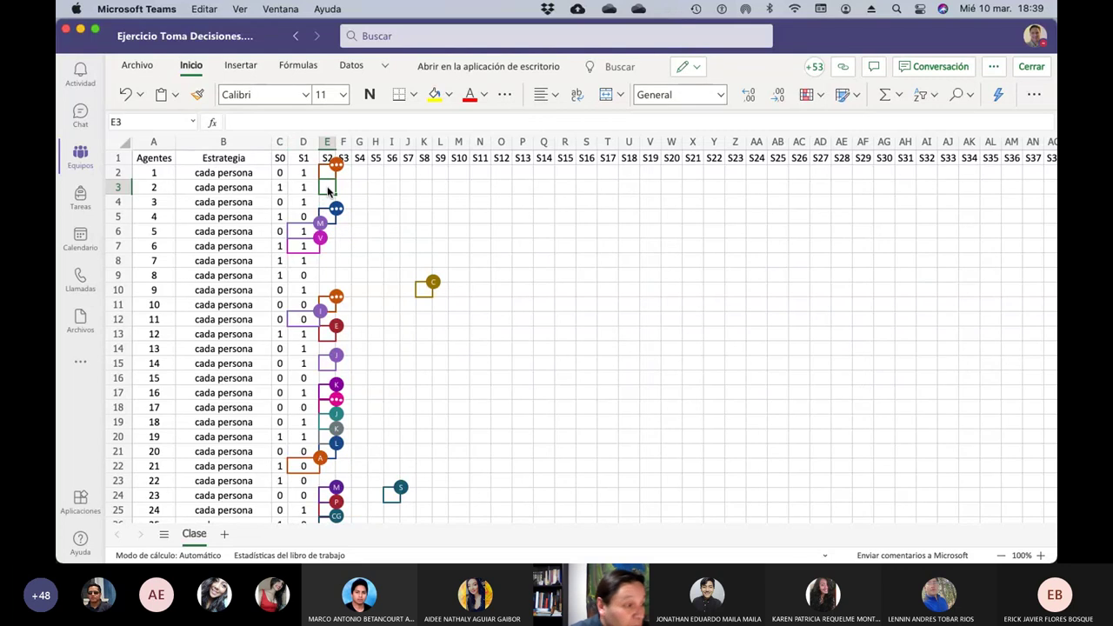
pyautogui.press('Return')
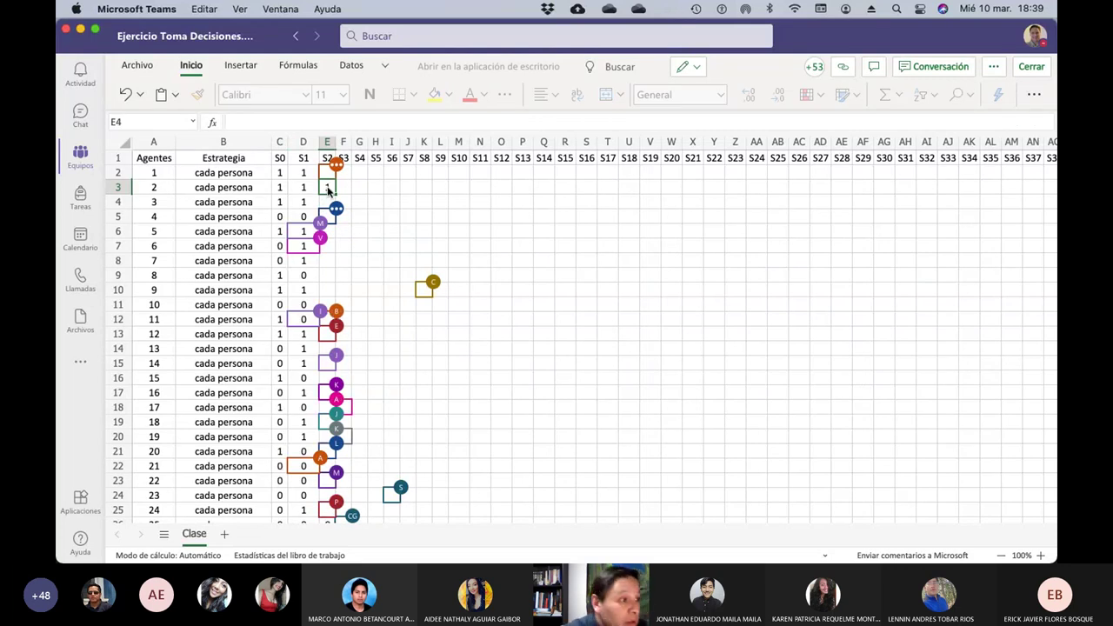
pyautogui.click(328, 189)
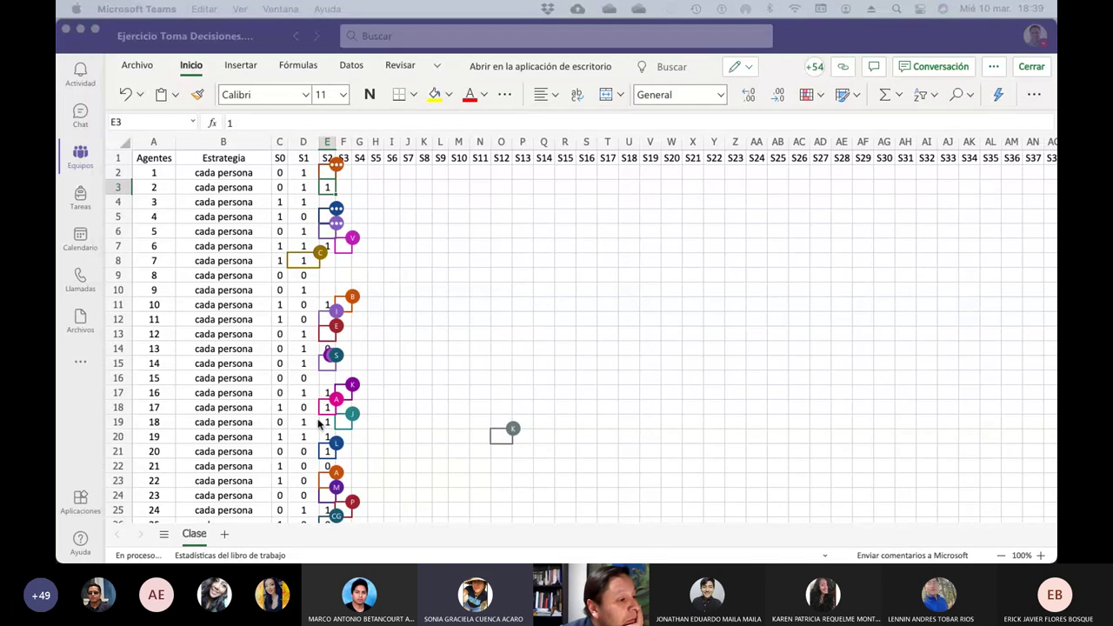
# Look through the agents' S2 decisions from agent 1 down to the Suma row and summary statistics
pyautogui.scroll(-4, 319, 424)
pyautogui.scroll(-4, 319, 423)
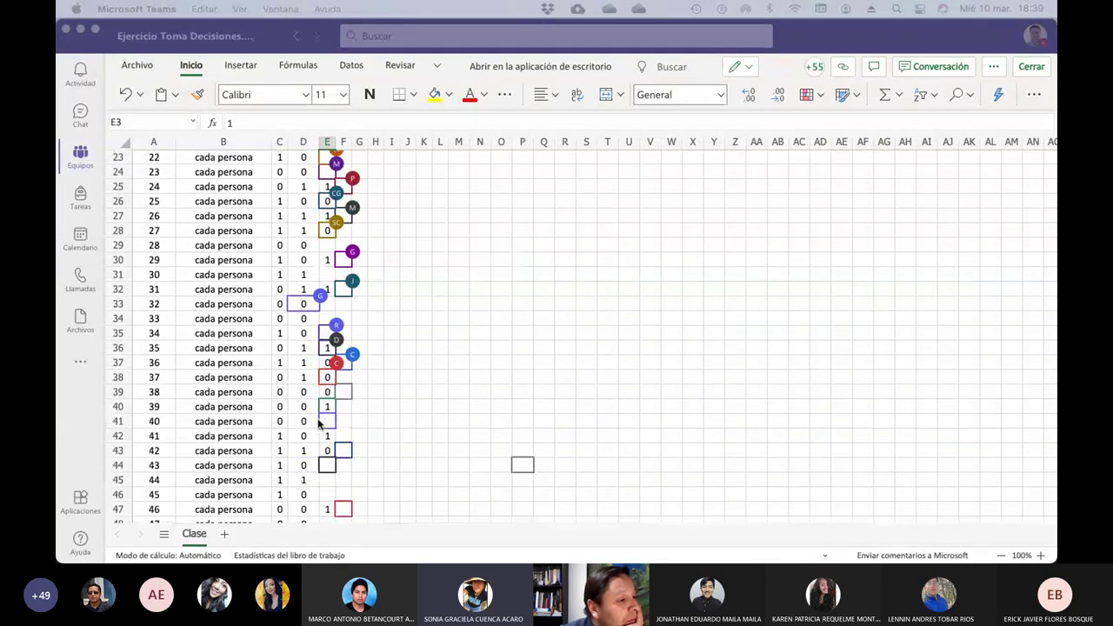
pyautogui.scroll(-4, 319, 424)
pyautogui.scroll(-7, 319, 424)
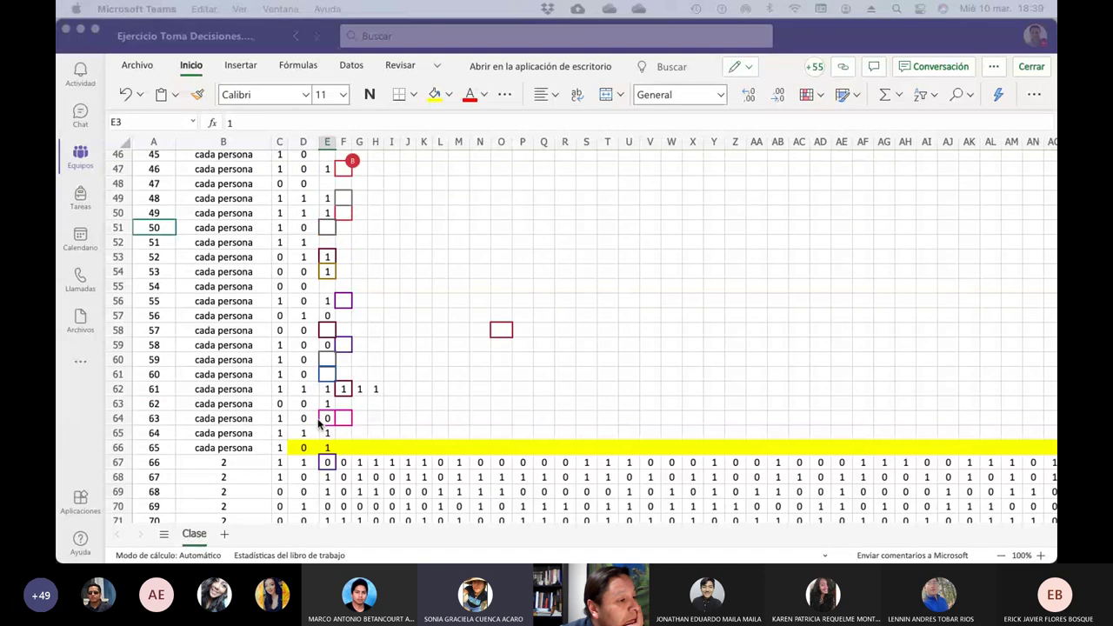
pyautogui.scroll(-8, 319, 423)
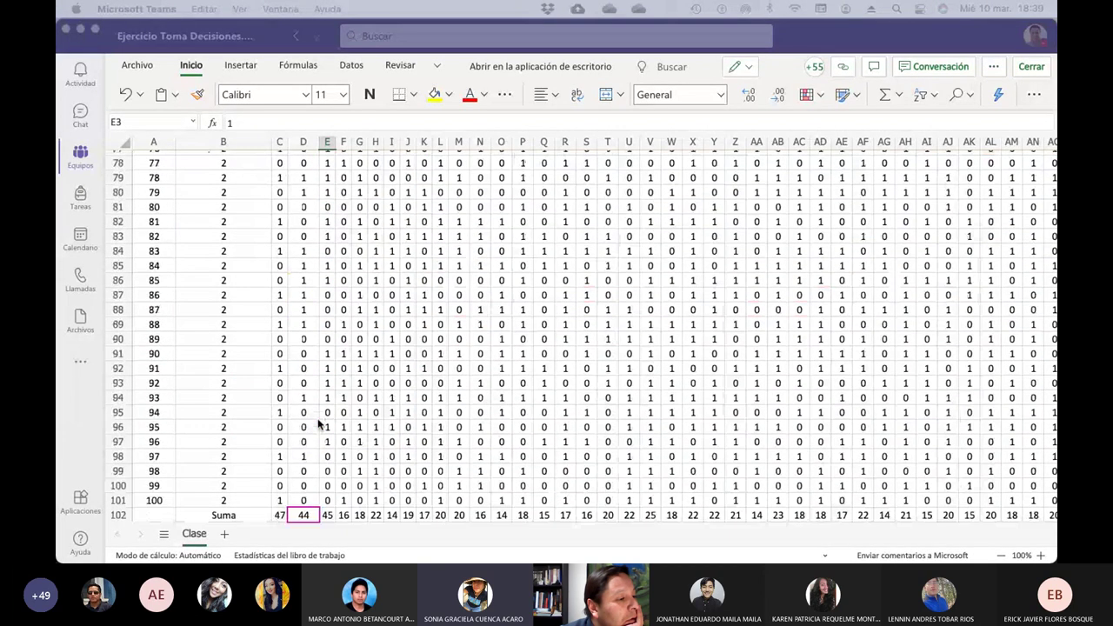
pyautogui.scroll(-2, 319, 423)
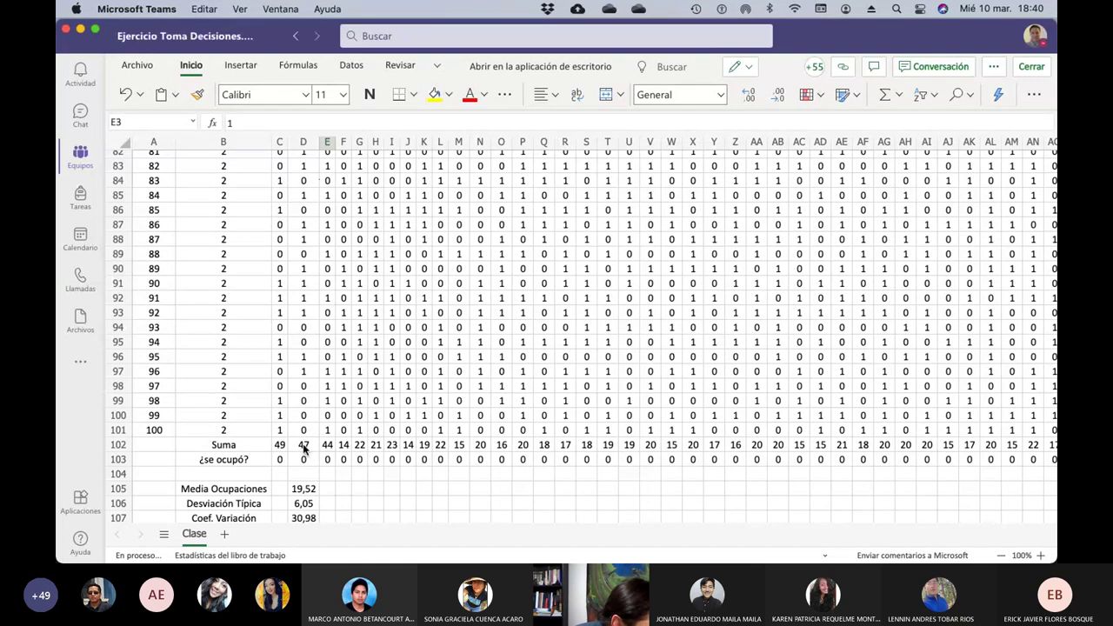
# Open the Suma formula in D102 and trace the summed S1 range up to agent 1
pyautogui.click(303, 447)
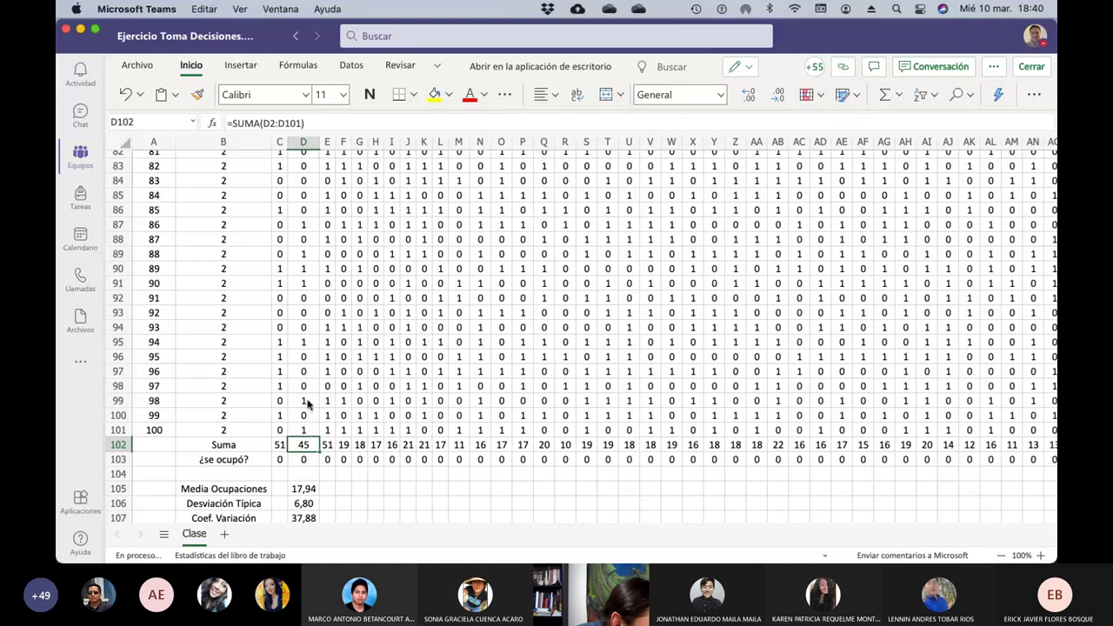
pyautogui.click(311, 123)
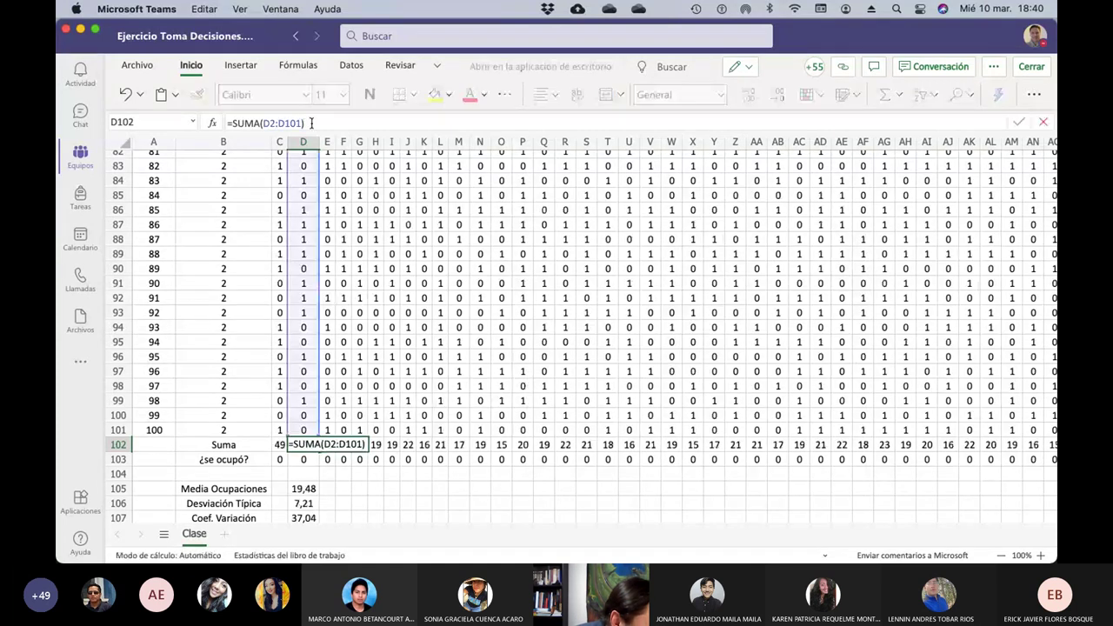
pyautogui.scroll(6, 307, 225)
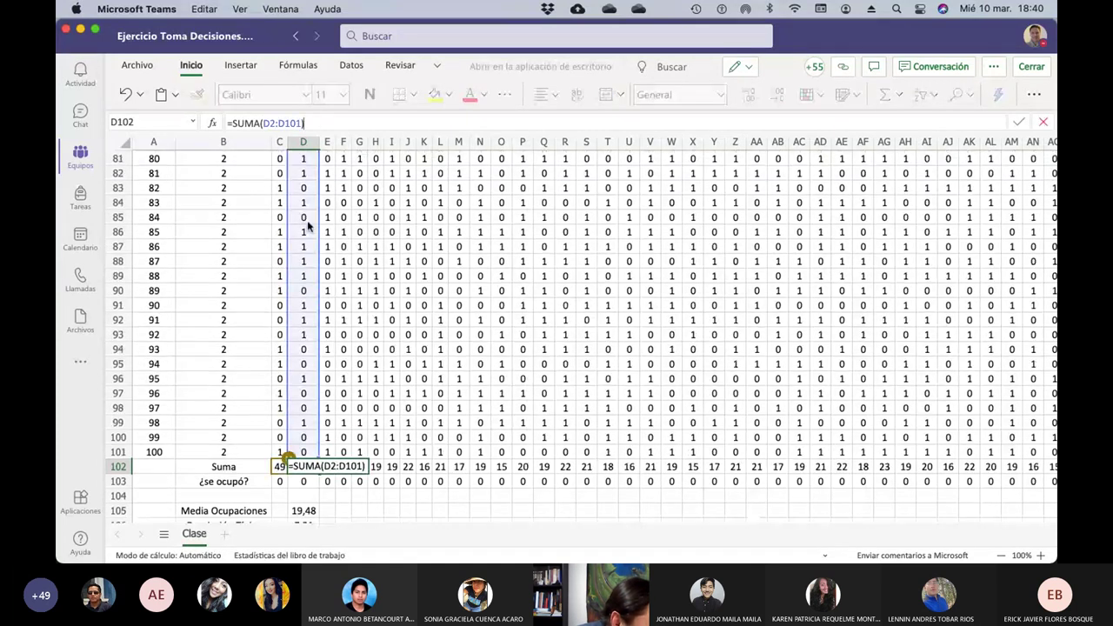
pyautogui.scroll(2, 306, 224)
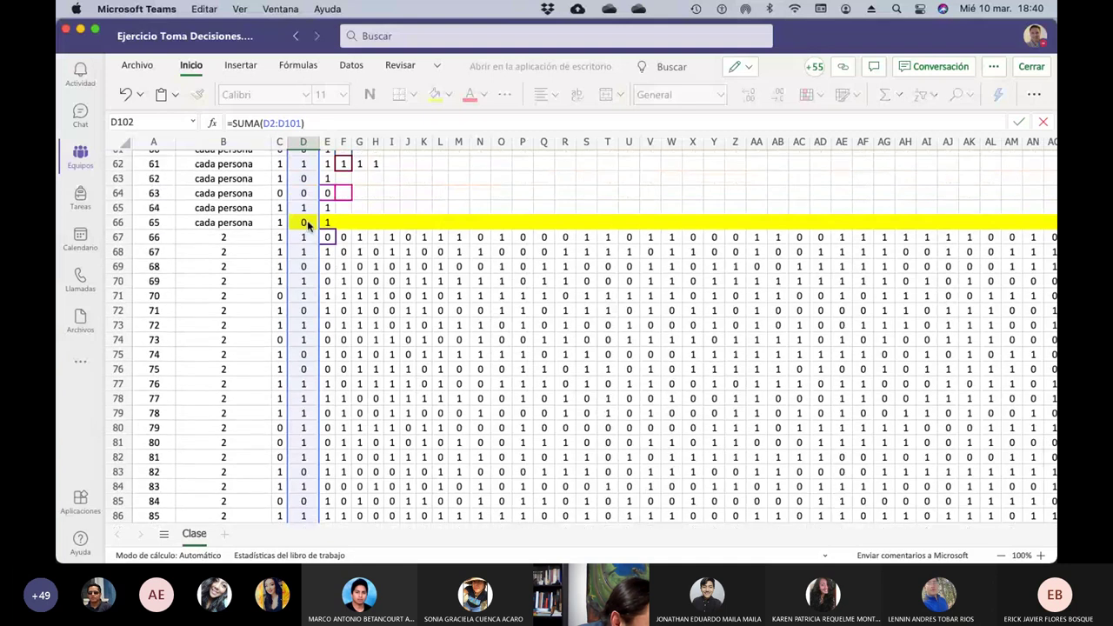
pyautogui.scroll(12, 307, 224)
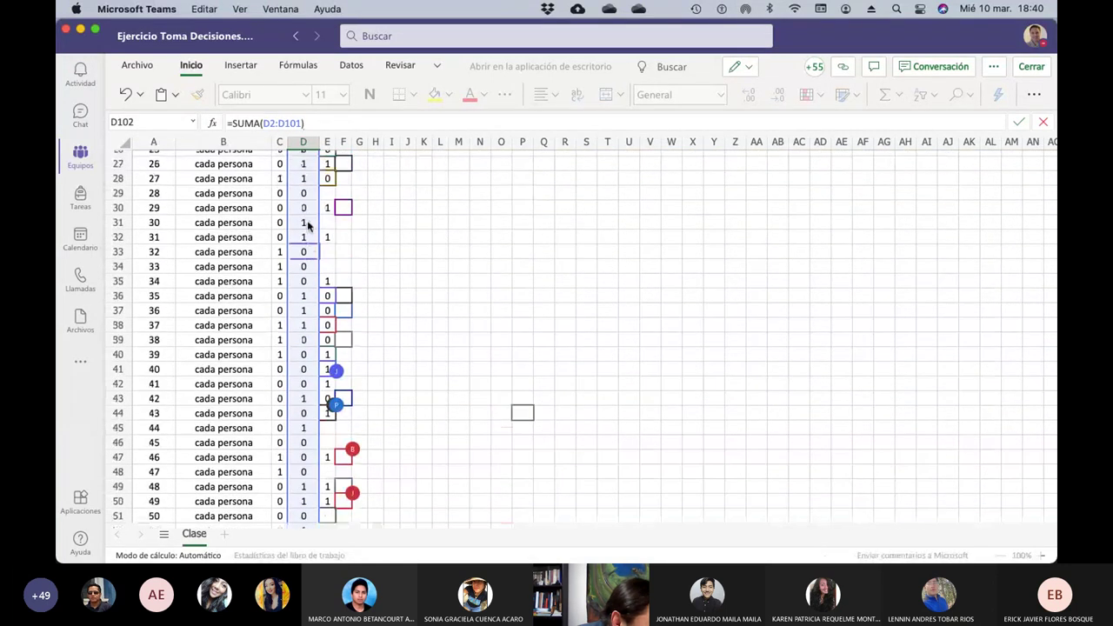
pyautogui.scroll(4, 307, 224)
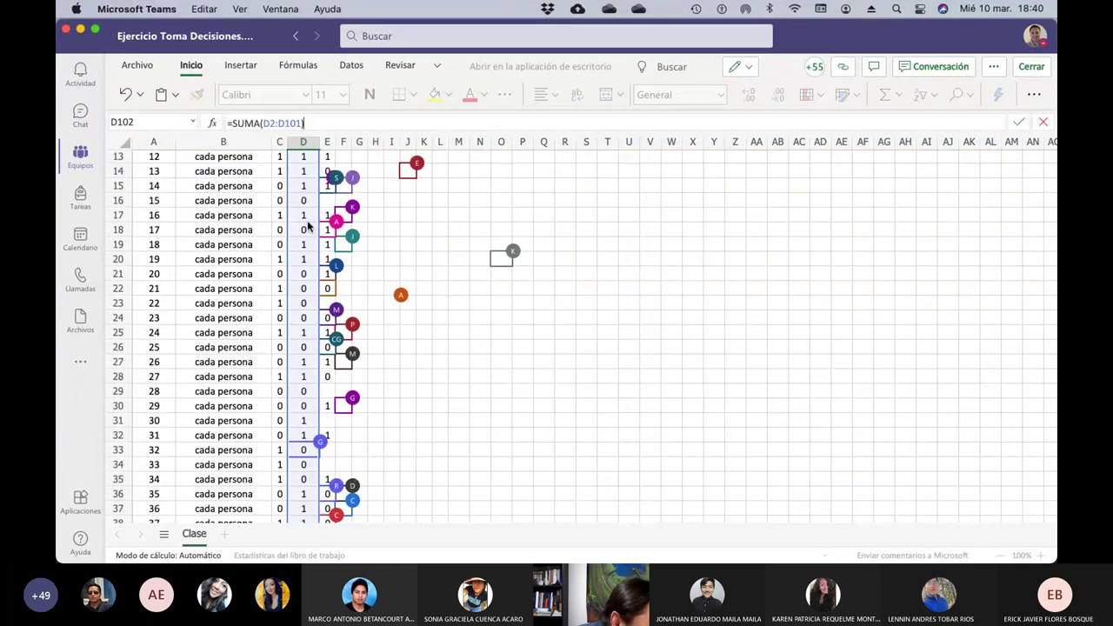
pyautogui.scroll(4, 307, 225)
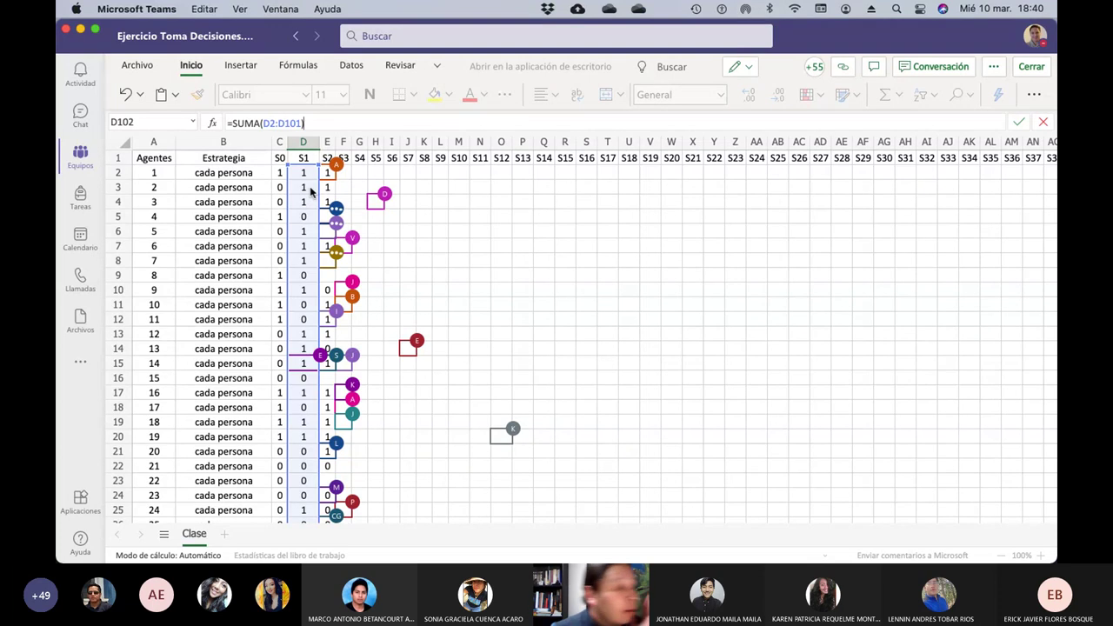
# Insert an empty row above the header row and enter the label Ocupación in B1
pyautogui.click(118, 159)
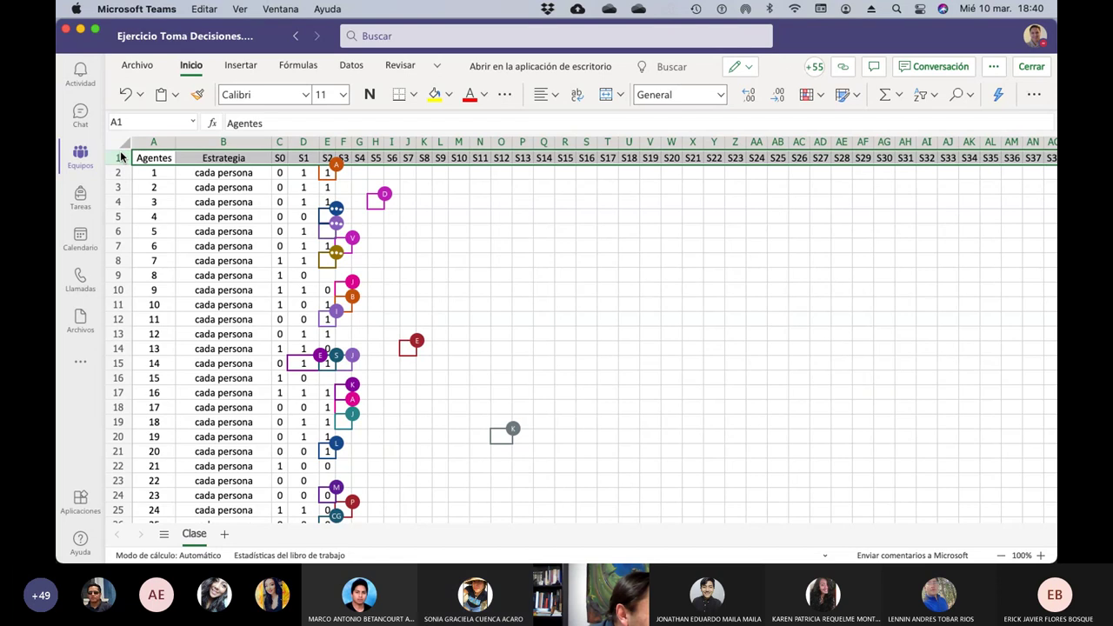
pyautogui.rightClick(121, 156)
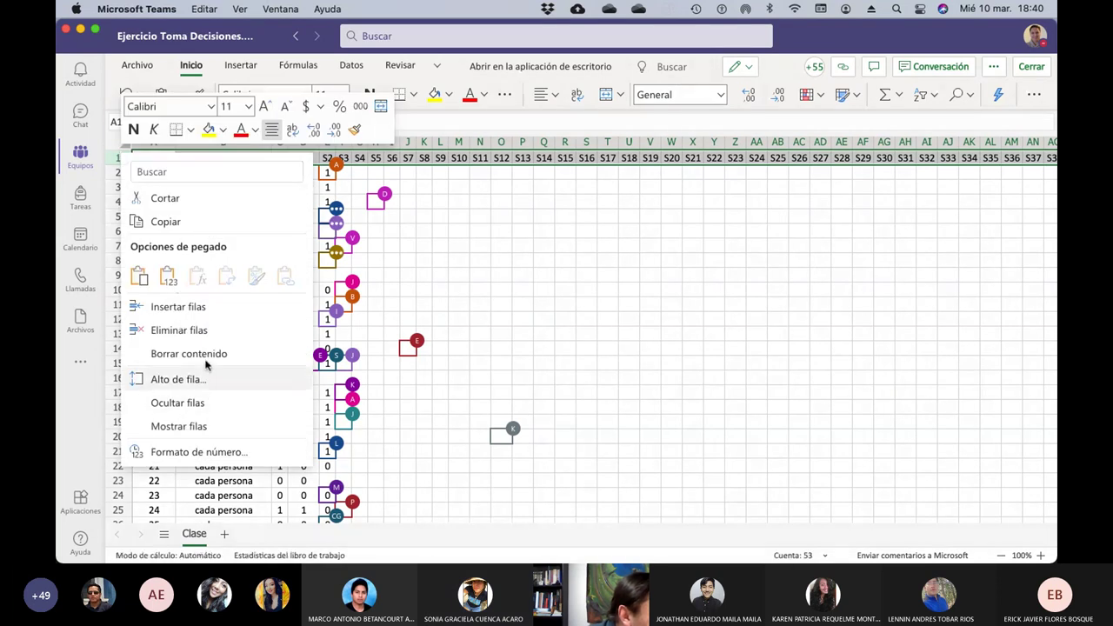
pyautogui.click(197, 308)
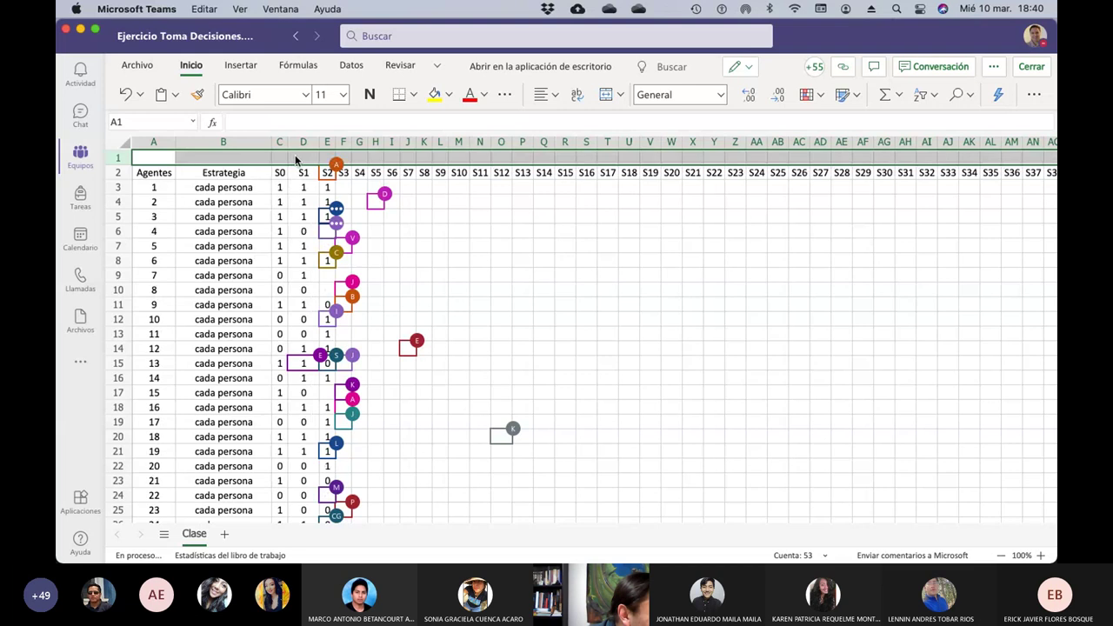
pyautogui.click(264, 159)
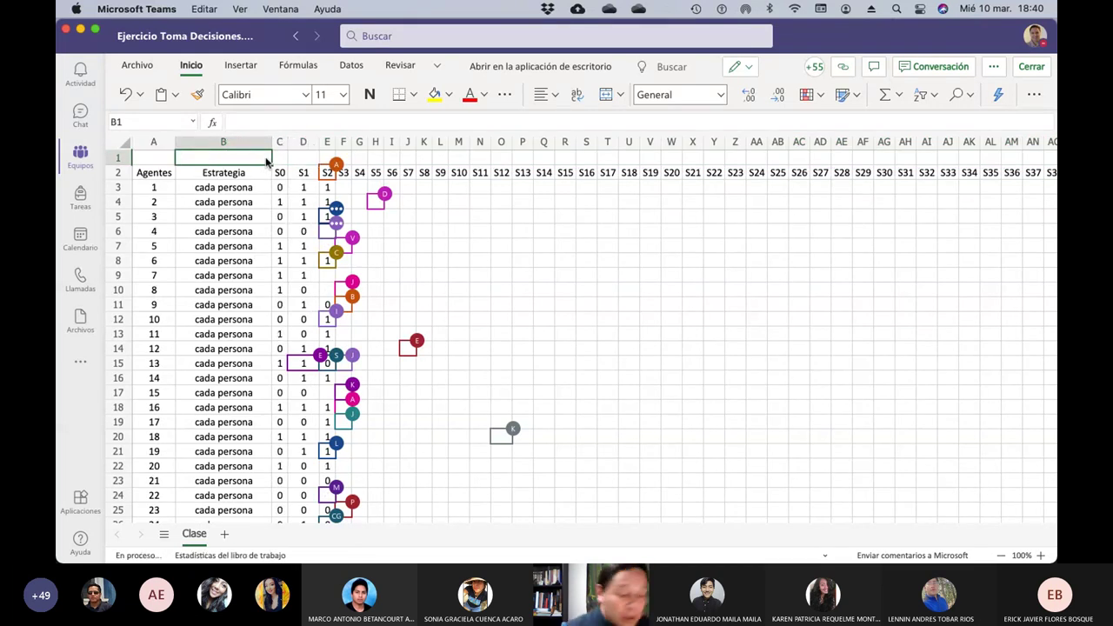
pyautogui.write('Ocupación')
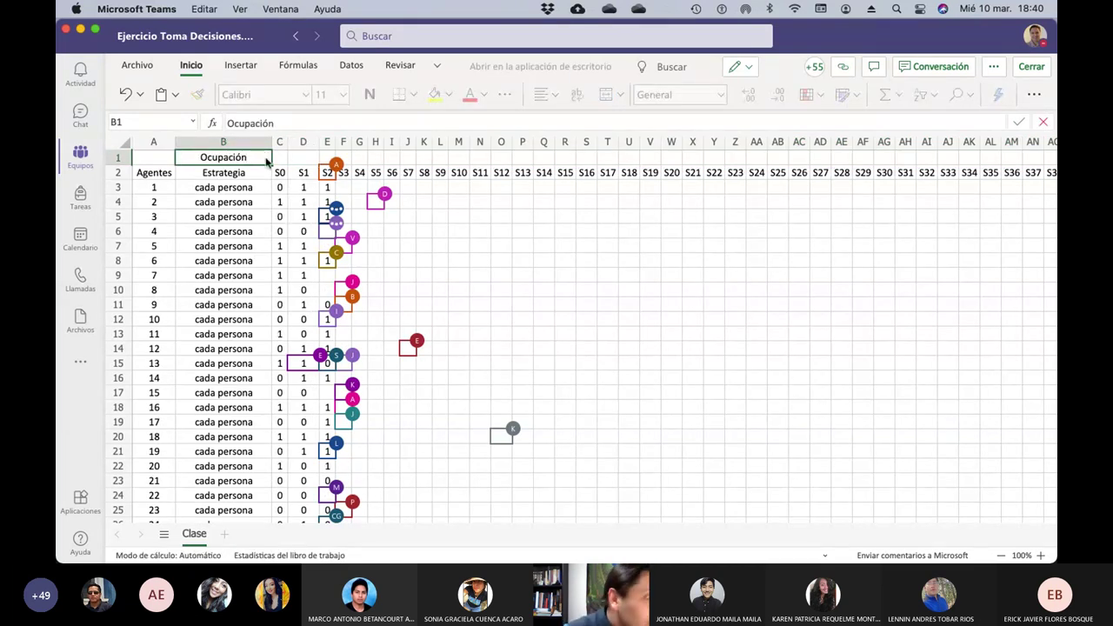
pyautogui.press('Return')
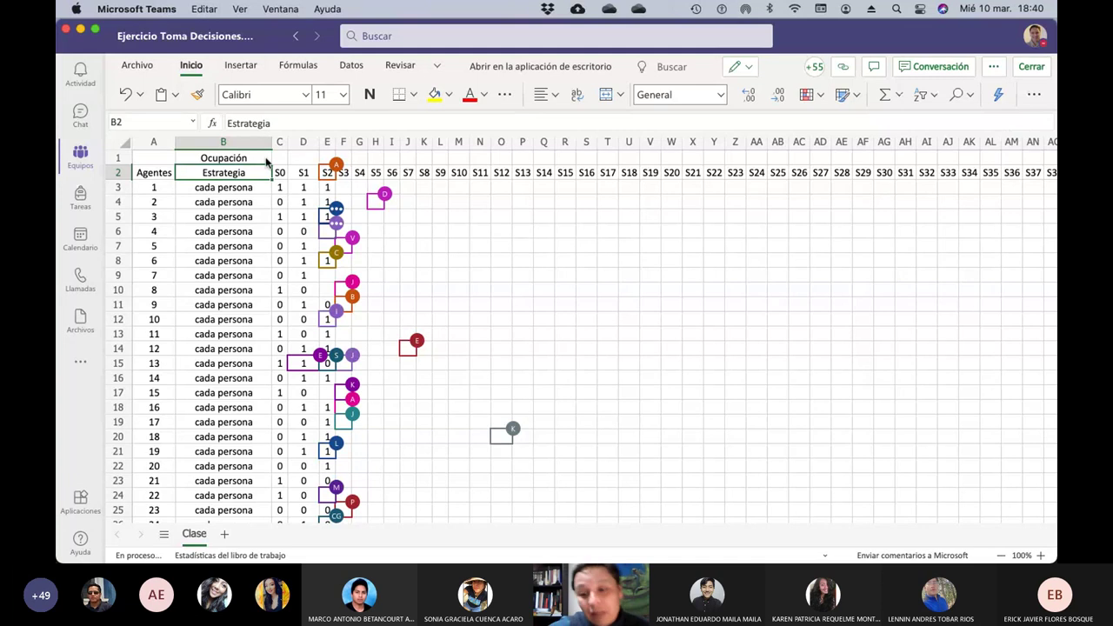
# Enter the formula =suma(C3:C102) in C1 to total all agents' S0 decisions
pyautogui.click(266, 159)
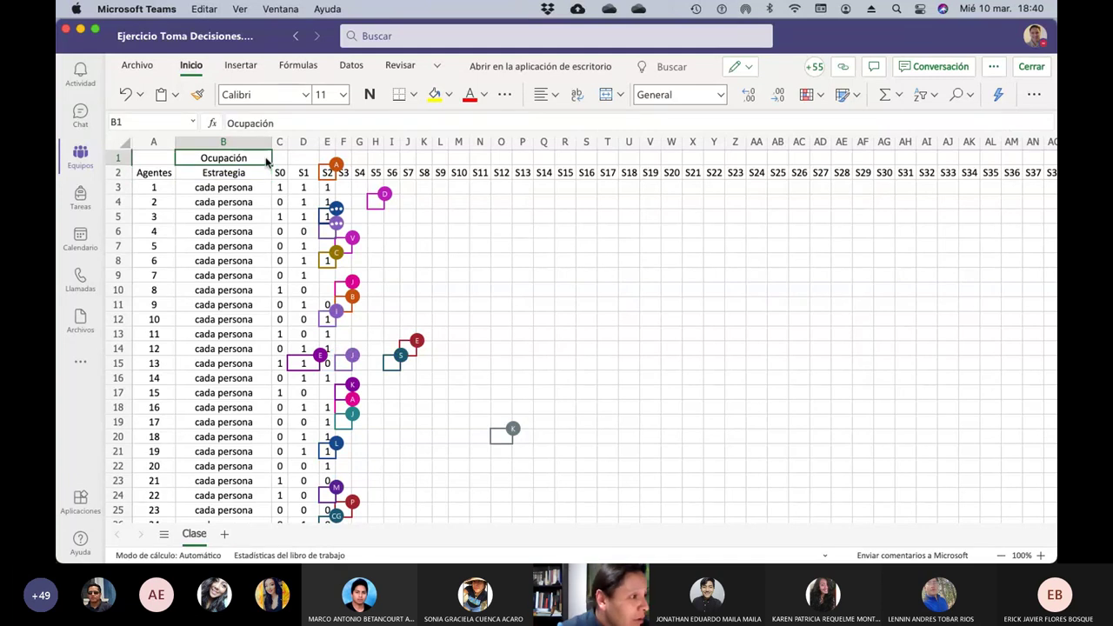
pyautogui.press('Right')
pyautogui.write('=suma(')
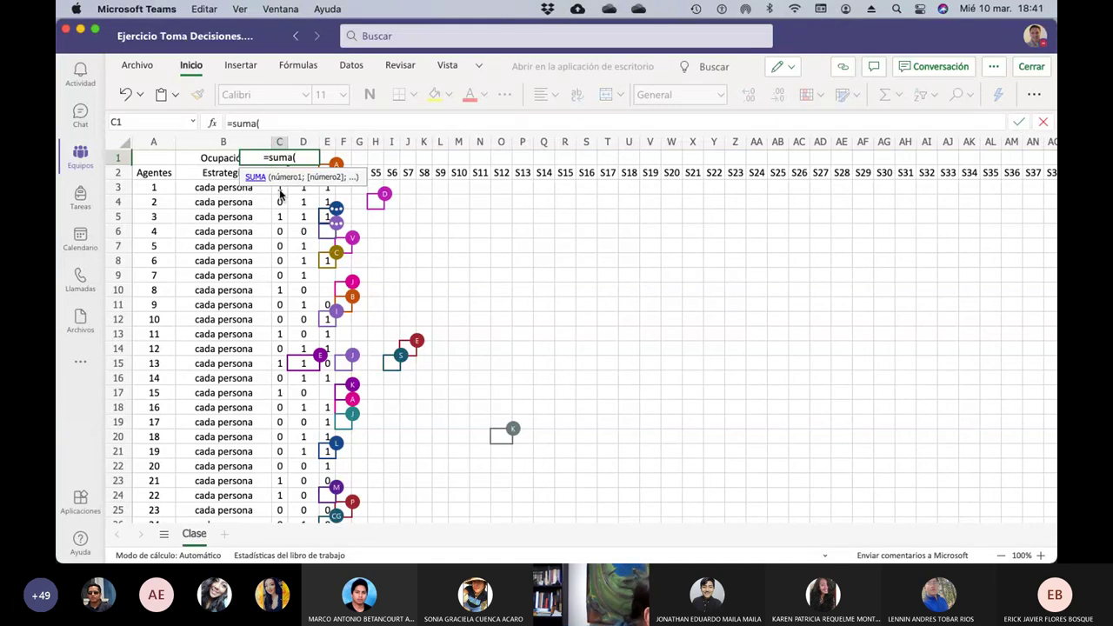
pyautogui.moveTo(280, 191); pyautogui.dragTo(279, 444)
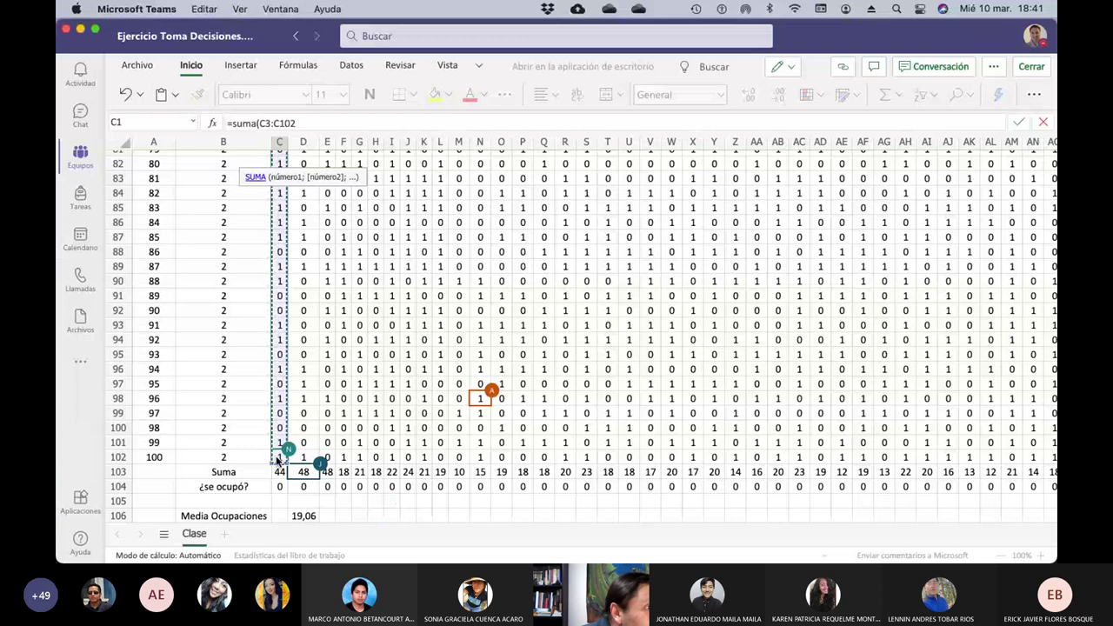
pyautogui.moveTo(279, 459); pyautogui.dragTo(280, 459)
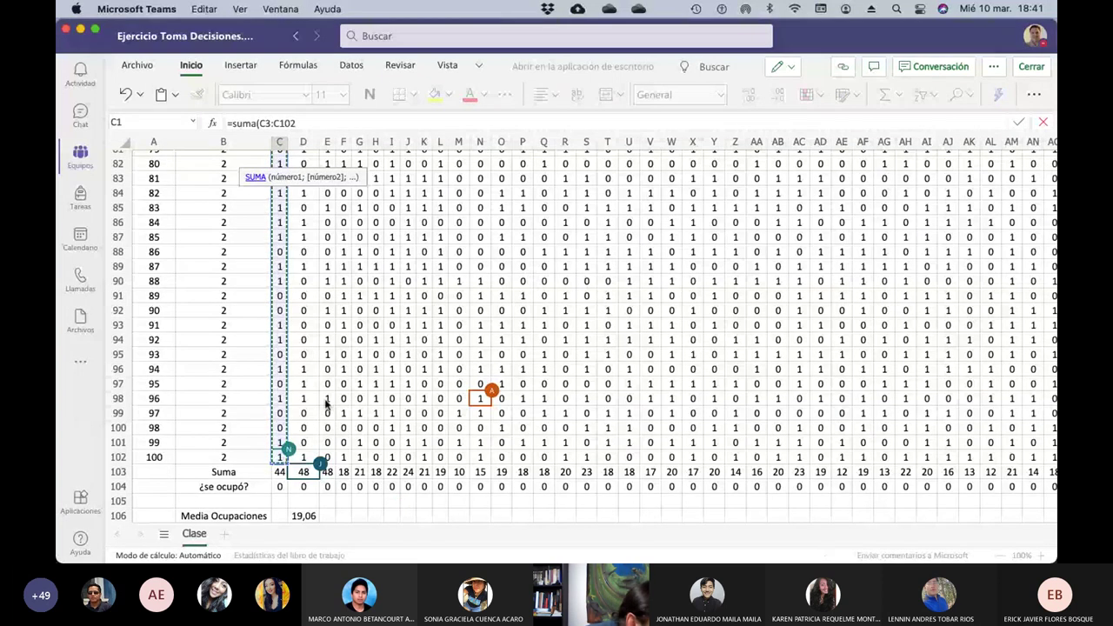
pyautogui.scroll(1, 333, 368)
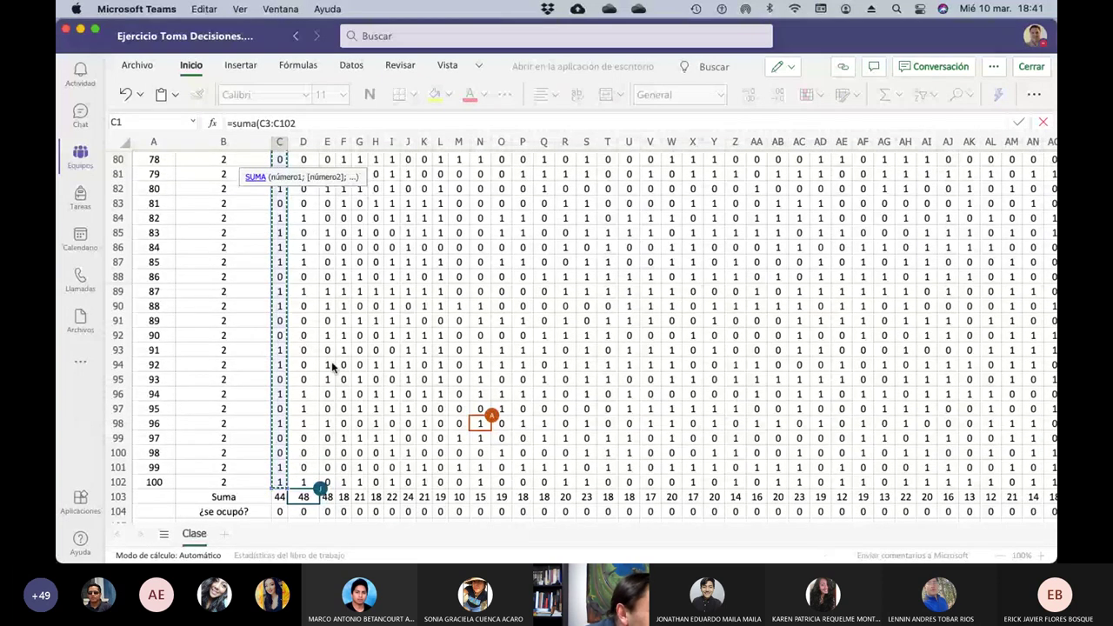
pyautogui.scroll(20, 333, 368)
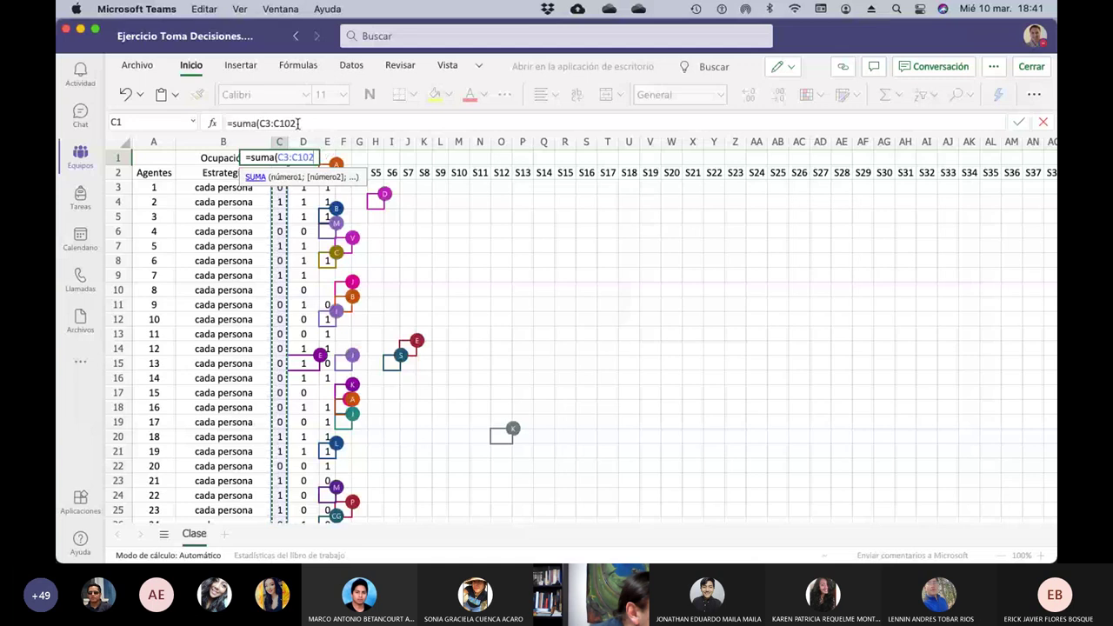
pyautogui.click(301, 122)
pyautogui.write(')')
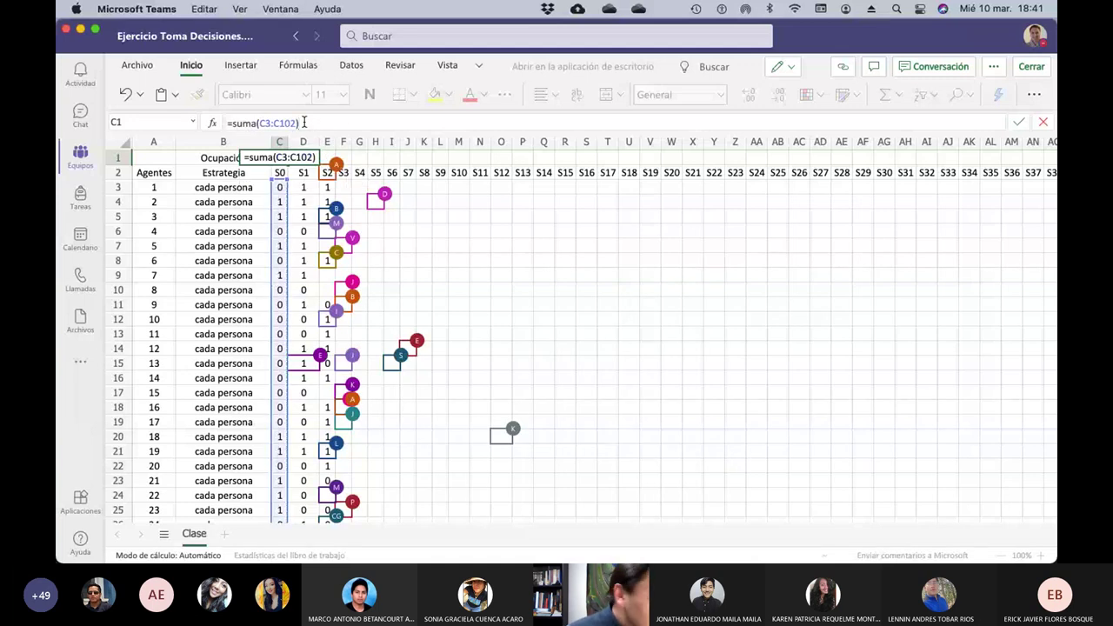
pyautogui.press('Return')
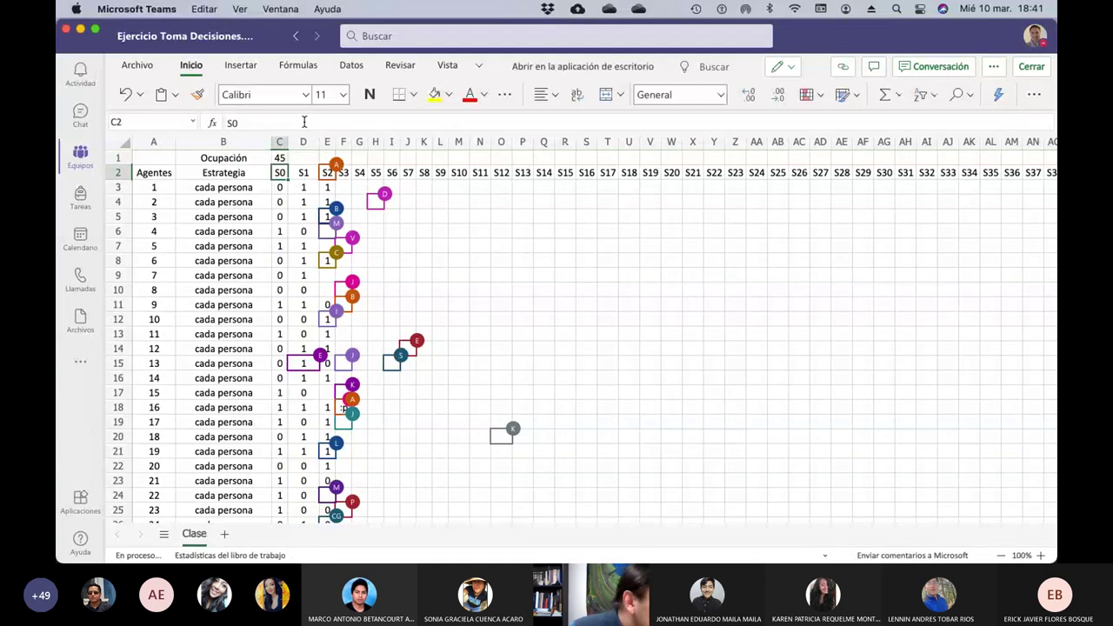
# Fill the C1 sum formula across row 1 through BA1, covering every column up to S50
pyautogui.press('Up')
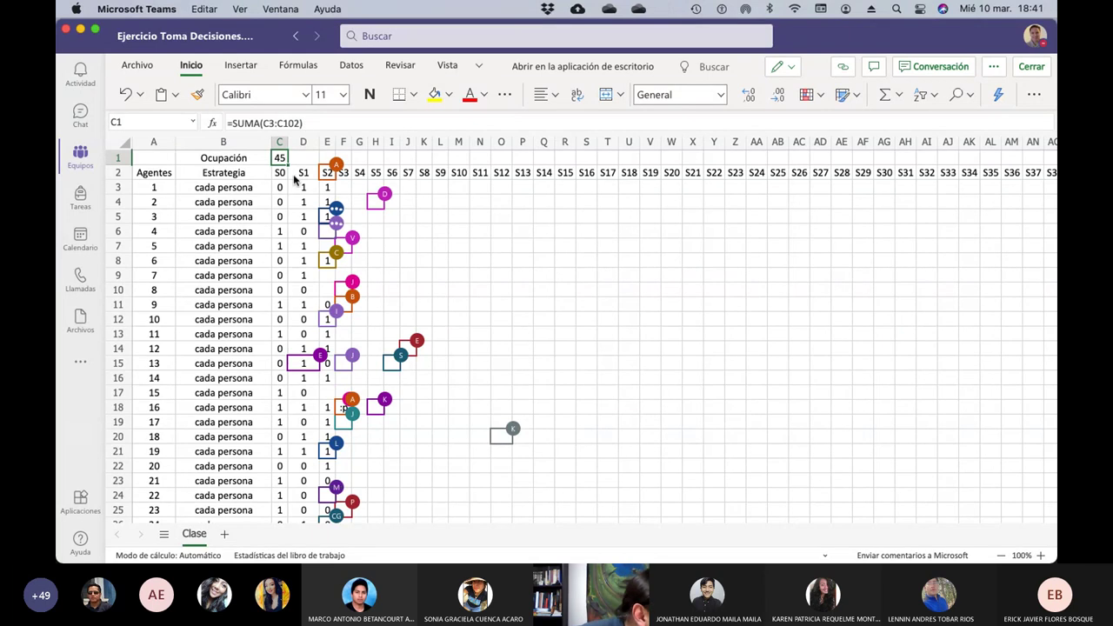
pyautogui.moveTo(280, 159); pyautogui.dragTo(1039, 165)
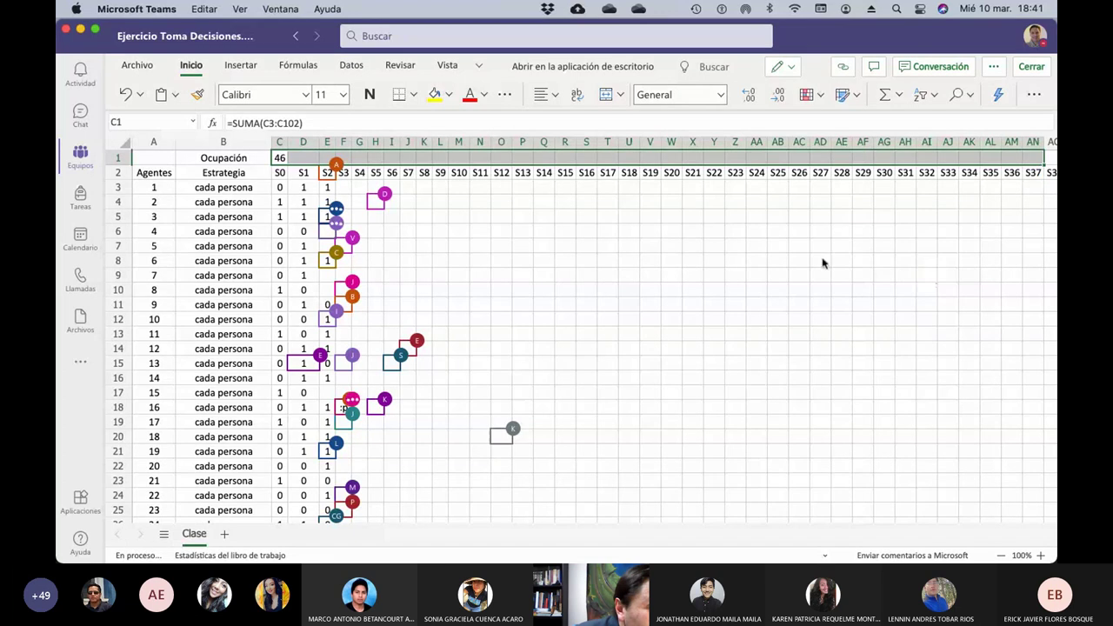
pyautogui.hscroll(10, 817, 263)
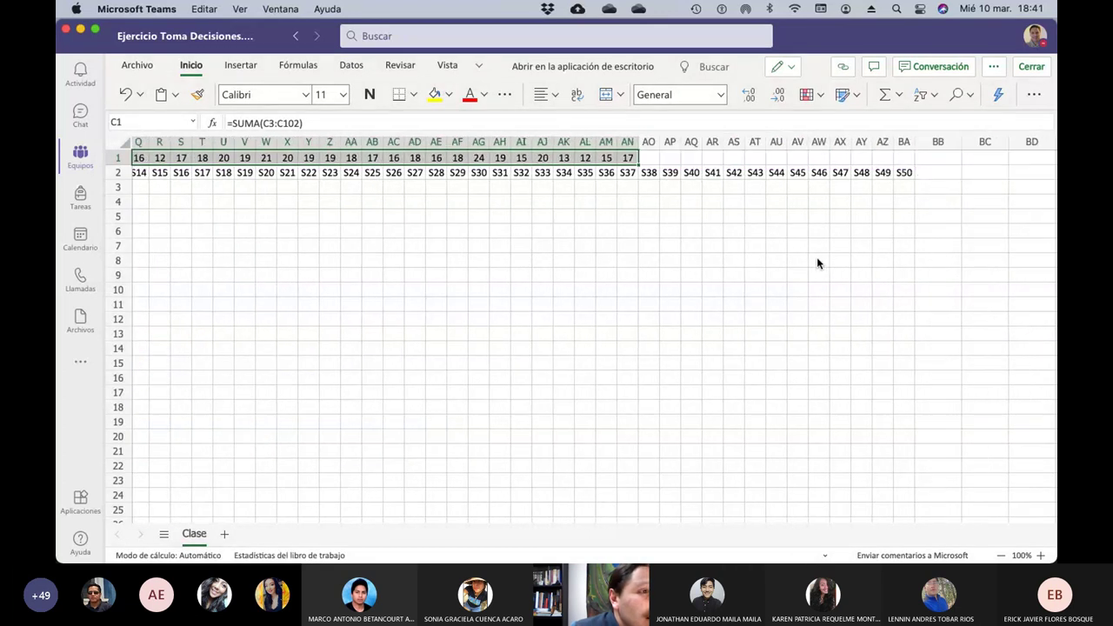
pyautogui.moveTo(560, 165); pyautogui.dragTo(826, 173)
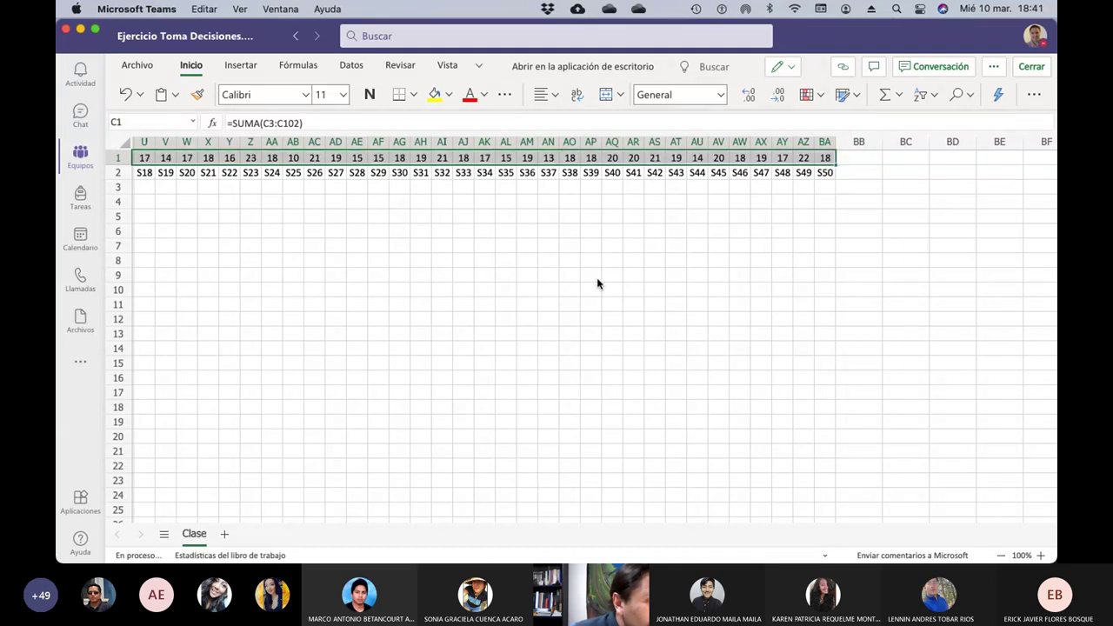
pyautogui.hscroll(-10, 591, 282)
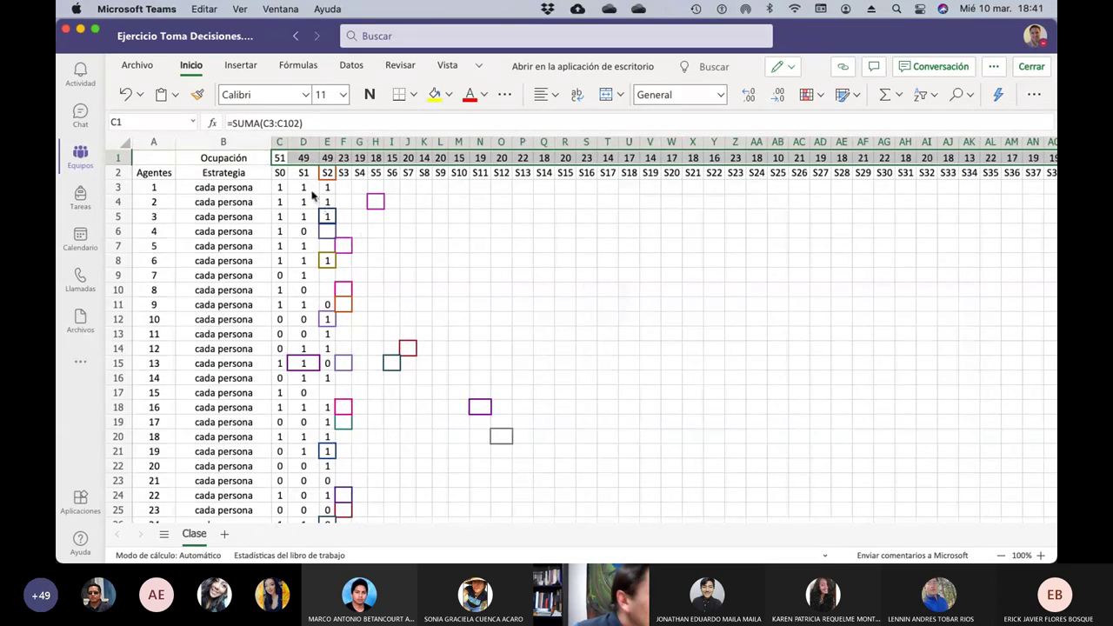
# Replace the plain ALEATORIO() call inside agent 1's S0 formula in C3 with ALEATORIO.entre(0,1)
pyautogui.click(300, 162)
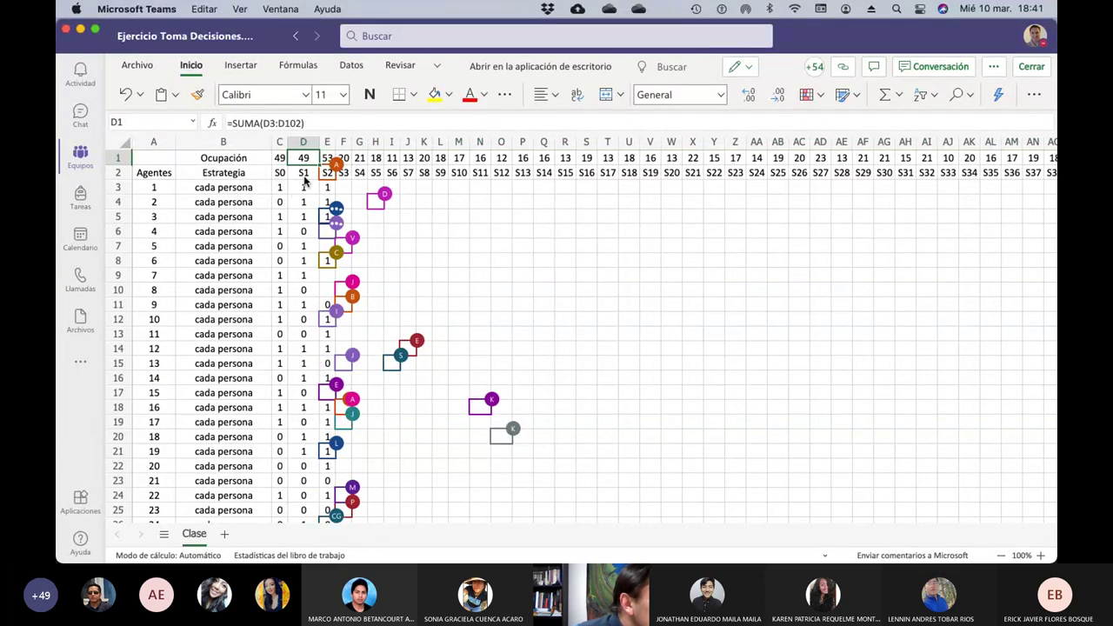
pyautogui.click(283, 191)
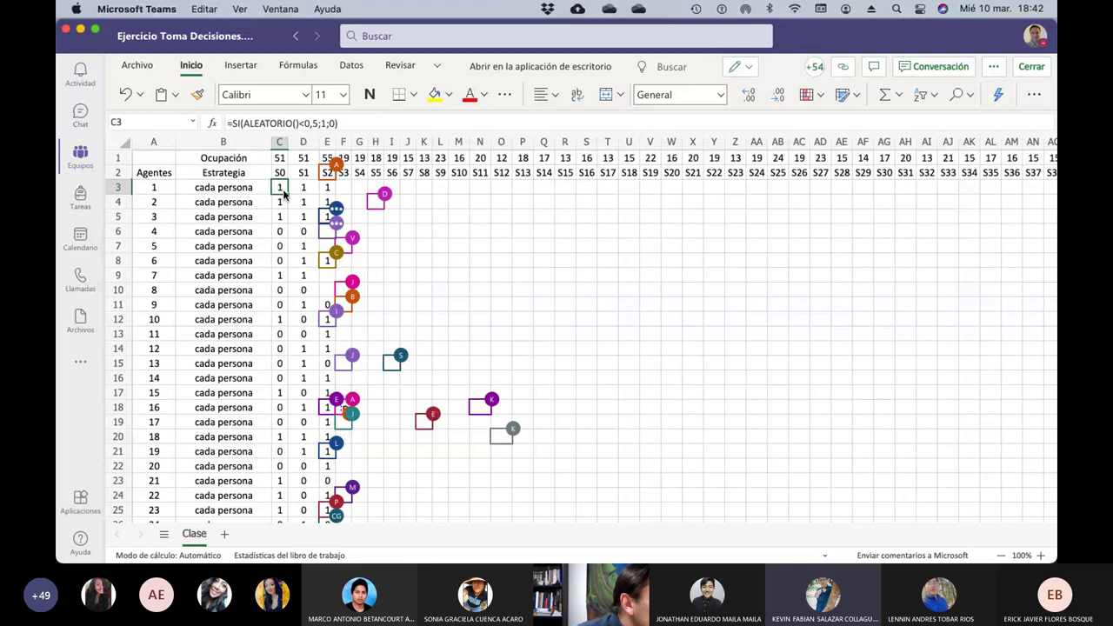
pyautogui.click(293, 123)
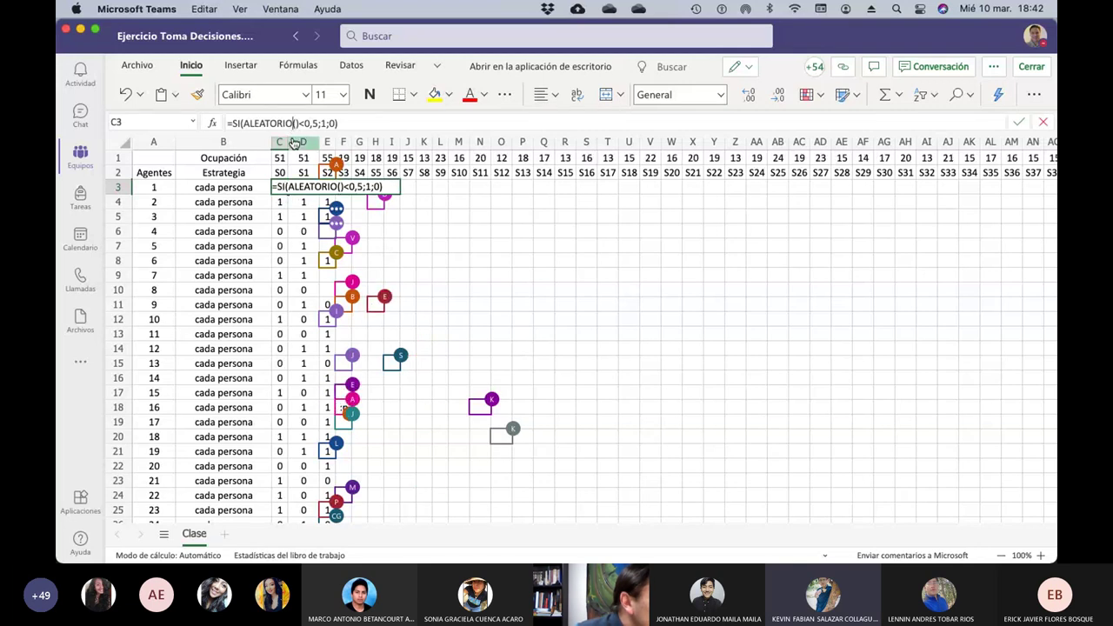
pyautogui.write('.ebnre')
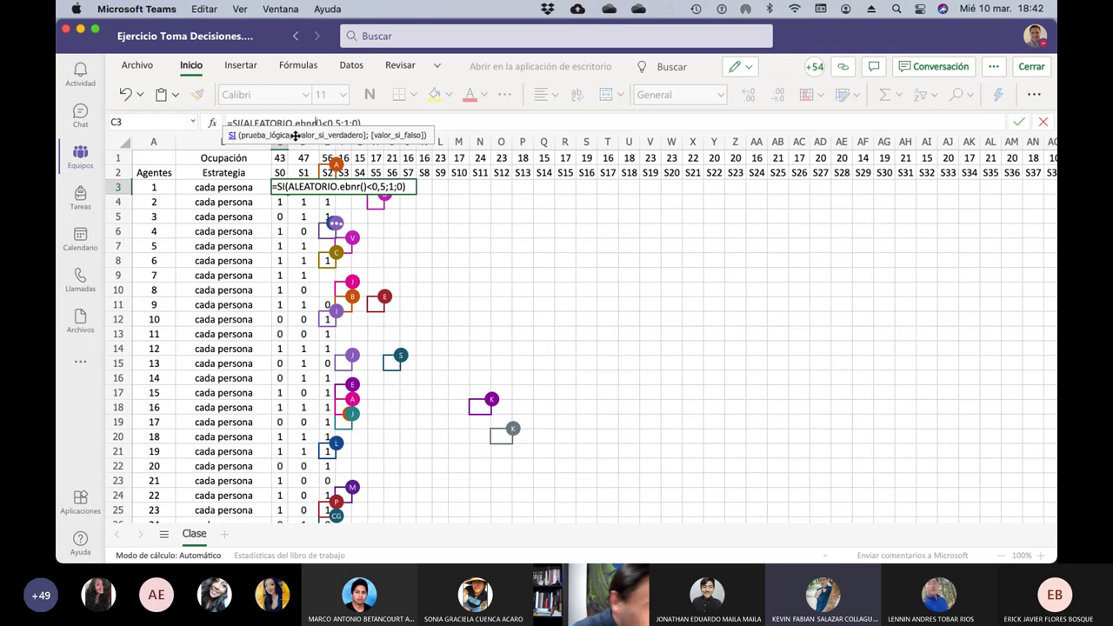
pyautogui.press('BackSpace')
pyautogui.press('BackSpace')
pyautogui.press('BackSpace')
pyautogui.press('BackSpace')
pyautogui.press('BackSpace')
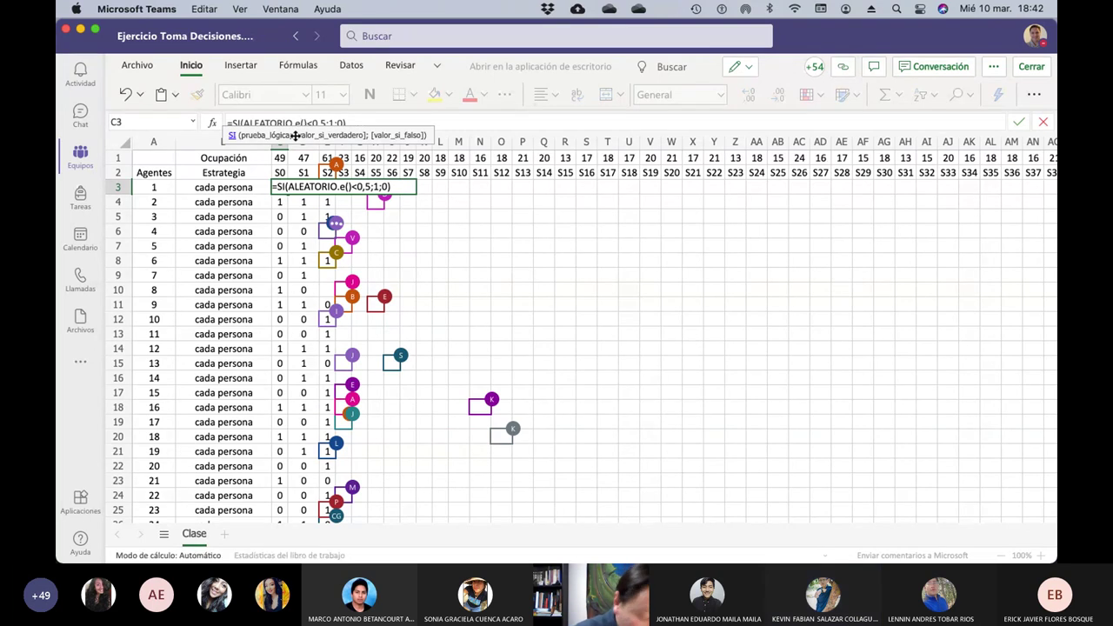
pyautogui.write('entre')
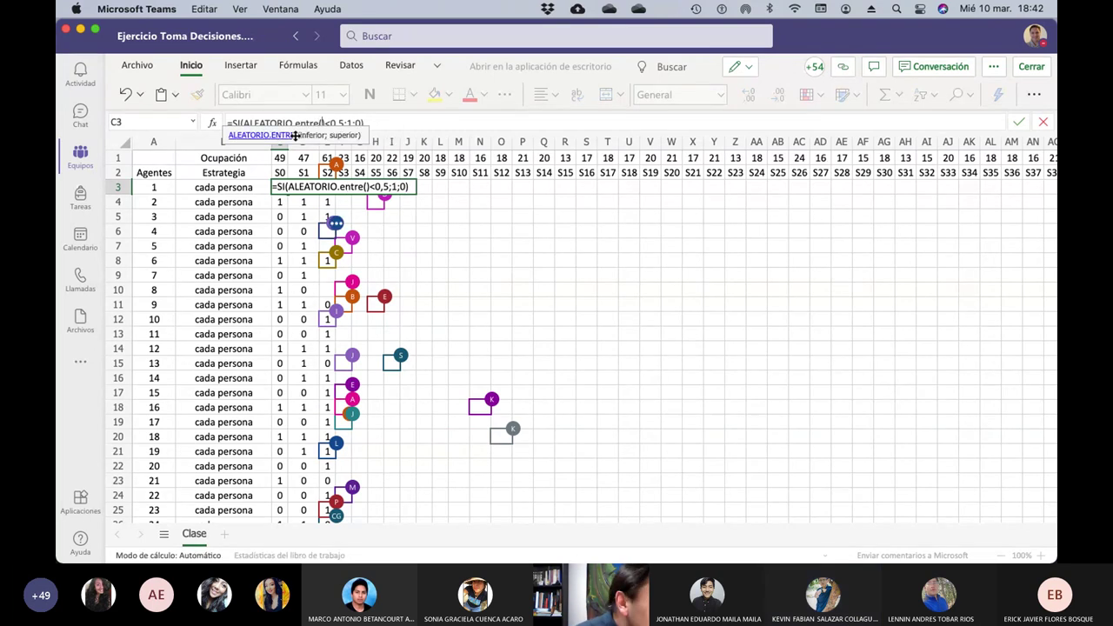
pyautogui.press('Right')
pyautogui.write('0')
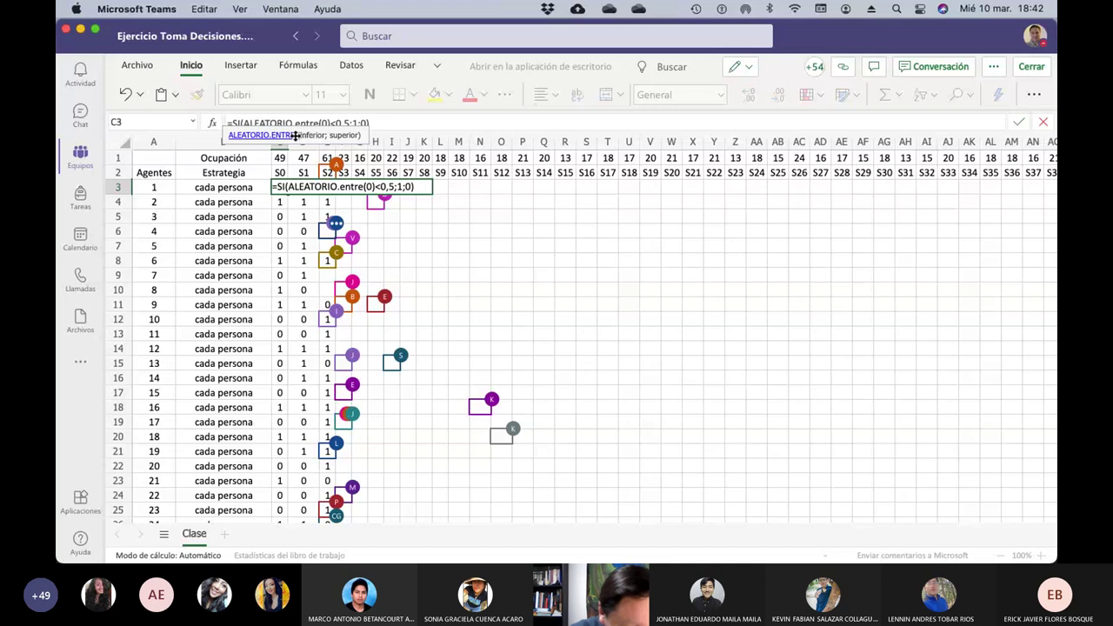
pyautogui.write(',1')
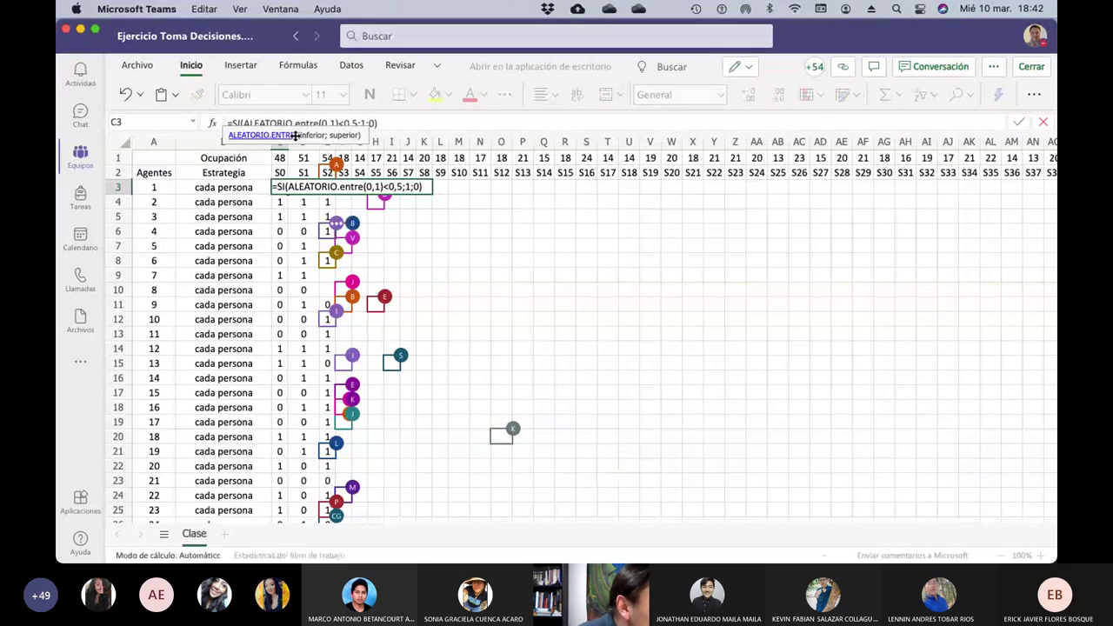
# Remove the <0,5 comparison and the 1 and 0 result arguments from the formula in C3
pyautogui.press('Right')
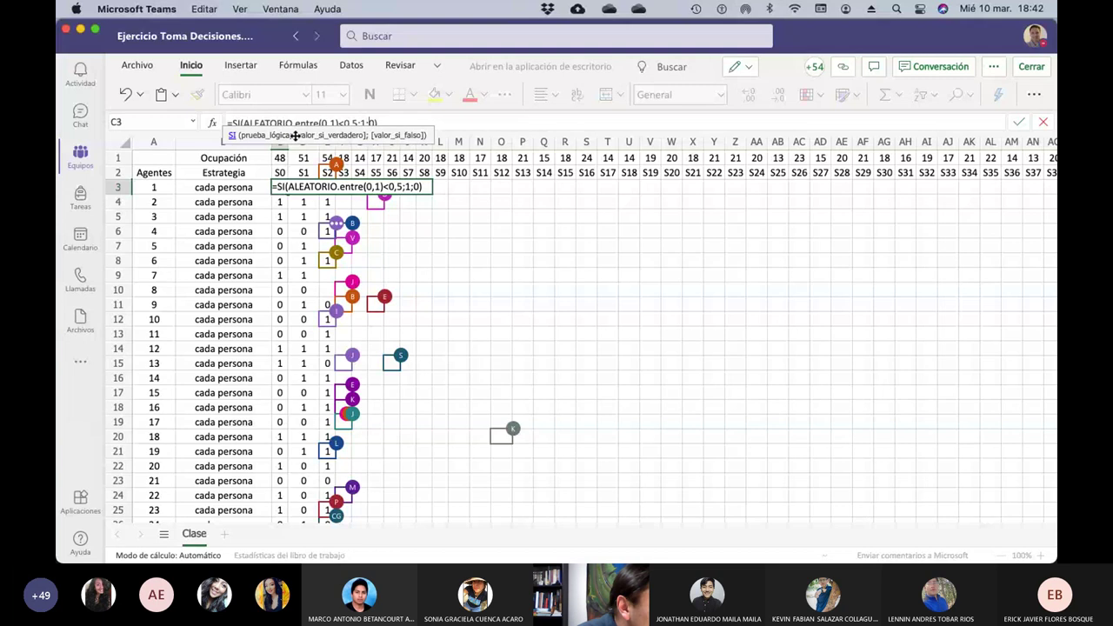
pyautogui.press('Delete')
pyautogui.press('Delete')
pyautogui.press('Delete')
pyautogui.press('Delete')
pyautogui.press('Delete')
pyautogui.press('Delete')
pyautogui.press('Delete')
pyautogui.press('Delete')
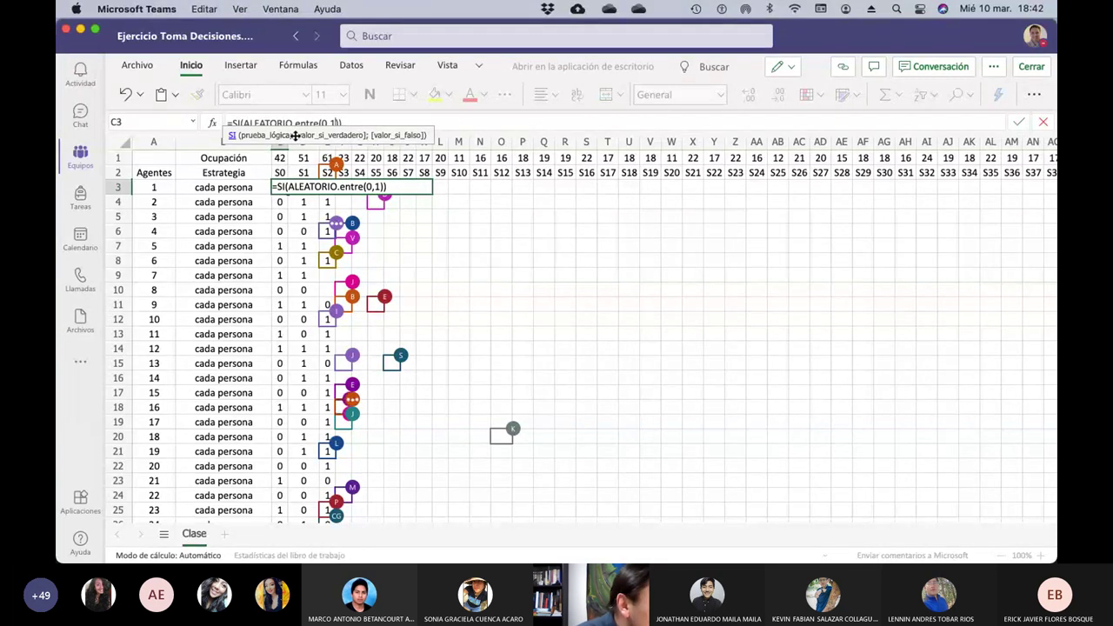
# Strip the SI function and its extra closing parenthesis from C3, entering the formula as =ALEATORIO.entre(0,1)
pyautogui.press('Left')
pyautogui.press('Left')
pyautogui.press('Left')
pyautogui.press('Left')
pyautogui.press('Left')
pyautogui.press('Left')
pyautogui.press('Left')
pyautogui.press('Left')
pyautogui.press('Left')
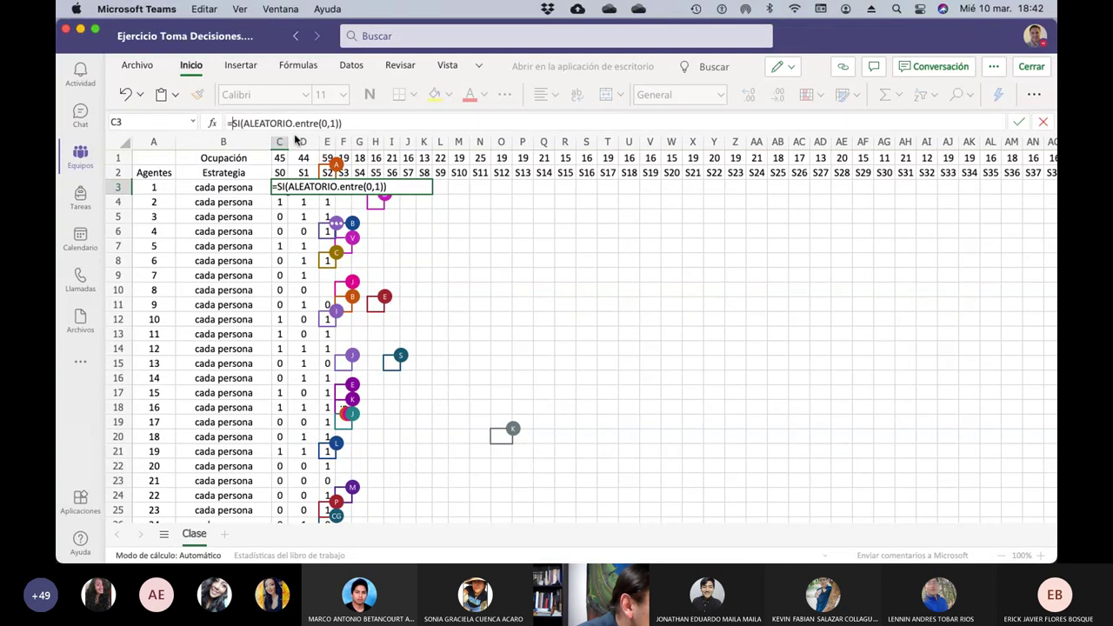
pyautogui.press('BackSpace')
pyautogui.press('BackSpace')
pyautogui.press('Delete')
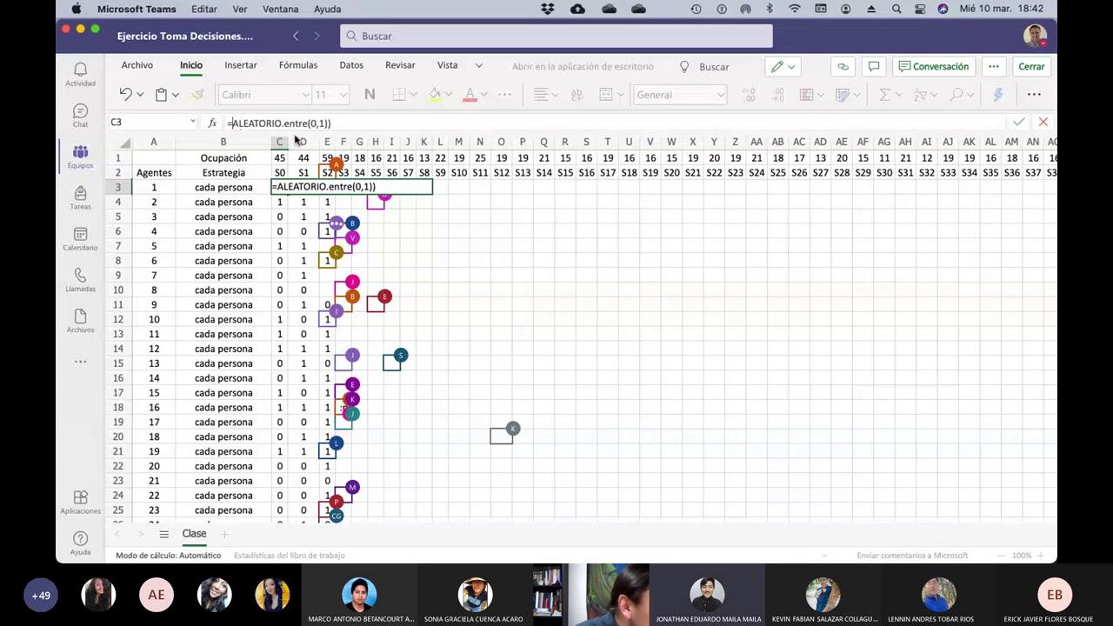
pyautogui.press('Right')
pyautogui.press('Right')
pyautogui.press('Right')
pyautogui.press('Right')
pyautogui.press('Right')
pyautogui.press('Right')
pyautogui.press('Right')
pyautogui.press('Right')
pyautogui.press('Right')
pyautogui.press('Right')
pyautogui.press('Right')
pyautogui.press('Right')
pyautogui.press('Right')
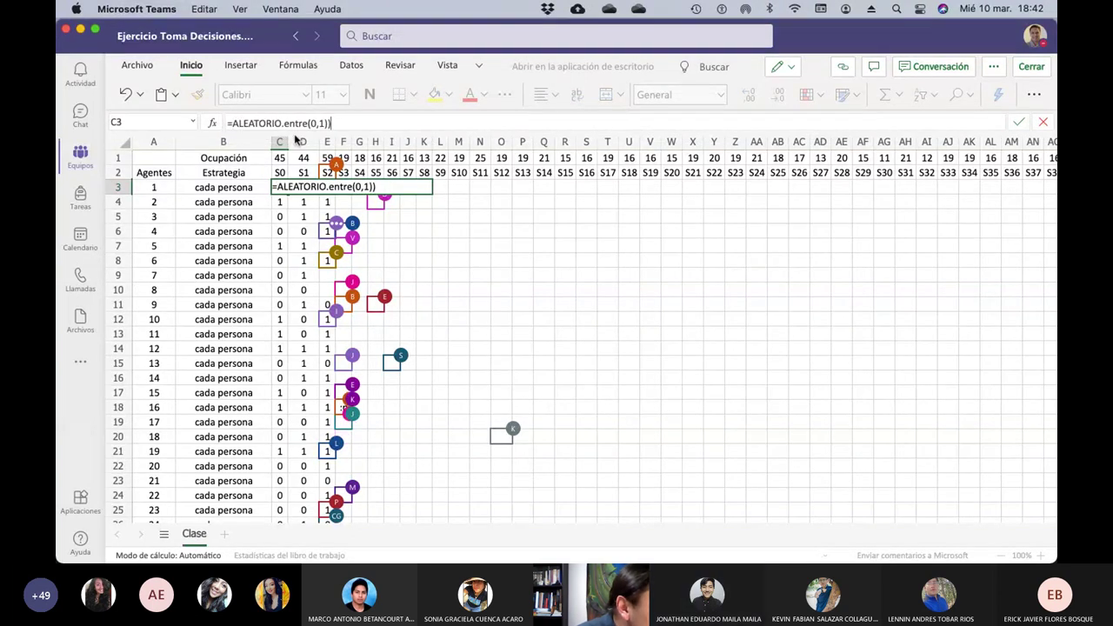
pyautogui.press('End')
pyautogui.press('BackSpace')
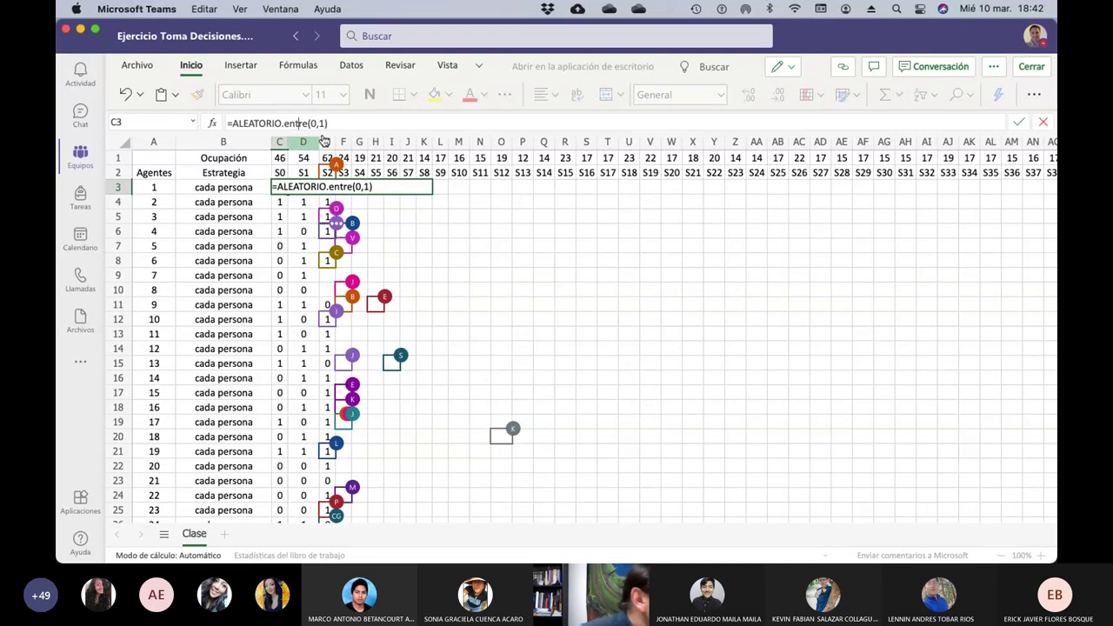
pyautogui.hotkey('ctrl', 'Return')
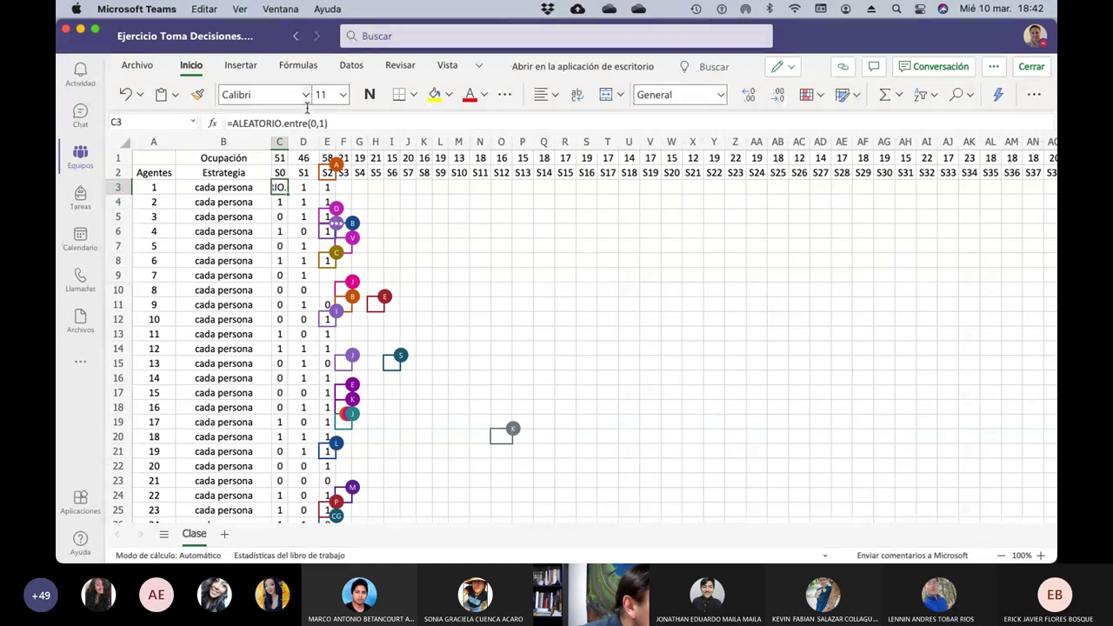
# Rewrite the formula in C3 as =ALEATORIO.ENTRE(0;1), with a semicolon separating the two limits
pyautogui.click(335, 124)
pyautogui.press('BackSpace')
pyautogui.press('BackSpace')
pyautogui.press('BackSpace')
pyautogui.press('BackSpace')
pyautogui.press('BackSpace')
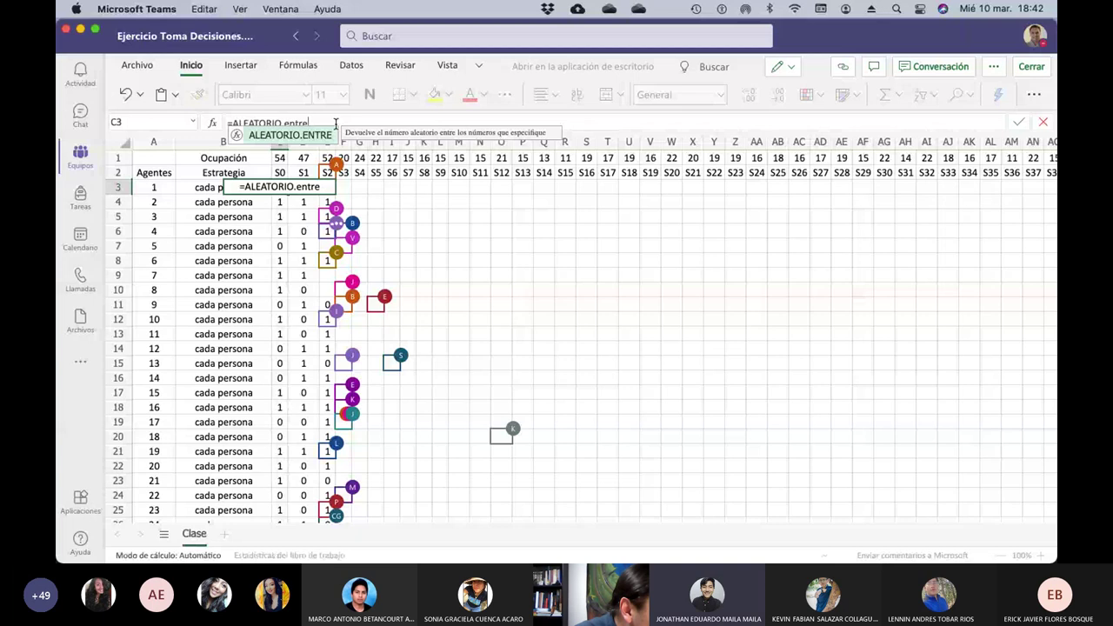
pyautogui.press('BackSpace')
pyautogui.press('BackSpace')
pyautogui.press('BackSpace')
pyautogui.press('BackSpace')
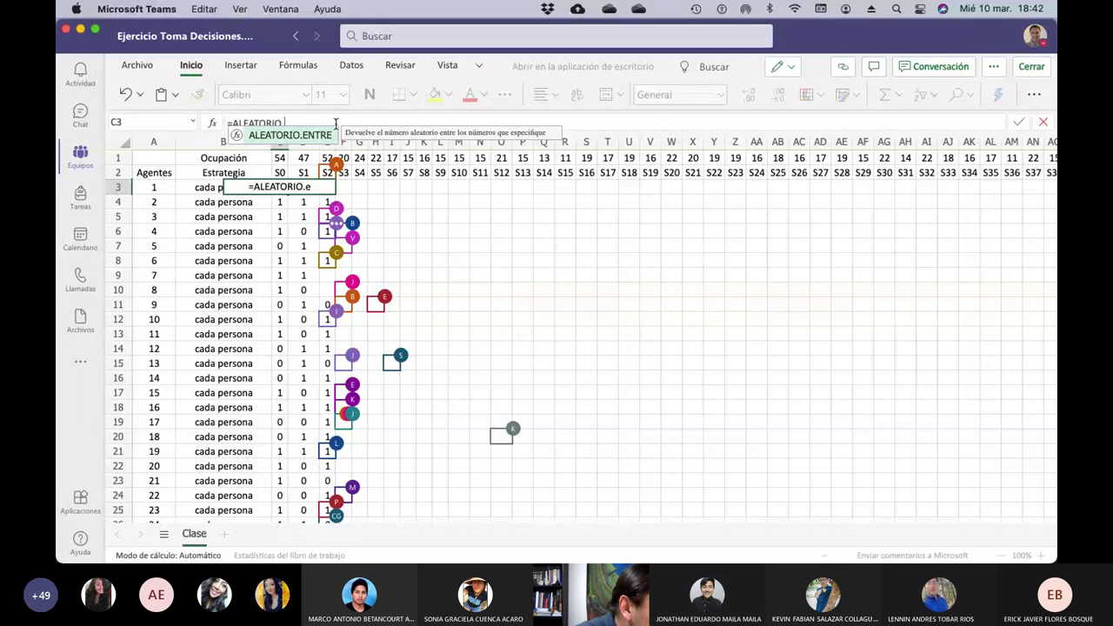
pyautogui.write('ENT')
pyautogui.write('RE(')
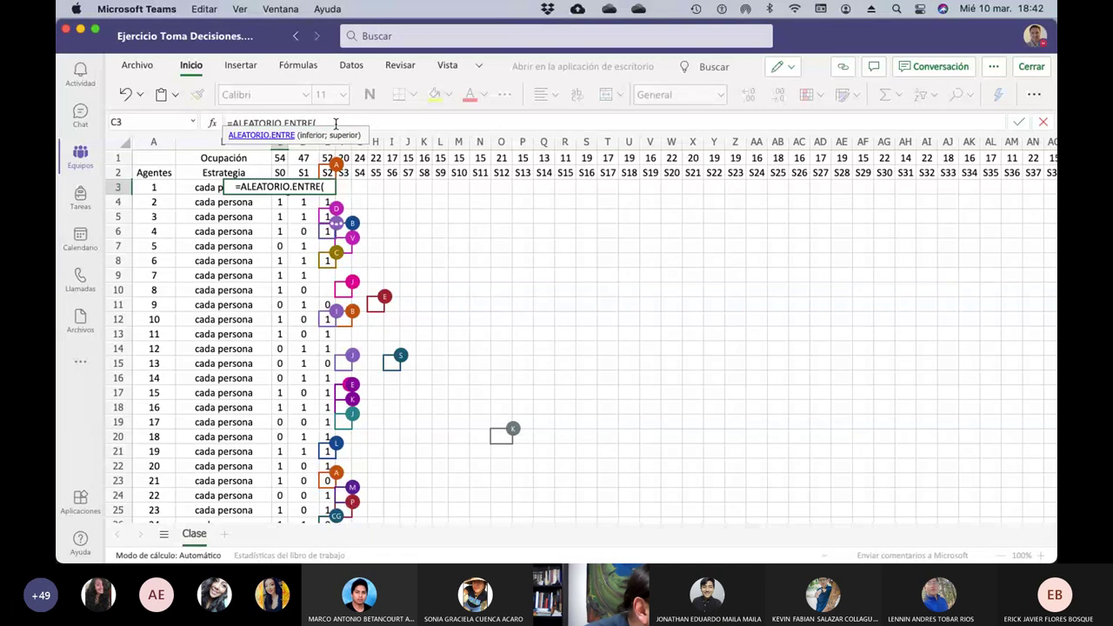
pyautogui.write('0;1)')
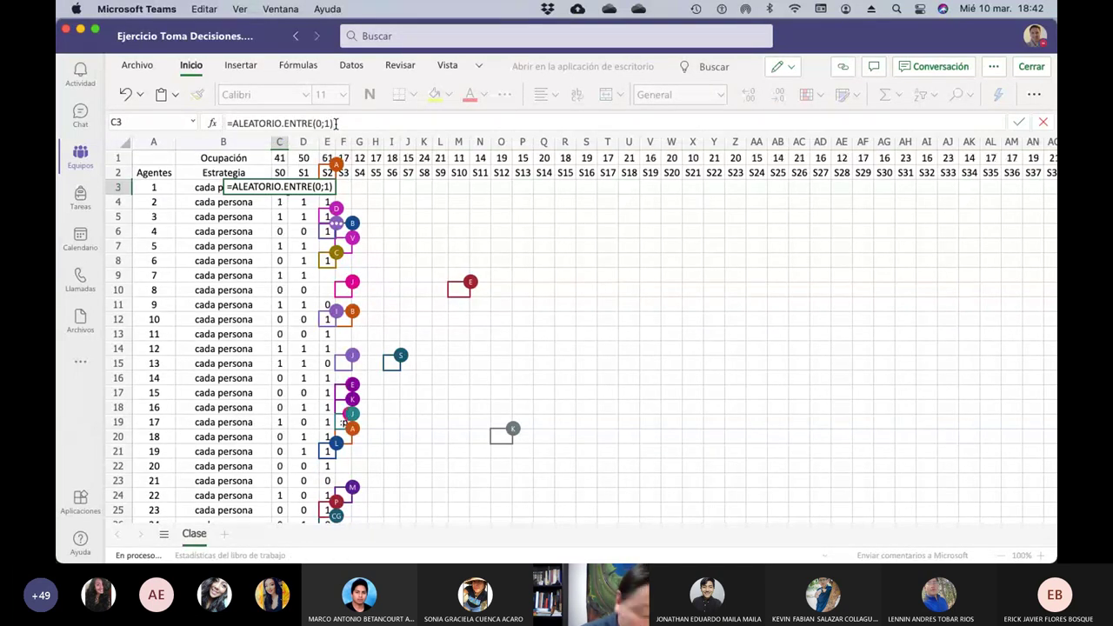
pyautogui.press('Return')
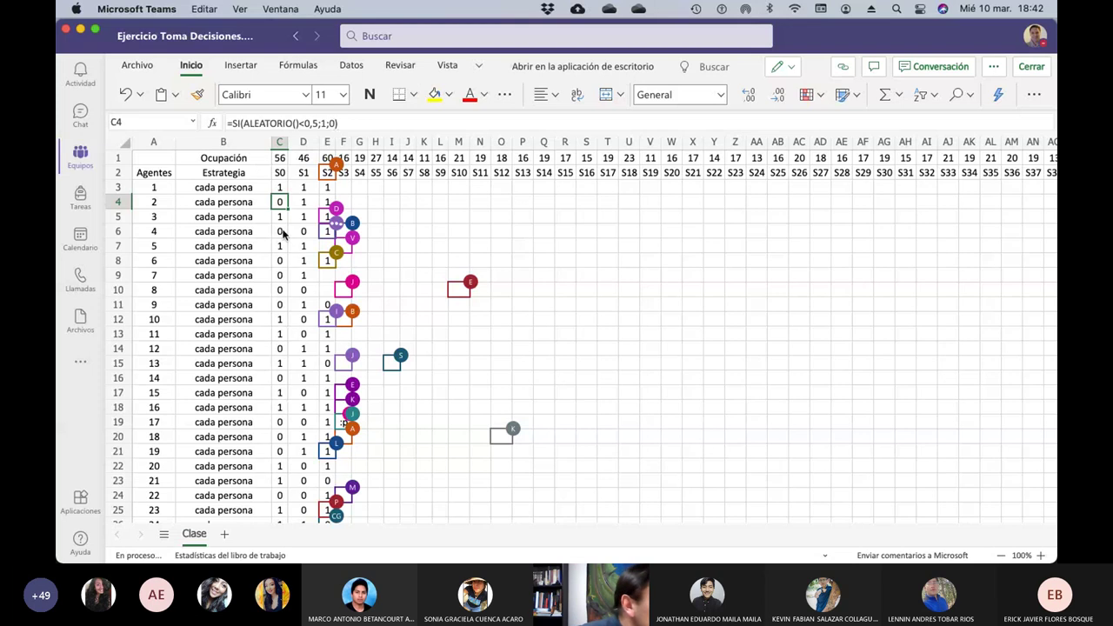
# Fill the C3 random formula down the S0 column through C102, covering all 100 agents
pyautogui.click(280, 188)
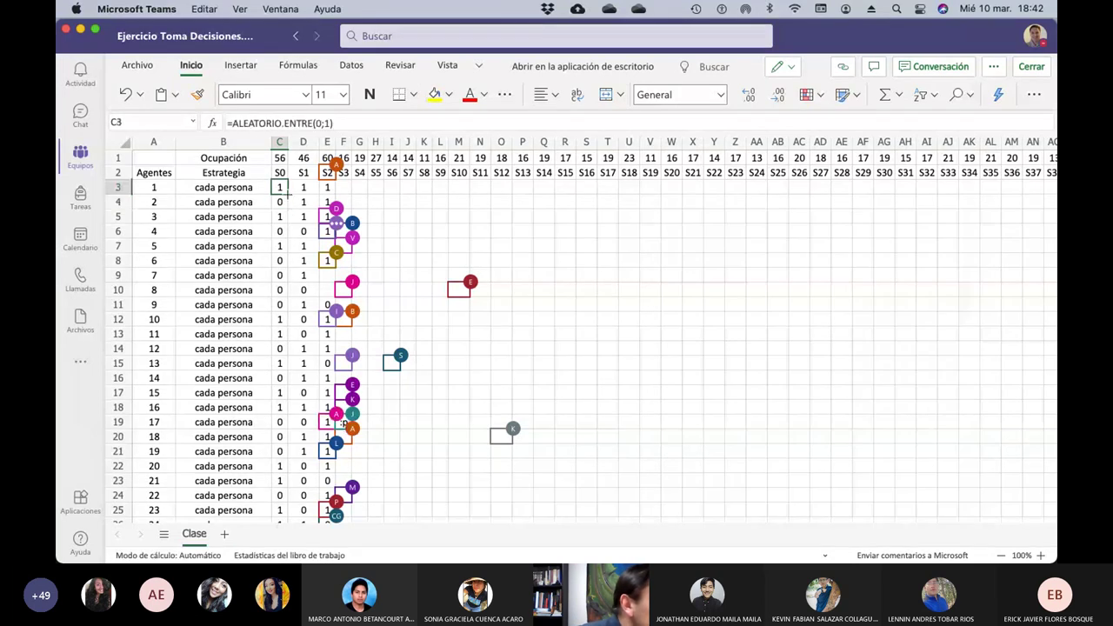
pyautogui.moveTo(287, 196); pyautogui.dragTo(279, 458)
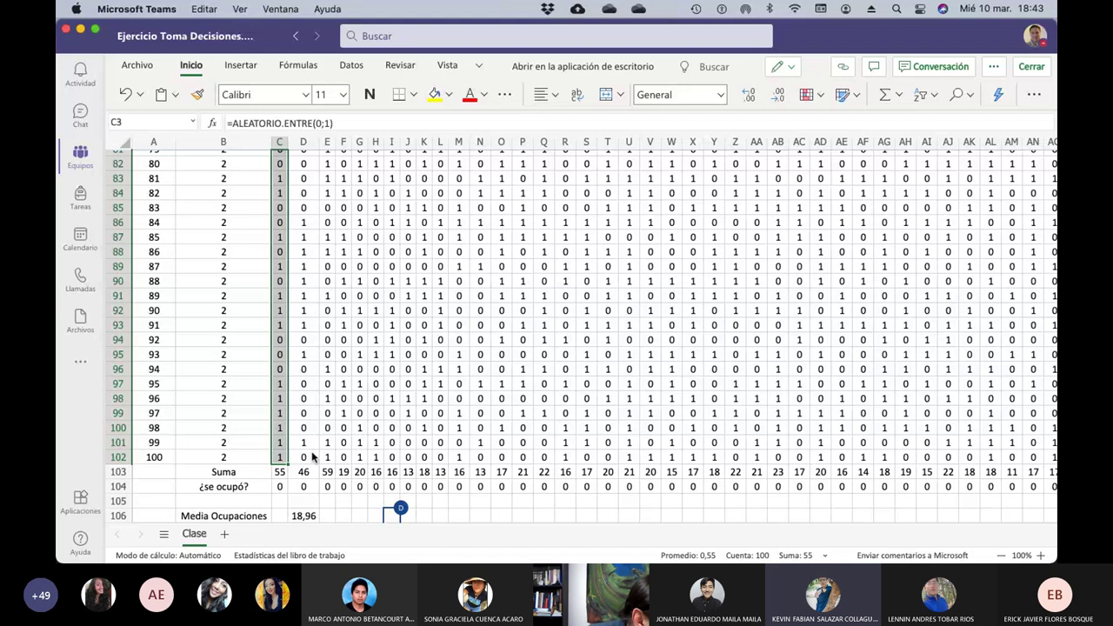
# Replace agent 66's S1 formula in D68 with =Aleatorio.entre(0;1)
pyautogui.scroll(5, 313, 457)
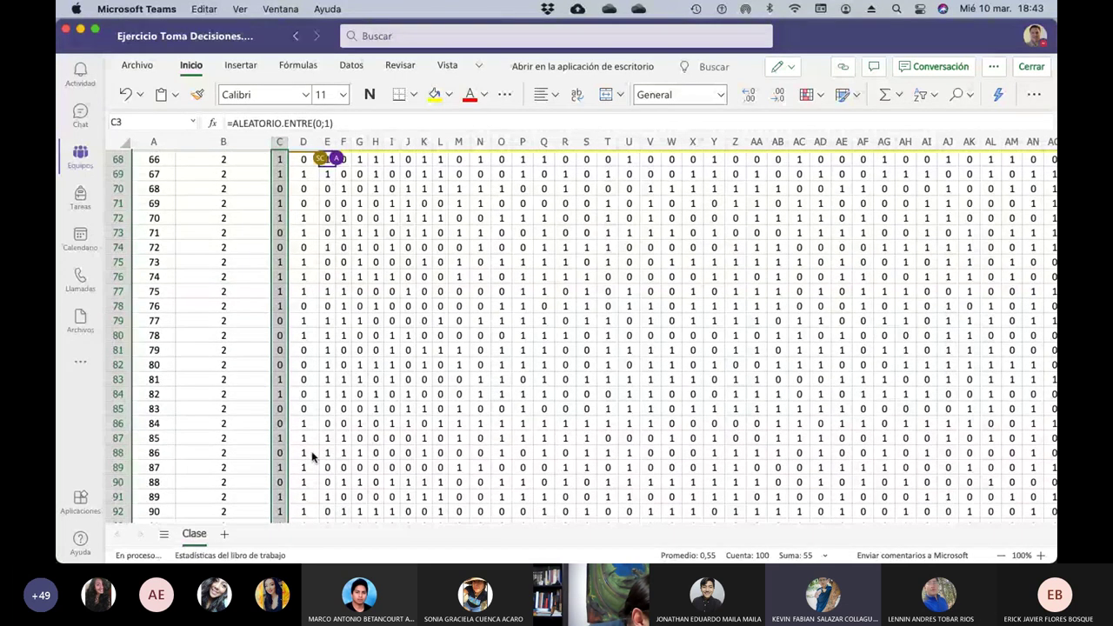
pyautogui.scroll(3, 313, 456)
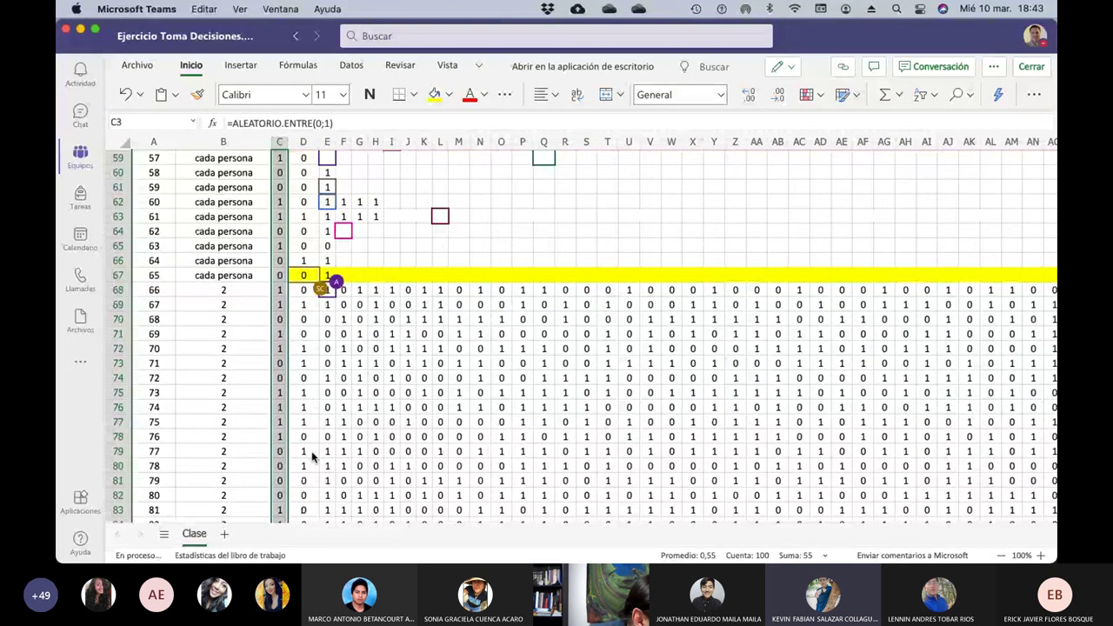
pyautogui.click(302, 293)
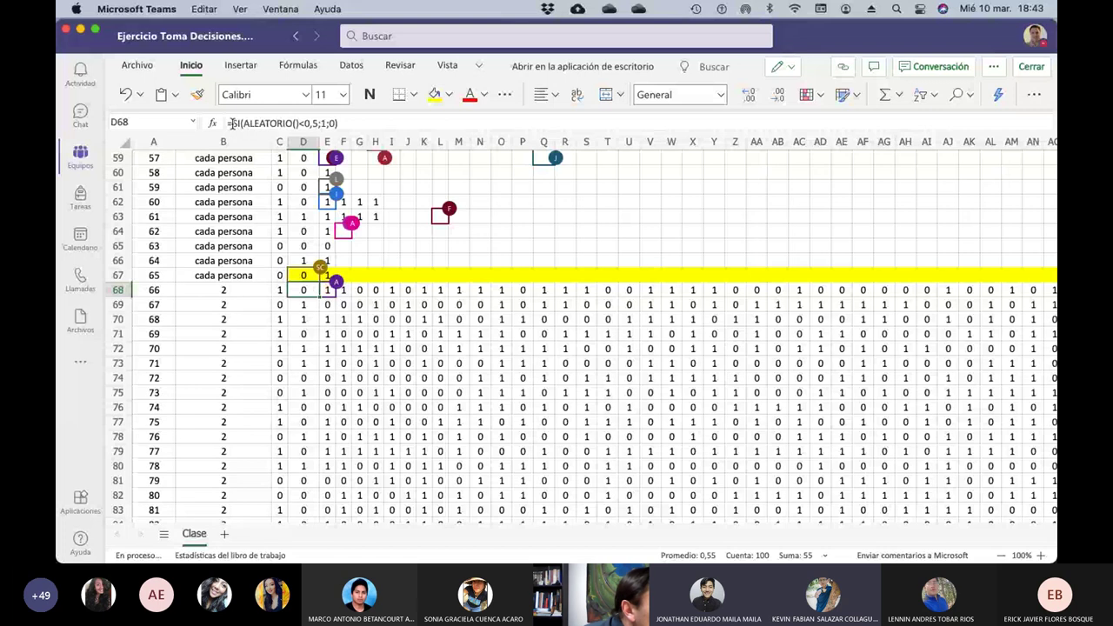
pyautogui.moveTo(231, 124); pyautogui.dragTo(356, 124)
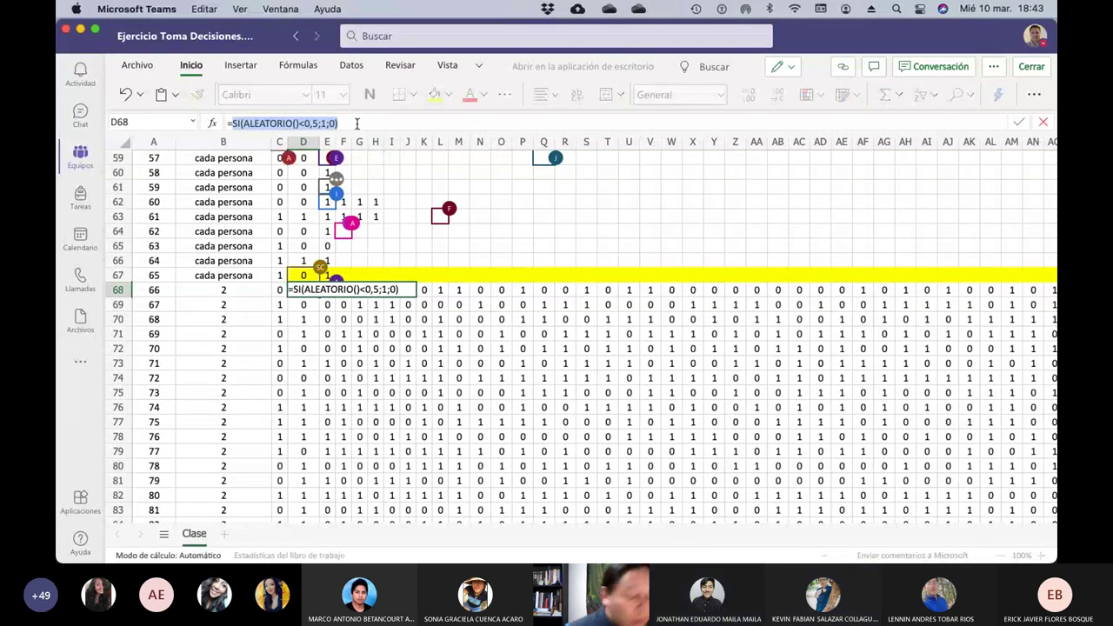
pyautogui.write('=aleatorio')
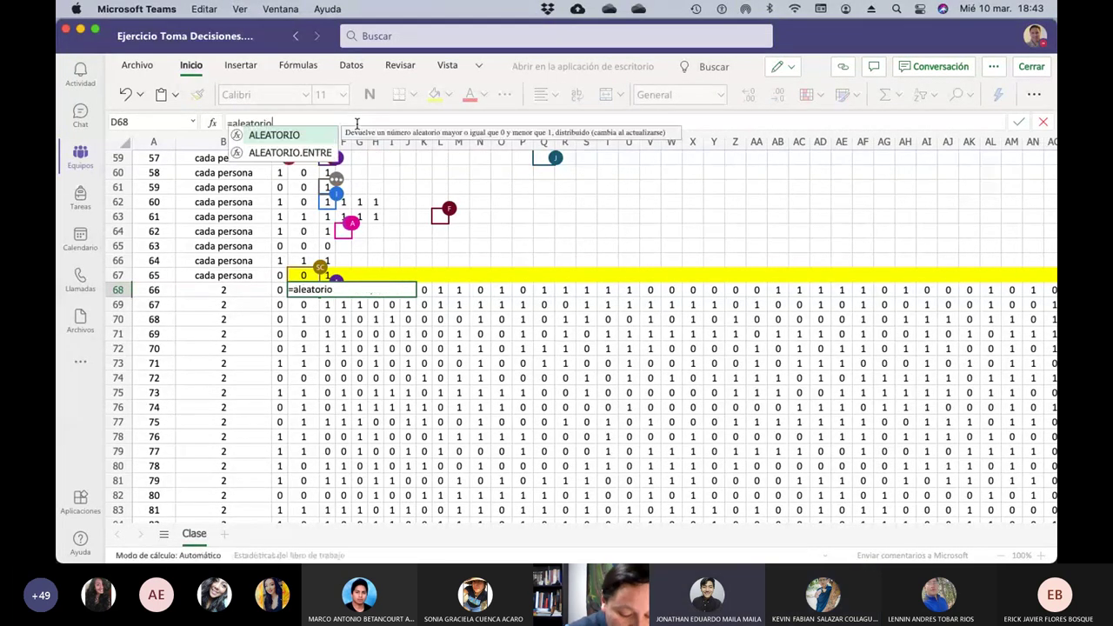
pyautogui.write('.')
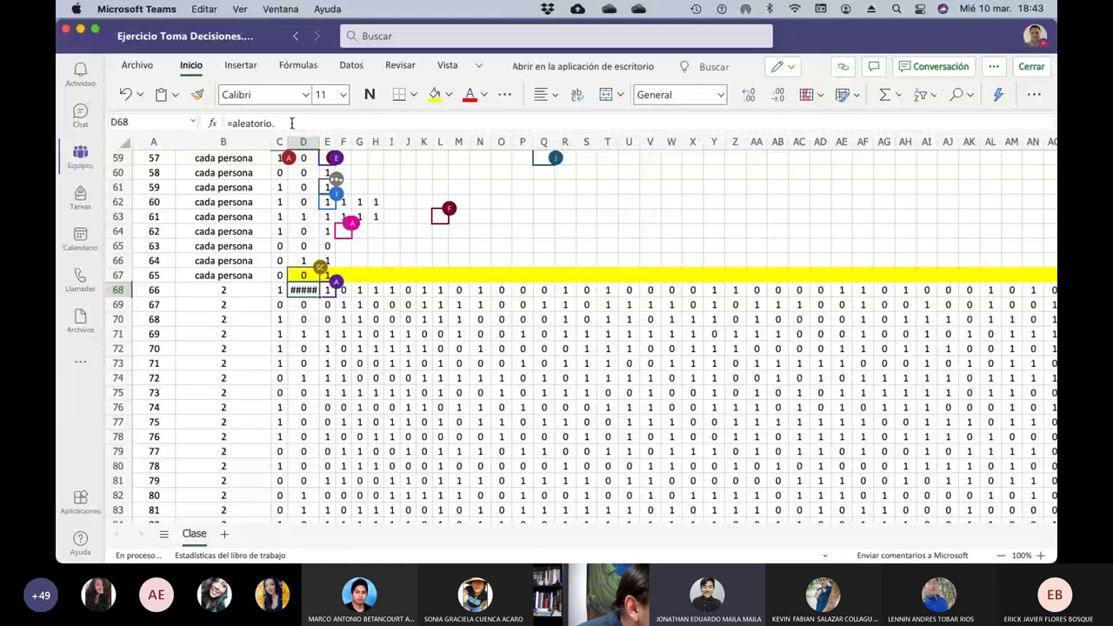
pyautogui.doubleClick(254, 124)
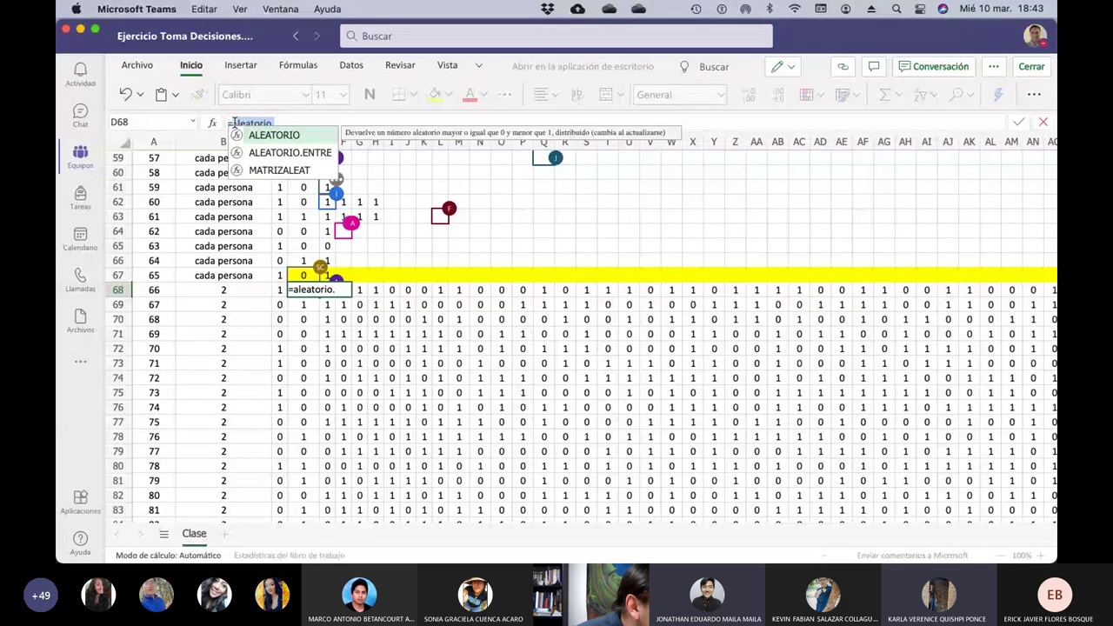
pyautogui.write('Aleatori')
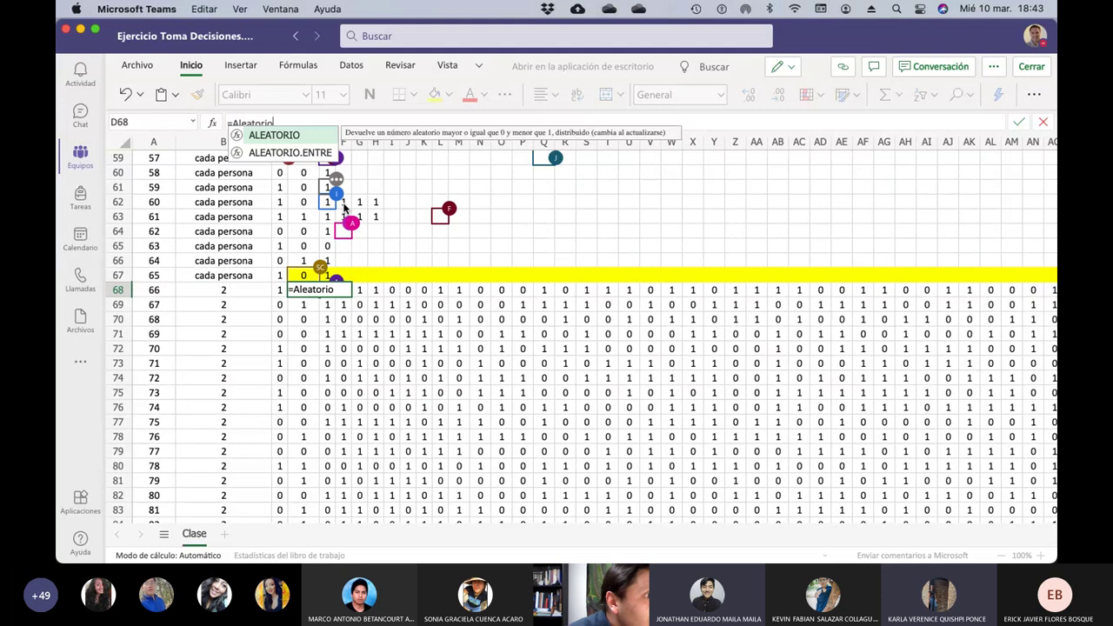
pyautogui.write('o.')
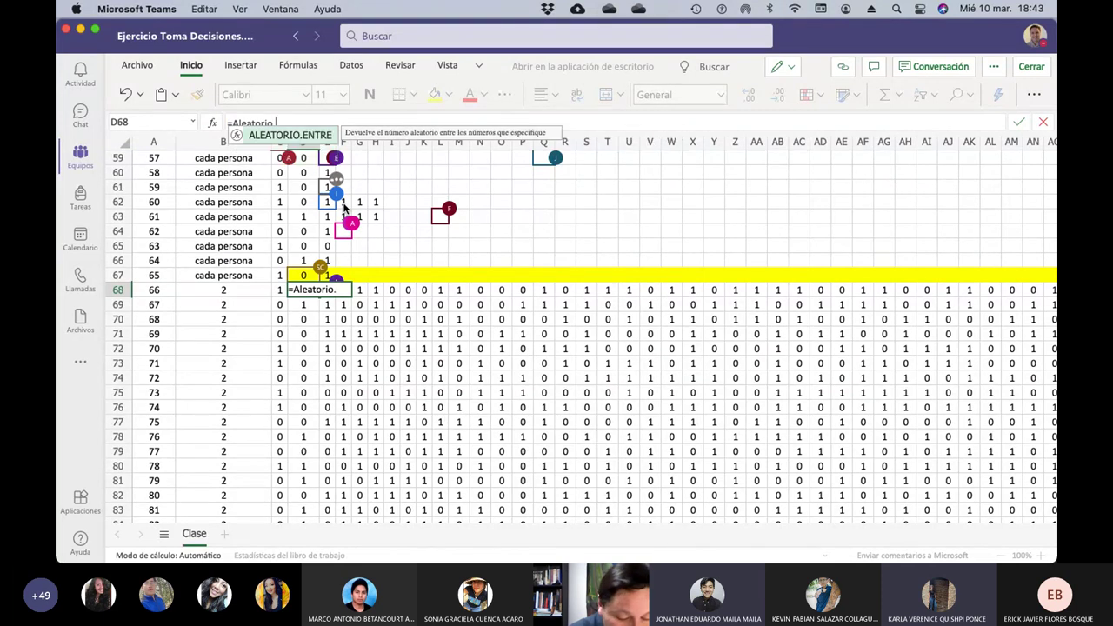
pyautogui.write('entre')
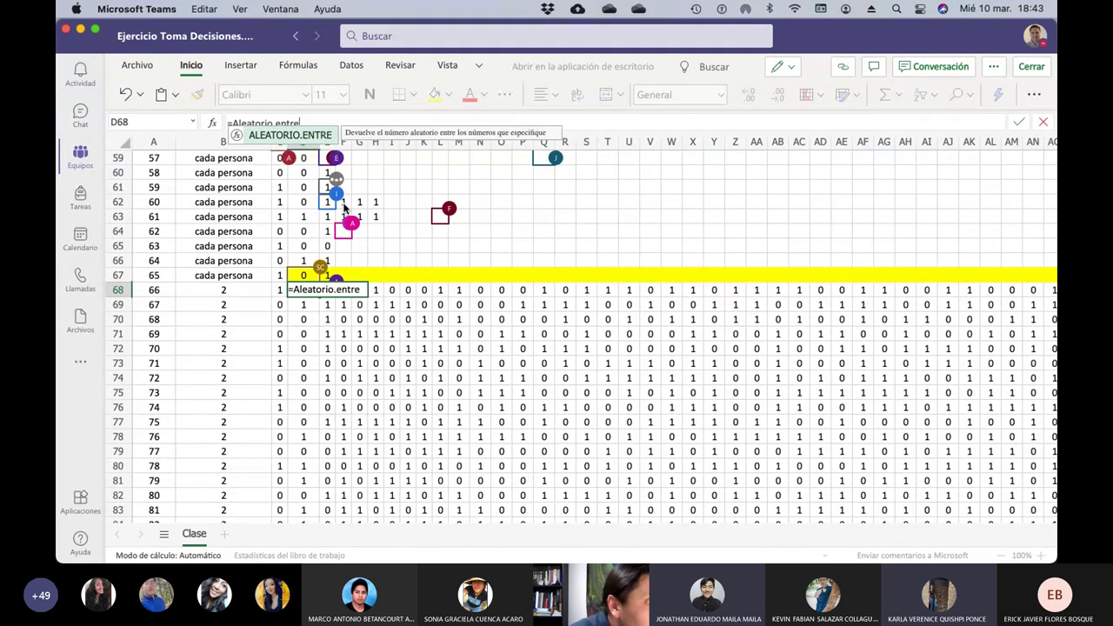
pyautogui.write('(')
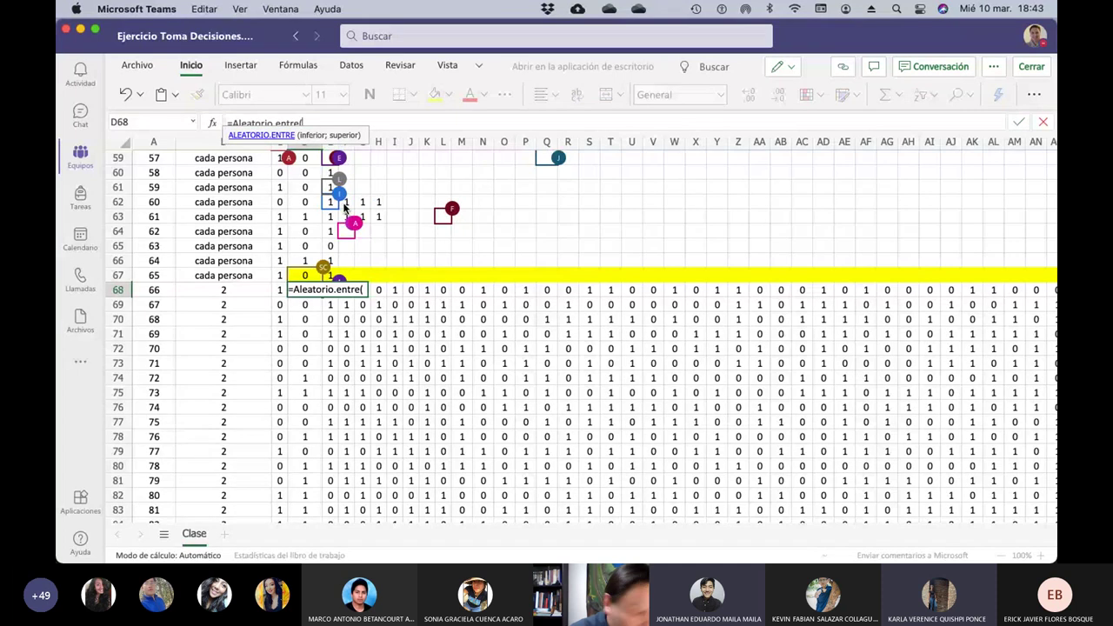
pyautogui.write('0;1)')
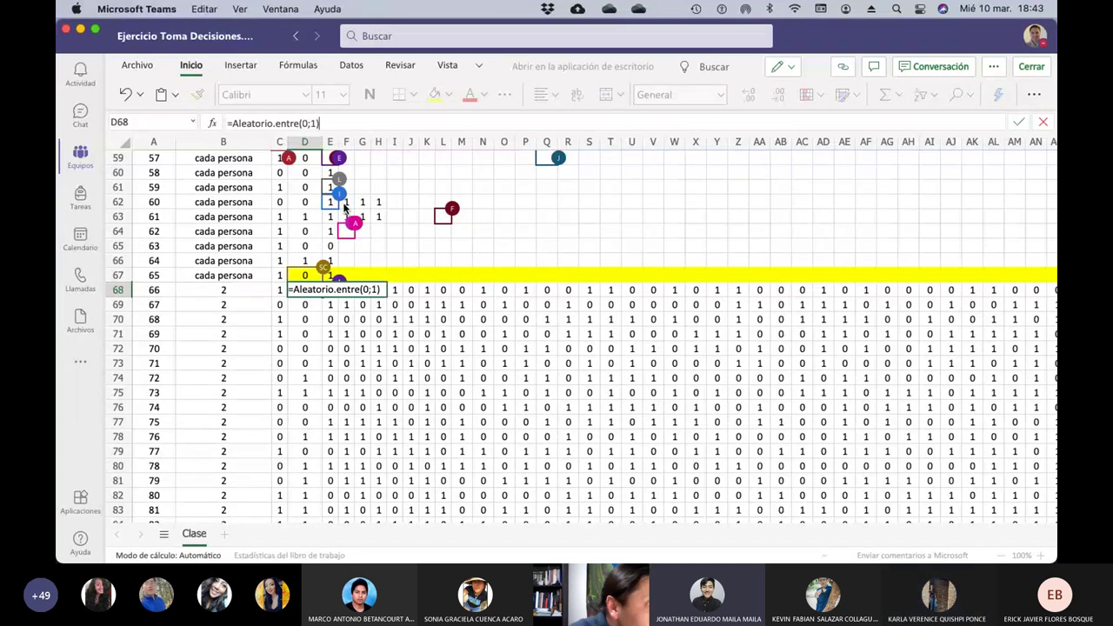
pyautogui.press('Return')
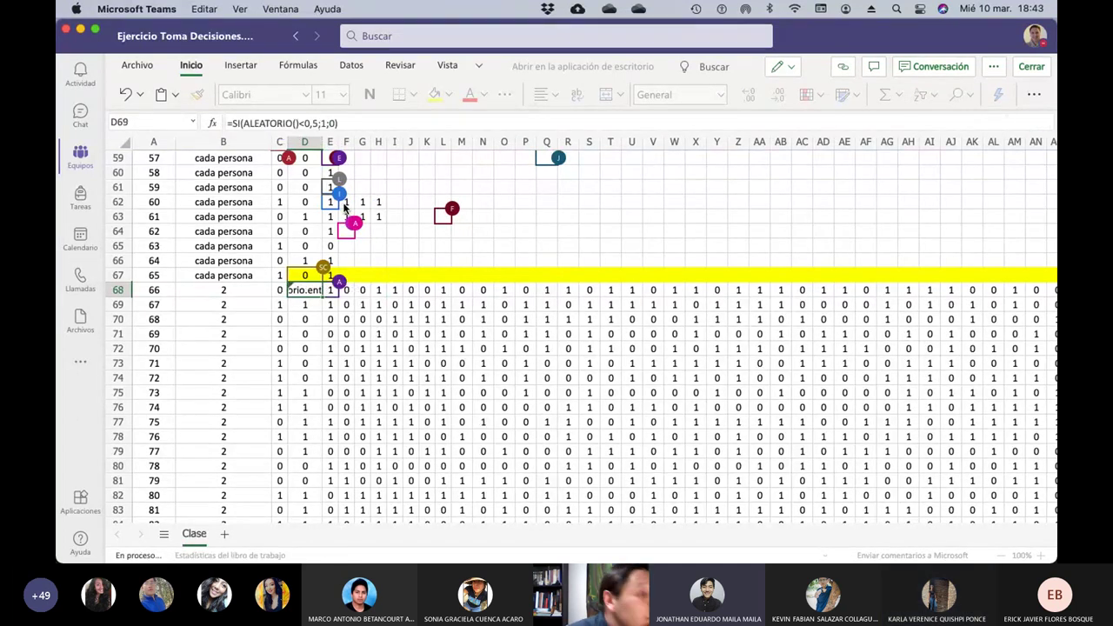
# Fill the D68 random formula across to column BA and down through row 102 for agents 66 to 100
pyautogui.press('Up')
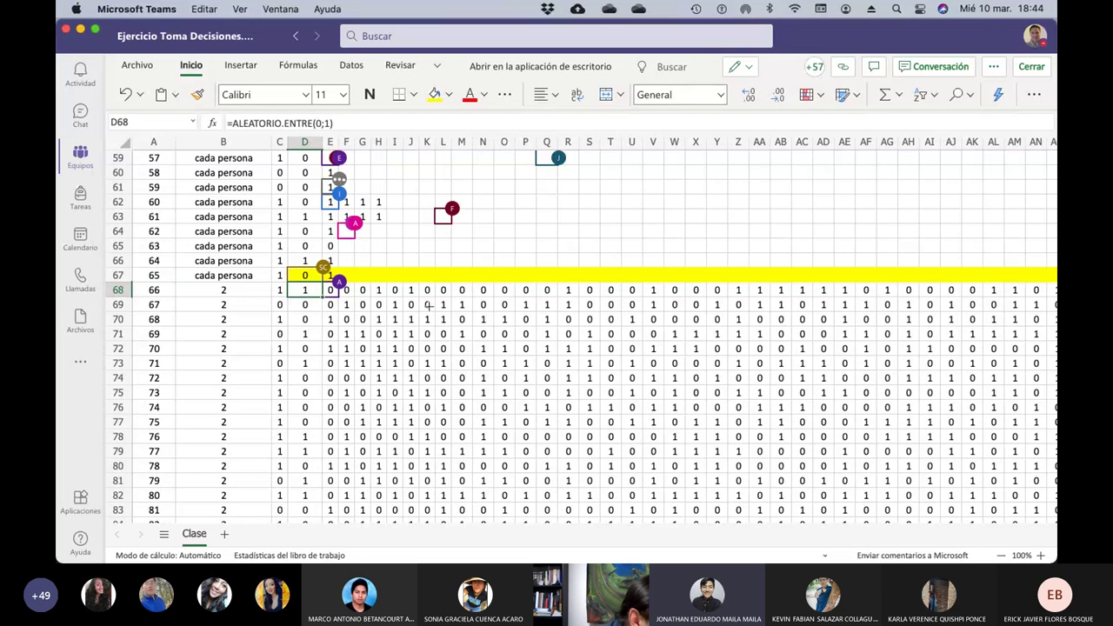
pyautogui.moveTo(306, 290); pyautogui.dragTo(858, 300)
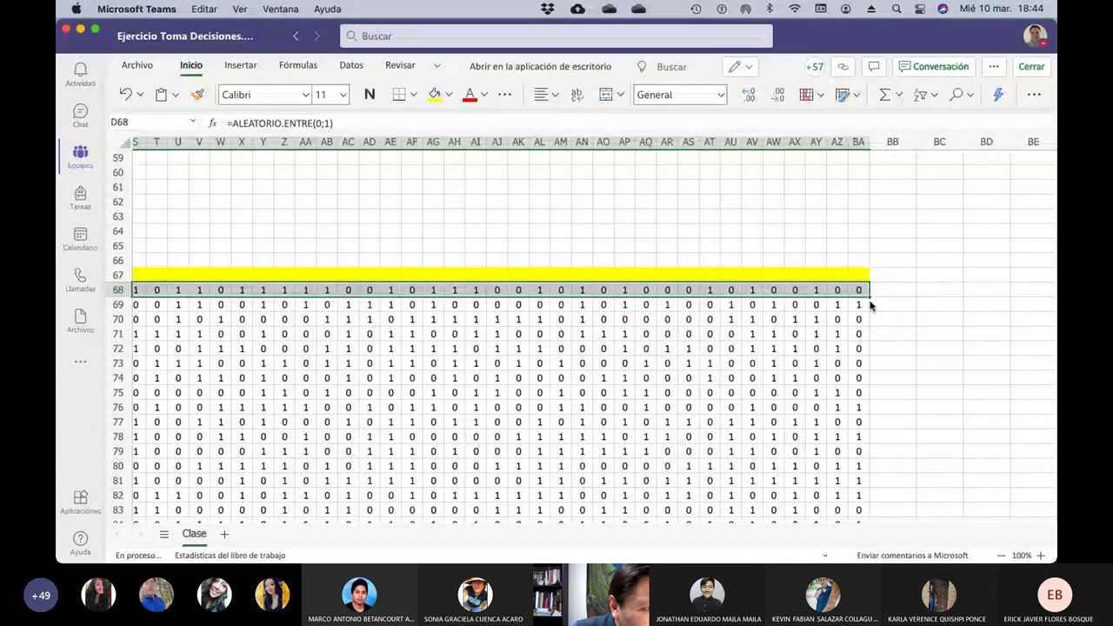
pyautogui.moveTo(874, 447)
pyautogui.mouseDown()
pyautogui.moveTo(870, 556)
pyautogui.moveTo(858, 459)
pyautogui.mouseUp()
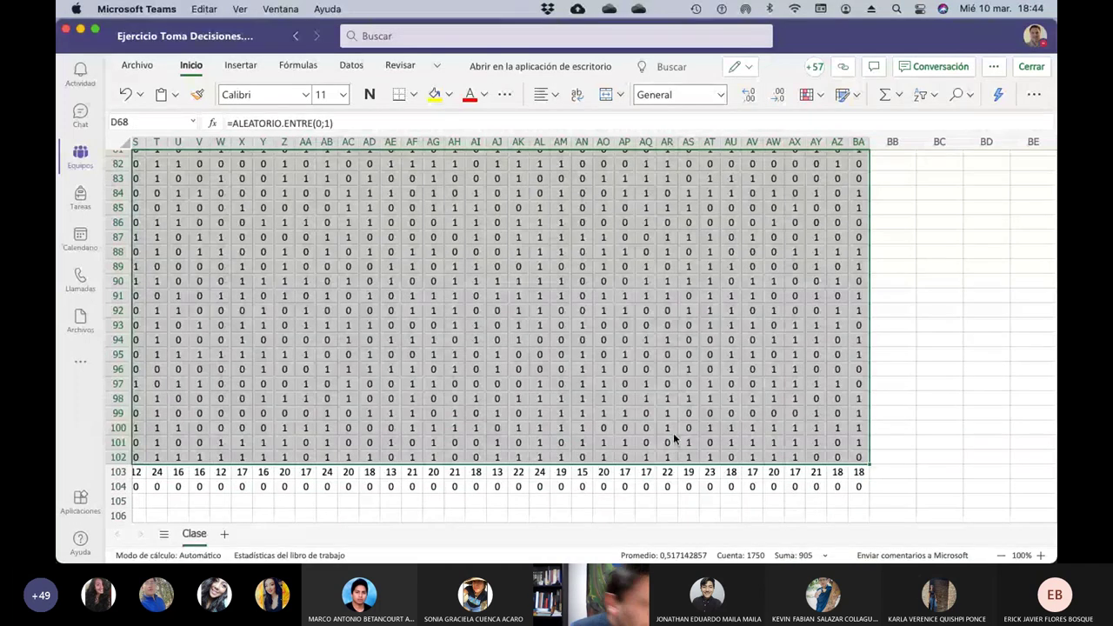
pyautogui.hscroll(-10, 571, 402)
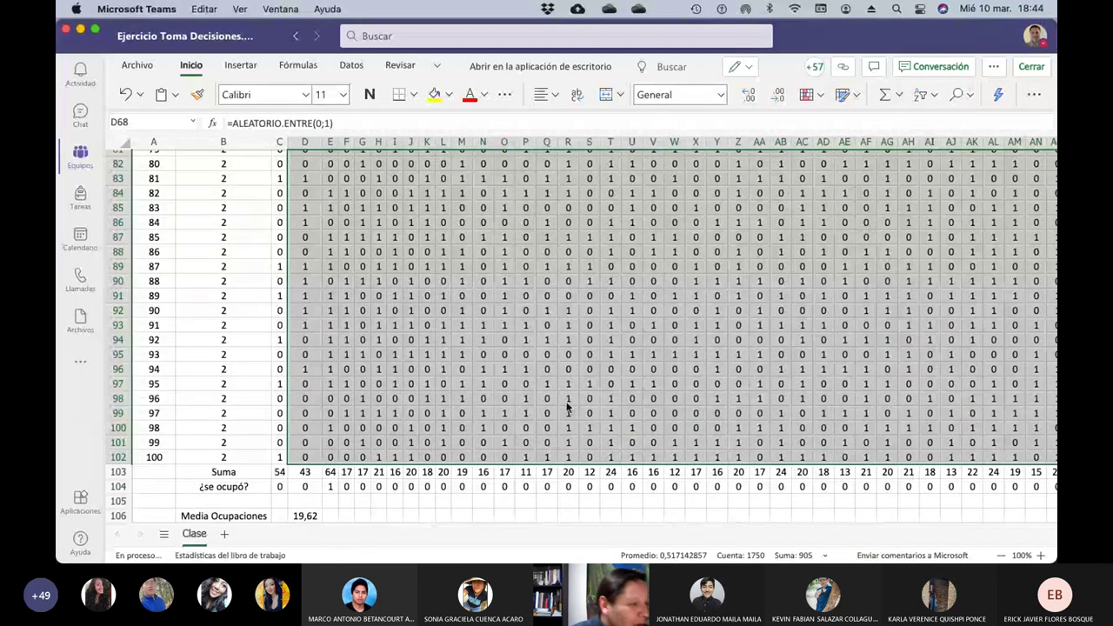
pyautogui.click(317, 501)
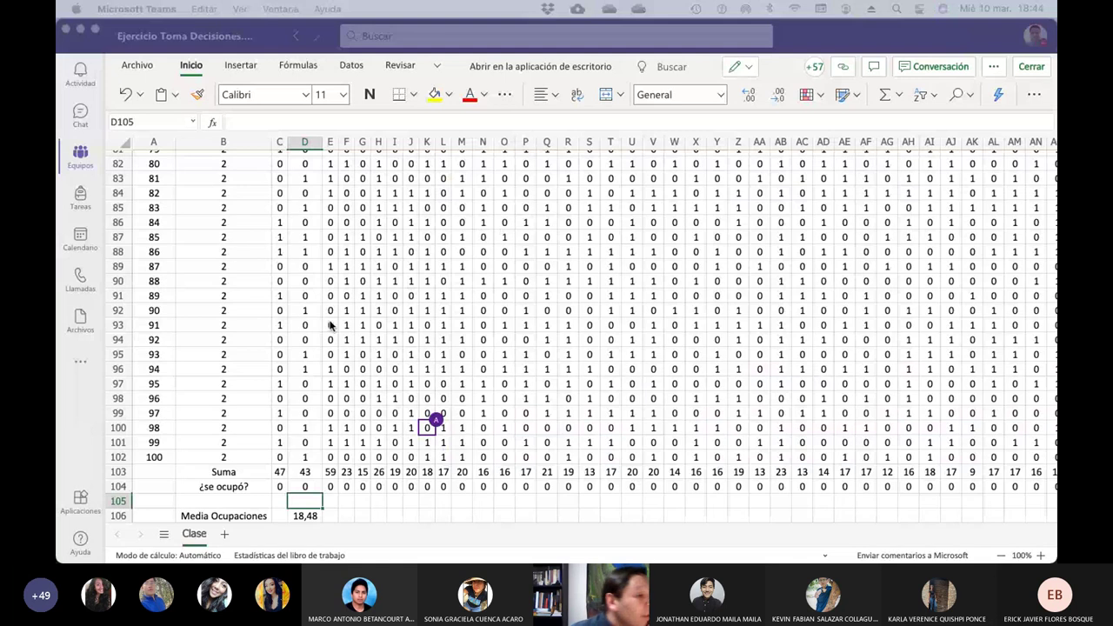
# Enter 0 as agent 2's S3 decision in F4
pyautogui.scroll(4, 346, 351)
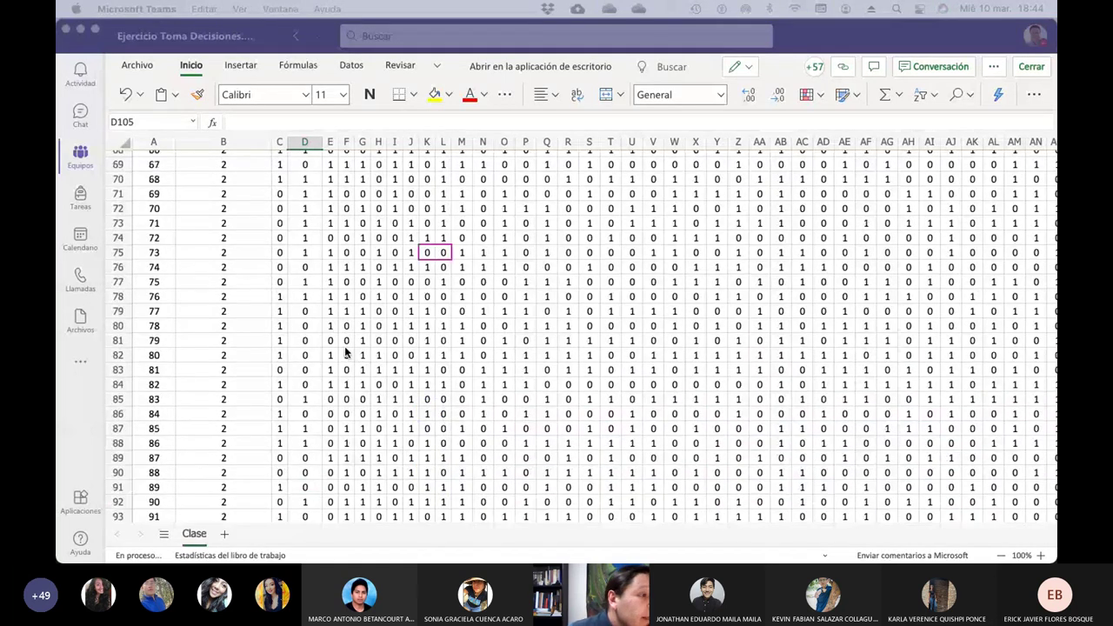
pyautogui.scroll(10, 346, 351)
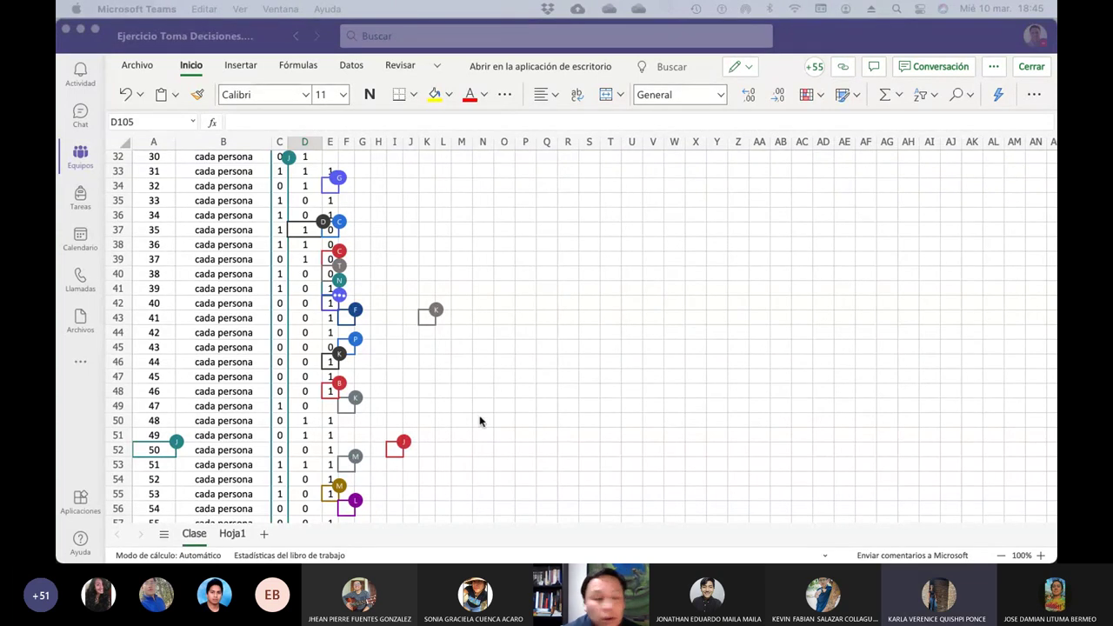
pyautogui.scroll(1, 491, 396)
pyautogui.scroll(9, 491, 395)
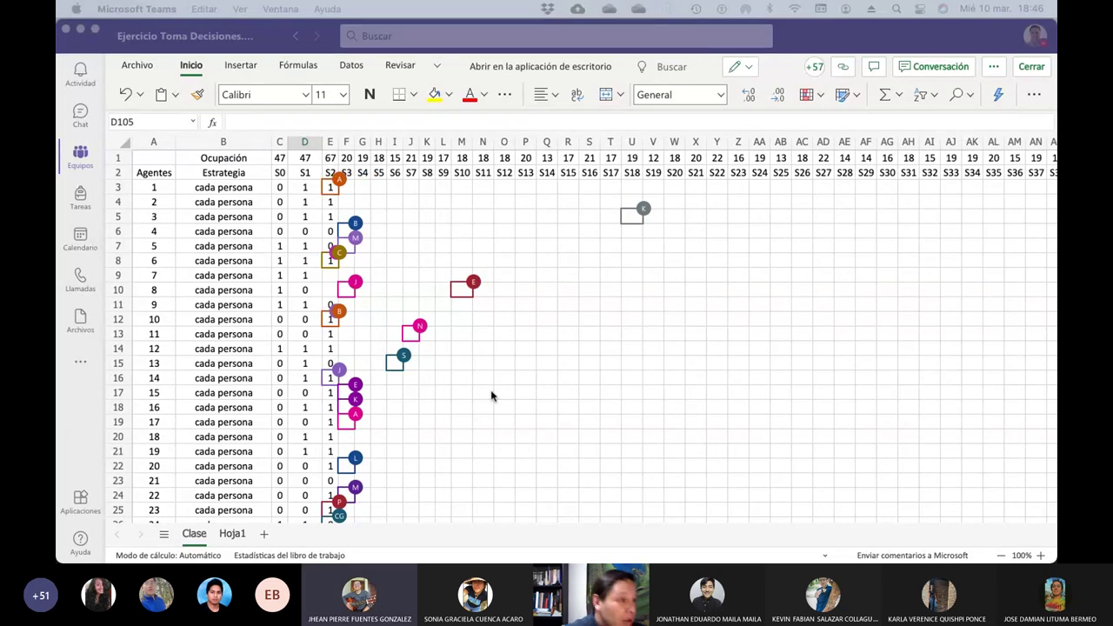
pyautogui.click(279, 188)
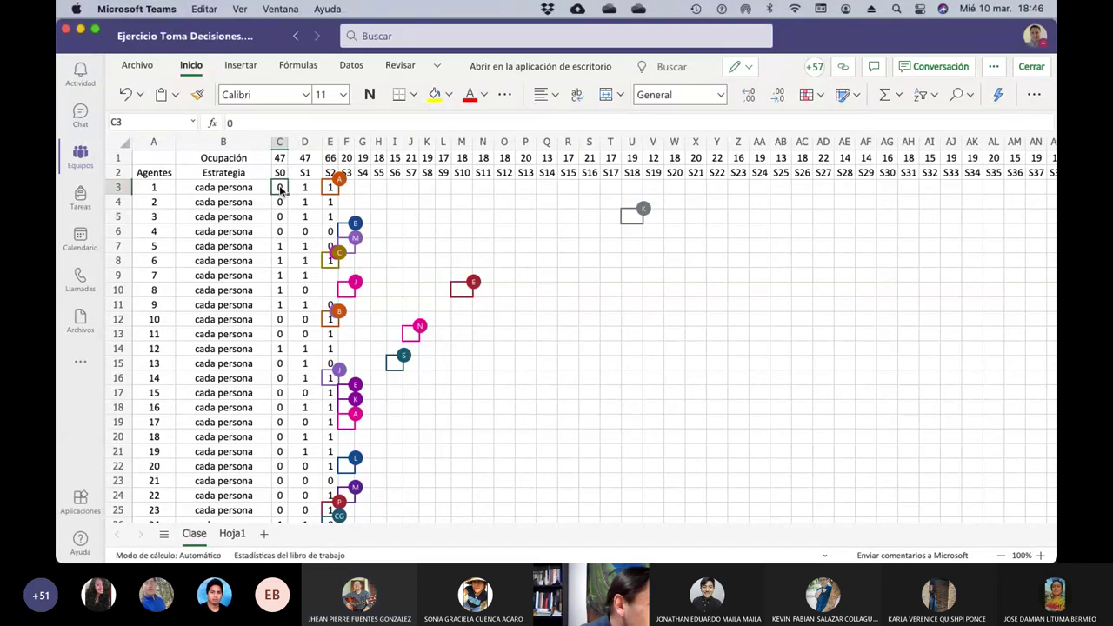
pyautogui.click(305, 188)
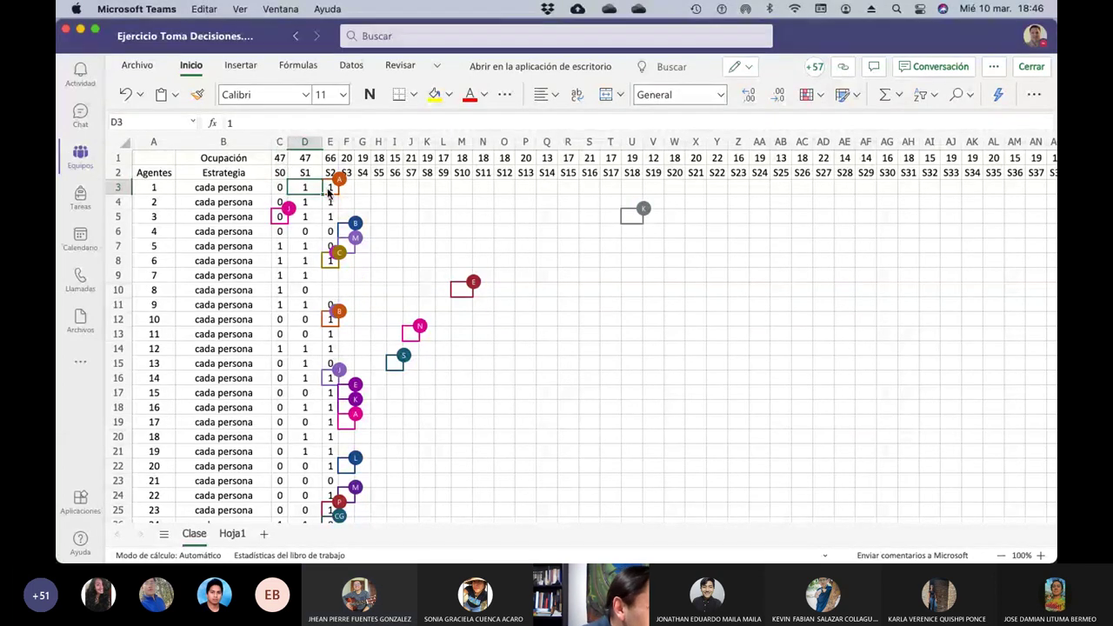
pyautogui.click(330, 191)
pyautogui.click(329, 203)
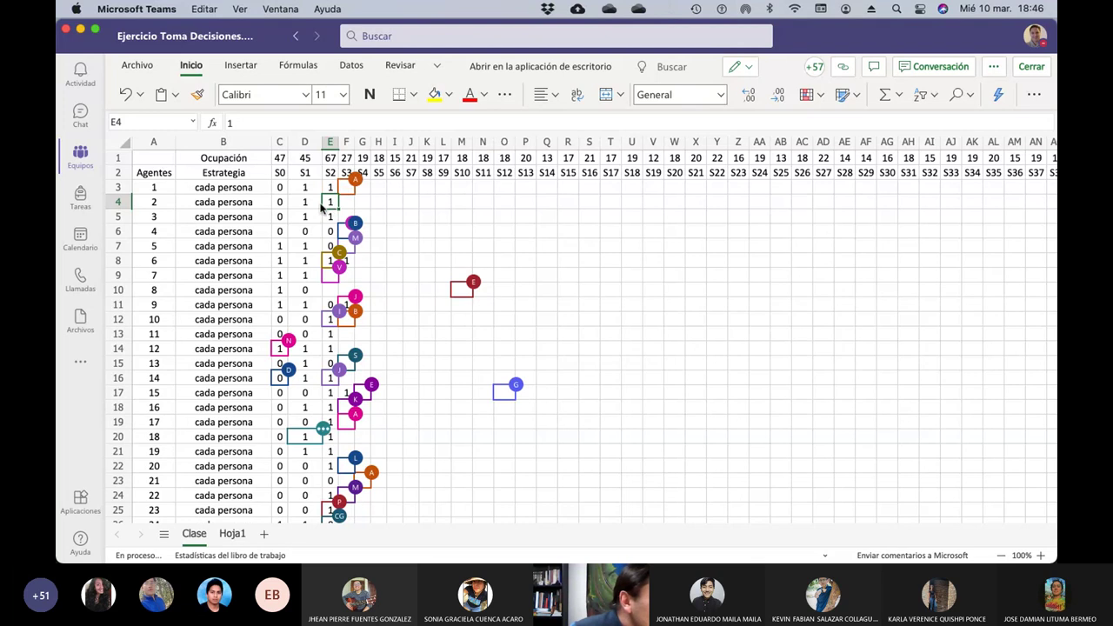
pyautogui.click(350, 206)
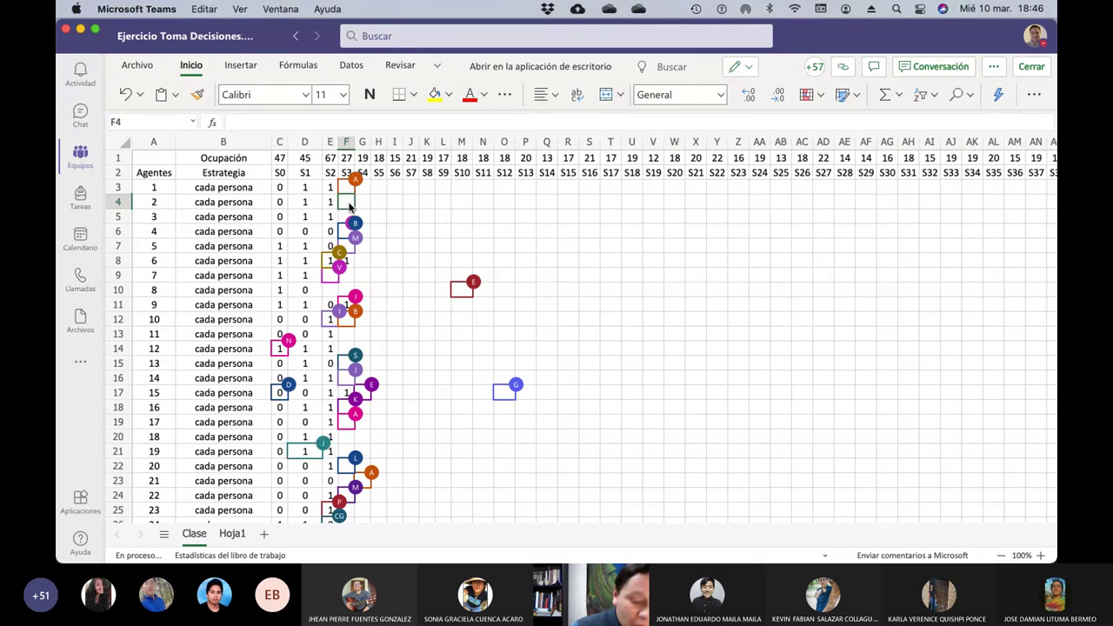
pyautogui.write('0')
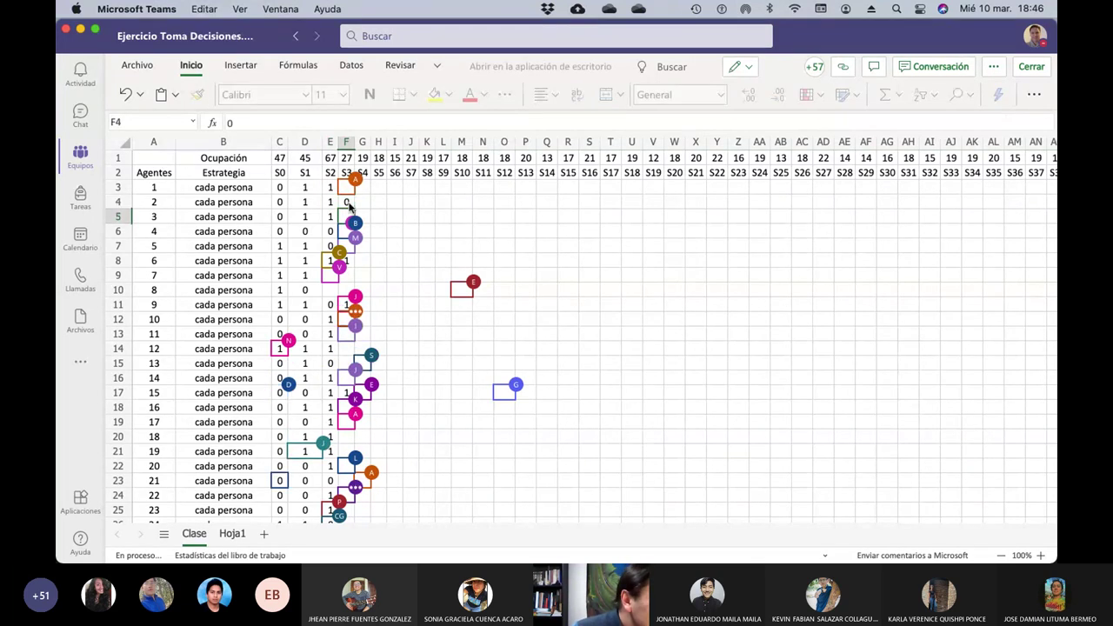
pyautogui.press('Tab')
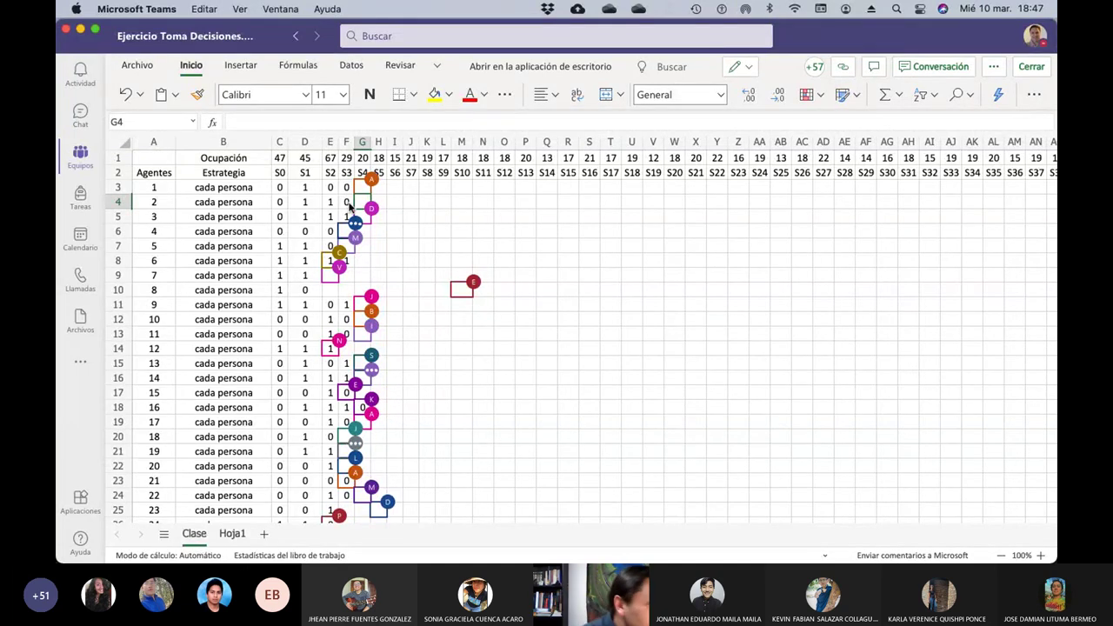
# Fill the blank S2 decisions of agents 7 and 8 in E9 and E10 with 0
pyautogui.click(327, 278)
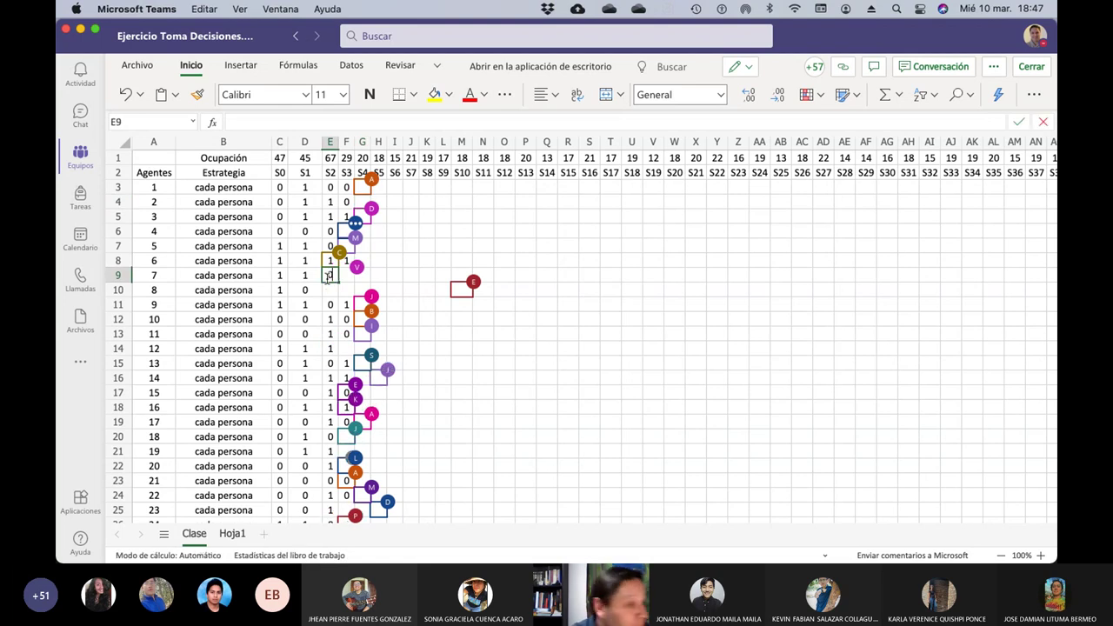
pyautogui.press('Return')
pyautogui.write('0')
pyautogui.press('Return')
# Find the next blank S2 decision, agent 30's in E32, and fill it with 0
pyautogui.press('Return')
pyautogui.press('Return')
pyautogui.press('Return')
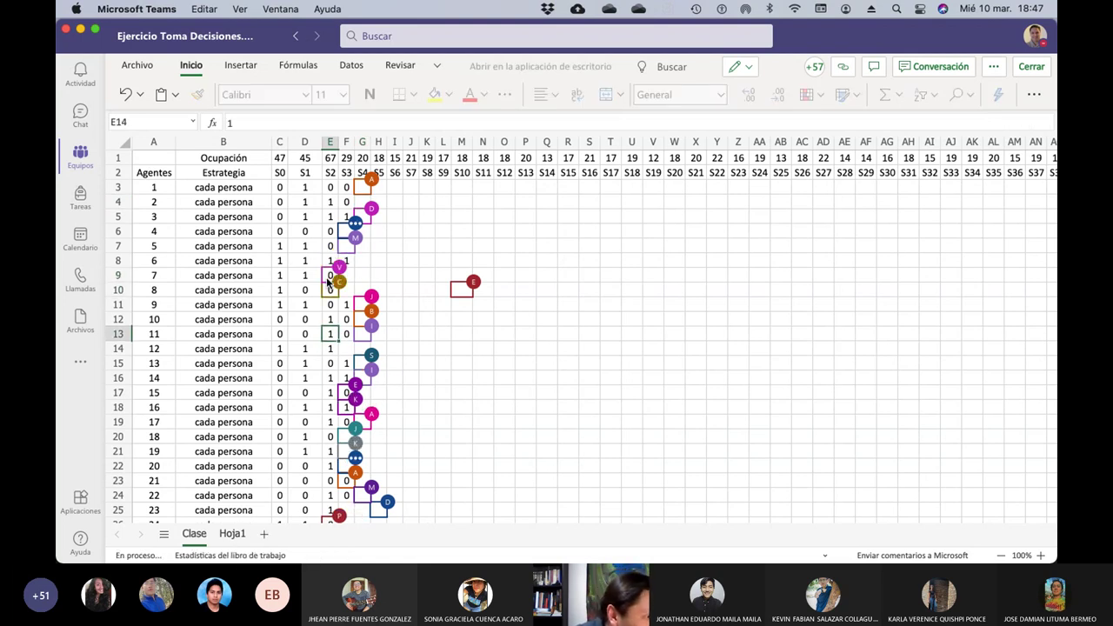
pyautogui.press('Return')
pyautogui.press('Return')
pyautogui.press('Return')
pyautogui.press('Return')
pyautogui.press('Return')
pyautogui.press('Return')
pyautogui.press('Return')
pyautogui.press('Return')
pyautogui.press('Return')
pyautogui.press('Return')
pyautogui.press('Return')
pyautogui.press('Return')
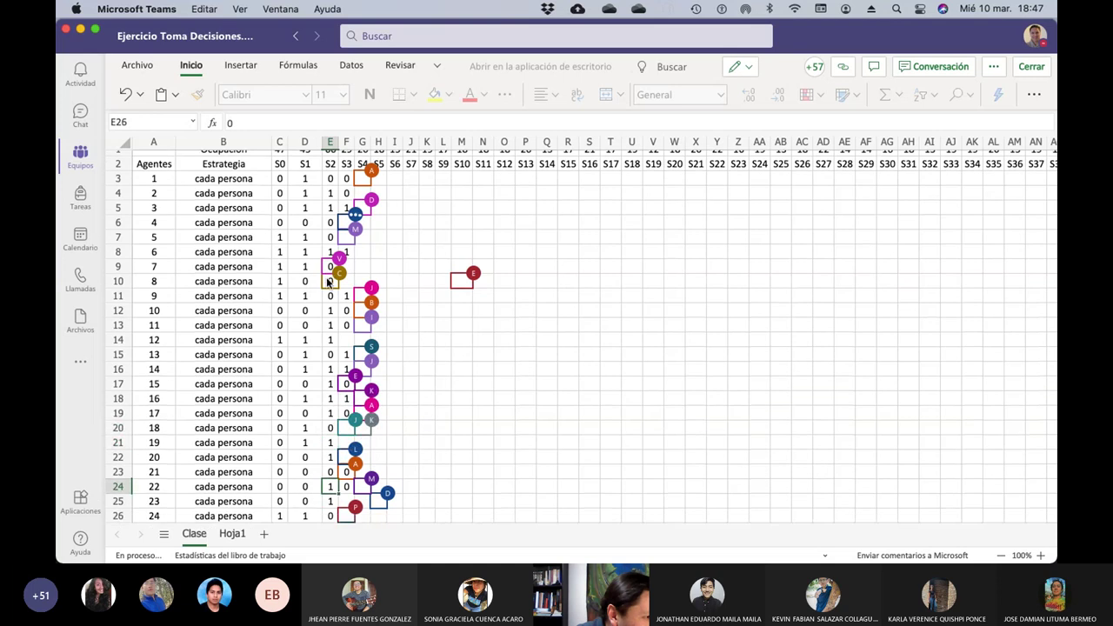
pyautogui.press('Return')
pyautogui.press('Return')
pyautogui.press('Return')
pyautogui.press('Return')
pyautogui.press('Return')
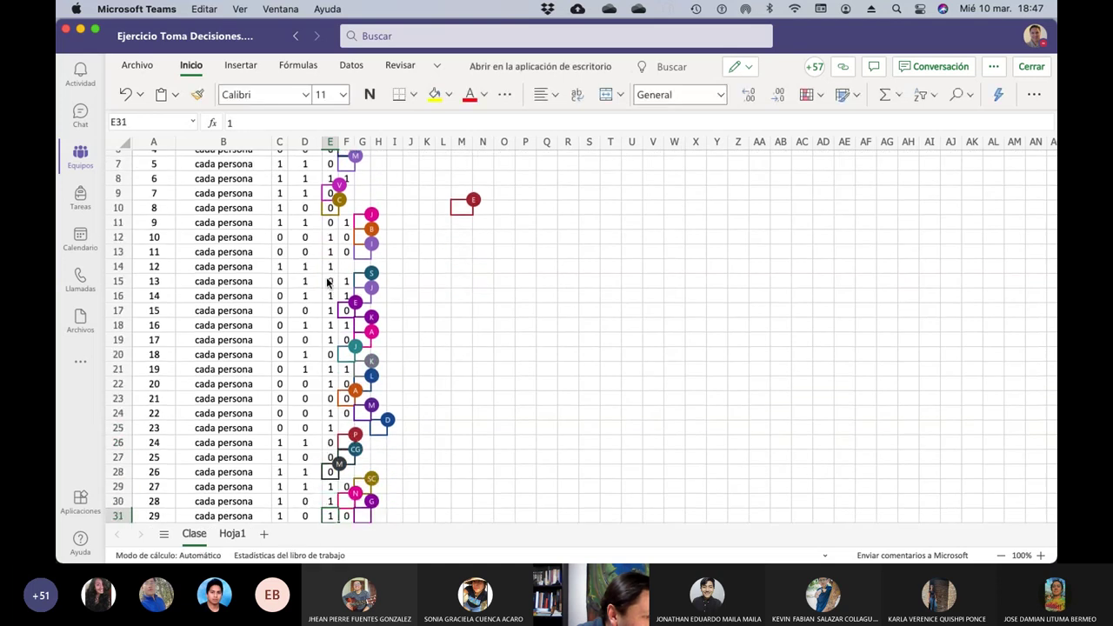
pyautogui.press('Return')
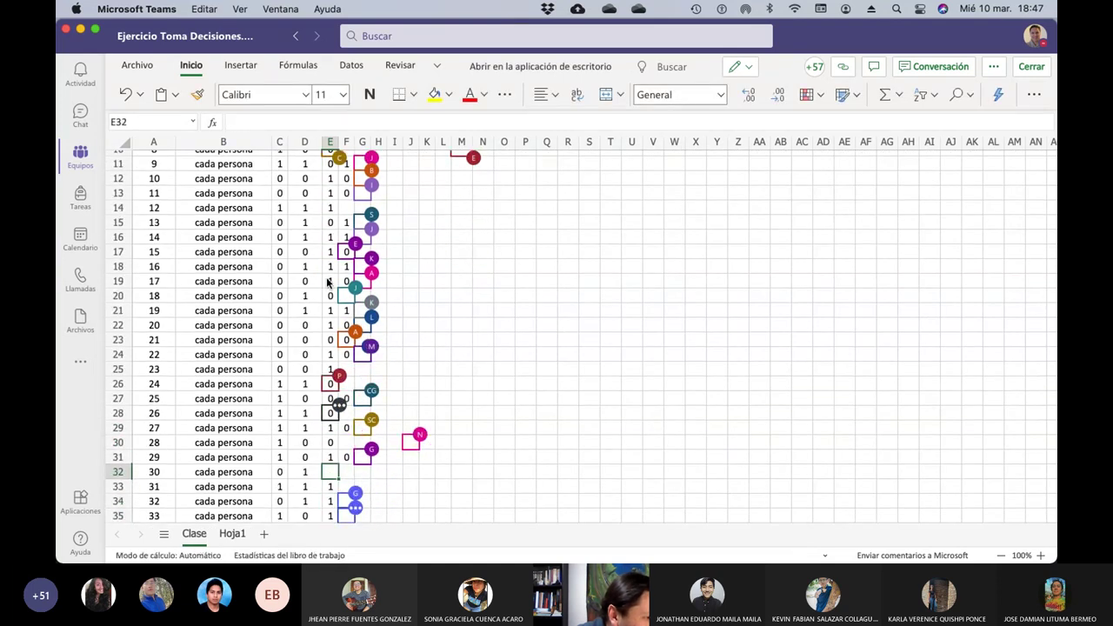
pyautogui.write('0')
pyautogui.press('Return')
# Continue down the S2 column and fill agent 47's blank decision in E49 with 0
pyautogui.press('Return')
pyautogui.press('Return')
pyautogui.press('Return')
pyautogui.press('Return')
pyautogui.press('Return')
pyautogui.press('Return')
pyautogui.press('Return')
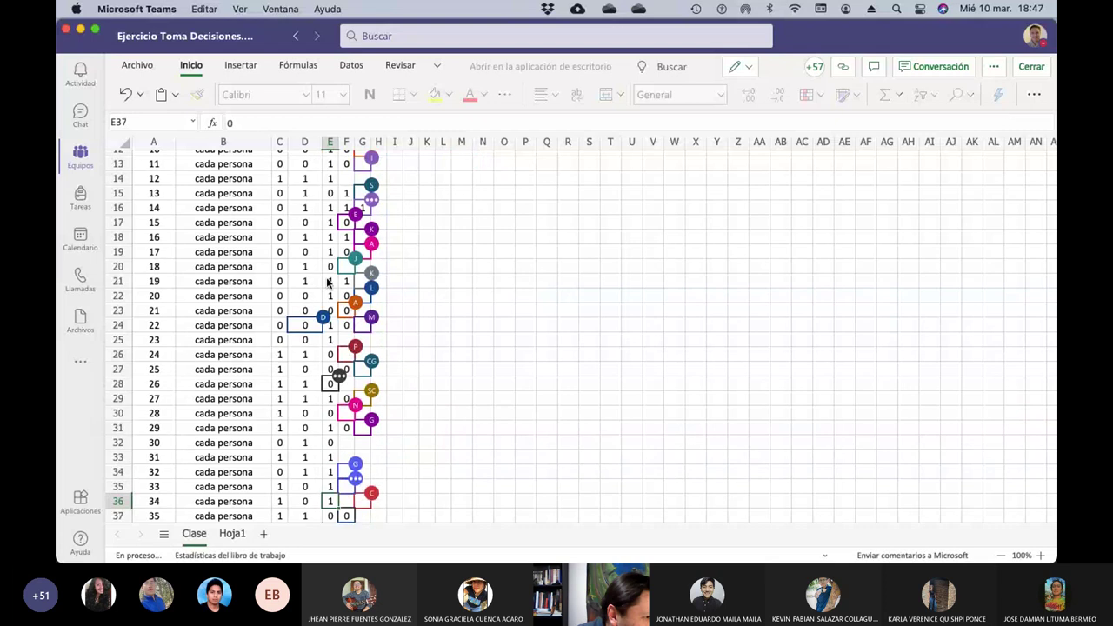
pyautogui.press('Return')
pyautogui.press('Return')
pyautogui.press('Return')
pyautogui.press('Return')
pyautogui.press('Return')
pyautogui.press('Return')
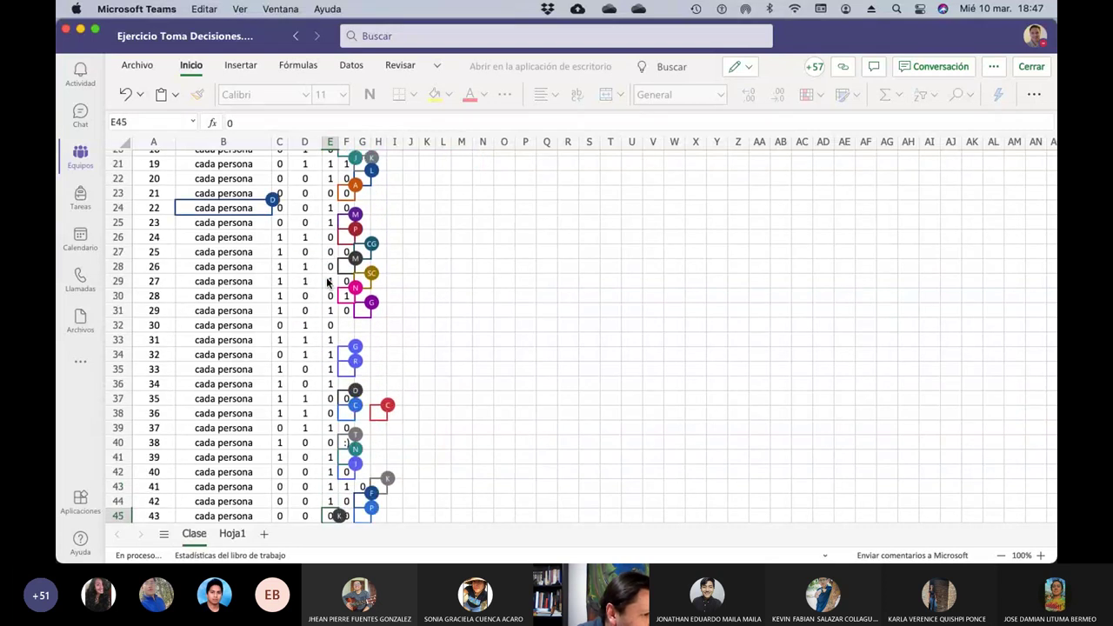
pyautogui.press('Return')
pyautogui.press('Return')
pyautogui.press('Return')
pyautogui.press('Return')
pyautogui.press('Return')
pyautogui.press('Return')
pyautogui.press('Return')
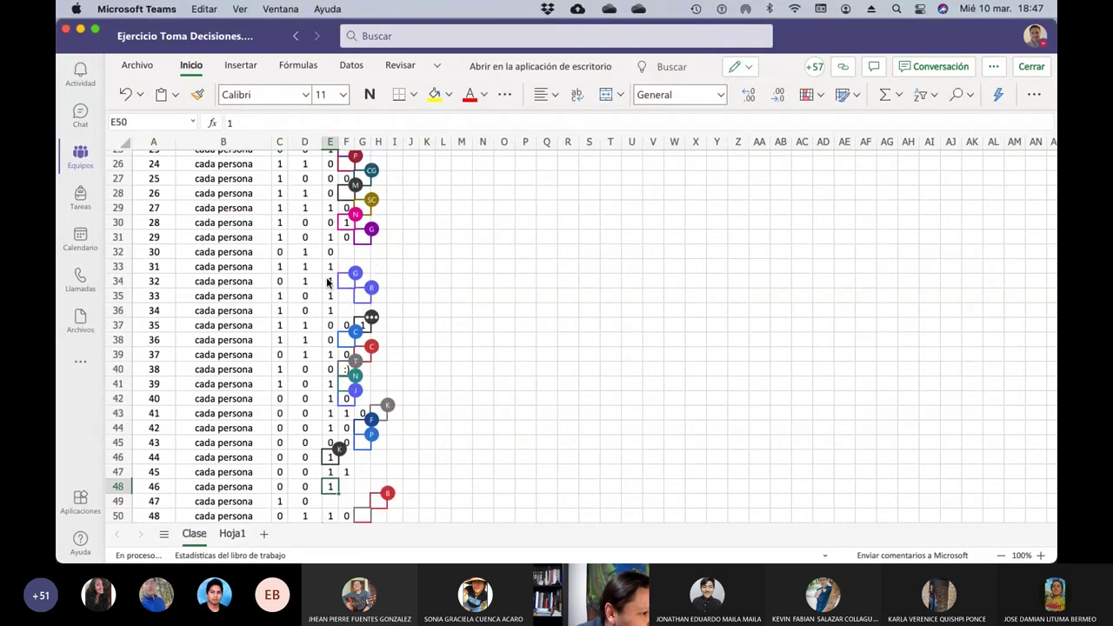
pyautogui.press('Up')
pyautogui.press('Up')
pyautogui.press('Up')
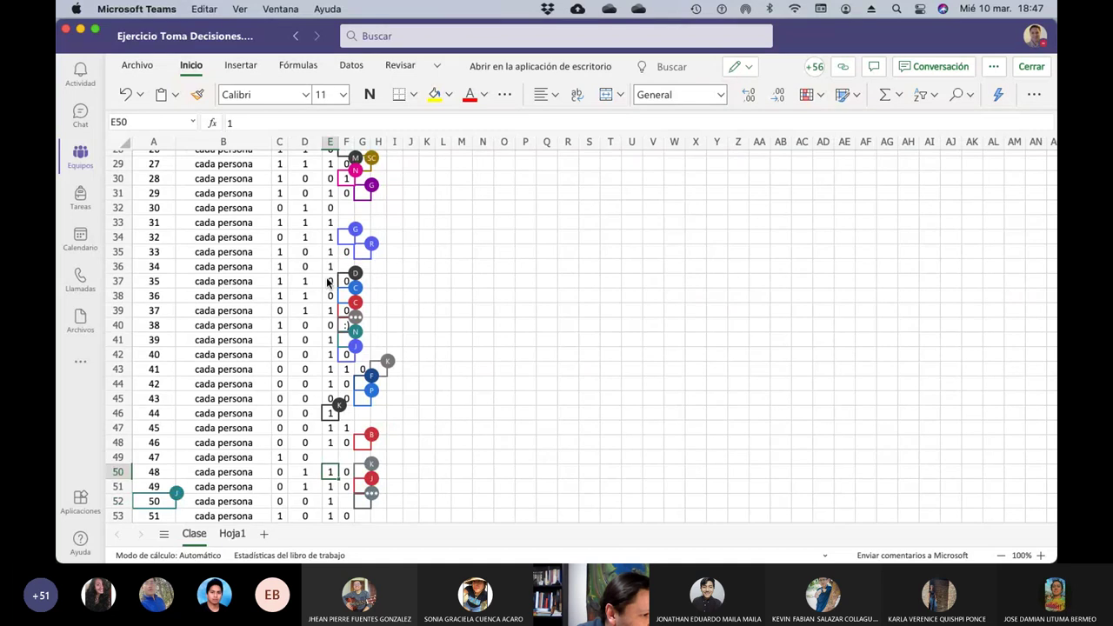
pyautogui.press('Up')
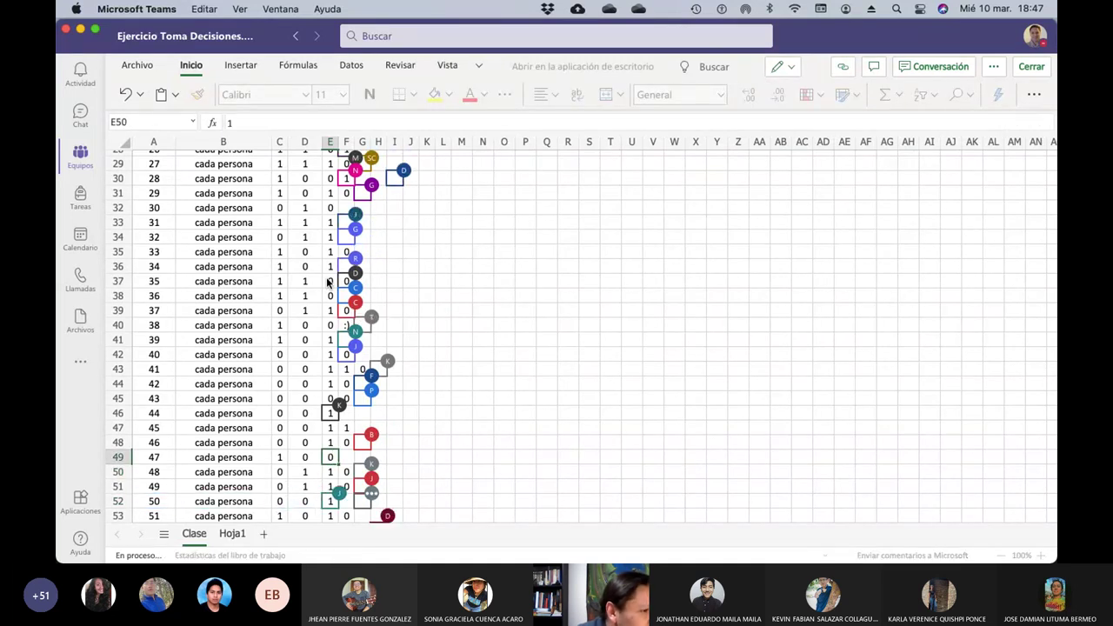
# Check the remaining class agents' S2 decisions below row 49 for blank cells
pyautogui.press('Down')
pyautogui.press('Down')
pyautogui.press('Down')
pyautogui.press('Down')
pyautogui.press('Down')
pyautogui.press('Down')
pyautogui.press('Down')
pyautogui.press('Down')
pyautogui.press('Down')
pyautogui.press('Down')
pyautogui.press('Down')
pyautogui.press('Down')
pyautogui.press('Down')
pyautogui.press('Down')
pyautogui.press('Down')
pyautogui.press('Down')
pyautogui.press('Down')
pyautogui.press('Down')
pyautogui.press('Down')
pyautogui.press('Down')
pyautogui.press('Down')
pyautogui.press('Down')
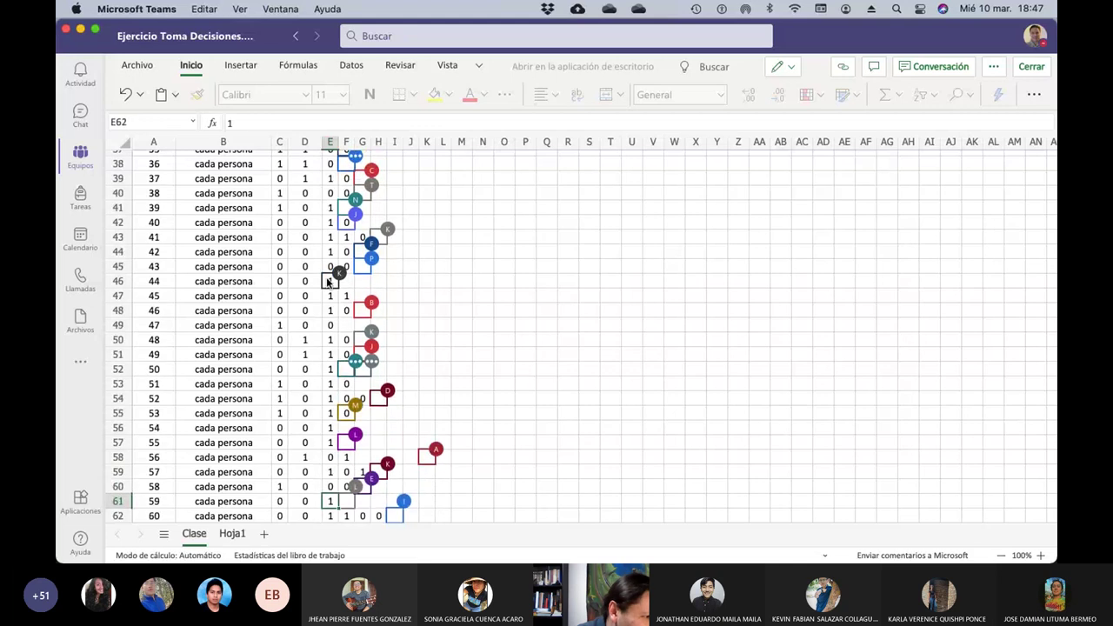
pyautogui.press('Down')
pyautogui.press('Down')
pyautogui.press('Down')
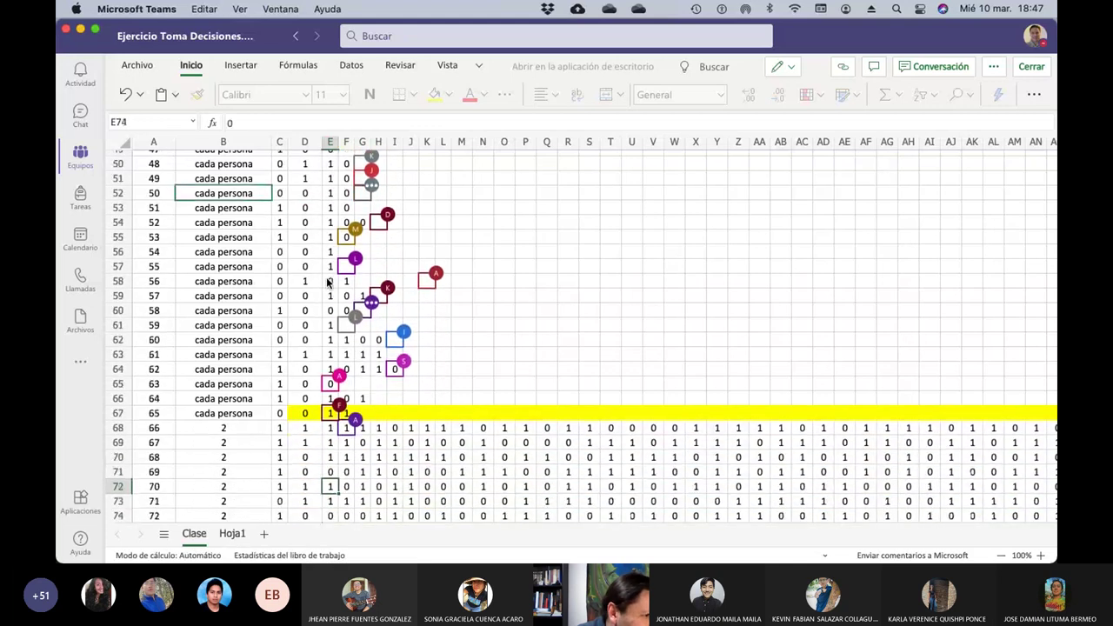
pyautogui.click(331, 252)
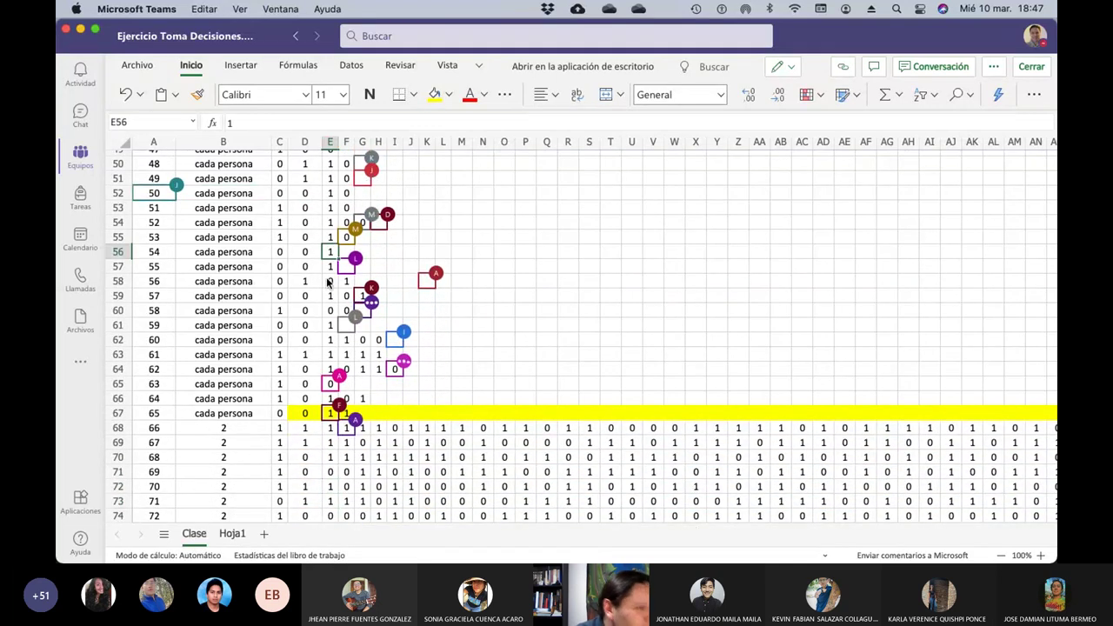
# Inspect the Ocupación sum formulas for S4 in G1 and S3 in F1
pyautogui.scroll(15, 434, 337)
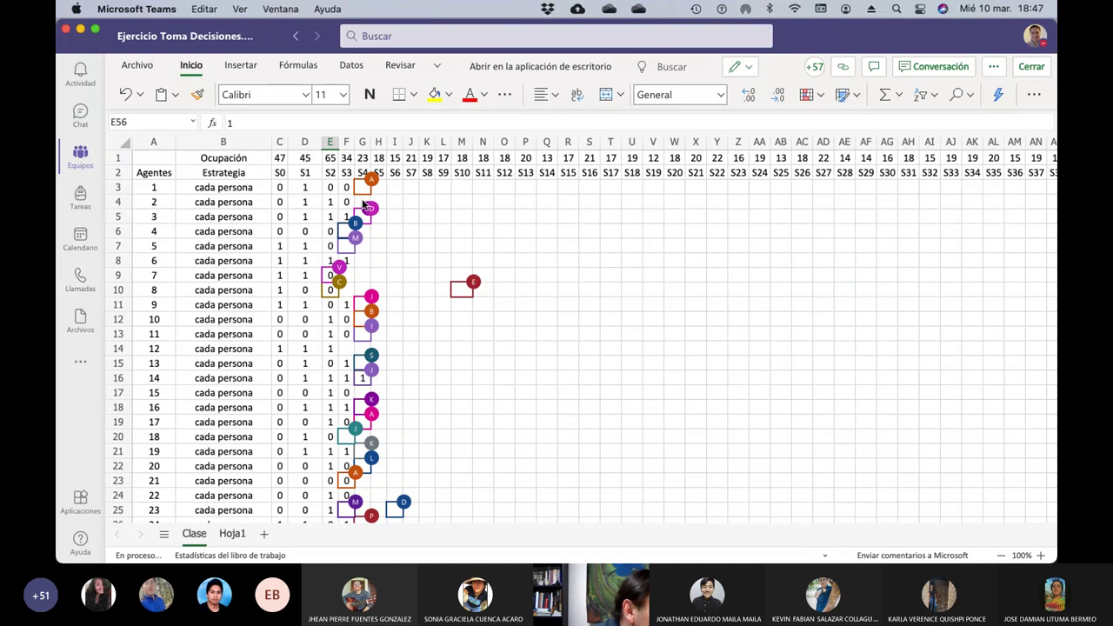
pyautogui.click(362, 203)
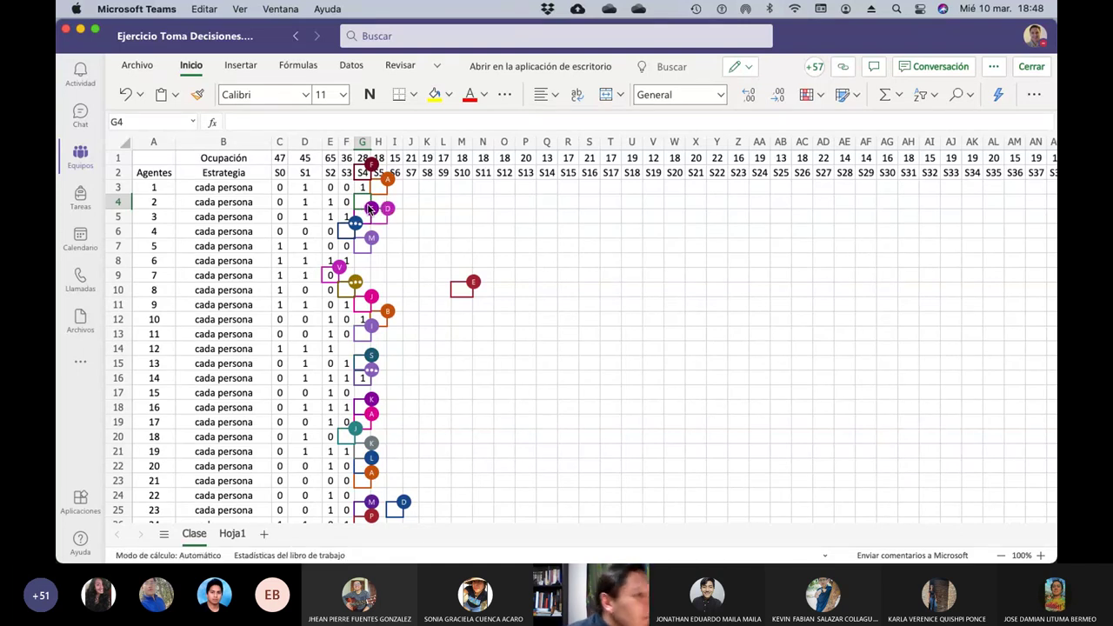
pyautogui.click(358, 164)
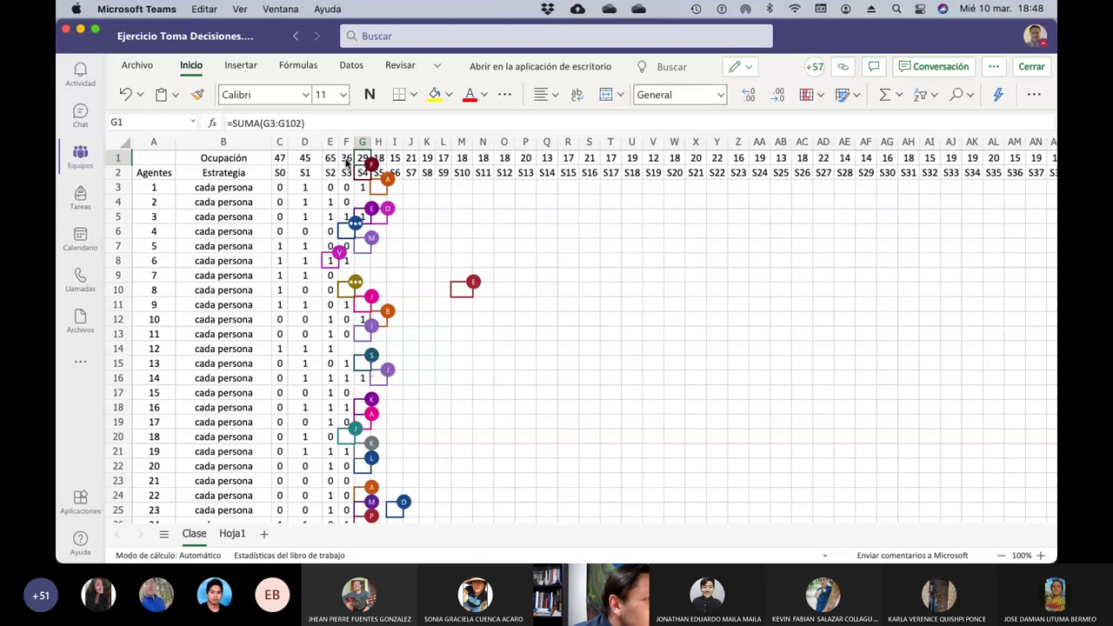
pyautogui.click(346, 162)
pyautogui.click(320, 124)
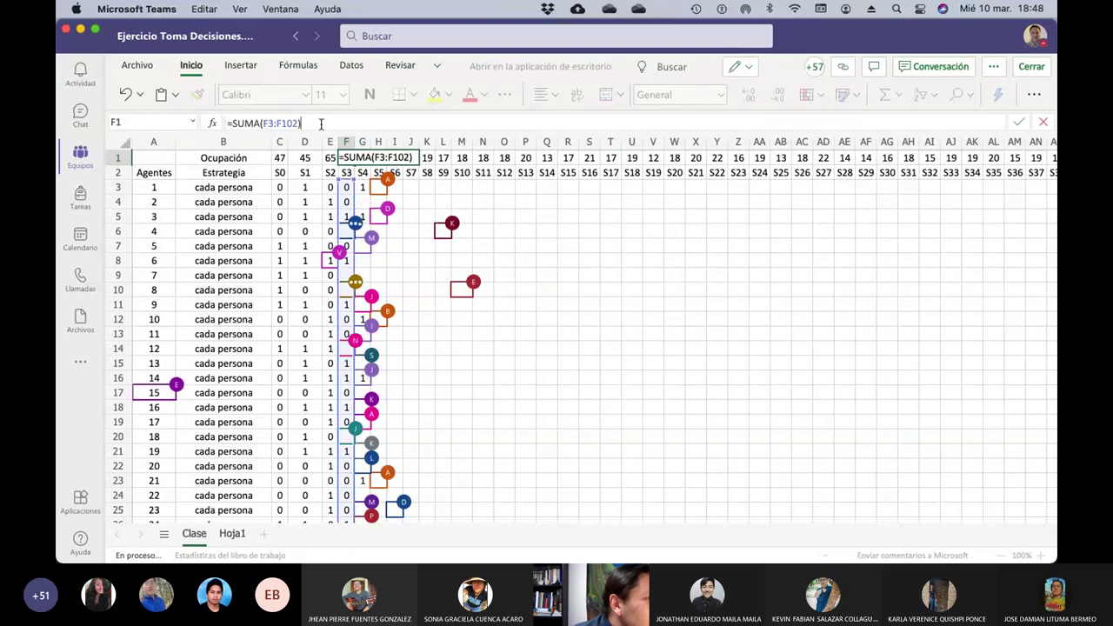
pyautogui.press('Return')
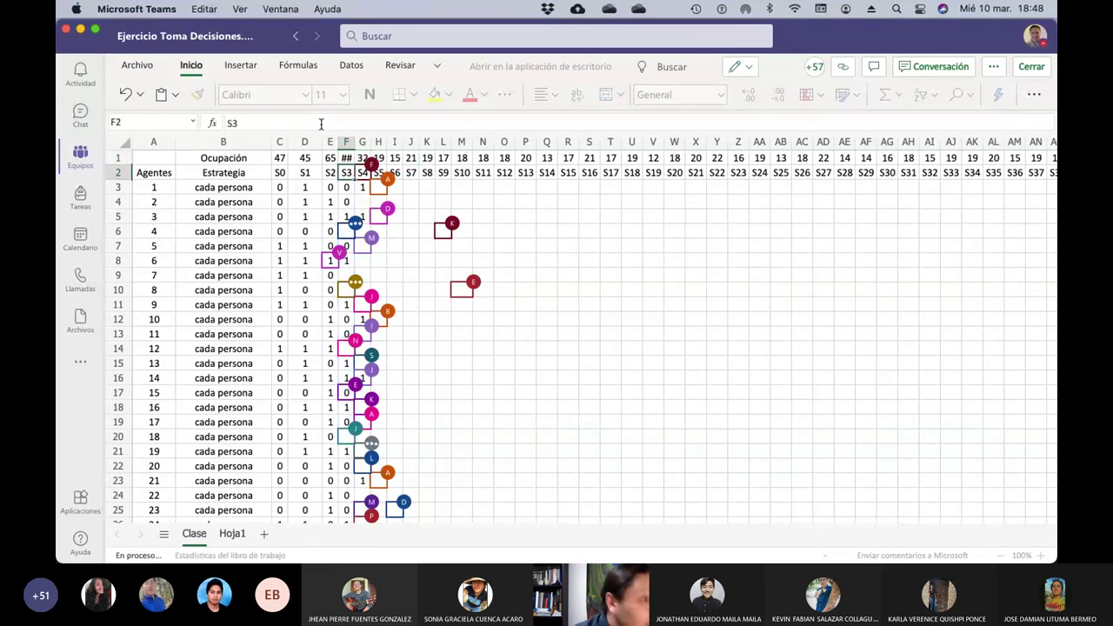
# Enter agent 2's S4 decision as 1 in G4
pyautogui.press('Down')
pyautogui.press('Down')
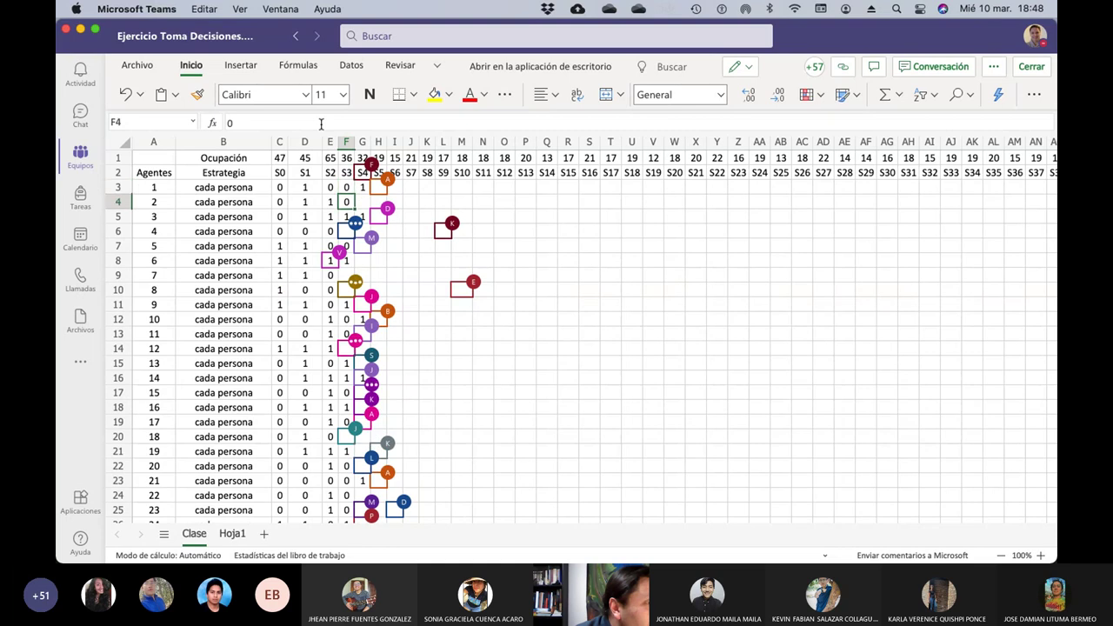
pyautogui.press('Right')
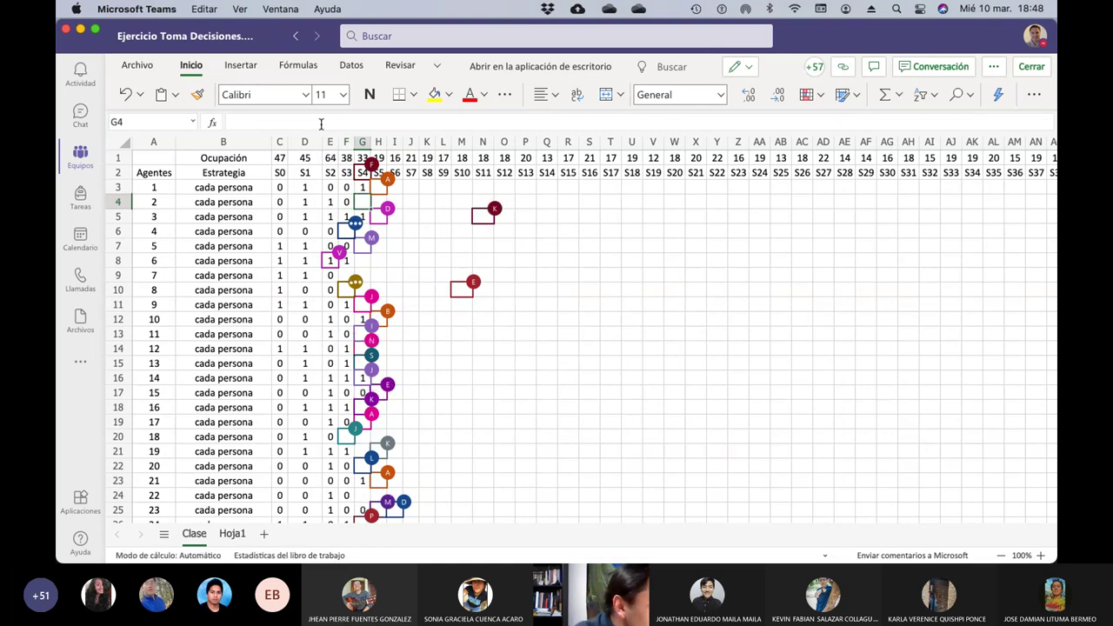
pyautogui.write('1')
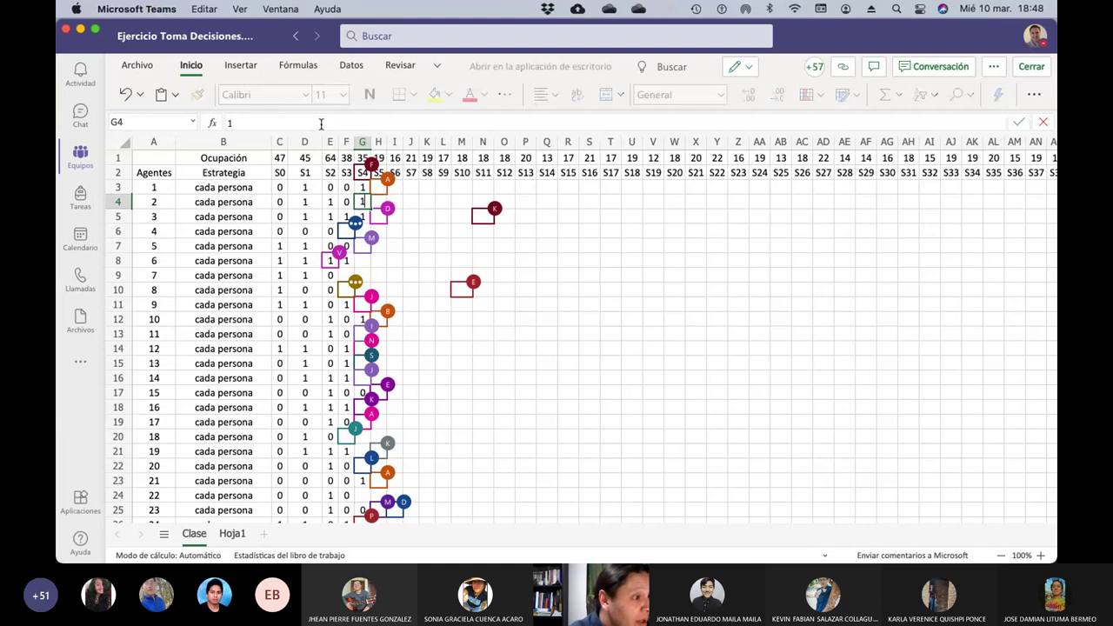
pyautogui.press('Return')
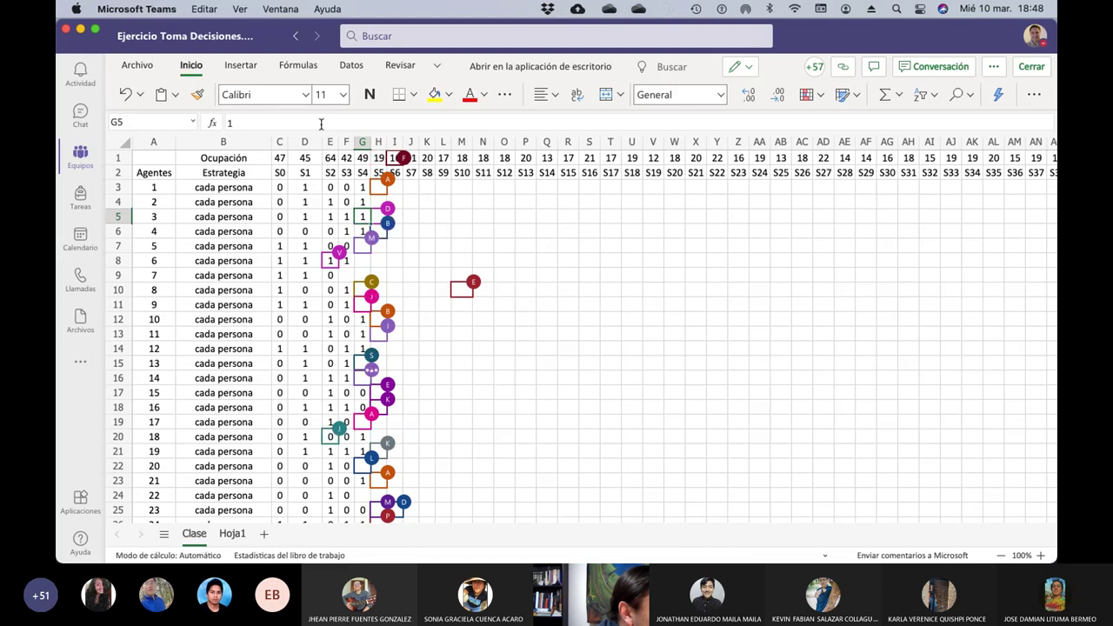
pyautogui.press('Up')
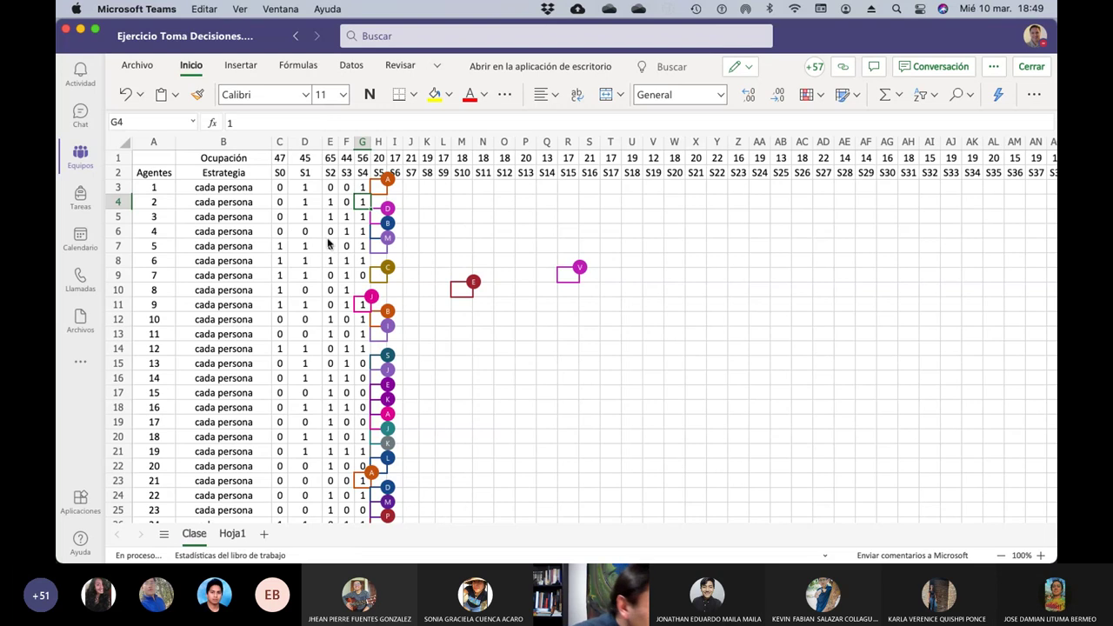
# Fill agent 8's blank S4 decision in G10 and agent 30's blank S3 and S4 decisions in F32:G32 with 0
pyautogui.doubleClick(363, 290)
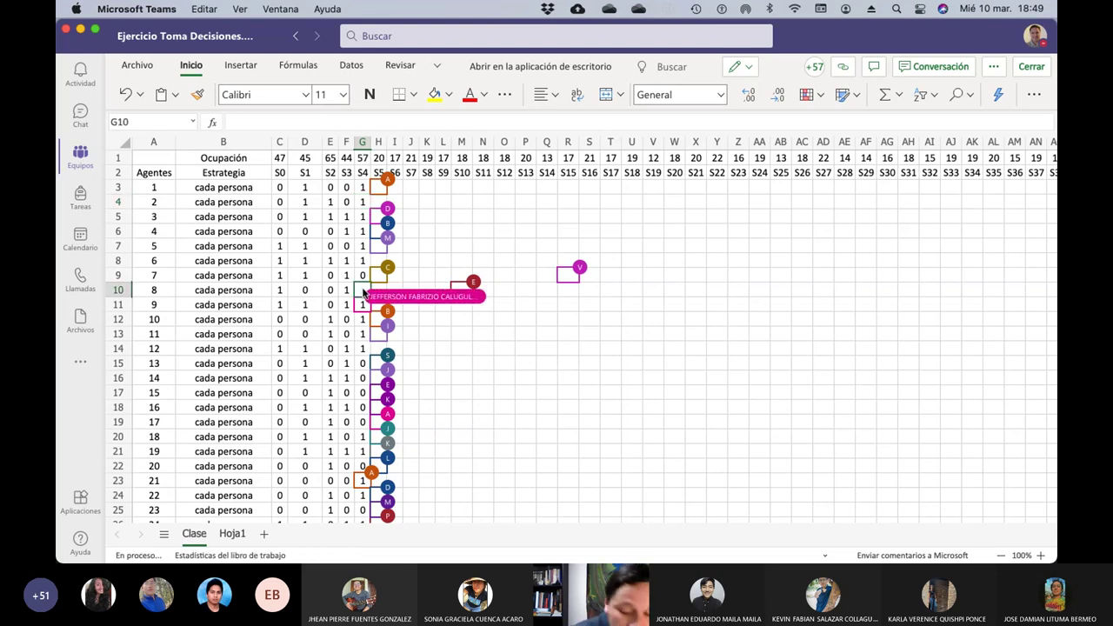
pyautogui.press('Return')
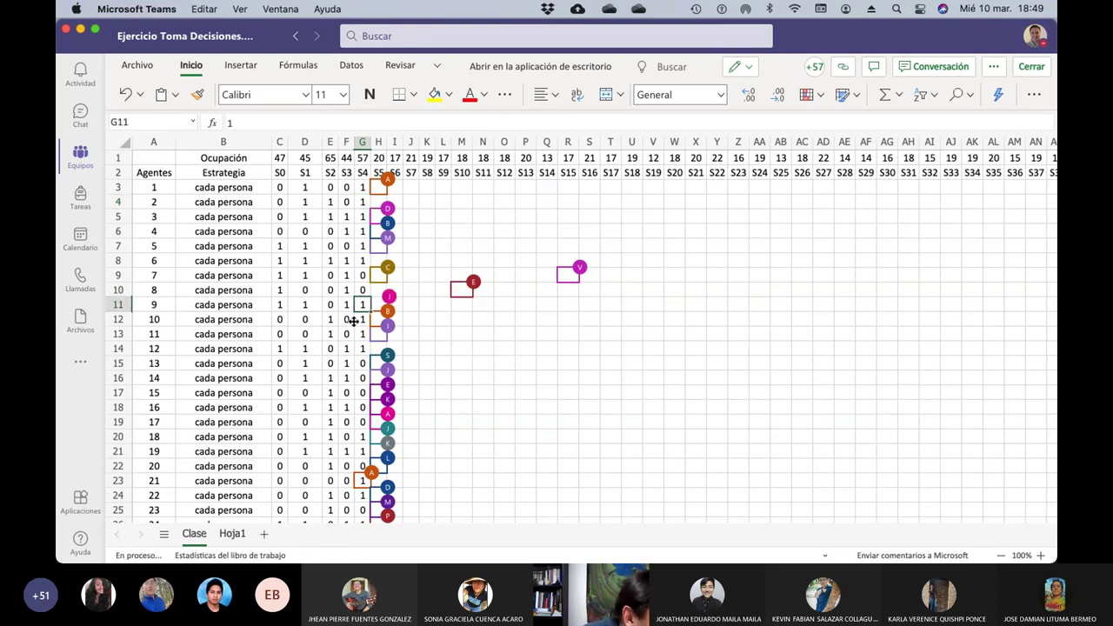
pyautogui.scroll(-3, 353, 323)
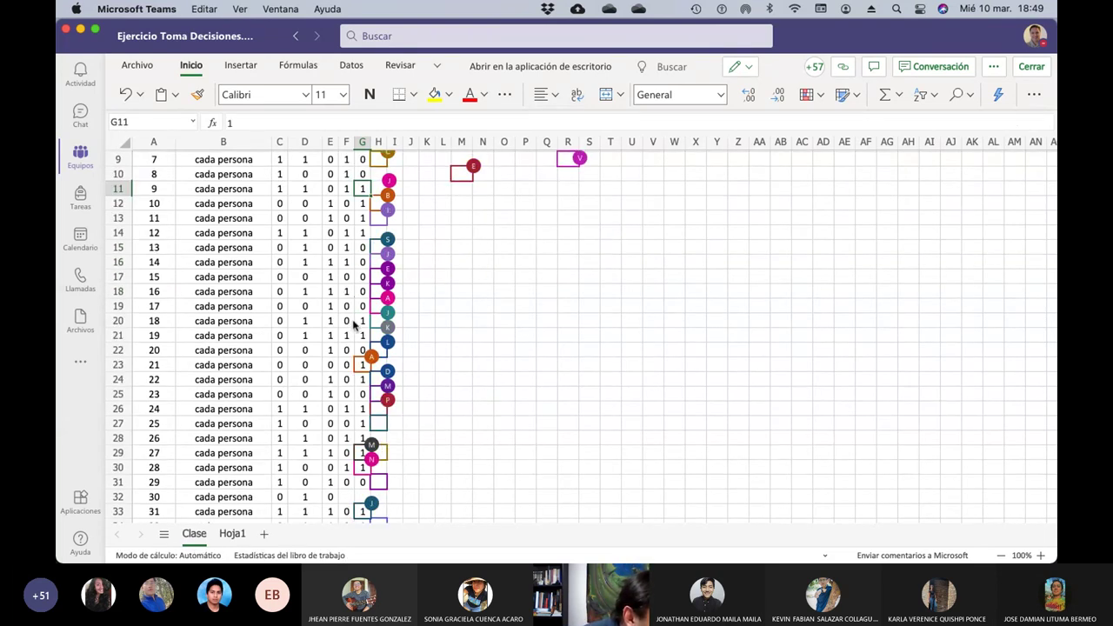
pyautogui.click(345, 499)
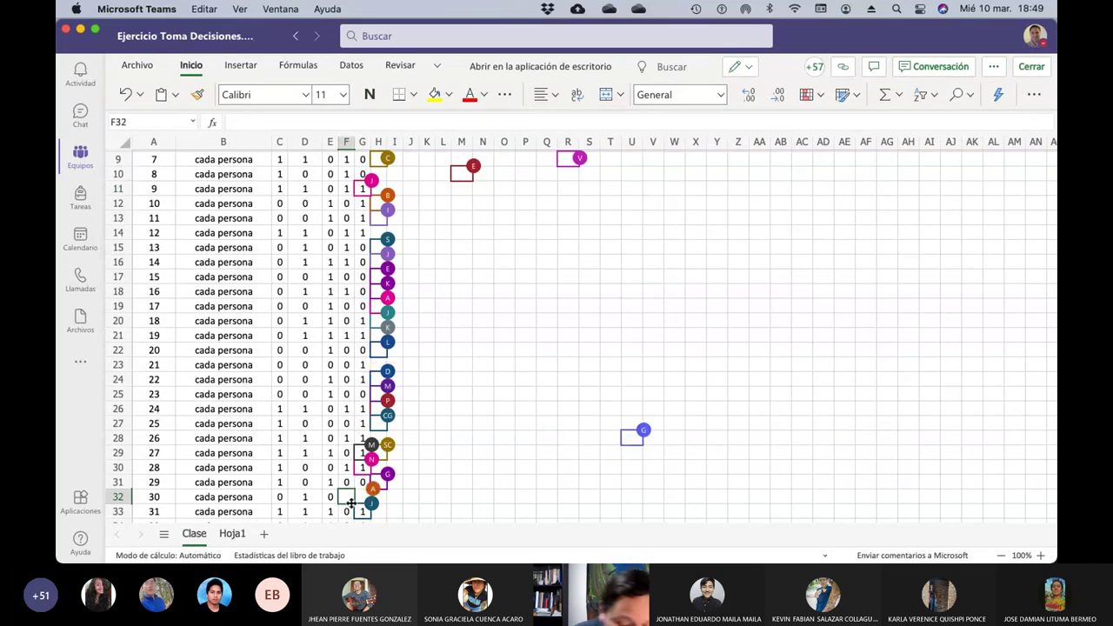
pyautogui.write('0')
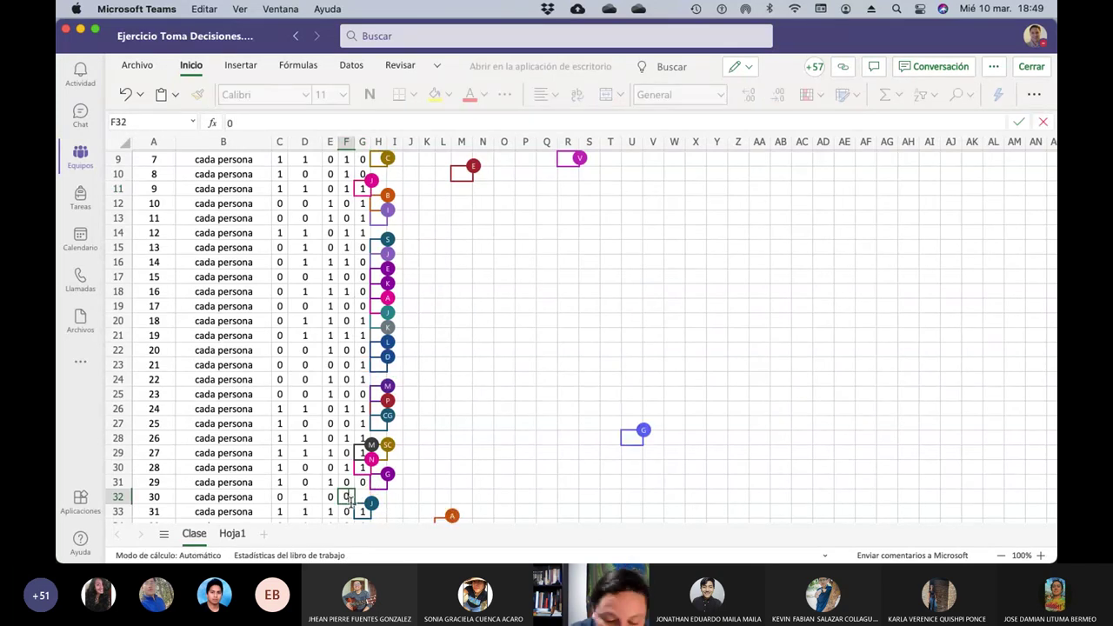
pyautogui.press('Tab')
pyautogui.press('Tab')
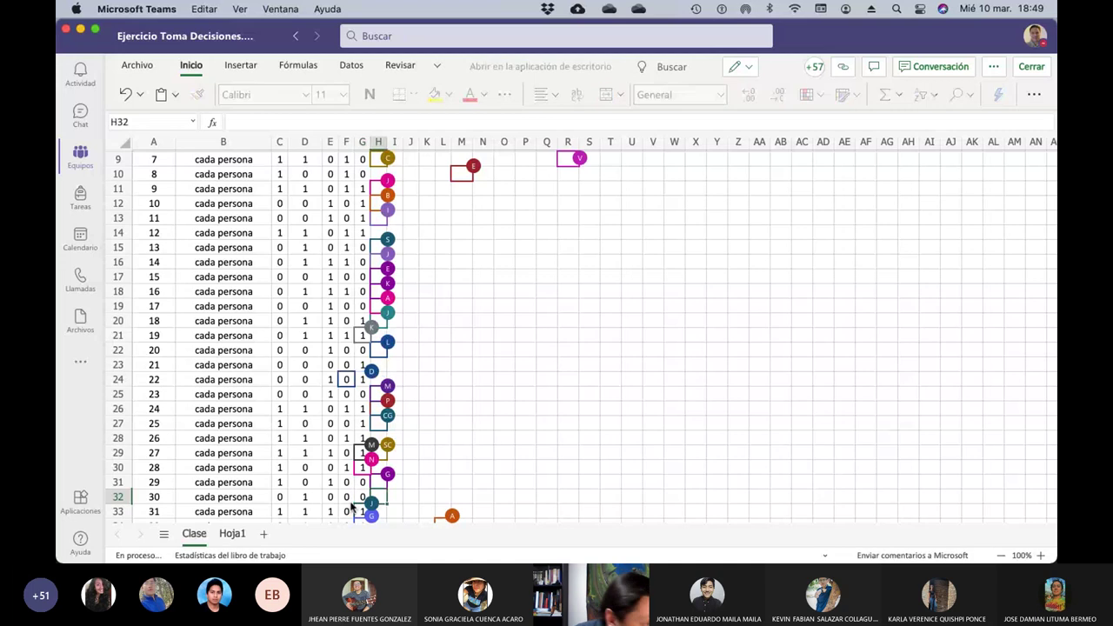
# Fill the blank S4 decisions of agent 33 in G35 and agent 44 in G46 with 0
pyautogui.scroll(-3, 351, 435)
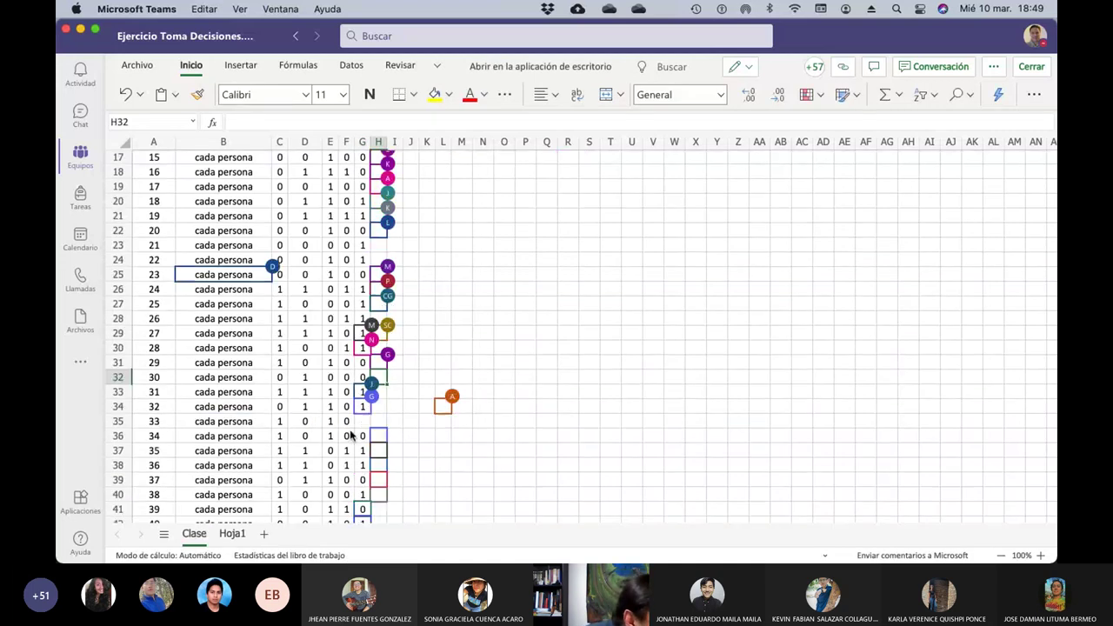
pyautogui.scroll(-1, 354, 418)
pyautogui.click(362, 396)
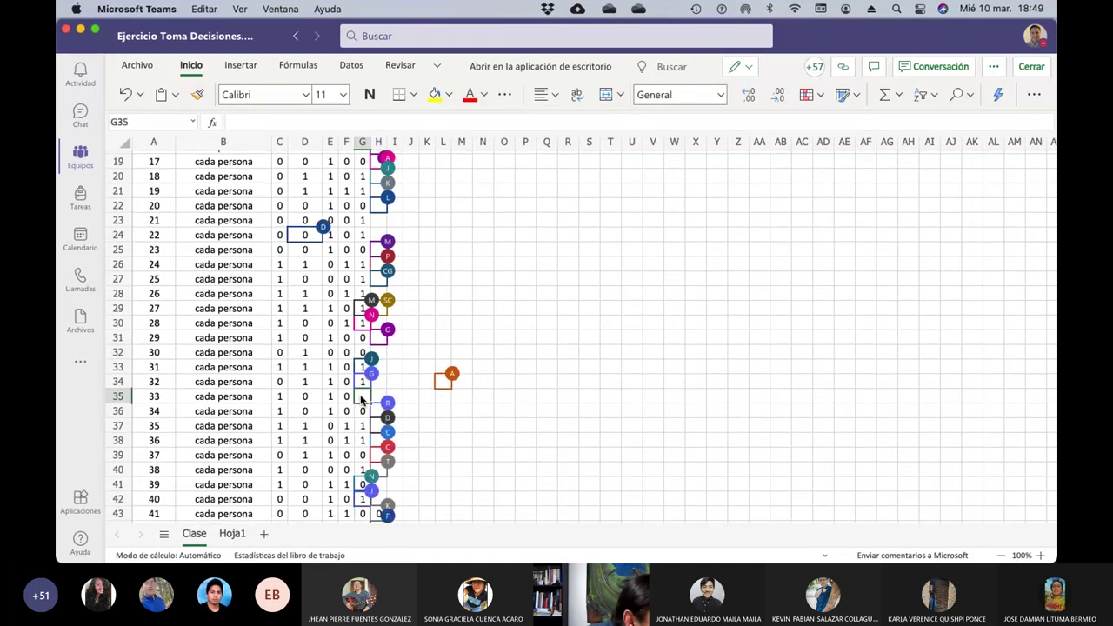
pyautogui.write('0')
pyautogui.press('Return')
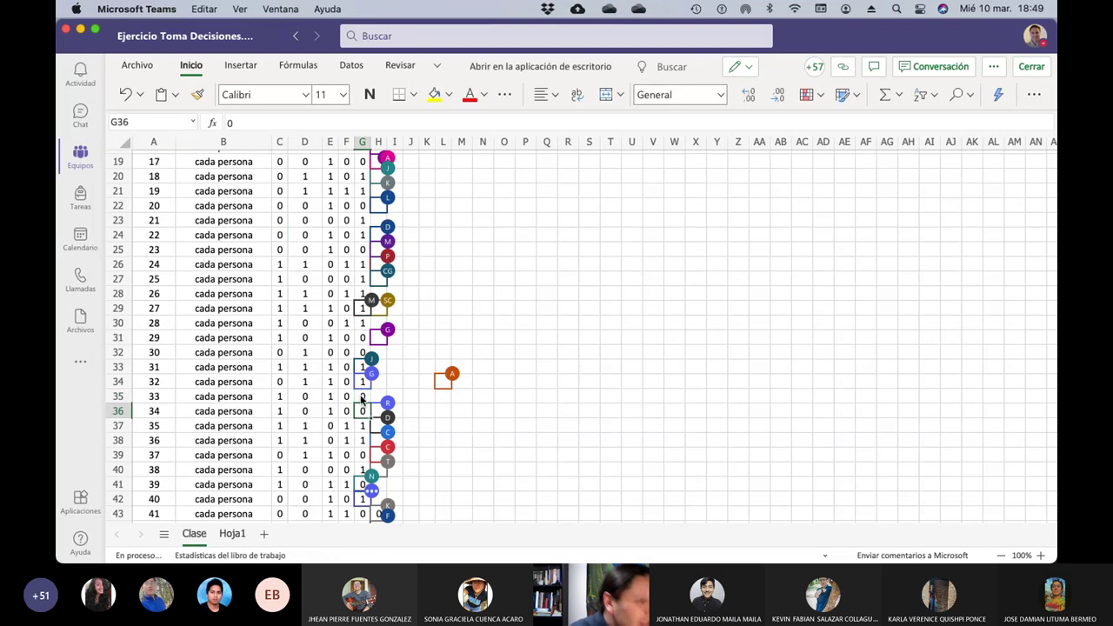
pyautogui.scroll(-4, 336, 431)
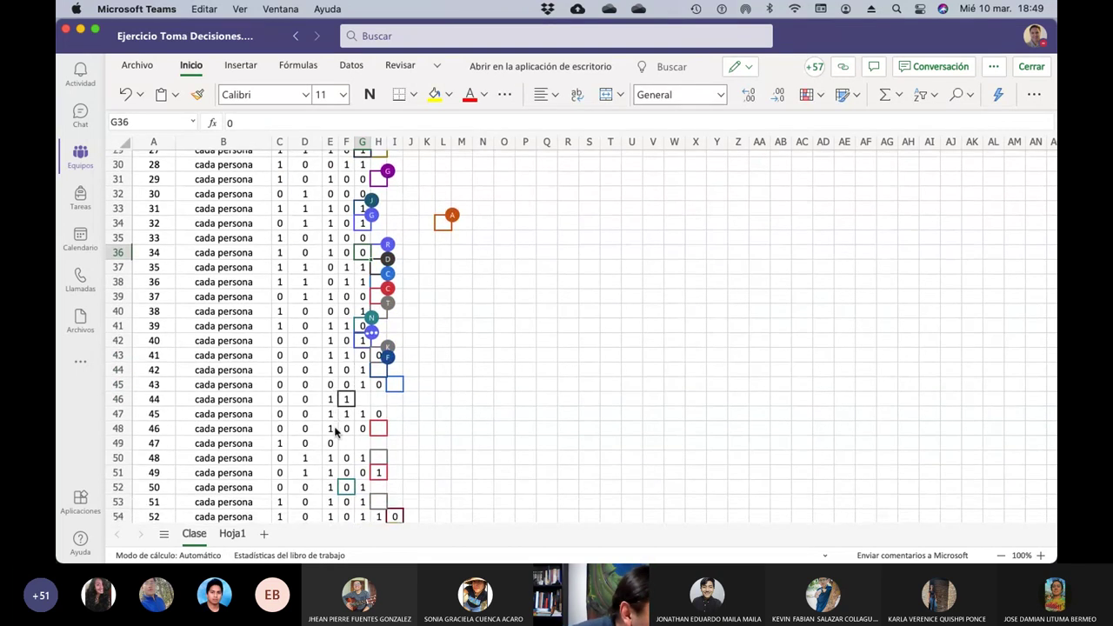
pyautogui.click(369, 401)
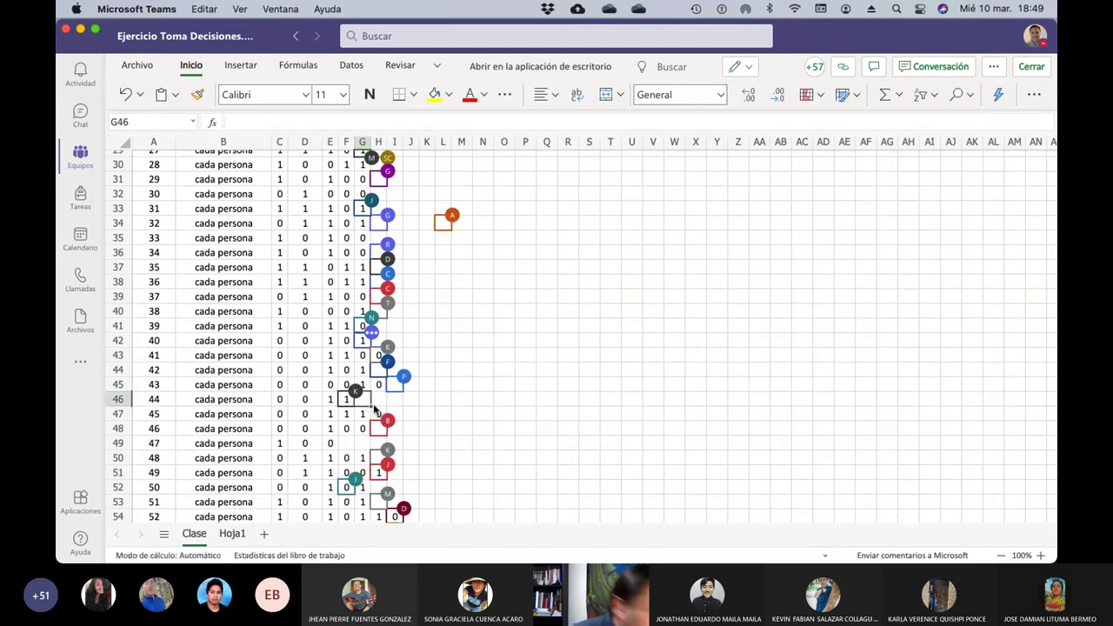
pyautogui.write('0')
pyautogui.press('Return')
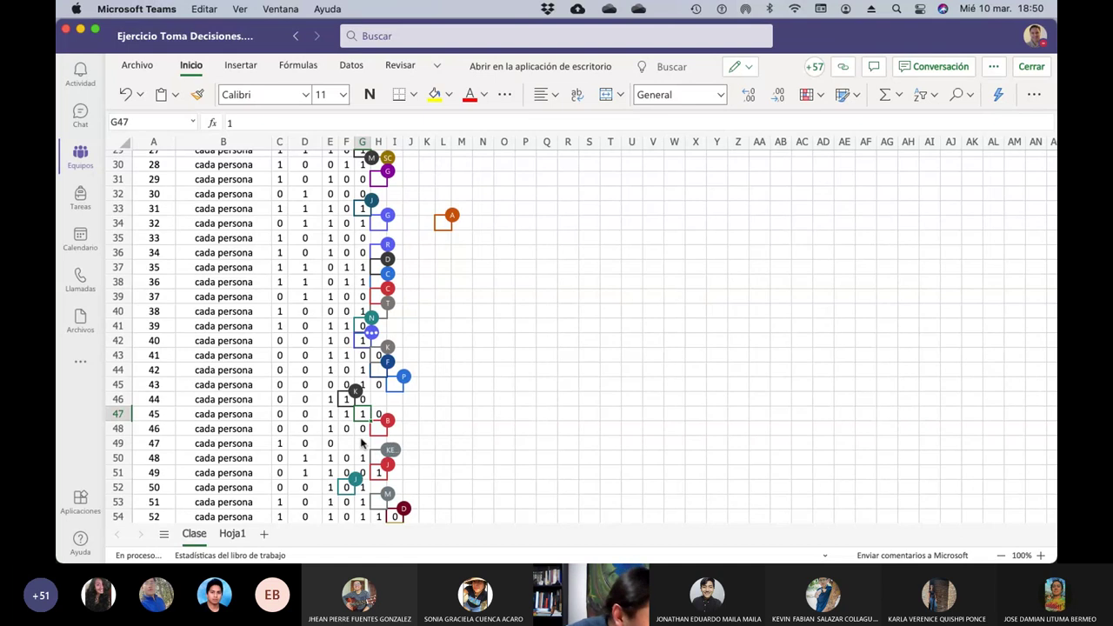
# Fill agent 47's blank S3 and S4 decisions in F49:G49 with 0
pyautogui.click(350, 446)
pyautogui.write('0')
pyautogui.press('Tab')
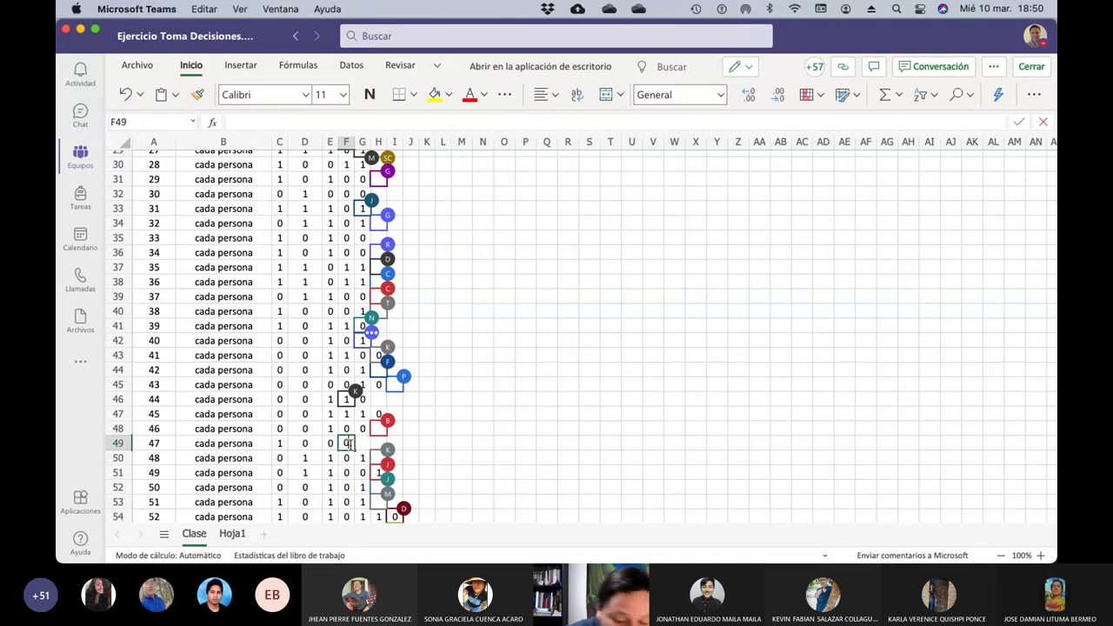
pyautogui.write('0')
pyautogui.press('Tab')
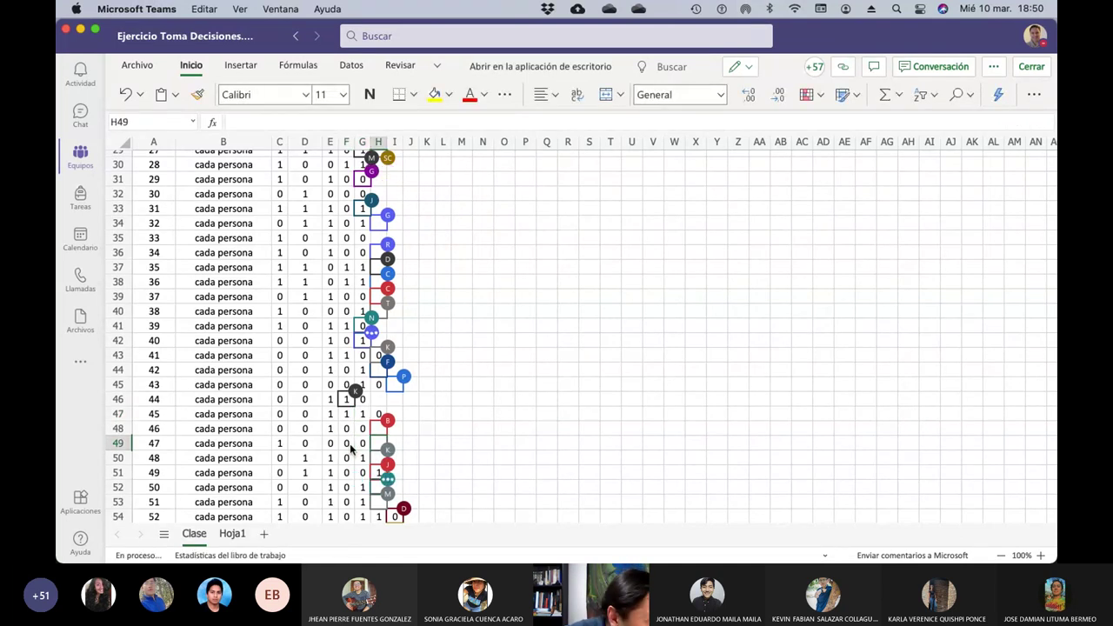
# Find agent 54's blank S3 and S4 decisions in F56:G56 and fill both with 0
pyautogui.hotkey('ctrl', 'Down')
pyautogui.scroll(-3, 346, 451)
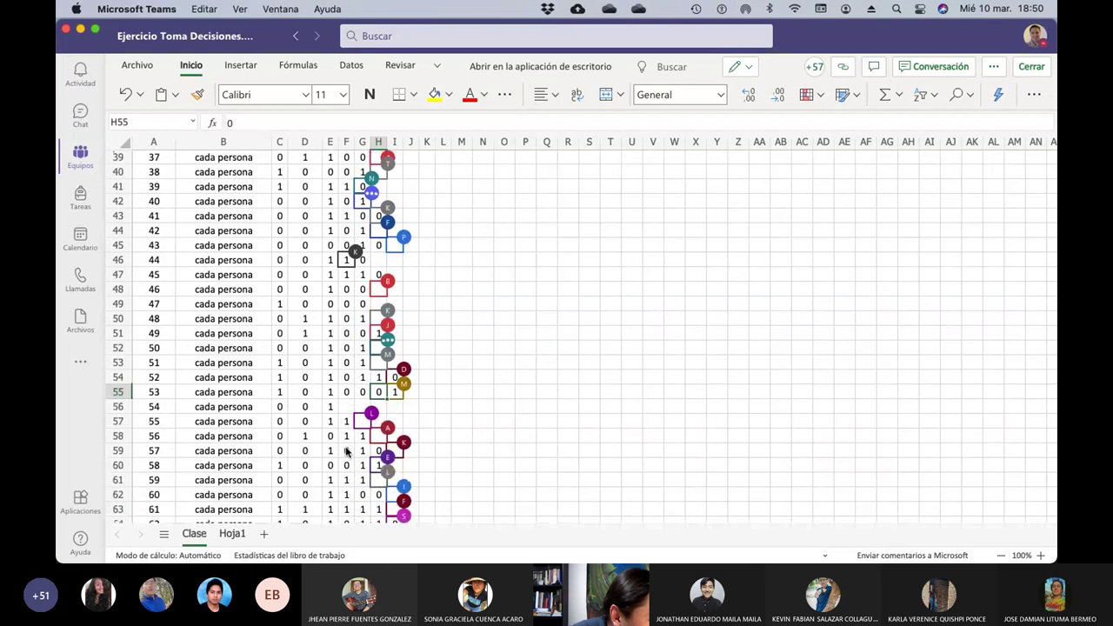
pyautogui.click(346, 406)
pyautogui.write('0')
pyautogui.press('Tab')
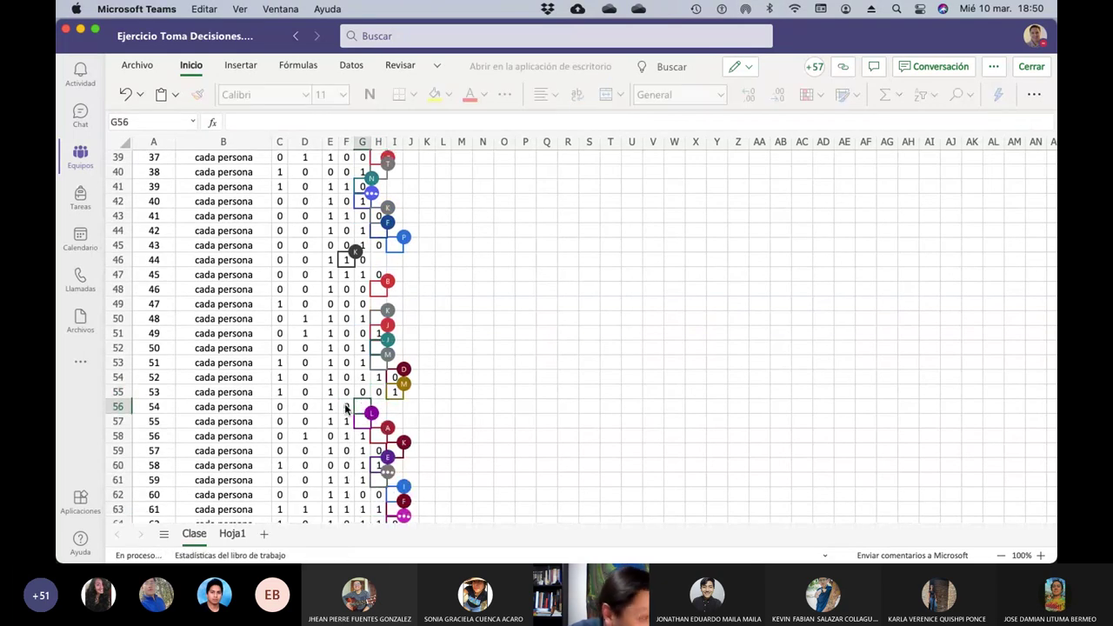
pyautogui.write('0')
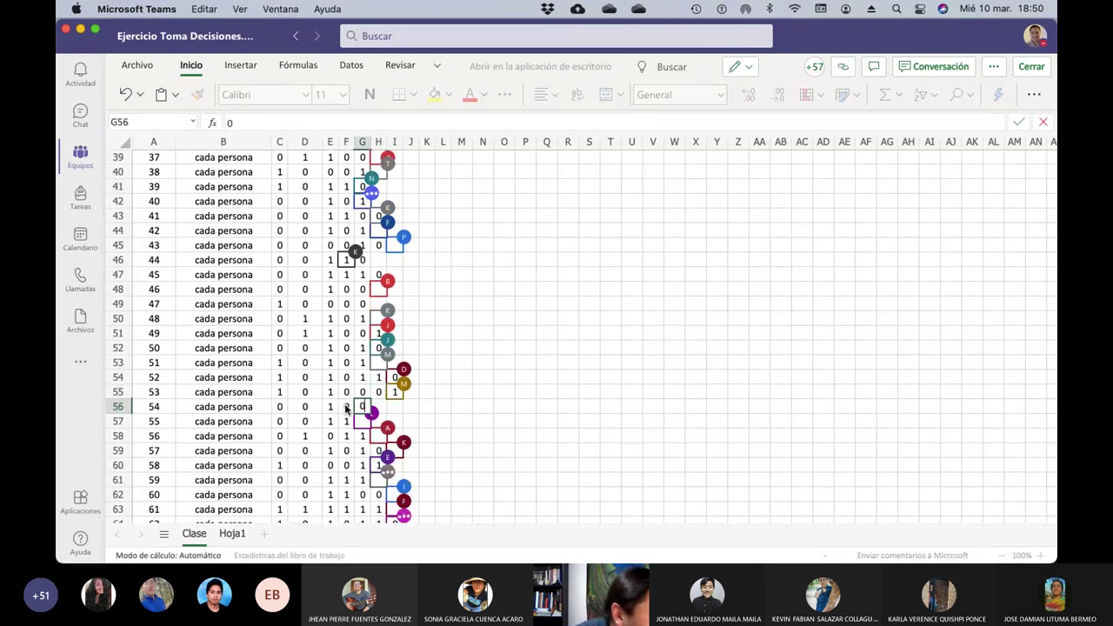
# Enter agent 2's decisions for the next two rounds: 0 for S5 in H4 and 1 for S6 in I4
pyautogui.scroll(-3, 346, 408)
pyautogui.scroll(15, 346, 408)
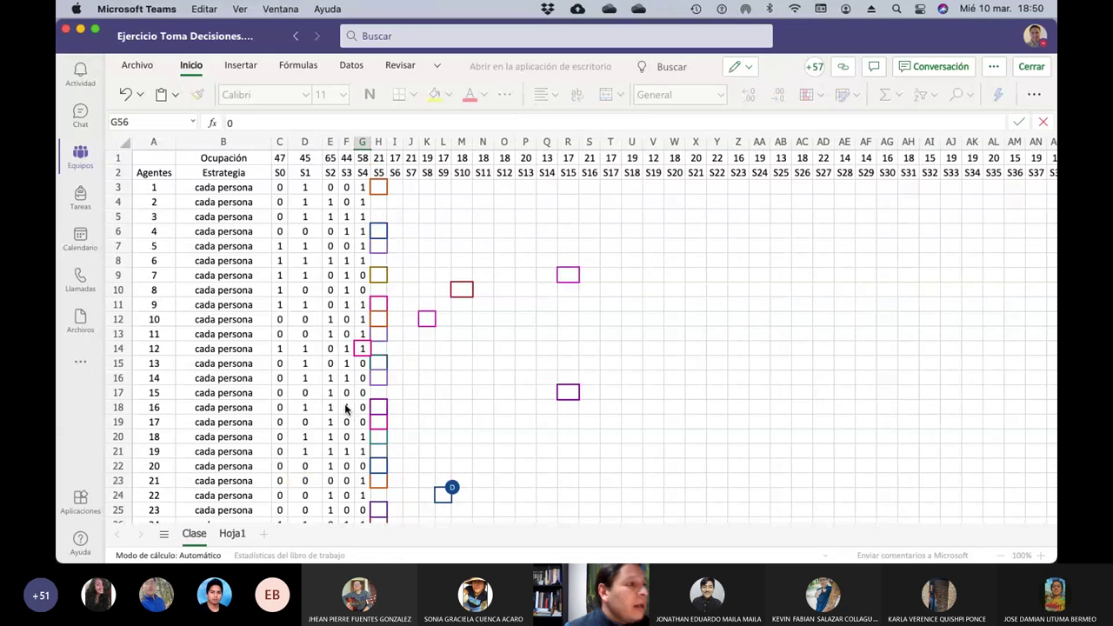
pyautogui.click(376, 205)
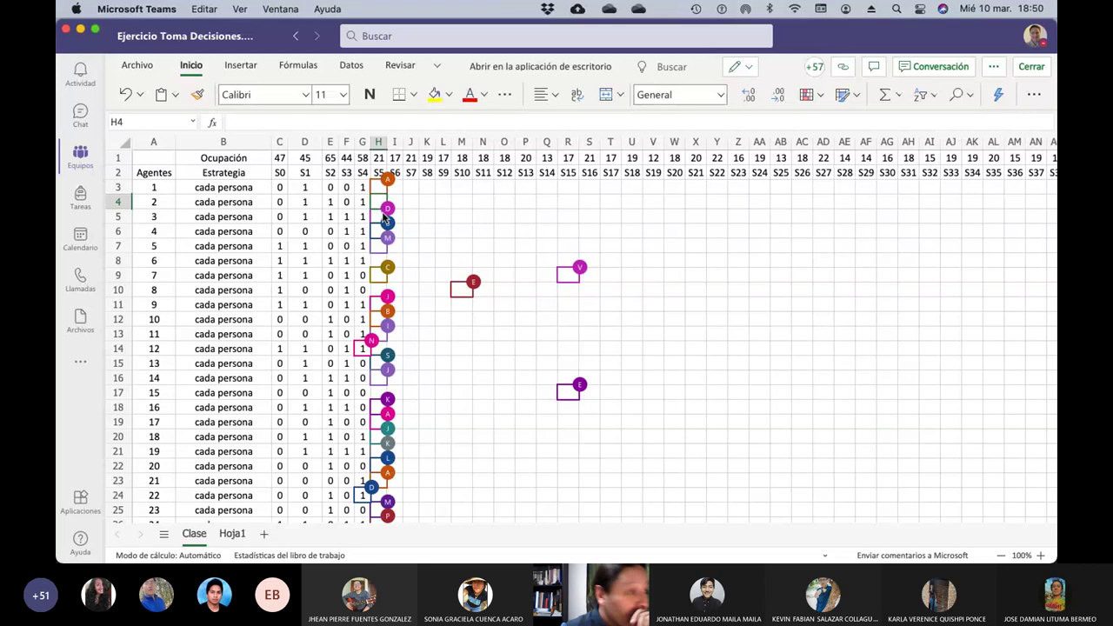
pyautogui.write('0')
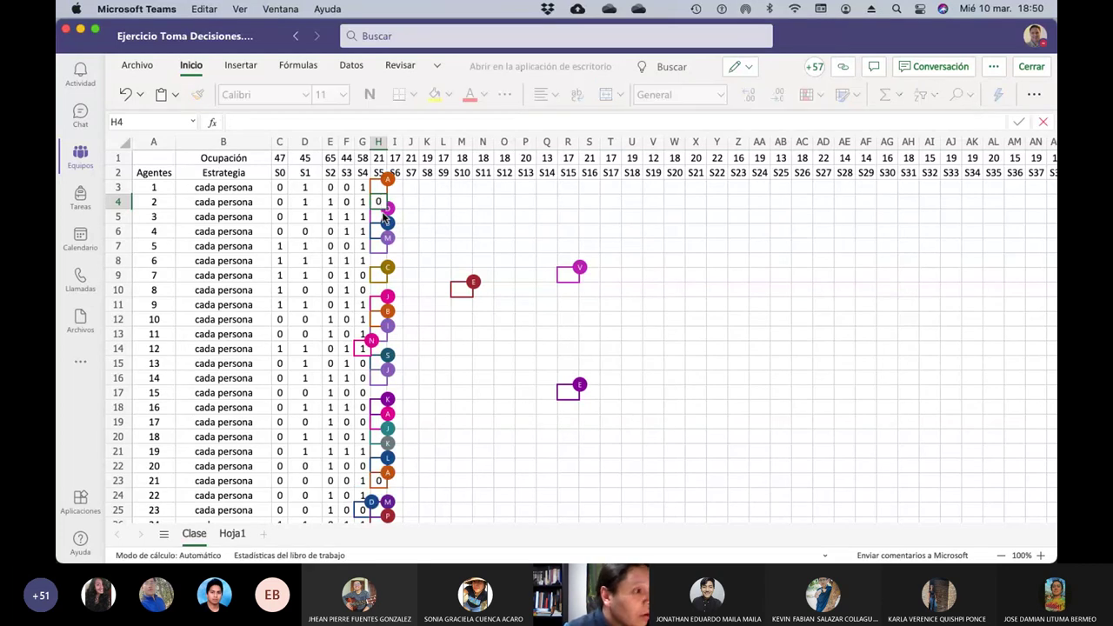
pyautogui.press('Return')
pyautogui.press('Up')
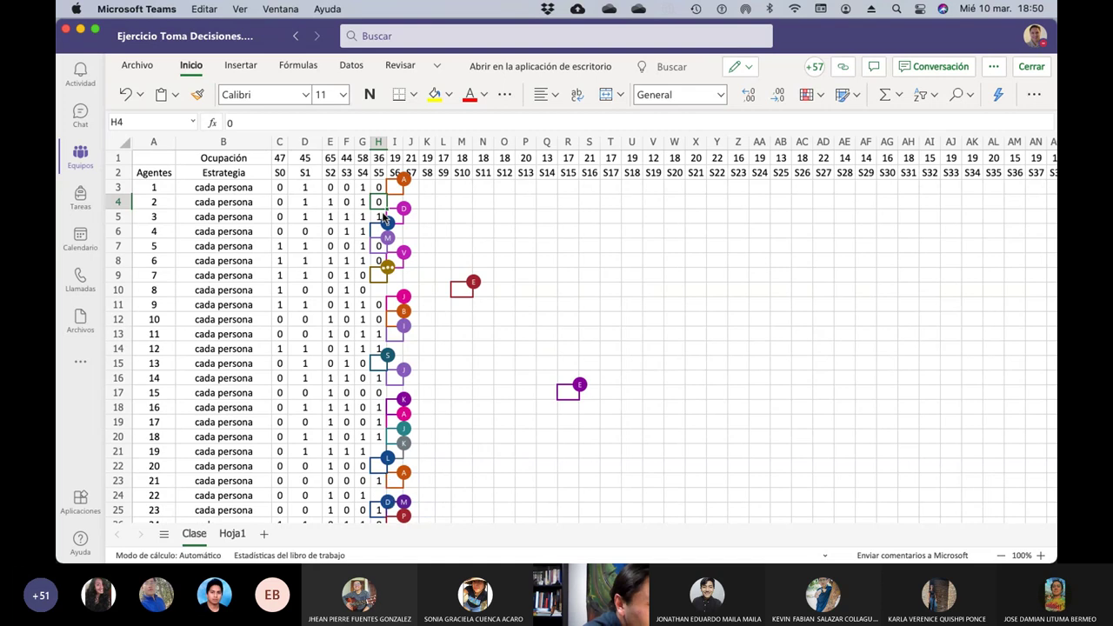
pyautogui.press('Right')
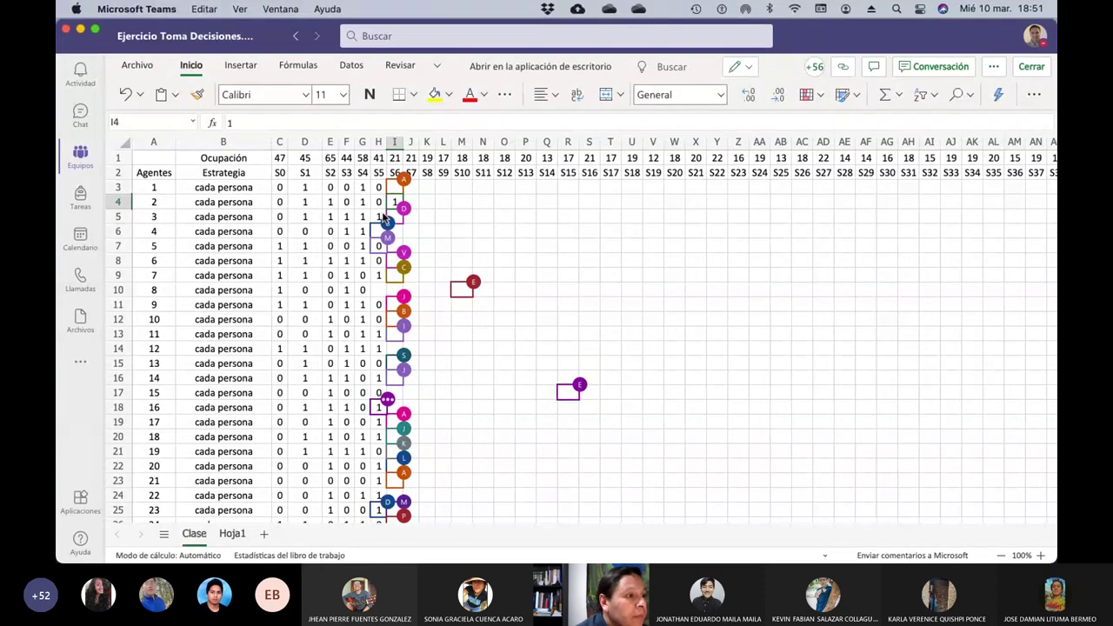
pyautogui.press('Right')
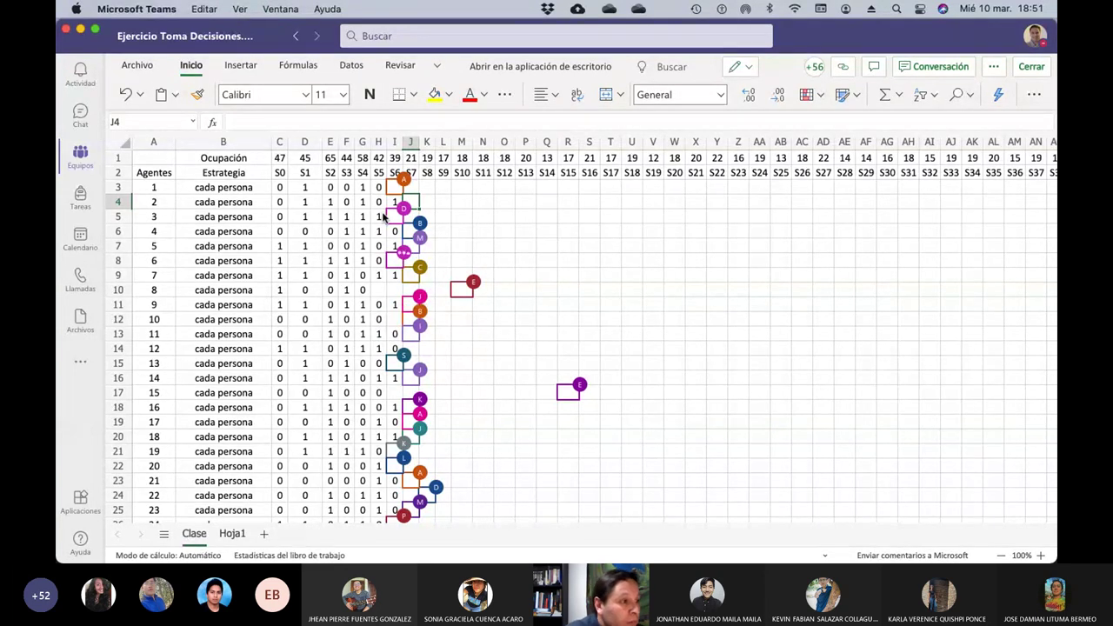
# Fill agent 8's blank S5 and S6 decisions in H10:I10 with 0
pyautogui.doubleClick(379, 291)
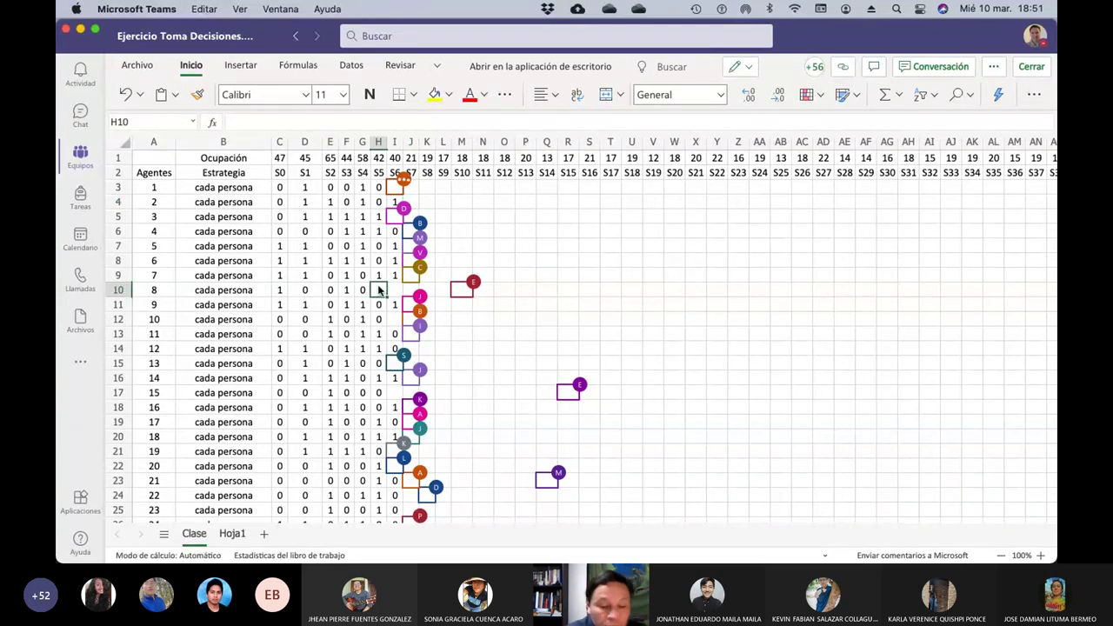
pyautogui.press('Tab')
pyautogui.write('0')
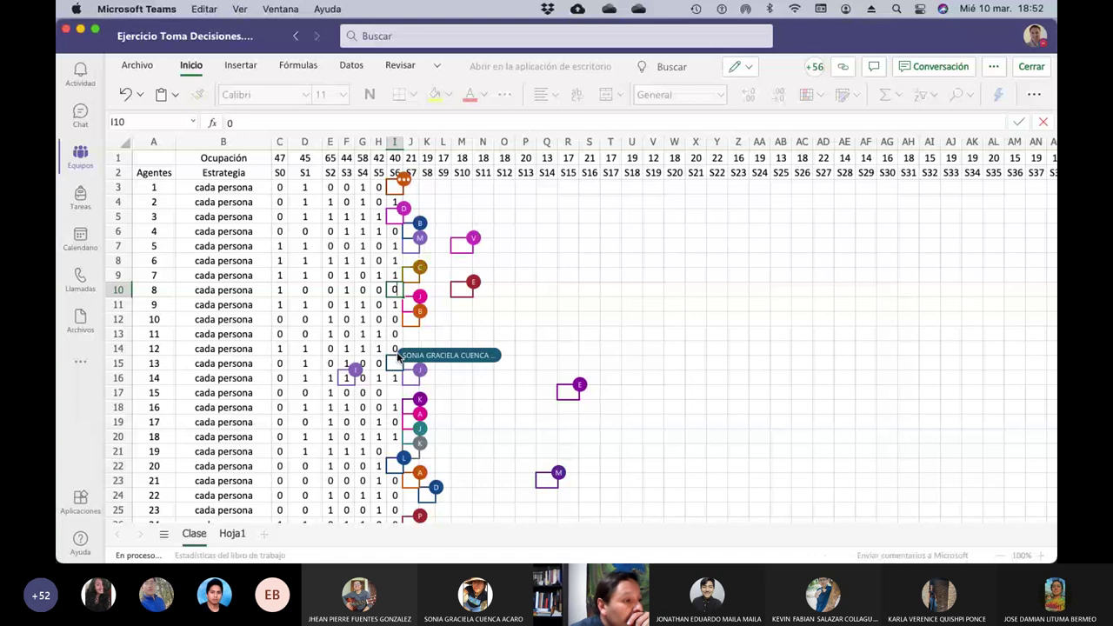
# Check the S6 column for missing decisions and review the Suma, ¿se ocupó? and occupancy statistics below the agents
pyautogui.scroll(-2, 398, 356)
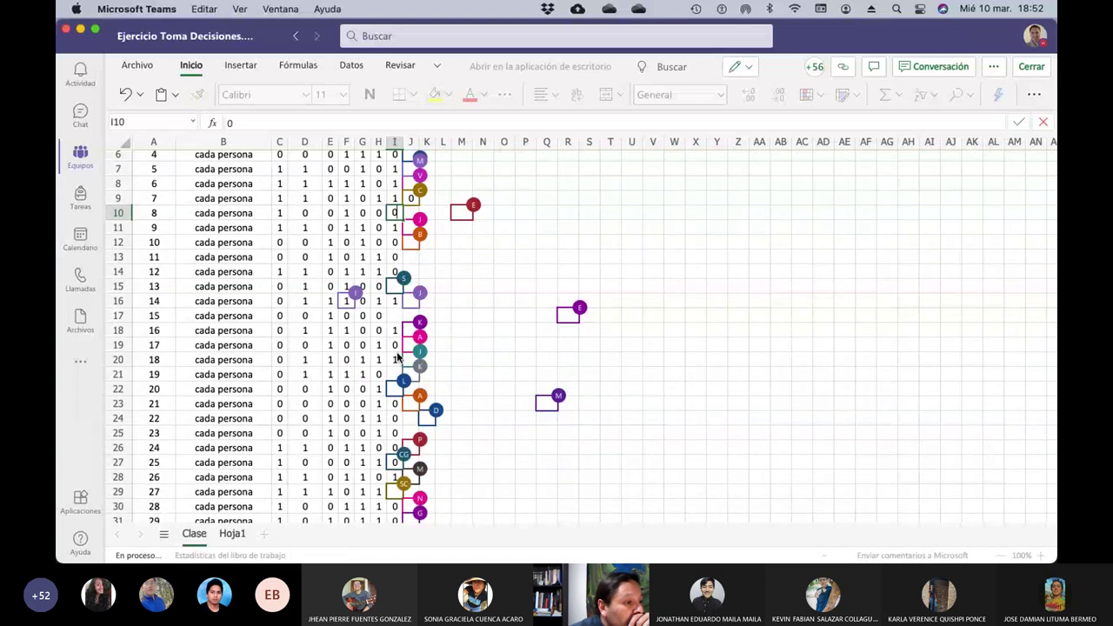
pyautogui.scroll(-3, 397, 356)
pyautogui.scroll(-4, 397, 356)
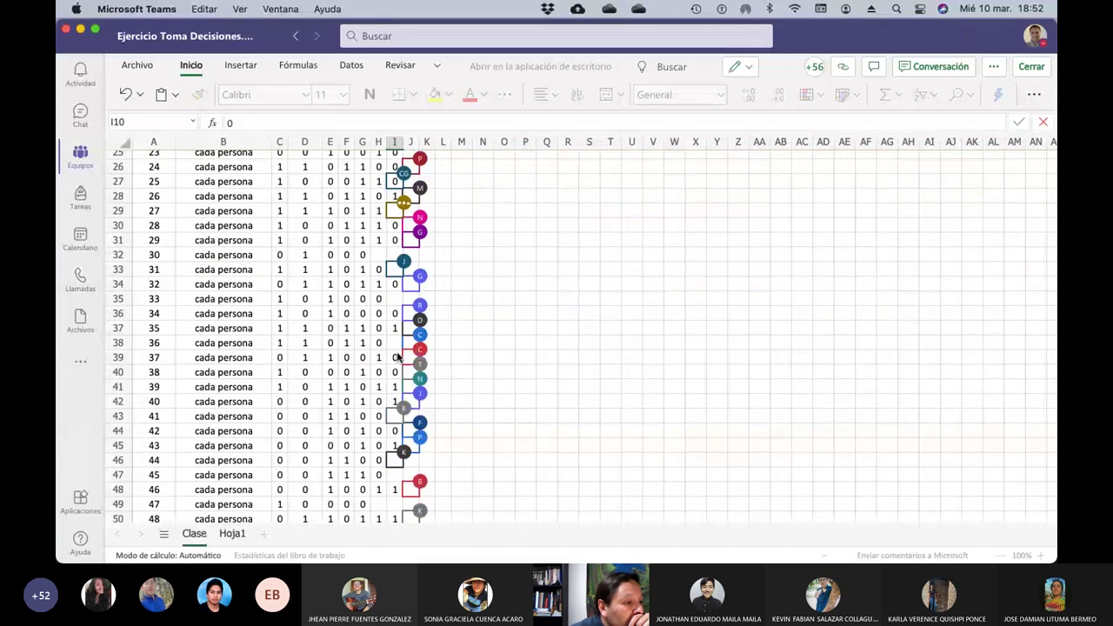
pyautogui.scroll(-3, 397, 356)
pyautogui.scroll(-8, 397, 356)
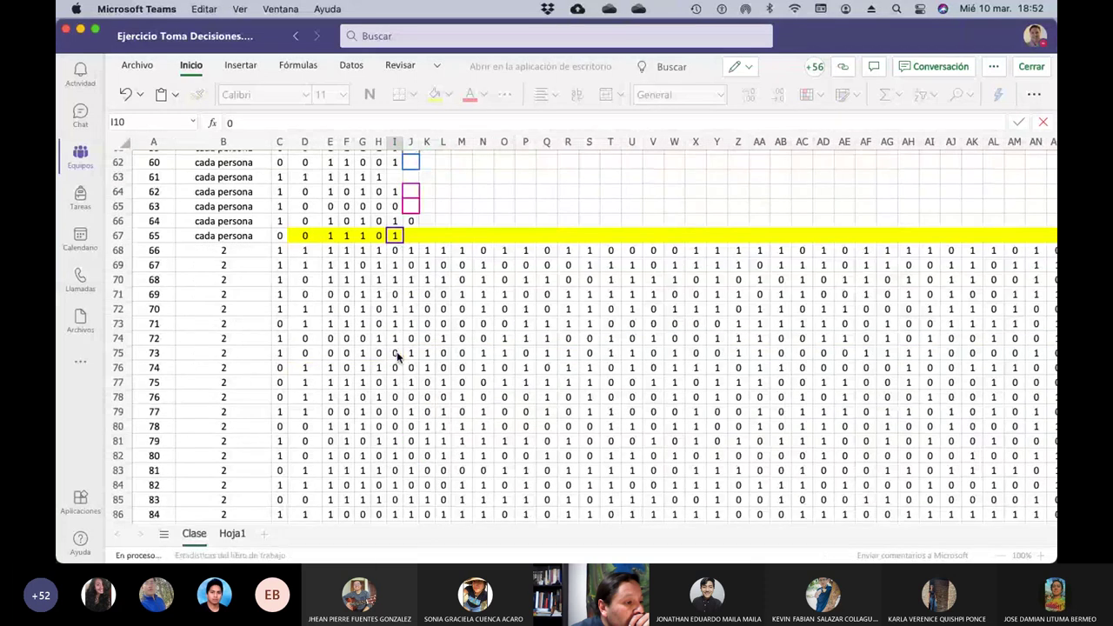
pyautogui.scroll(-8, 396, 352)
pyautogui.scroll(-1, 397, 356)
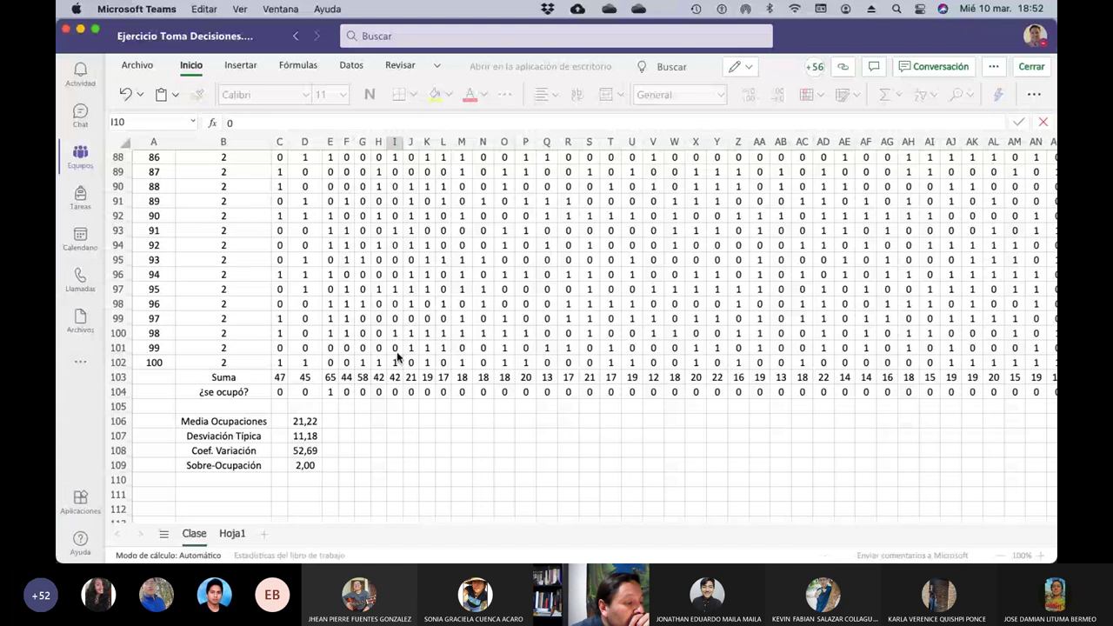
pyautogui.scroll(15, 397, 356)
pyautogui.scroll(8, 397, 356)
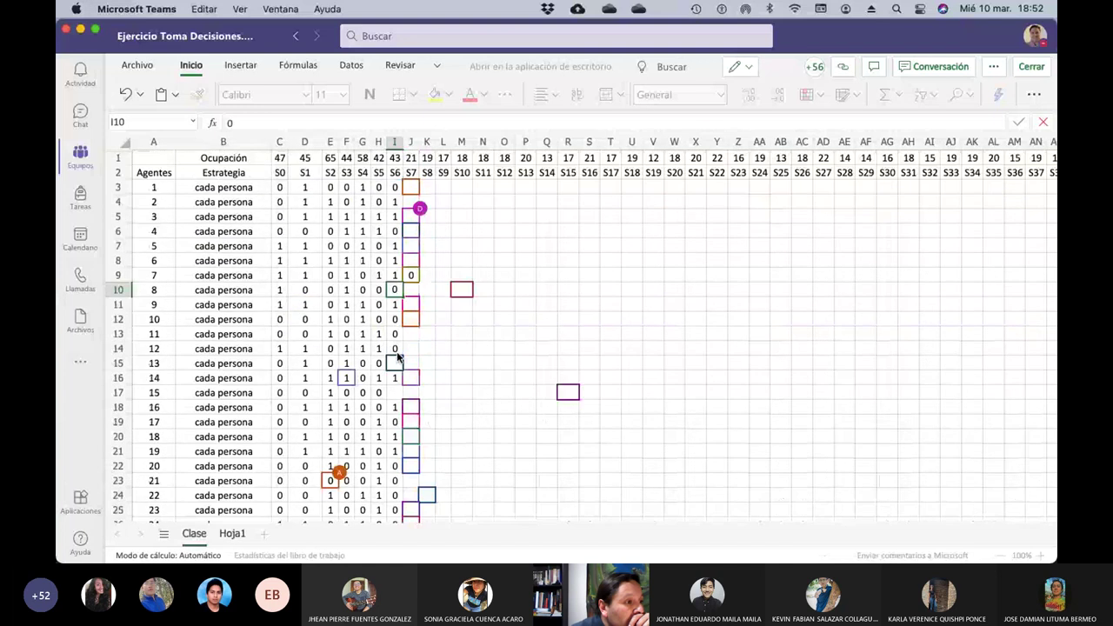
# Enter agent 2's decisions for rounds S7 and S8 as 1 in J4 and K4
pyautogui.click(415, 207)
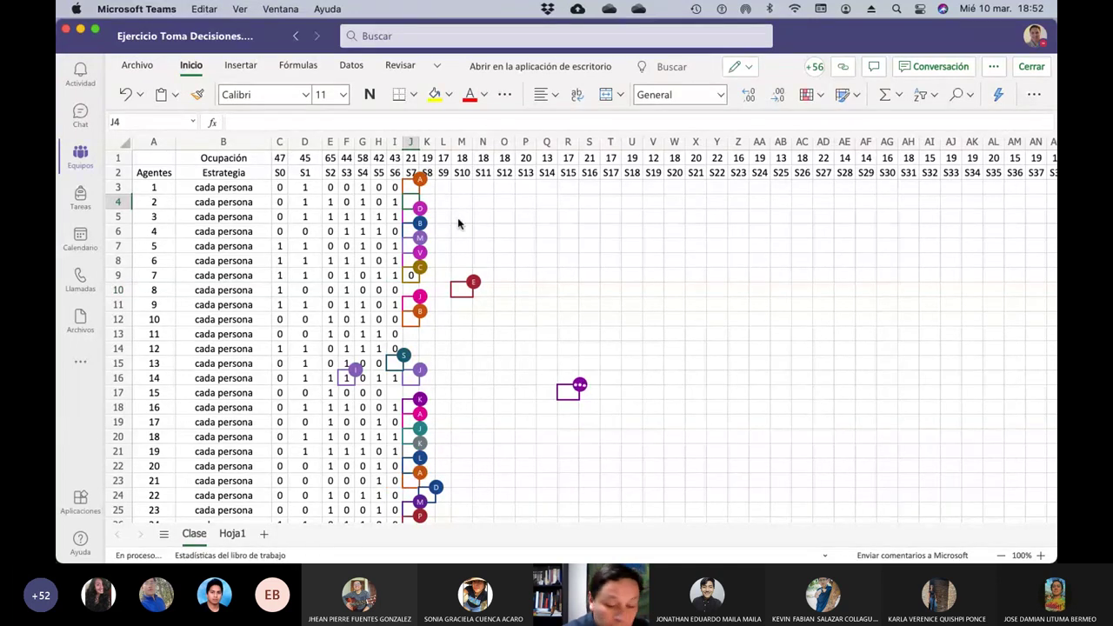
pyautogui.write('1')
pyautogui.press('Tab')
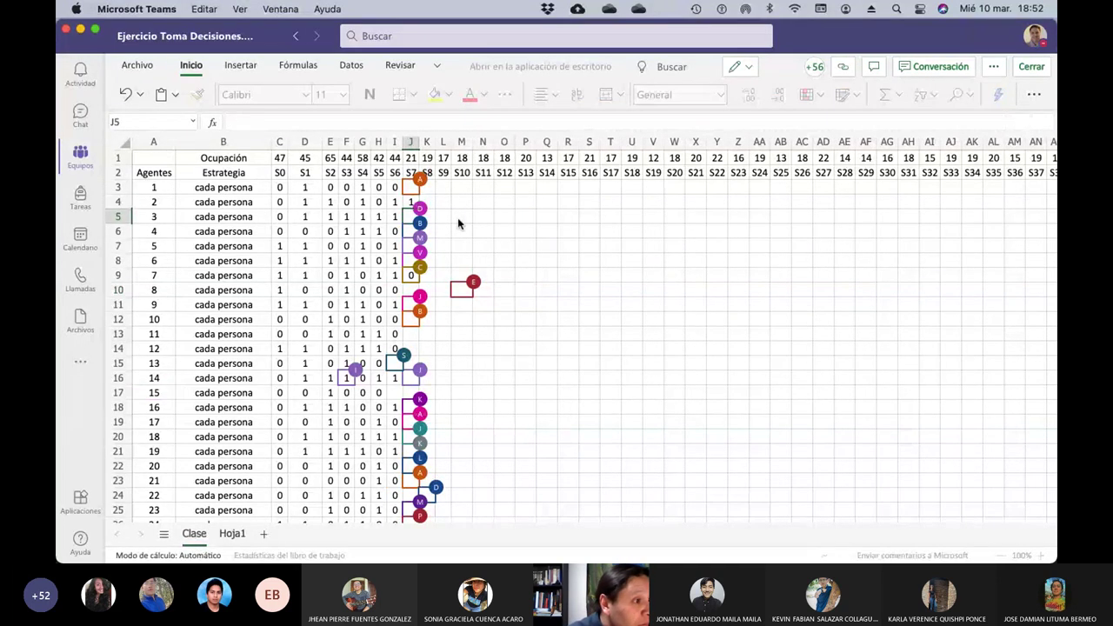
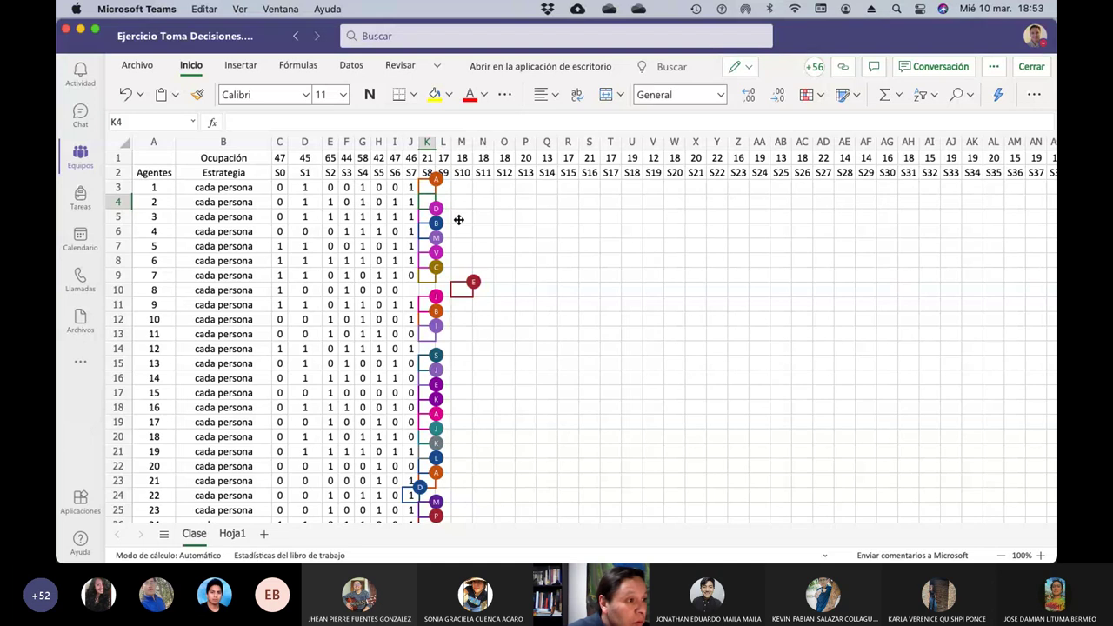
pyautogui.write('1')
pyautogui.press('Tab')
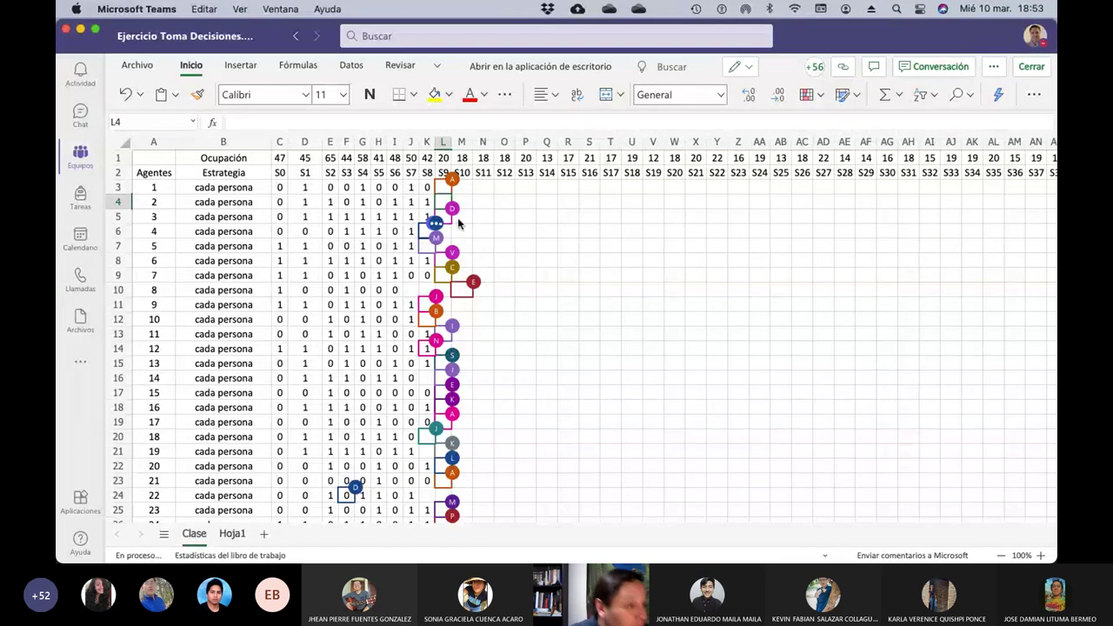
# Fill agent 8's blank S7 and S8 decisions in J10:K10 with 0
pyautogui.click(410, 290)
pyautogui.doubleClick(411, 290)
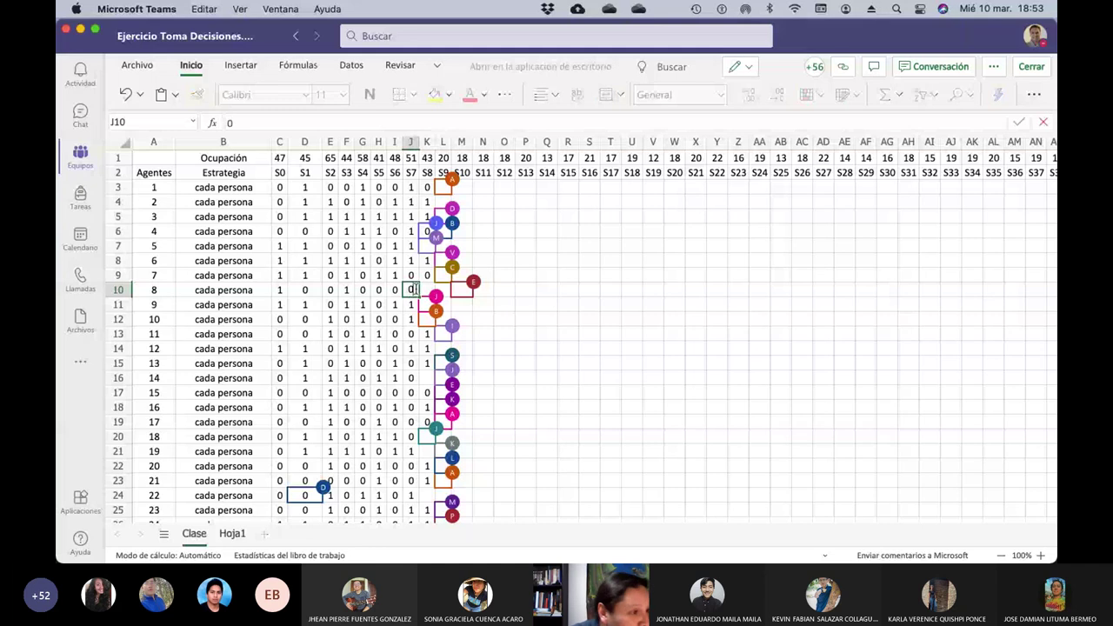
pyautogui.press('Tab')
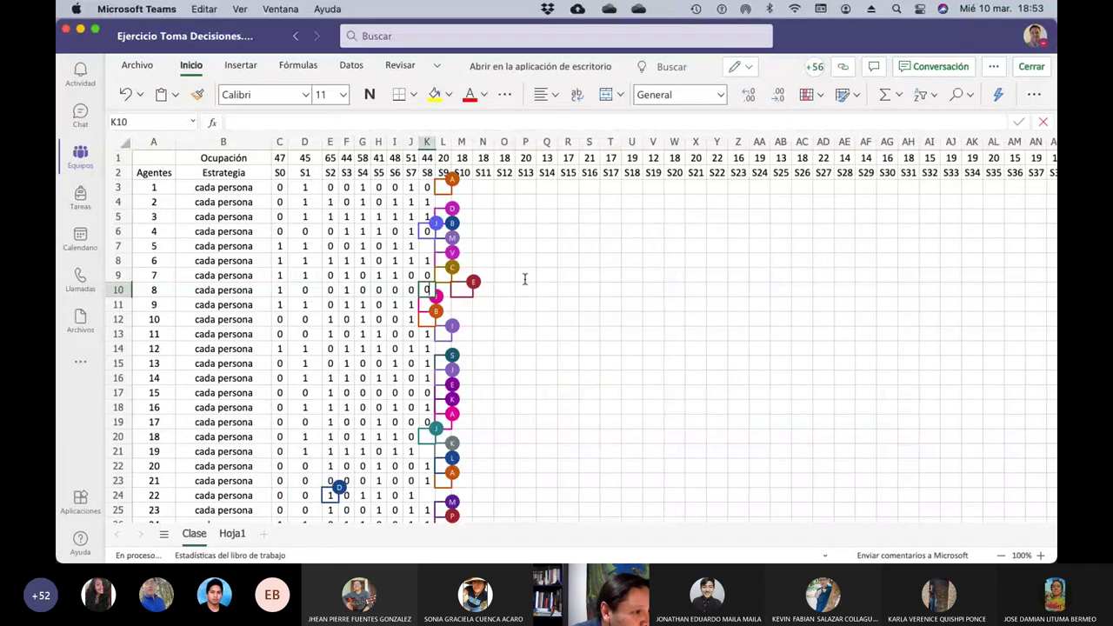
# Enter 1 as agent 2's S9 decision in L4
pyautogui.click(428, 202)
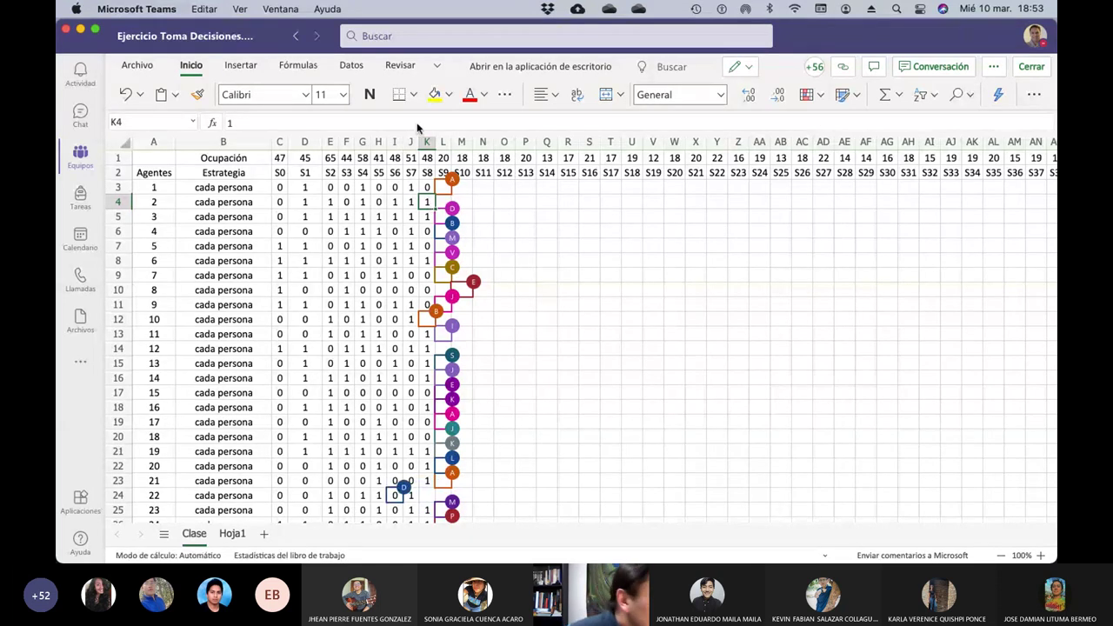
pyautogui.click(441, 203)
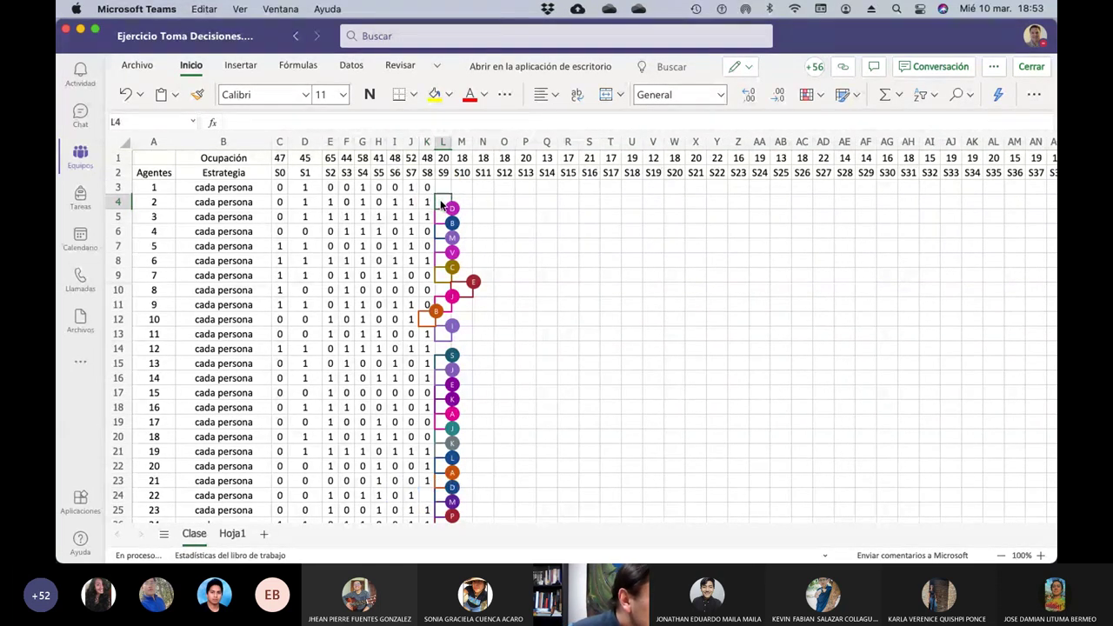
pyautogui.write('1')
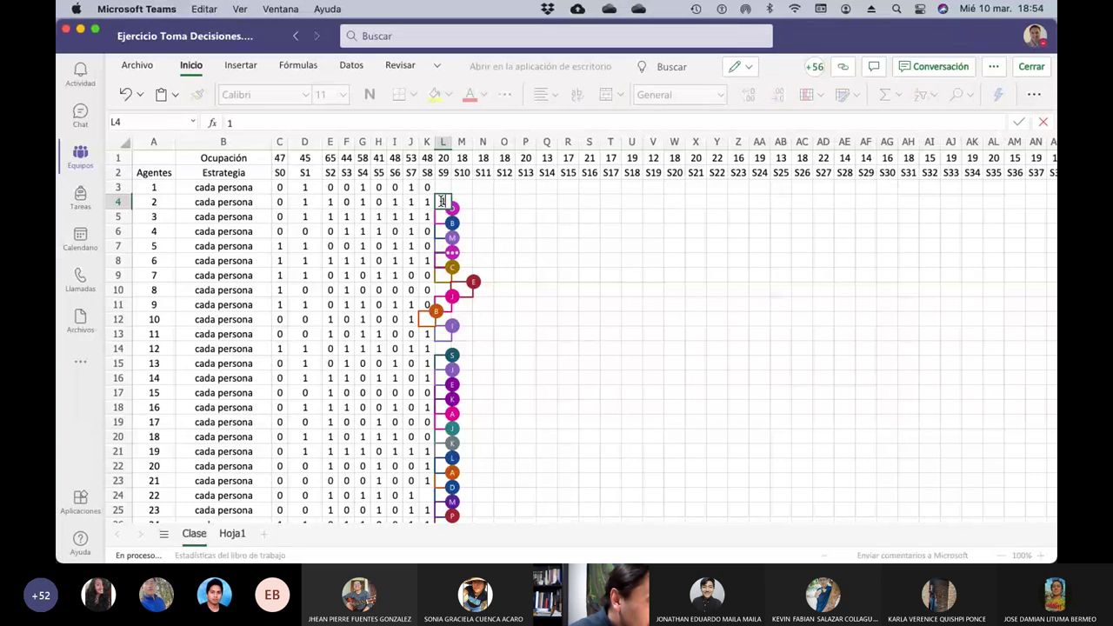
pyautogui.press('Return')
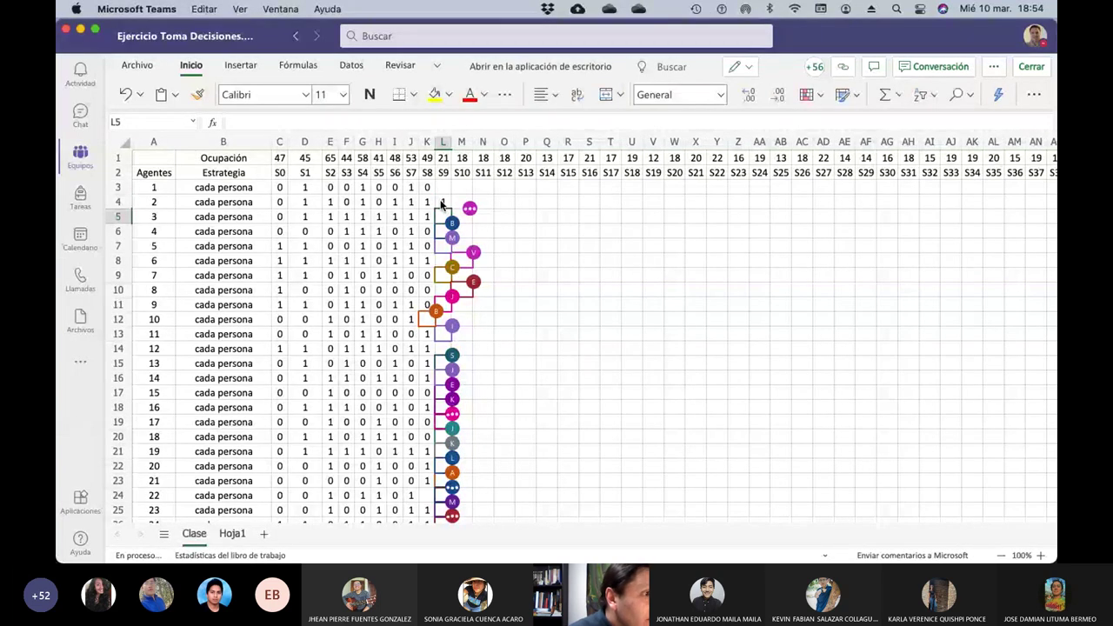
pyautogui.click(441, 203)
pyautogui.press('Right')
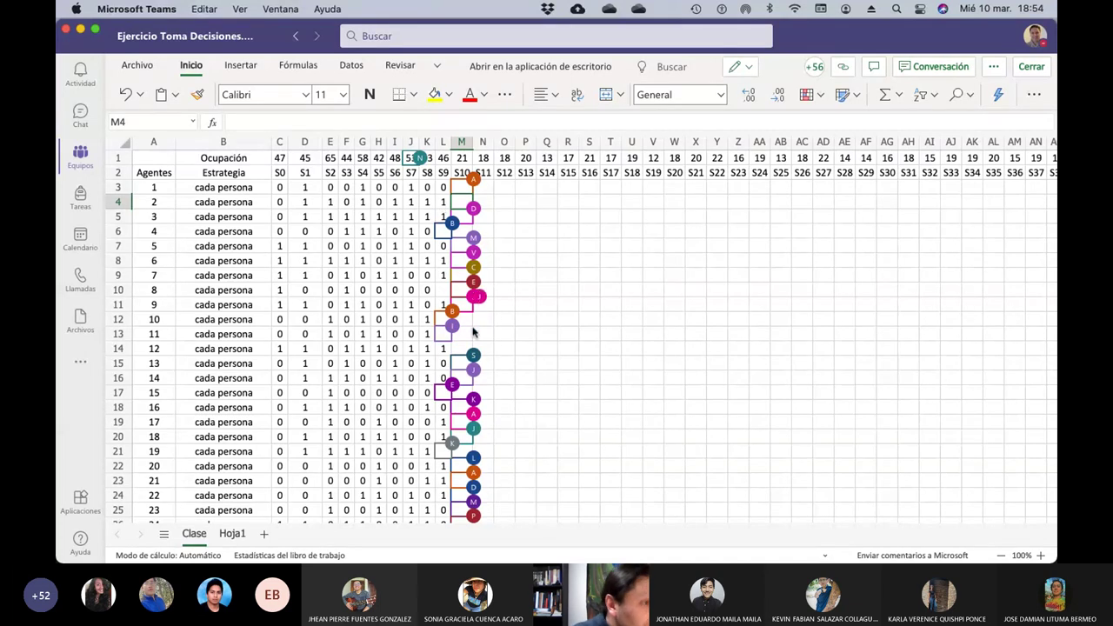
# Fill agent 8's blank S9 decision in L10 with 0
pyautogui.click(444, 291)
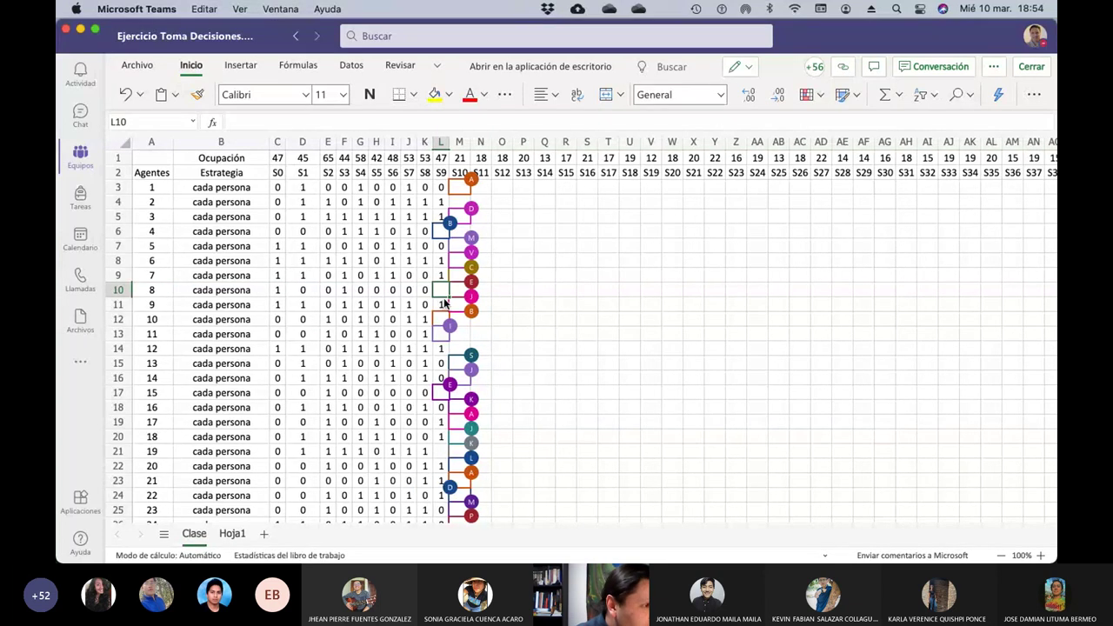
pyautogui.scroll(-1, 452, 300)
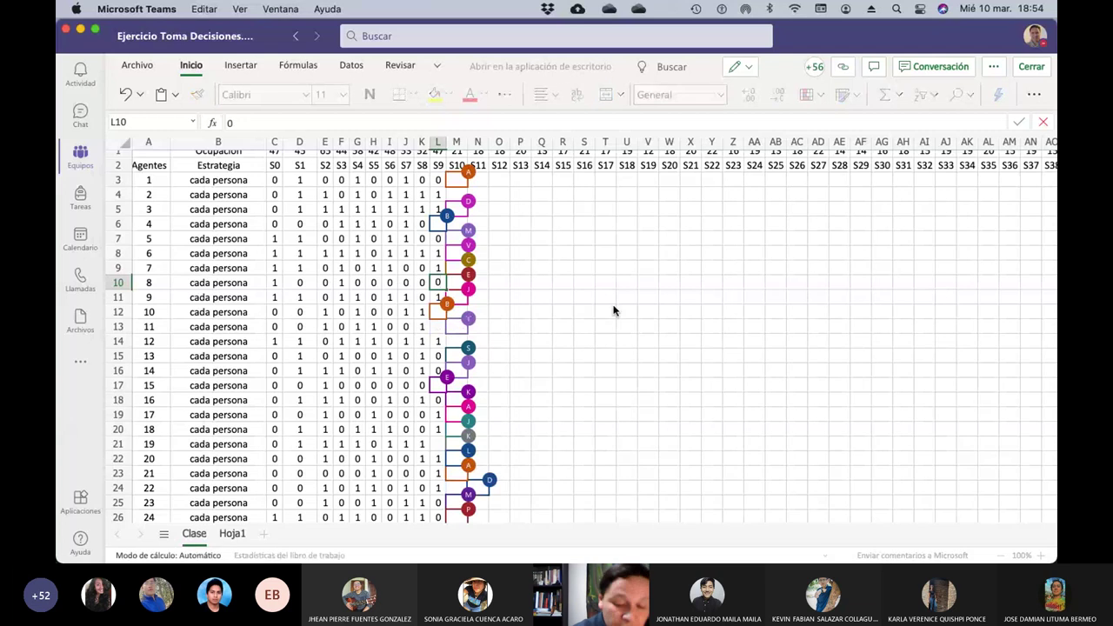
pyautogui.press('Up')
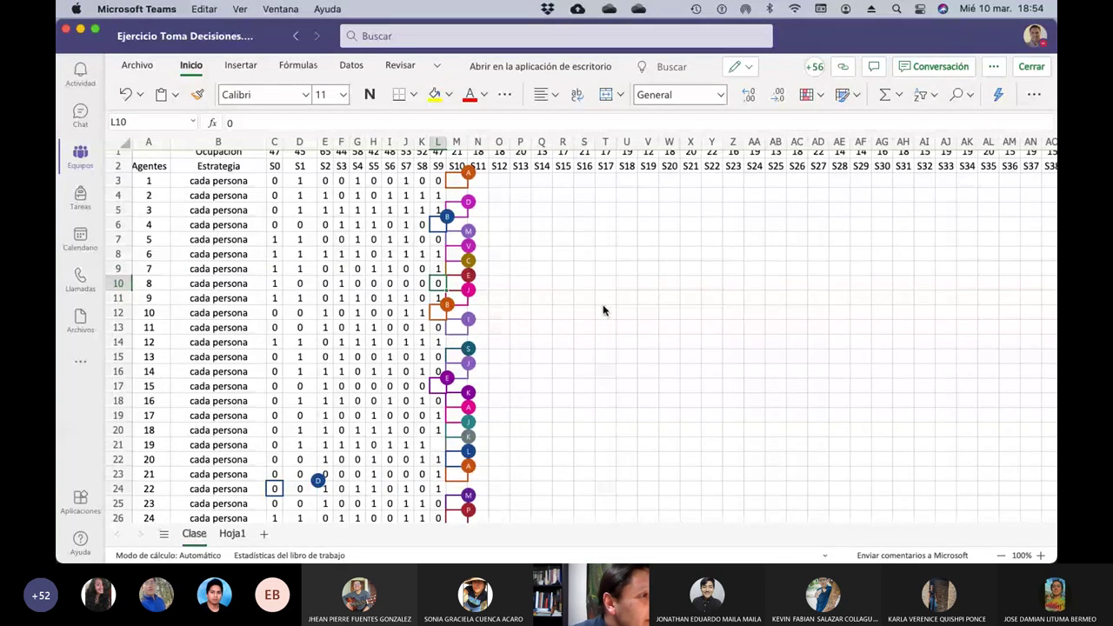
pyautogui.scroll(1, 600, 306)
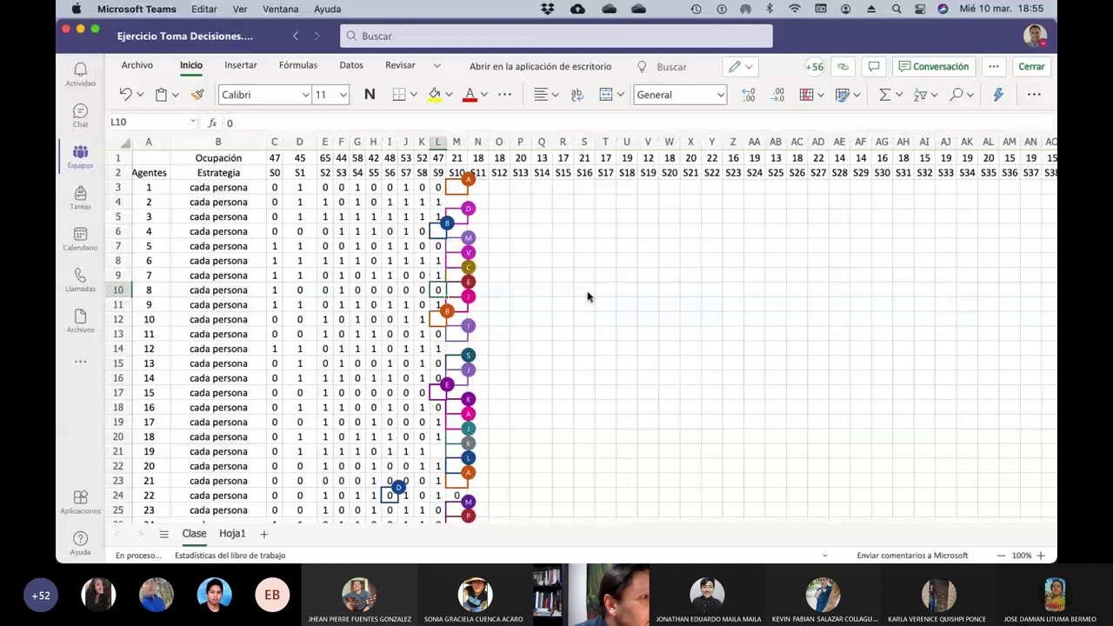
# Enter agent 2's decisions for the next two rounds: 1 for S10 in M4 and 0 for S11 in N4
pyautogui.click(452, 199)
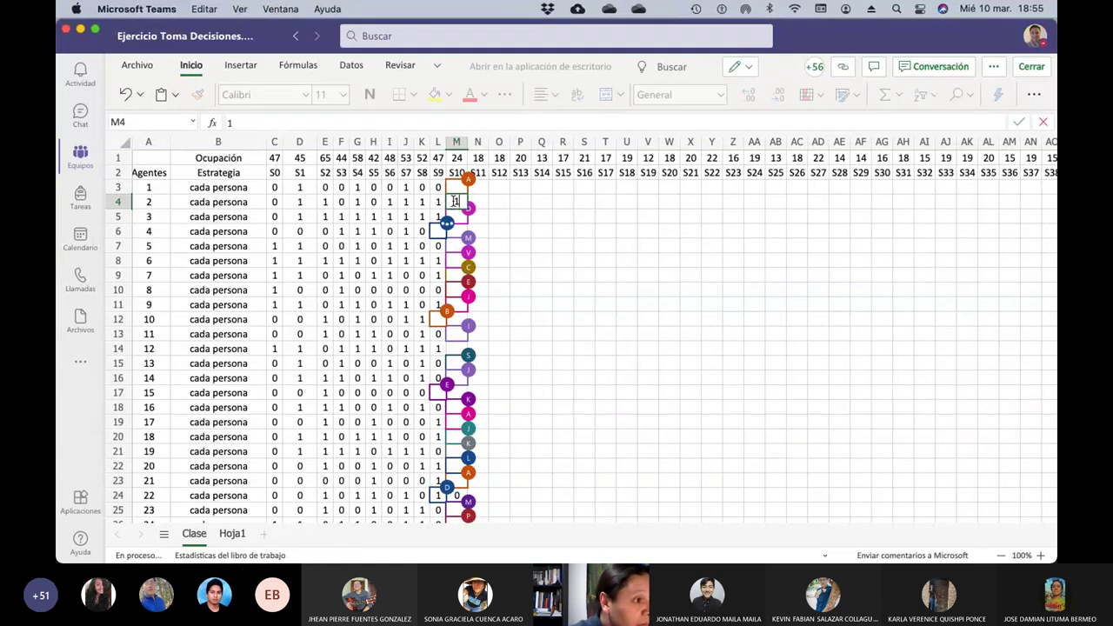
pyautogui.press('Return')
pyautogui.press('Up')
pyautogui.press('Right')
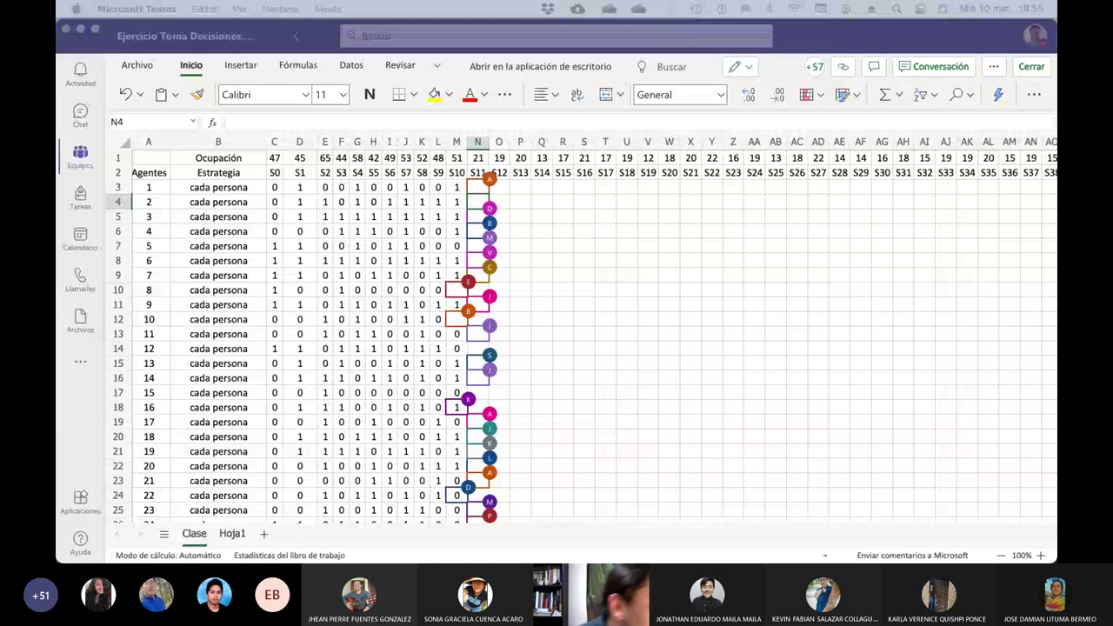
pyautogui.rightClick(476, 209)
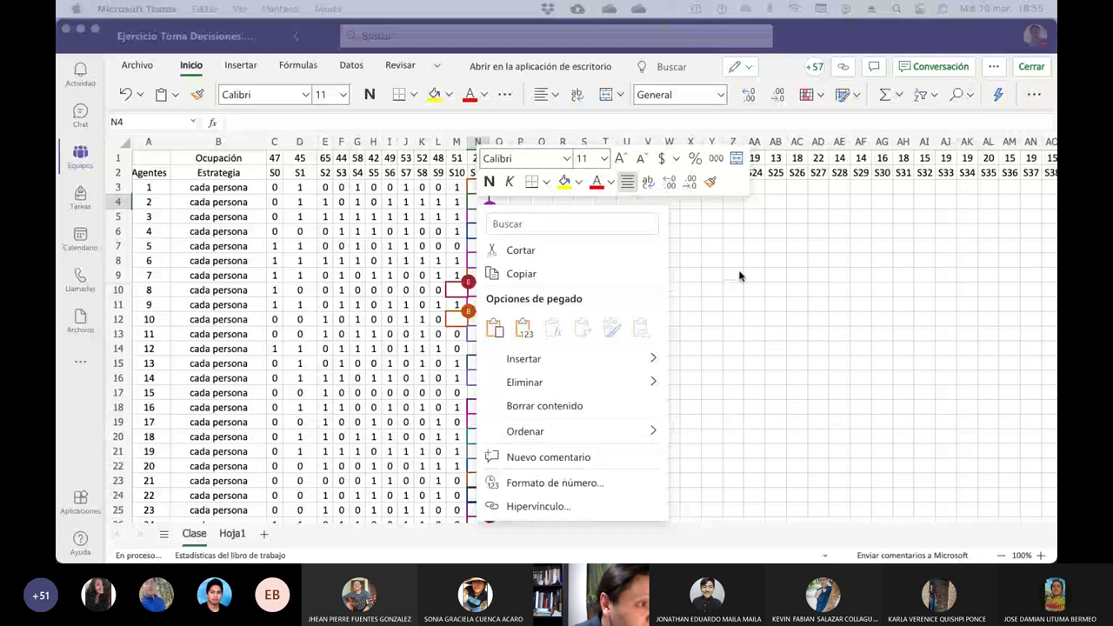
pyautogui.press('Escape')
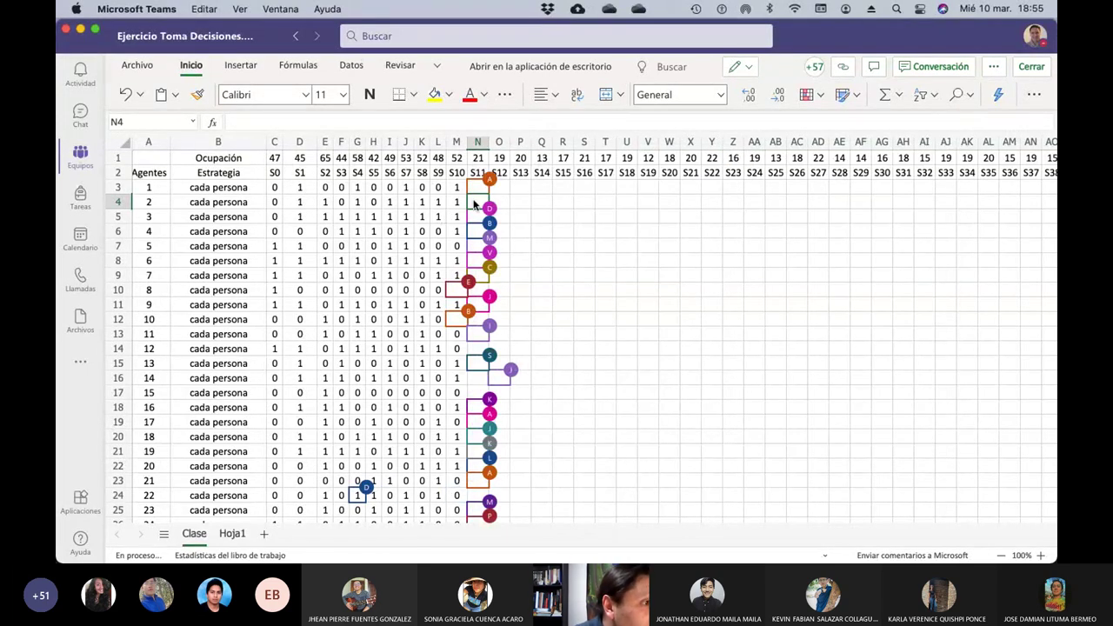
pyautogui.write('0')
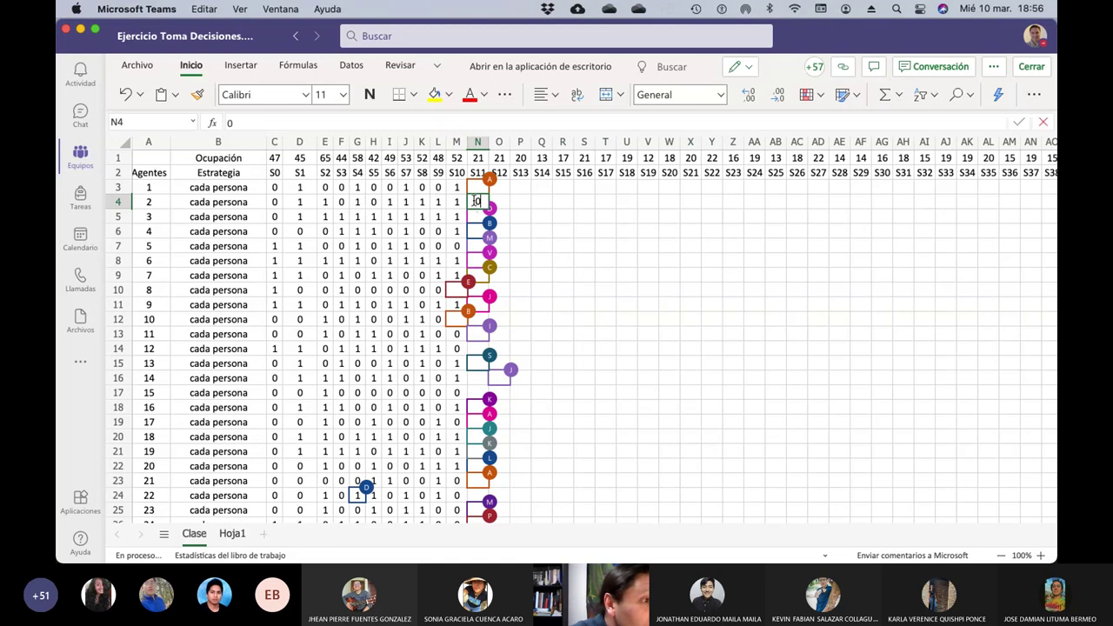
pyautogui.hotkey('ctrl', 'Return')
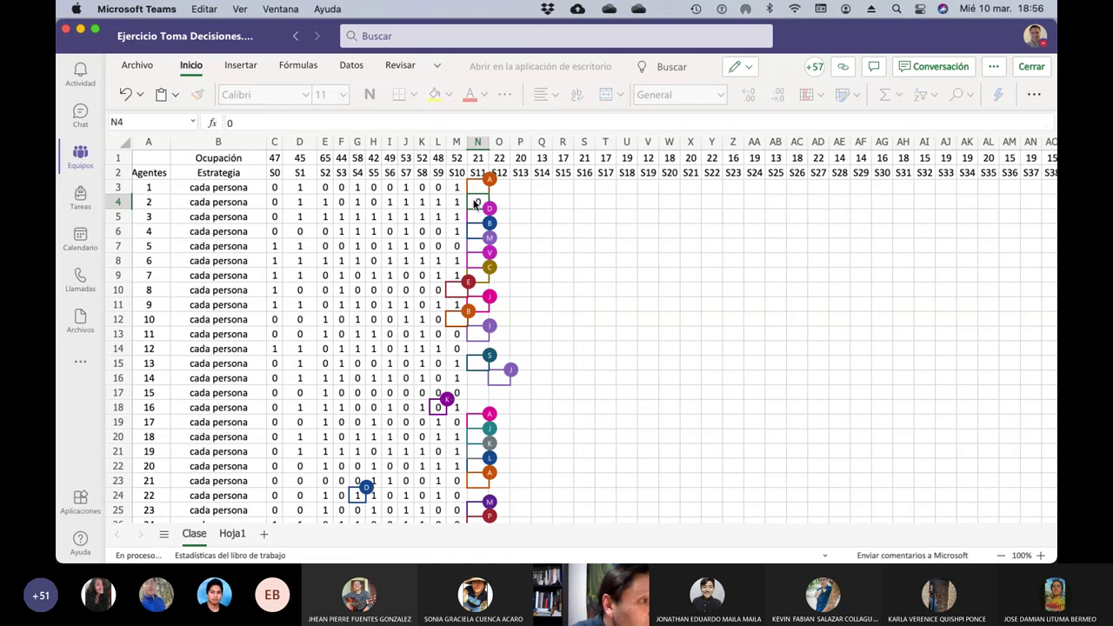
pyautogui.press('Tab')
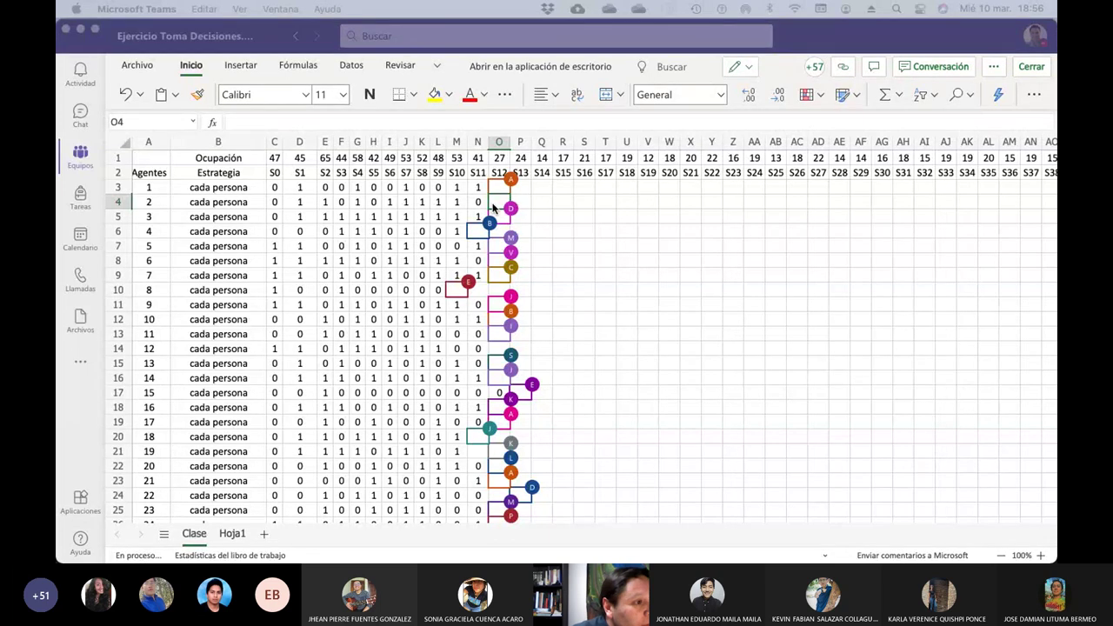
# Enter agent 2's S12 and S13 decisions as 1 in O4 and P4
pyautogui.click(495, 206)
pyautogui.write('12')
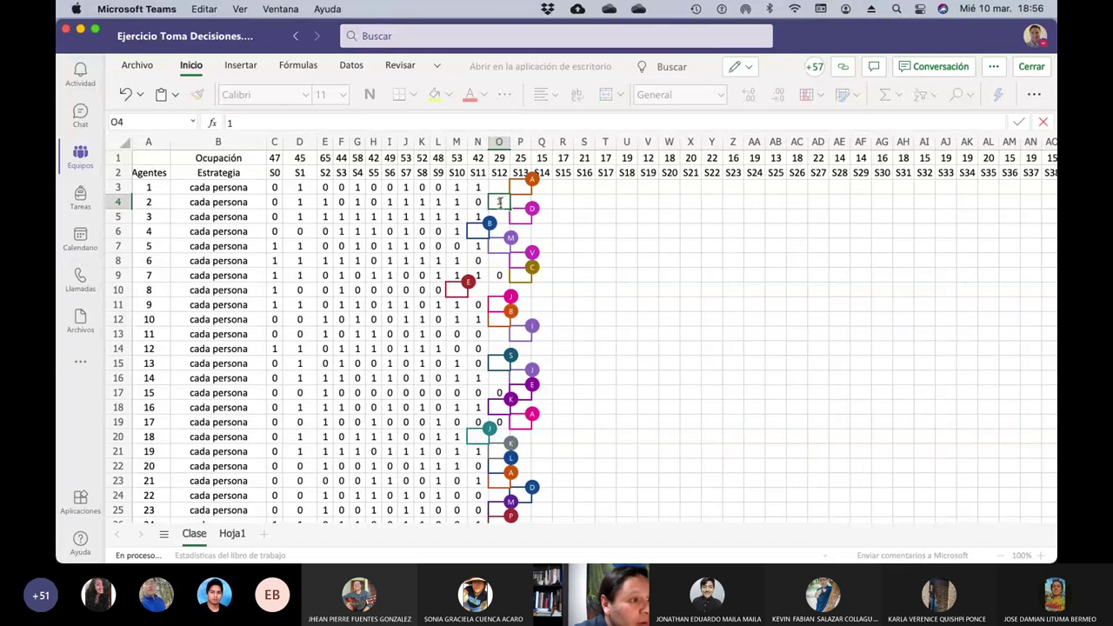
pyautogui.press('BackSpace')
pyautogui.press('Return')
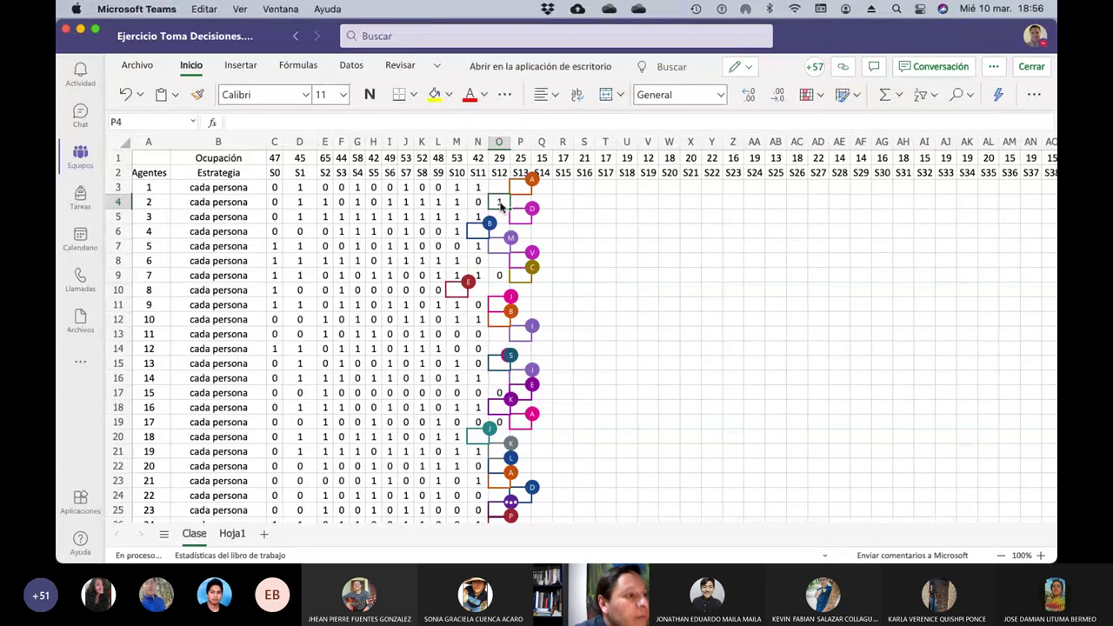
pyautogui.press('Right')
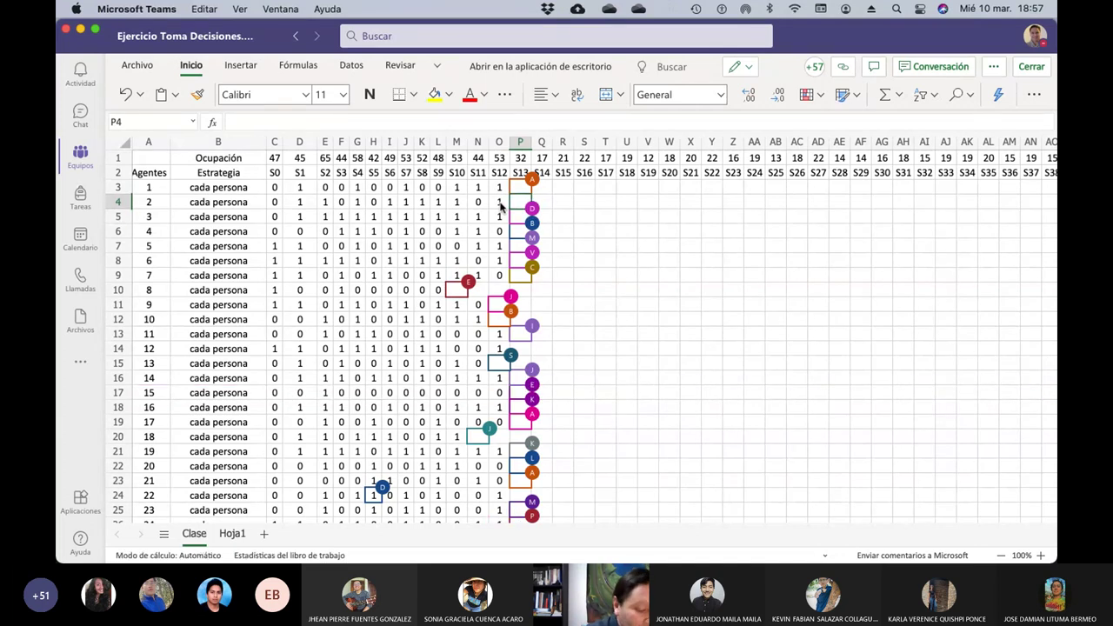
pyautogui.write('1')
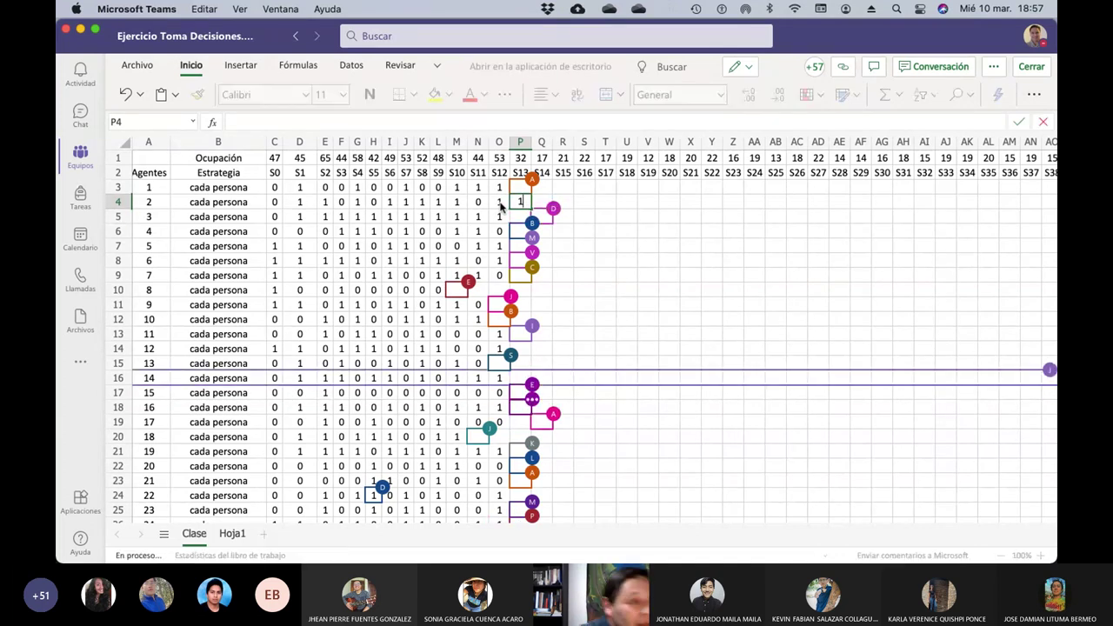
pyautogui.press('Tab')
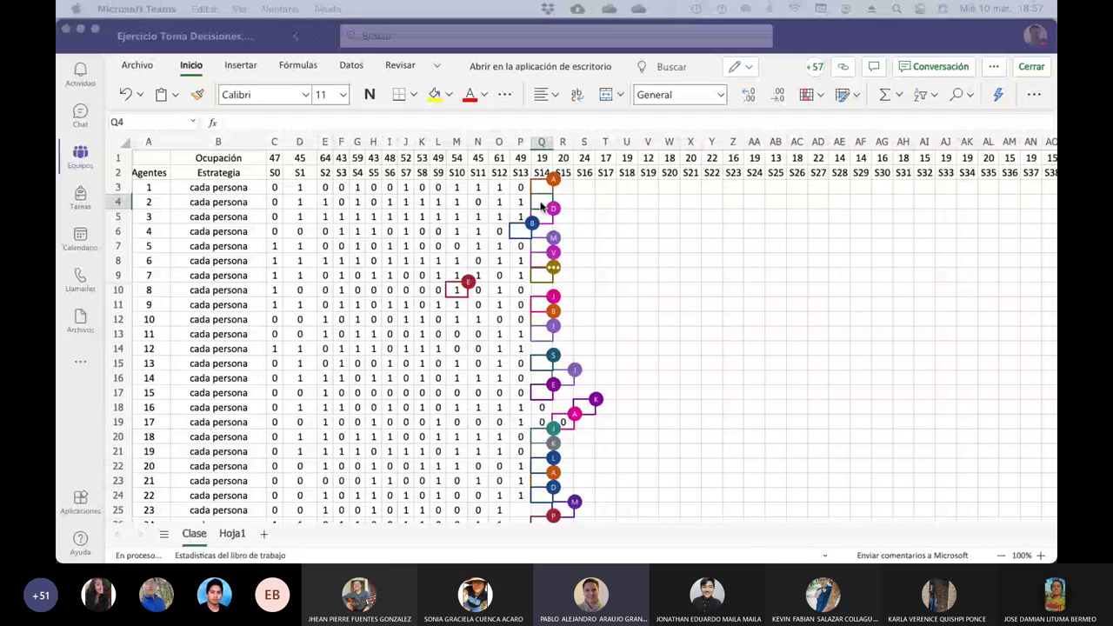
# Enter 1 for agent 2's S14 and S15 decisions in Q4:R4
pyautogui.write('1')
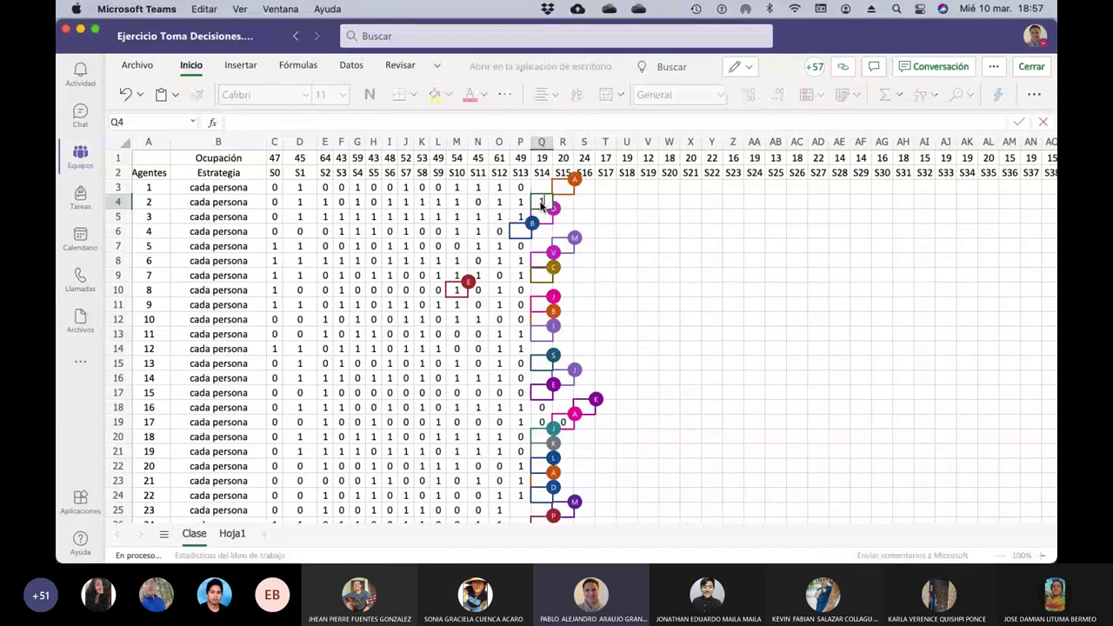
pyautogui.press('Tab')
pyautogui.write('1')
pyautogui.press('Tab')
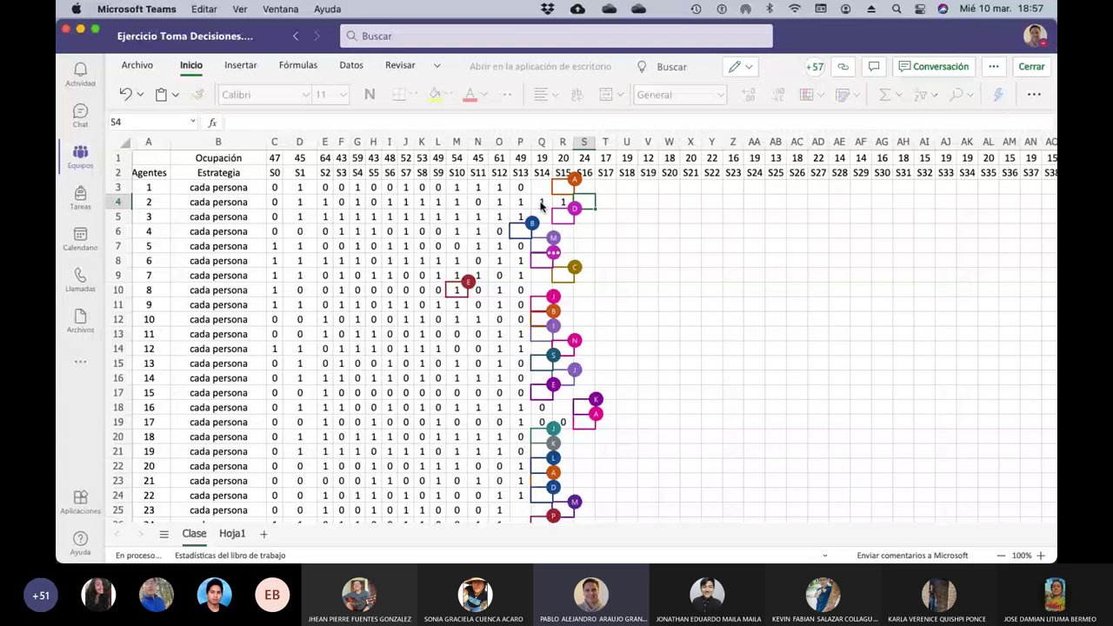
# Enter 1 for agent 2 in sessions S16 through S20, cells S4 to W4
pyautogui.write('1')
pyautogui.press('Tab')
pyautogui.write('1')
pyautogui.press('Tab')
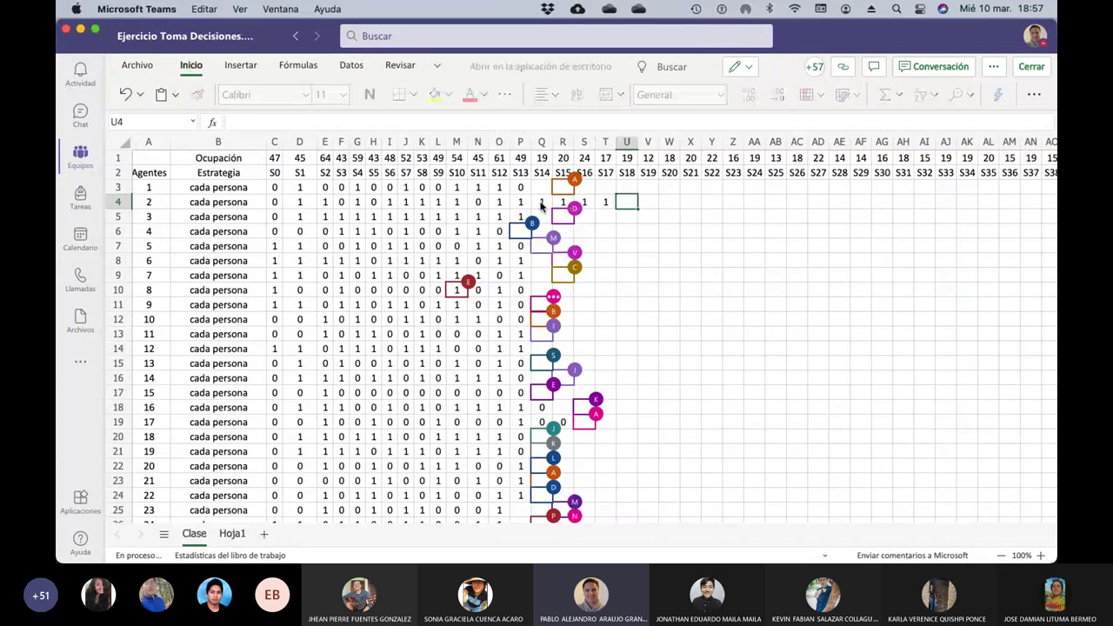
pyautogui.write('1')
pyautogui.press('Tab')
pyautogui.write('1')
pyautogui.press('Tab')
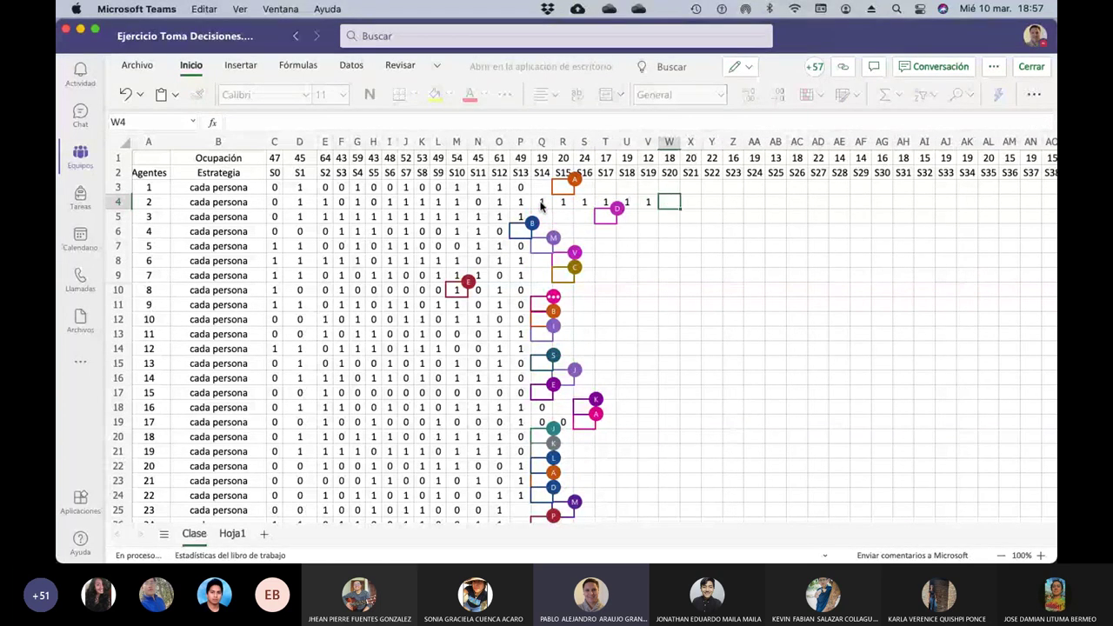
pyautogui.write('1')
pyautogui.press('Tab')
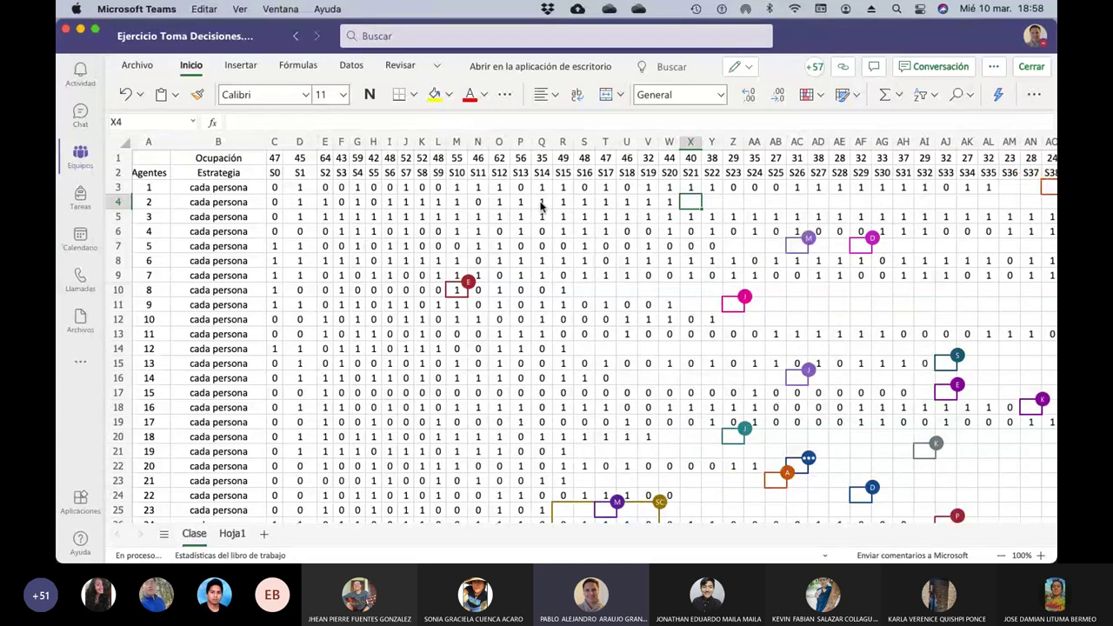
# Enter 1 for agent 2 in sessions S21 through S33, cells X4 to AJ4
pyautogui.write('1')
pyautogui.press('Tab')
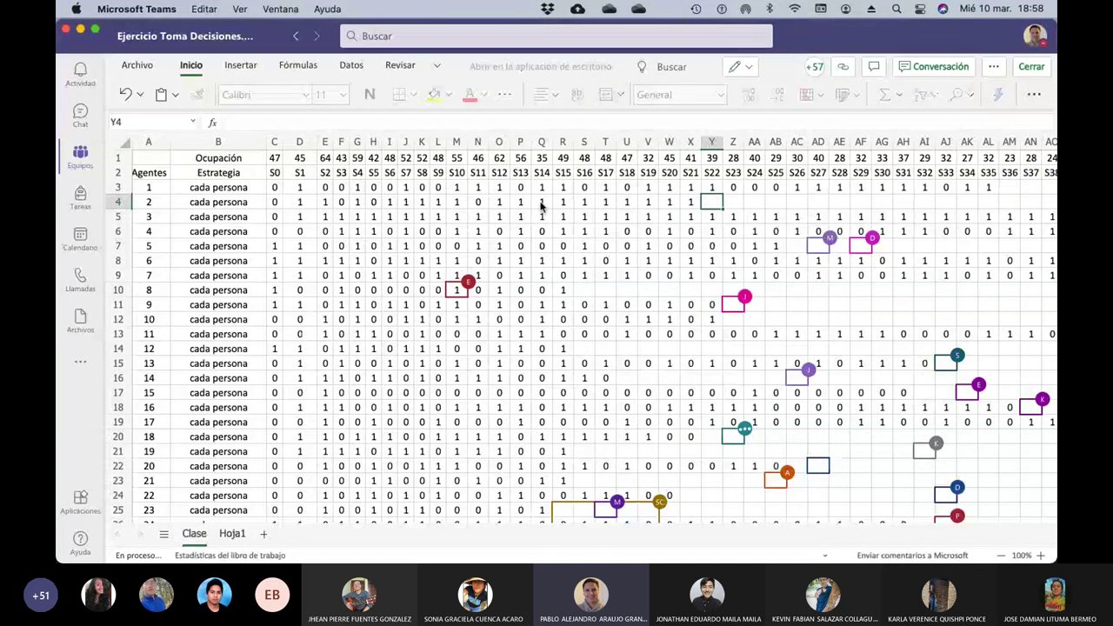
pyautogui.write('1')
pyautogui.press('Tab')
pyautogui.write('1')
pyautogui.press('Tab')
pyautogui.write('1')
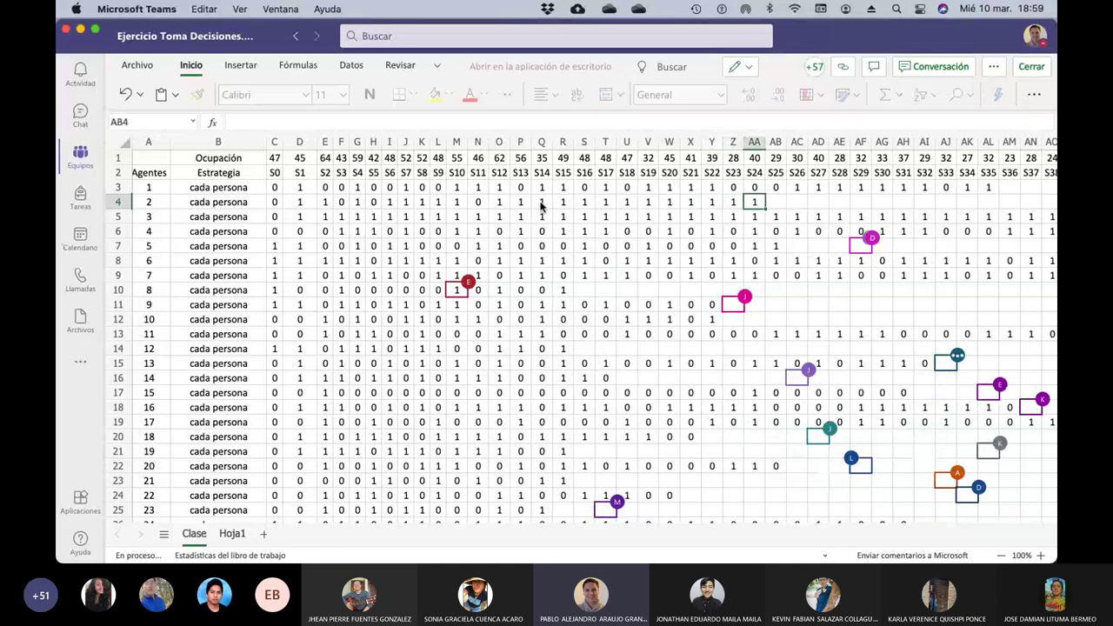
pyautogui.press('Tab')
pyautogui.write('1')
pyautogui.press('Tab')
pyautogui.write('1')
pyautogui.press('Tab')
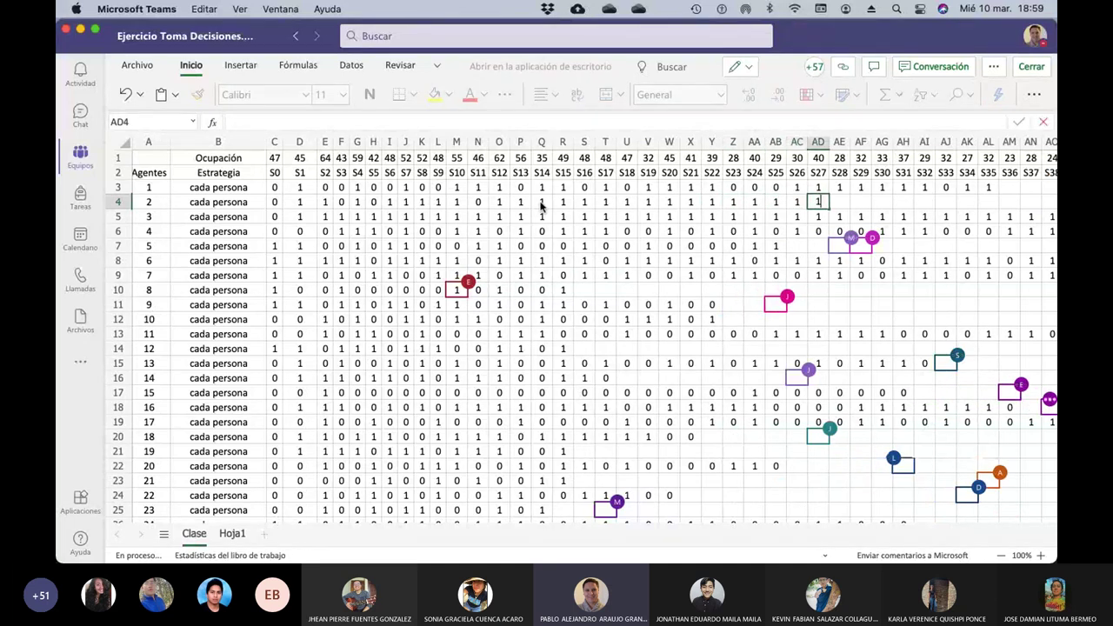
pyautogui.write('1')
pyautogui.press('Tab')
pyautogui.write('1')
pyautogui.press('Tab')
pyautogui.write('1')
pyautogui.press('Tab')
pyautogui.write('1')
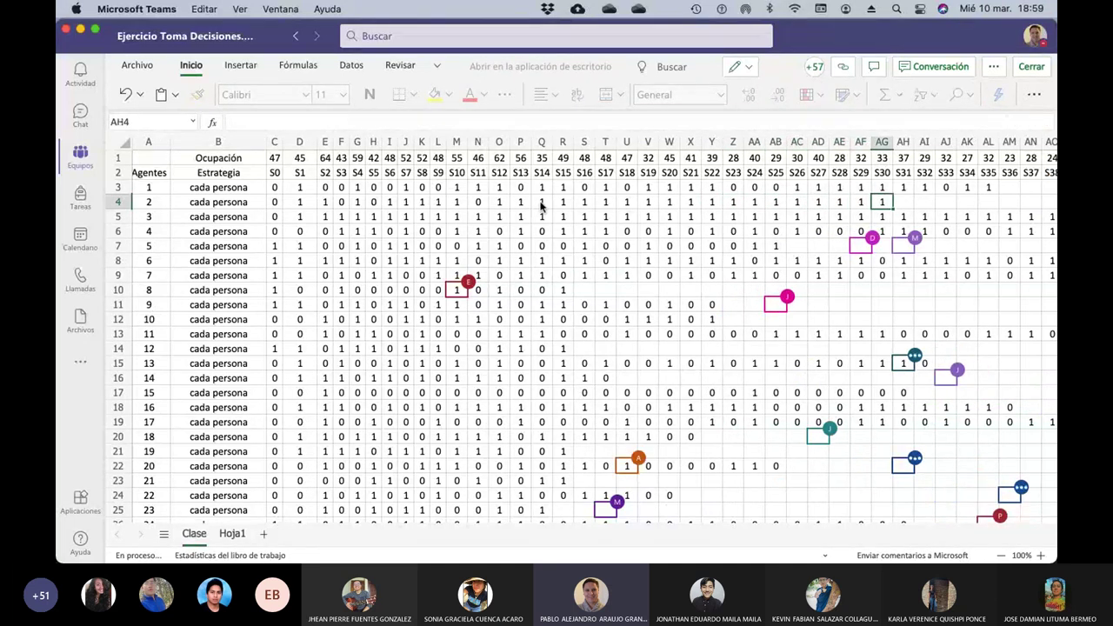
pyautogui.press('Tab')
pyautogui.write('1')
pyautogui.press('Tab')
pyautogui.write('1')
pyautogui.press('Tab')
pyautogui.write('1')
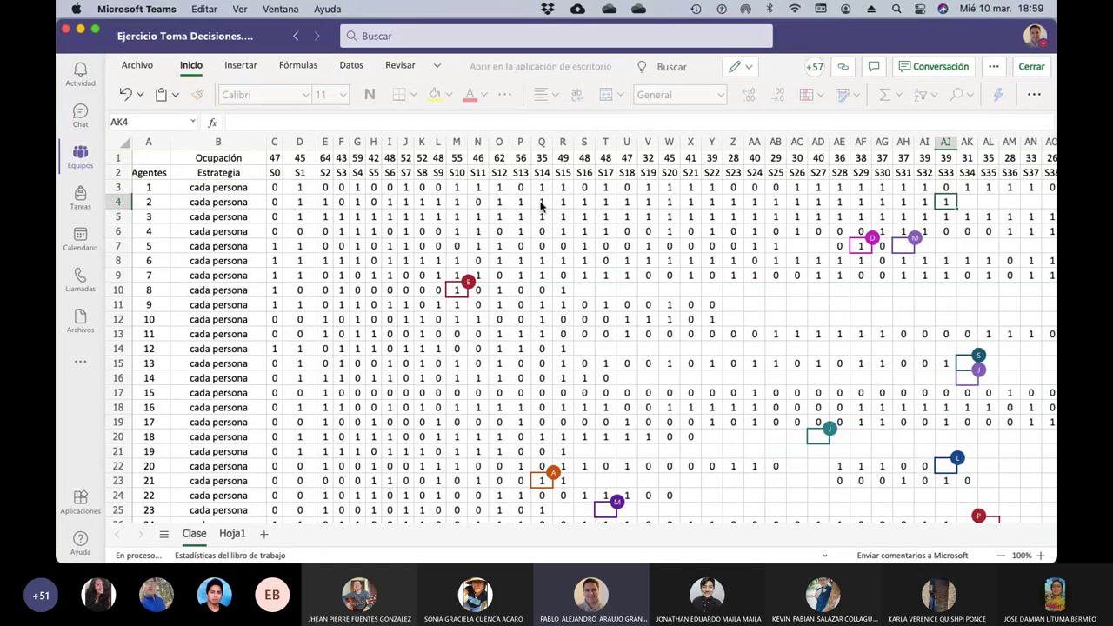
pyautogui.press('Tab')
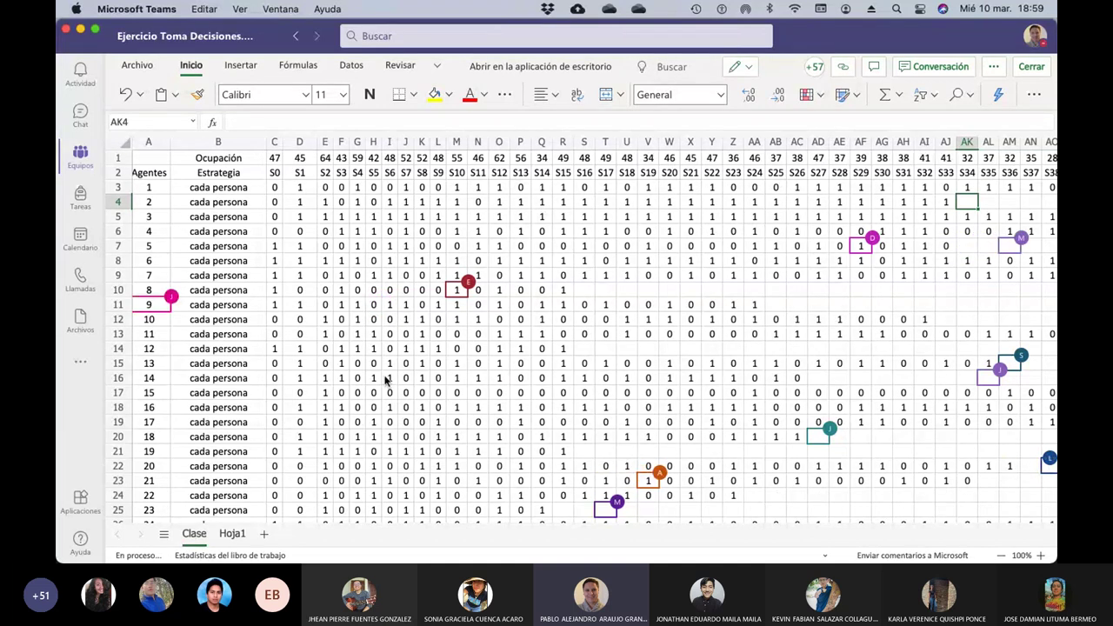
# Enter 0 for agent 8 in cell S10 and fill it across the row through session S50, cell BA10
pyautogui.click(587, 295)
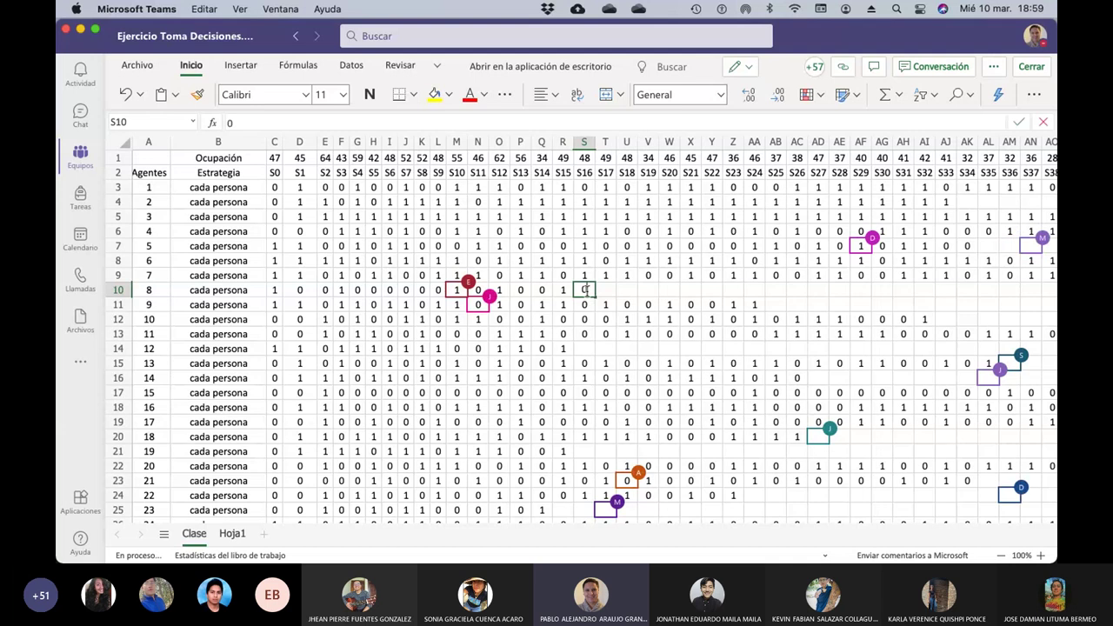
pyautogui.write('0')
pyautogui.press('Return')
pyautogui.click(587, 295)
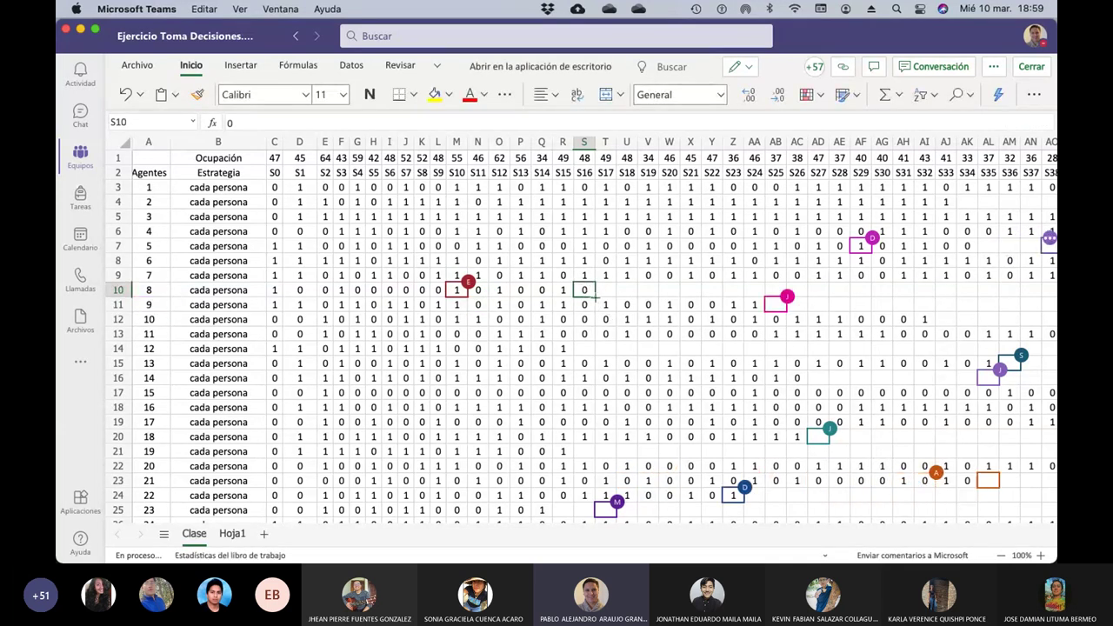
pyautogui.moveTo(591, 295); pyautogui.dragTo(1056, 294)
pyautogui.moveTo(1033, 290); pyautogui.dragTo(812, 313)
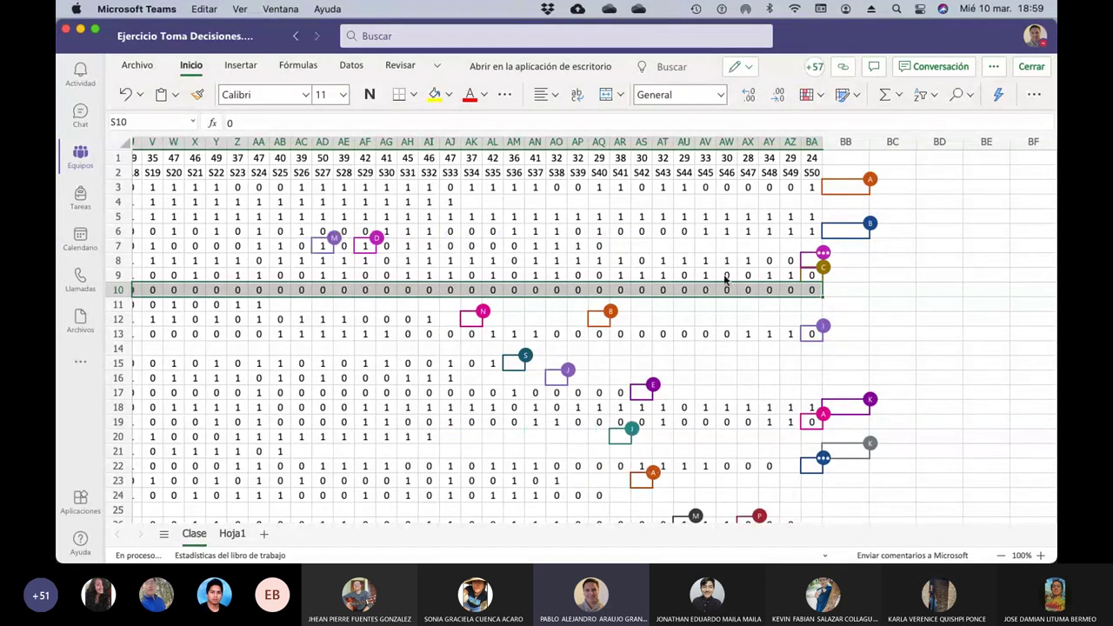
# Enter 0 for agent 12 in session S16, cell S14
pyautogui.hscroll(-10, 721, 274)
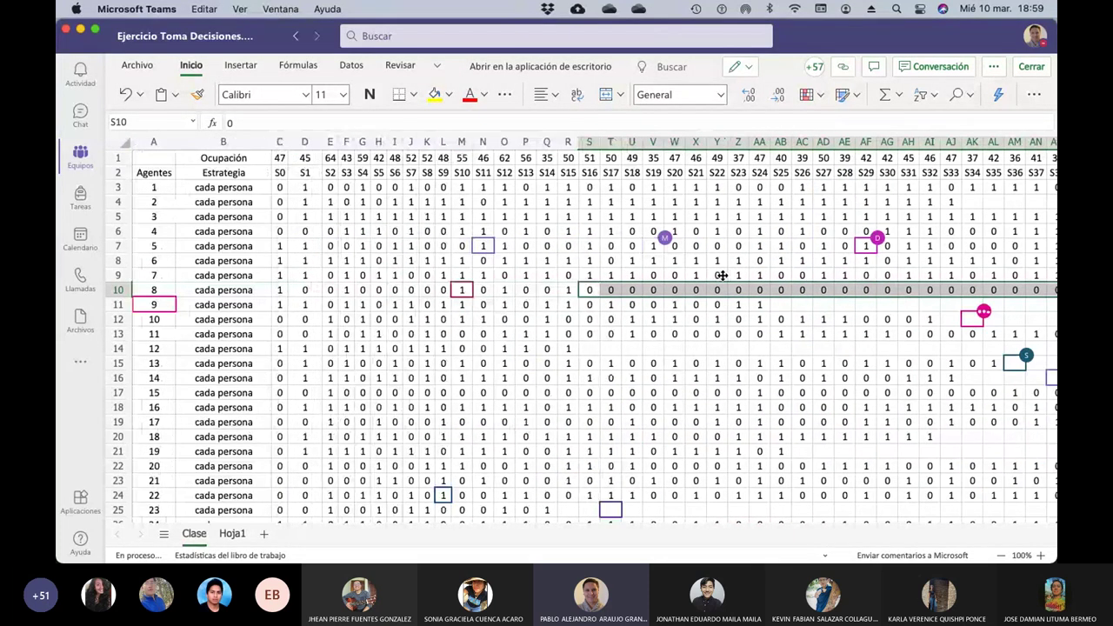
pyautogui.hscroll(5, 721, 275)
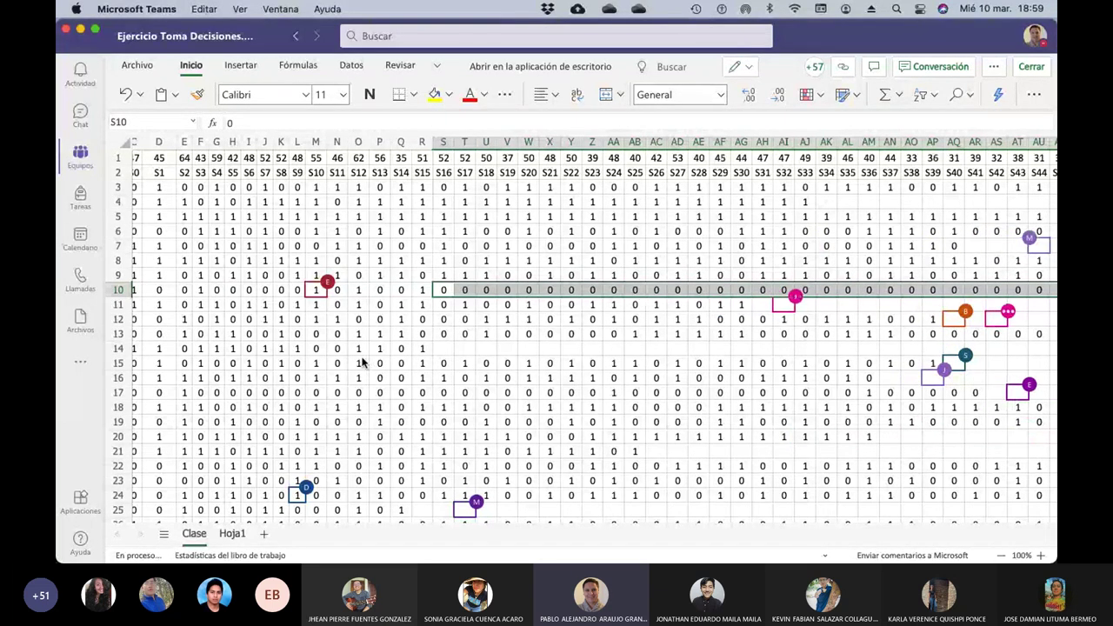
pyautogui.hscroll(-3, 363, 362)
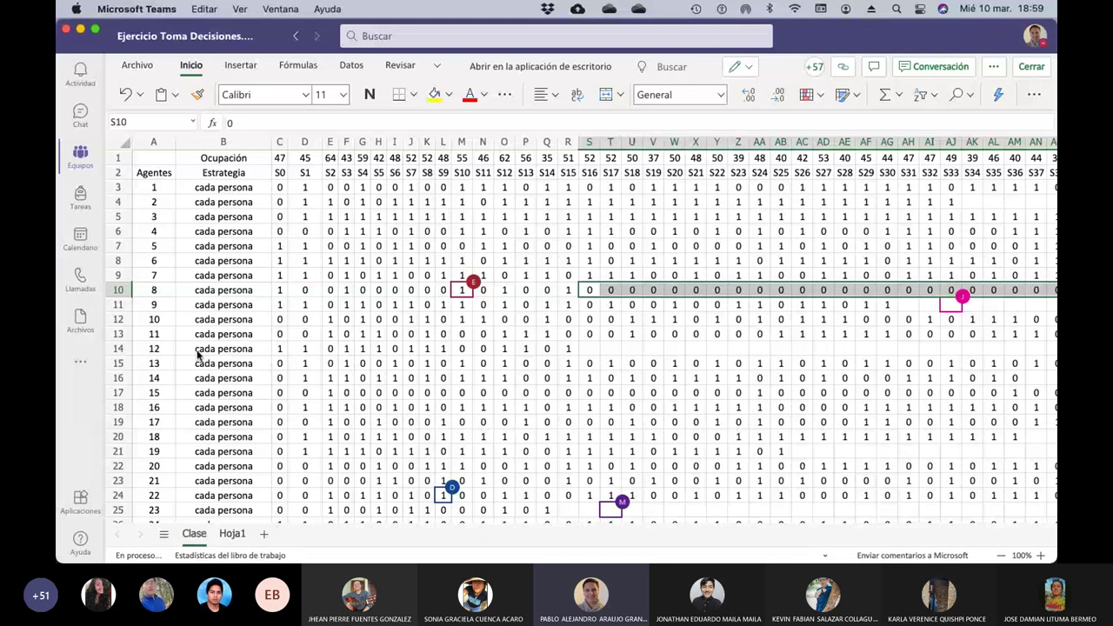
pyautogui.click(588, 348)
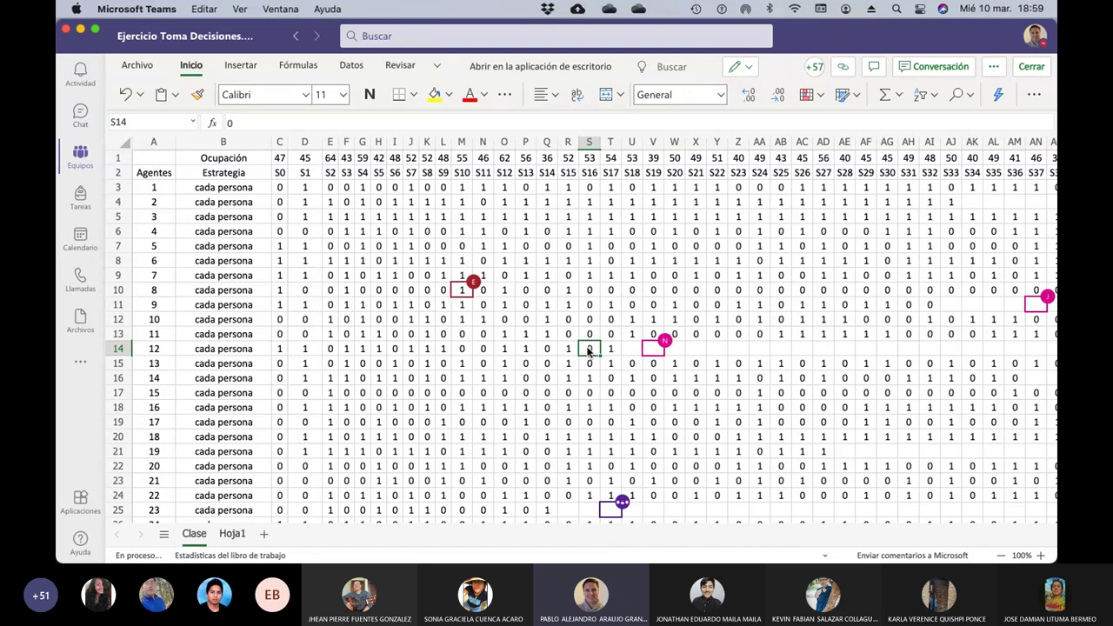
pyautogui.write('0')
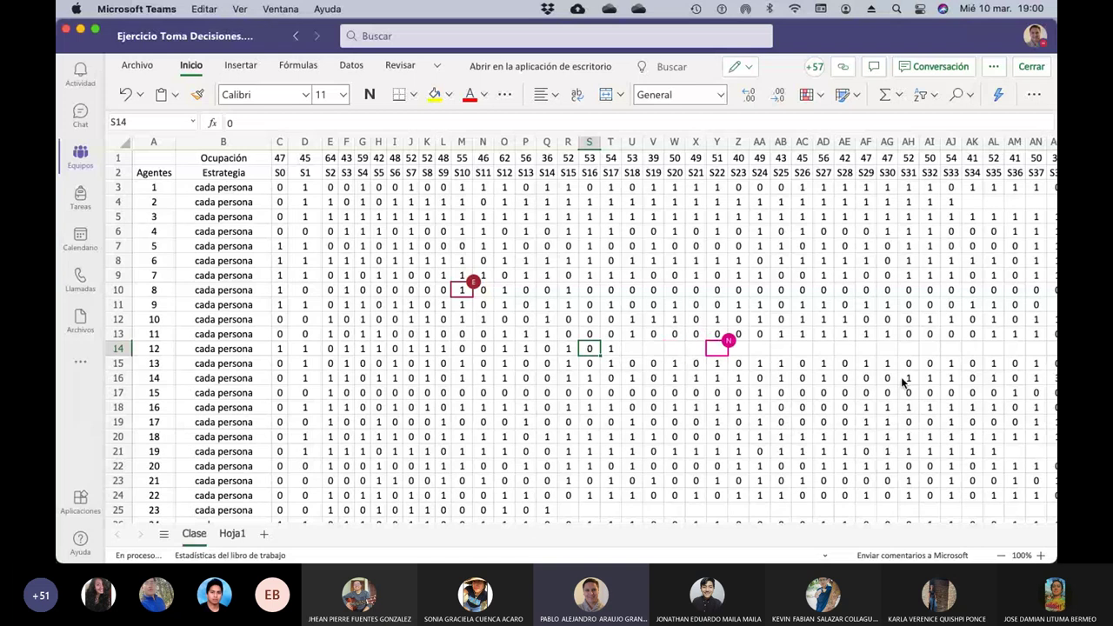
# Enter 1 for agent 2 in cells AK4 to AM4 and fill the value from AM4 through session S50, cell BA4
pyautogui.hscroll(3, 892, 303)
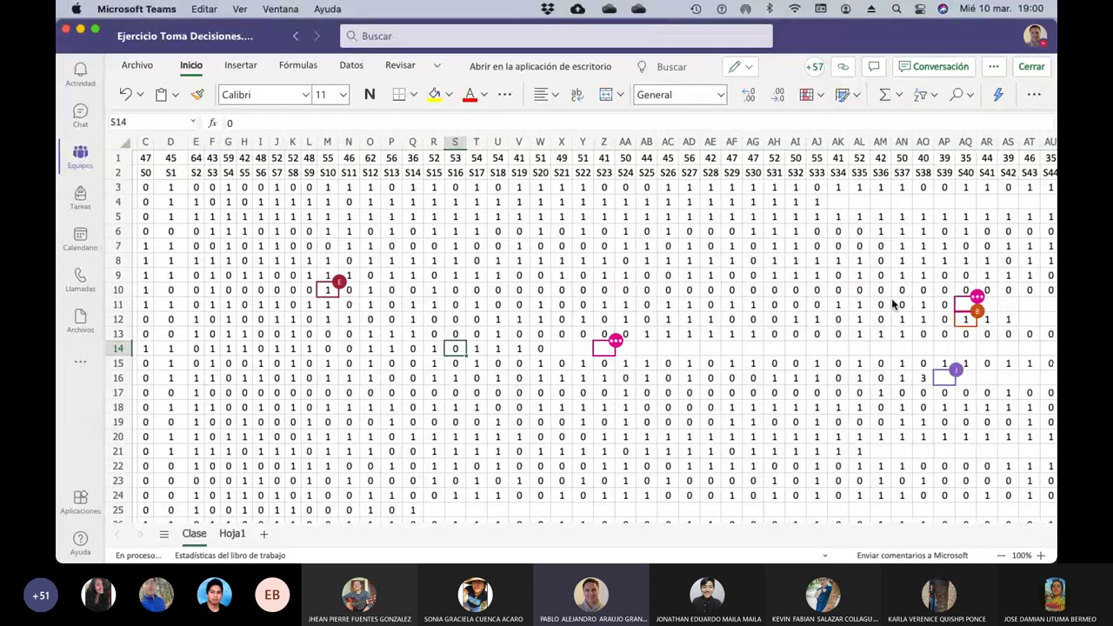
pyautogui.hscroll(5, 893, 302)
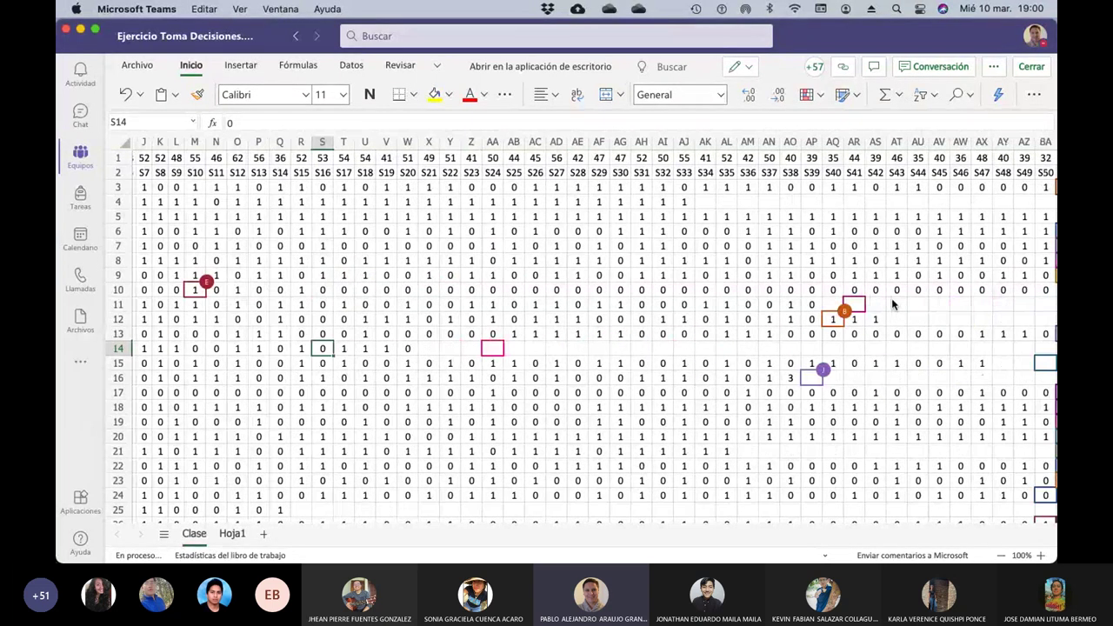
pyautogui.click(705, 203)
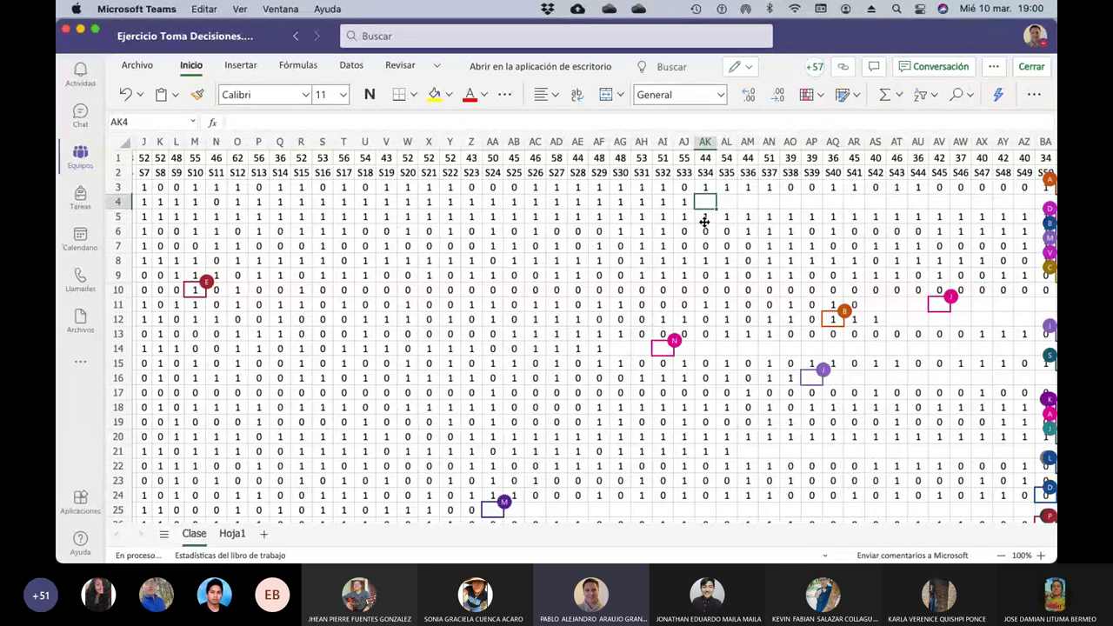
pyautogui.write('1')
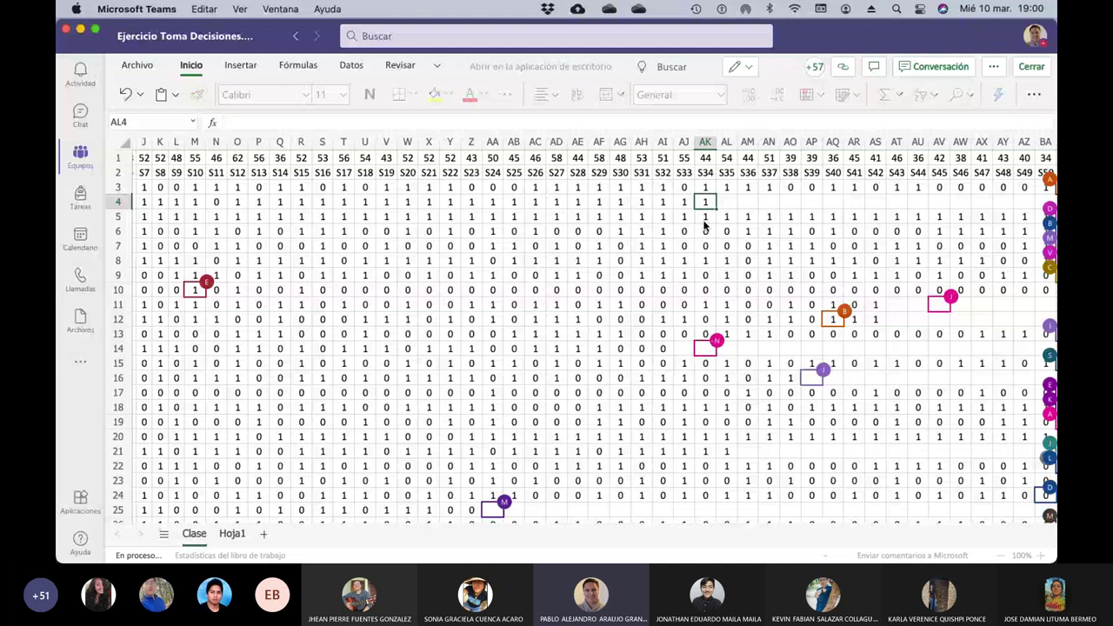
pyautogui.press('Tab')
pyautogui.write('1')
pyautogui.press('Tab')
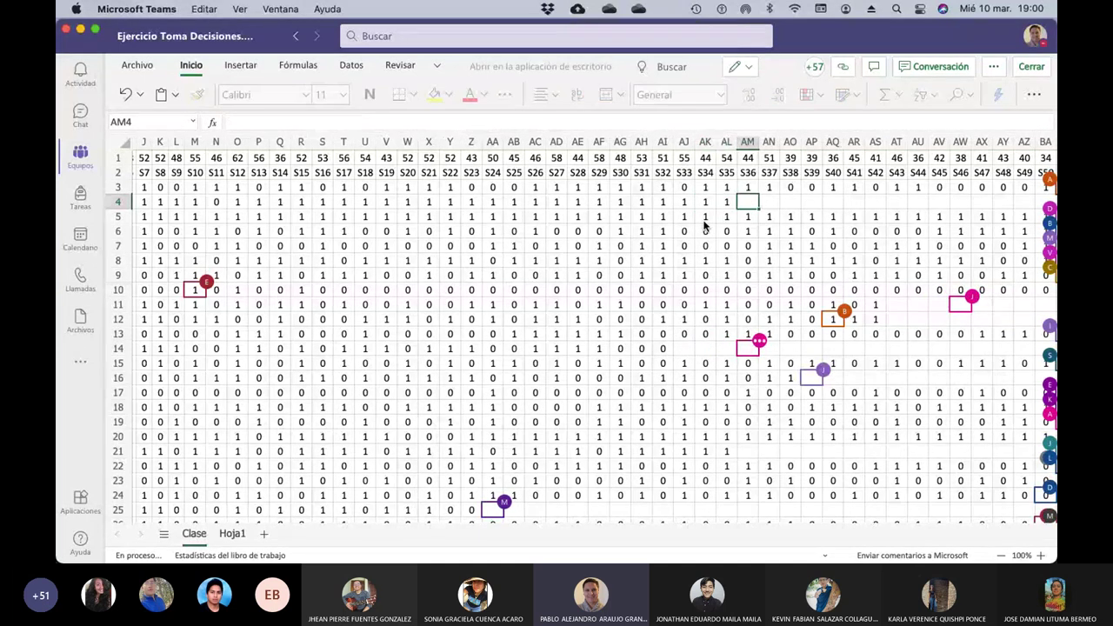
pyautogui.write('11')
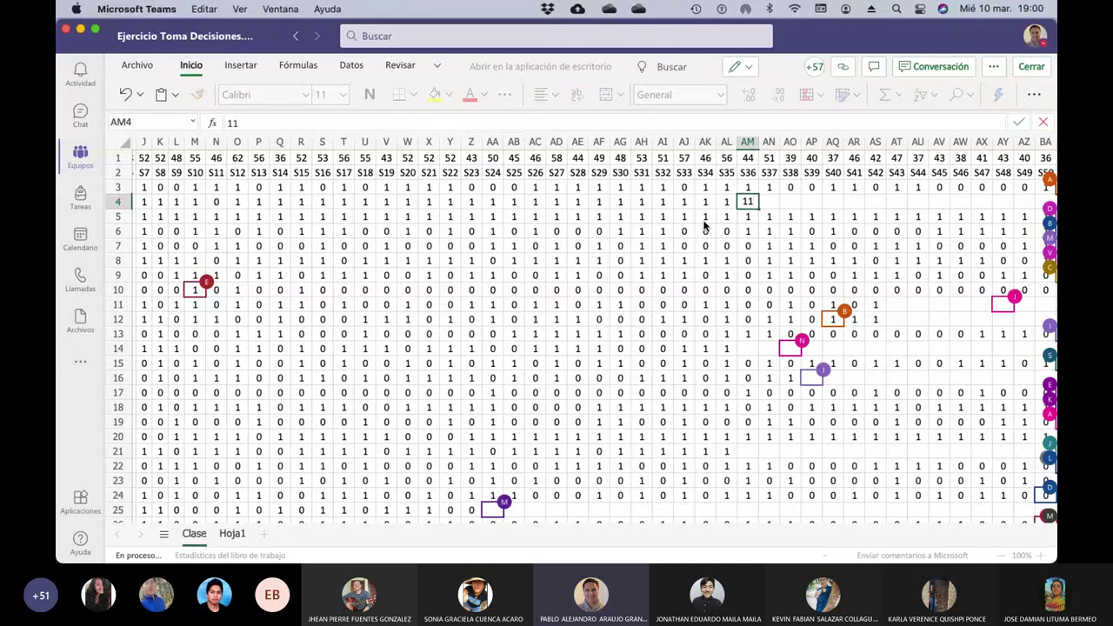
pyautogui.press('BackSpace')
pyautogui.hotkey('ctrl', 'Return')
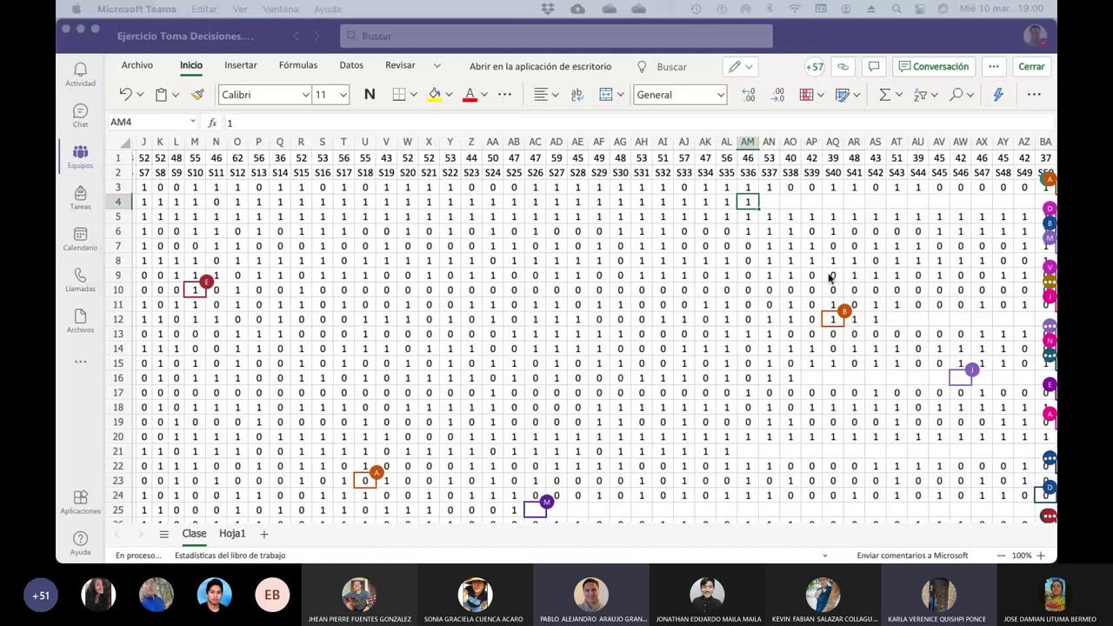
pyautogui.hscroll(5, 830, 277)
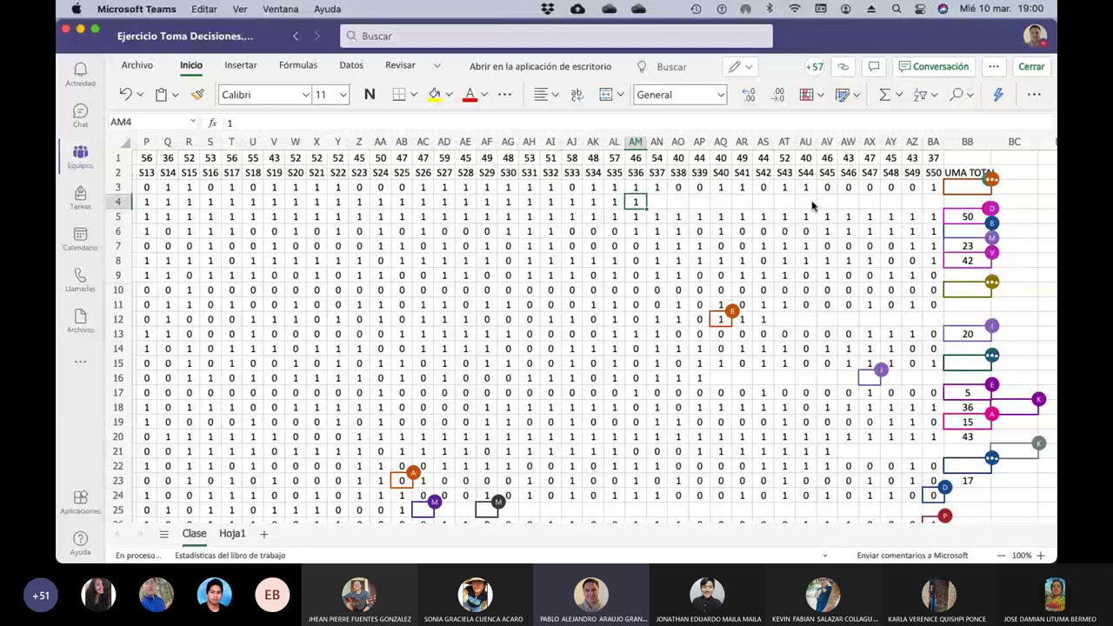
pyautogui.moveTo(643, 205); pyautogui.dragTo(932, 208)
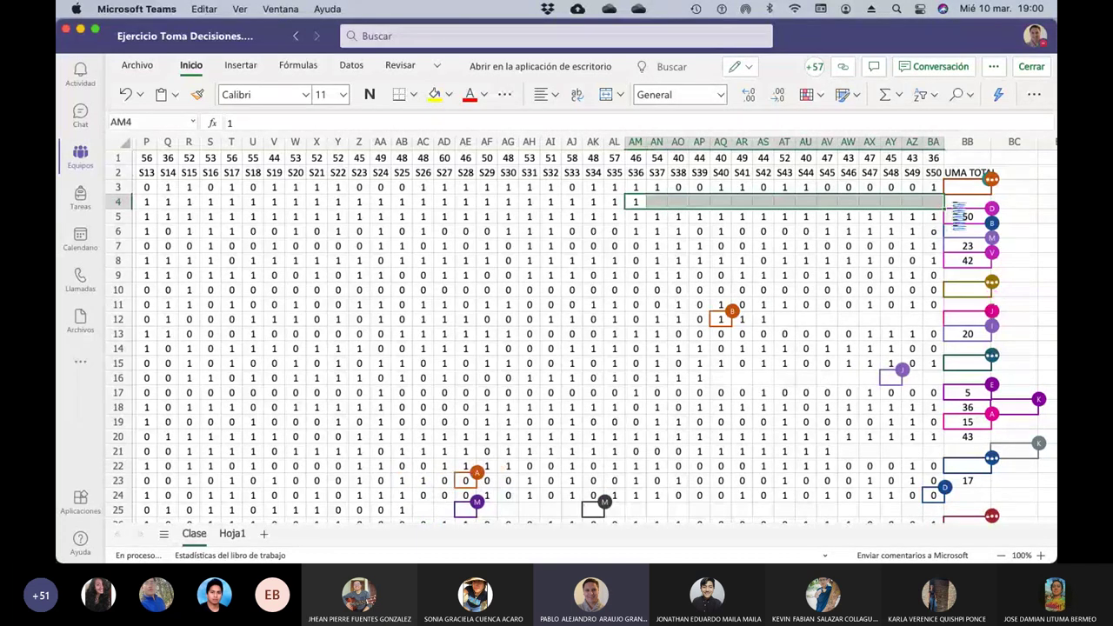
# Total agent 2's decisions for S1 to S50 in cell BB4 with the formula =suma(D4:BA4)
pyautogui.click(963, 204)
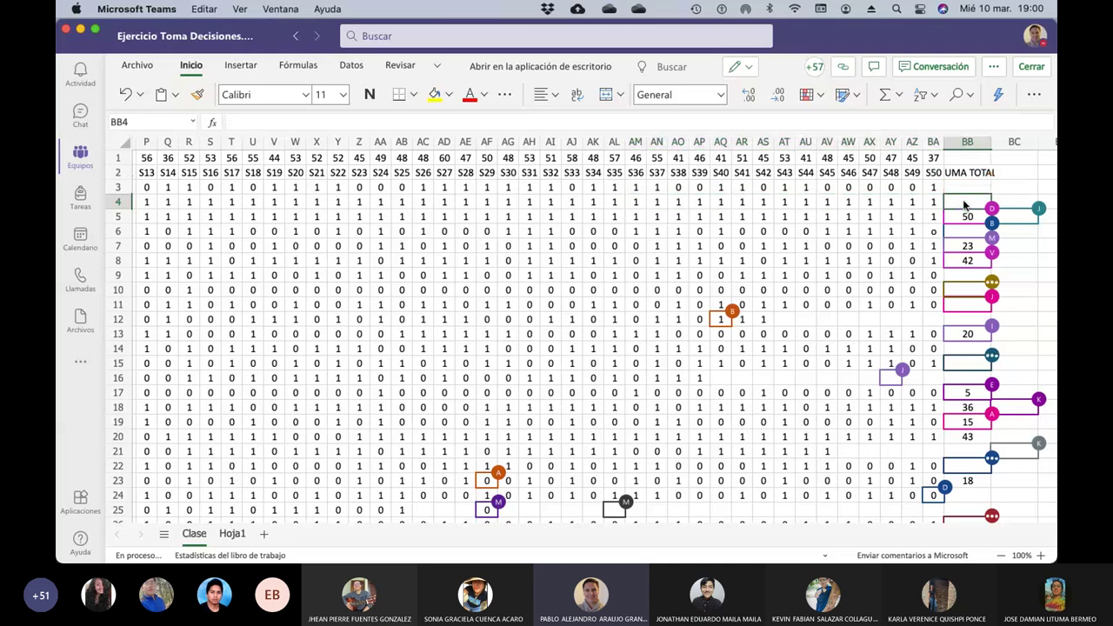
pyautogui.write('=suma(')
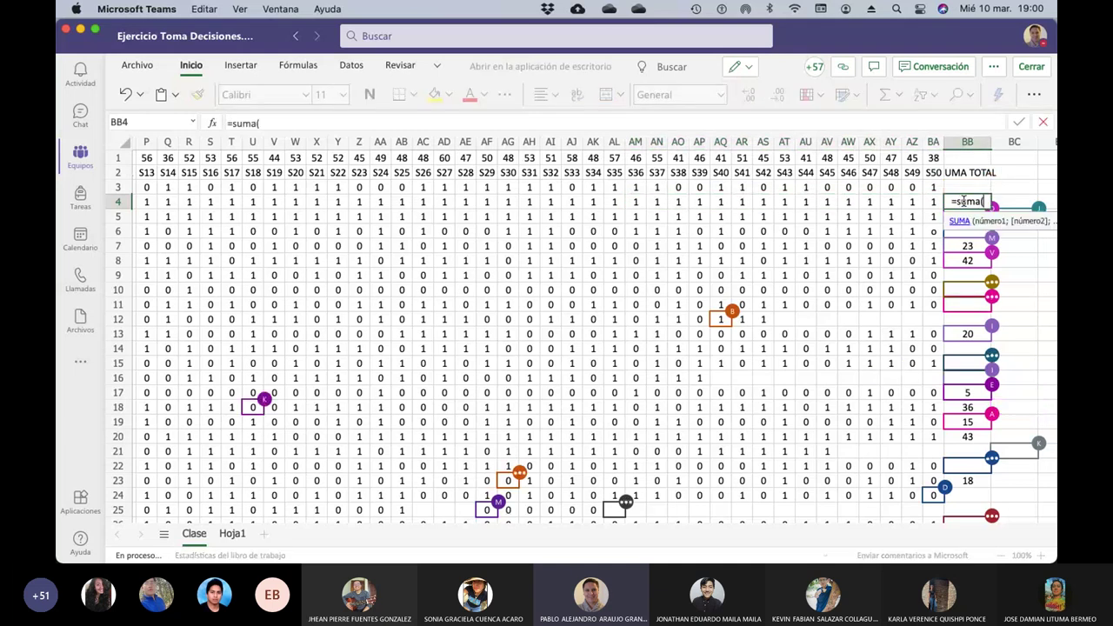
pyautogui.click(933, 202)
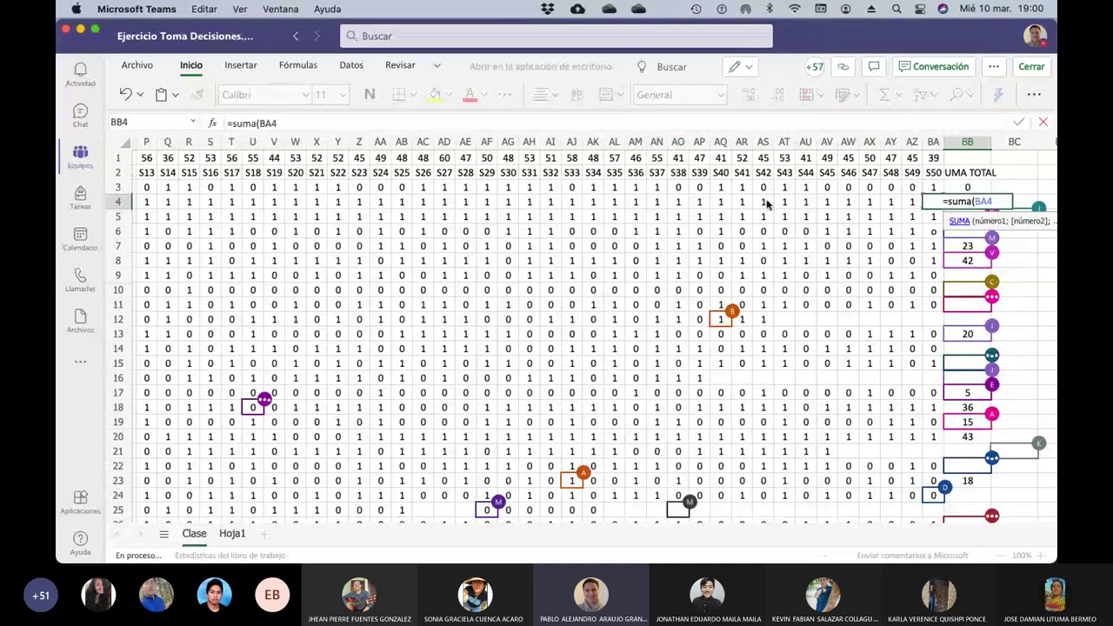
pyautogui.moveTo(763, 203); pyautogui.dragTo(101, 200)
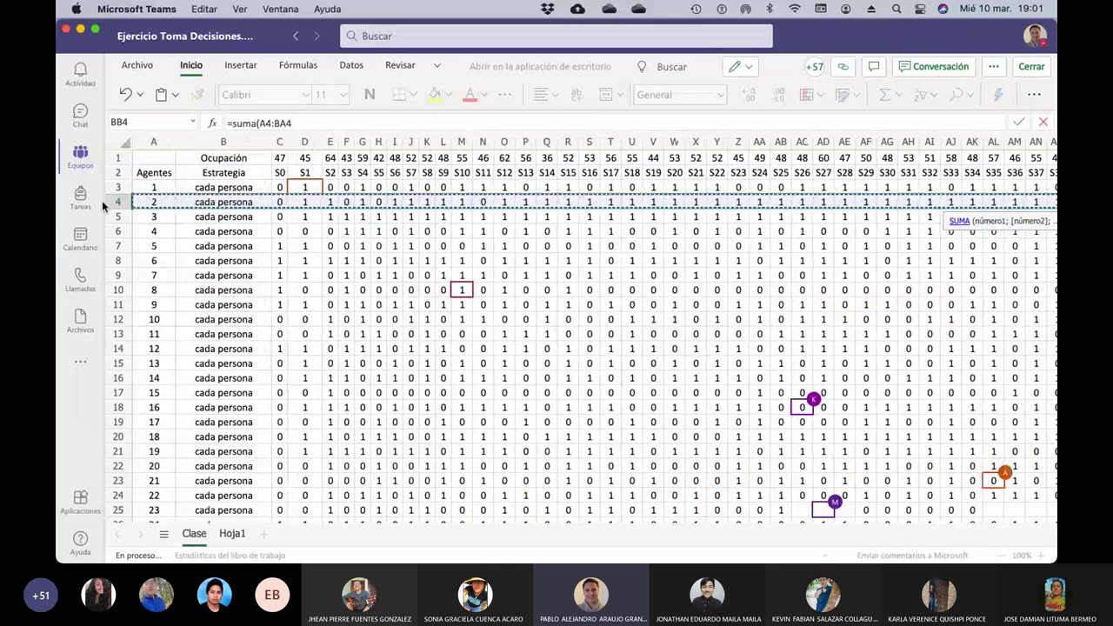
pyautogui.moveTo(297, 218); pyautogui.dragTo(297, 203)
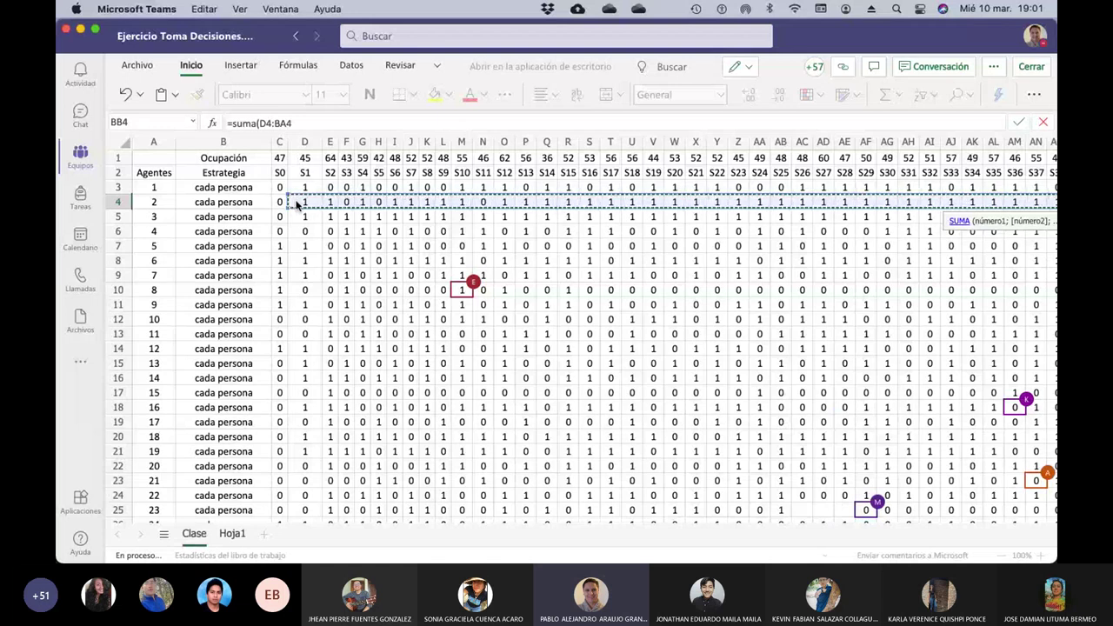
pyautogui.click(299, 124)
pyautogui.write(')')
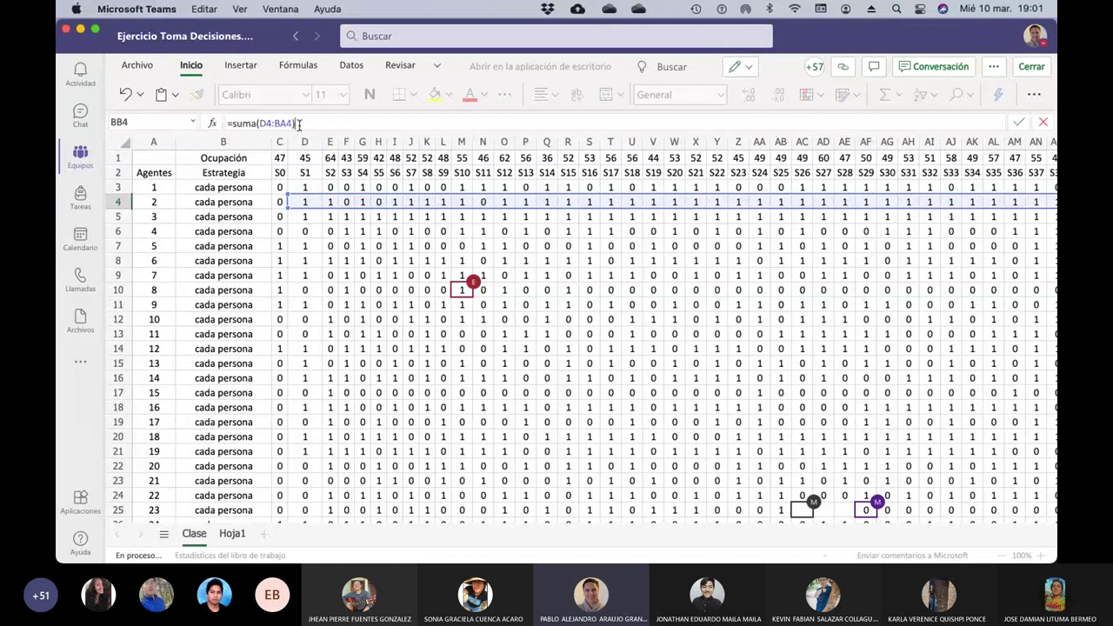
pyautogui.press('Return')
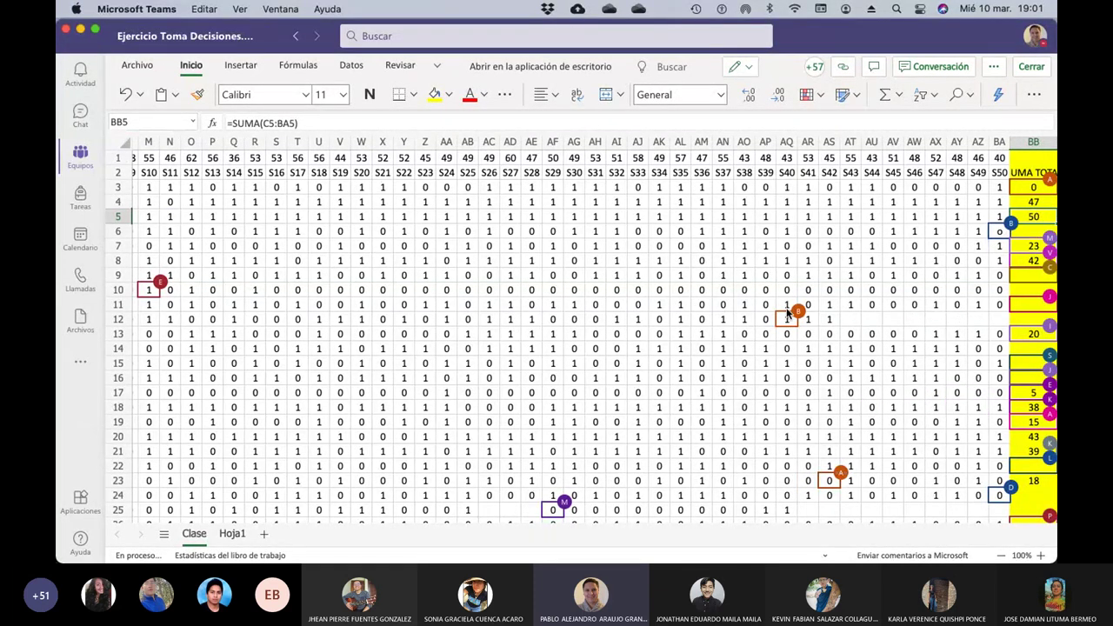
pyautogui.hscroll(2, 667, 346)
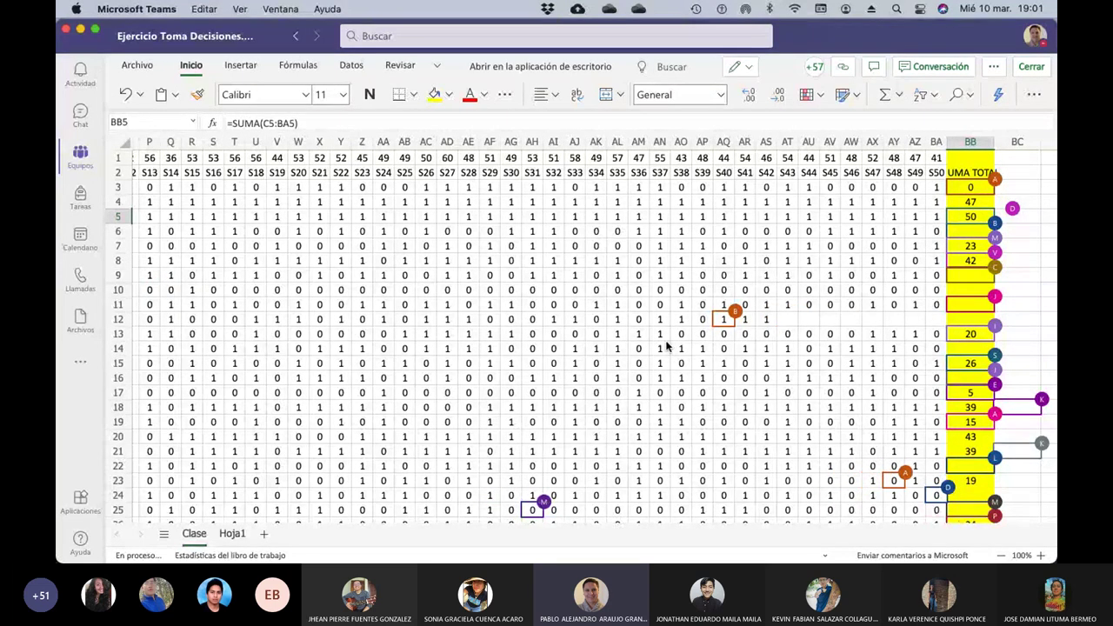
pyautogui.scroll(-2, 667, 346)
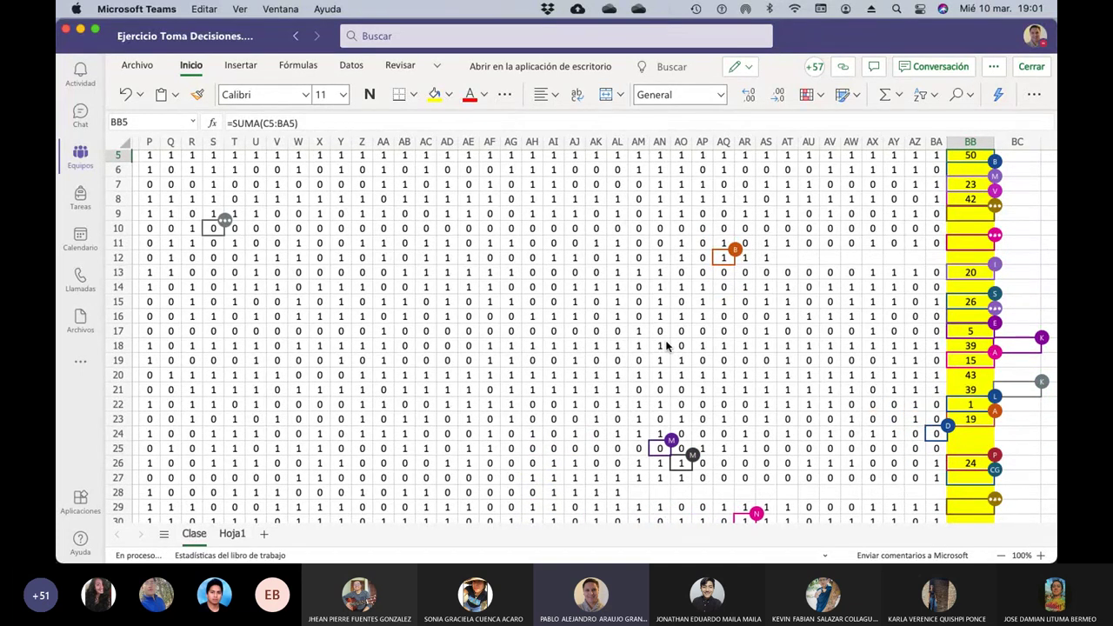
# Fill the row total formula =SUMA(C67:BA67) from cell BB67 down through cell BB102
pyautogui.scroll(1, 667, 346)
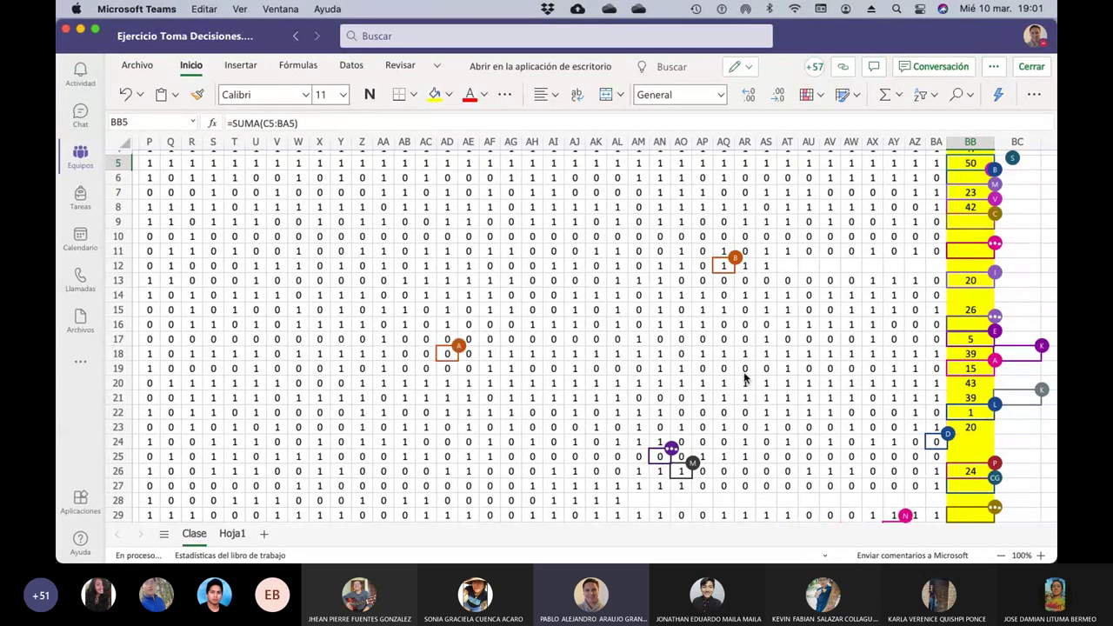
pyautogui.scroll(-8, 745, 377)
pyautogui.scroll(-6, 750, 377)
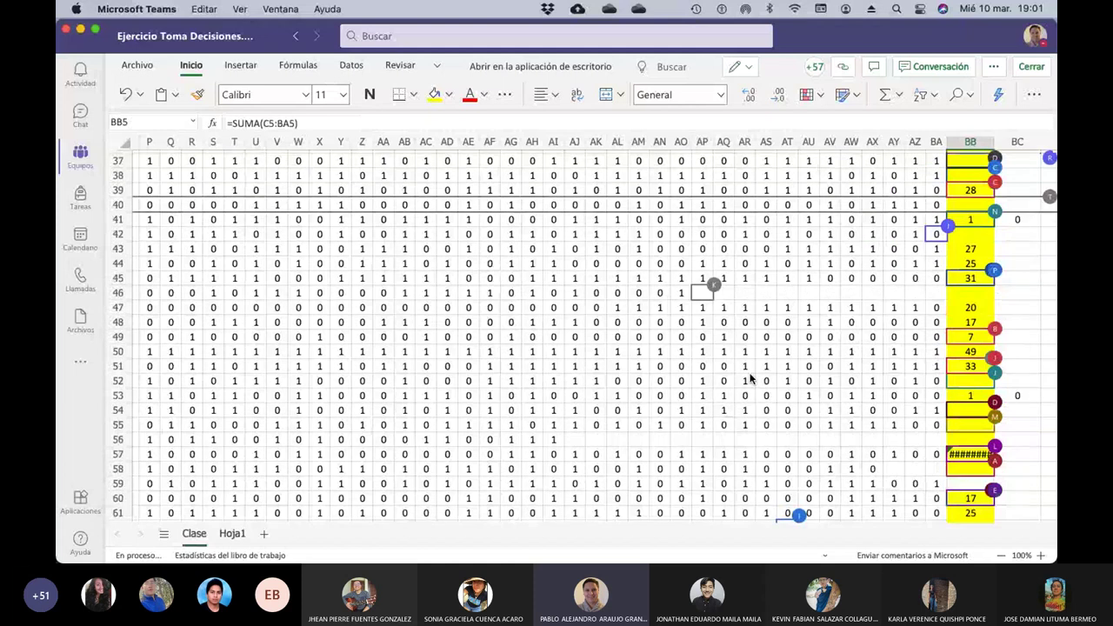
pyautogui.scroll(-2, 750, 377)
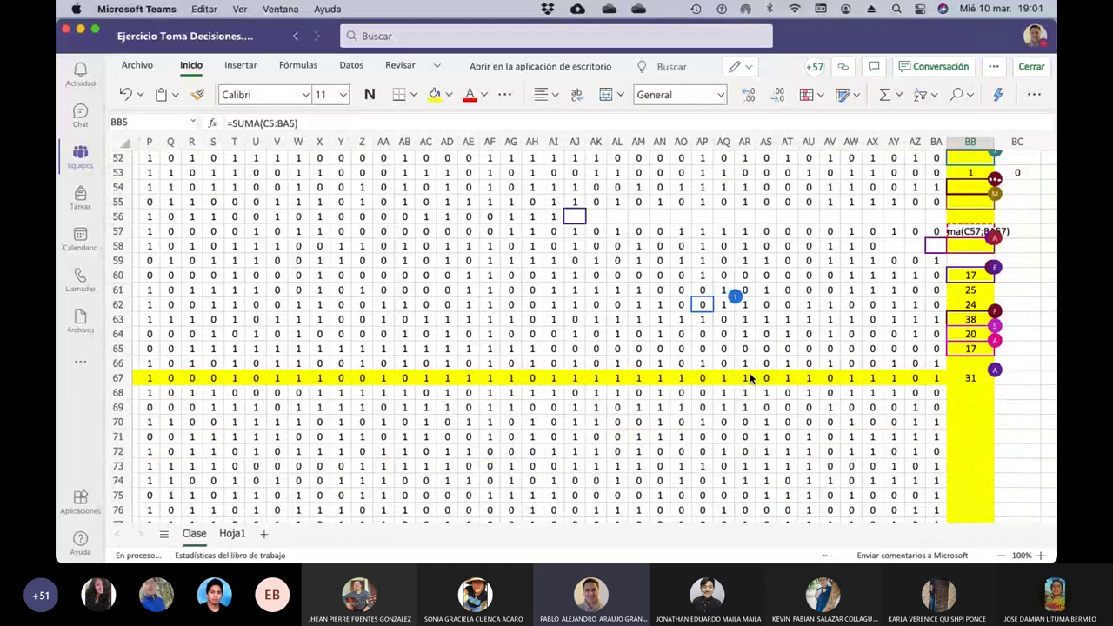
pyautogui.scroll(-2, 750, 378)
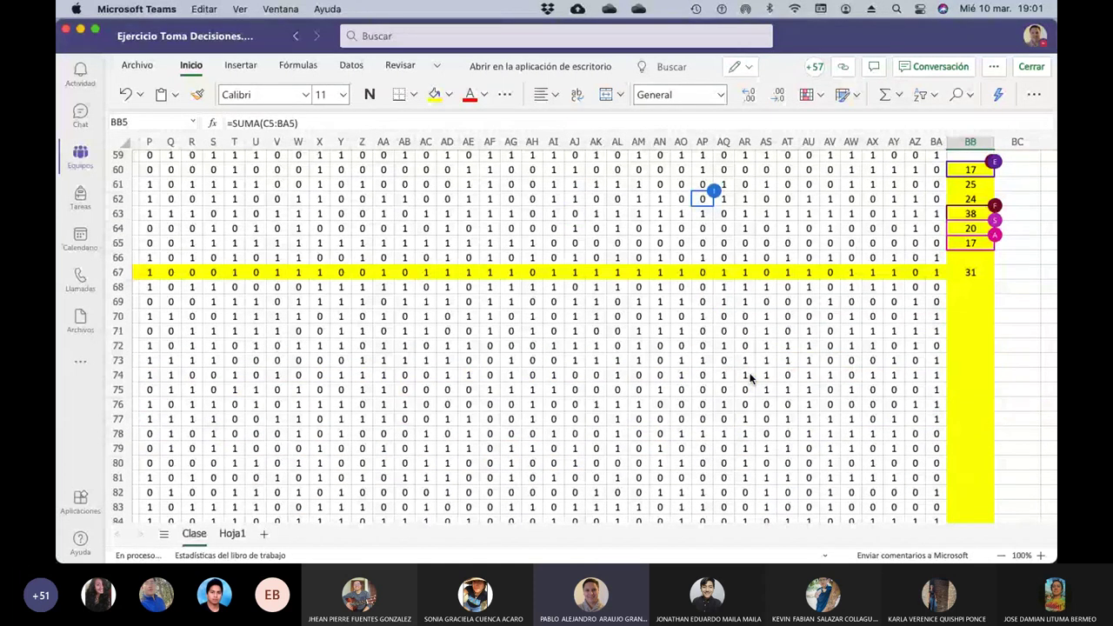
pyautogui.scroll(-1, 750, 376)
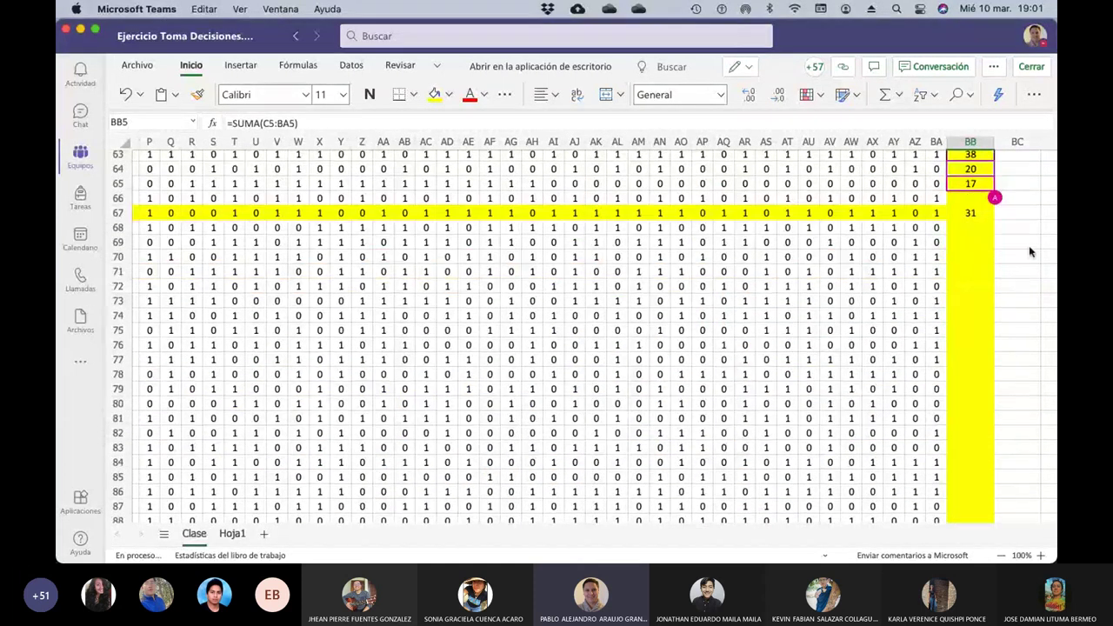
pyautogui.click(978, 215)
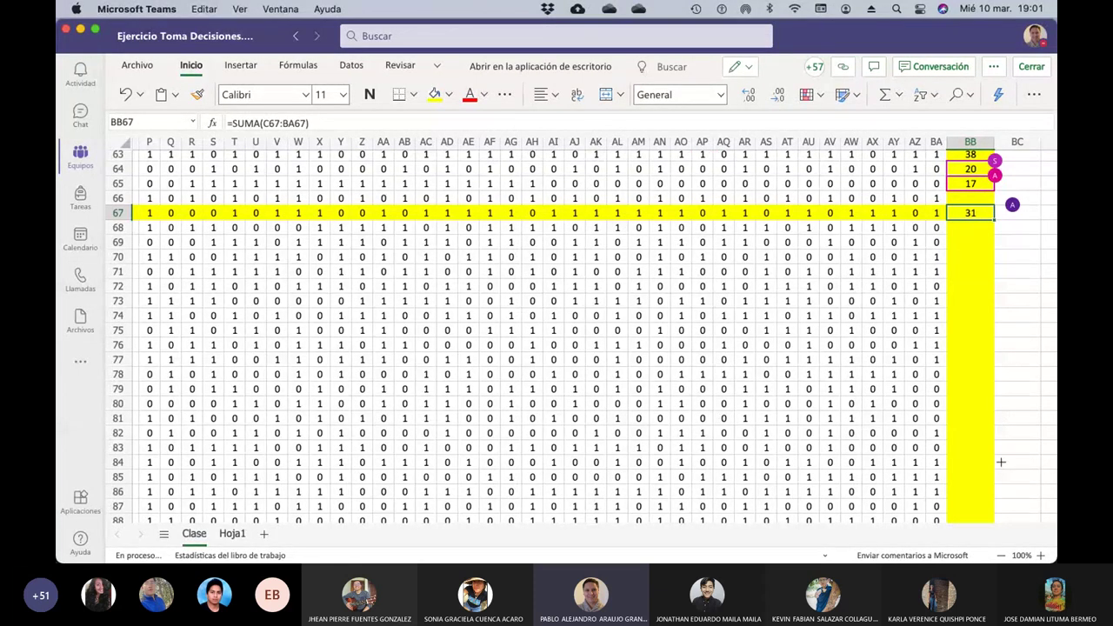
pyautogui.keyDown('shift'); pyautogui.click(991, 512); pyautogui.keyUp('shift')
pyautogui.moveTo(983, 560); pyautogui.dragTo(986, 322)
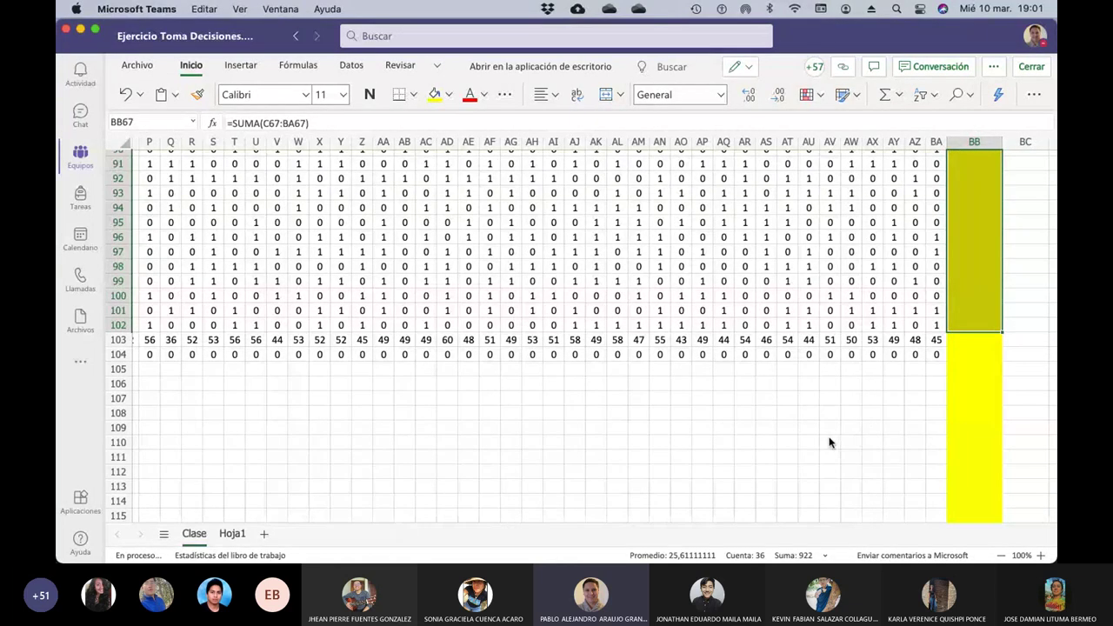
# Examine the agents' decisions and row totals throughout the sheet for missing entries
pyautogui.scroll(10, 604, 366)
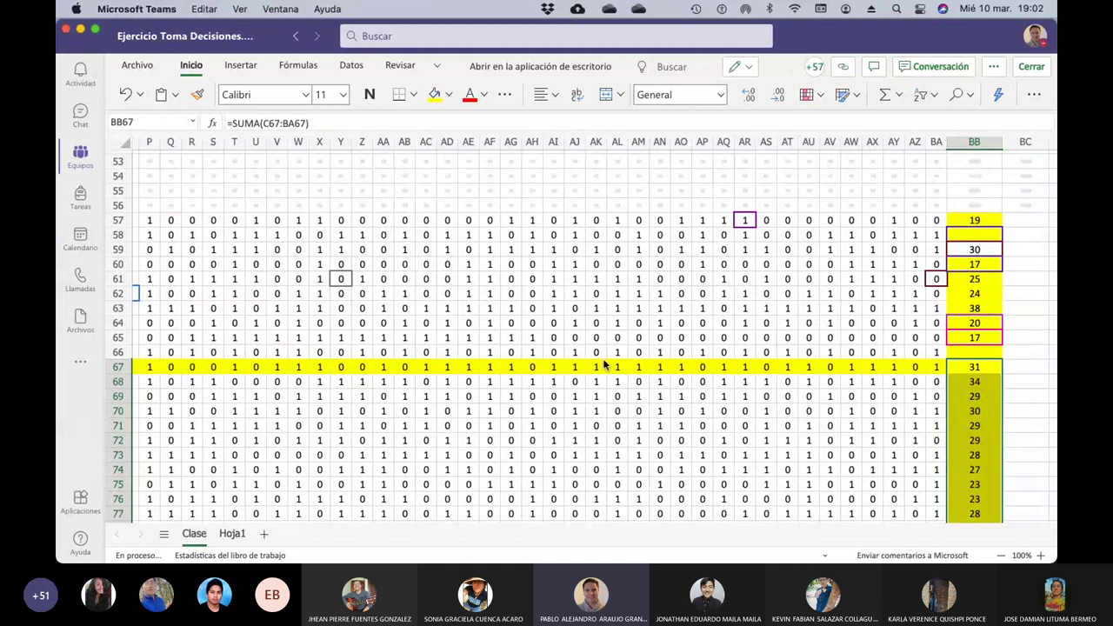
pyautogui.scroll(5, 604, 365)
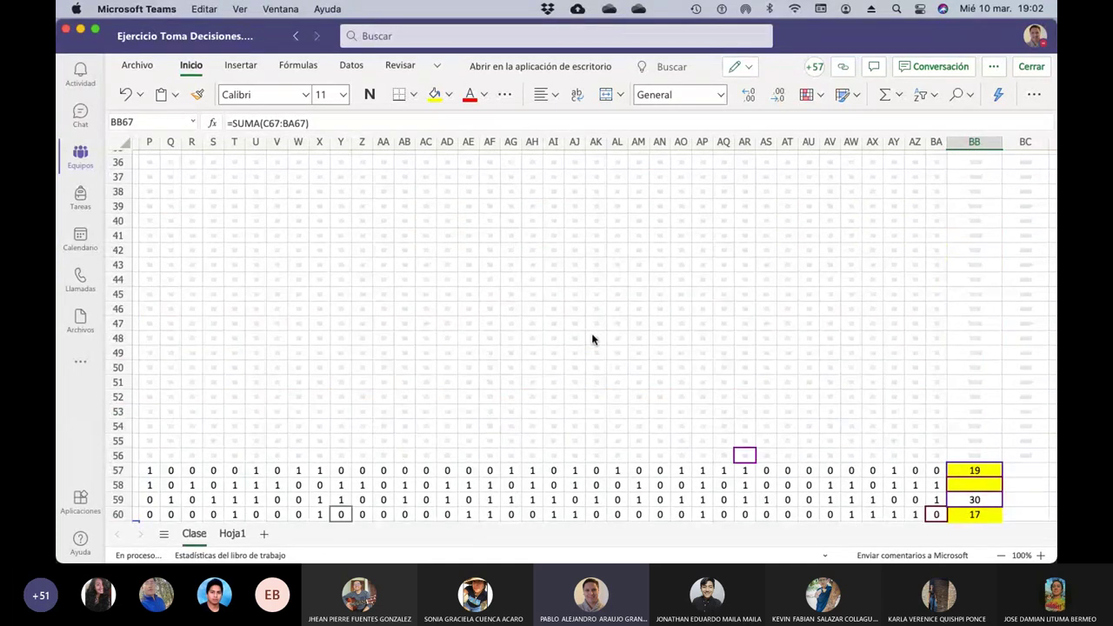
pyautogui.scroll(10, 592, 339)
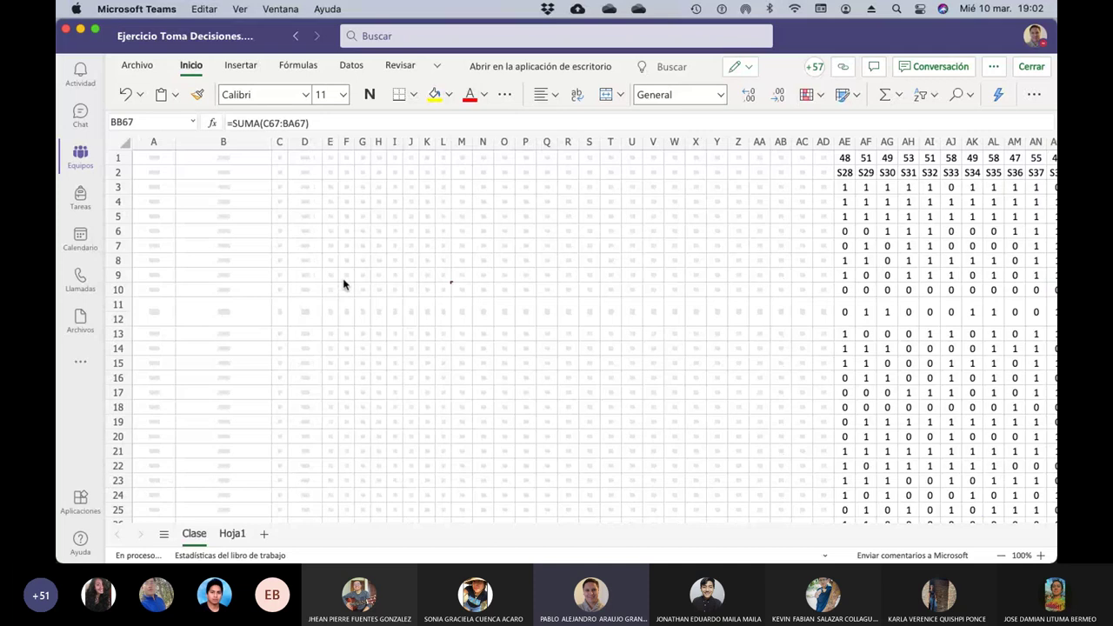
pyautogui.hscroll(5, 343, 284)
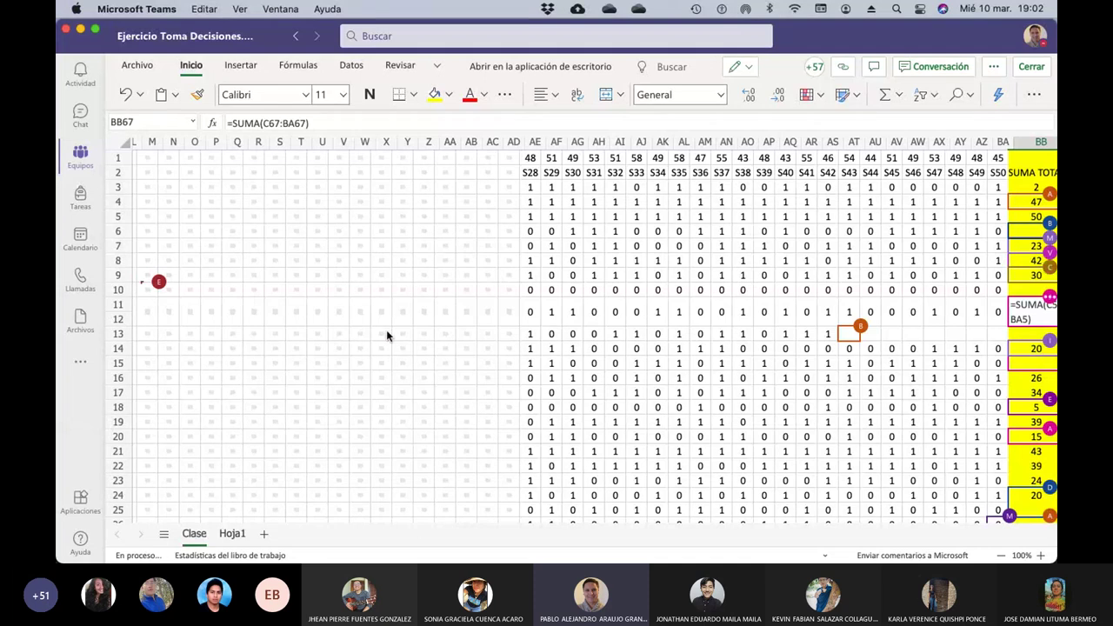
pyautogui.scroll(-3, 386, 330)
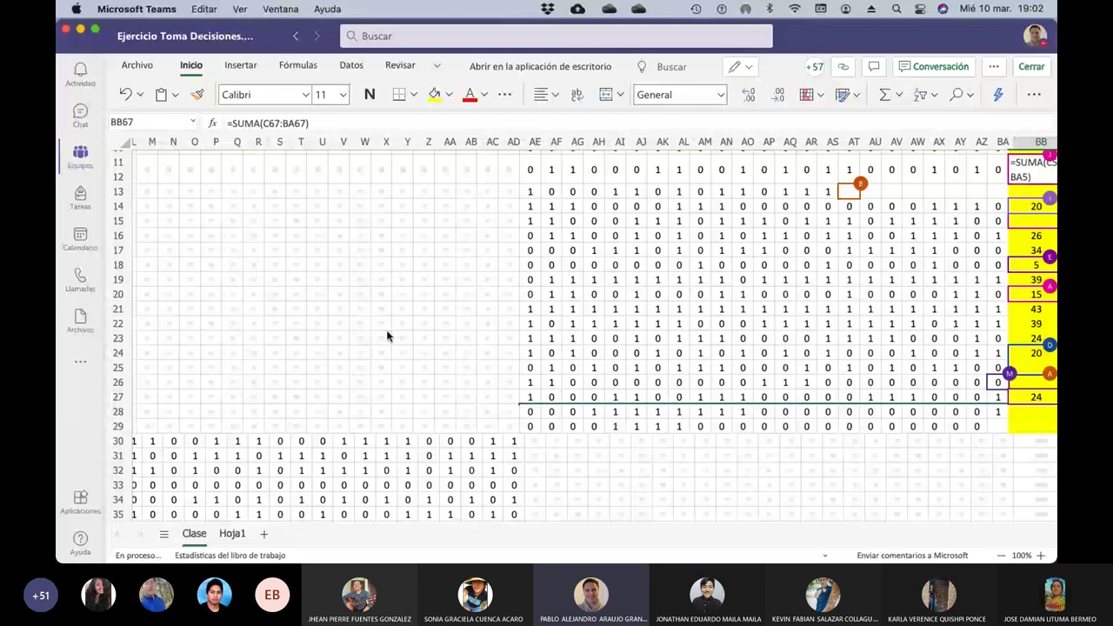
pyautogui.scroll(-6, 387, 336)
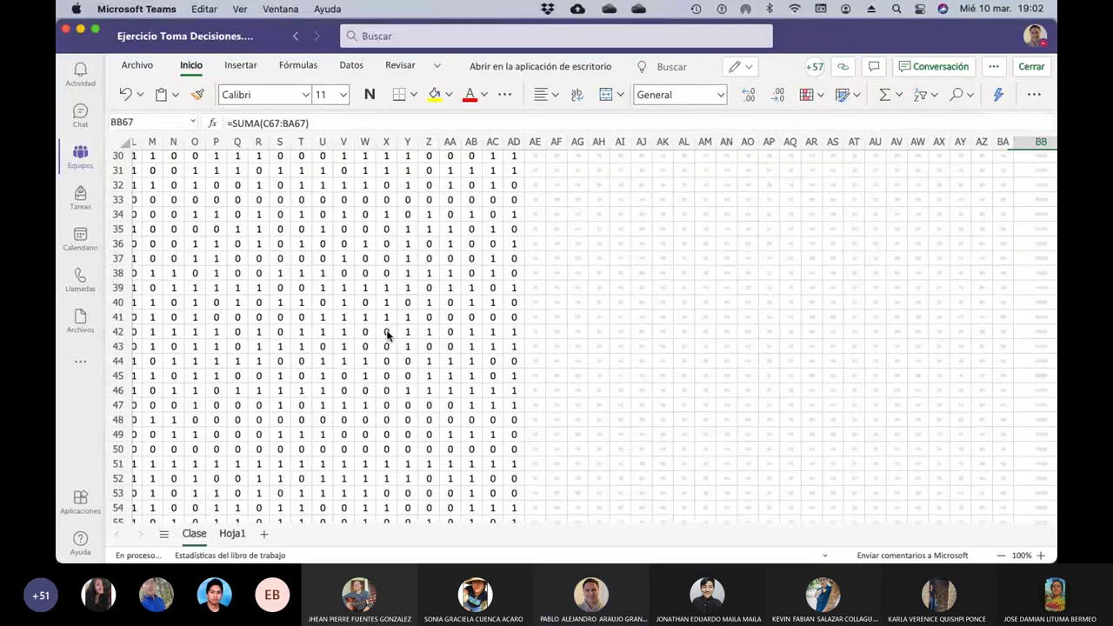
pyautogui.scroll(-5, 387, 336)
pyautogui.scroll(-3, 580, 348)
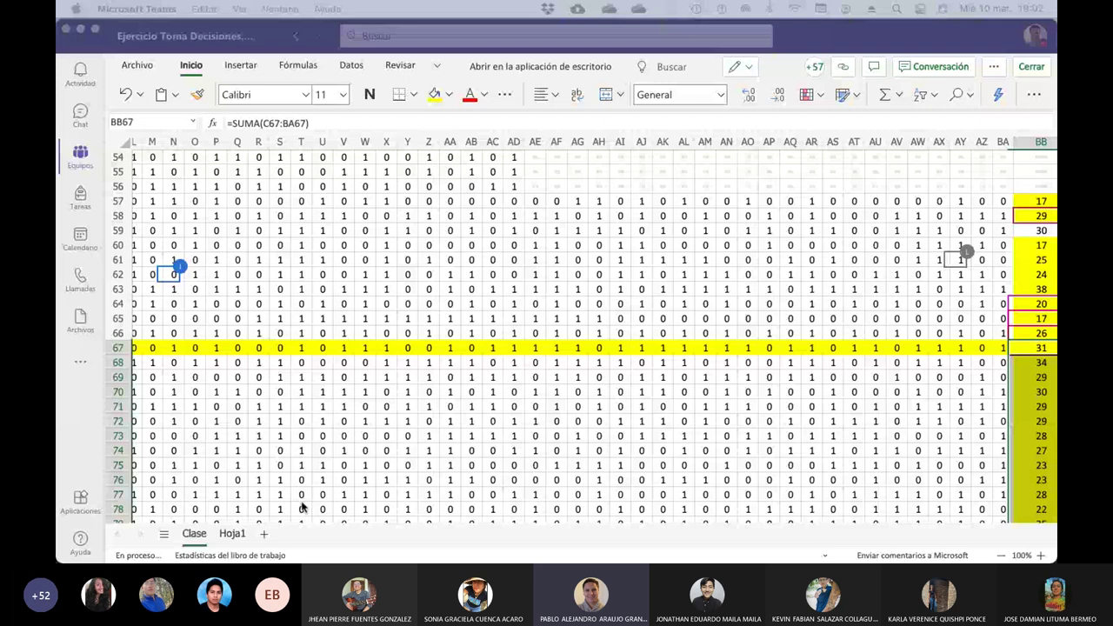
# Extend the Media Ocupaciones formula in cell D106 to include session S0: =PROMEDIO(C103:BA103)
pyautogui.hscroll(-5, 429, 348)
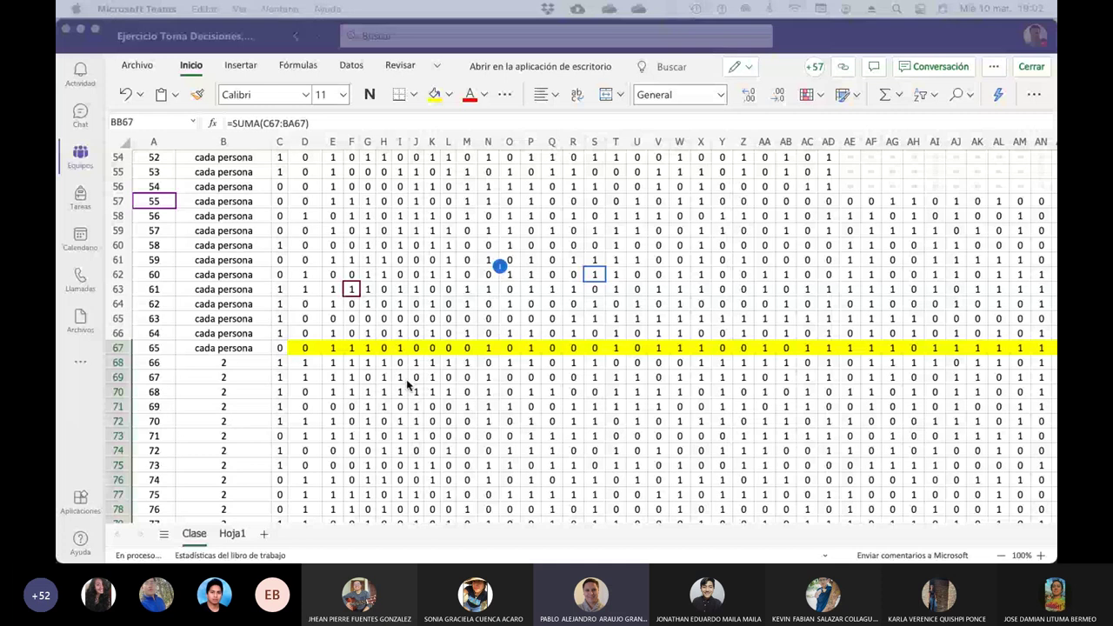
pyautogui.scroll(-15, 407, 384)
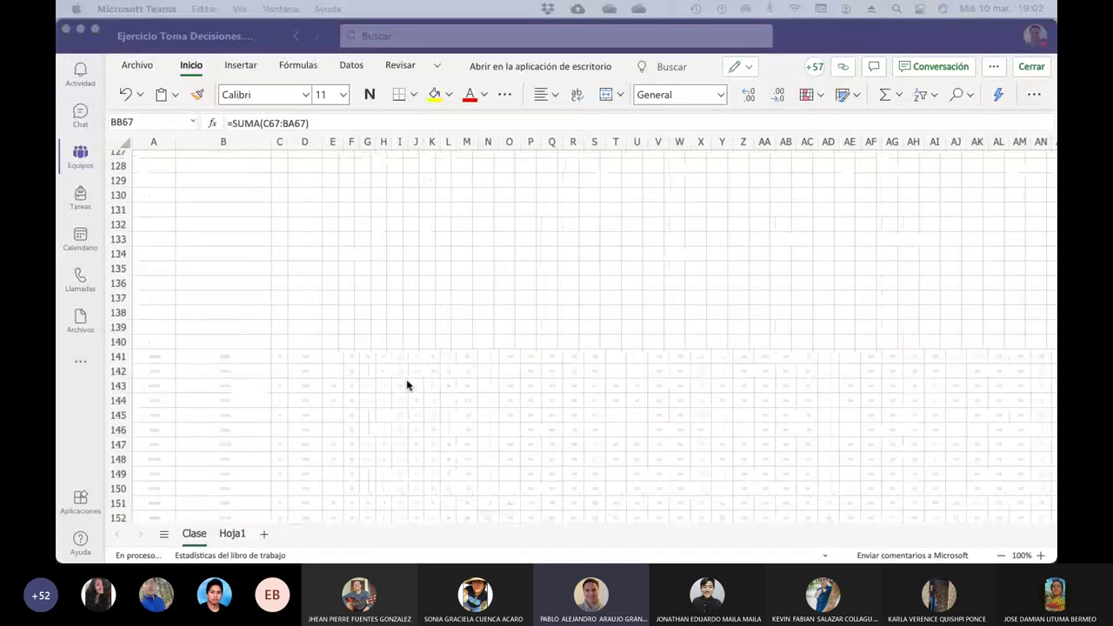
pyautogui.scroll(1, 407, 384)
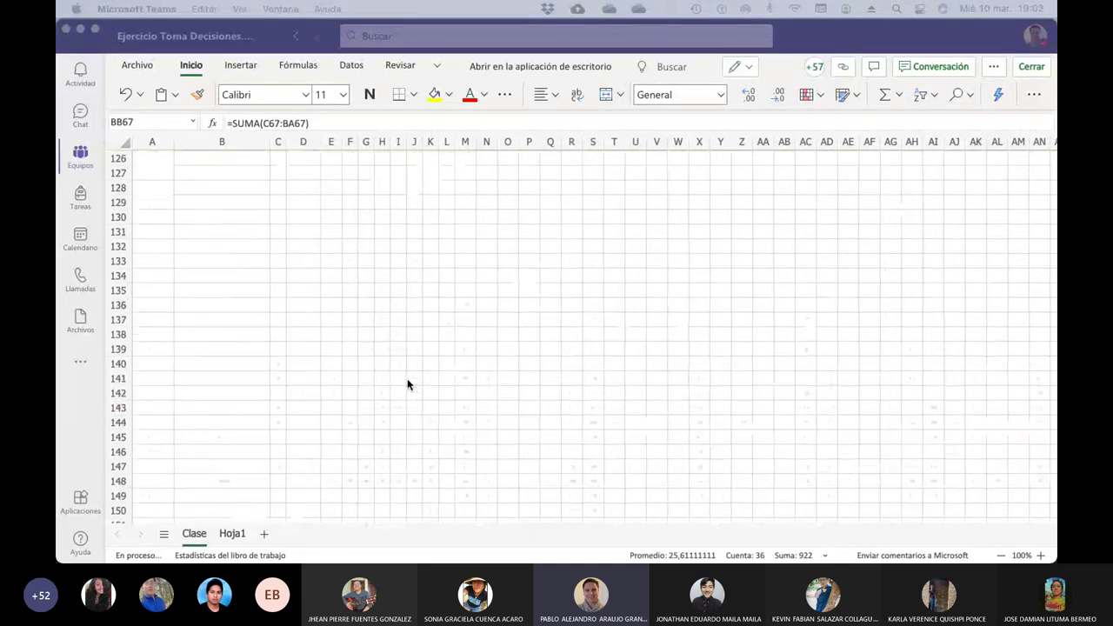
pyautogui.scroll(4, 407, 384)
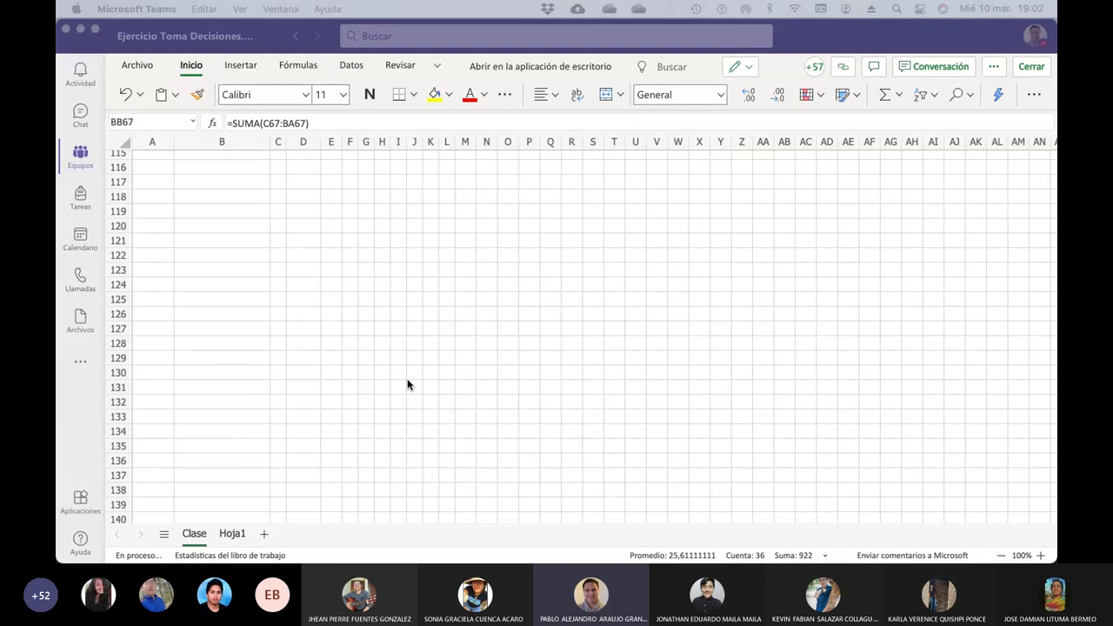
pyautogui.scroll(5, 407, 384)
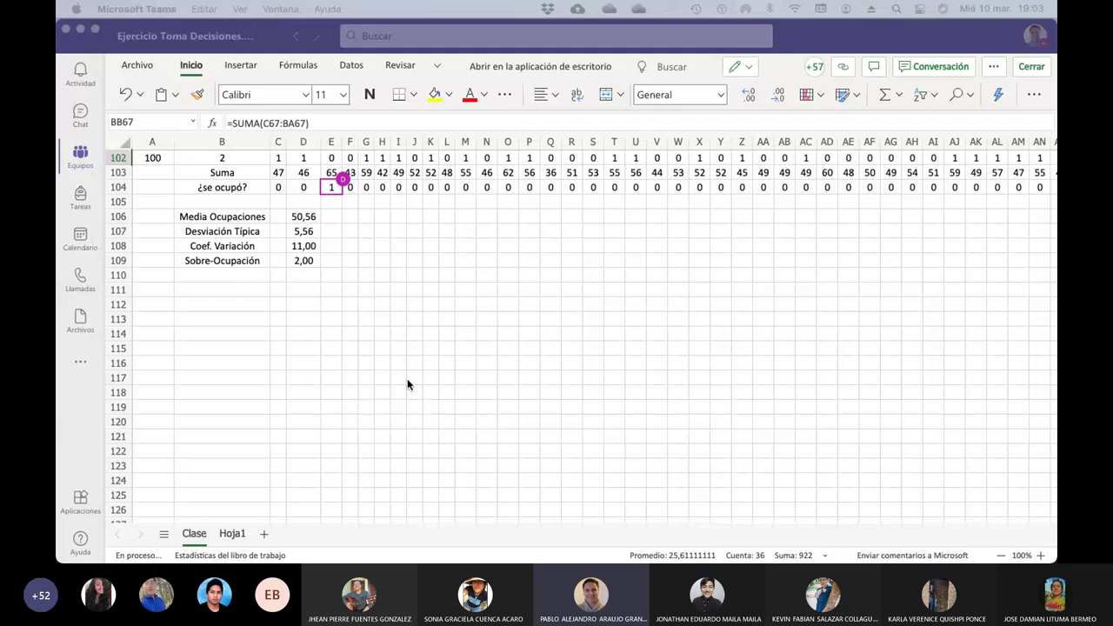
pyautogui.click(354, 218)
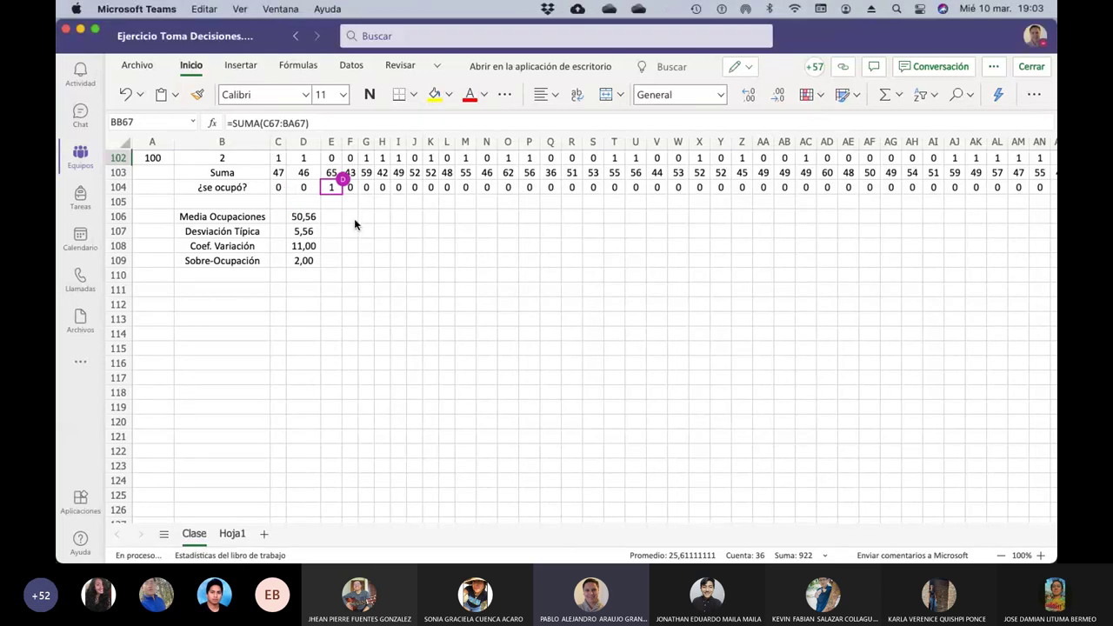
pyautogui.click(309, 222)
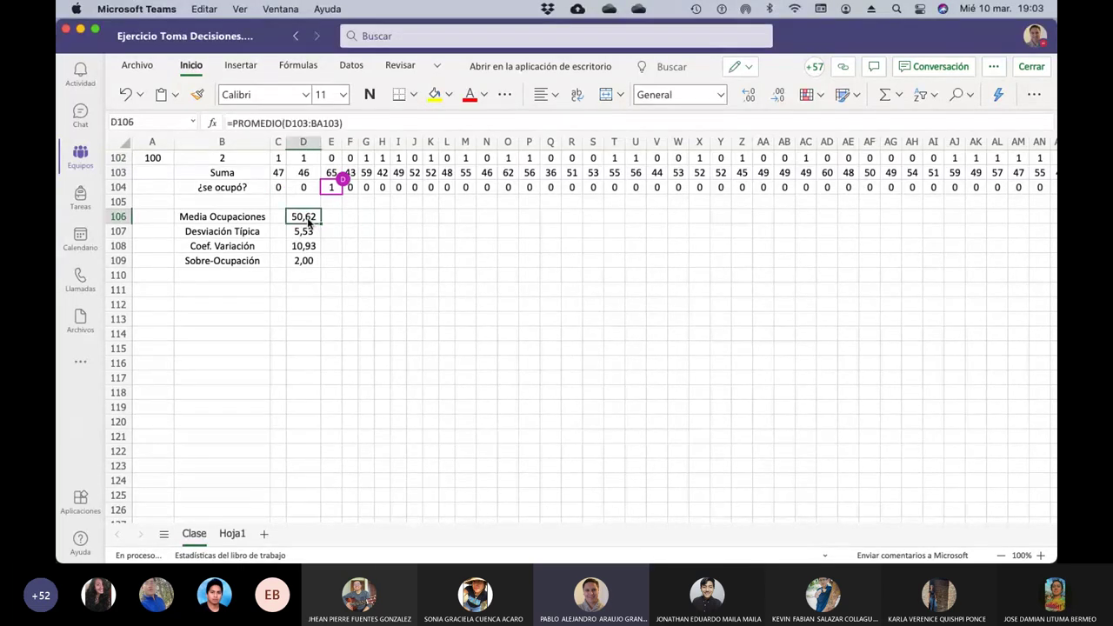
pyautogui.click(349, 122)
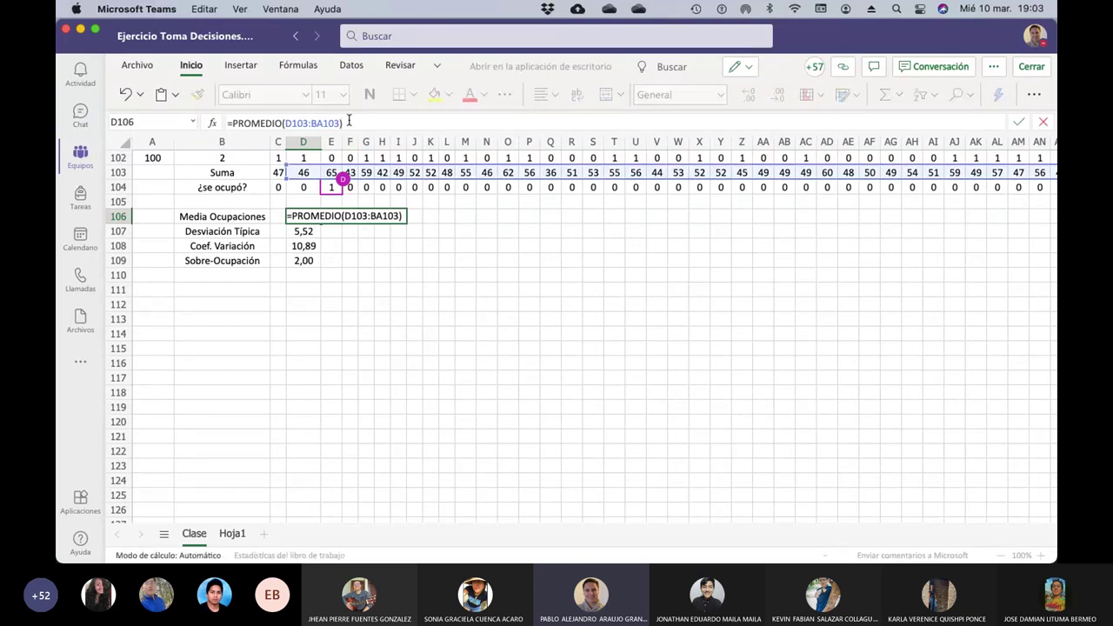
pyautogui.moveTo(298, 183); pyautogui.dragTo(272, 177)
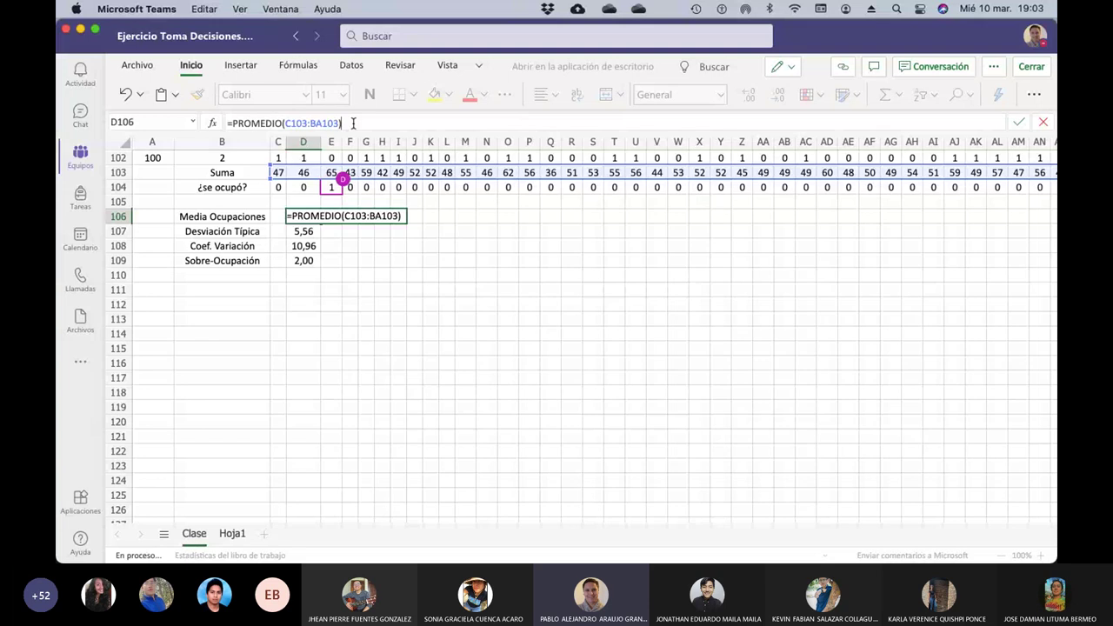
pyautogui.press('Return')
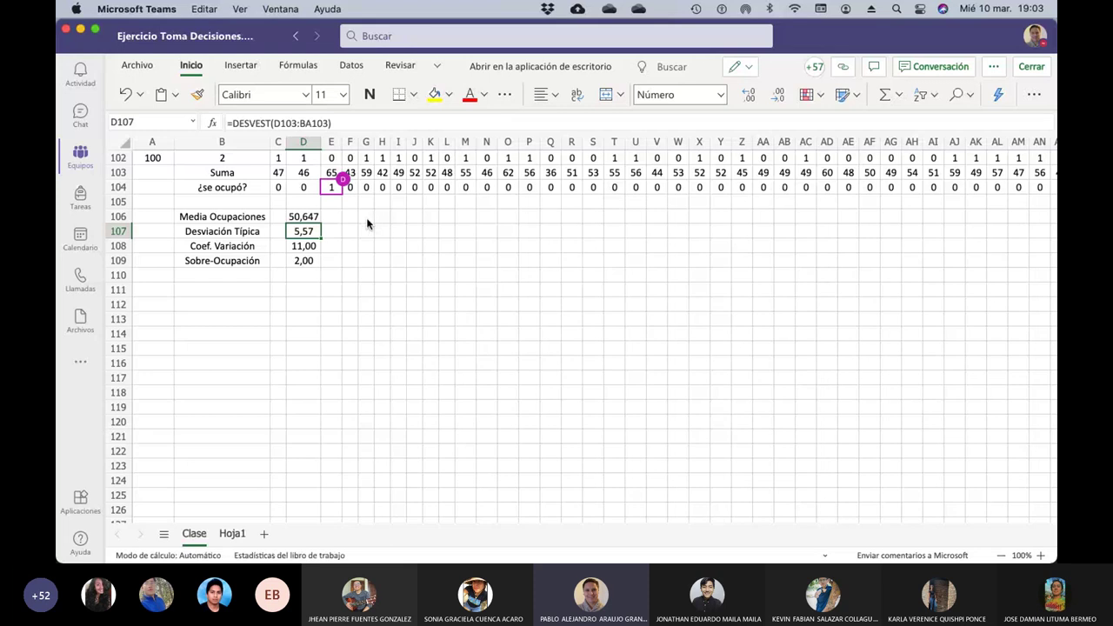
# Extend the Desviación Típica formula in cell D107 to include session S0: =DESVEST(C103:BA103)
pyautogui.click(334, 123)
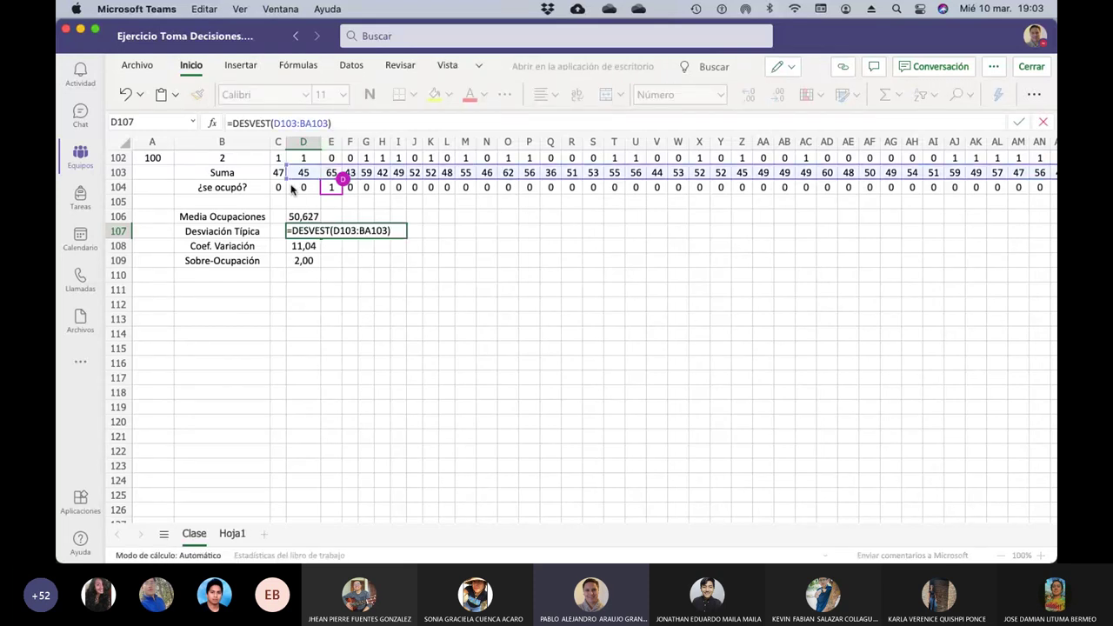
pyautogui.moveTo(291, 184); pyautogui.dragTo(271, 167)
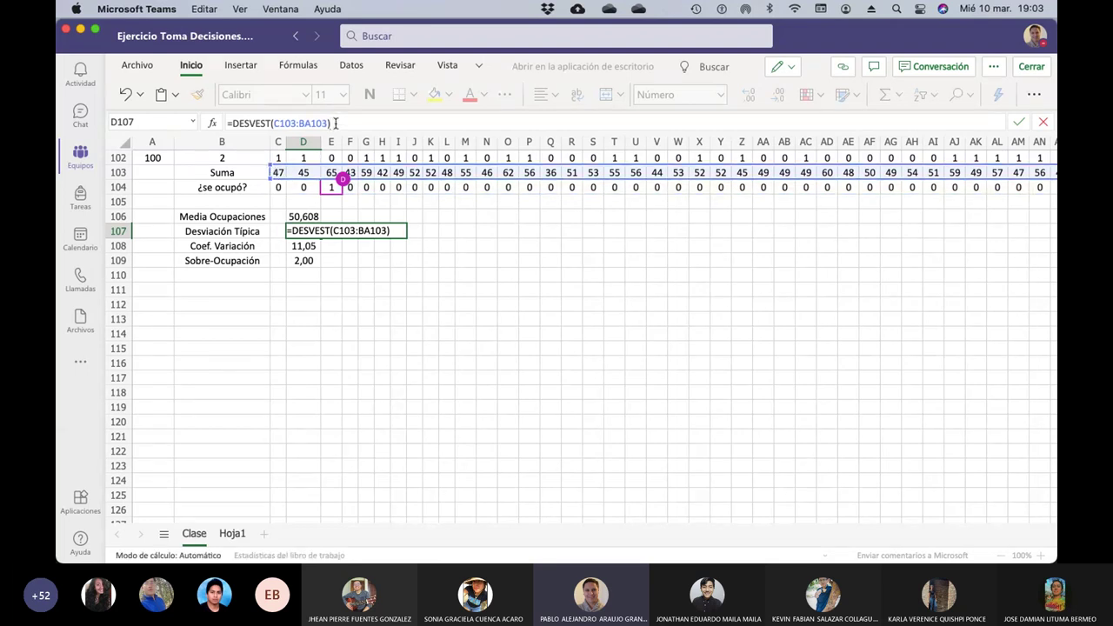
pyautogui.press('Return')
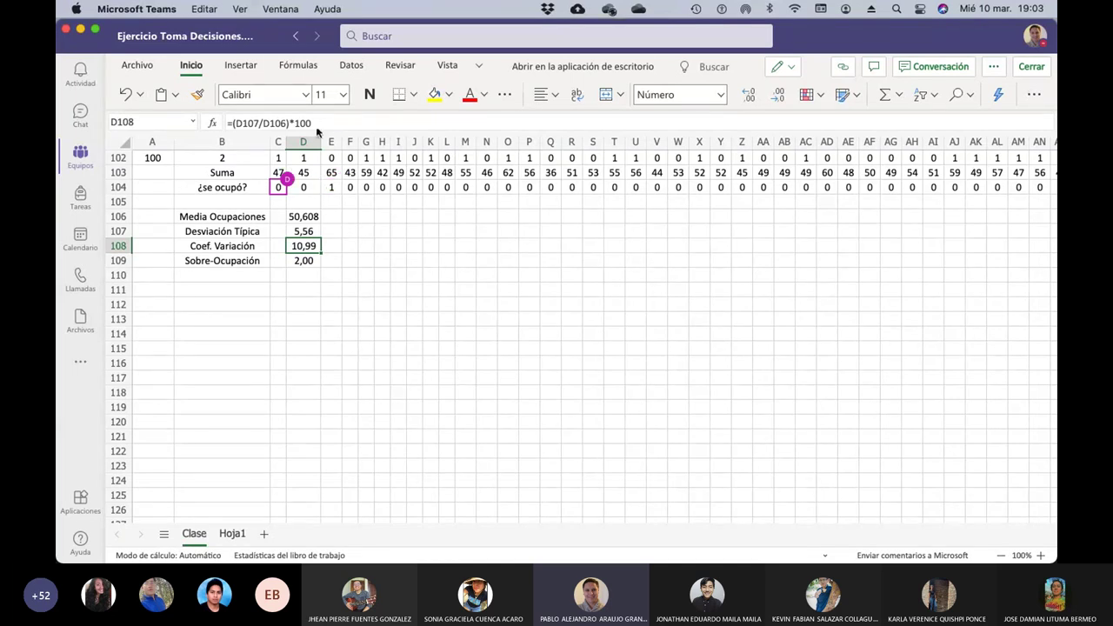
# Check the Coef. Variación formula in D108 and extend the Sobre-Ocupación formula in D109 to =(SUMA(C104:BA104)/50)*100
pyautogui.click(316, 122)
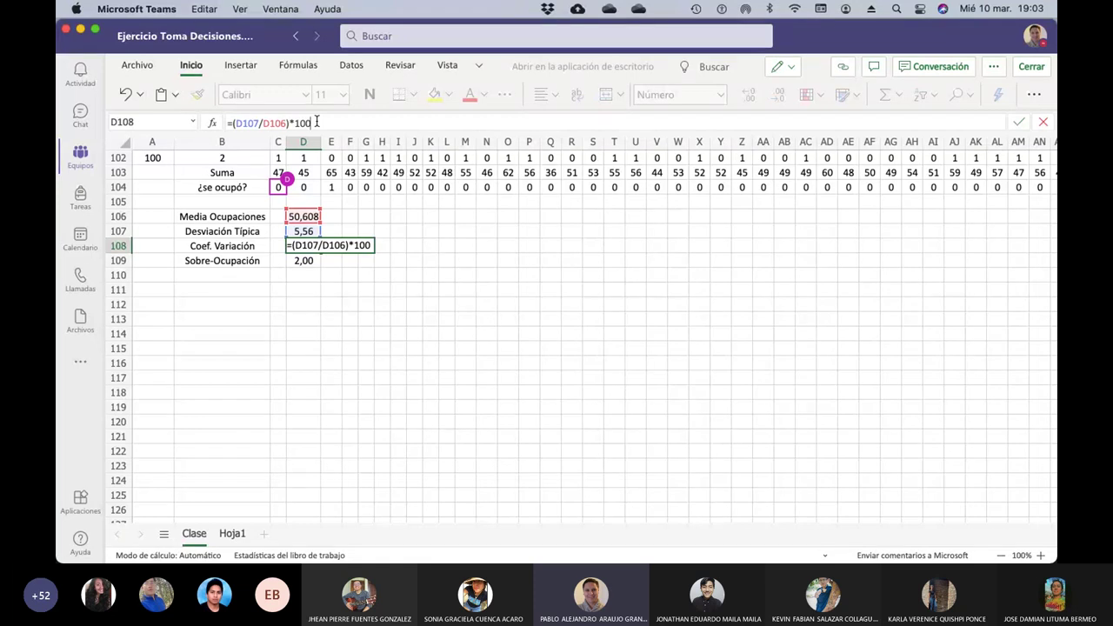
pyautogui.press('Return')
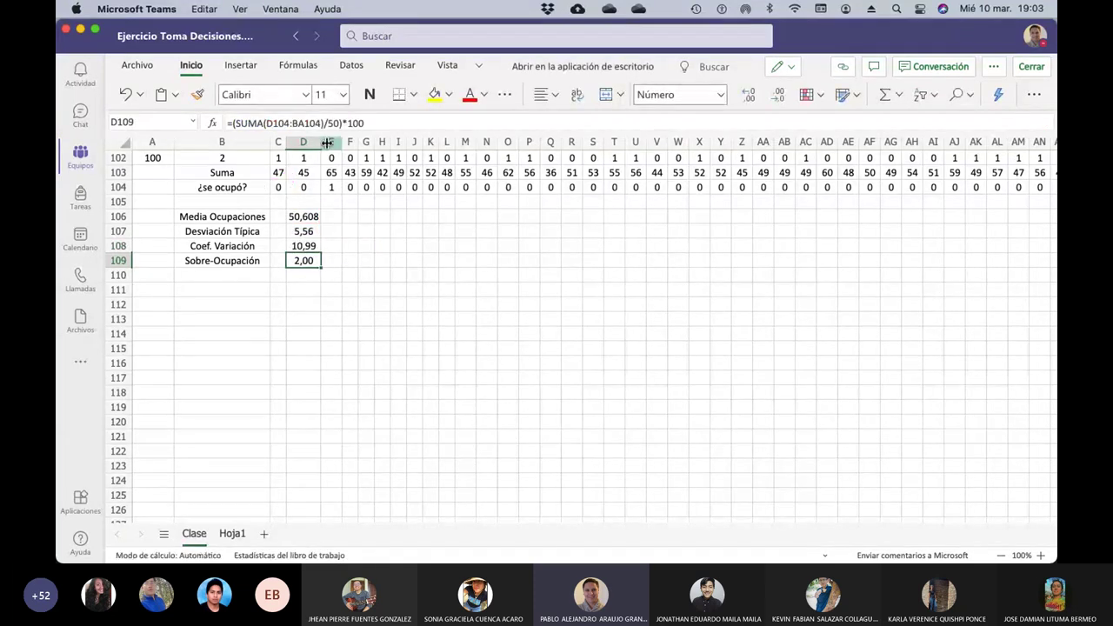
pyautogui.click(371, 122)
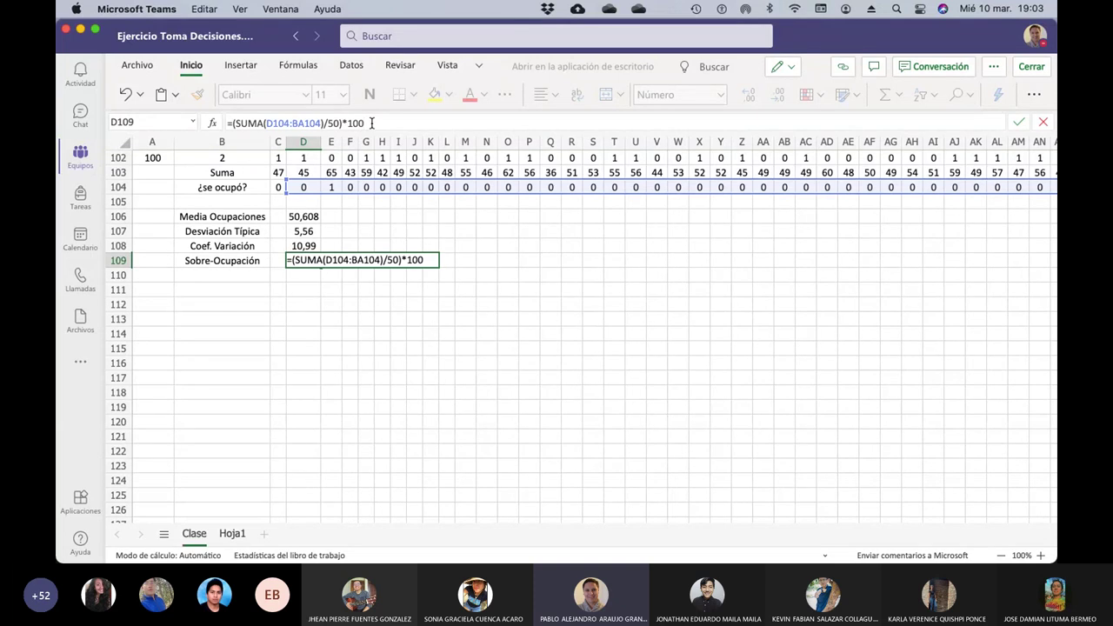
pyautogui.moveTo(292, 193); pyautogui.dragTo(275, 193)
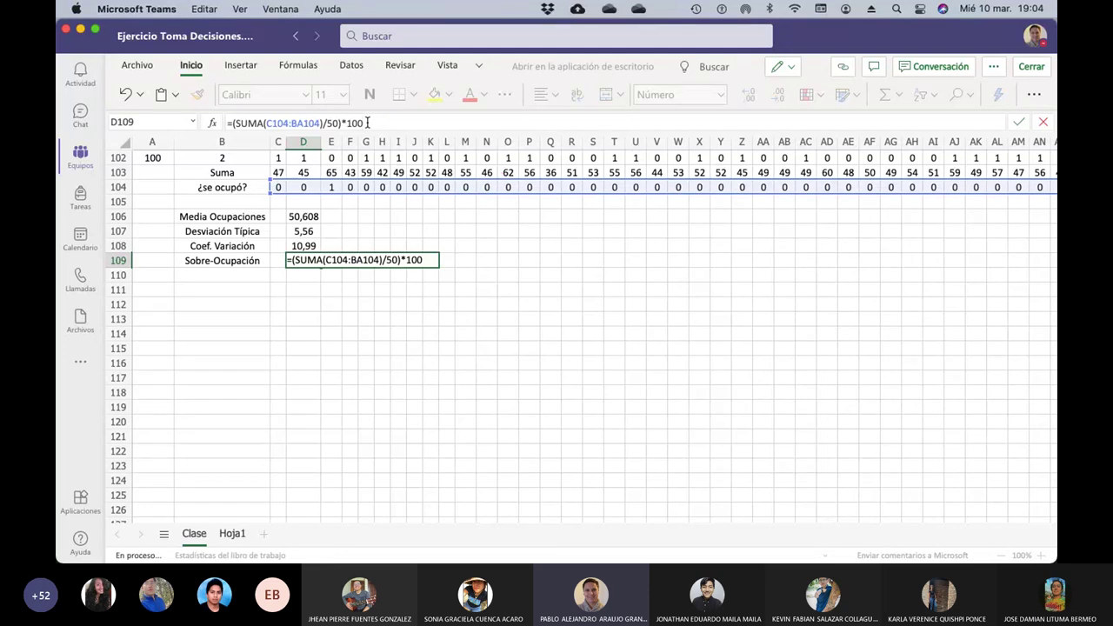
pyautogui.press('Return')
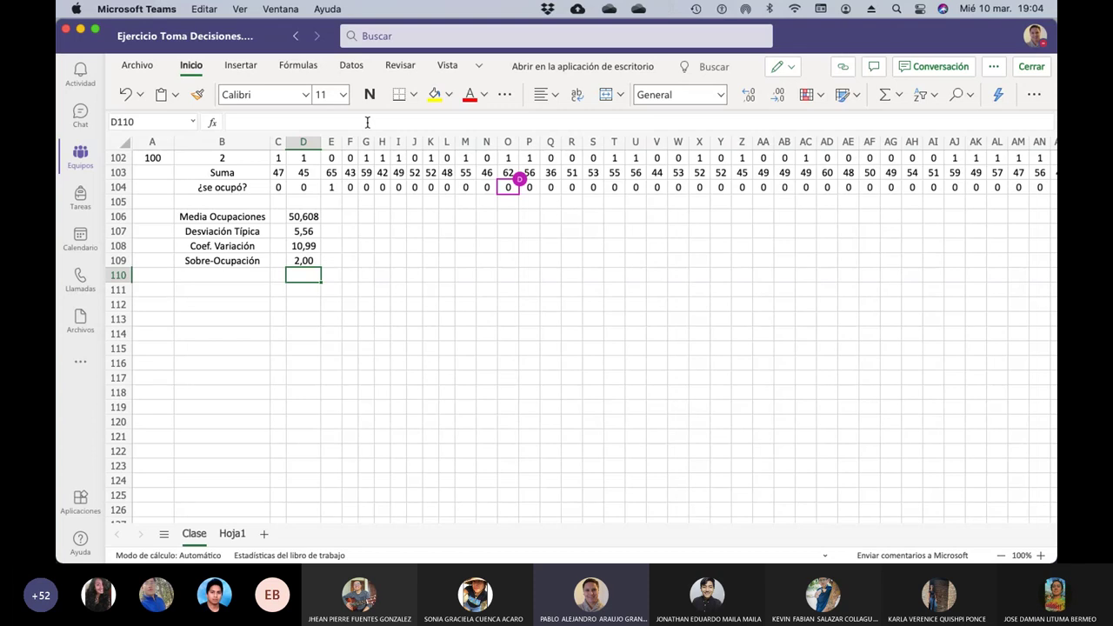
# Examine the Ocupación row and the first agents' decisions at the start of the sheet
pyautogui.scroll(10, 530, 259)
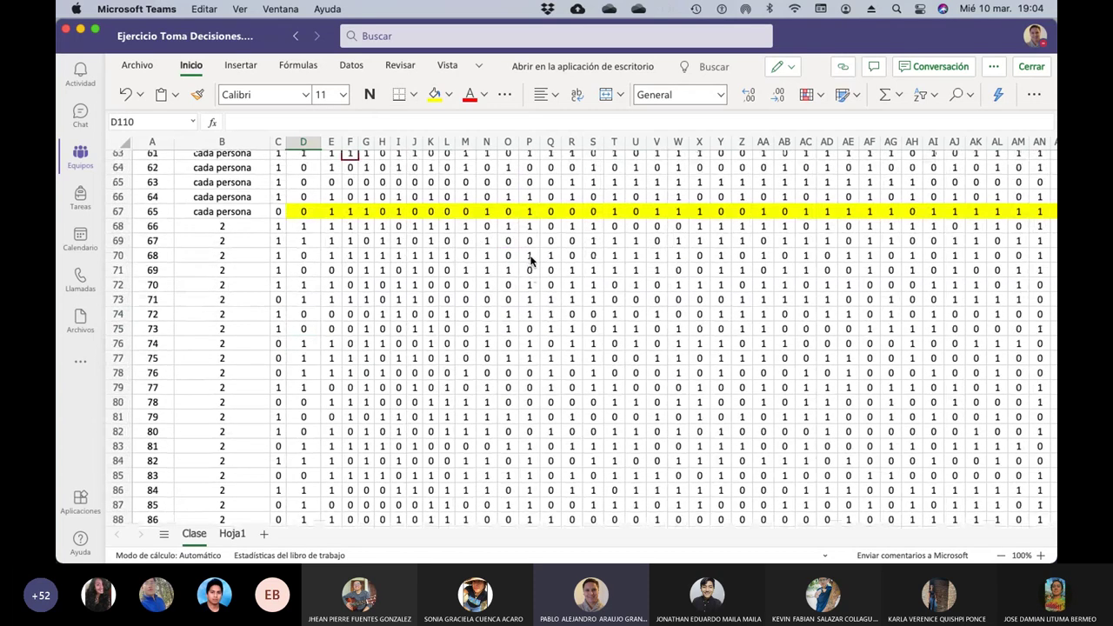
pyautogui.scroll(6, 530, 259)
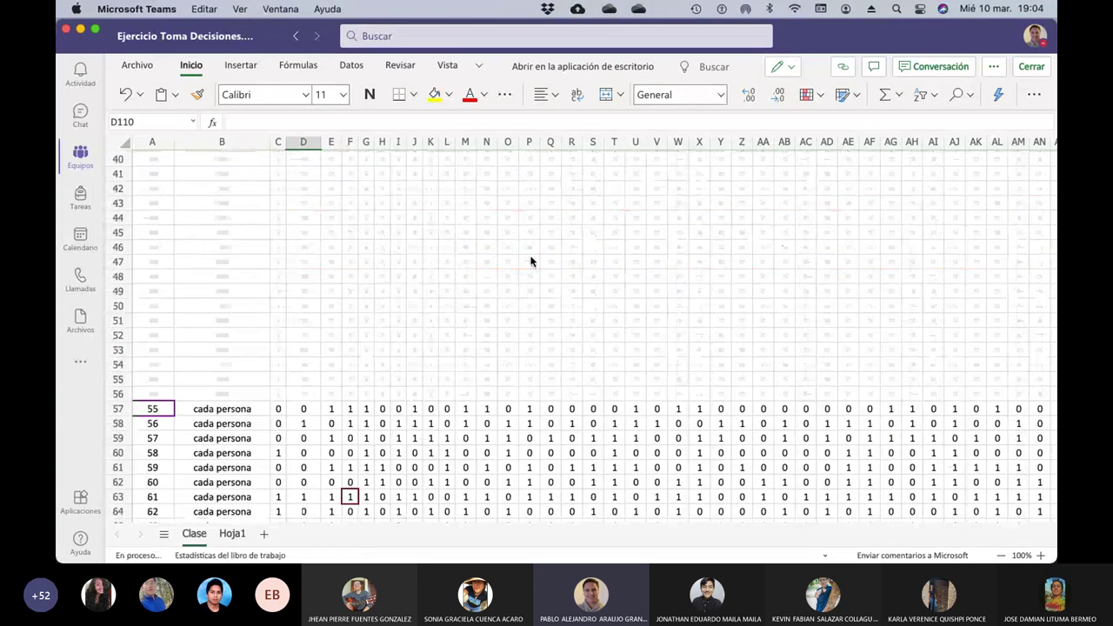
pyautogui.scroll(10, 530, 261)
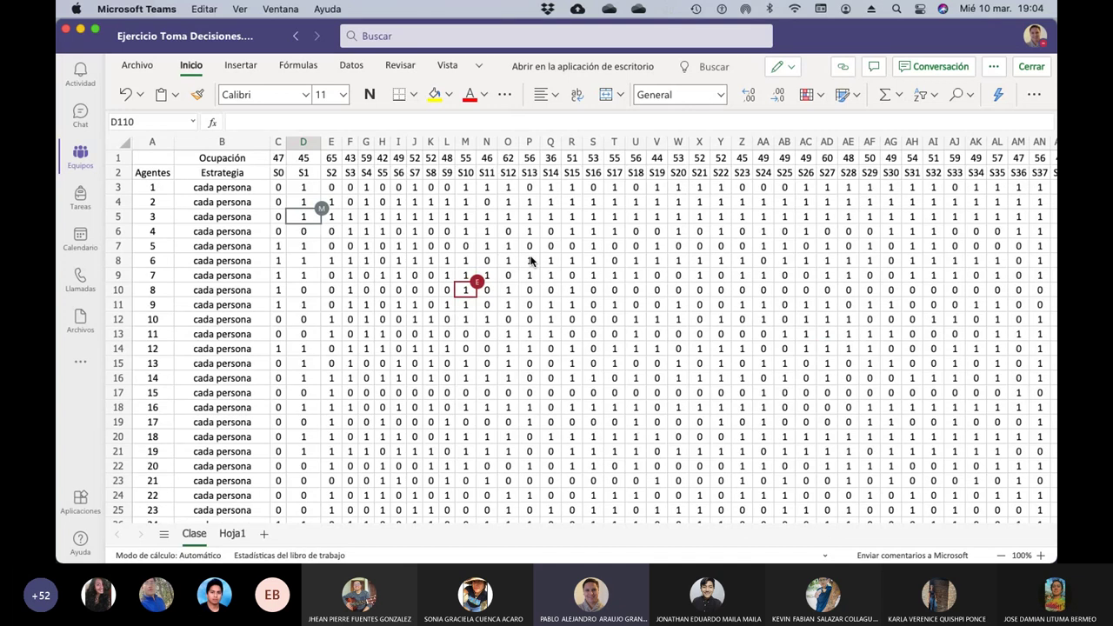
# Examine the SUMA TOTAL column and the agents' decisions down to the Suma row and the occupation statistics
pyautogui.hscroll(10, 533, 261)
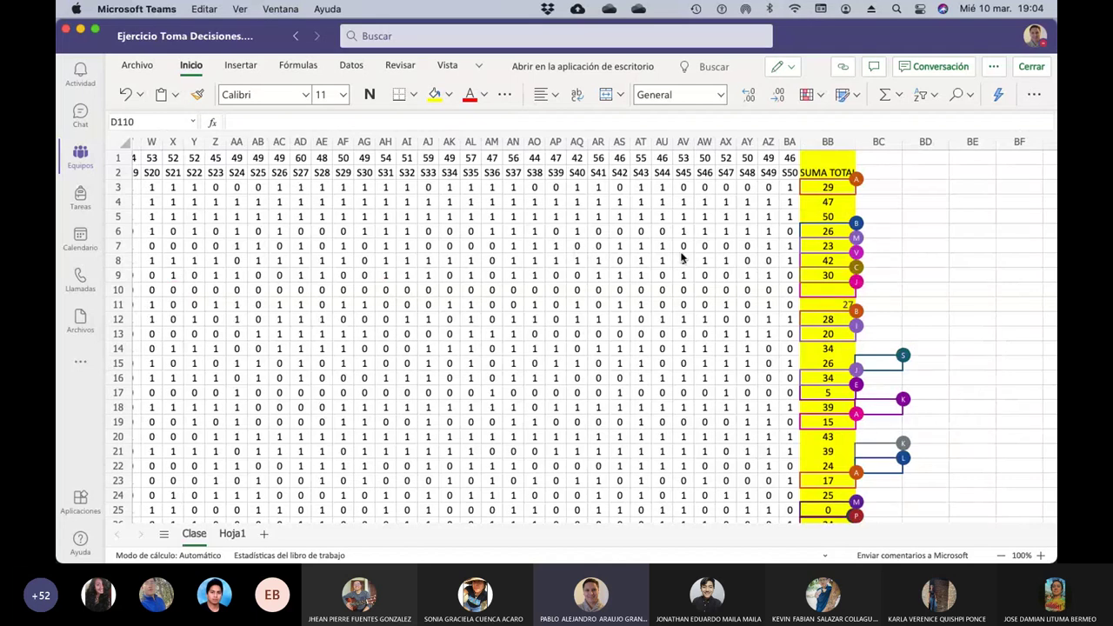
pyautogui.moveTo(865, 292)
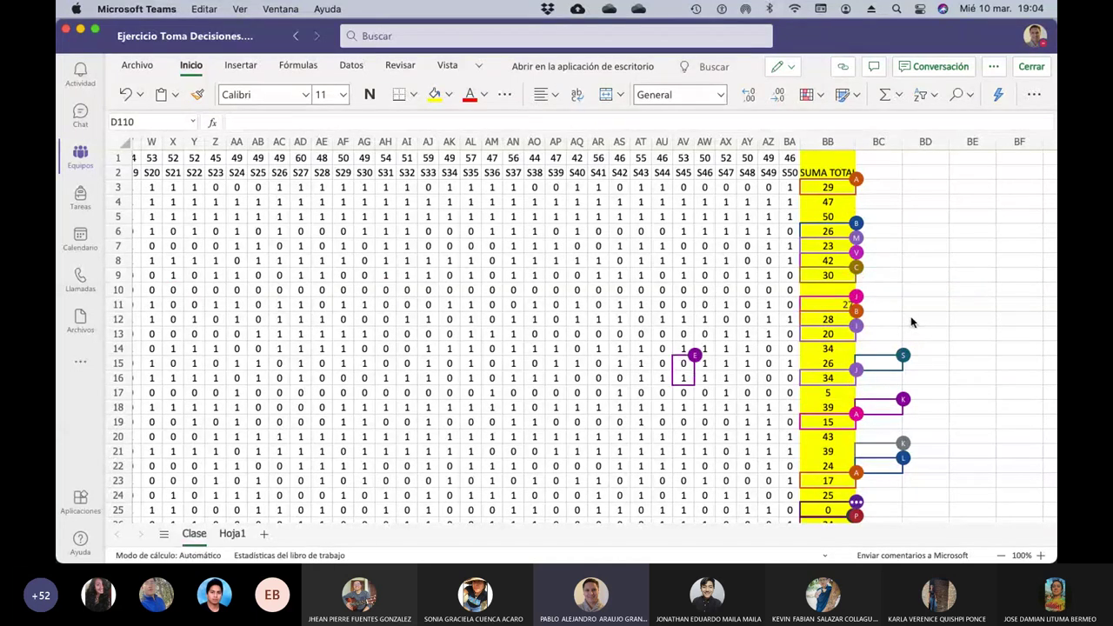
pyautogui.scroll(-8, 911, 322)
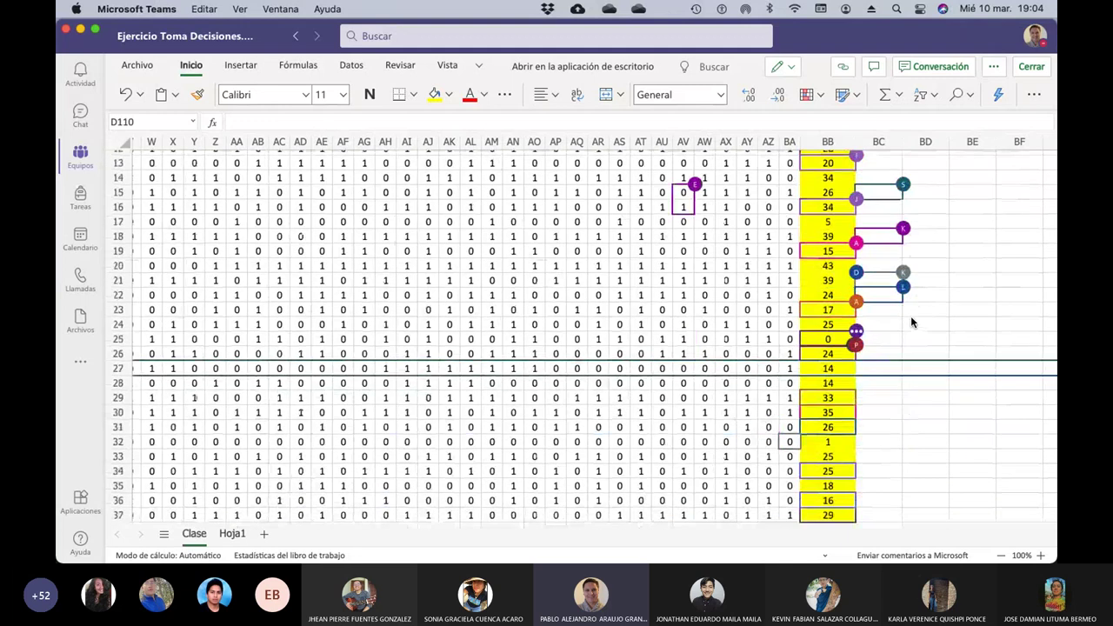
pyautogui.scroll(-10, 911, 322)
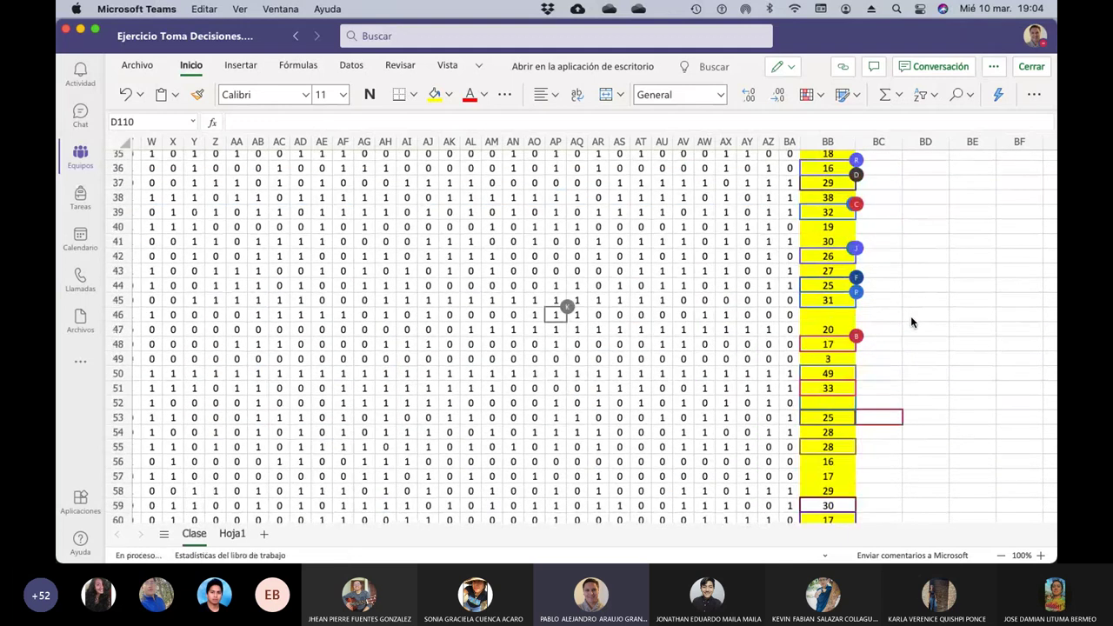
pyautogui.scroll(-2, 911, 323)
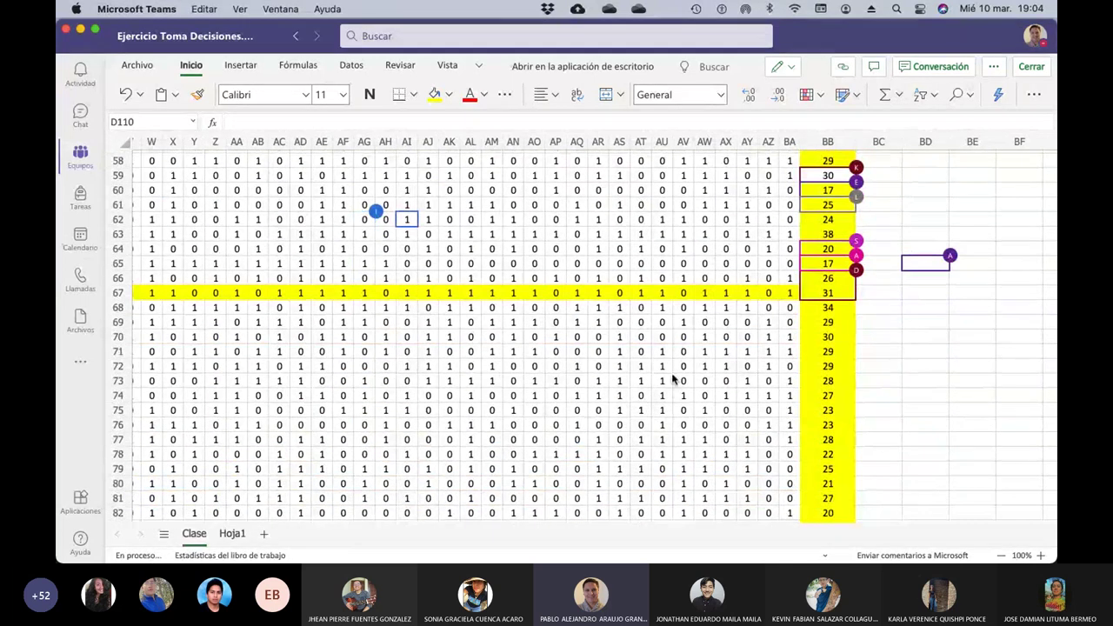
pyautogui.hscroll(-10, 663, 369)
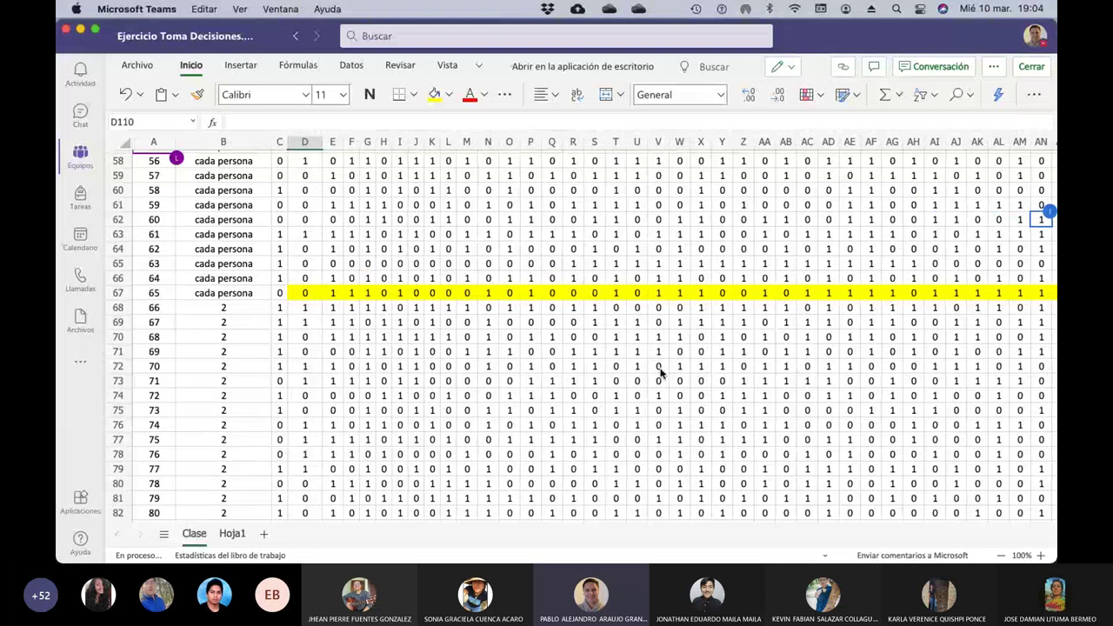
pyautogui.scroll(-3, 594, 358)
pyautogui.scroll(-7, 595, 358)
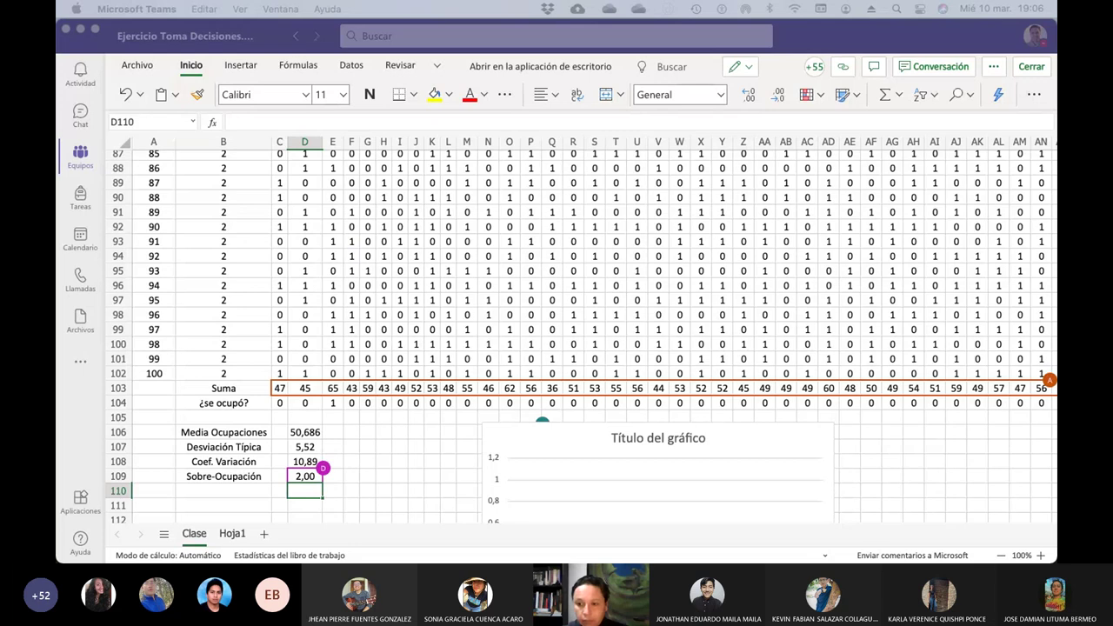
# Delete the empty chart beside the occupation statistics
pyautogui.press('super+Tab')
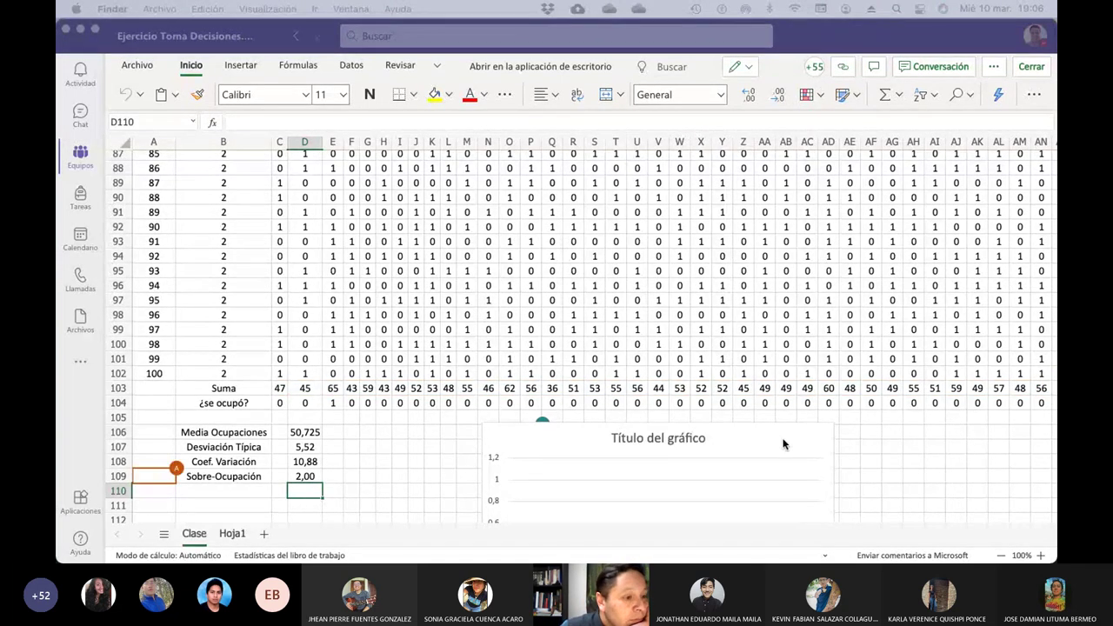
pyautogui.scroll(-3, 783, 444)
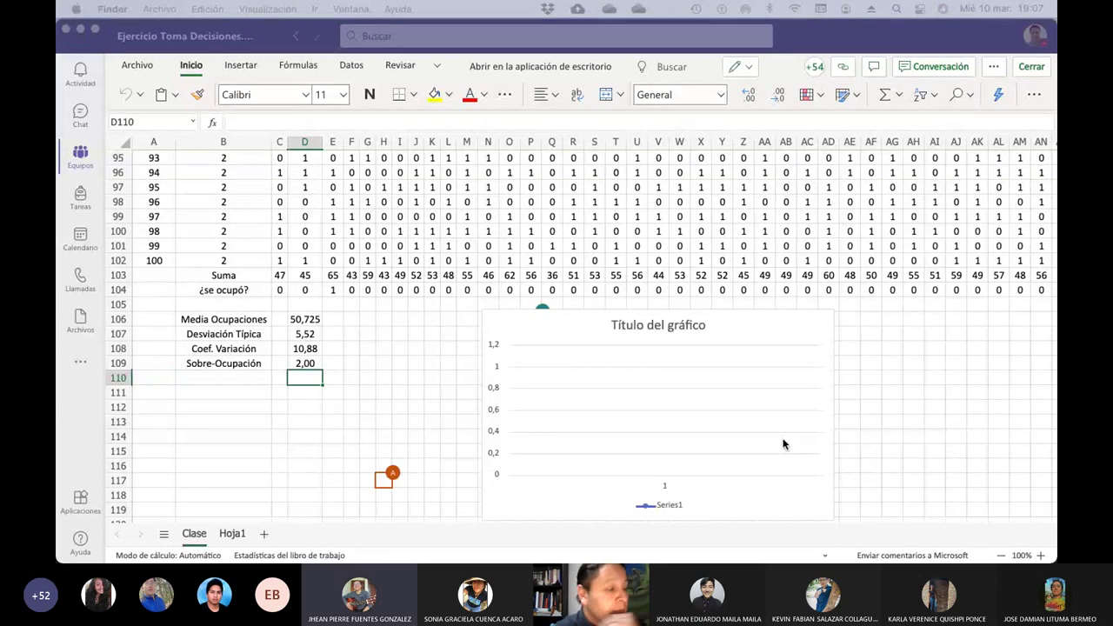
pyautogui.click(728, 389)
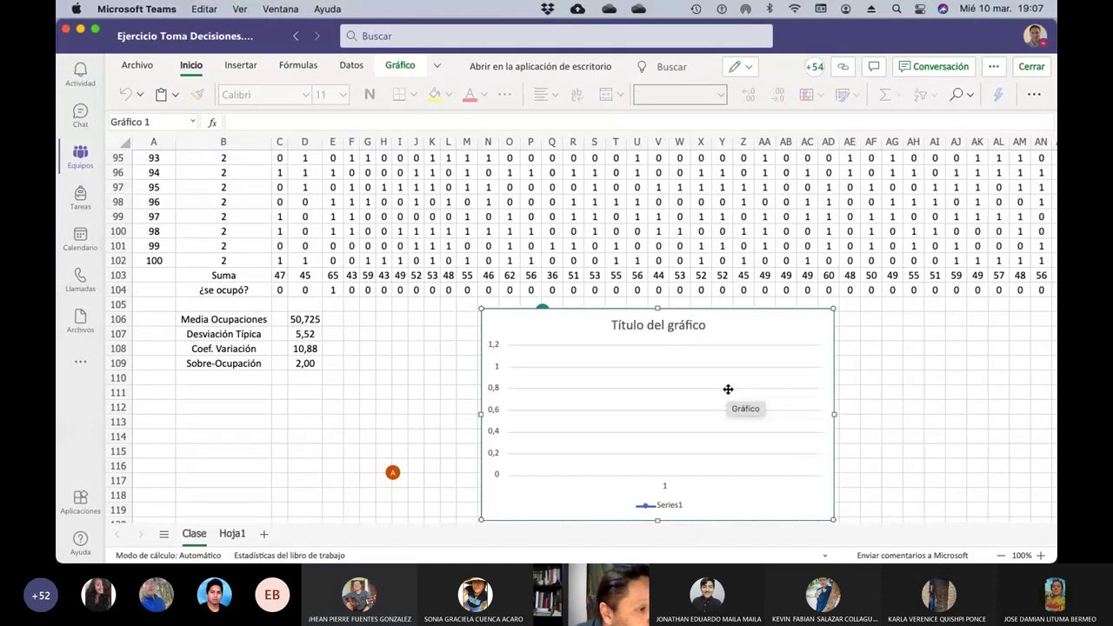
pyautogui.rightClick(688, 380)
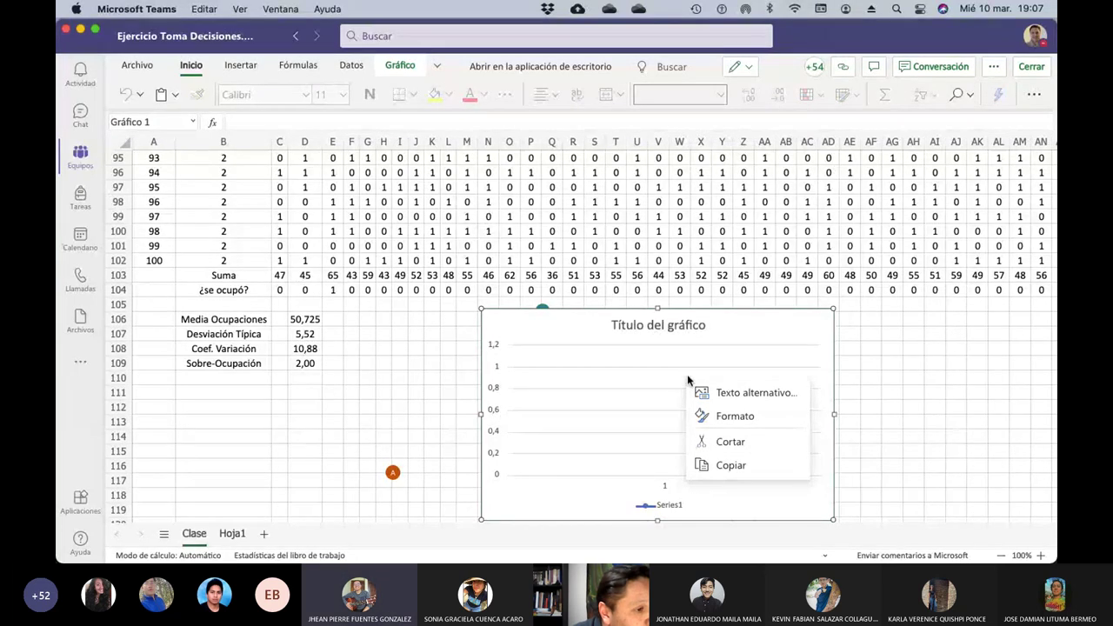
pyautogui.click(683, 375)
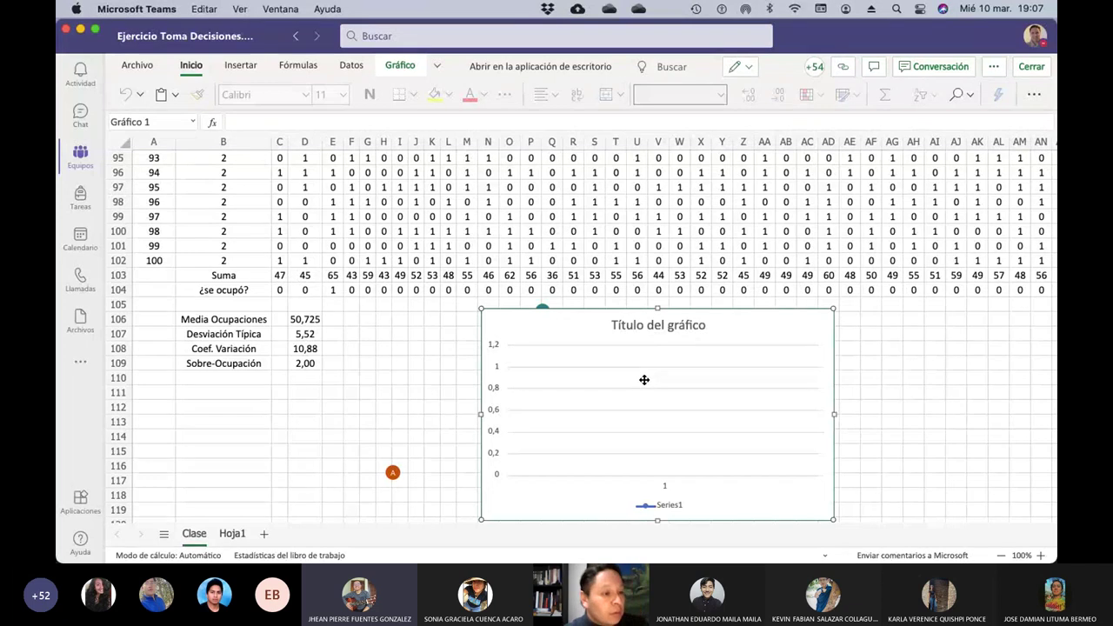
pyautogui.rightClick(645, 382)
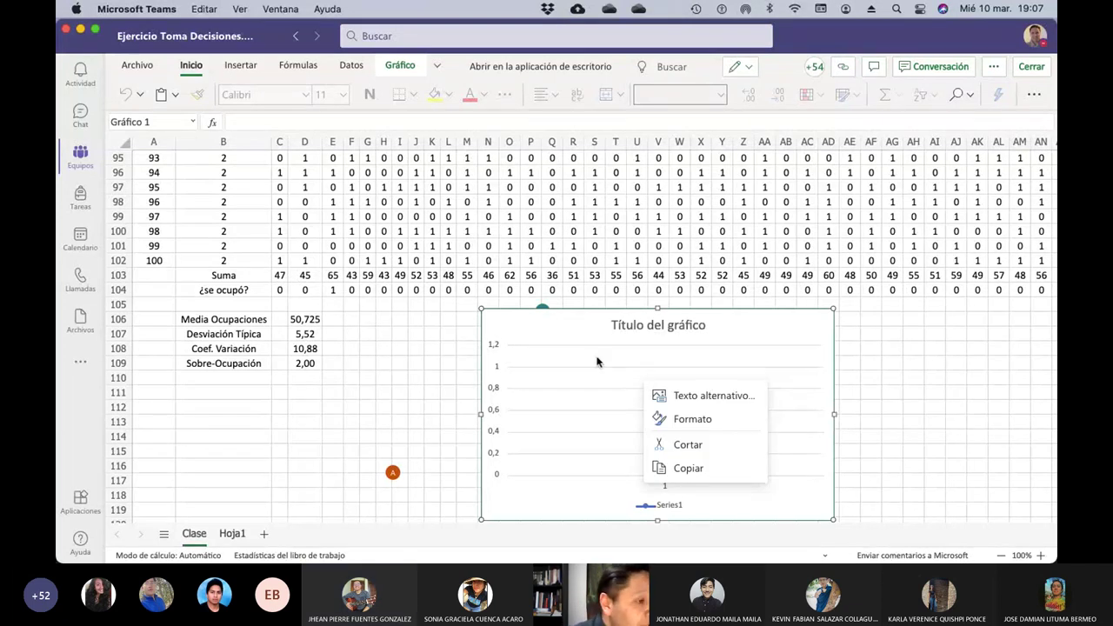
pyautogui.press('Escape')
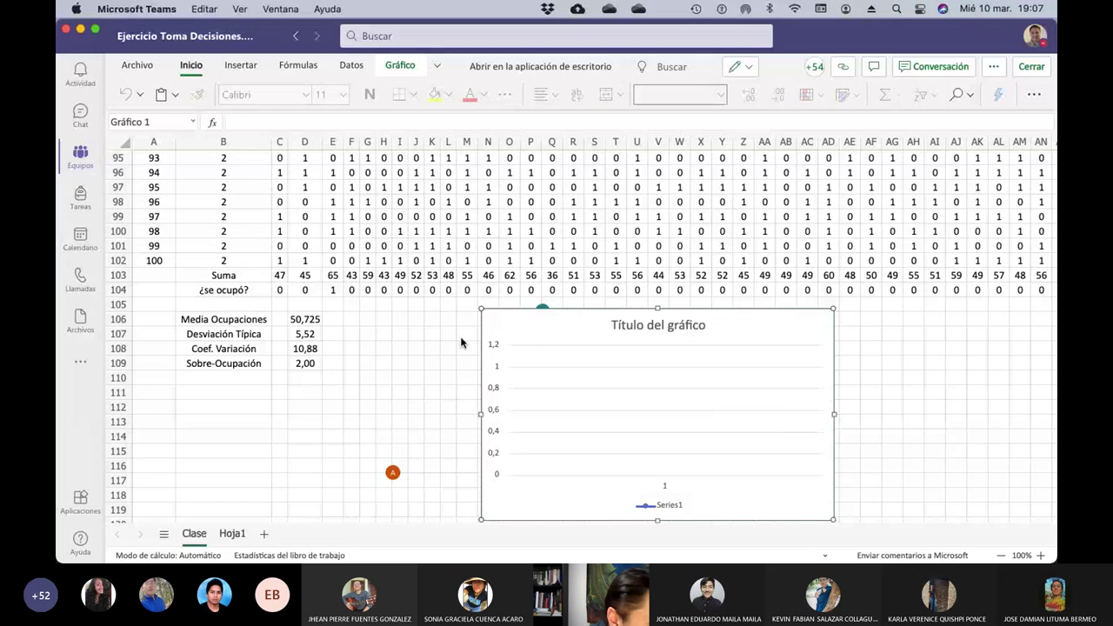
pyautogui.click(457, 328)
pyautogui.click(504, 329)
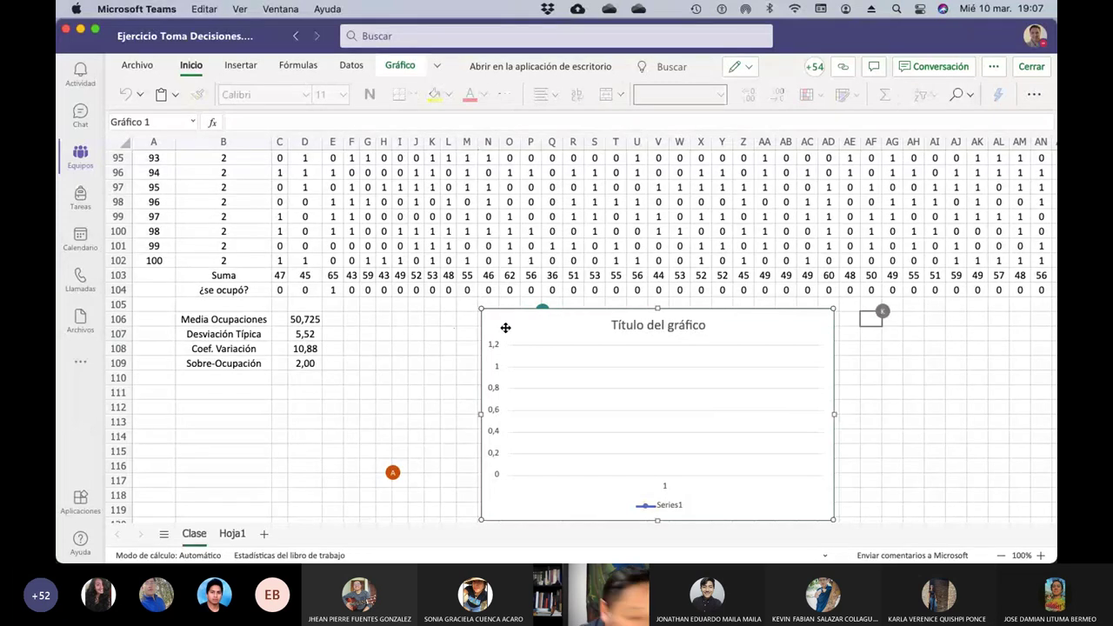
pyautogui.press('Delete')
# Select the Suma values of all sessions from S0 to S50, C103:BA103
pyautogui.click(282, 276)
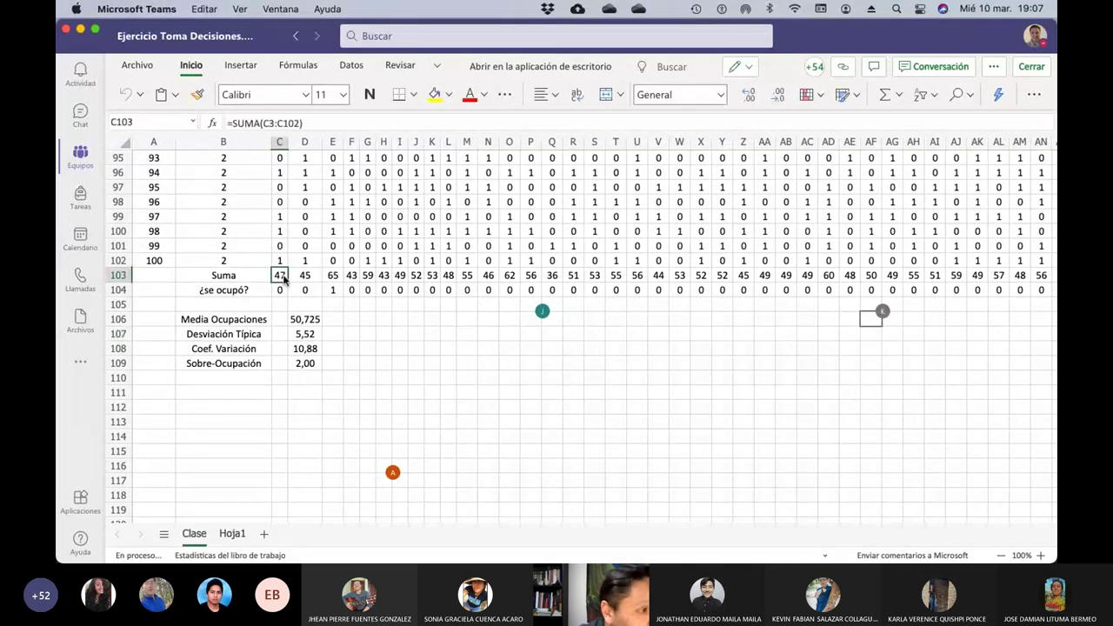
pyautogui.hotkey('shift', 'Right')
pyautogui.hotkey('shift', 'Right')
pyautogui.hotkey('shift', 'Right')
pyautogui.hotkey('shift', 'Right')
pyautogui.hotkey('shift', 'Right')
pyautogui.hotkey('shift', 'Right')
pyautogui.hotkey('shift', 'Right')
pyautogui.hotkey('shift', 'Right')
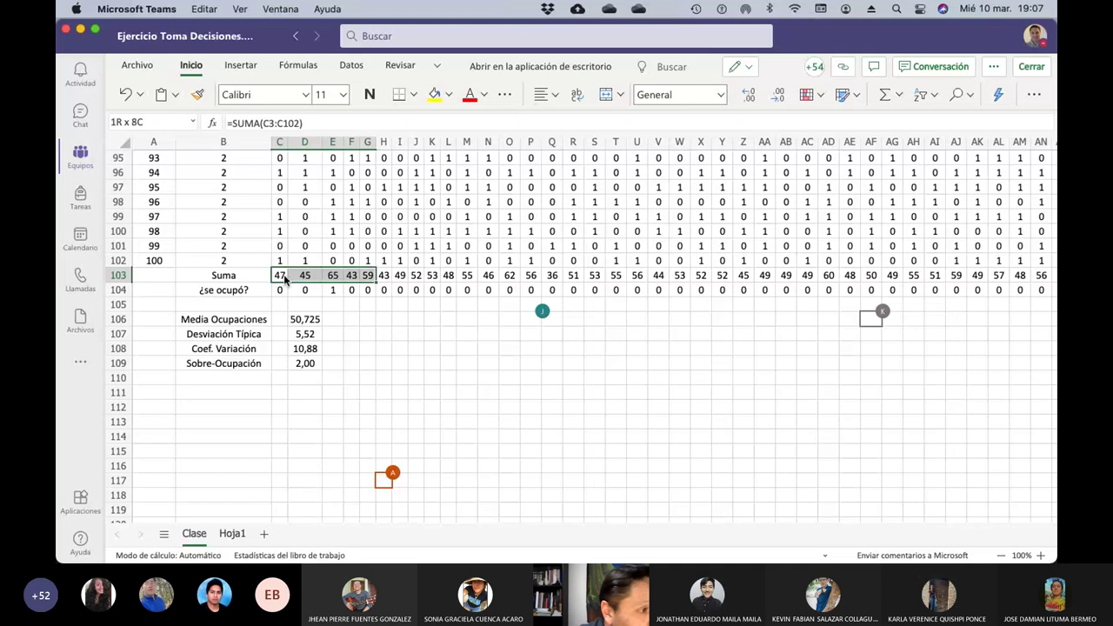
pyautogui.hotkey('shift', 'Right')
pyautogui.hotkey('shift', 'Right')
pyautogui.hotkey('shift', 'Right')
pyautogui.hotkey('shift', 'Right')
pyautogui.hotkey('shift', 'Right')
pyautogui.hotkey('shift', 'Right')
pyautogui.hotkey('shift', 'Right')
pyautogui.hotkey('shift', 'Right')
pyautogui.hotkey('shift', 'Right')
pyautogui.hotkey('shift', 'Right')
pyautogui.hotkey('shift', 'Right')
pyautogui.hotkey('shift', 'Right')
pyautogui.hotkey('shift', 'Right')
pyautogui.hotkey('shift', 'Right')
pyautogui.hotkey('shift', 'Right')
pyautogui.hotkey('shift', 'Right')
pyautogui.hotkey('shift', 'Right')
pyautogui.hotkey('shift', 'Right')
pyautogui.hotkey('shift', 'Right')
pyautogui.hotkey('shift', 'Right')
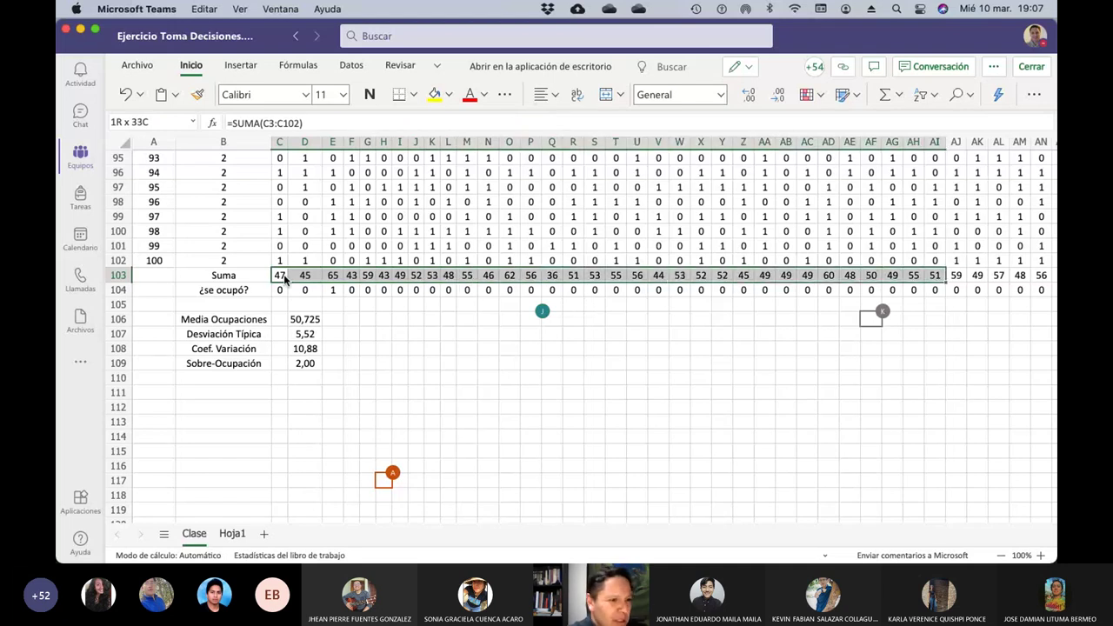
pyautogui.hotkey('shift', 'Right')
pyautogui.hotkey('shift', 'Right')
pyautogui.hotkey('shift', 'Right')
pyautogui.hotkey('shift', 'Right')
pyautogui.hotkey('shift', 'Right')
pyautogui.hotkey('shift', 'Right')
pyautogui.hotkey('shift', 'Right')
pyautogui.hotkey('shift', 'Right')
pyautogui.hotkey('shift', 'Right')
pyautogui.hotkey('shift', 'Right')
pyautogui.hotkey('shift', 'Right')
pyautogui.hotkey('shift', 'Right')
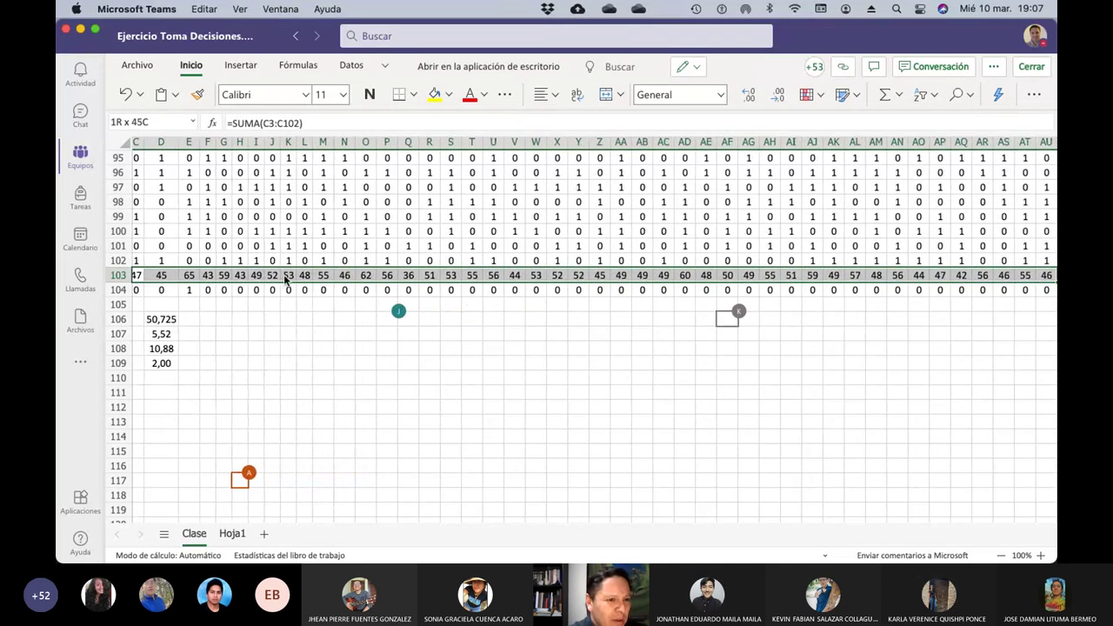
pyautogui.hotkey('shift', 'Right')
pyautogui.hotkey('shift', 'Right')
pyautogui.hotkey('shift', 'Right')
pyautogui.hotkey('shift', 'Right')
pyautogui.hotkey('shift', 'Right')
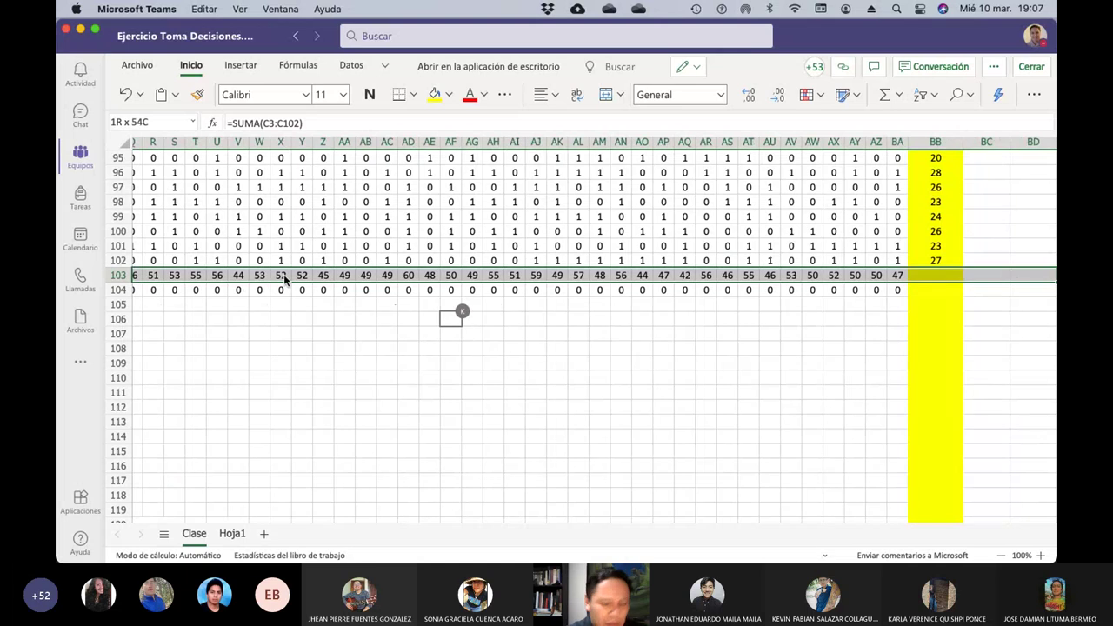
pyautogui.hotkey('shift', 'Left')
pyautogui.hotkey('shift', 'Left')
pyautogui.hotkey('shift', 'Left')
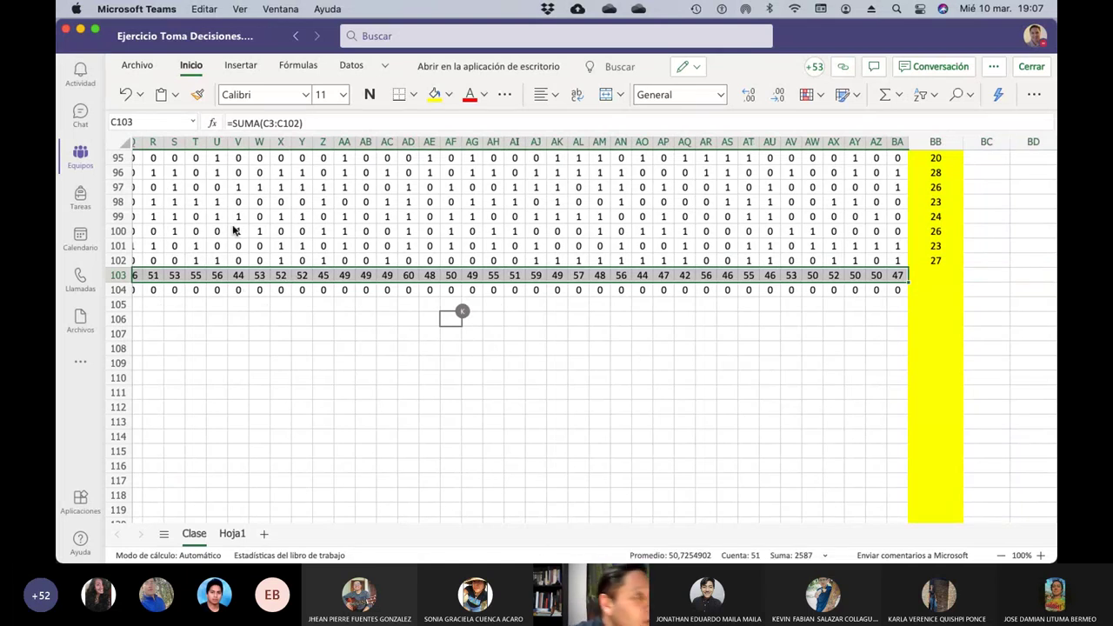
# Insert a 100% stacked line chart with markers from the selected Suma values
pyautogui.click(238, 66)
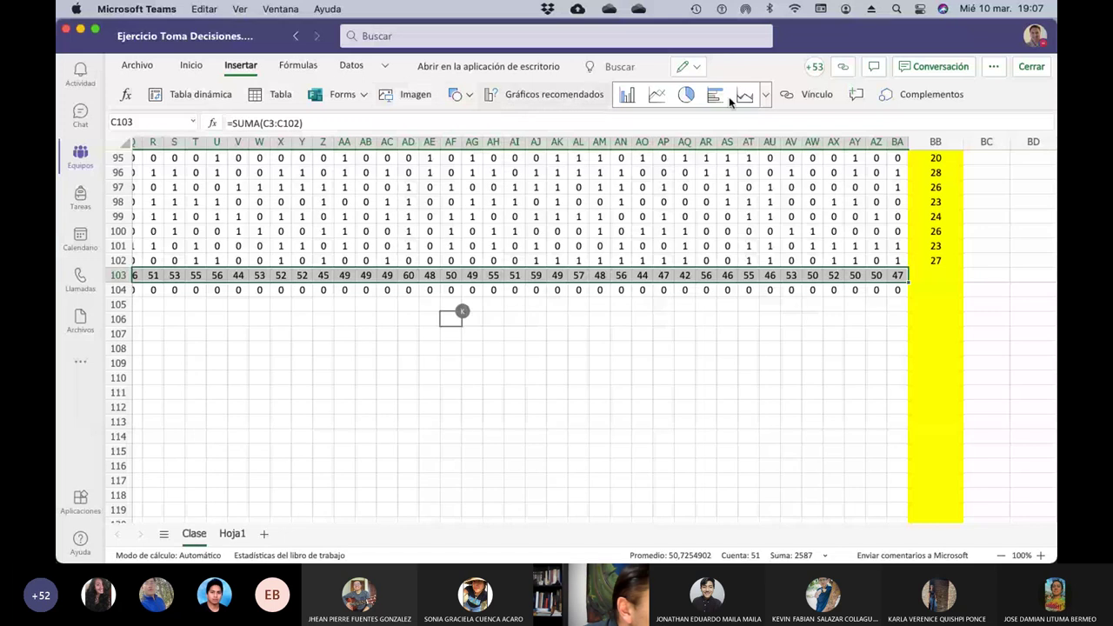
pyautogui.click(765, 95)
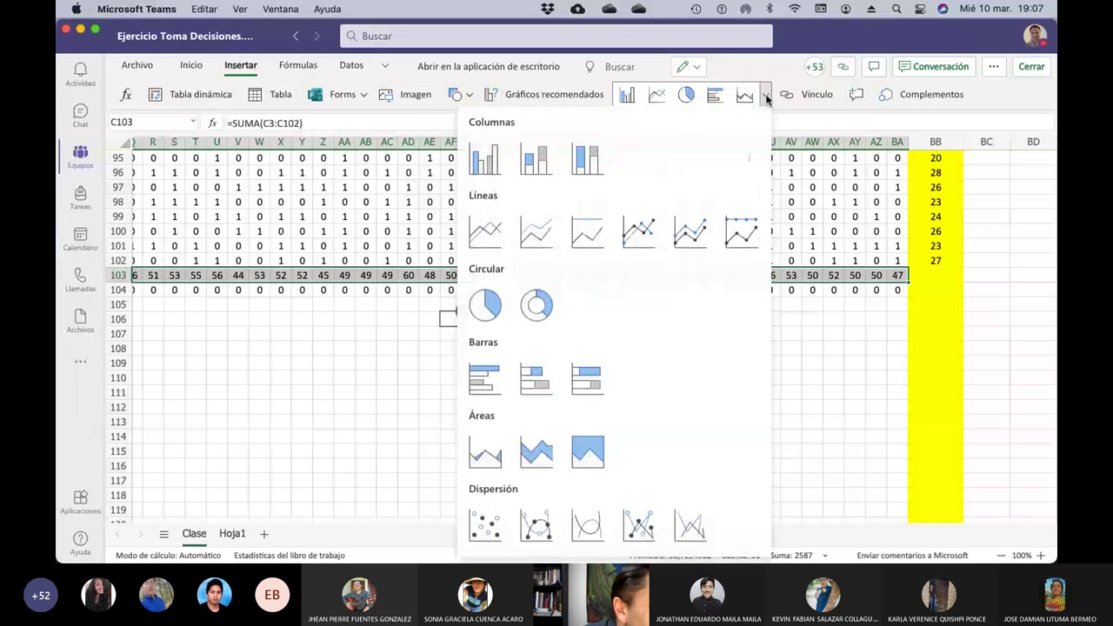
pyautogui.click(737, 237)
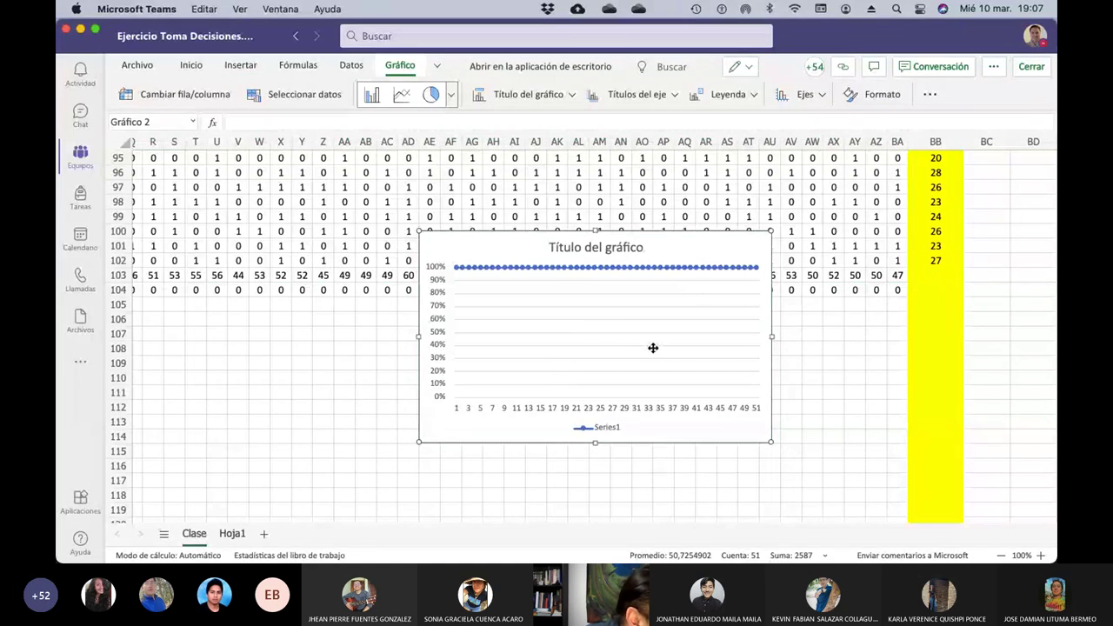
# Check the format options available for the new line chart
pyautogui.rightClick(606, 334)
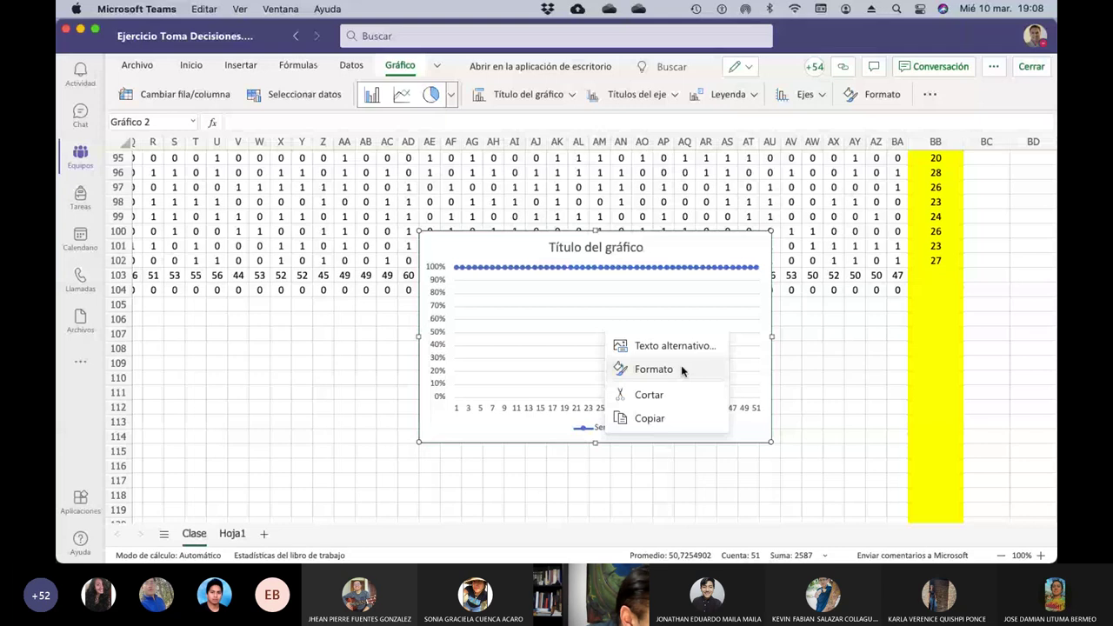
pyautogui.click(654, 369)
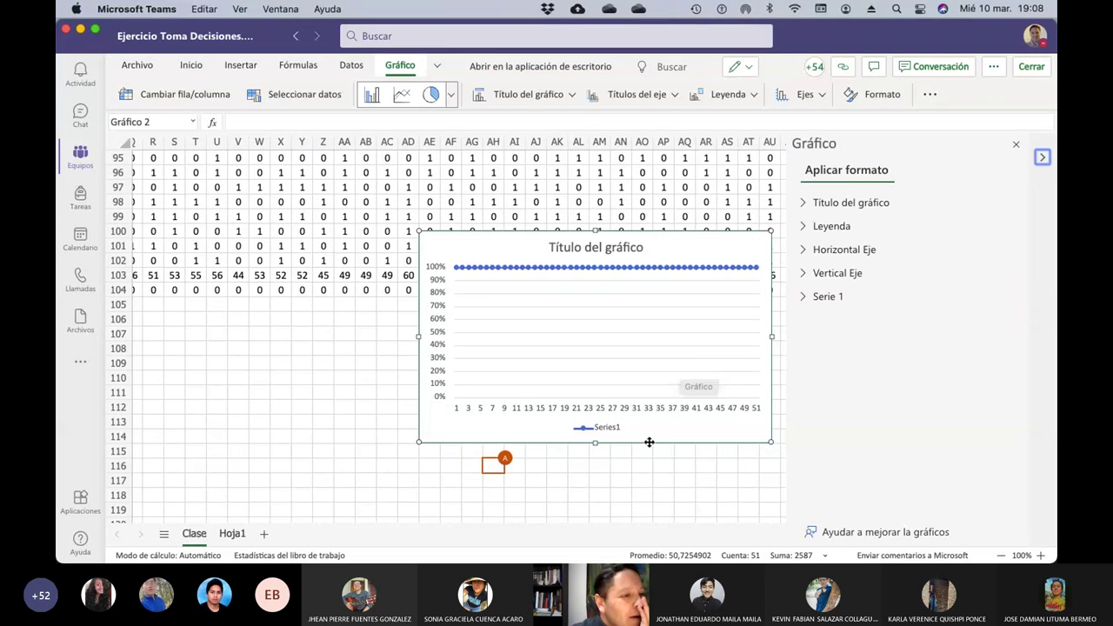
pyautogui.click(1016, 150)
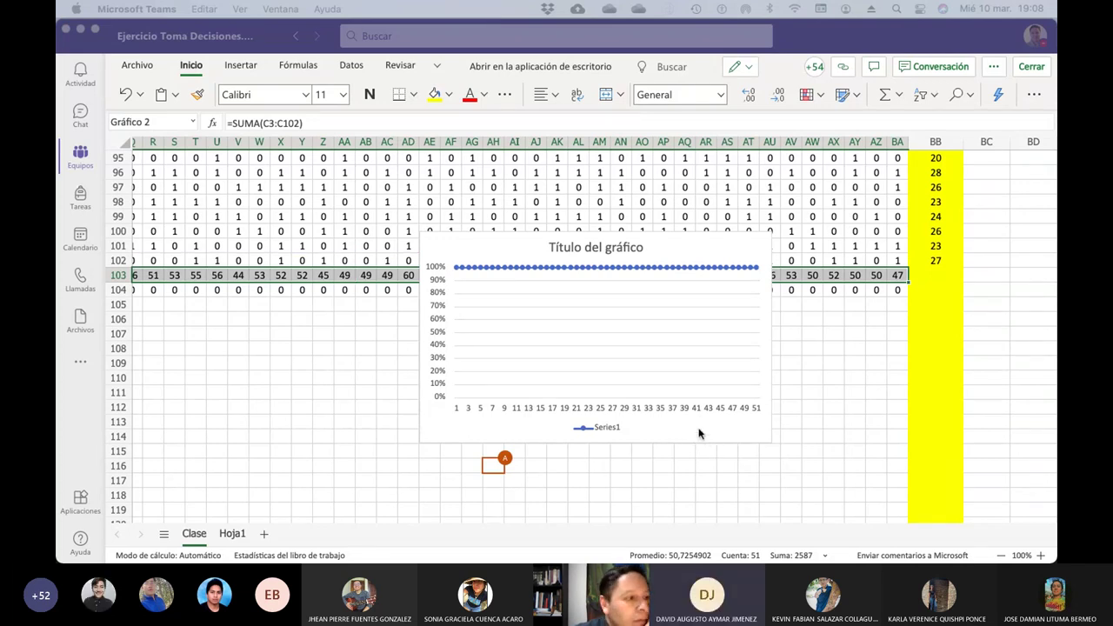
pyautogui.click(643, 344)
pyautogui.rightClick(643, 344)
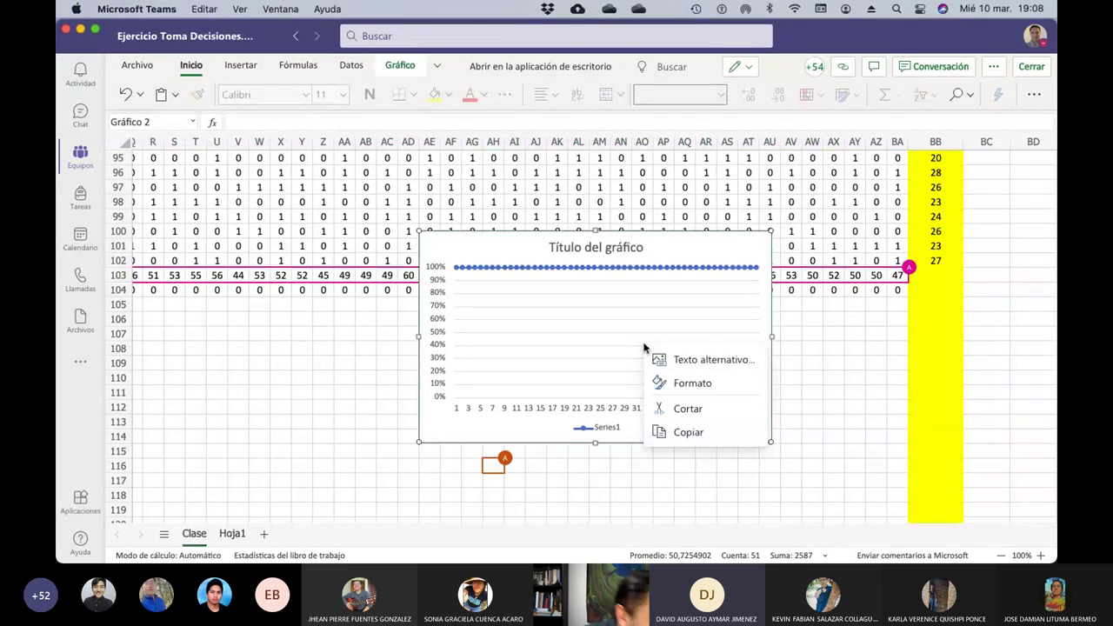
pyautogui.press('Escape')
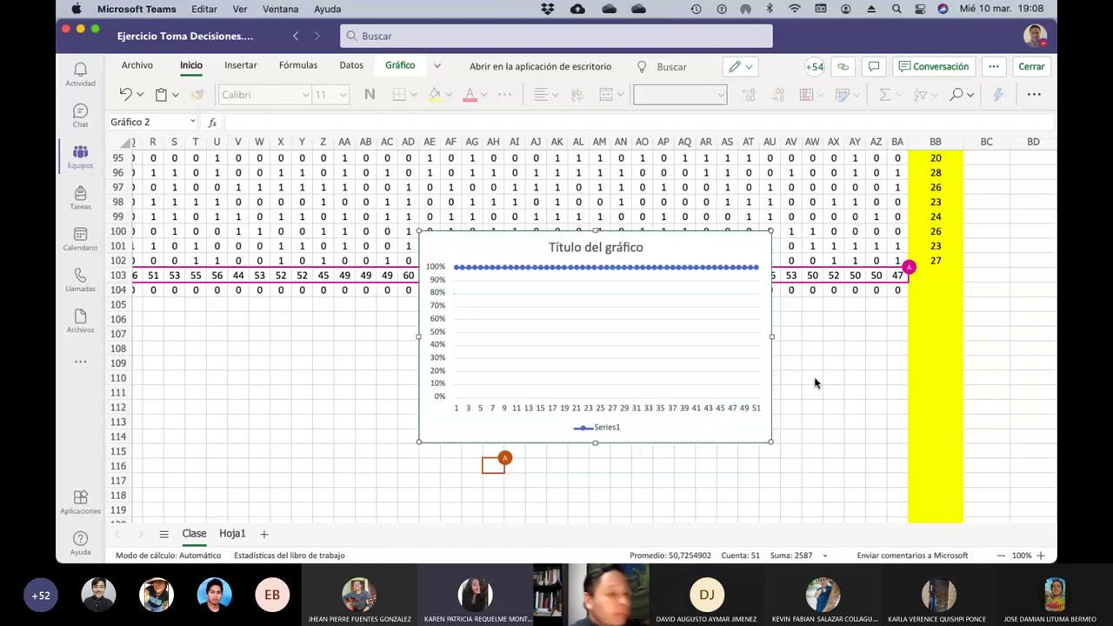
# Move the 100% stacked line chart below the Suma row and delete it
pyautogui.moveTo(700, 321); pyautogui.dragTo(479, 402)
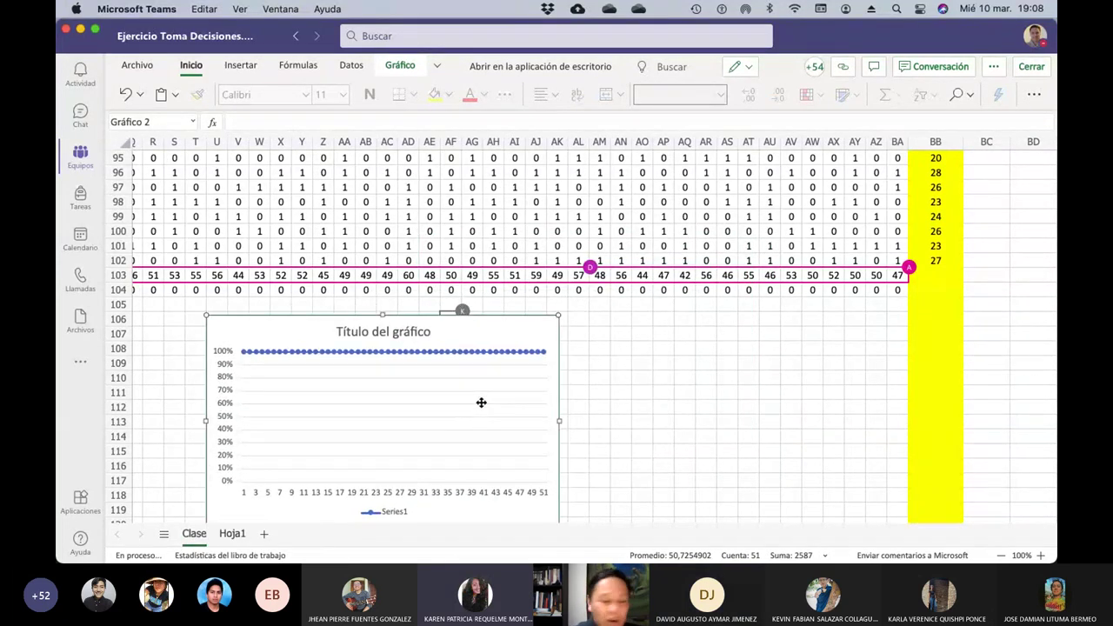
pyautogui.press('Delete')
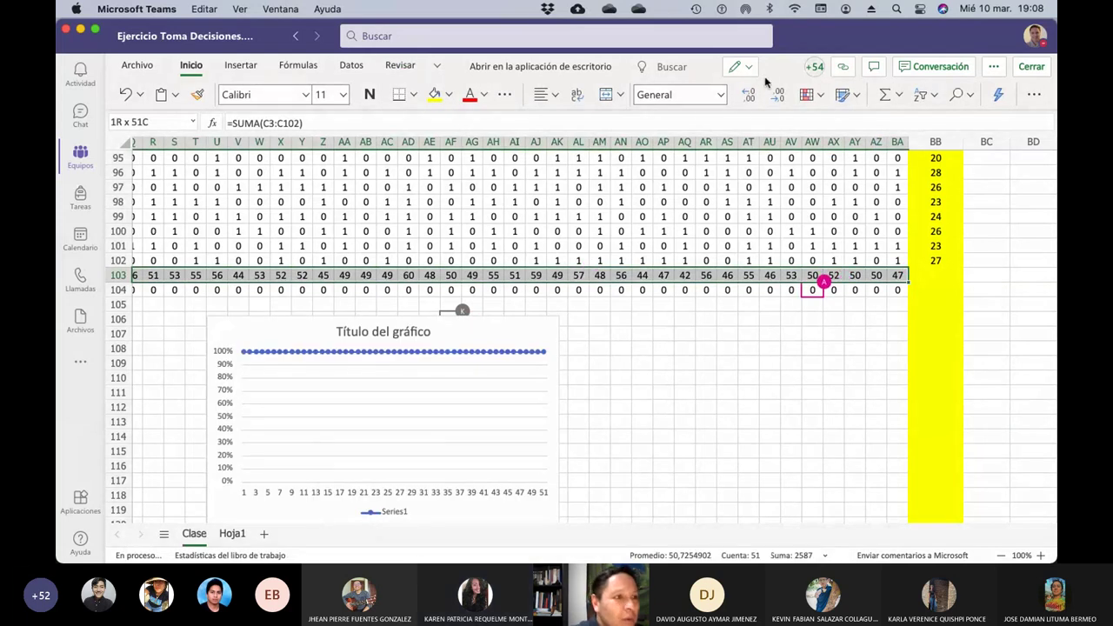
# Open the shared workbook in the desktop Excel application
pyautogui.click(997, 69)
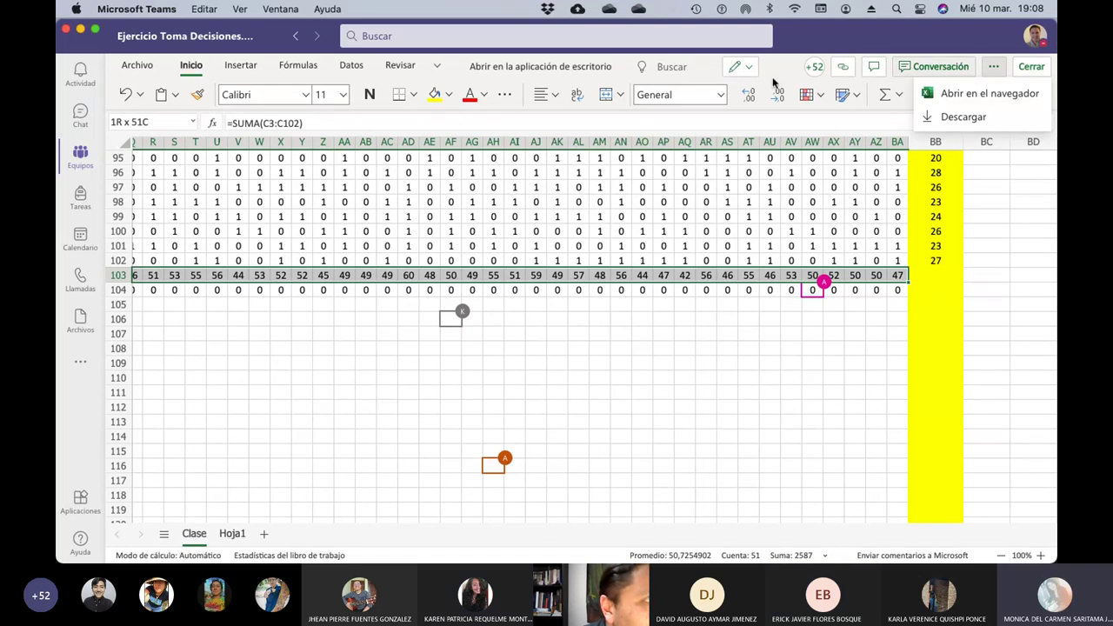
pyautogui.click(746, 69)
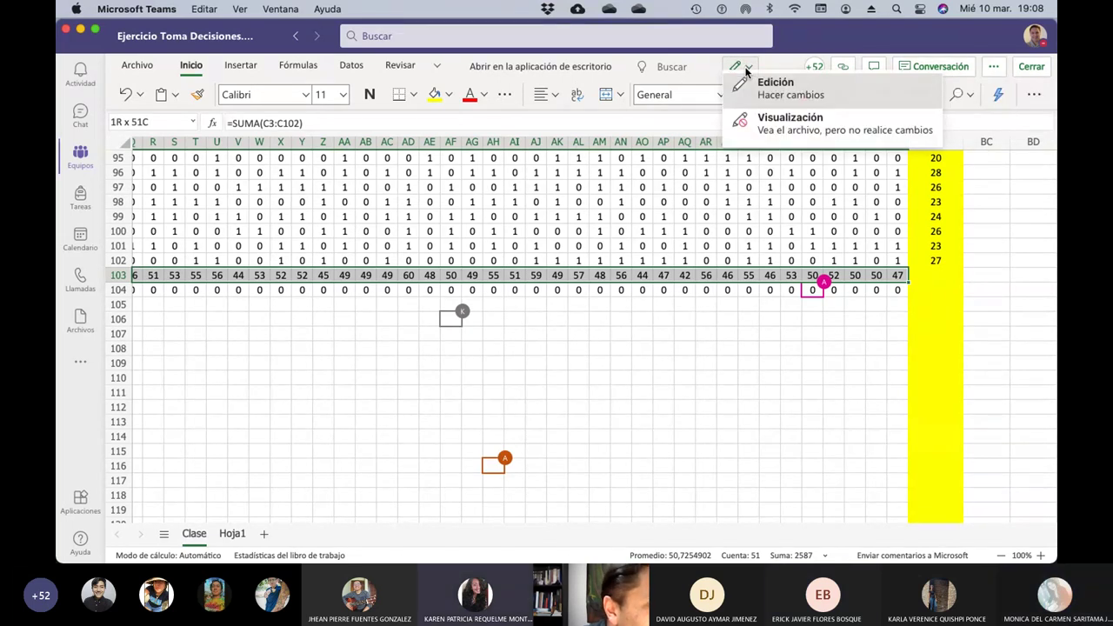
pyautogui.click(746, 69)
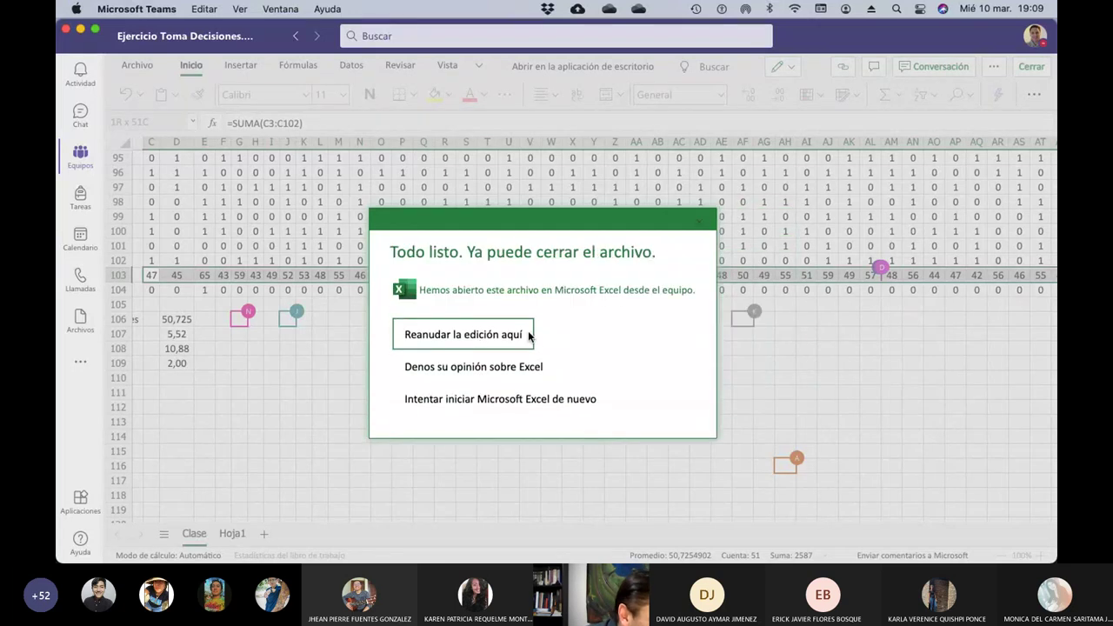
pyautogui.click(528, 334)
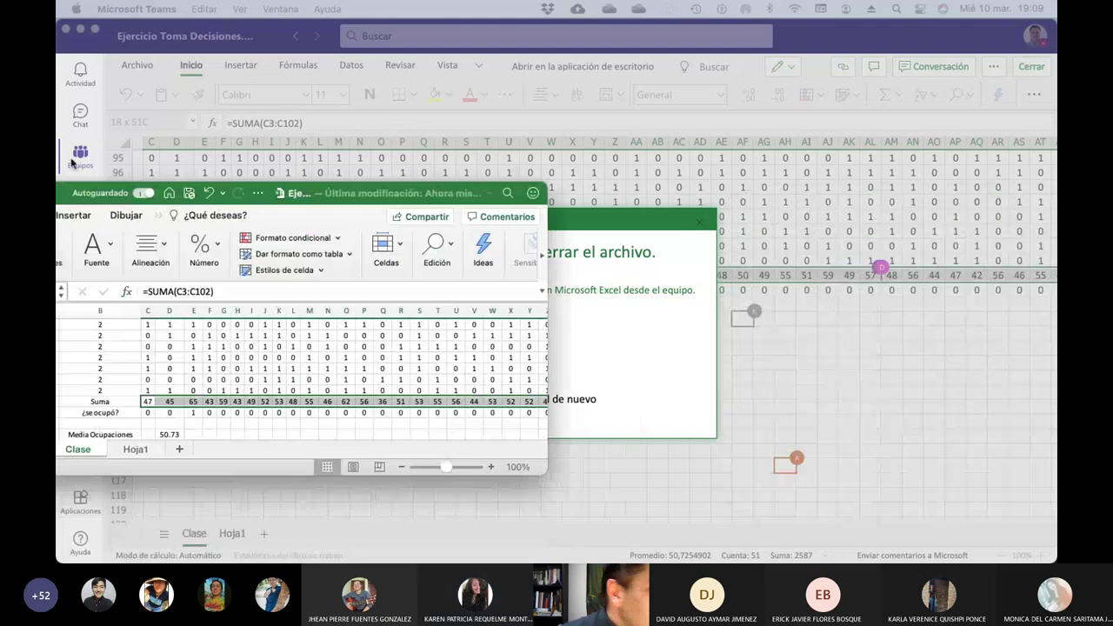
# Move the desktop Excel window up and enlarge it to fill the shared screen area
pyautogui.moveTo(72, 162); pyautogui.dragTo(113, 27)
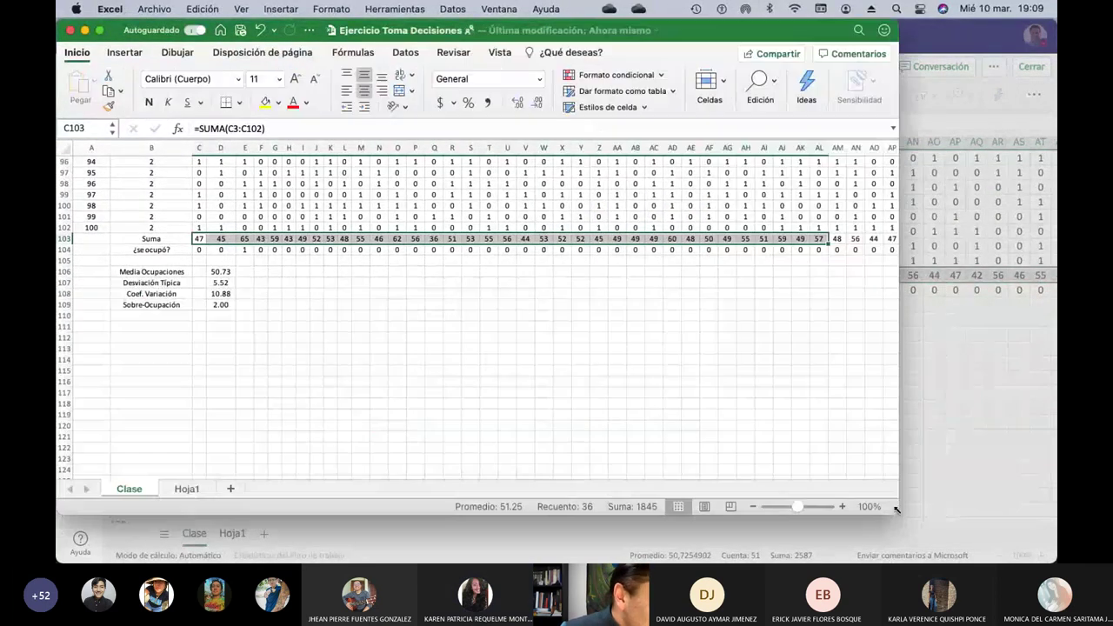
pyautogui.moveTo(901, 551); pyautogui.dragTo(1054, 559)
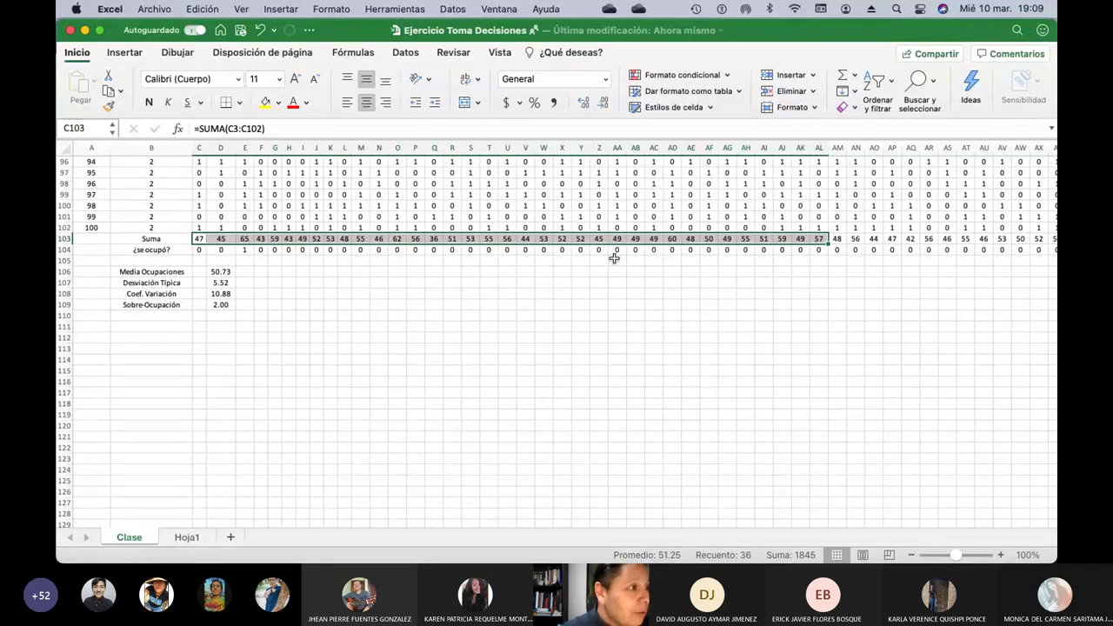
pyautogui.click(614, 258)
# Insert a markers-only scatter chart from the Suma values in C103:BA103
pyautogui.click(201, 241)
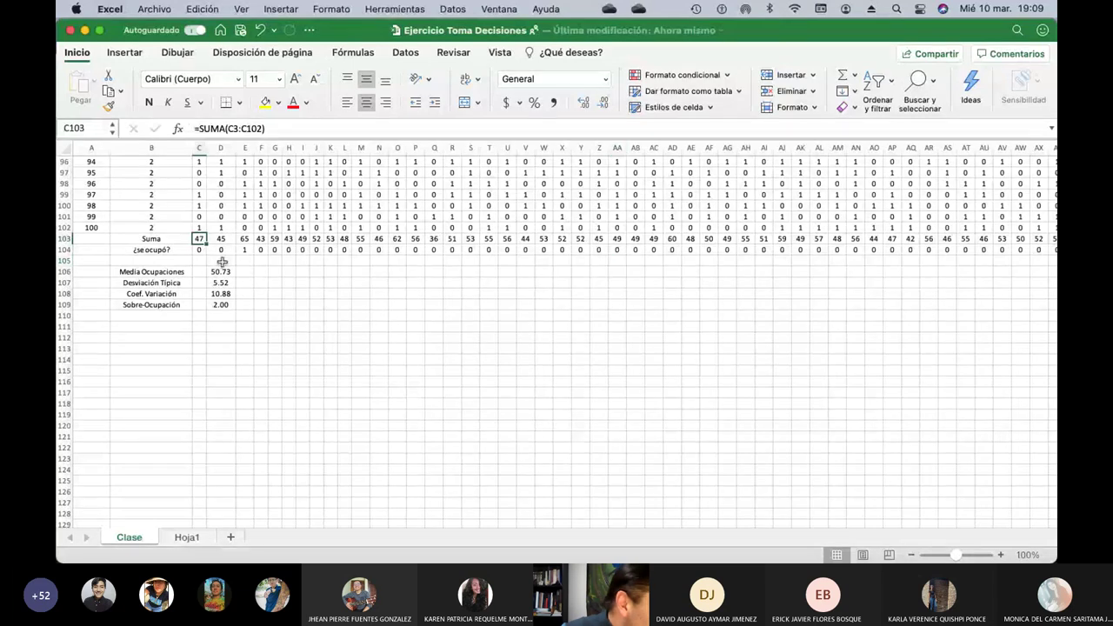
pyautogui.hotkey('shift', 'Right')
pyautogui.hotkey('shift', 'Right')
pyautogui.hotkey('shift', 'Right')
pyautogui.hotkey('shift', 'Right')
pyautogui.hotkey('shift', 'Right')
pyautogui.hotkey('shift', 'Right')
pyautogui.hotkey('shift', 'Right')
pyautogui.hotkey('shift', 'Right')
pyautogui.hotkey('shift', 'Right')
pyautogui.hotkey('shift', 'Right')
pyautogui.hotkey('shift', 'Right')
pyautogui.hotkey('shift', 'Right')
pyautogui.hotkey('shift', 'Right')
pyautogui.hotkey('shift', 'Right')
pyautogui.hotkey('shift', 'Right')
pyautogui.hotkey('shift', 'Right')
pyautogui.hotkey('shift', 'Right')
pyautogui.hotkey('shift', 'Right')
pyautogui.hotkey('shift', 'Right')
pyautogui.hotkey('shift', 'Right')
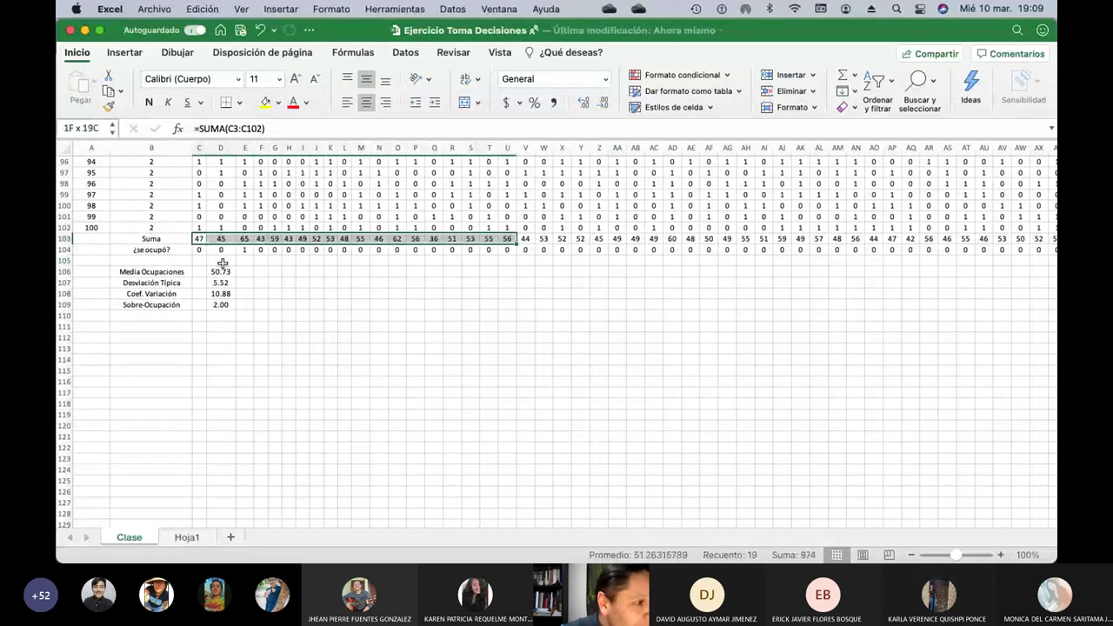
pyautogui.hotkey('shift', 'Right')
pyautogui.hotkey('shift', 'Right')
pyautogui.hotkey('shift', 'Right')
pyautogui.hotkey('shift', 'Right')
pyautogui.hotkey('shift', 'Right')
pyautogui.hotkey('shift', 'Right')
pyautogui.hotkey('shift', 'Right')
pyautogui.hotkey('shift', 'Right')
pyautogui.hotkey('shift', 'Right')
pyautogui.hotkey('shift', 'Right')
pyautogui.hotkey('shift', 'Right')
pyautogui.hotkey('shift', 'Right')
pyautogui.hotkey('shift', 'Right')
pyautogui.hotkey('shift', 'Right')
pyautogui.hotkey('shift', 'Right')
pyautogui.hotkey('shift', 'Right')
pyautogui.hotkey('shift', 'Right')
pyautogui.hotkey('shift', 'Right')
pyautogui.hotkey('shift', 'Right')
pyautogui.hotkey('shift', 'Right')
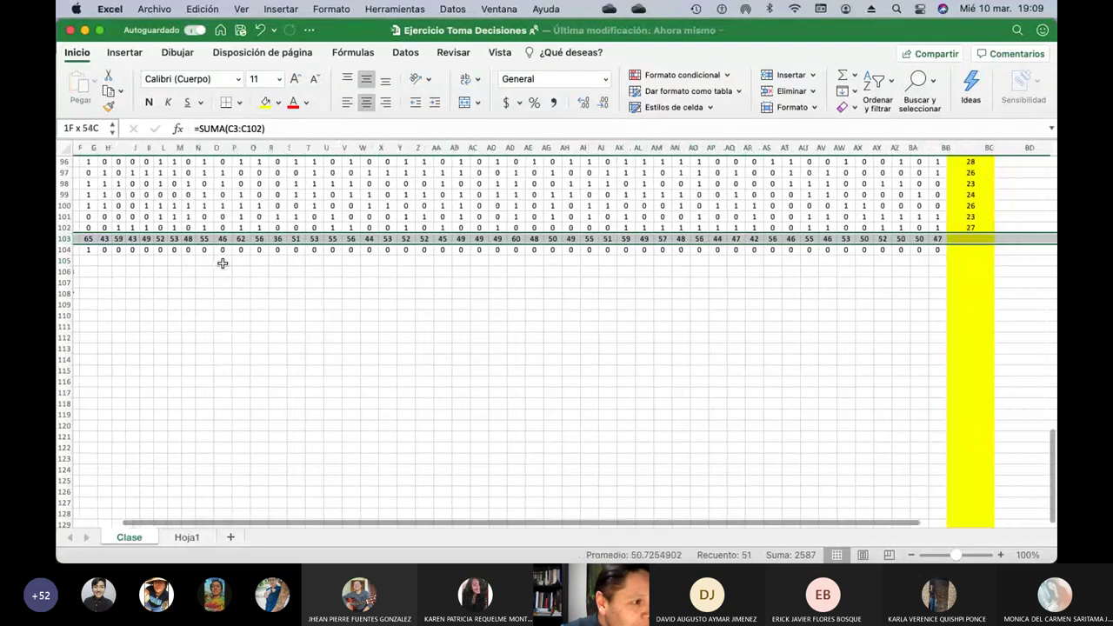
pyautogui.hotkey('shift', 'Left')
pyautogui.hotkey('shift', 'Left')
pyautogui.hotkey('shift', 'Left')
pyautogui.hotkey('shift', 'Left')
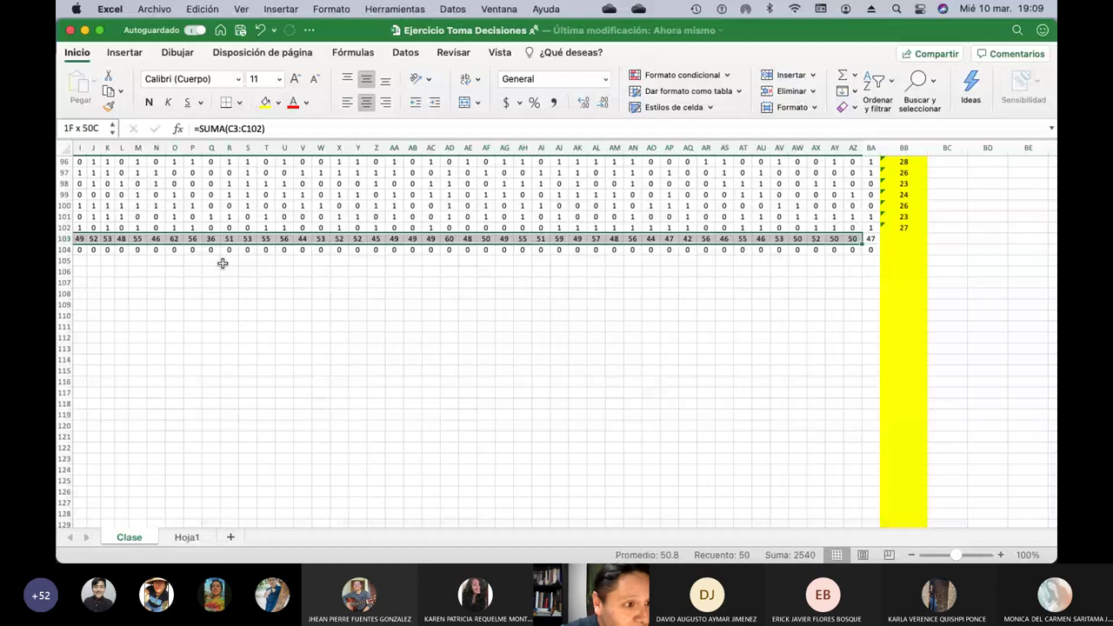
pyautogui.click(134, 56)
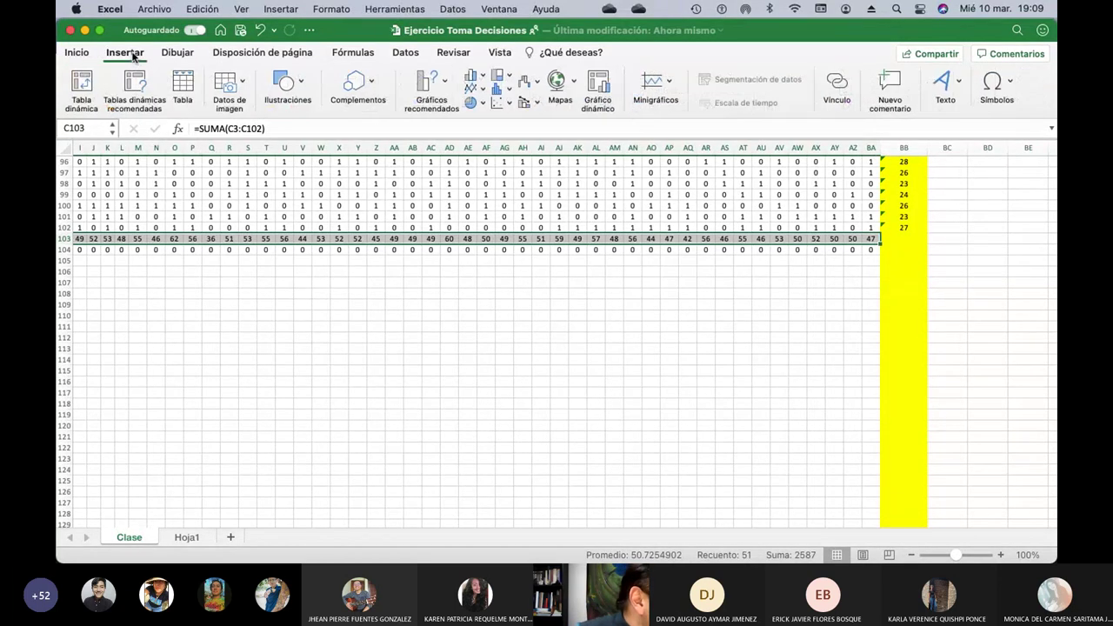
pyautogui.click(507, 103)
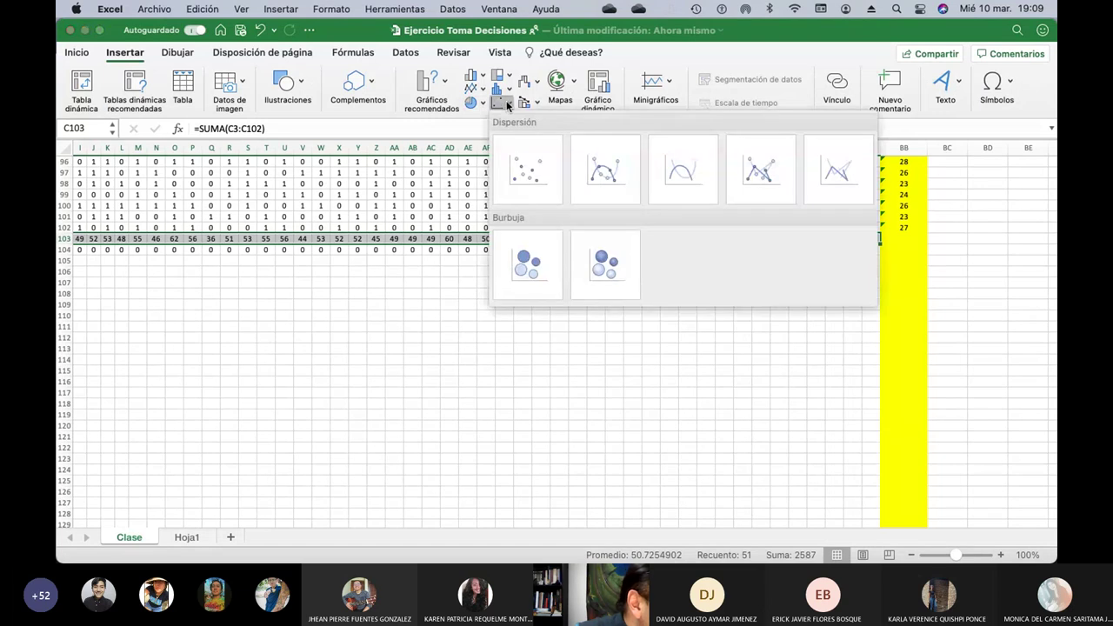
pyautogui.click(536, 174)
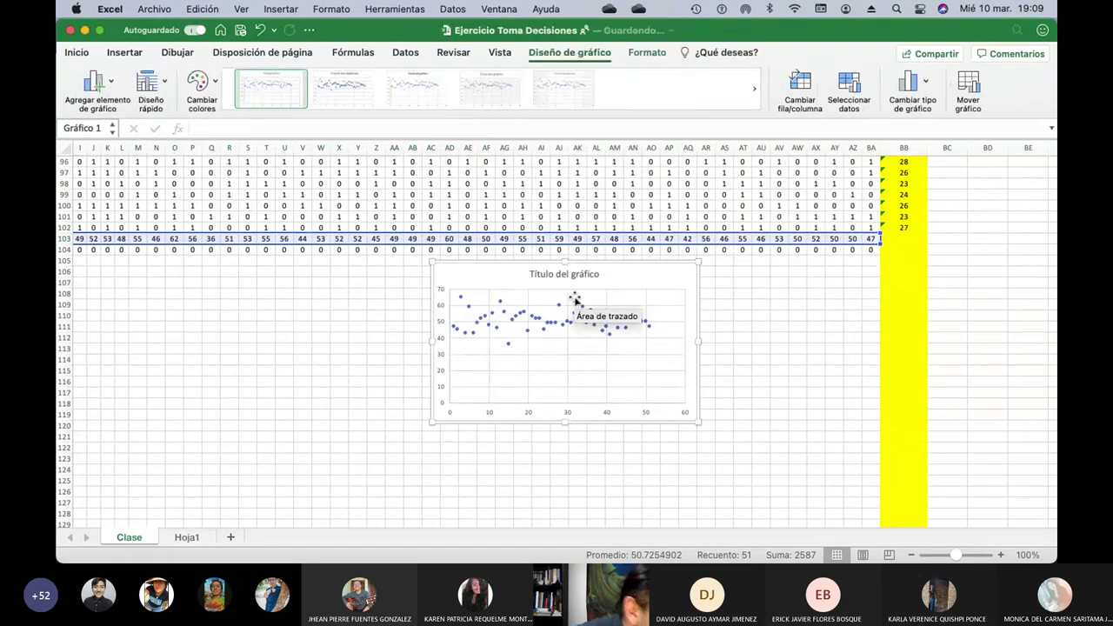
# Move the scatter chart below the Suma row, beside the occupation statistics table
pyautogui.moveTo(626, 278); pyautogui.dragTo(325, 302)
pyautogui.hscroll(-5, 343, 339)
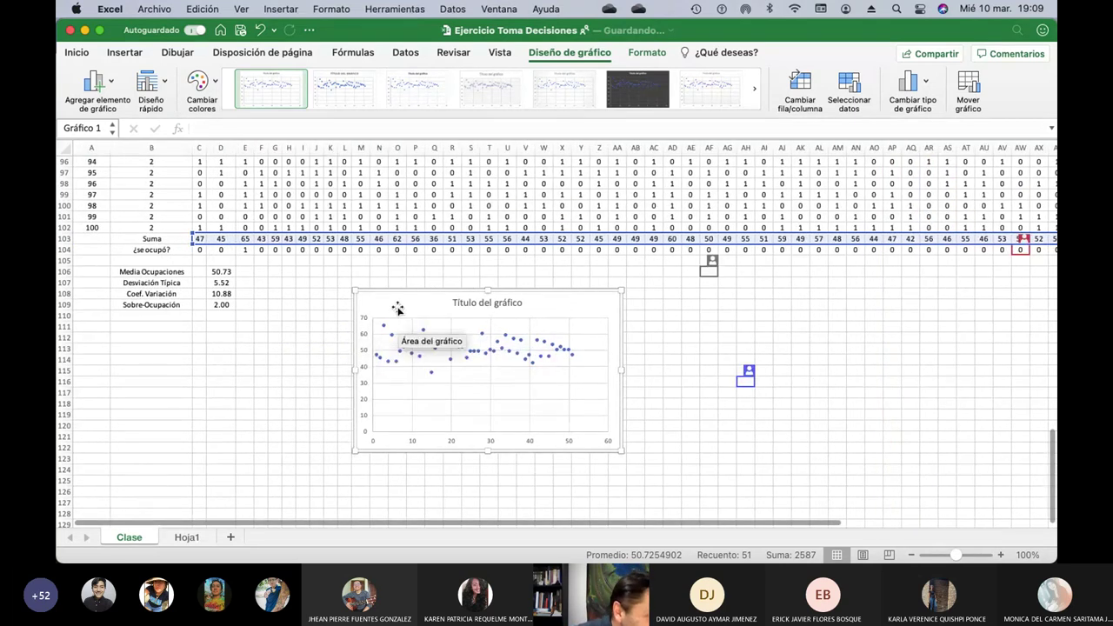
pyautogui.moveTo(398, 306); pyautogui.dragTo(281, 270)
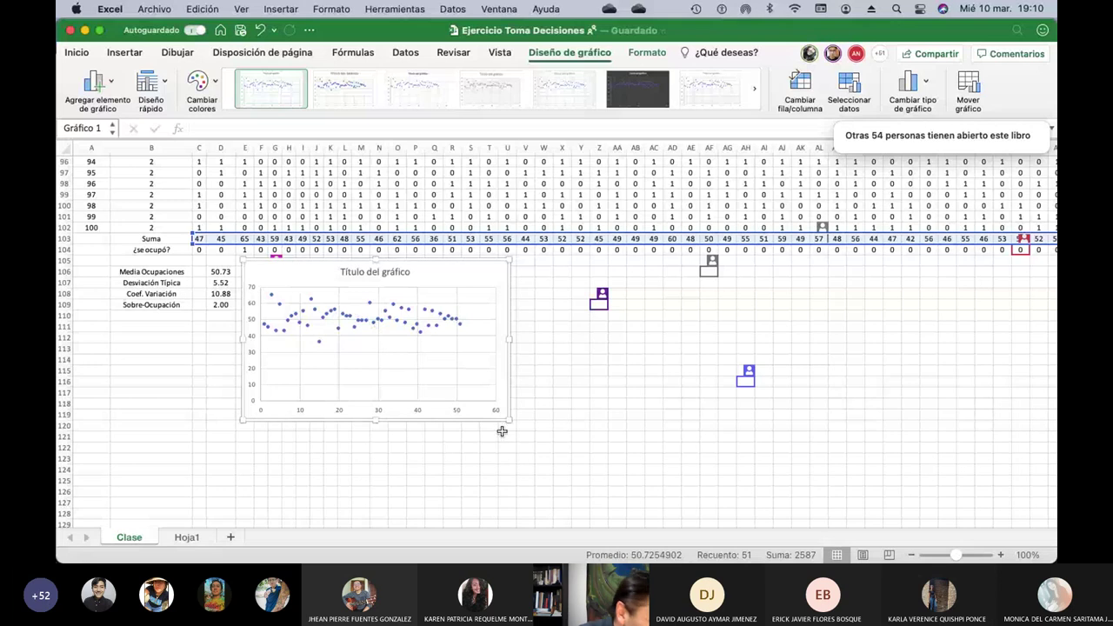
# Try to set the scatter chart's vertical axis minimum to 30
pyautogui.click(261, 368)
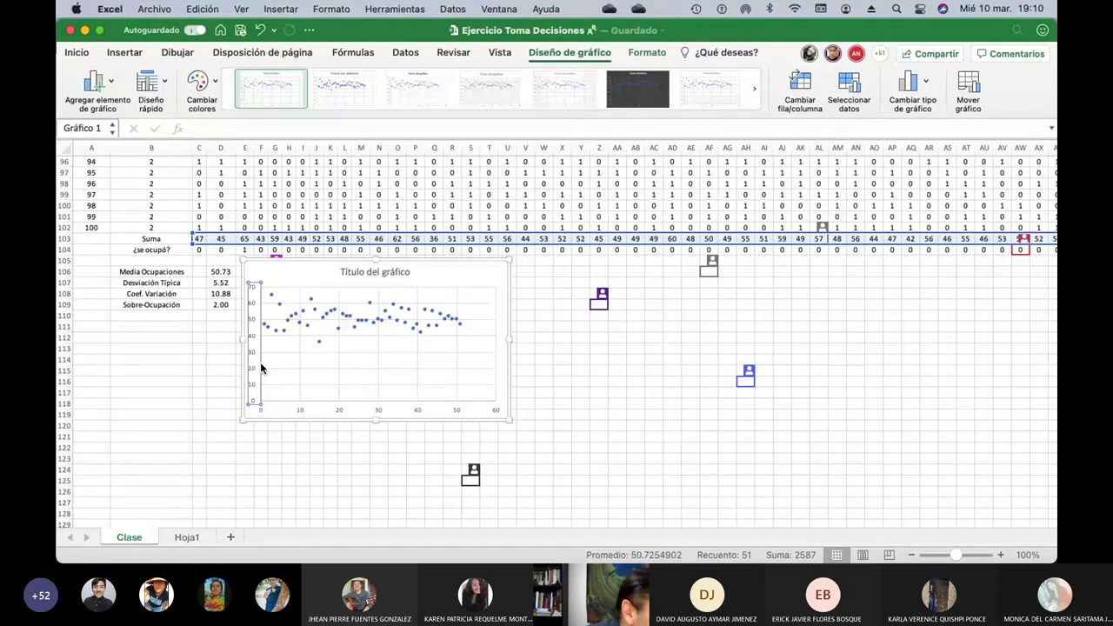
pyautogui.doubleClick(260, 368)
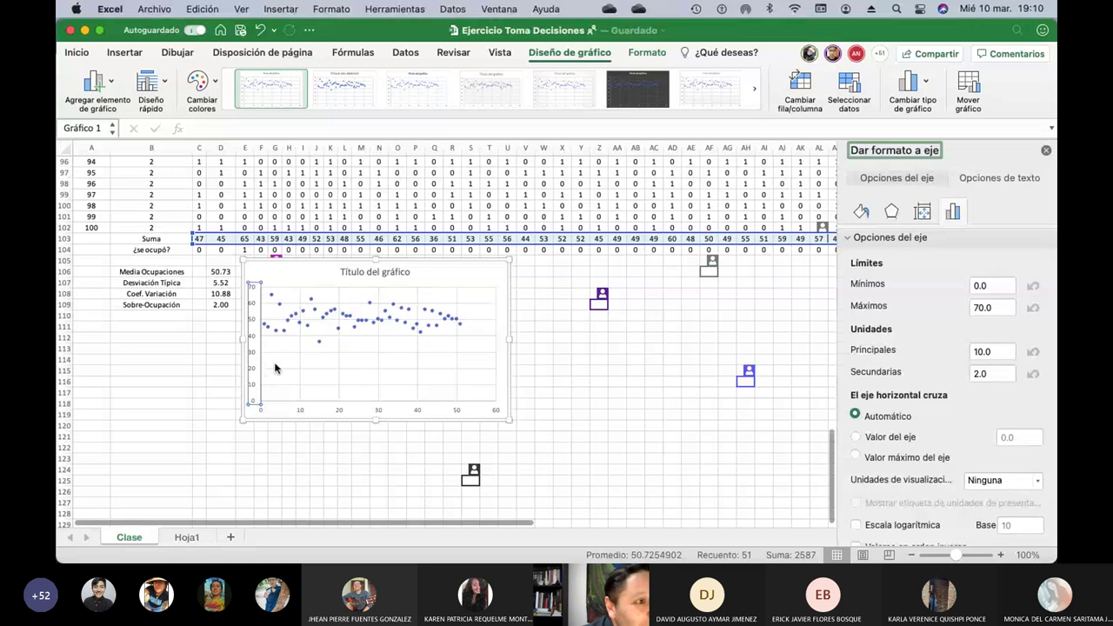
pyautogui.click(997, 285)
pyautogui.click(997, 285)
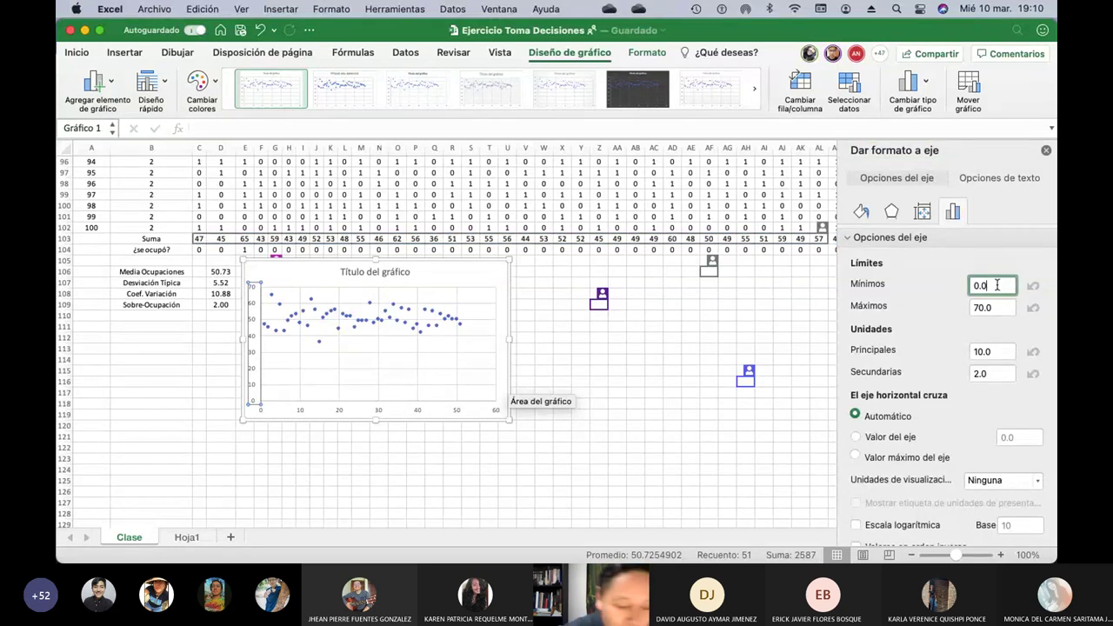
pyautogui.press('BackSpace')
pyautogui.press('BackSpace')
pyautogui.press('BackSpace')
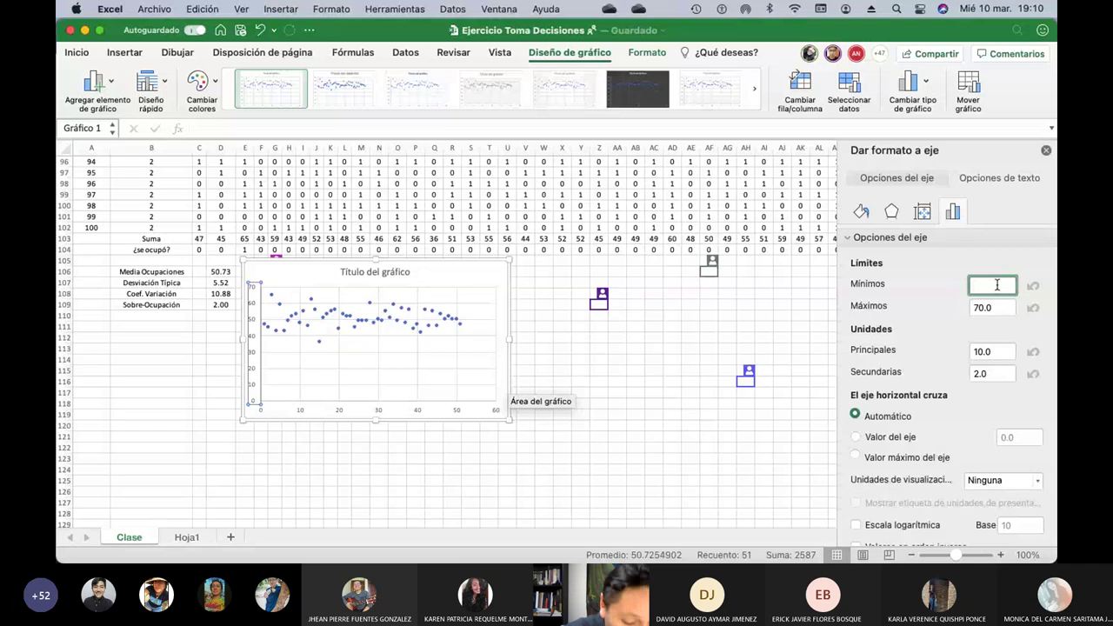
pyautogui.write('30')
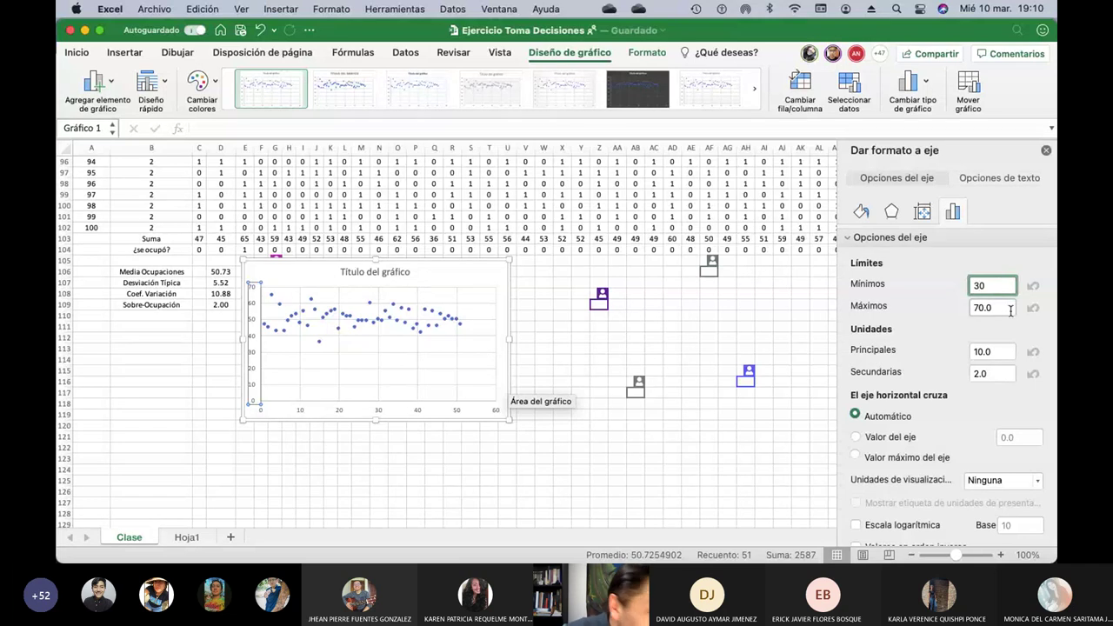
pyautogui.click(1007, 308)
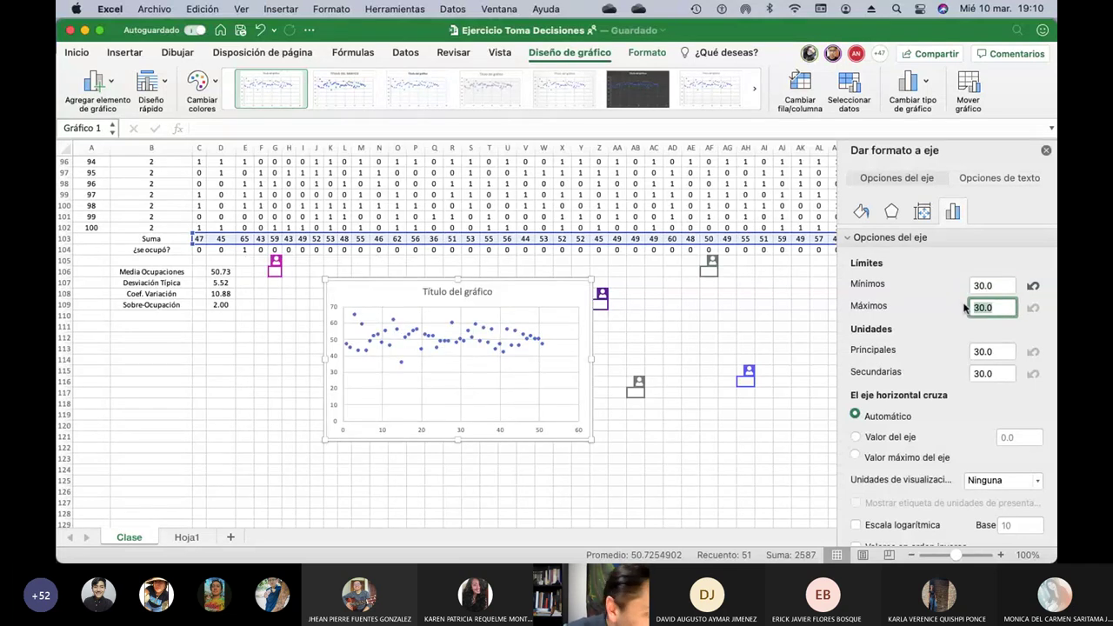
pyautogui.press('Escape')
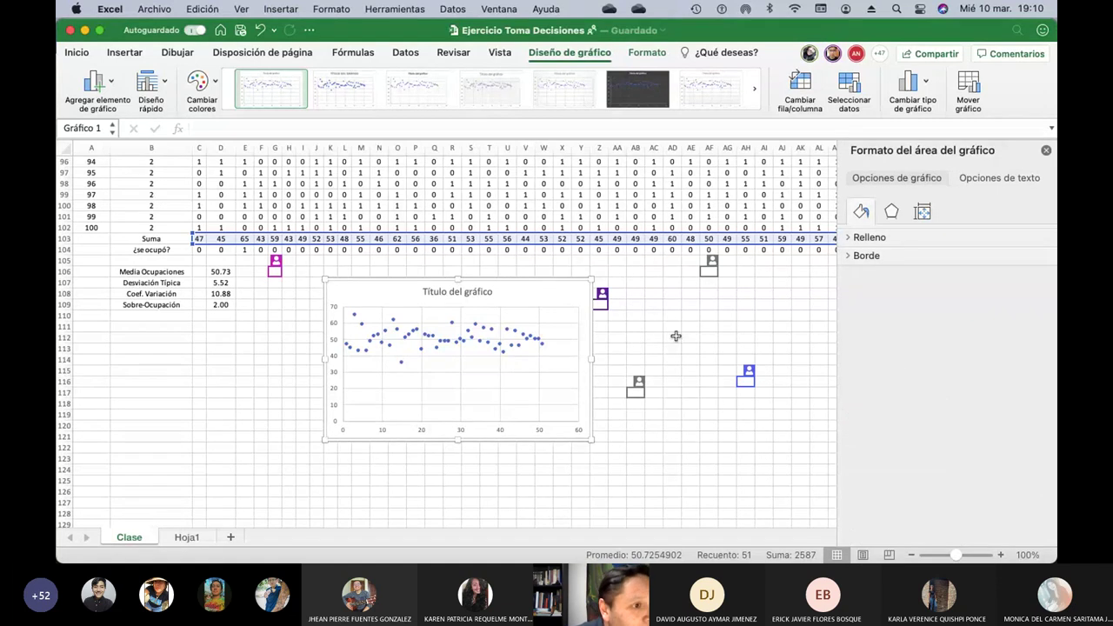
pyautogui.click(557, 323)
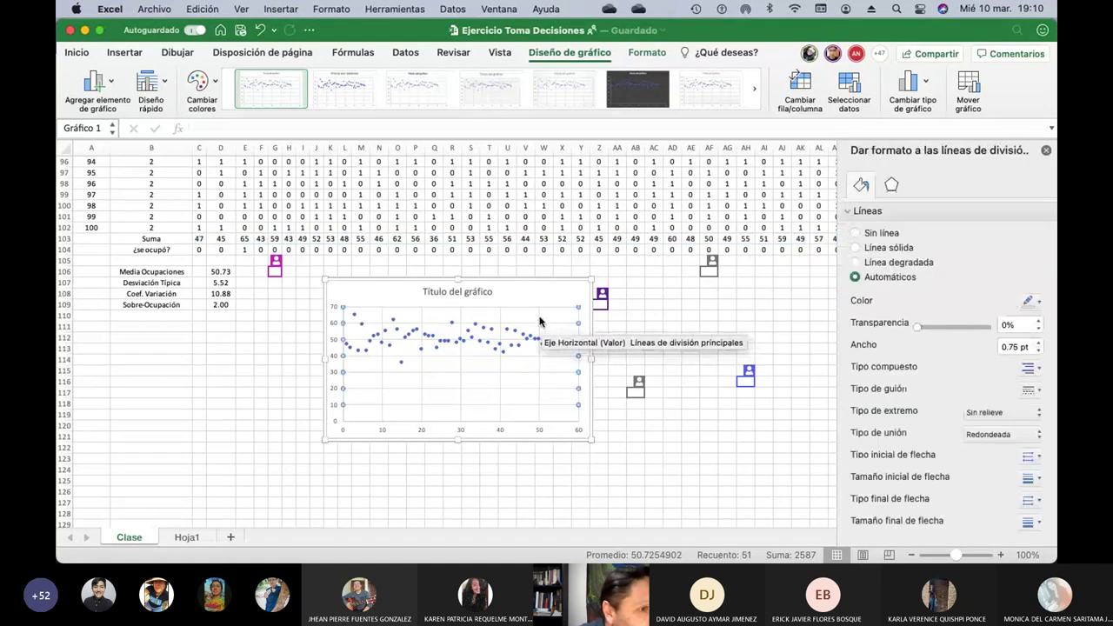
pyautogui.click(638, 359)
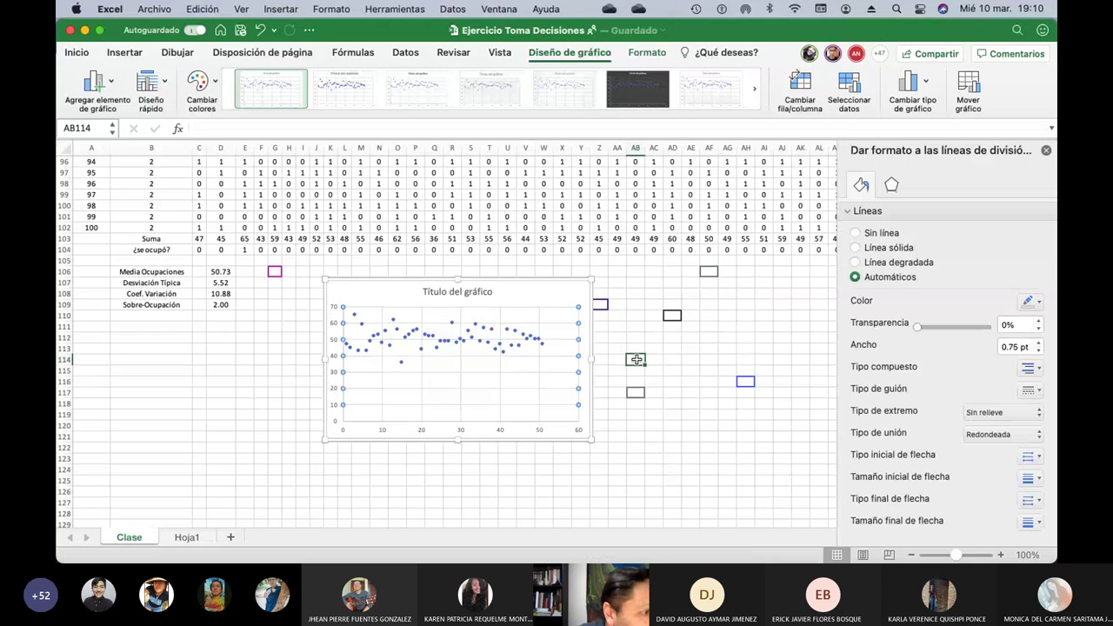
pyautogui.click(494, 469)
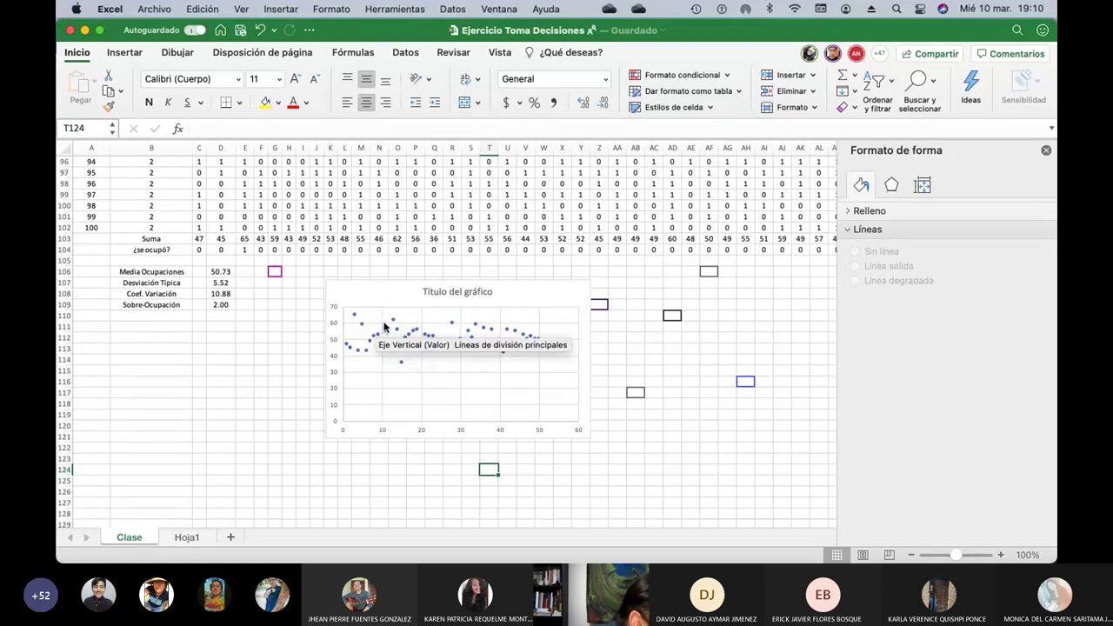
pyautogui.click(461, 383)
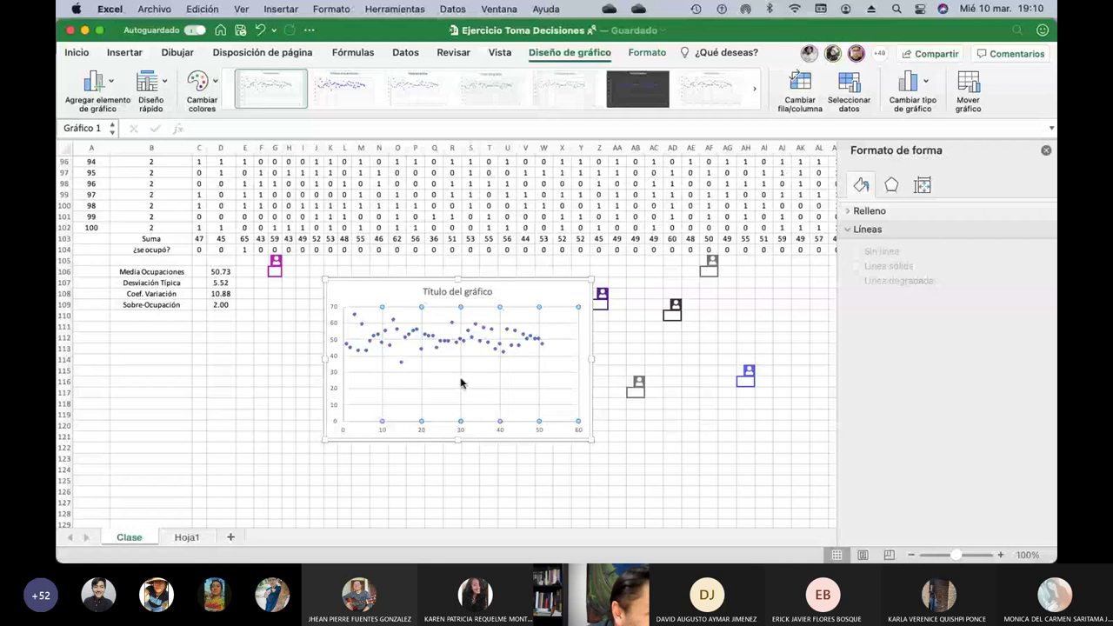
pyautogui.rightClick(461, 383)
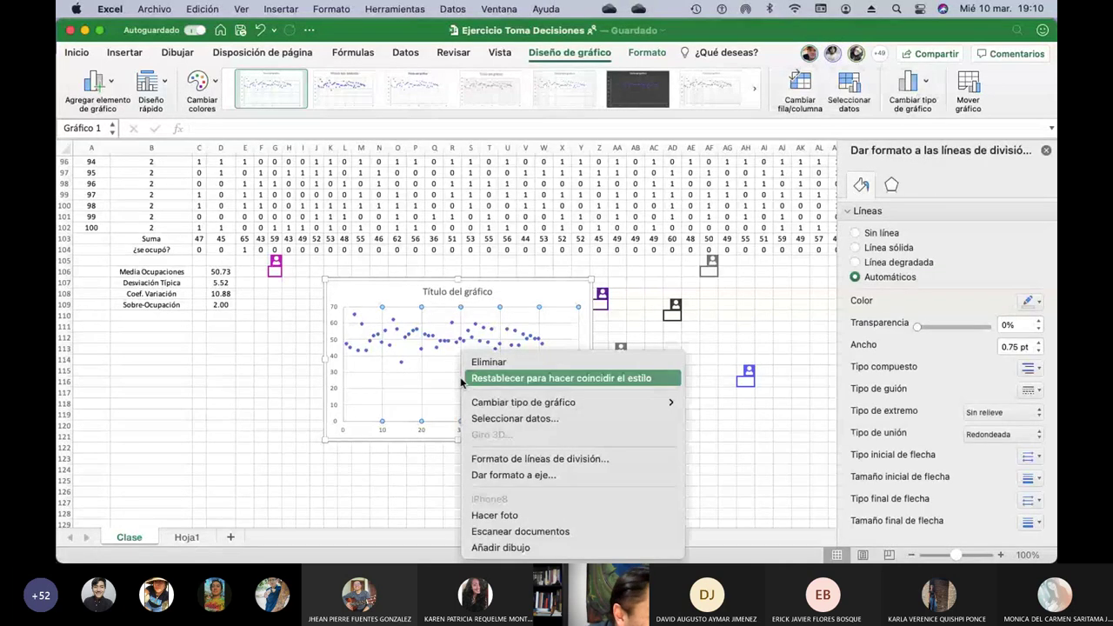
pyautogui.click(396, 389)
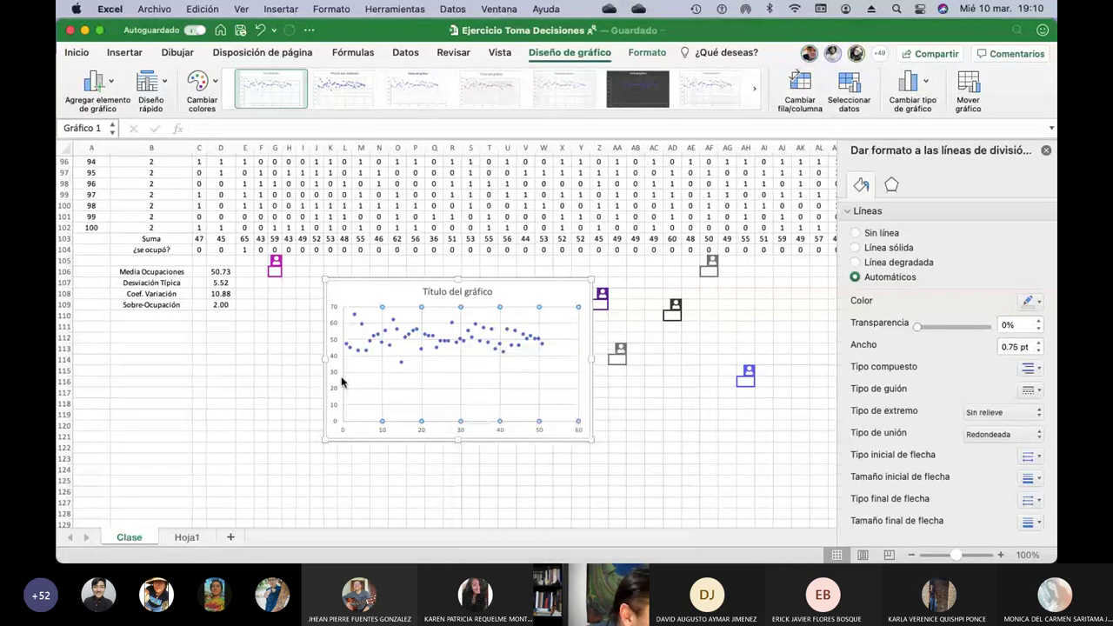
pyautogui.rightClick(341, 382)
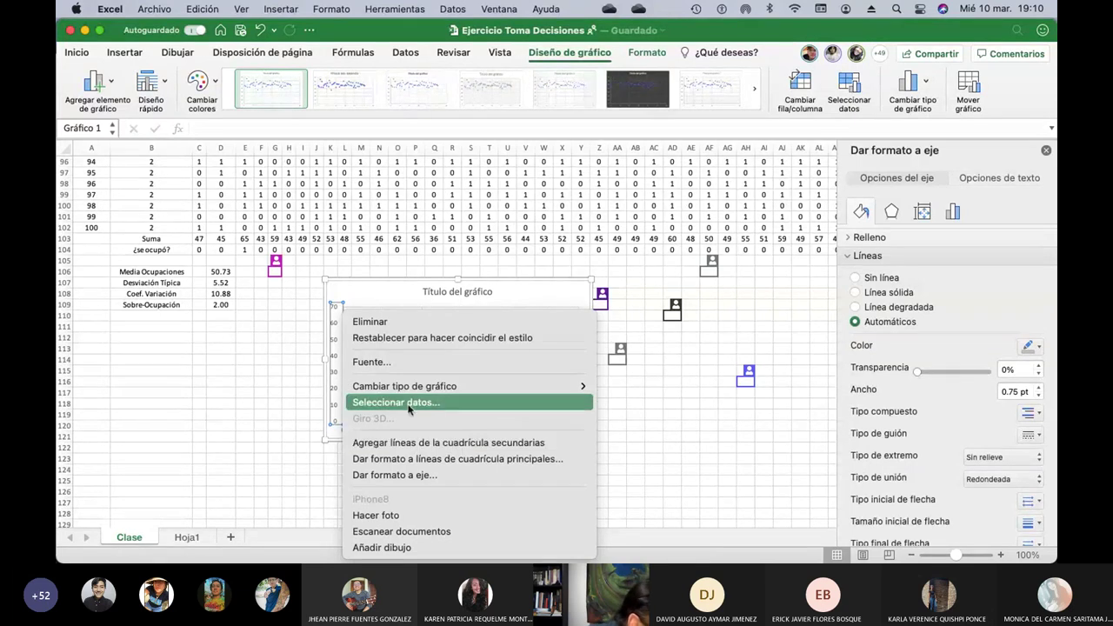
pyautogui.click(633, 395)
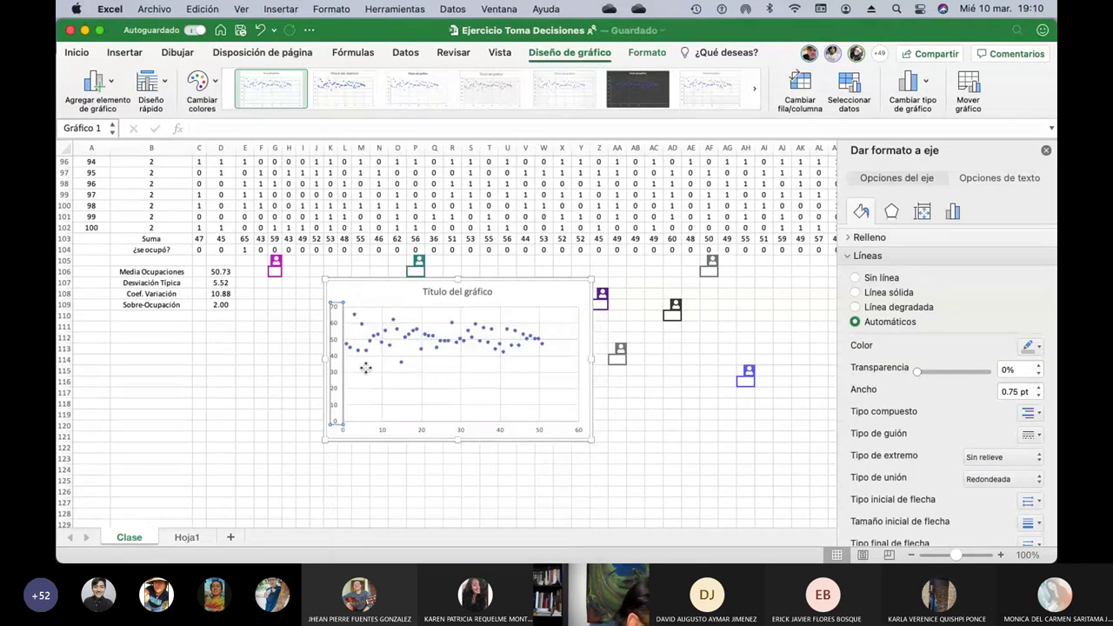
pyautogui.click(356, 381)
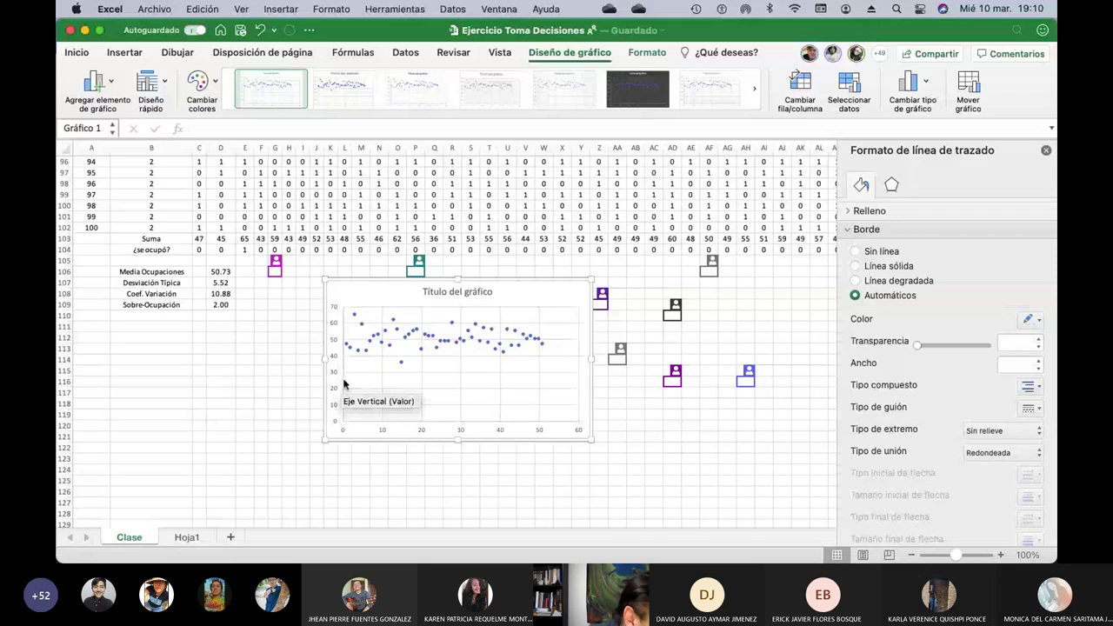
# Set the minimum bound of the scatter chart's vertical axis to 30
pyautogui.click(340, 383)
pyautogui.click(342, 381)
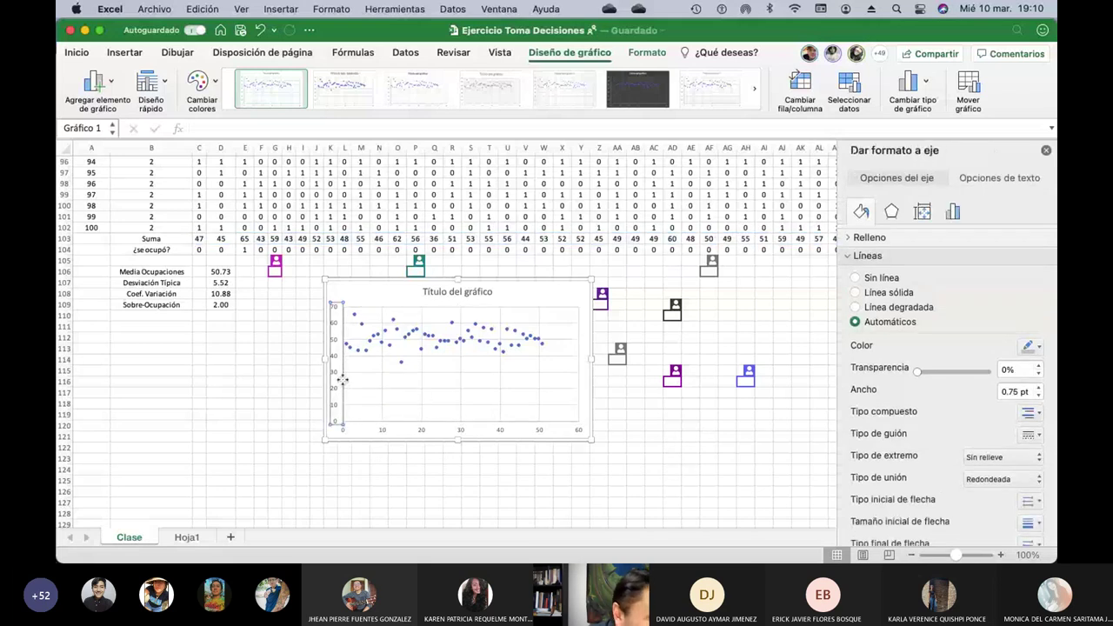
pyautogui.click(920, 215)
pyautogui.click(955, 212)
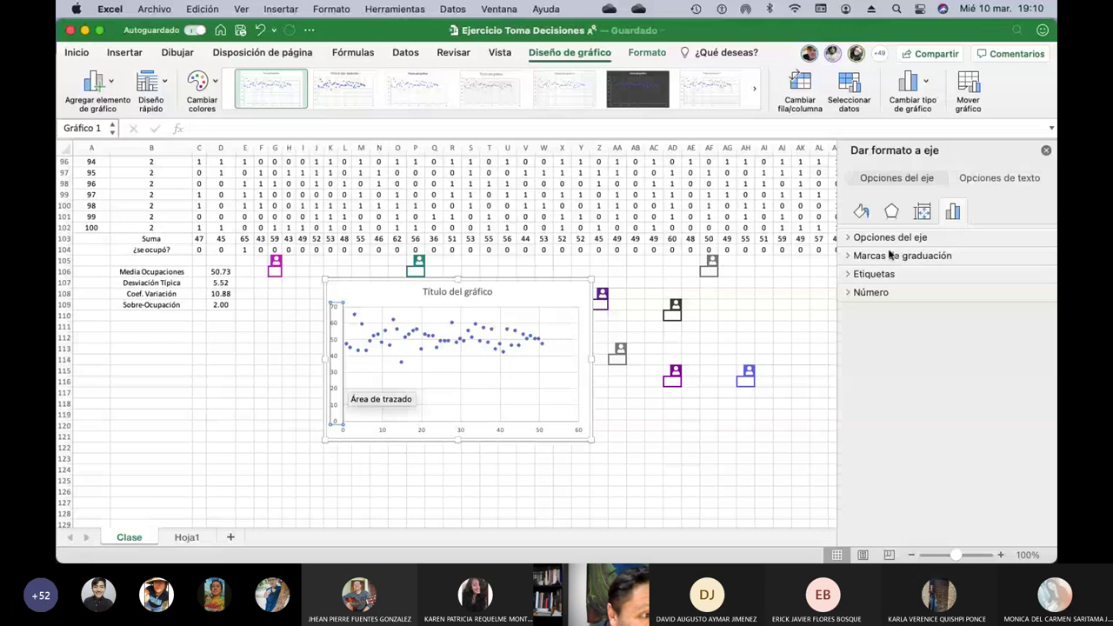
pyautogui.click(848, 238)
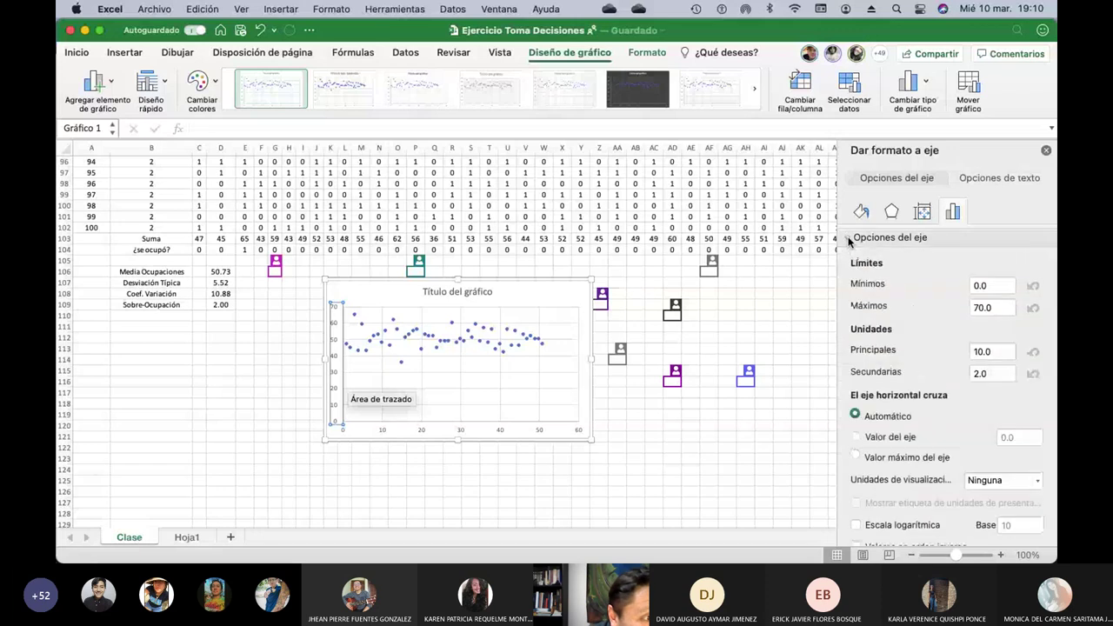
pyautogui.click(971, 287)
pyautogui.write('30')
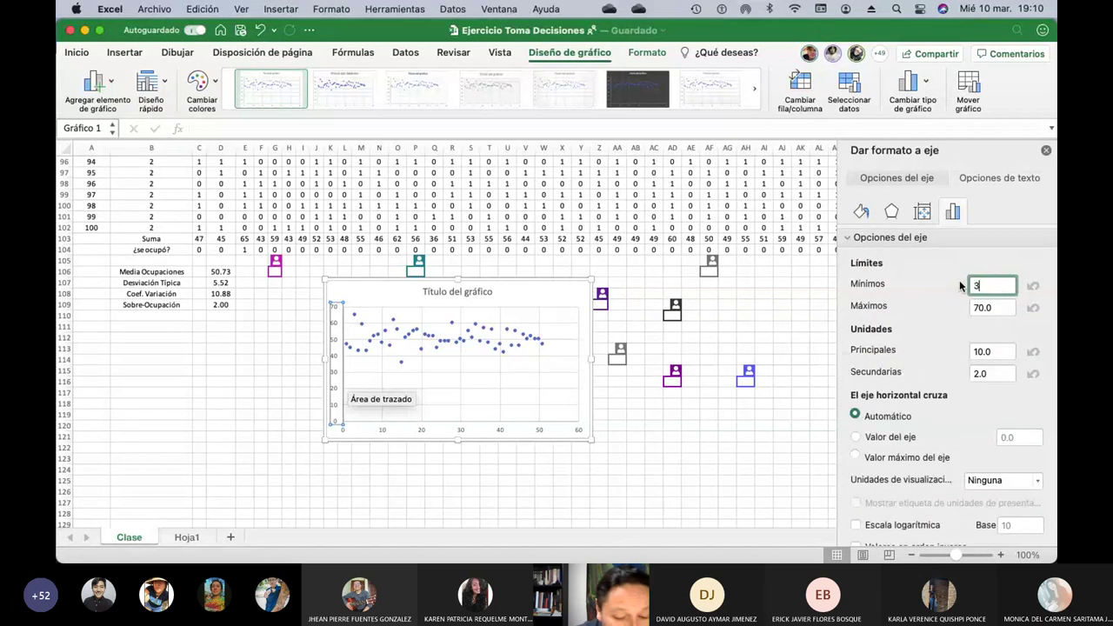
pyautogui.click(972, 307)
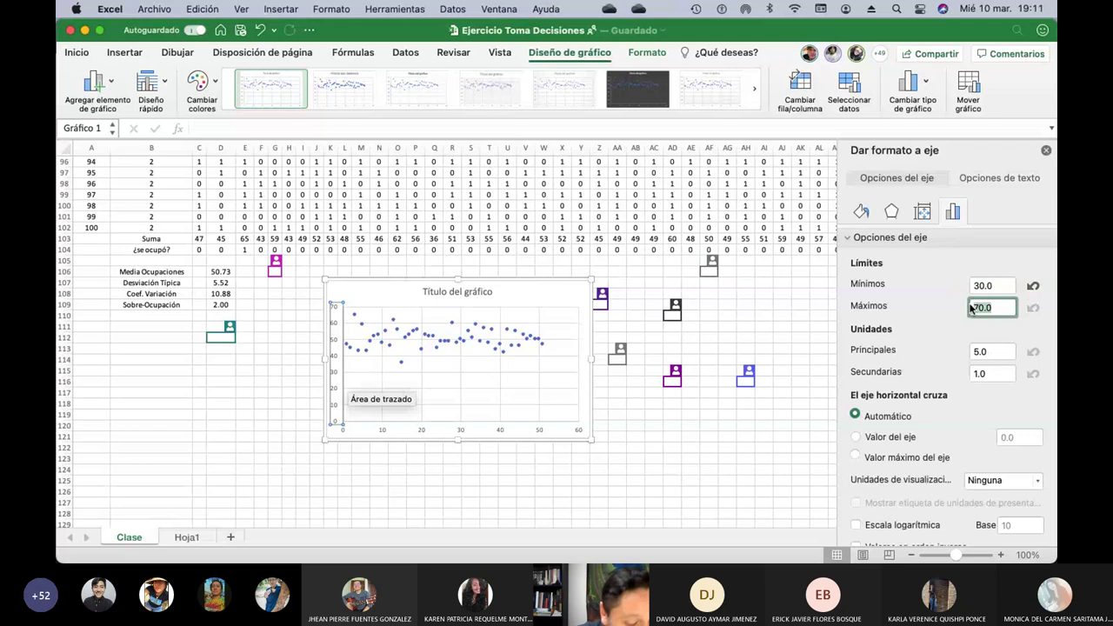
pyautogui.press('Return')
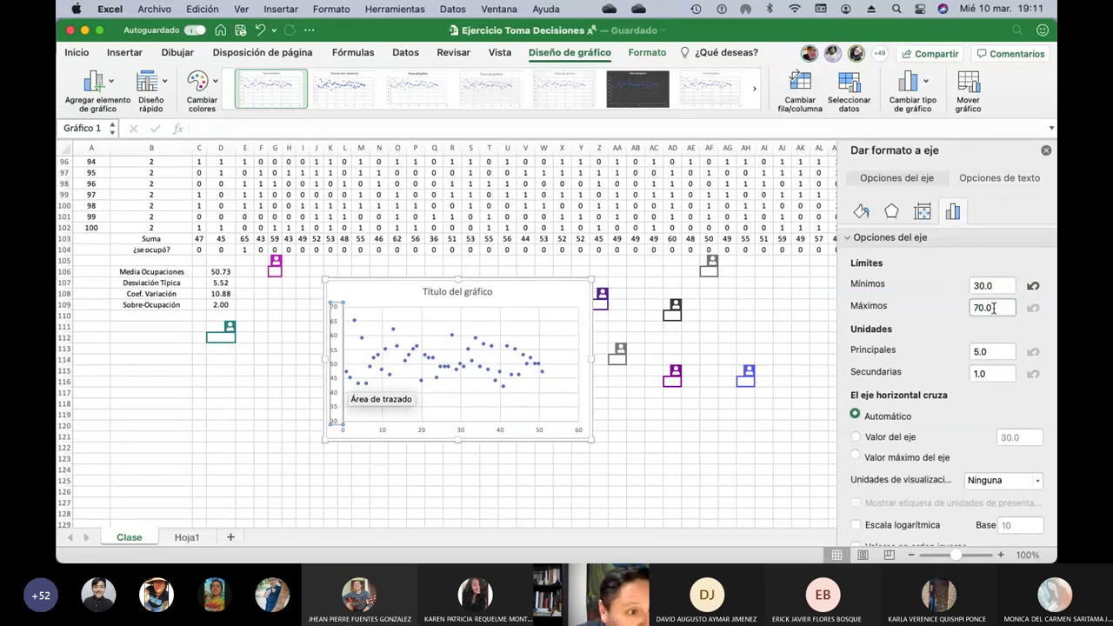
# Set the maximum bound of the scatter chart's vertical axis to 100
pyautogui.click(996, 307)
pyautogui.press('BackSpace')
pyautogui.press('BackSpace')
pyautogui.press('BackSpace')
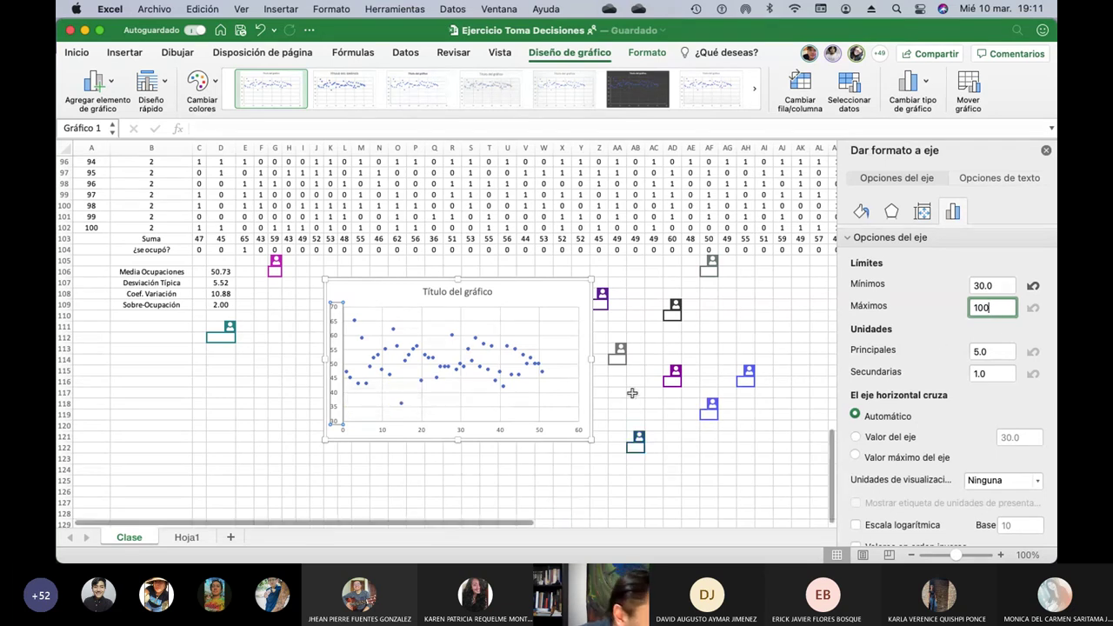
pyautogui.click(533, 424)
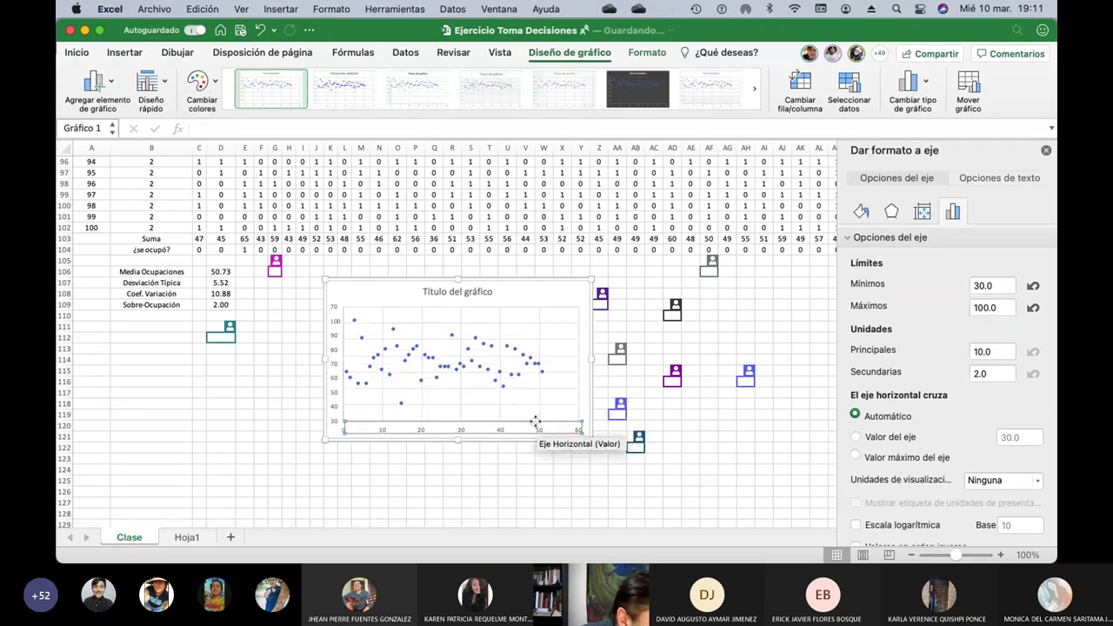
# Set the maximum bound of the scatter chart's horizontal axis to 50
pyautogui.moveTo(998, 307); pyautogui.dragTo(961, 311)
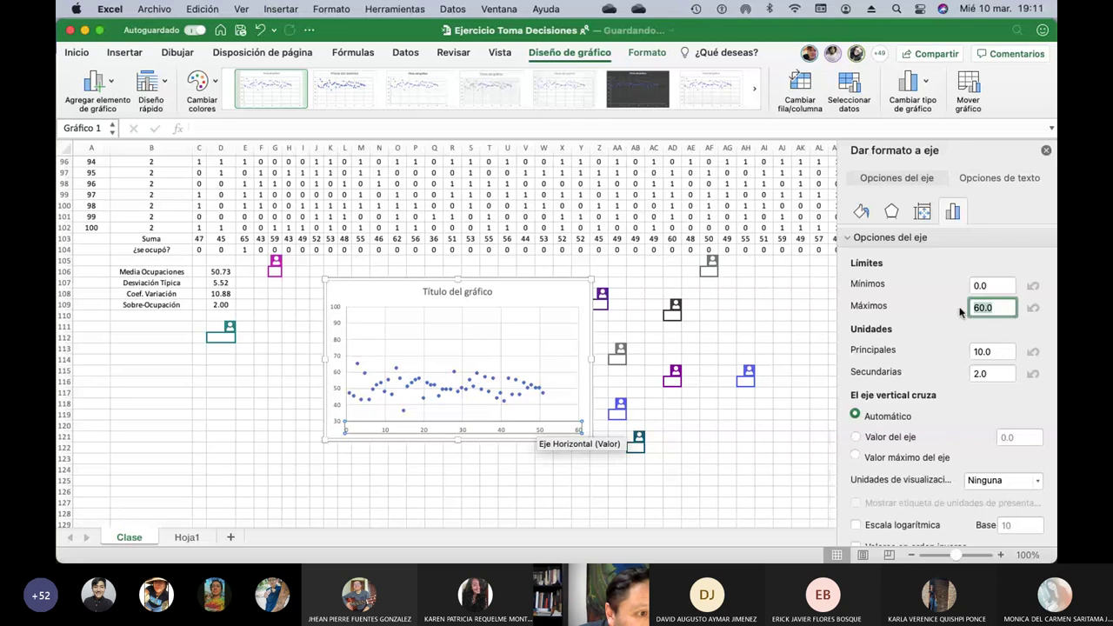
pyautogui.write('50')
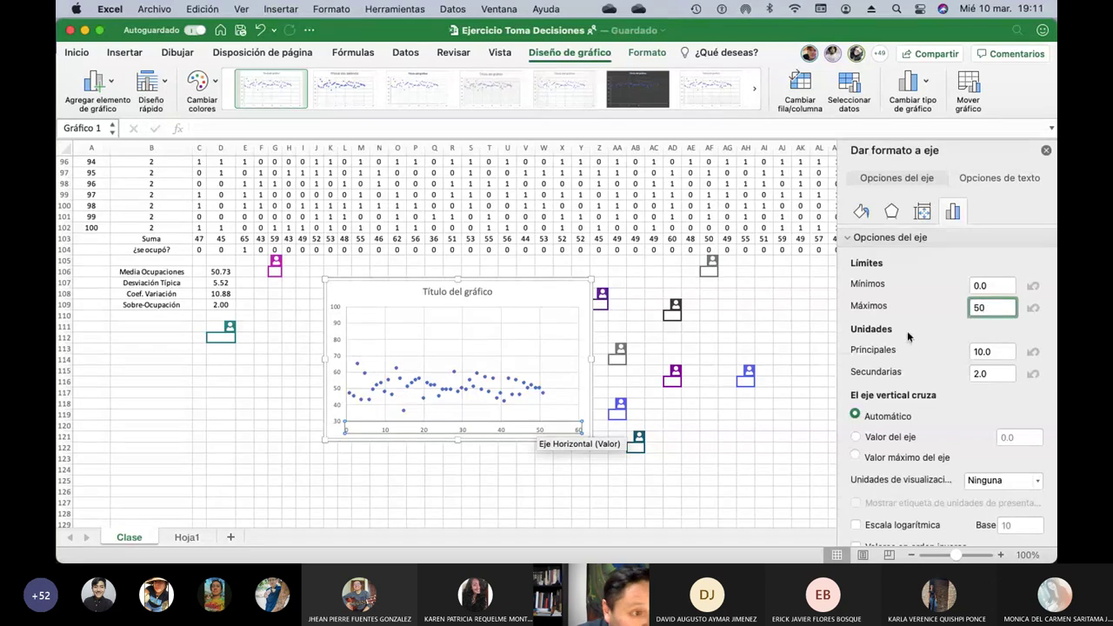
pyautogui.click(737, 429)
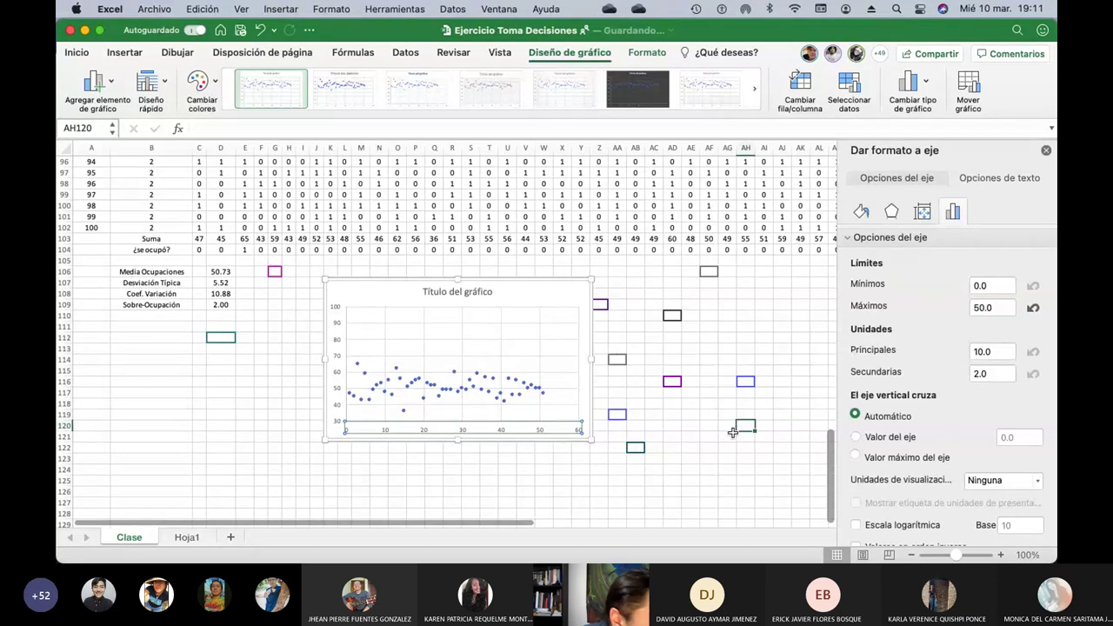
# Move the scatter chart up beside the statistics table and enlarge it to span roughly columns F to AH and rows 99 to 125
pyautogui.moveTo(486, 383)
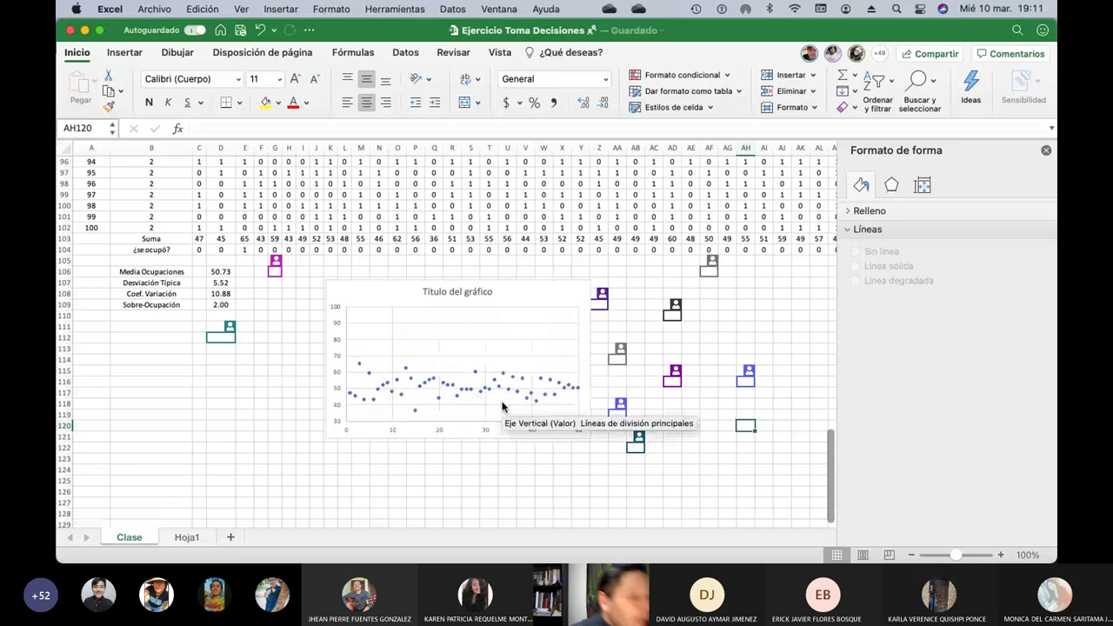
pyautogui.moveTo(388, 298); pyautogui.dragTo(325, 213)
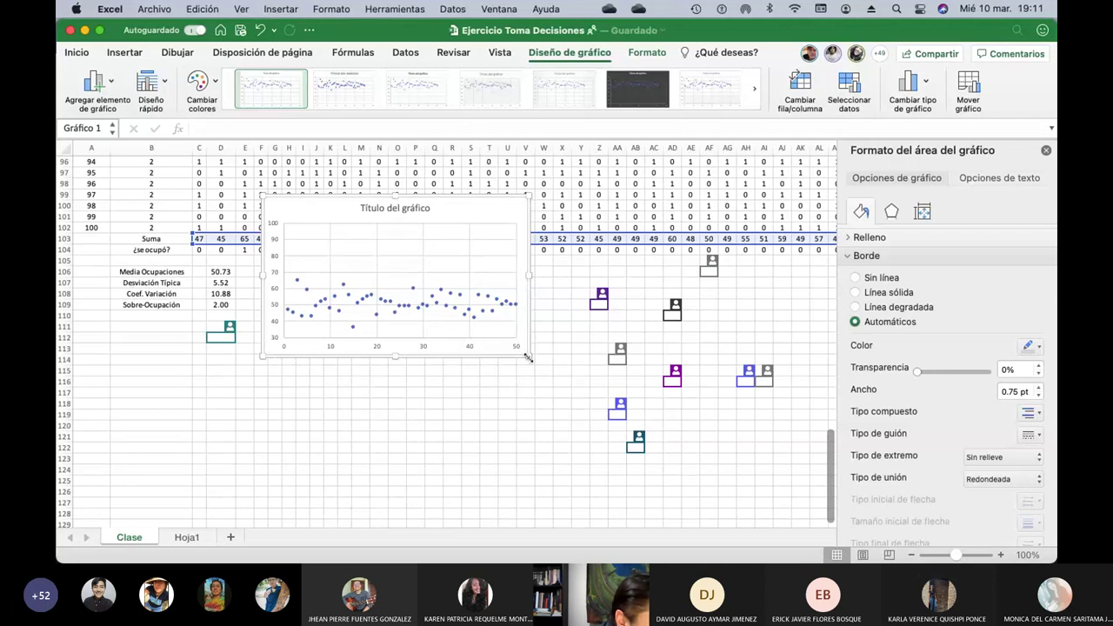
pyautogui.moveTo(528, 357); pyautogui.dragTo(742, 485)
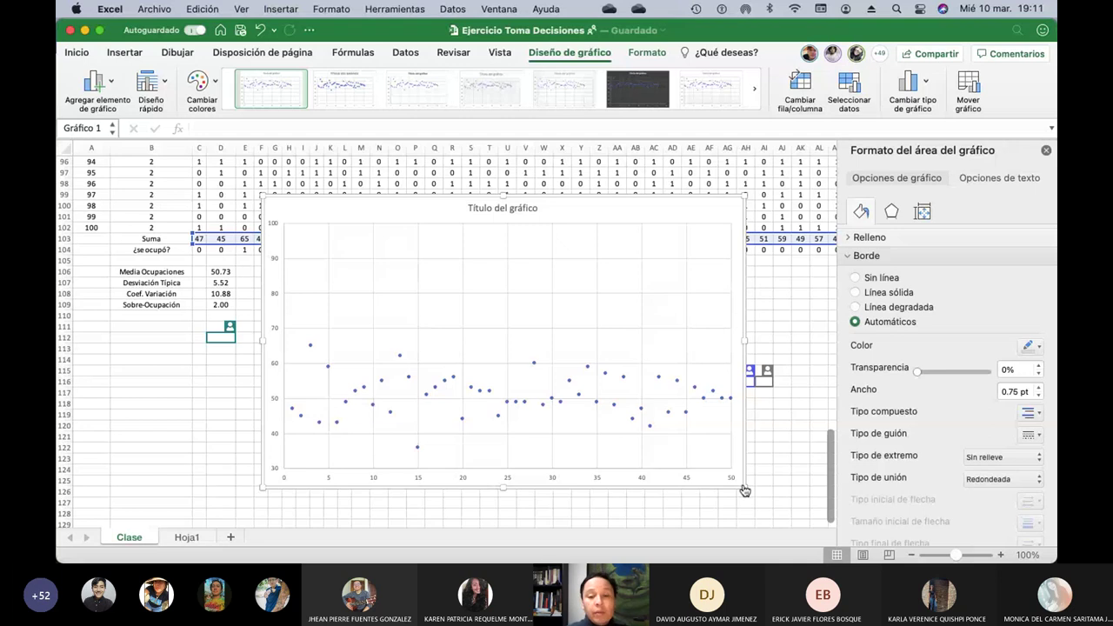
pyautogui.press('Delete')
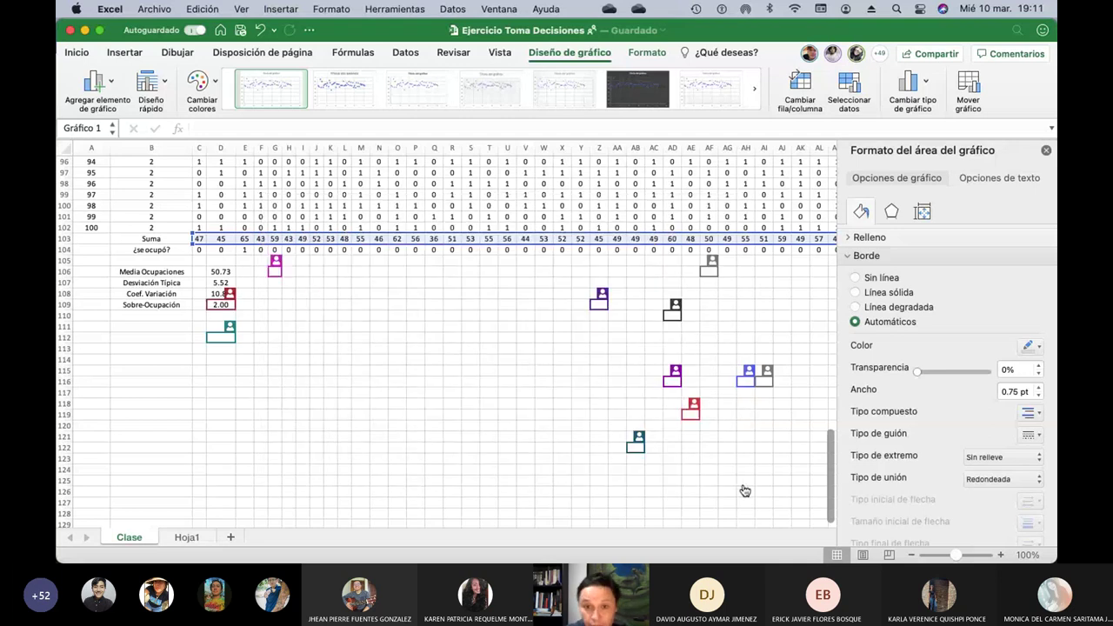
# Switch to Microsoft Teams, resume editing the shared workbook there and compare its chart area with the Excel version
pyautogui.press('super+Tab')
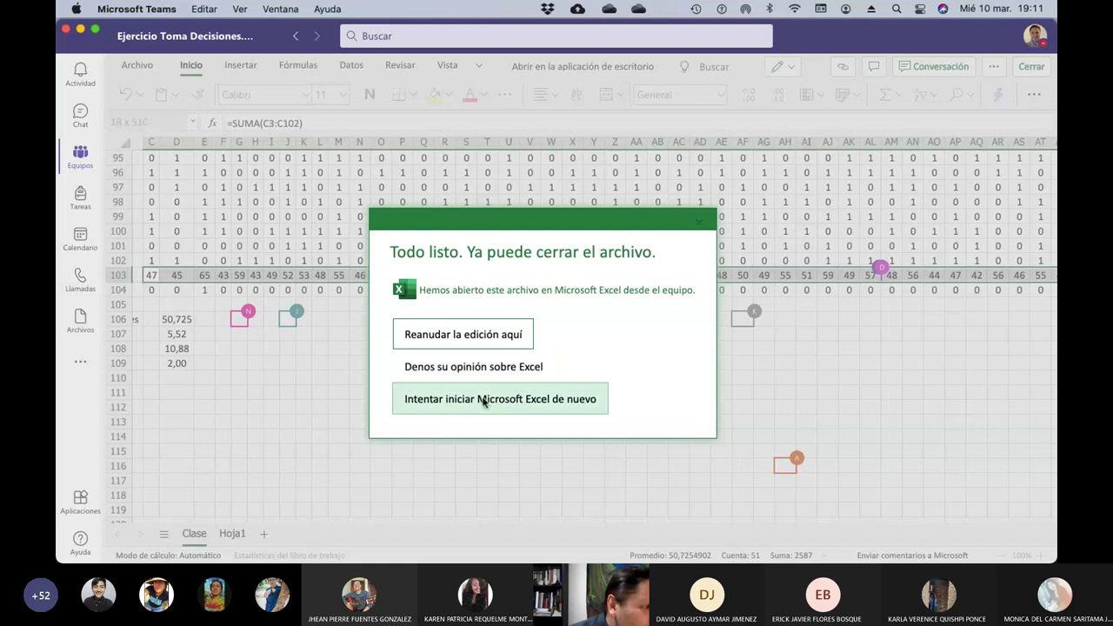
pyautogui.click(480, 338)
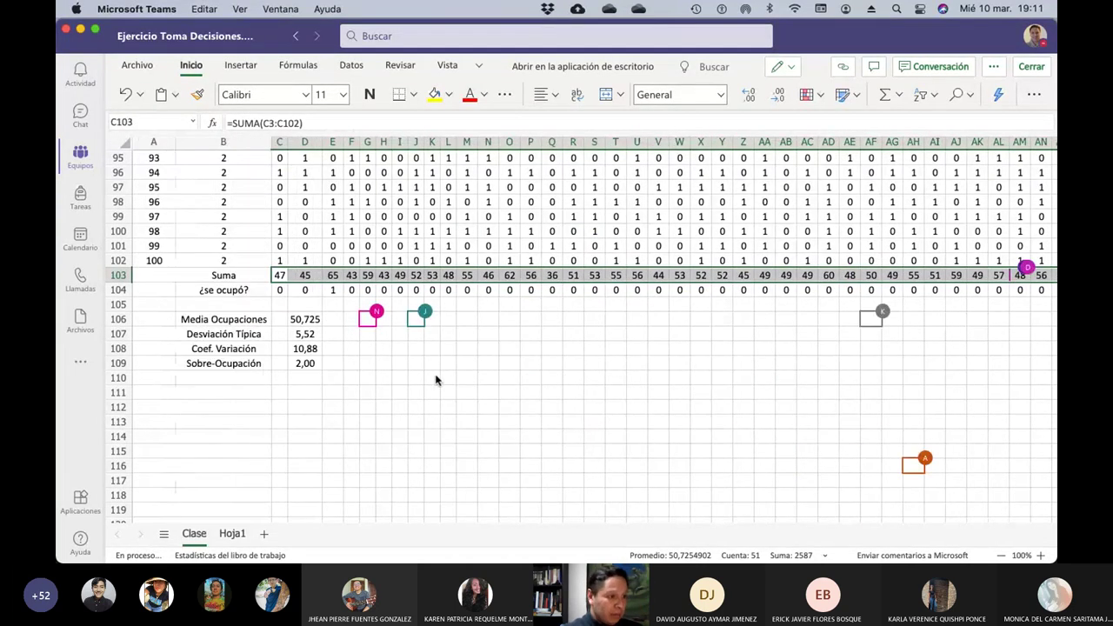
pyautogui.scroll(4, 436, 380)
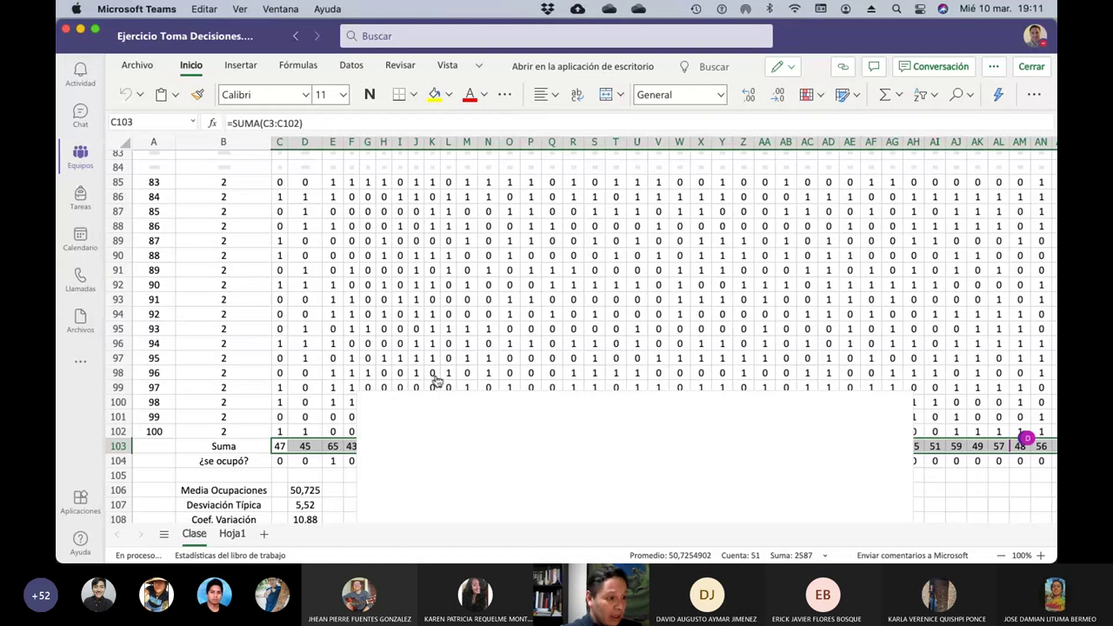
pyautogui.press('super+Tab')
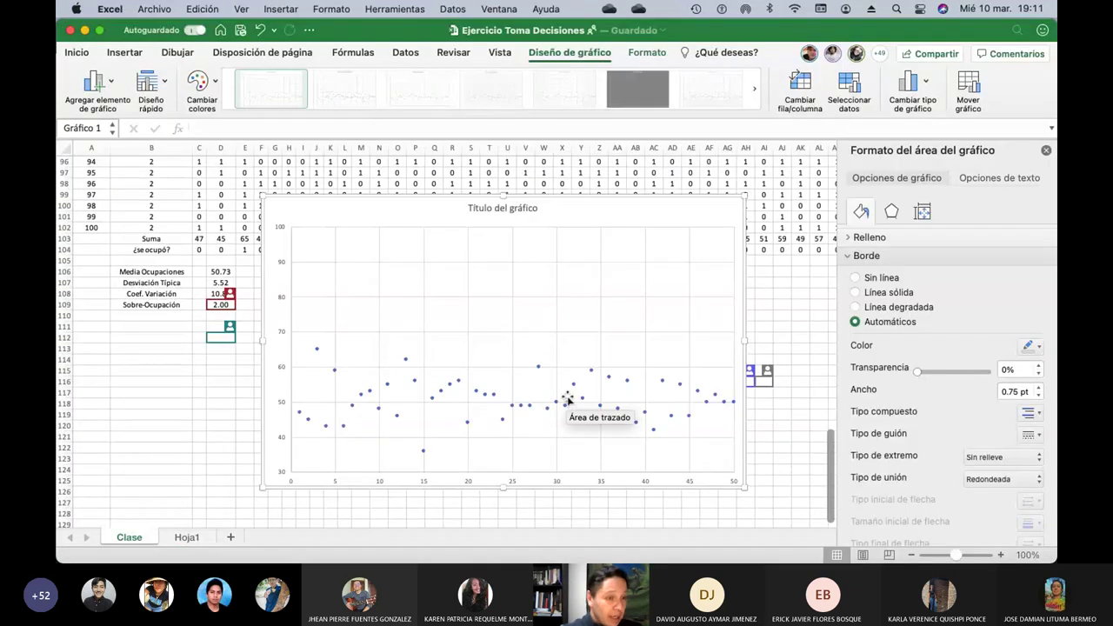
pyautogui.press('super+Tab')
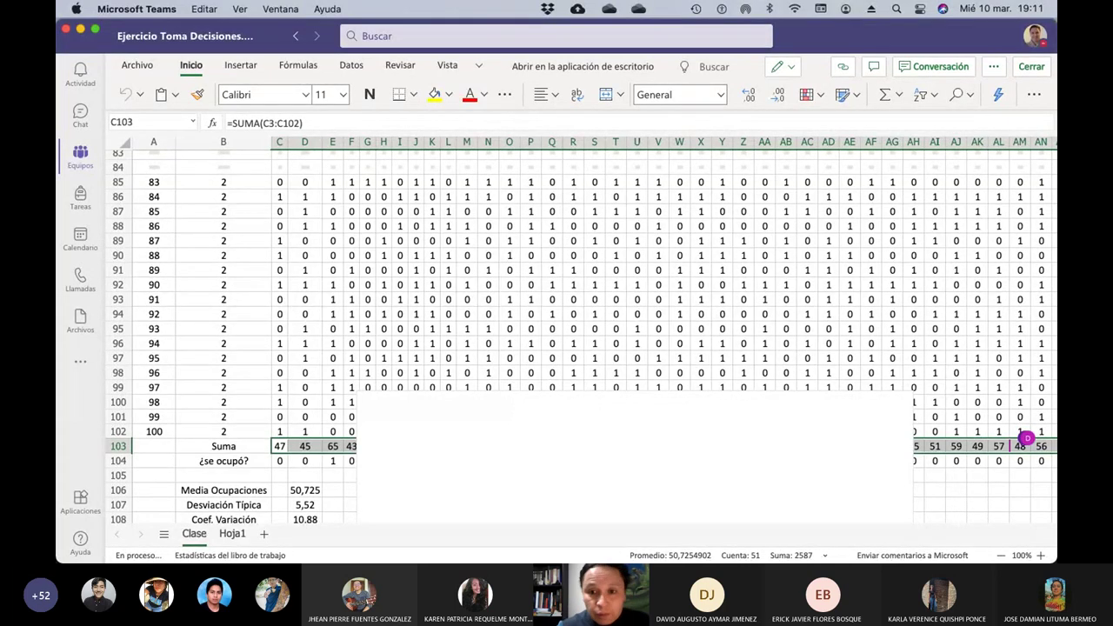
pyautogui.scroll(-2, 580, 337)
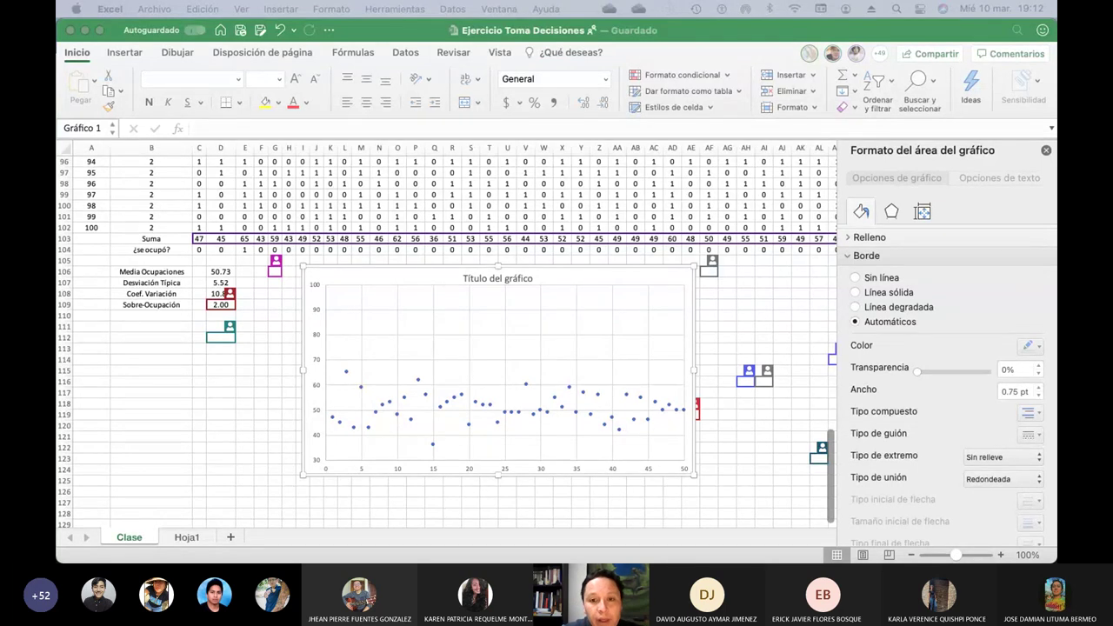
# Bring the workbook "Per assignar estrategies als estudiants PRPE" to the front and enlarge its window to fill the screen
pyautogui.press('super+grave')
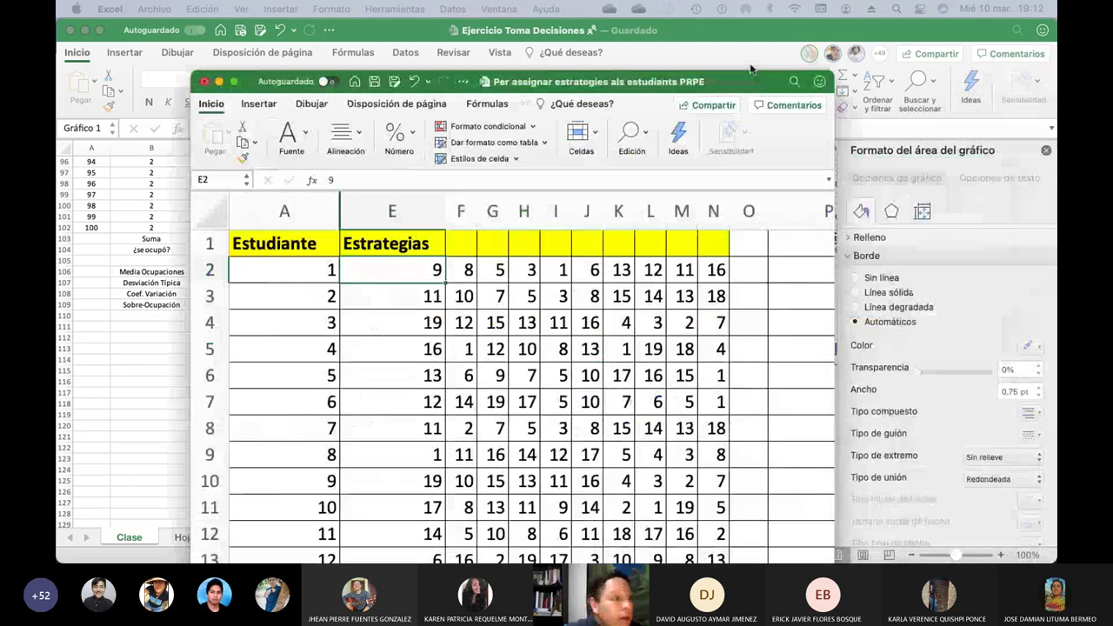
pyautogui.moveTo(648, 19); pyautogui.dragTo(620, 17)
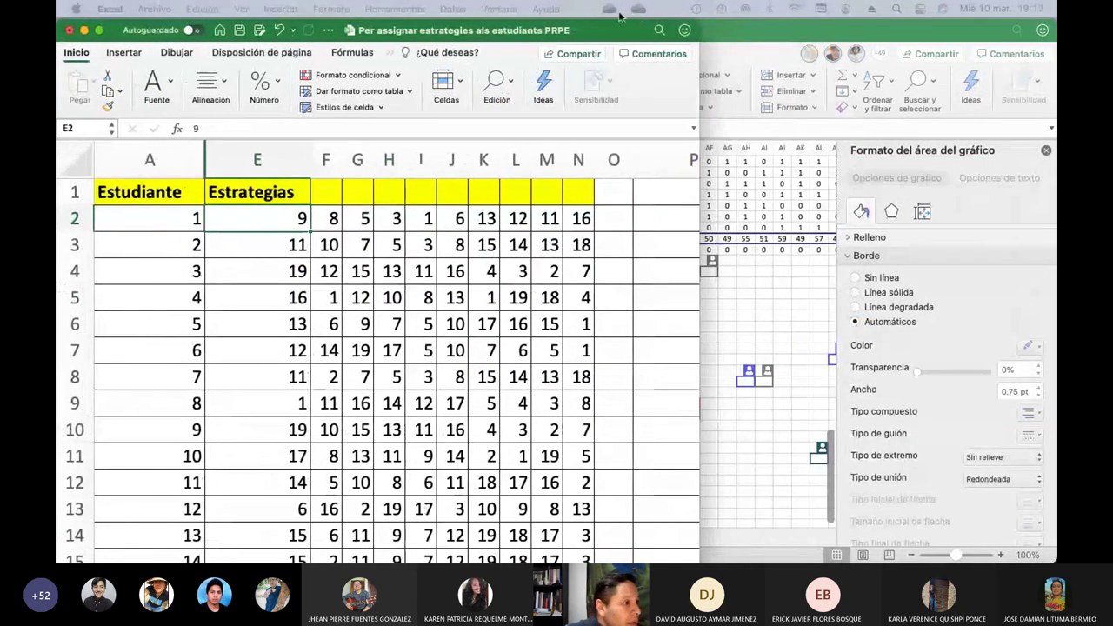
pyautogui.moveTo(701, 443); pyautogui.dragTo(1057, 433)
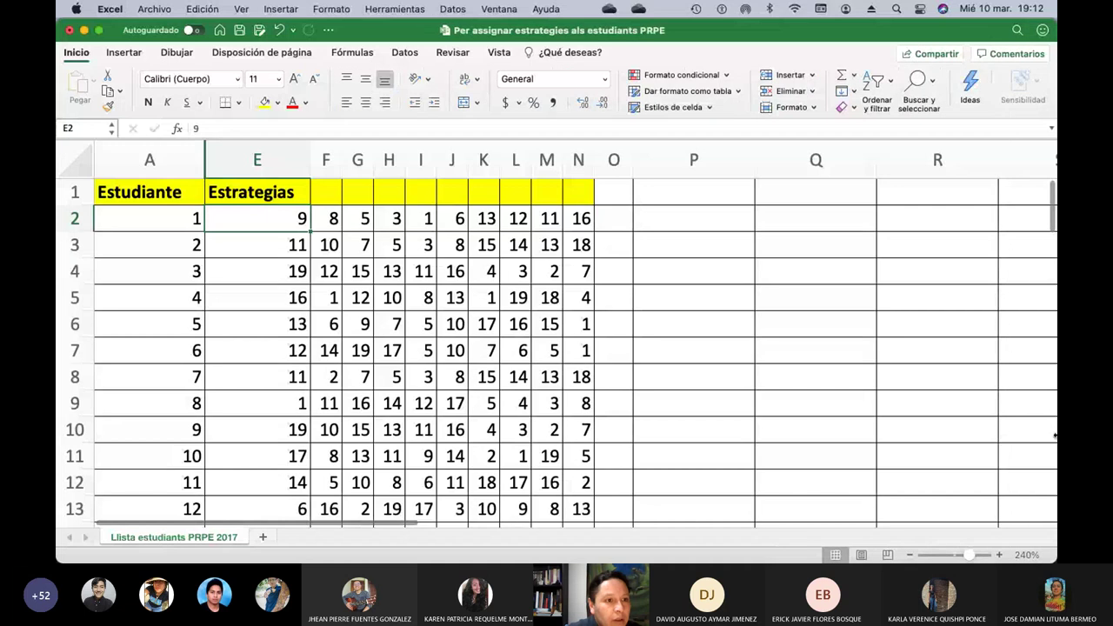
# Examine the strategy numbers assigned to student 1, cell by cell from E2 to N2
pyautogui.click(178, 224)
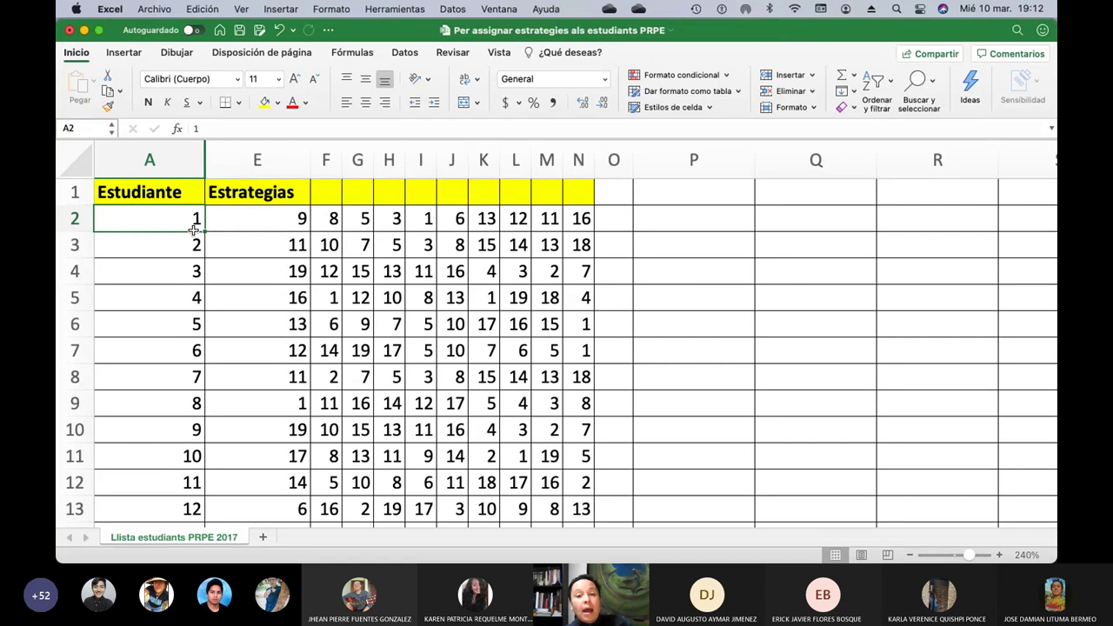
pyautogui.click(261, 221)
pyautogui.click(328, 224)
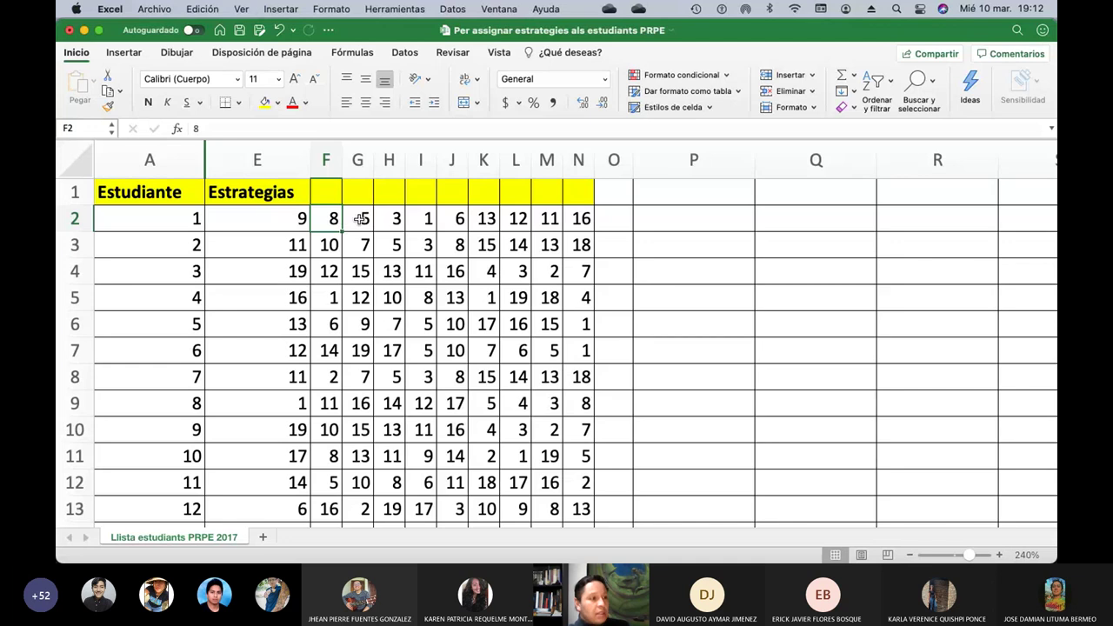
pyautogui.click(361, 219)
pyautogui.click(392, 219)
pyautogui.click(426, 221)
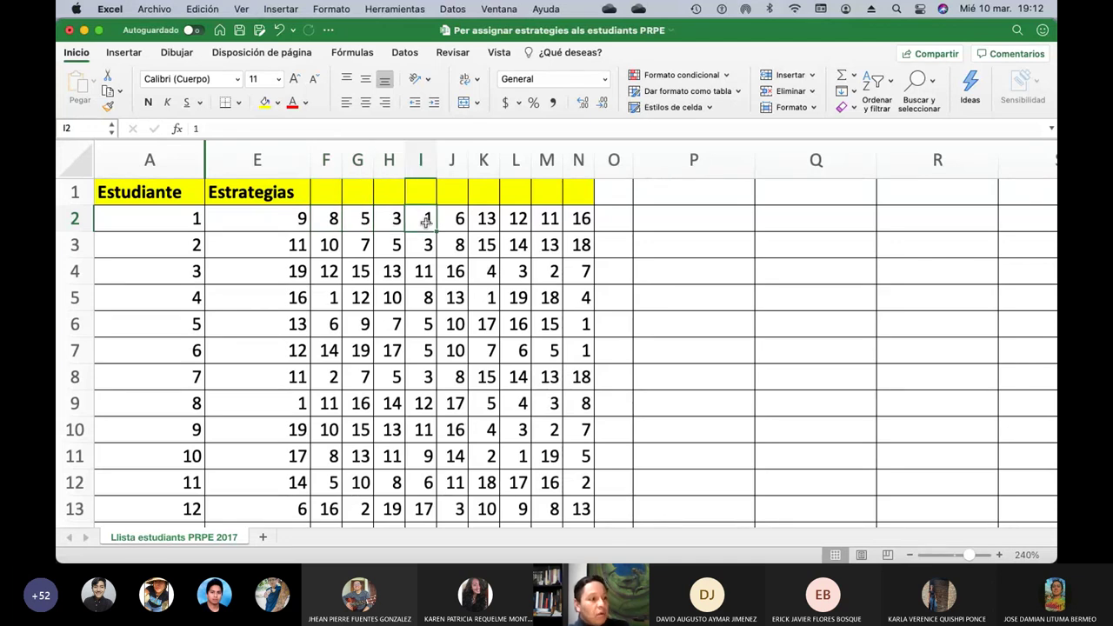
pyautogui.click(461, 224)
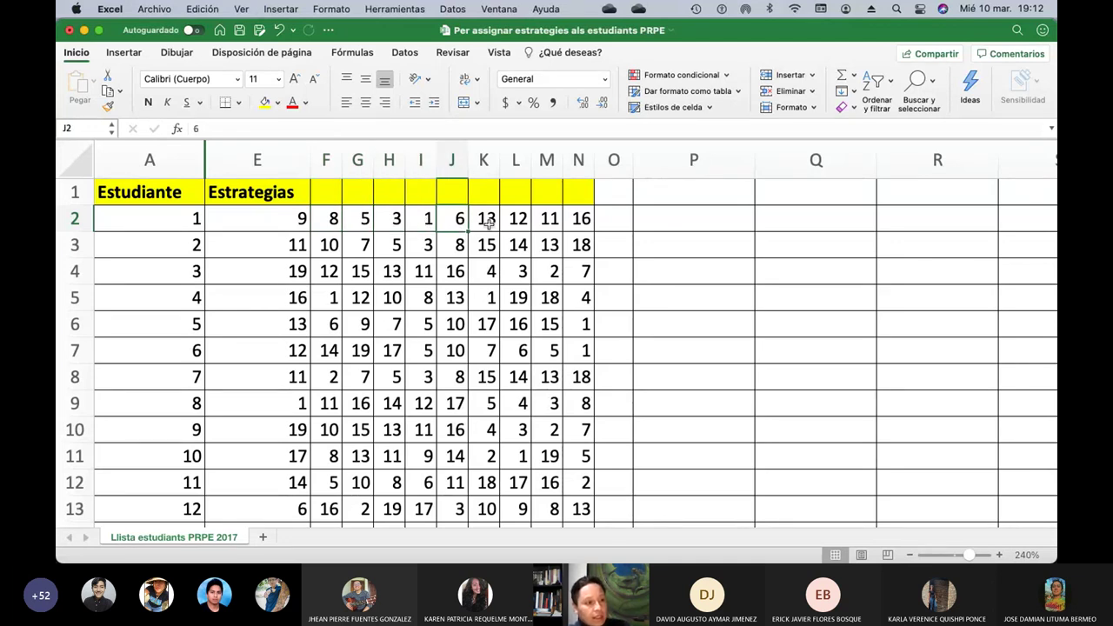
pyautogui.click(483, 224)
pyautogui.click(516, 224)
pyautogui.click(546, 224)
pyautogui.click(574, 223)
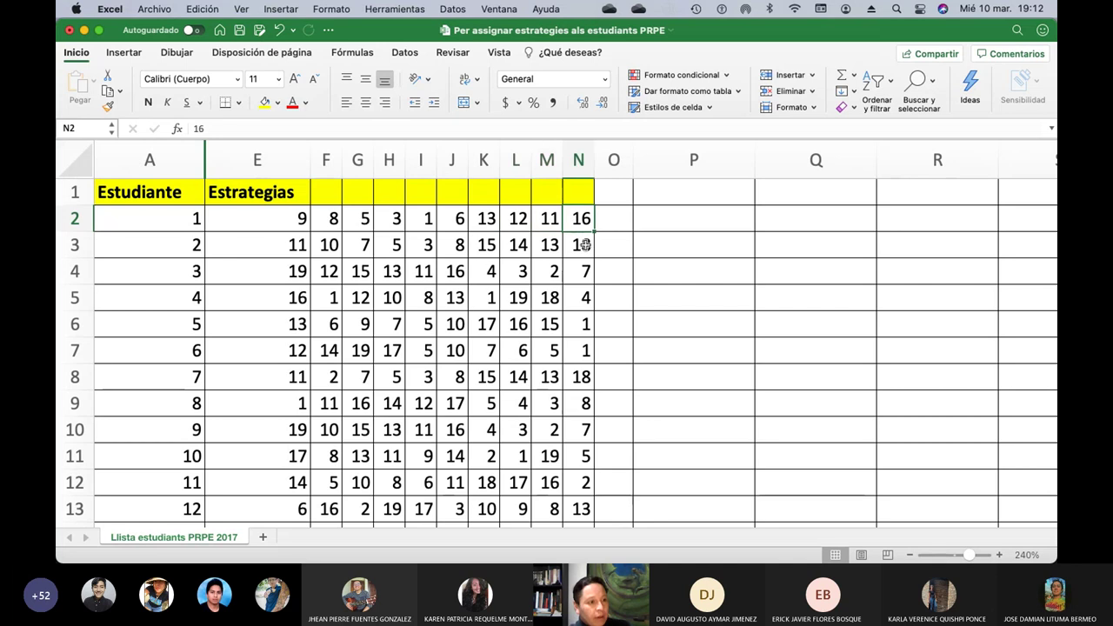
# Look through the student list down to student 65 and inspect the strategy formula in E62
pyautogui.scroll(-5, 253, 291)
pyautogui.scroll(-9, 253, 291)
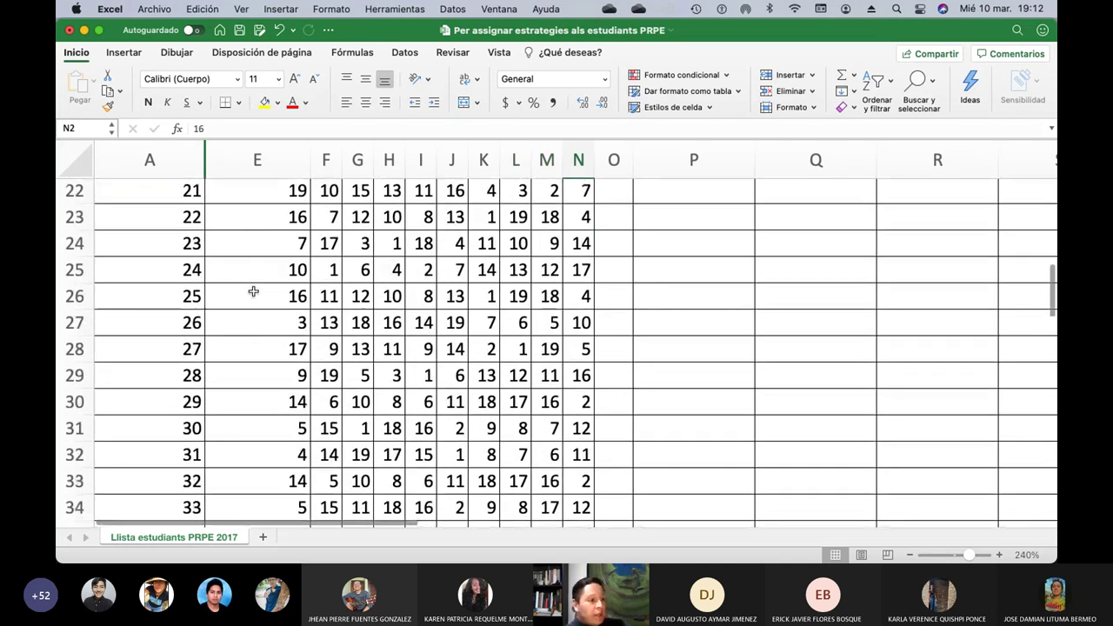
pyautogui.scroll(-10, 253, 291)
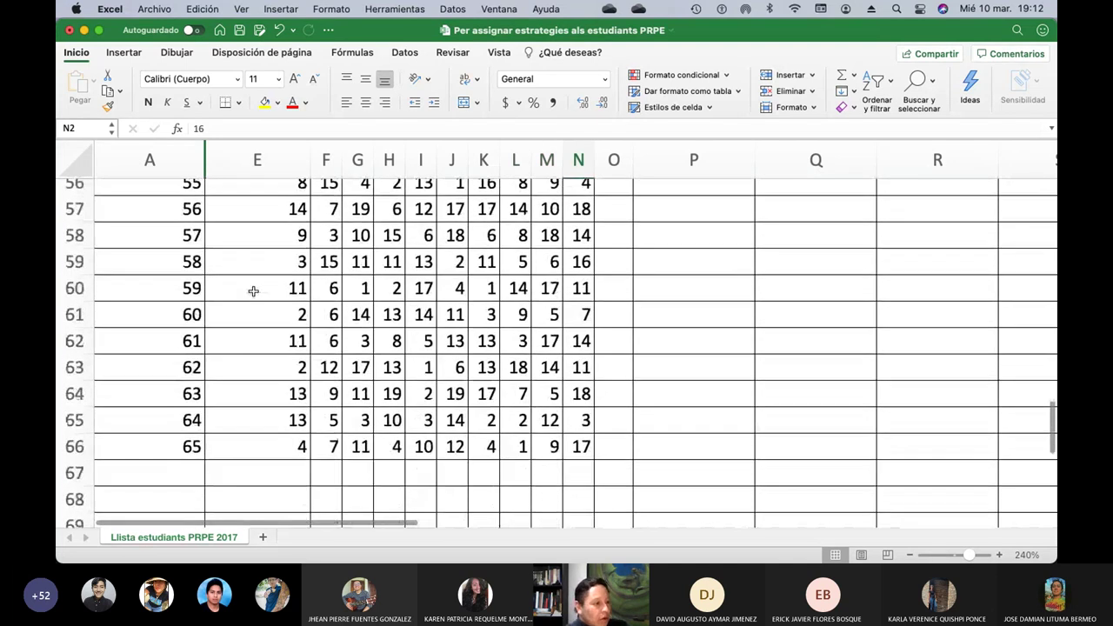
pyautogui.scroll(3, 253, 291)
pyautogui.click(259, 297)
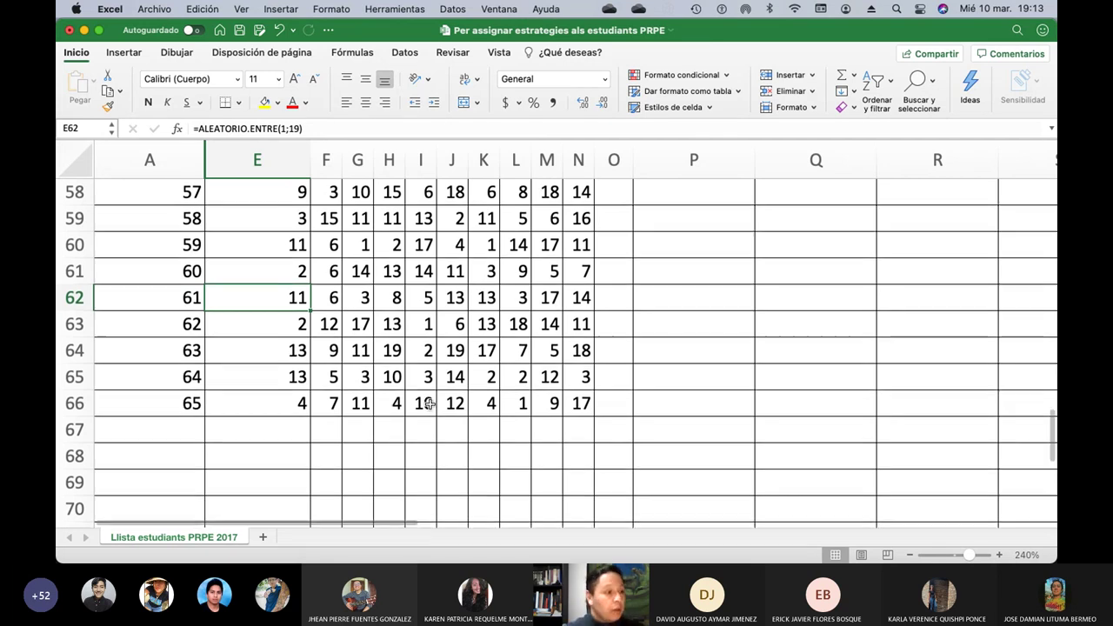
pyautogui.scroll(10, 429, 404)
pyautogui.scroll(8, 429, 404)
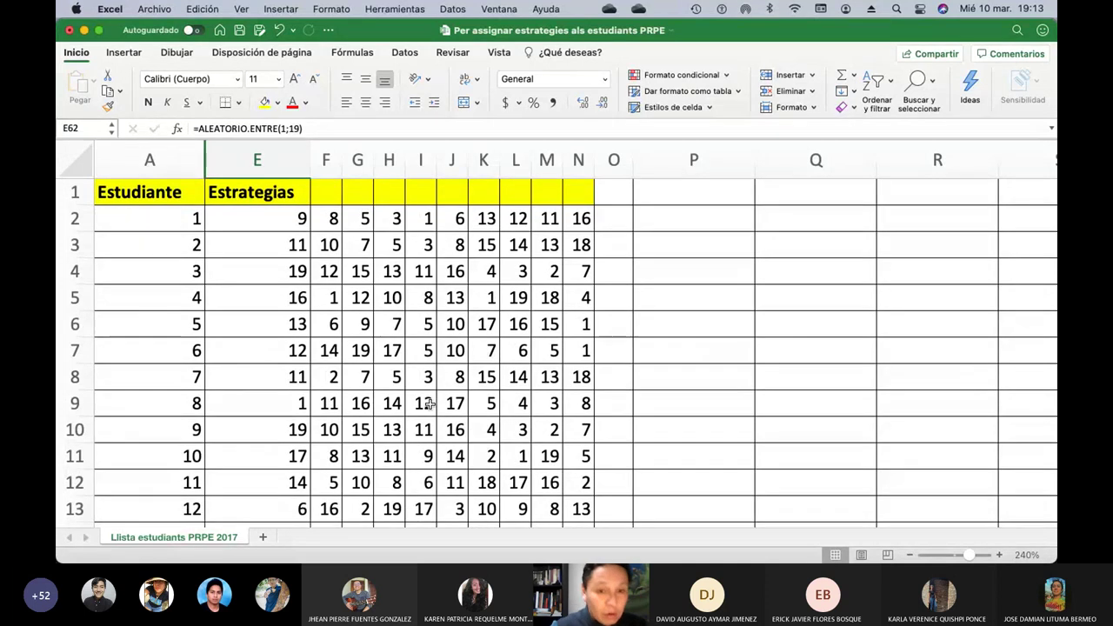
# Switch to the shared workbook in Microsoft Teams and view the occupation statistics beside the scatter chart
pyautogui.hotkey('ctrl', 'Up')
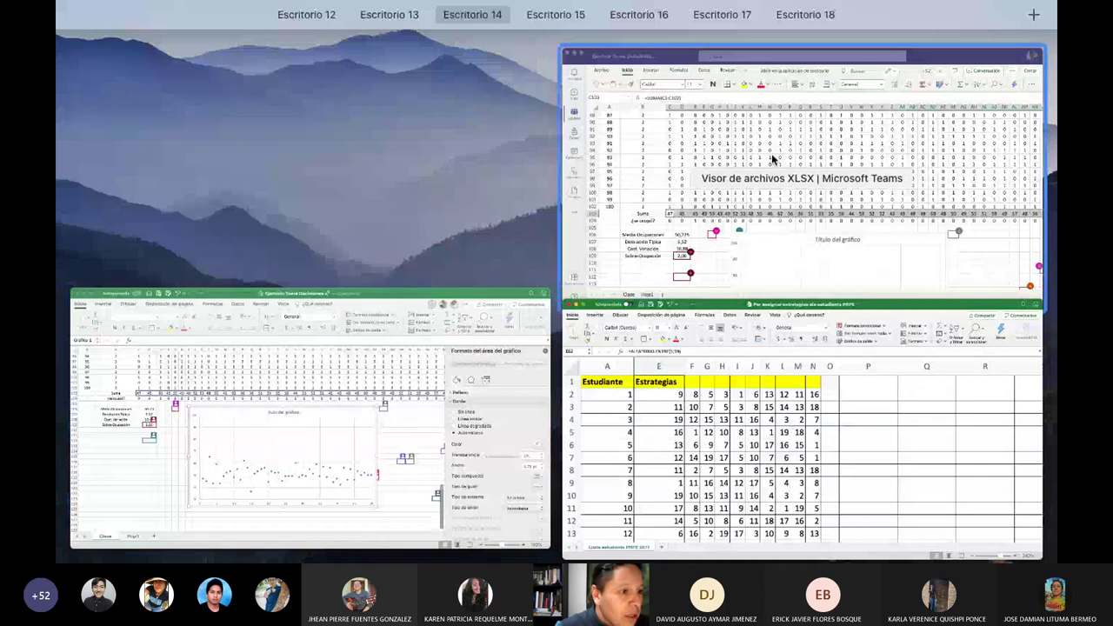
pyautogui.click(771, 159)
pyautogui.scroll(-3, 716, 338)
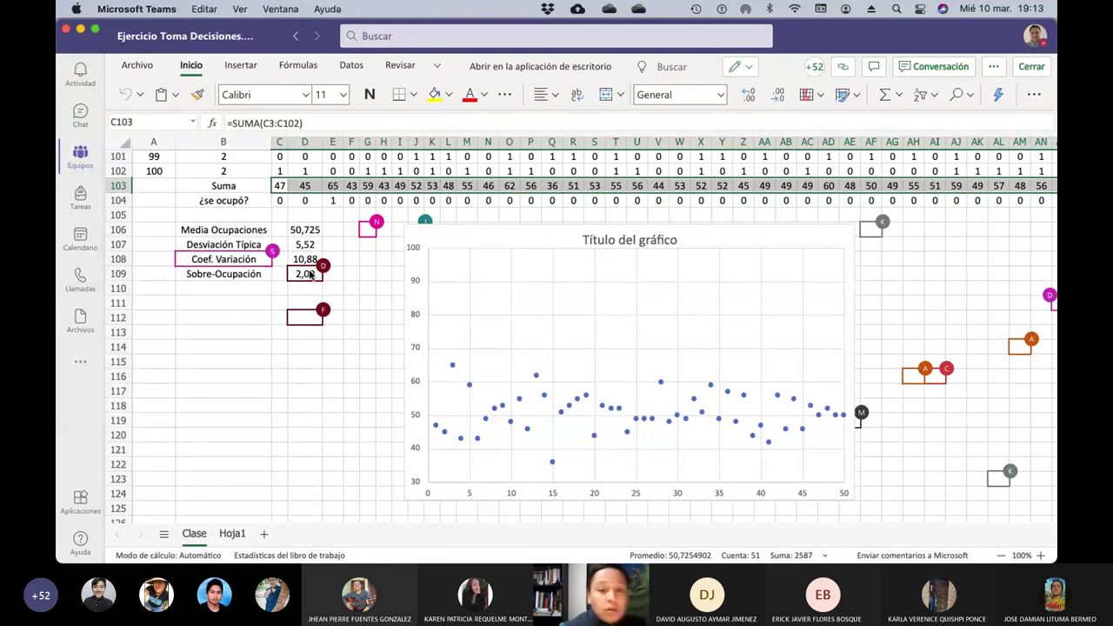
# Rename the Hoja1 sheet as Est1
pyautogui.rightClick(232, 536)
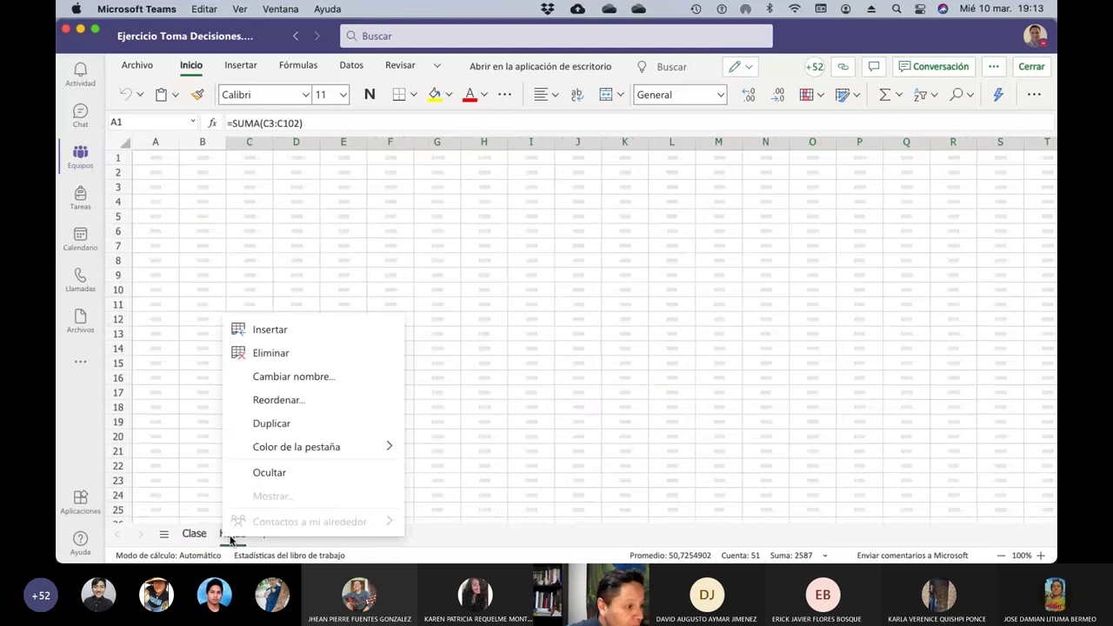
pyautogui.click(294, 381)
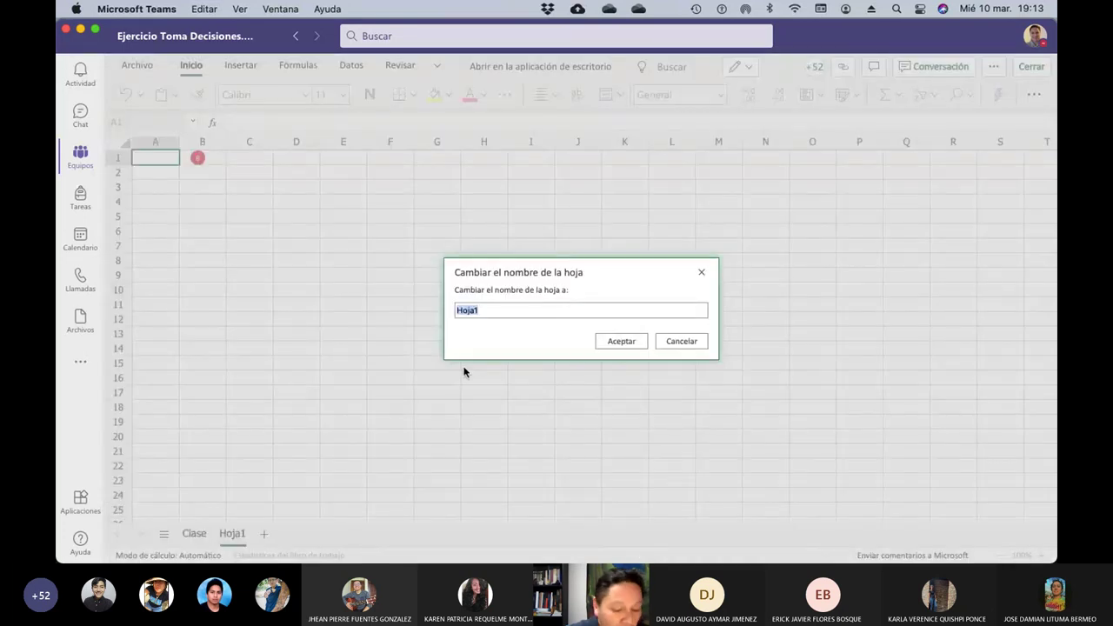
pyautogui.write('Est1')
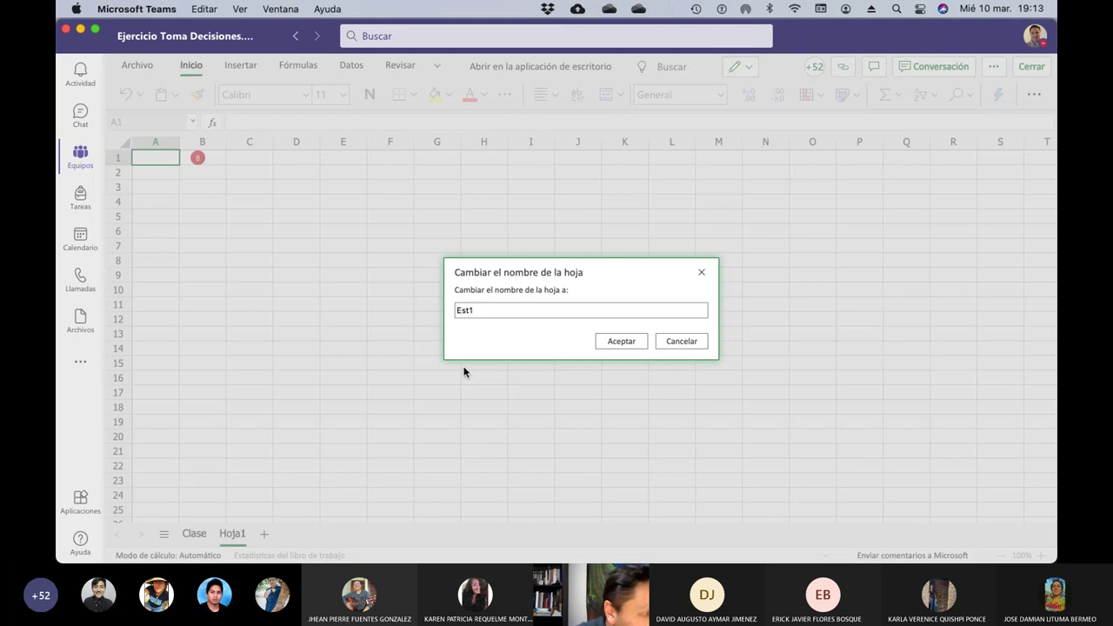
pyautogui.click(623, 347)
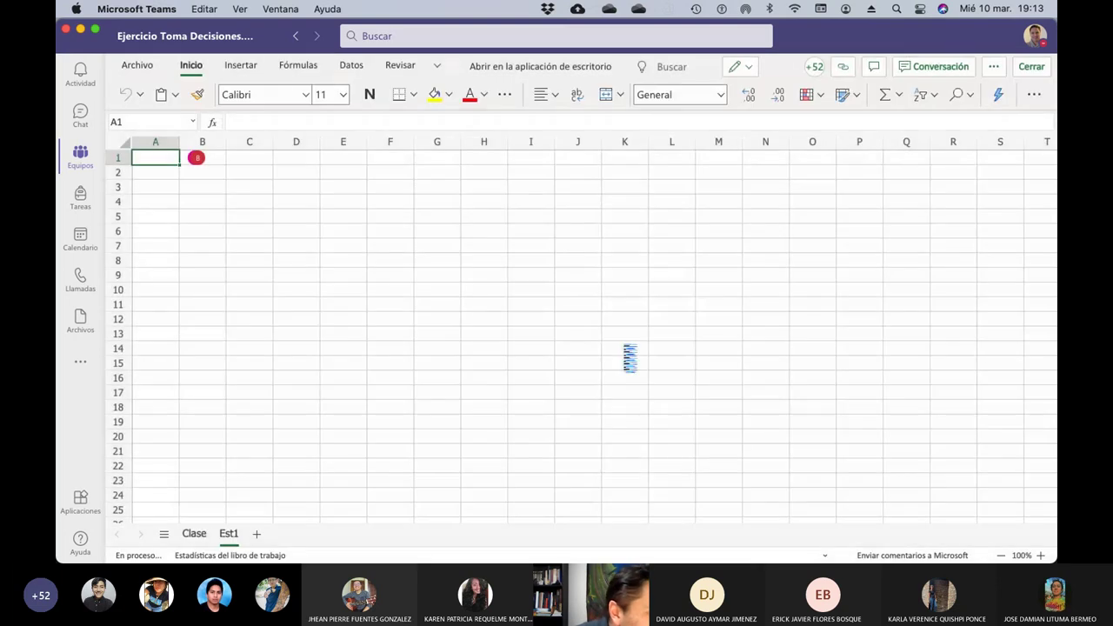
# Add a new worksheet and return to the individual persons' rows on the Clase sheet
pyautogui.click(257, 533)
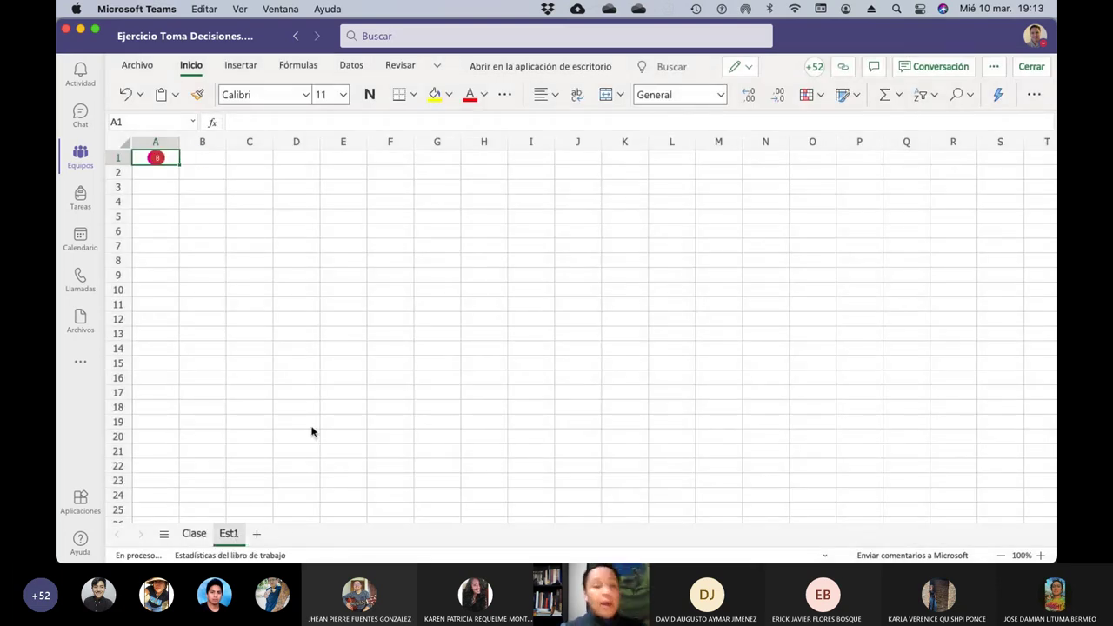
pyautogui.click(192, 533)
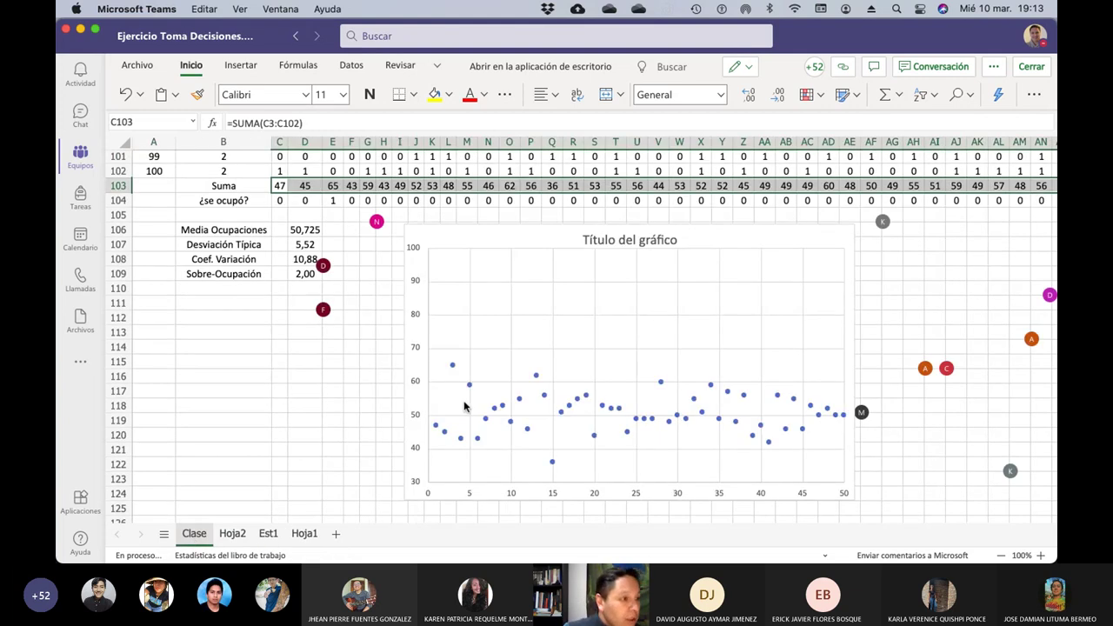
pyautogui.scroll(4, 341, 487)
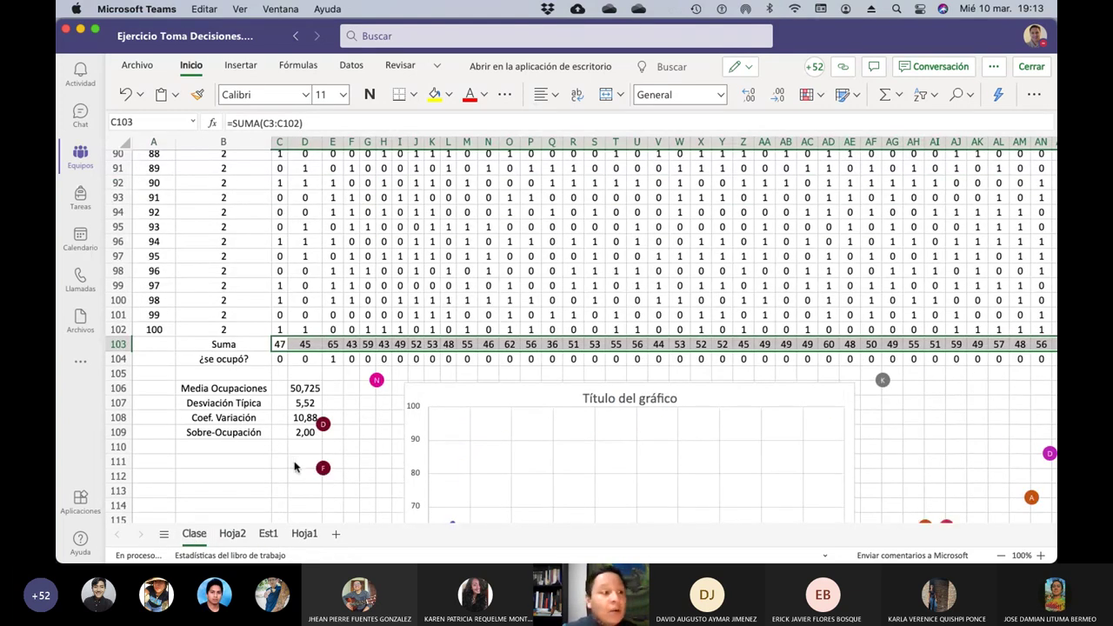
pyautogui.scroll(15, 341, 457)
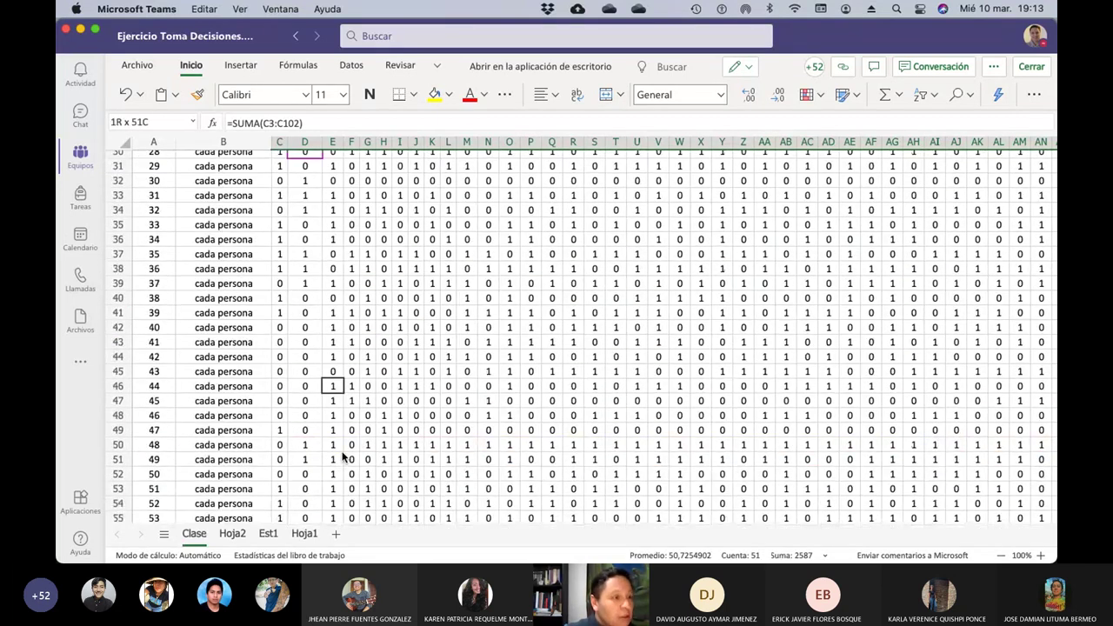
# Switch to the Excel workbook Per assignar estrategies als estudiants PRPE and look over the strategies assigned to the first students
pyautogui.scroll(15, 342, 454)
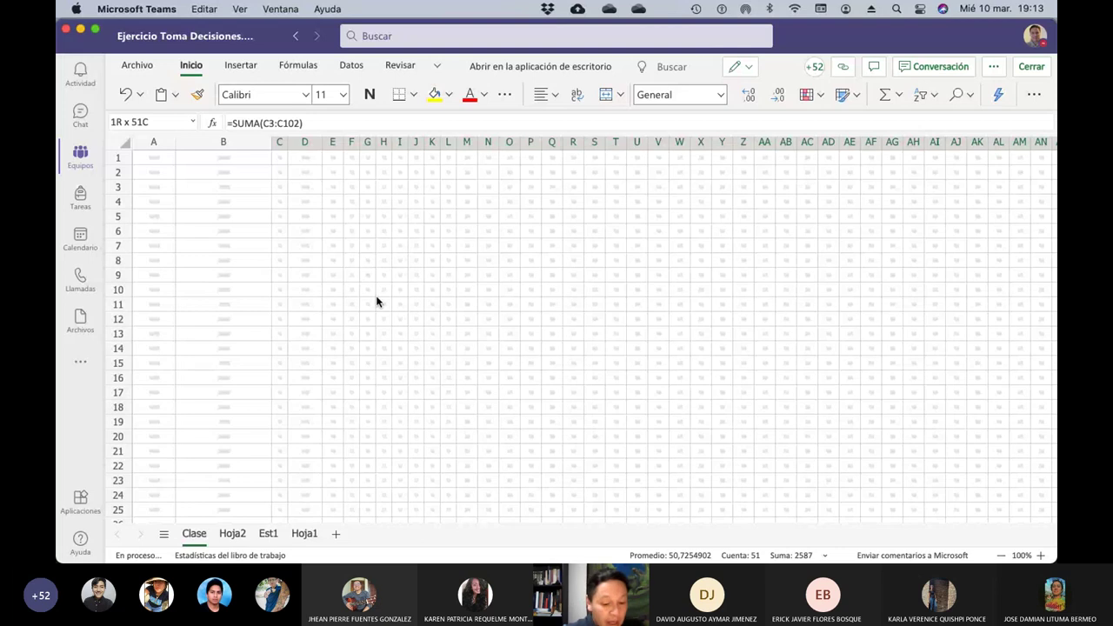
pyautogui.hotkey('ctrl', 'Up')
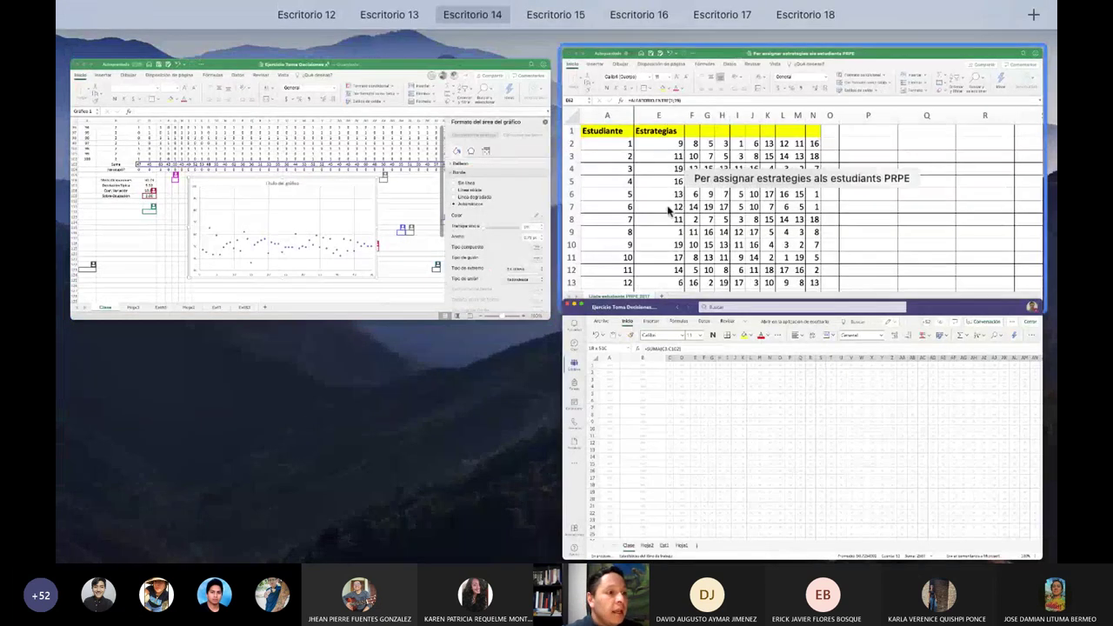
pyautogui.click(543, 203)
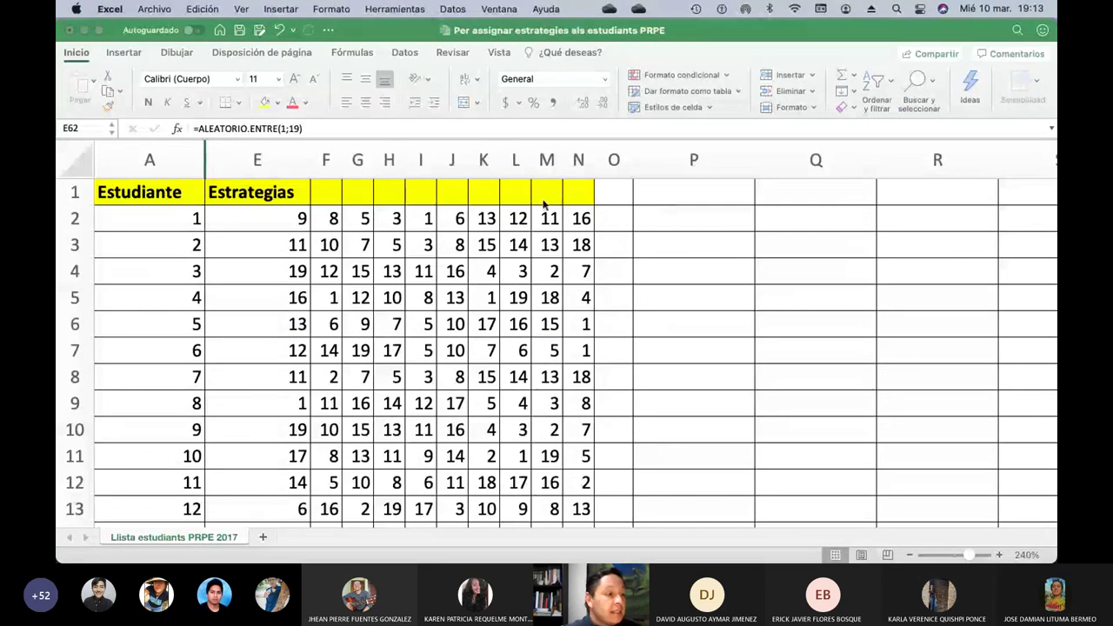
pyautogui.click(287, 251)
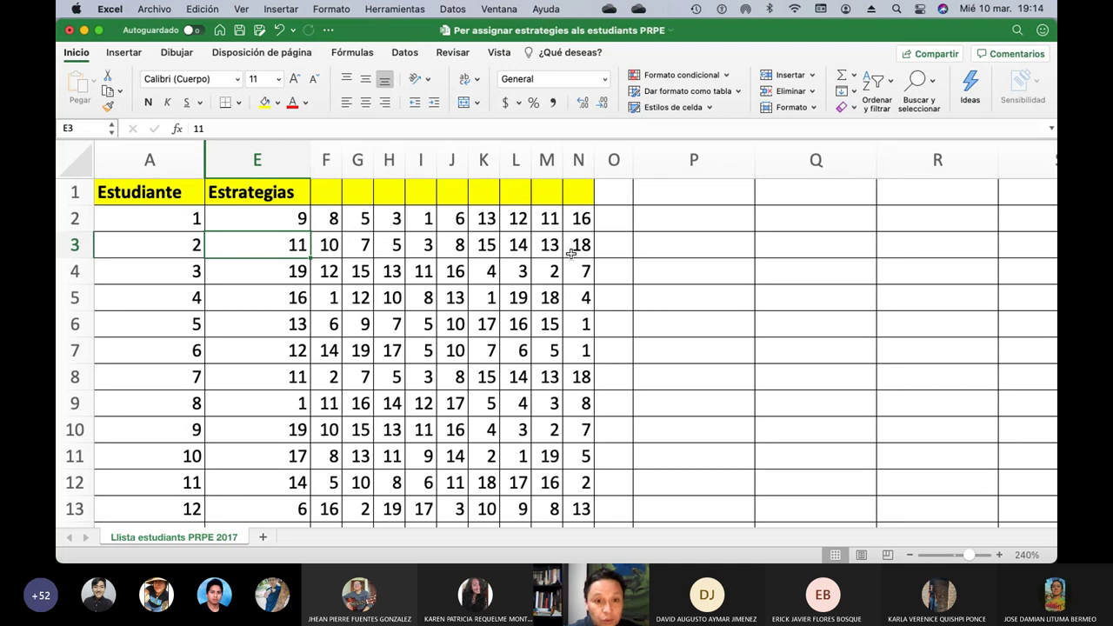
pyautogui.scroll(-7, 254, 307)
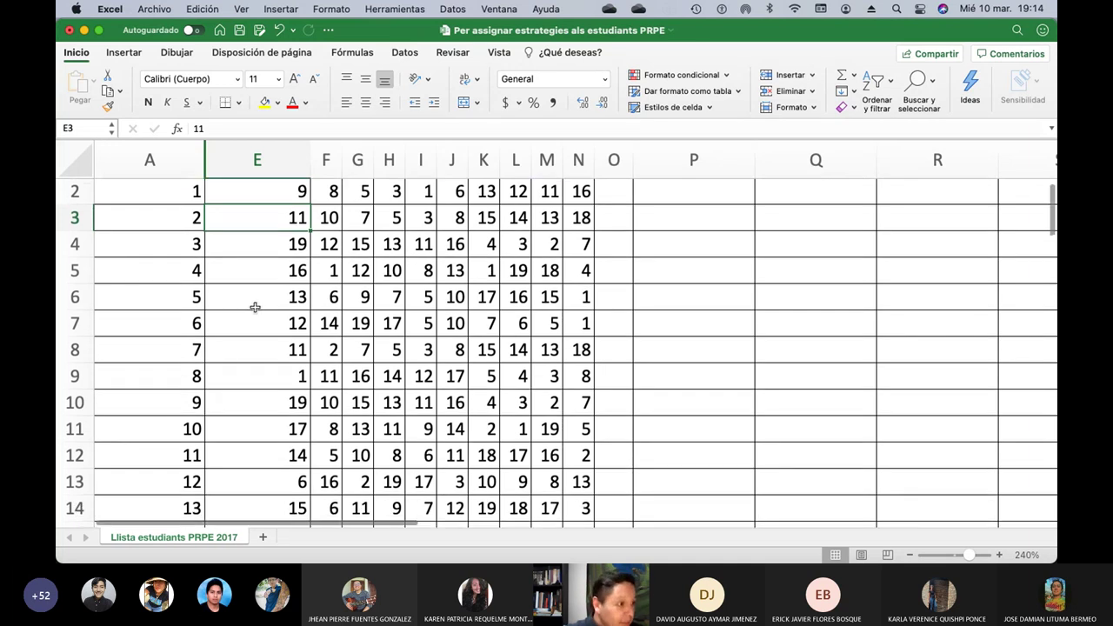
pyautogui.scroll(-7, 254, 307)
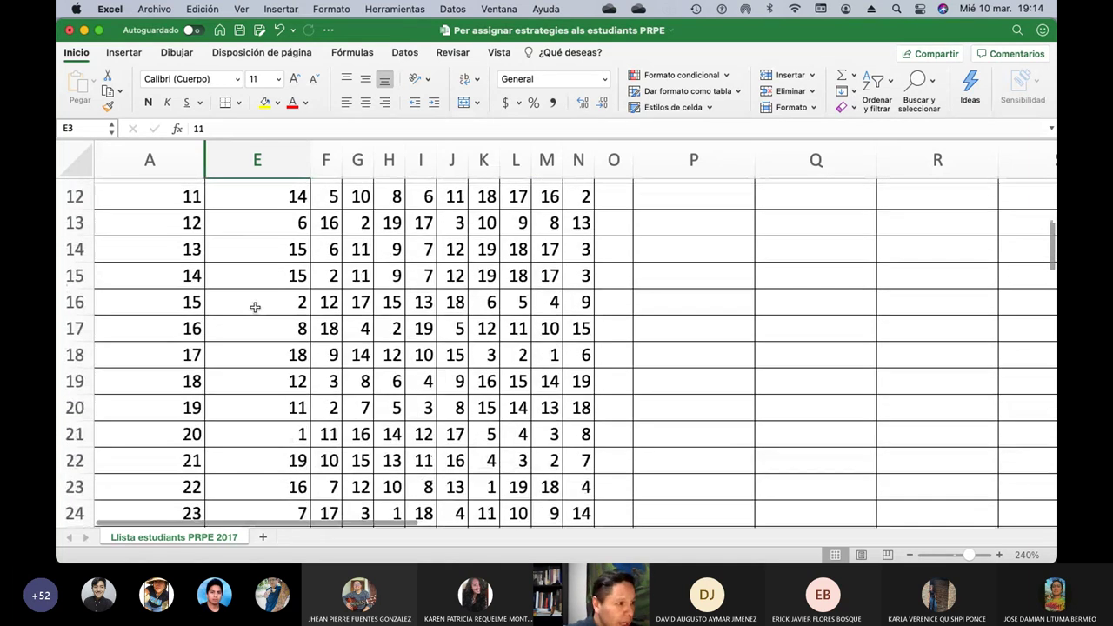
pyautogui.scroll(14, 254, 307)
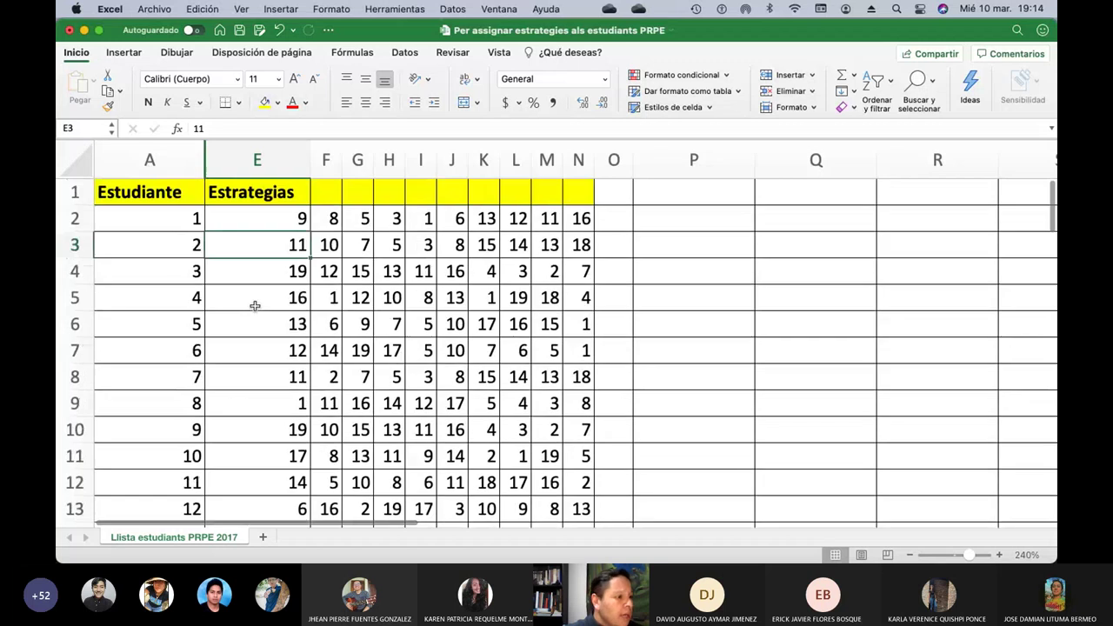
# Copy the whole student strategy table, A1:N66, from the Estudiante header down to student 65
pyautogui.click(150, 198)
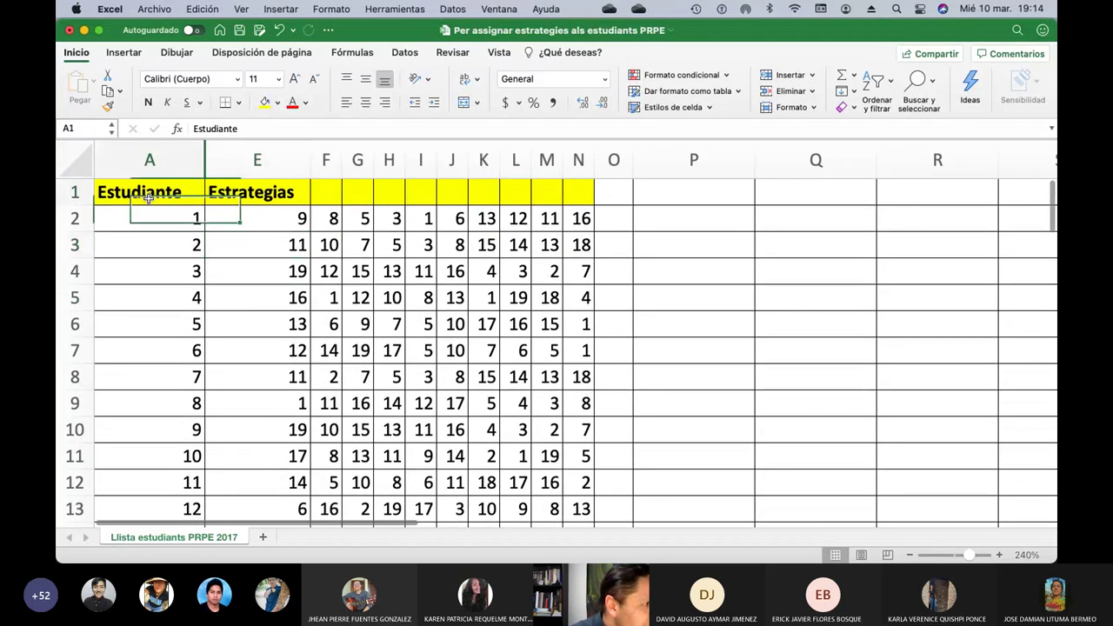
pyautogui.hotkey('shift', 'Right')
pyautogui.hotkey('shift', 'Right')
pyautogui.hotkey('shift', 'Right')
pyautogui.hotkey('shift', 'Right')
pyautogui.hotkey('shift', 'Right')
pyautogui.hotkey('shift', 'Right')
pyautogui.hotkey('shift', 'Right')
pyautogui.hotkey('shift', 'Right')
pyautogui.hotkey('shift', 'Right')
pyautogui.hotkey('shift', 'Right')
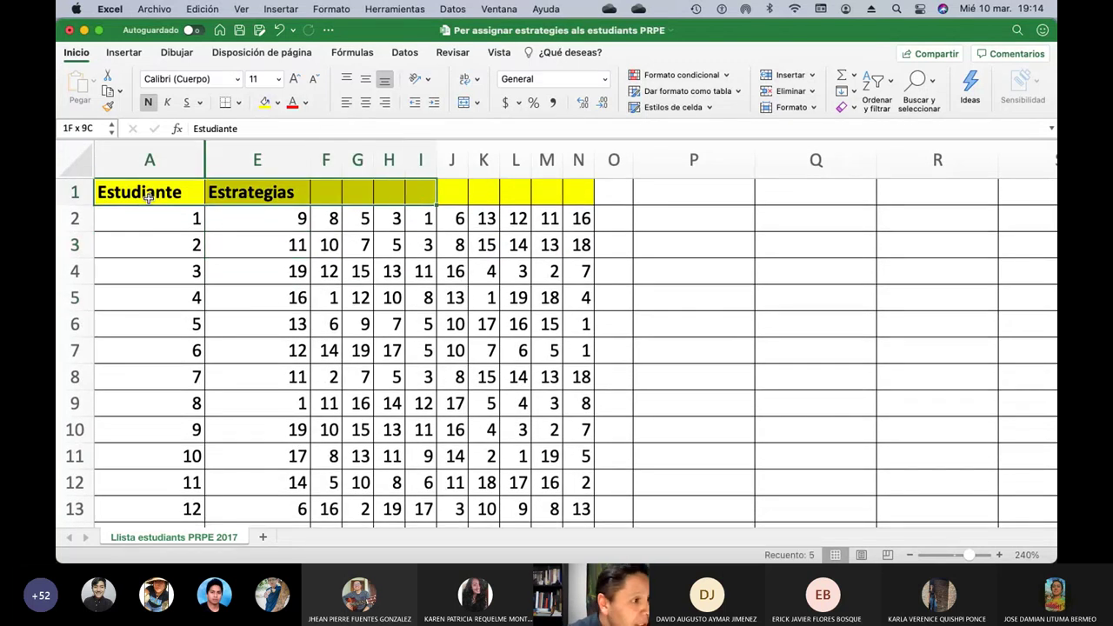
pyautogui.hotkey('shift', 'Down')
pyautogui.hotkey('shift', 'Down')
pyautogui.hotkey('shift', 'Down')
pyautogui.hotkey('shift', 'Down')
pyautogui.hotkey('shift', 'Down')
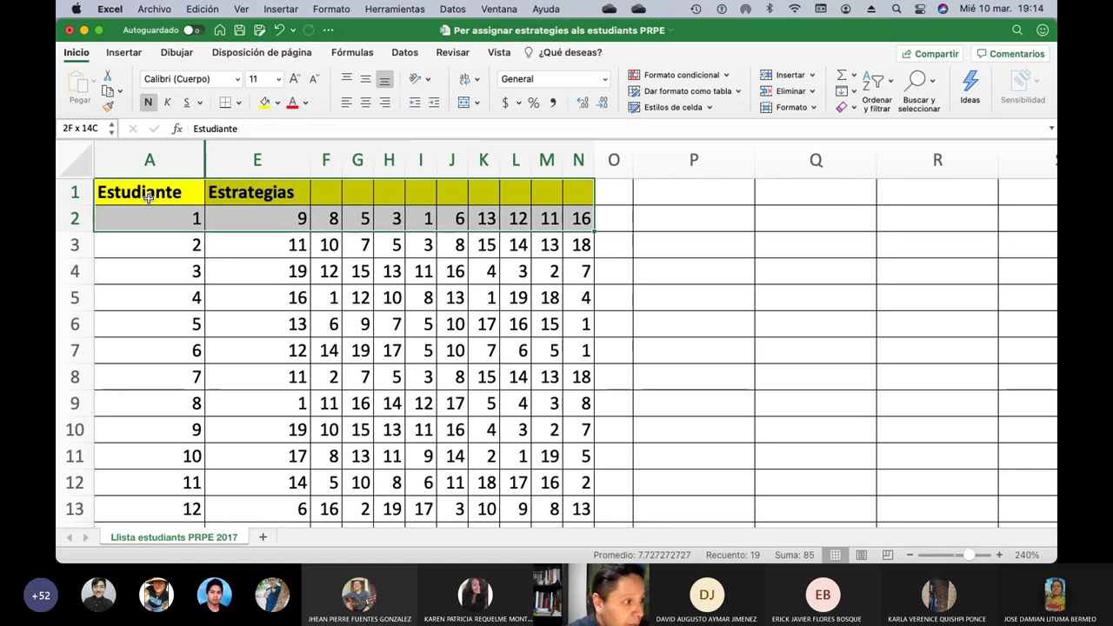
pyautogui.hotkey('shift', 'Down')
pyautogui.hotkey('shift', 'Down')
pyautogui.hotkey('shift', 'Down')
pyautogui.hotkey('shift', 'Down')
pyautogui.hotkey('shift', 'Down')
pyautogui.hotkey('shift', 'Down')
pyautogui.hotkey('shift', 'Down')
pyautogui.hotkey('shift', 'Down')
pyautogui.hotkey('shift', 'Down')
pyautogui.hotkey('shift', 'Down')
pyautogui.hotkey('shift', 'Down')
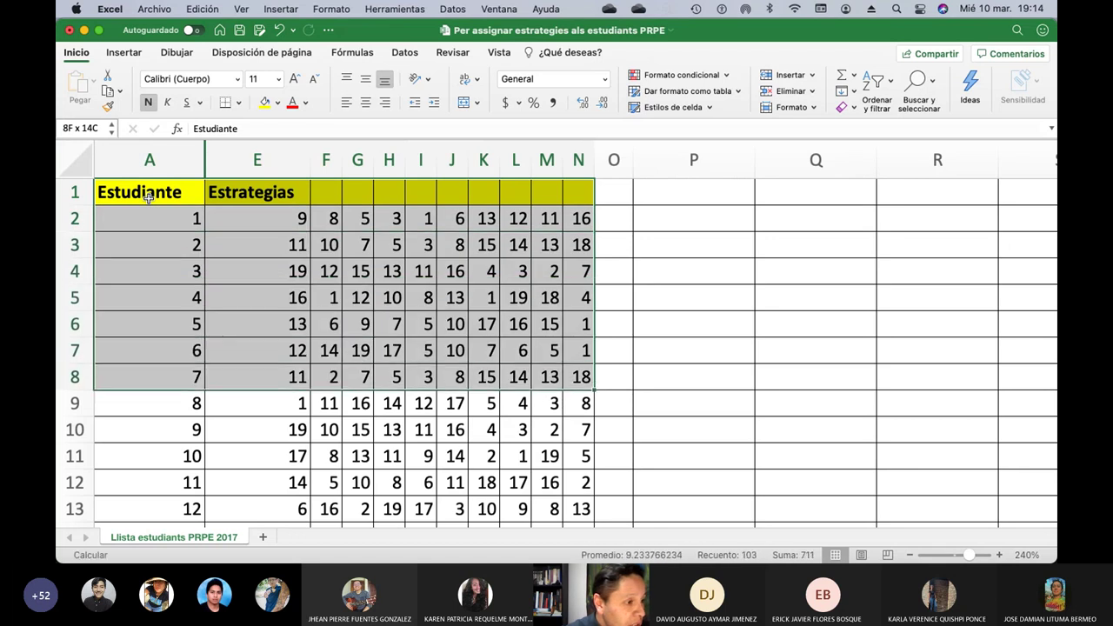
pyautogui.hotkey('shift', 'Down')
pyautogui.hotkey('shift', 'Down')
pyautogui.hotkey('shift', 'Down')
pyautogui.hotkey('shift', 'Down')
pyautogui.hotkey('shift', 'Down')
pyautogui.hotkey('shift', 'Down')
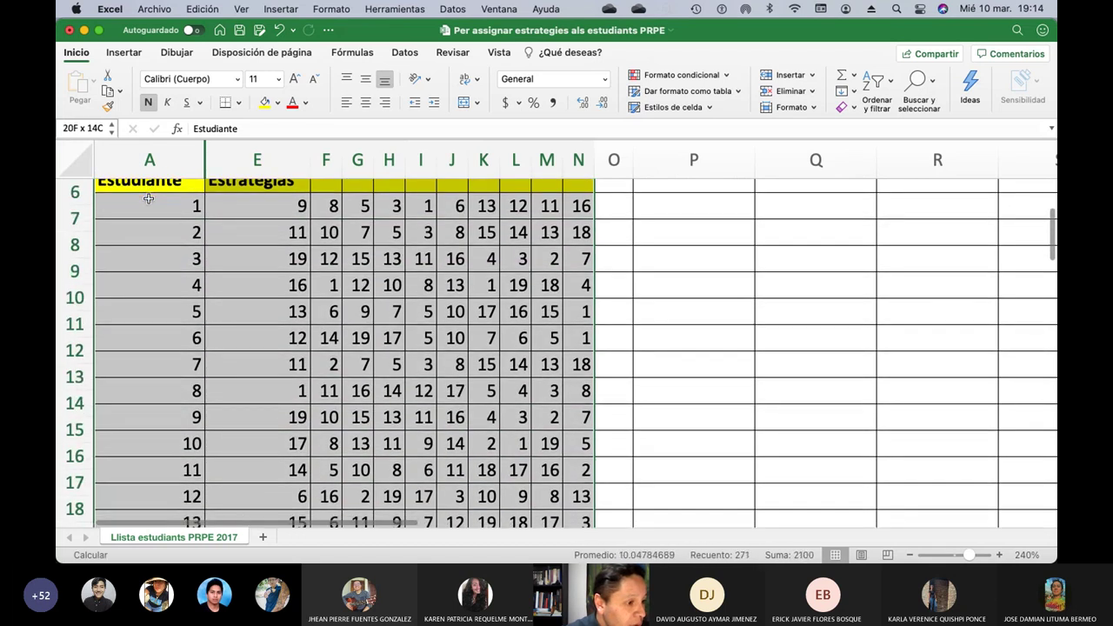
pyautogui.hotkey('shift', 'Down')
pyautogui.hotkey('shift', 'Down')
pyautogui.hotkey('shift', 'Down')
pyautogui.hotkey('shift', 'Down')
pyautogui.hotkey('shift', 'Down')
pyautogui.hotkey('shift', 'Down')
pyautogui.hotkey('shift', 'Down')
pyautogui.hotkey('shift', 'Down')
pyautogui.hotkey('shift', 'Down')
pyautogui.hotkey('shift', 'Down')
pyautogui.hotkey('shift', 'Down')
pyautogui.hotkey('shift', 'Down')
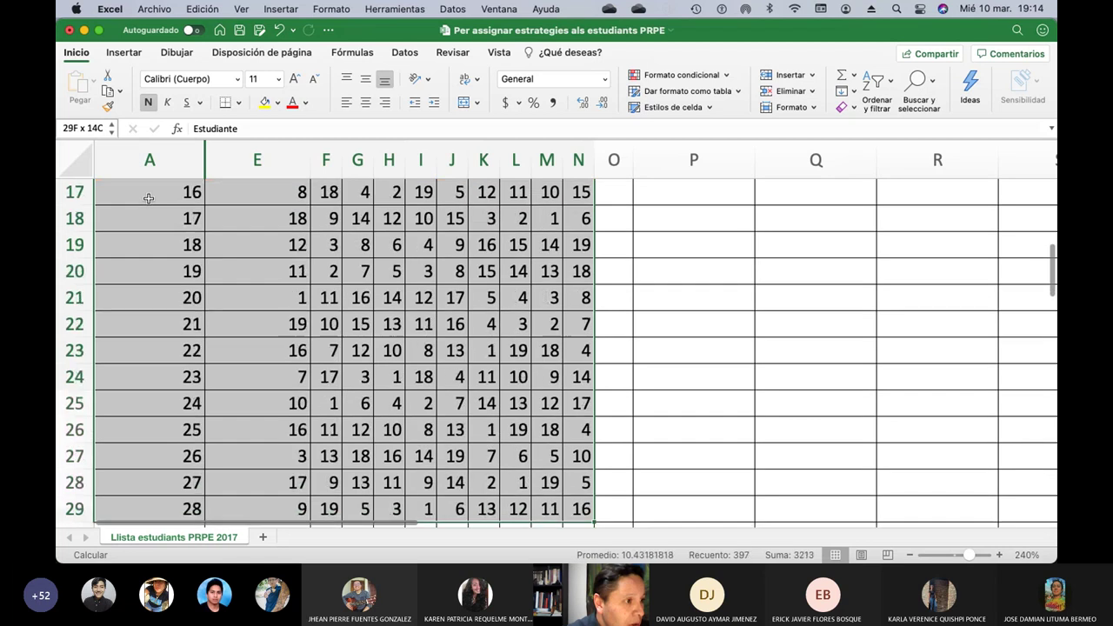
pyautogui.hotkey('shift', 'Down')
pyautogui.hotkey('shift', 'Down')
pyautogui.hotkey('shift', 'Down')
pyautogui.hotkey('shift', 'Down')
pyautogui.hotkey('shift', 'Down')
pyautogui.hotkey('shift', 'Down')
pyautogui.hotkey('shift', 'Down')
pyautogui.hotkey('shift', 'Down')
pyautogui.hotkey('shift', 'Down')
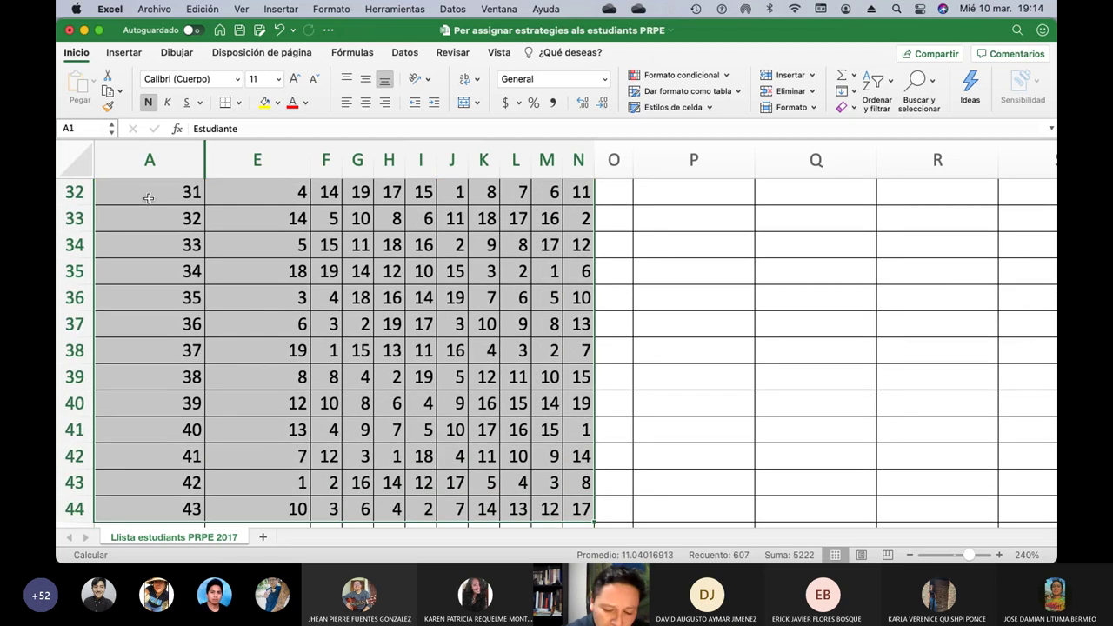
pyautogui.hotkey('shift', 'Down')
pyautogui.hotkey('shift', 'Down')
pyautogui.hotkey('shift', 'Down')
pyautogui.hotkey('shift', 'Down')
pyautogui.hotkey('shift', 'Down')
pyautogui.hotkey('shift', 'Down')
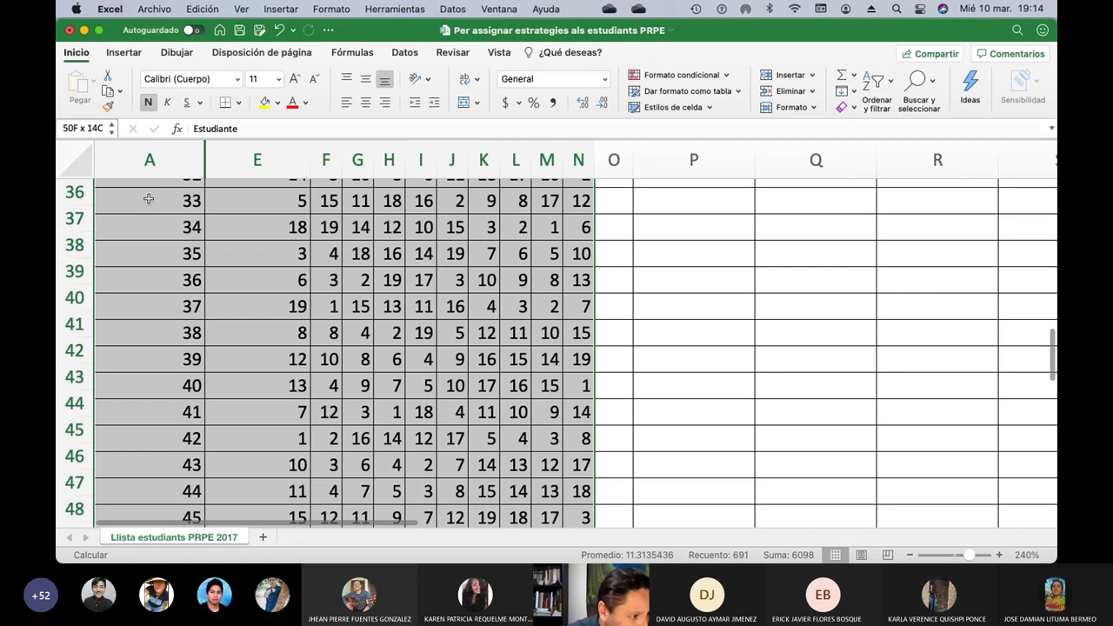
pyautogui.hotkey('shift', 'Down')
pyautogui.hotkey('shift', 'Down')
pyautogui.hotkey('shift', 'Down')
pyautogui.hotkey('shift', 'Down')
pyautogui.hotkey('shift', 'Down')
pyautogui.hotkey('shift', 'Down')
pyautogui.hotkey('shift', 'Down')
pyautogui.hotkey('shift', 'Down')
pyautogui.hotkey('shift', 'Down')
pyautogui.hotkey('shift', 'Down')
pyautogui.hotkey('shift', 'Down')
pyautogui.hotkey('shift', 'Down')
pyautogui.hotkey('shift', 'Down')
pyautogui.hotkey('shift', 'Down')
pyautogui.hotkey('shift', 'Down')
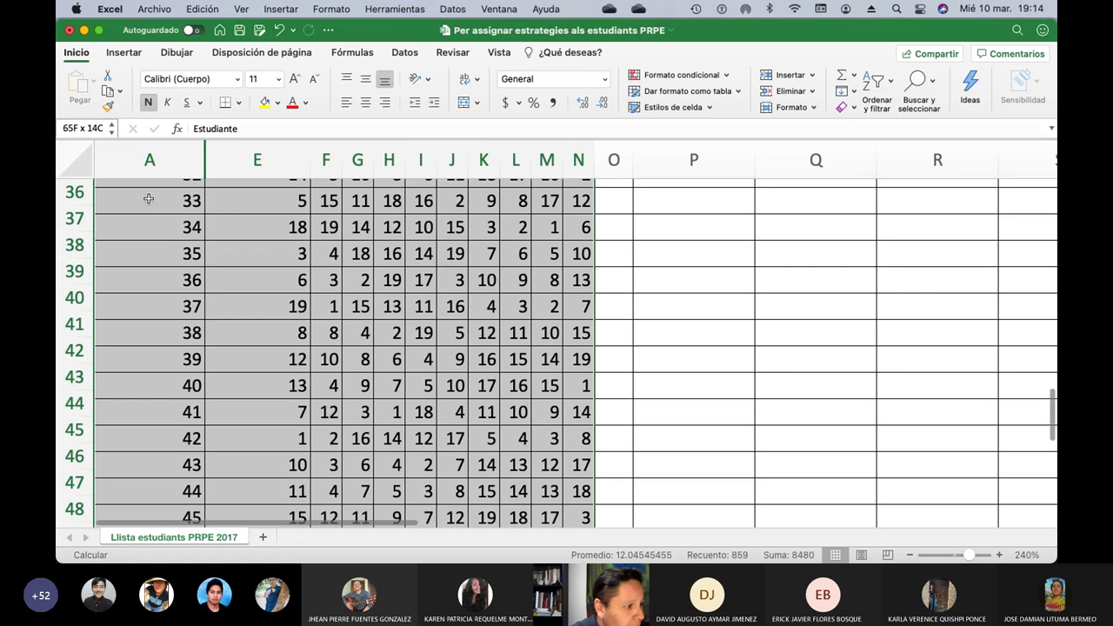
pyautogui.hotkey('shift', 'Down')
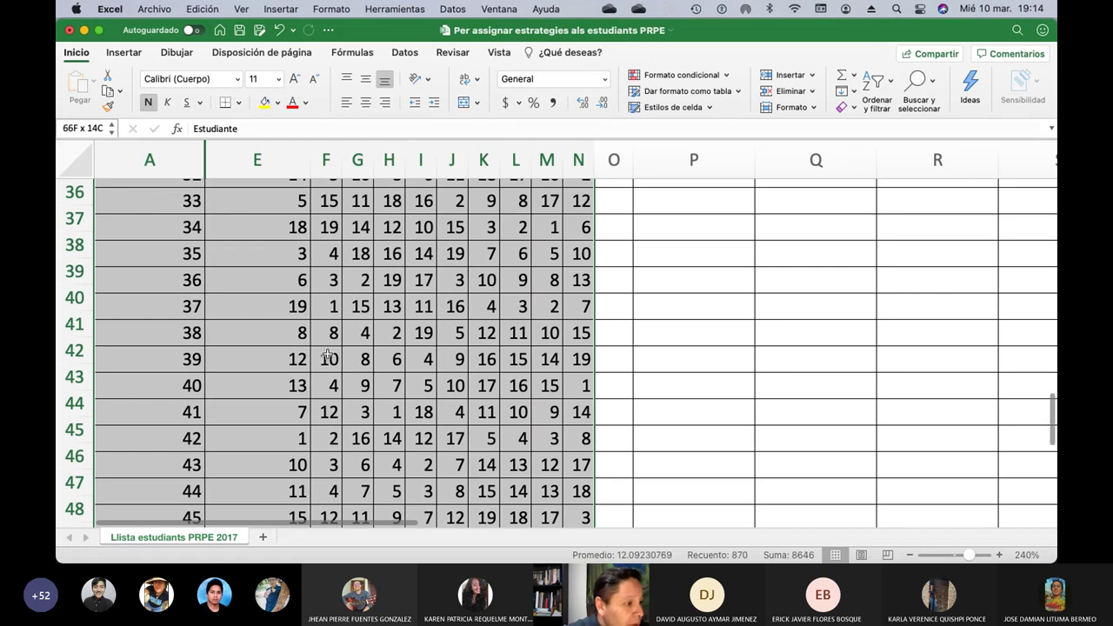
pyautogui.scroll(-3, 329, 353)
pyautogui.scroll(-5, 329, 354)
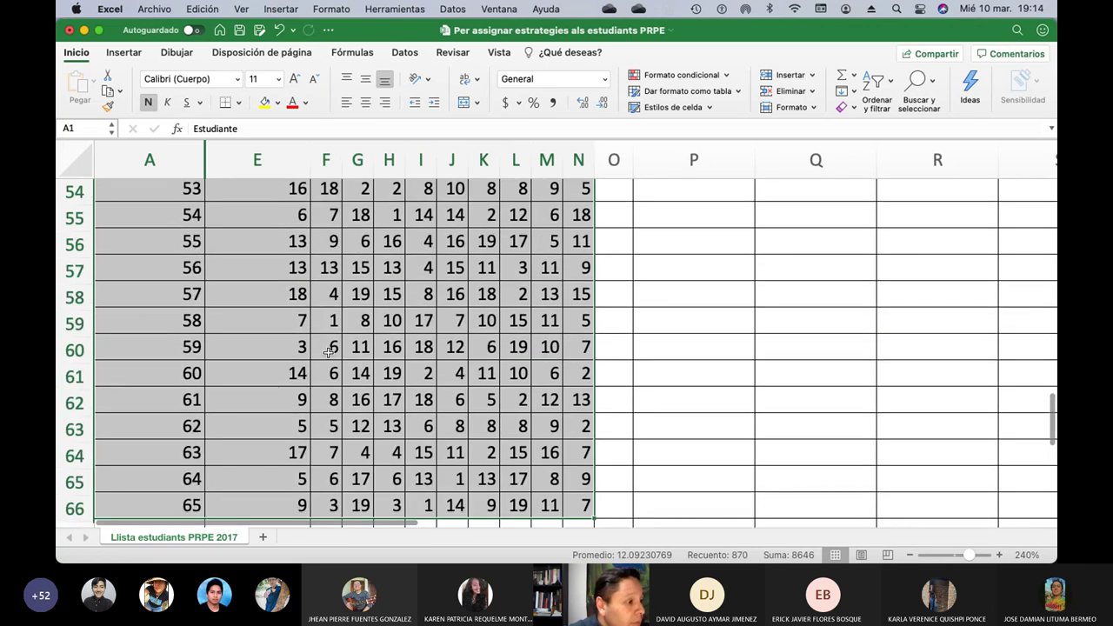
pyautogui.click(205, 8)
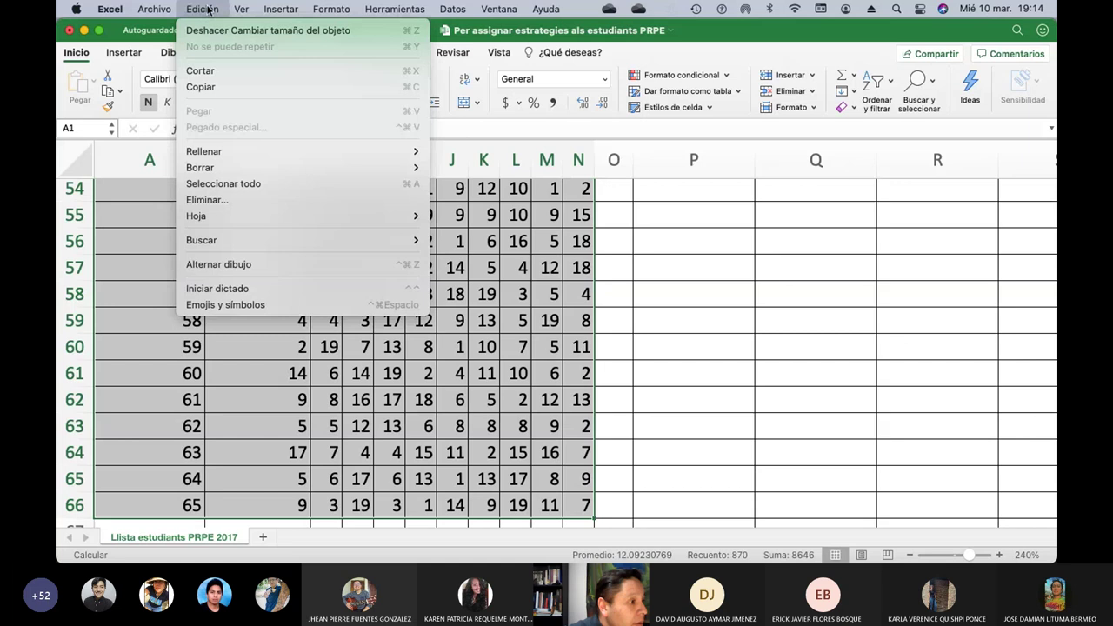
pyautogui.click(217, 87)
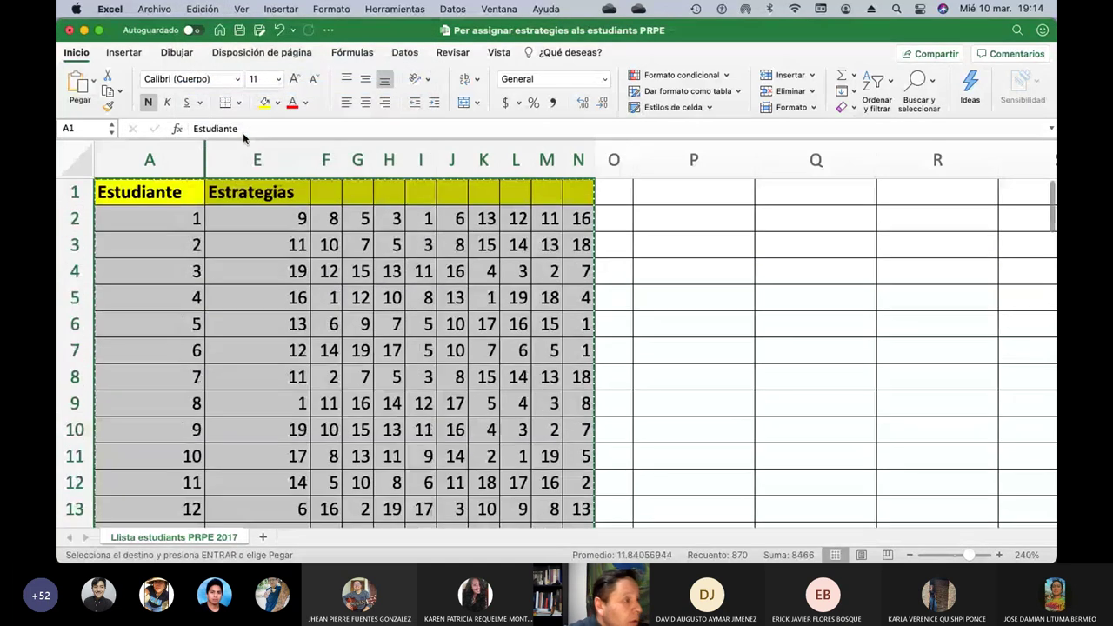
# Switch to the shared workbook in Microsoft Teams, add a new worksheet and paste the student strategy table at A1
pyautogui.press('super+Tab')
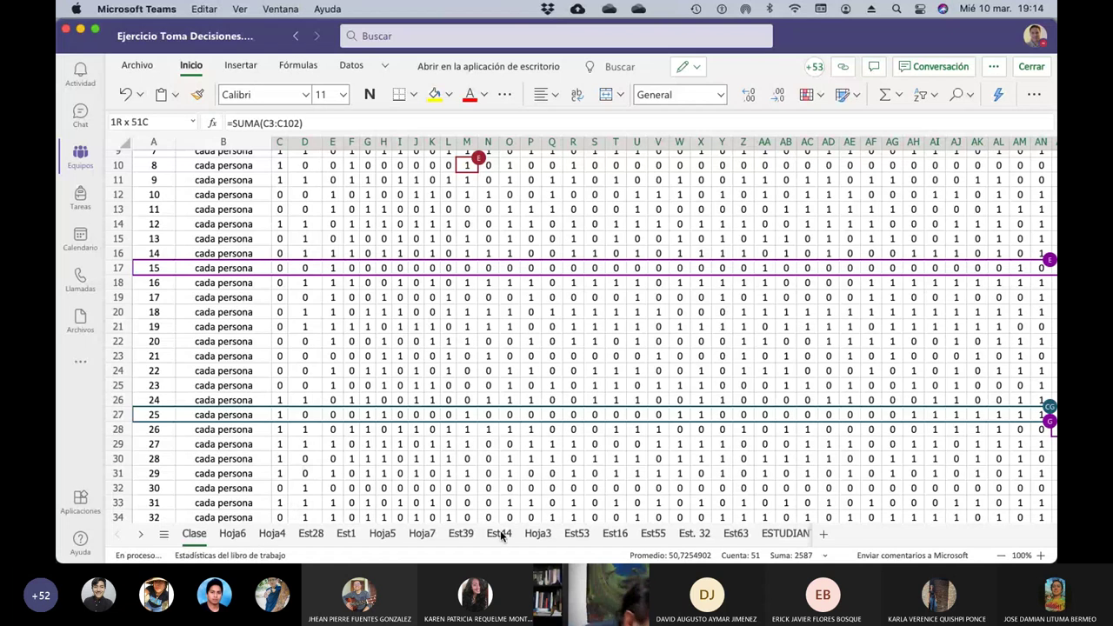
pyautogui.click(824, 538)
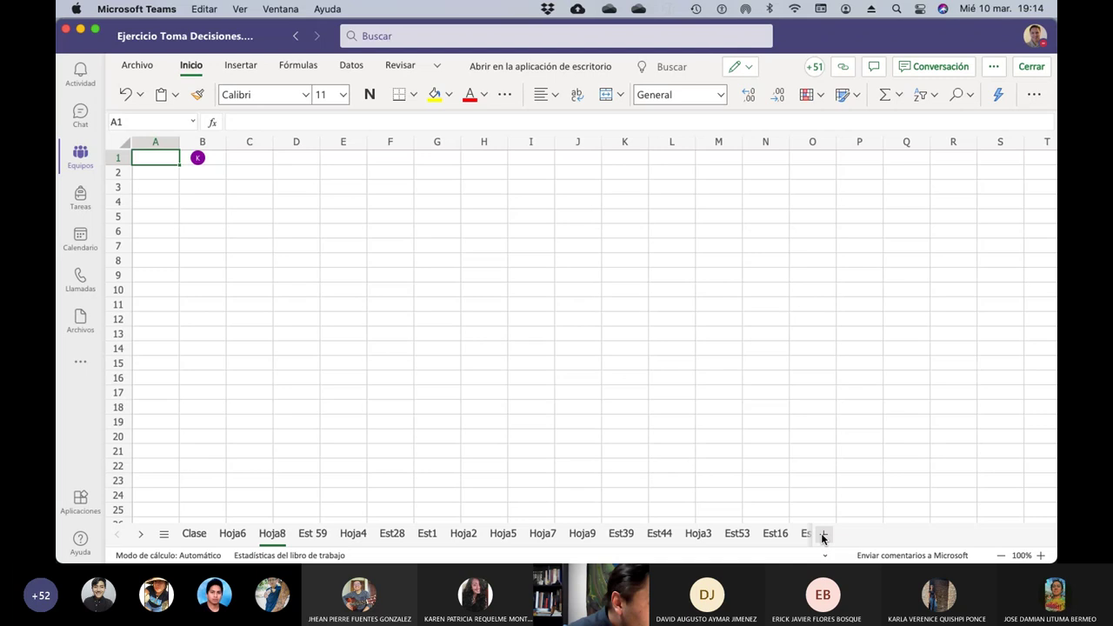
pyautogui.click(185, 538)
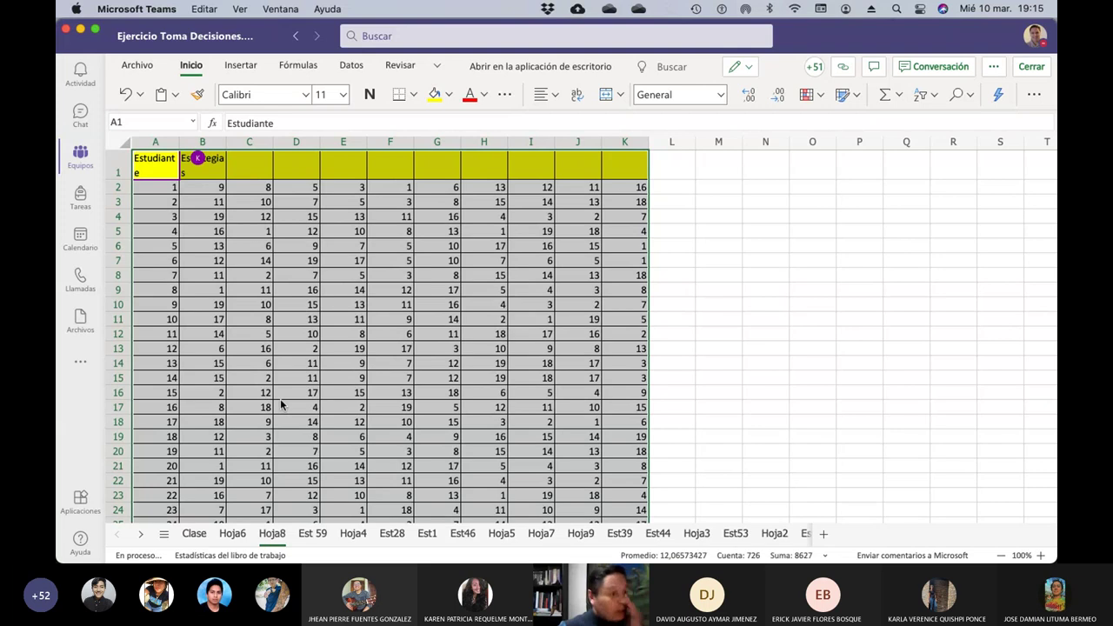
pyautogui.click(232, 278)
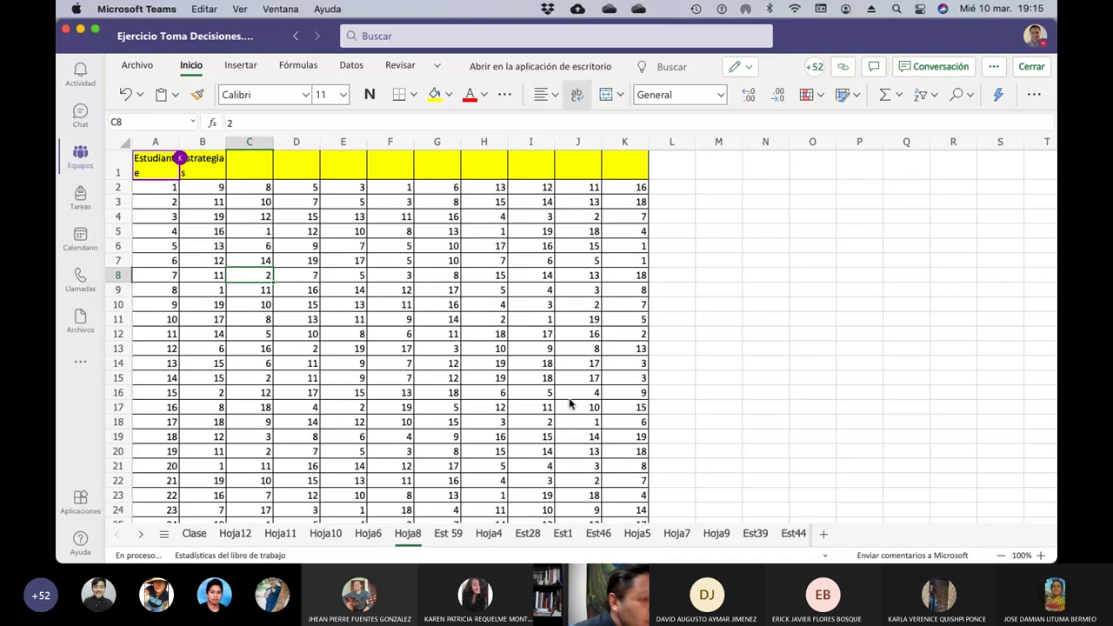
pyautogui.hscroll(2, 570, 403)
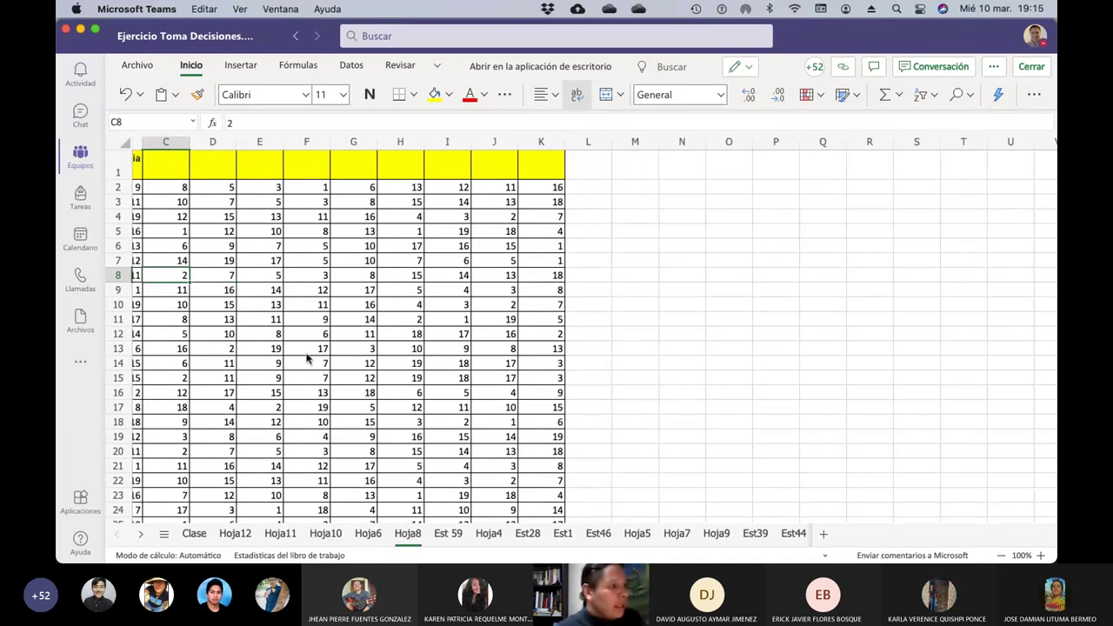
pyautogui.hscroll(-2, 294, 358)
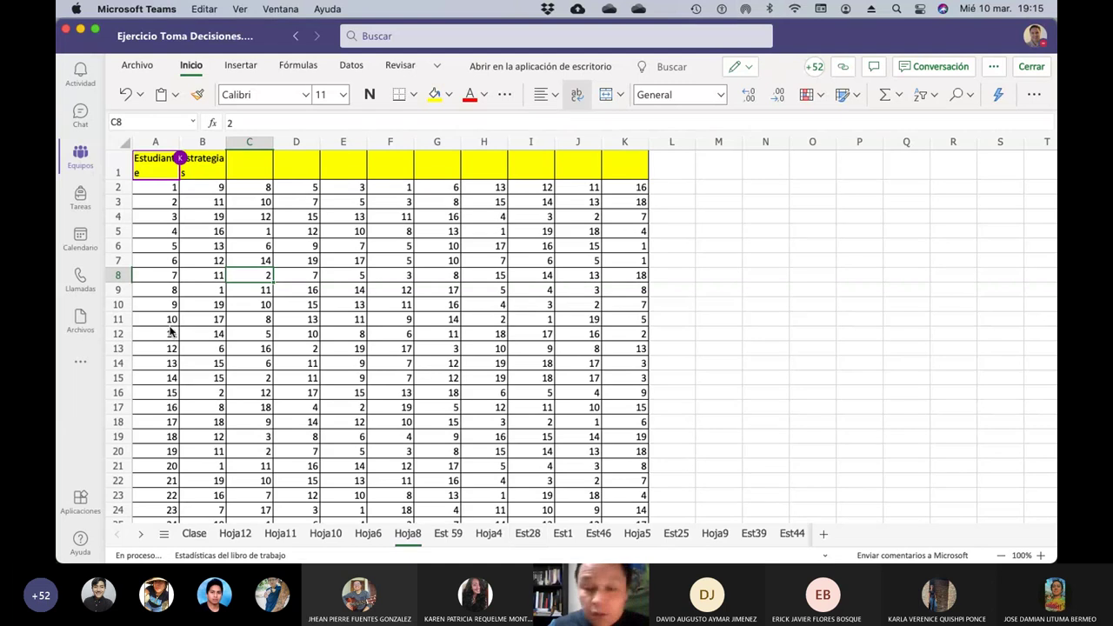
# Number the strategy columns 1 to 10 across header cells B1:K1, replacing the Estrategias heading
pyautogui.click(220, 173)
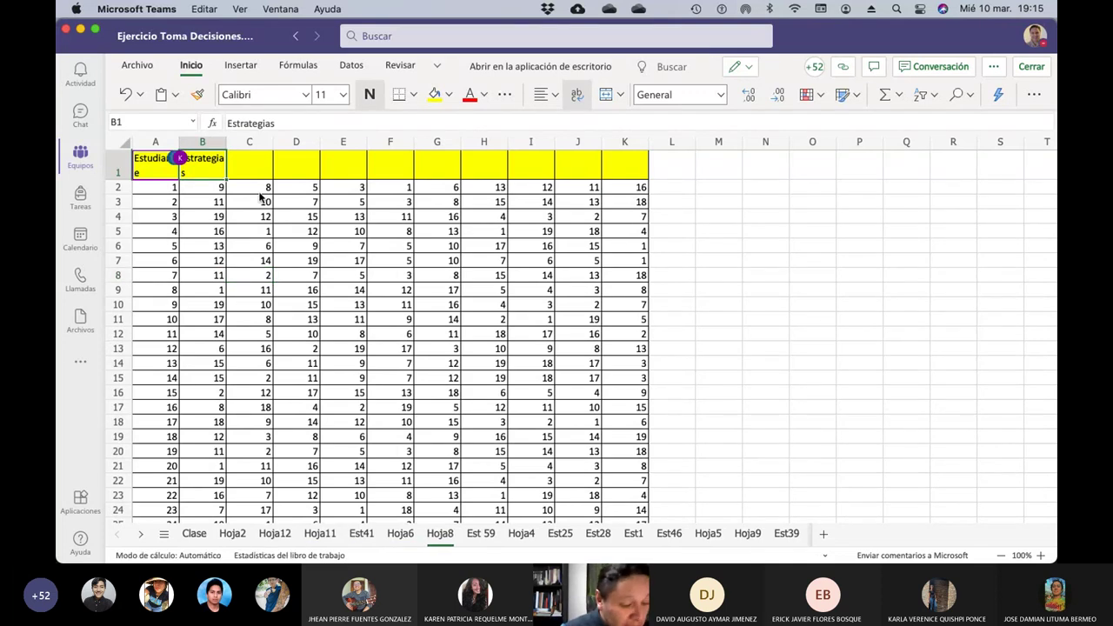
pyautogui.write('1')
pyautogui.press('Tab')
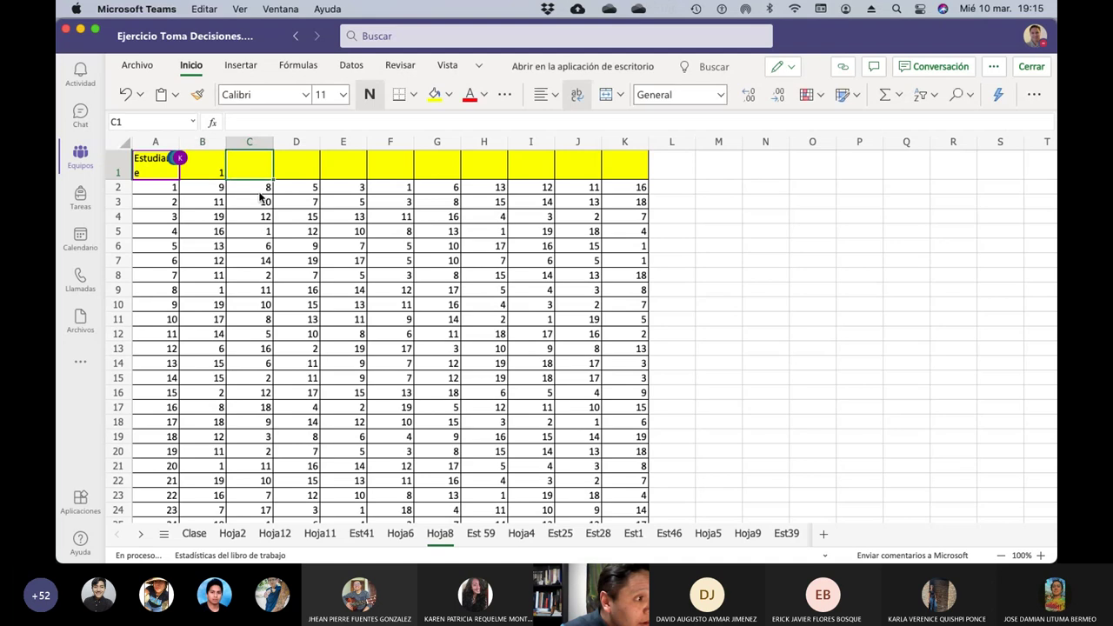
pyautogui.write('2')
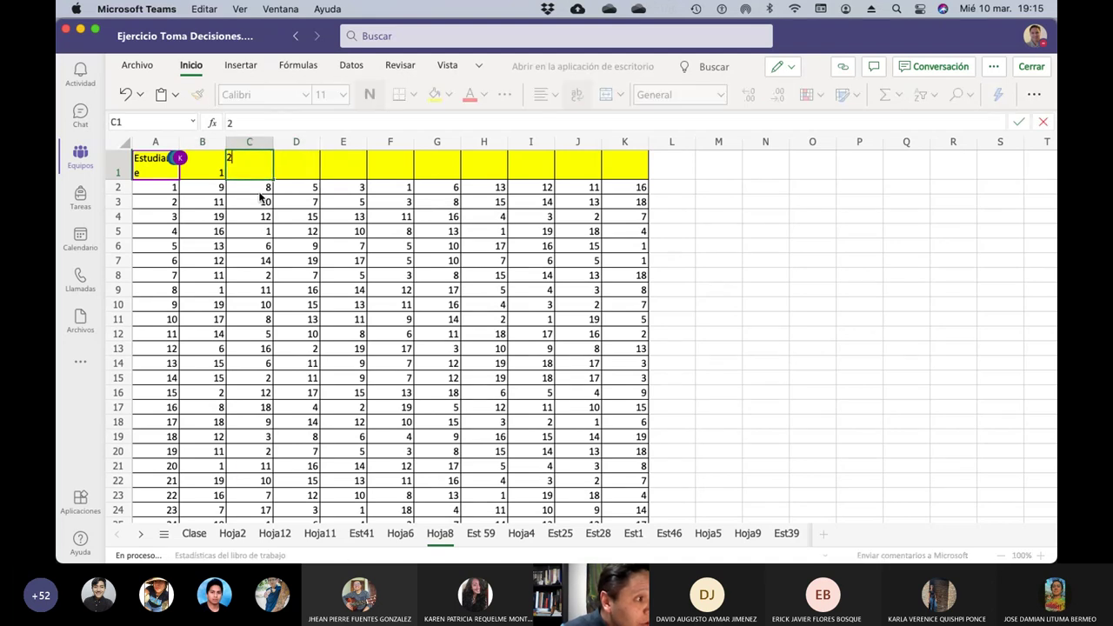
pyautogui.press('Tab')
pyautogui.write('3')
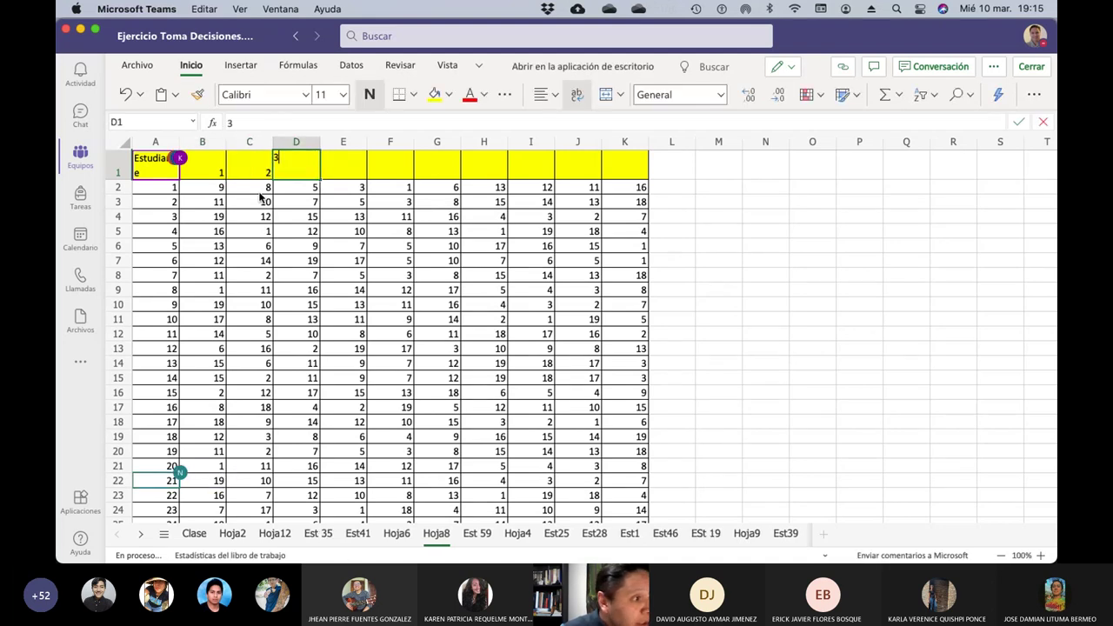
pyautogui.press('Tab')
pyautogui.write('4')
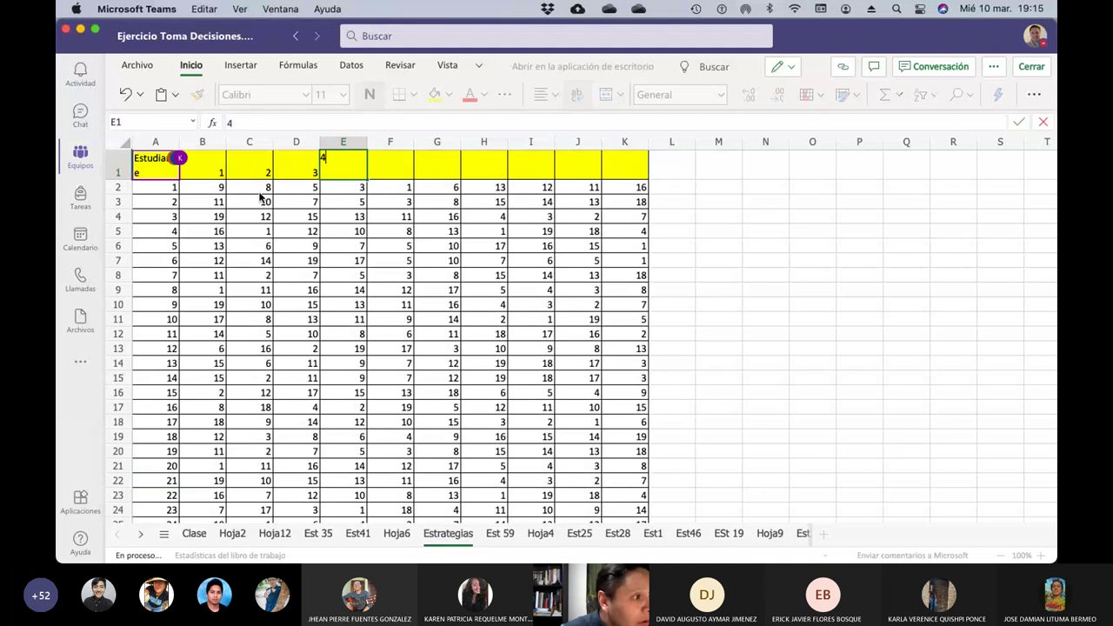
pyautogui.press('Tab')
pyautogui.write('5')
pyautogui.press('Tab')
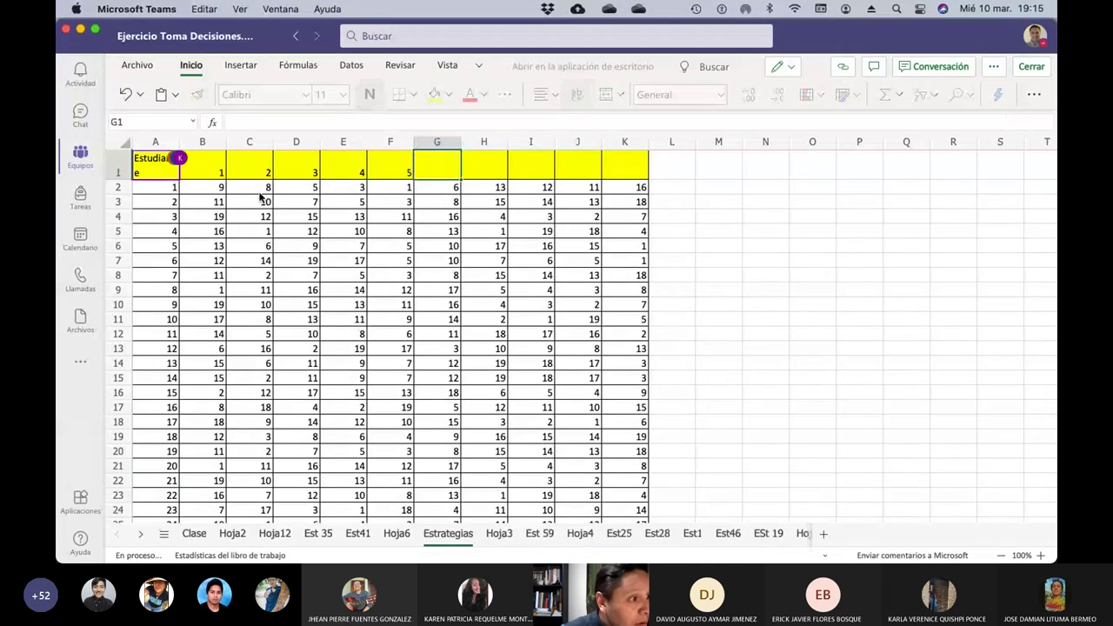
pyautogui.write('6')
pyautogui.press('Tab')
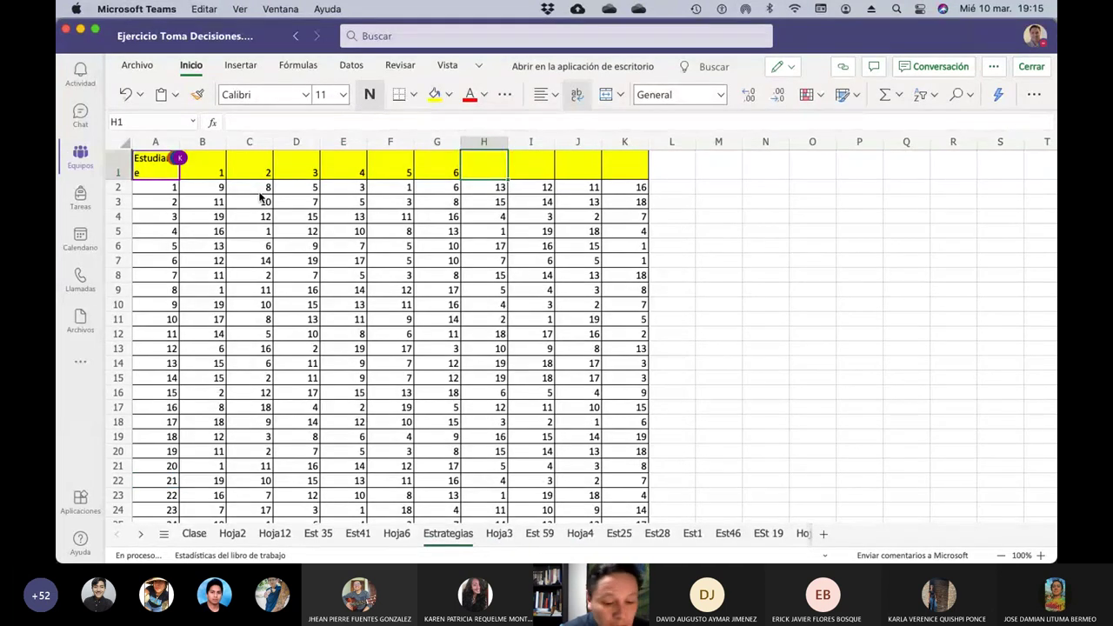
pyautogui.write('7')
pyautogui.press('Tab')
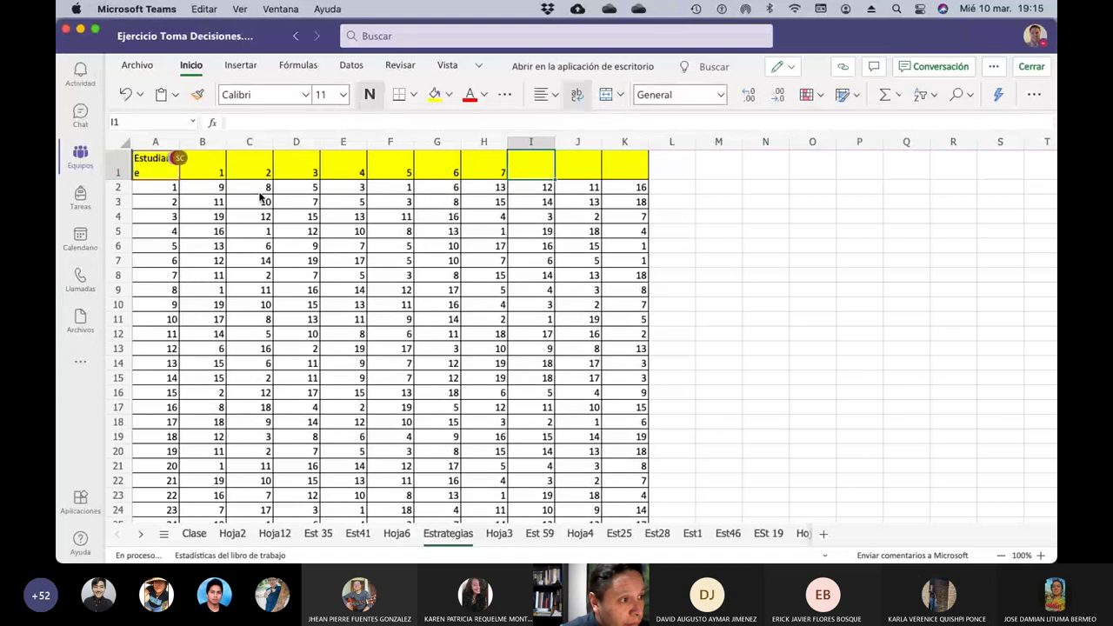
pyautogui.write('8')
pyautogui.press('Tab')
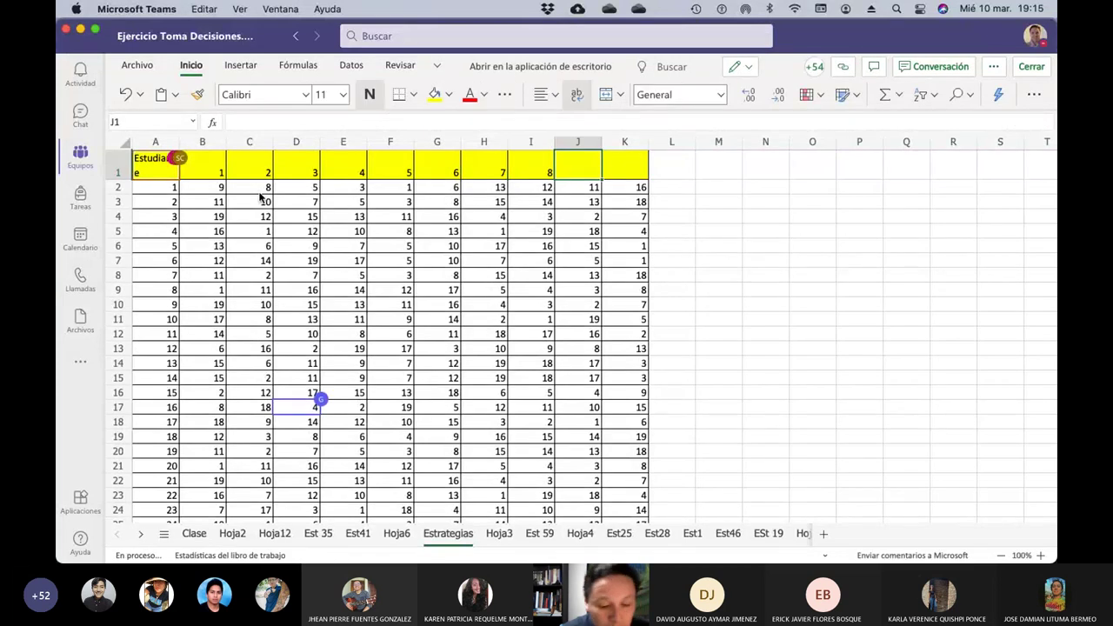
pyautogui.write('9')
pyautogui.press('BackSpace')
pyautogui.write('9')
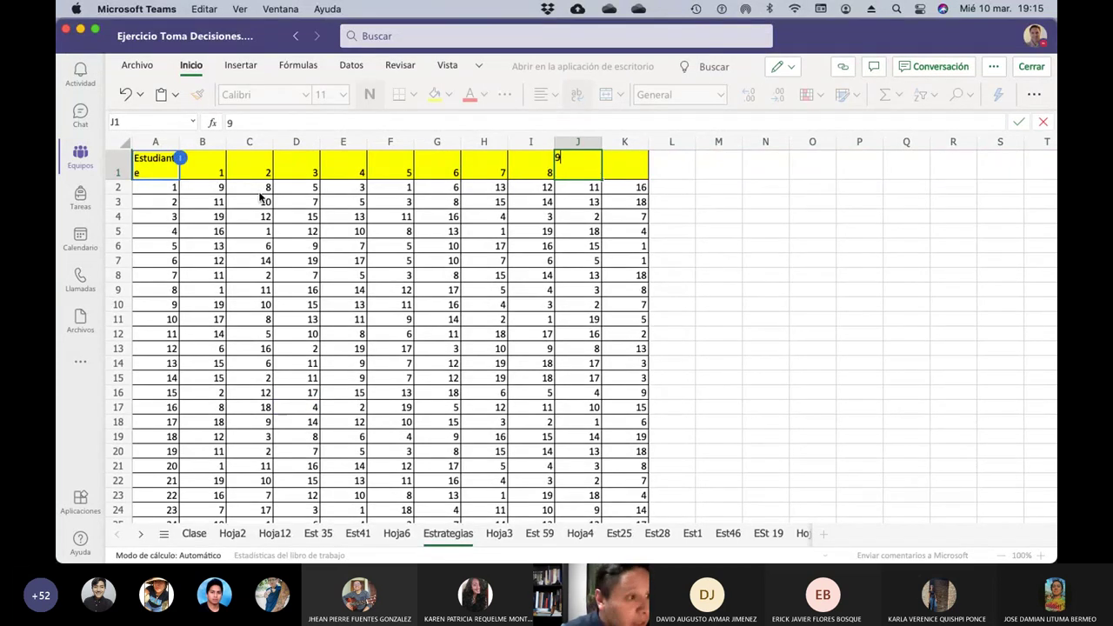
pyautogui.press('Tab')
pyautogui.write('10')
pyautogui.press('Return')
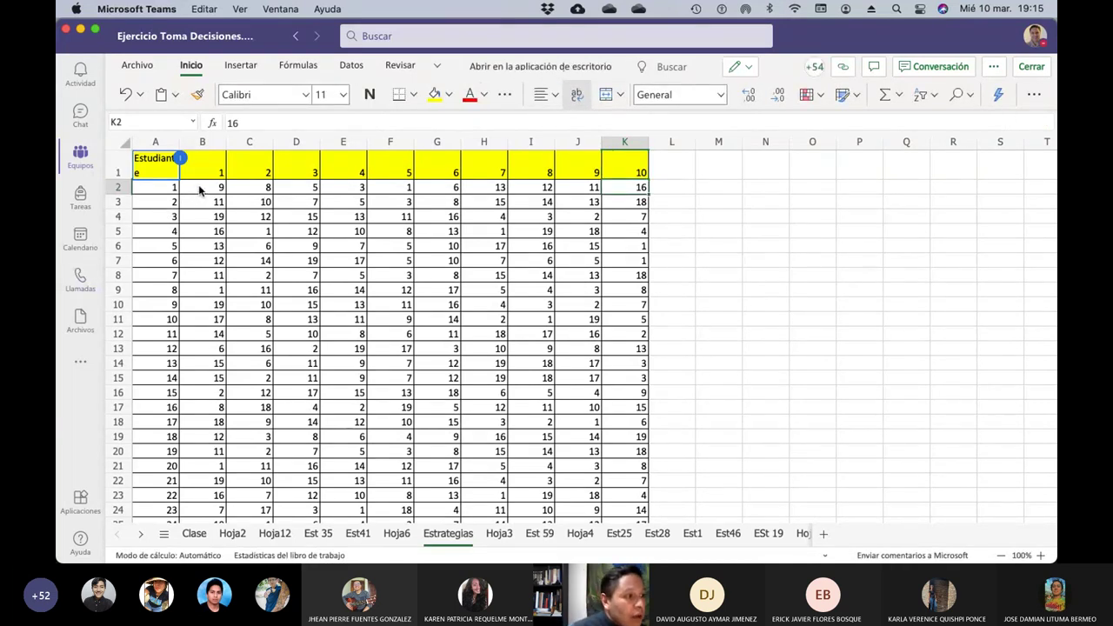
# Widen column A so the Estudiante heading fits on a single line
pyautogui.click(173, 189)
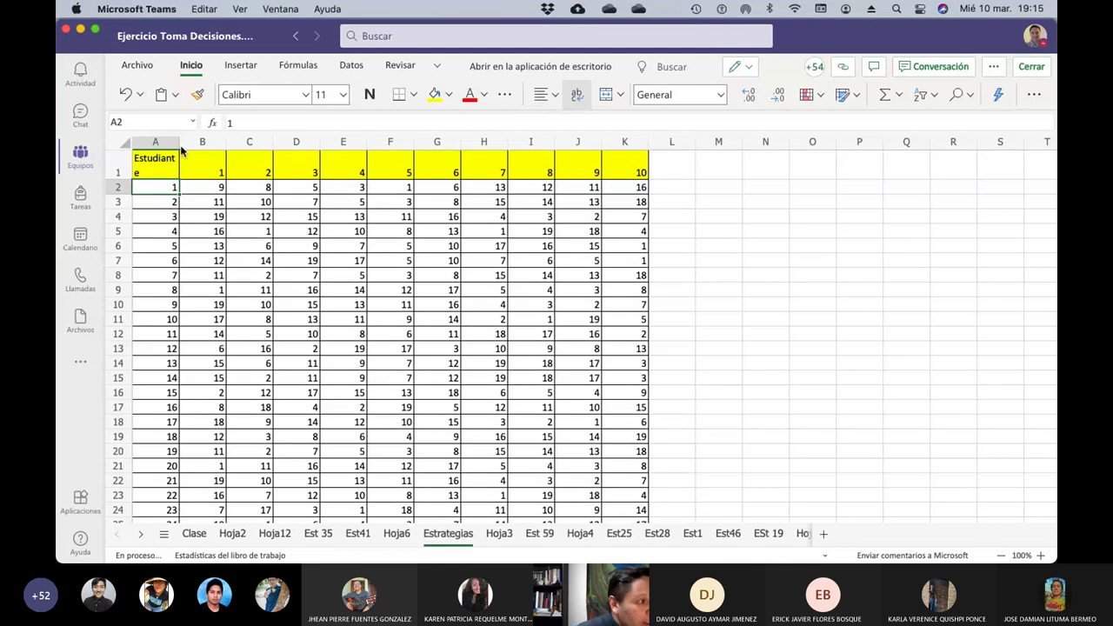
pyautogui.moveTo(177, 143); pyautogui.dragTo(195, 147)
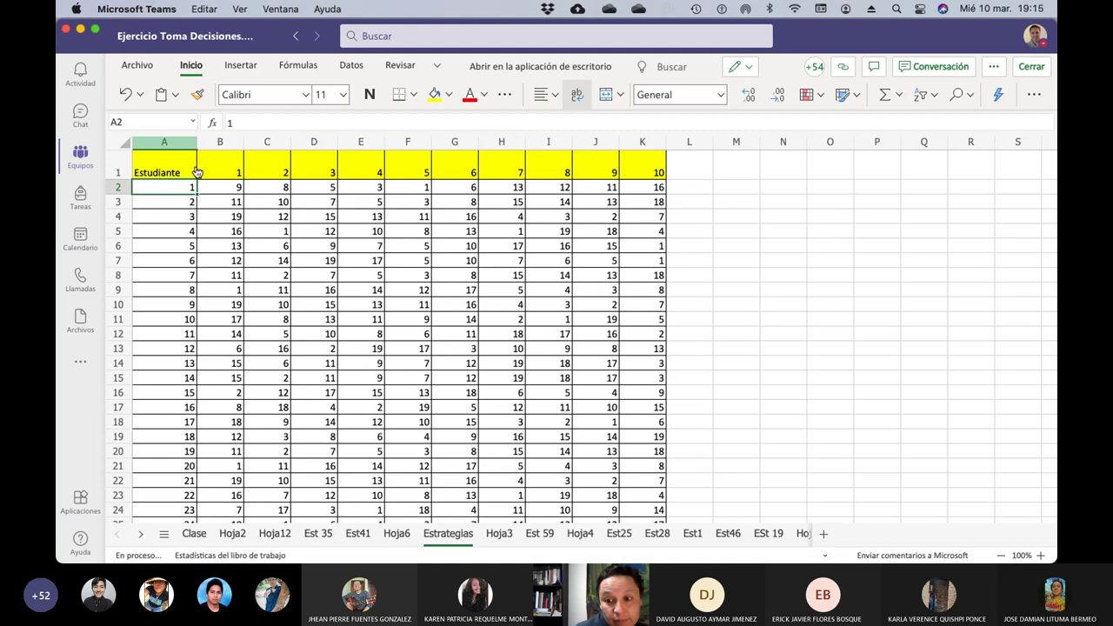
# Examine the strategies assigned to the first students under the numbered column headings
pyautogui.click(240, 191)
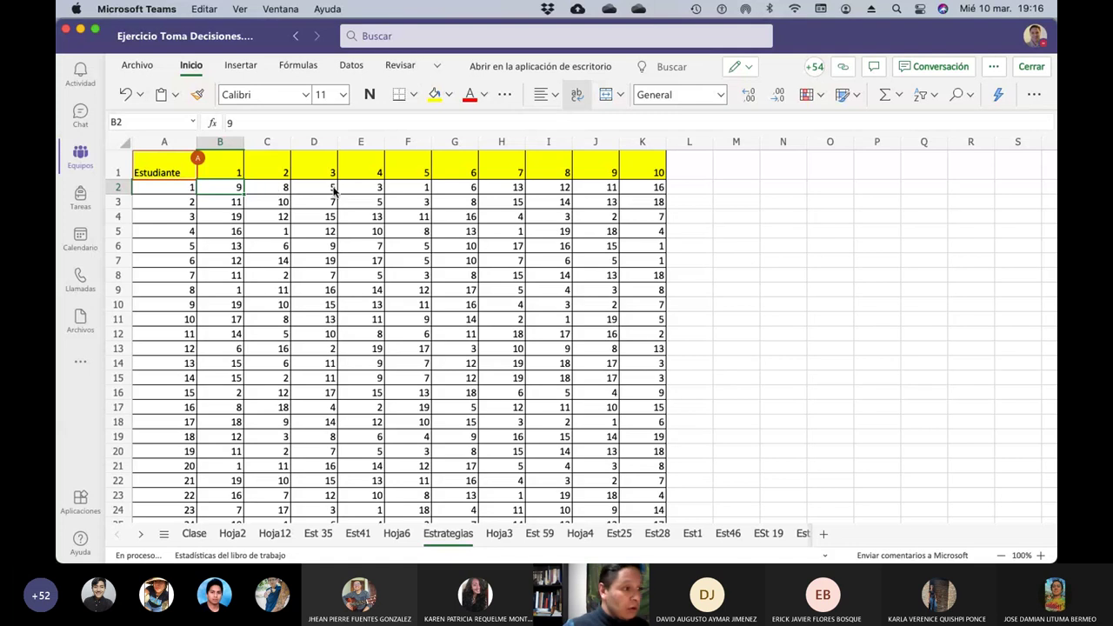
pyautogui.click(334, 190)
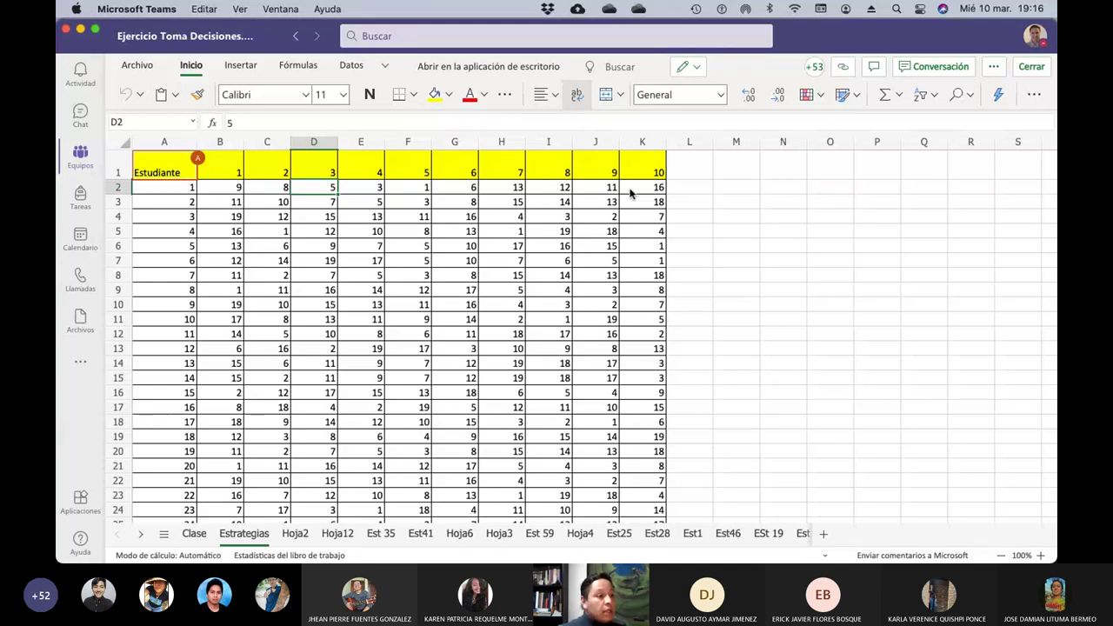
pyautogui.click(223, 190)
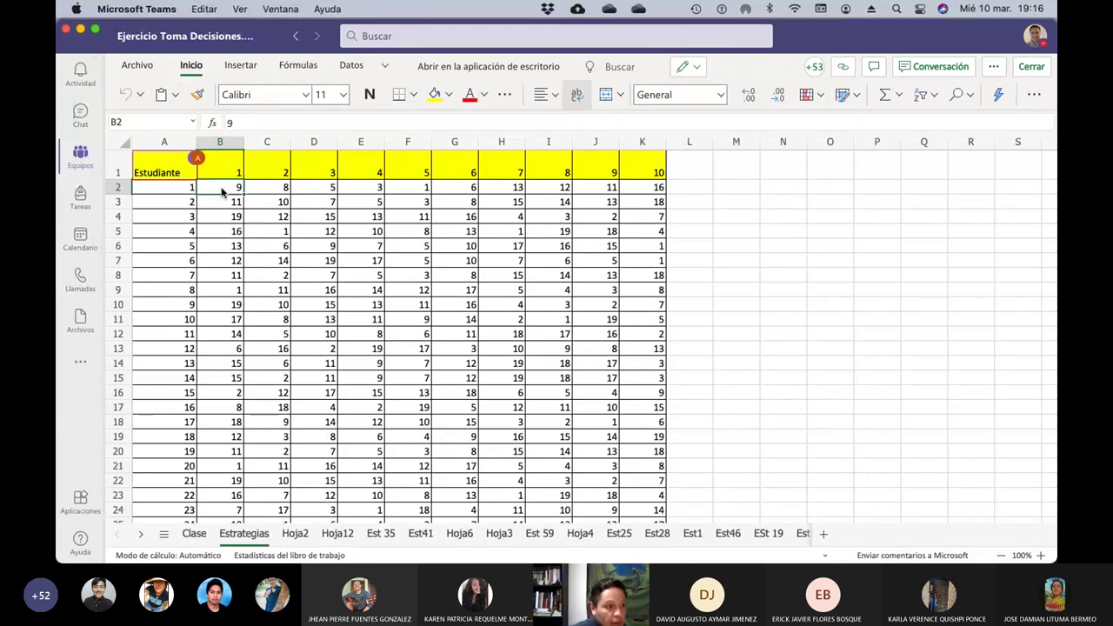
pyautogui.click(224, 205)
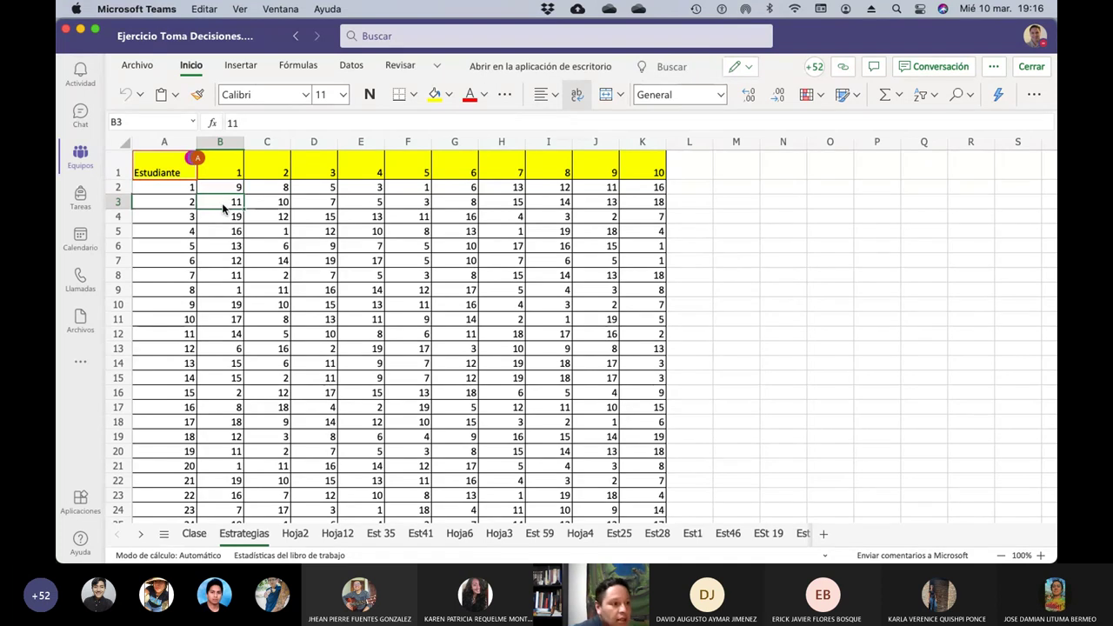
pyautogui.click(224, 231)
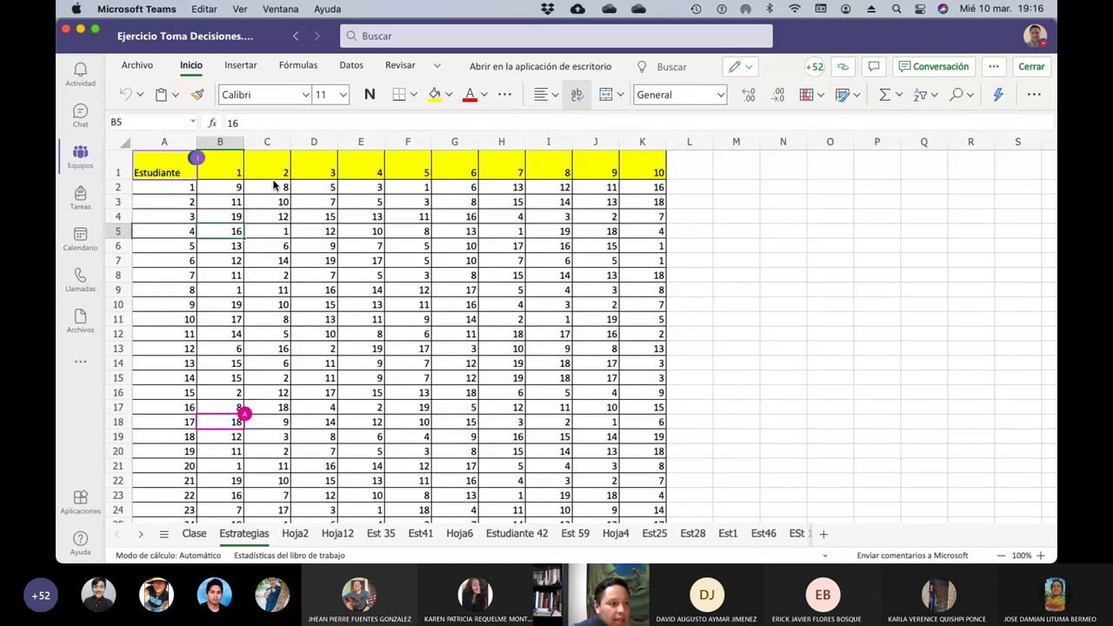
pyautogui.click(233, 174)
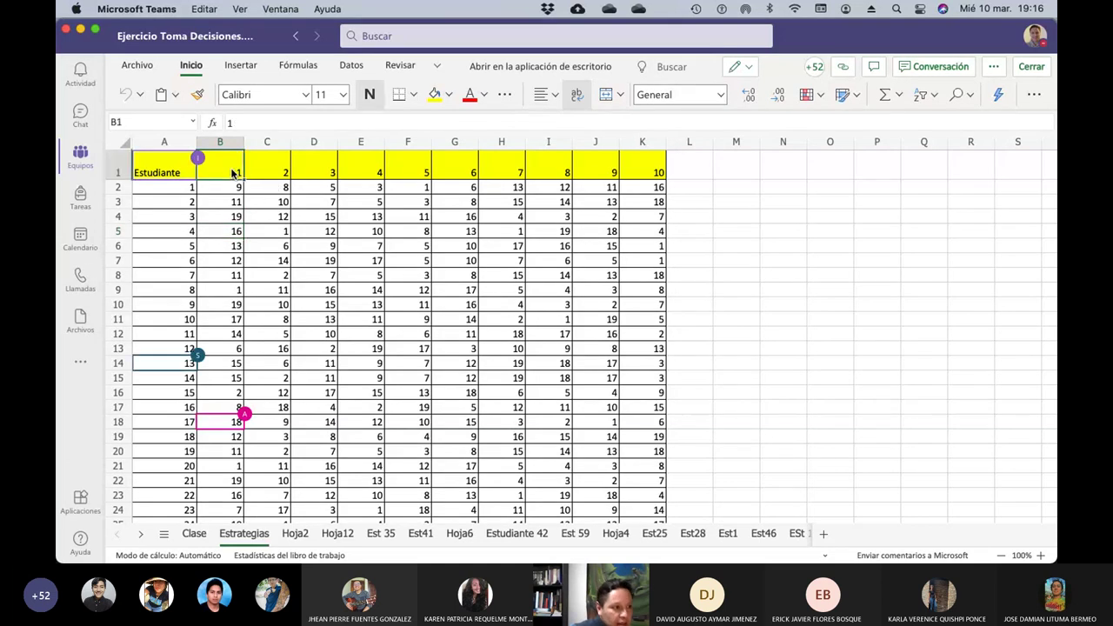
pyautogui.click(322, 172)
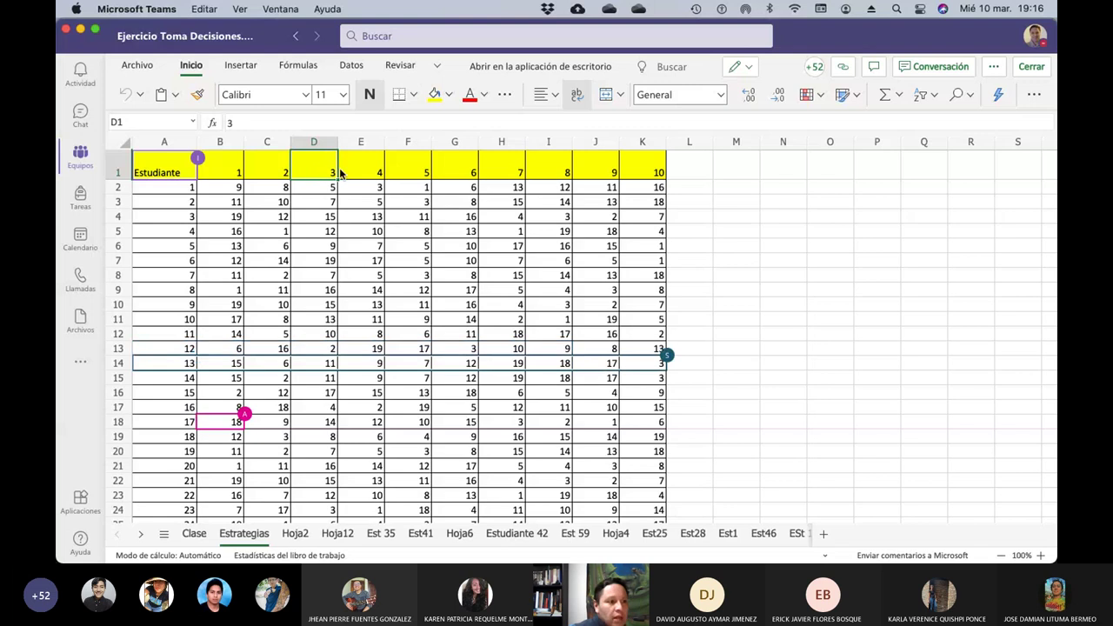
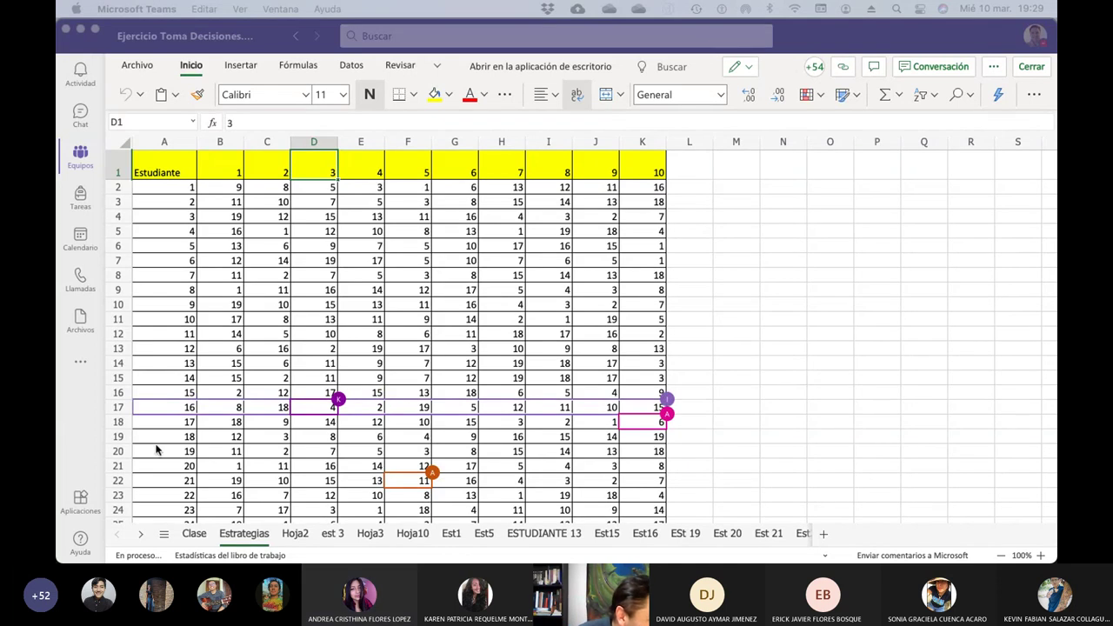
# Fill student 17's row, A18:K18, with the green theme colour
pyautogui.moveTo(165, 424); pyautogui.dragTo(648, 420)
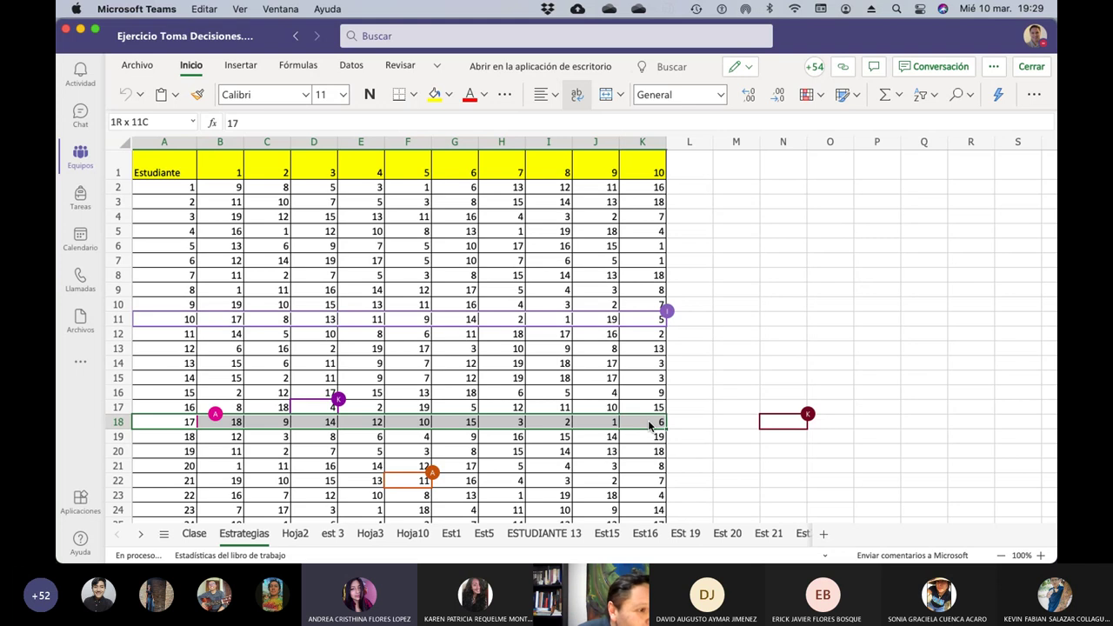
pyautogui.click(449, 94)
pyautogui.click(635, 150)
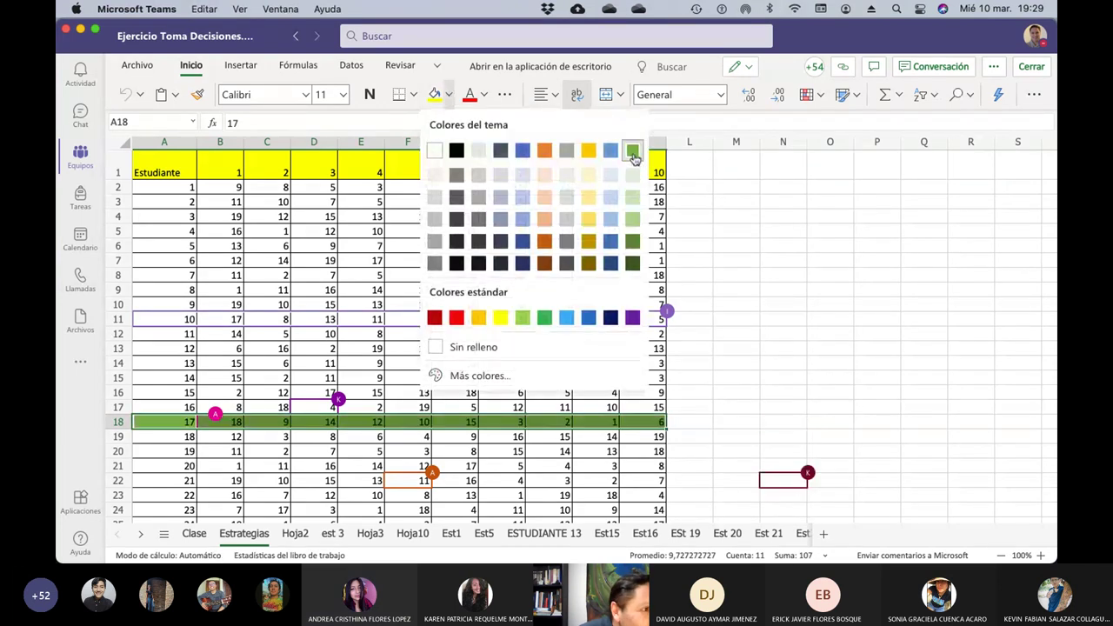
pyautogui.click(810, 306)
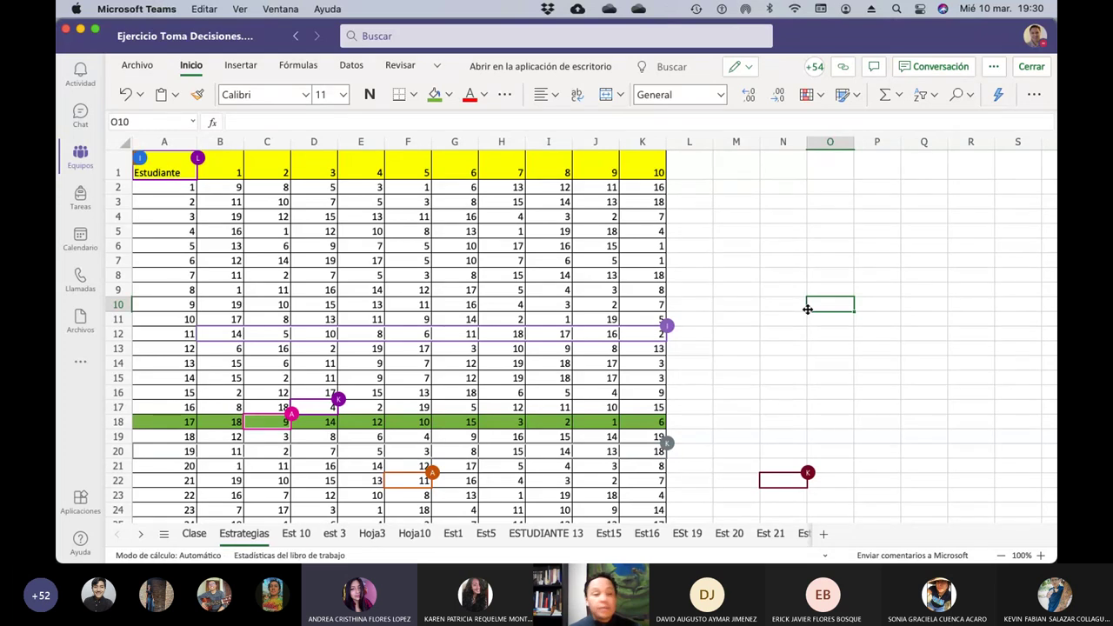
# Try to relabel the first strategy column's header, B1, as 1-10
pyautogui.click(269, 177)
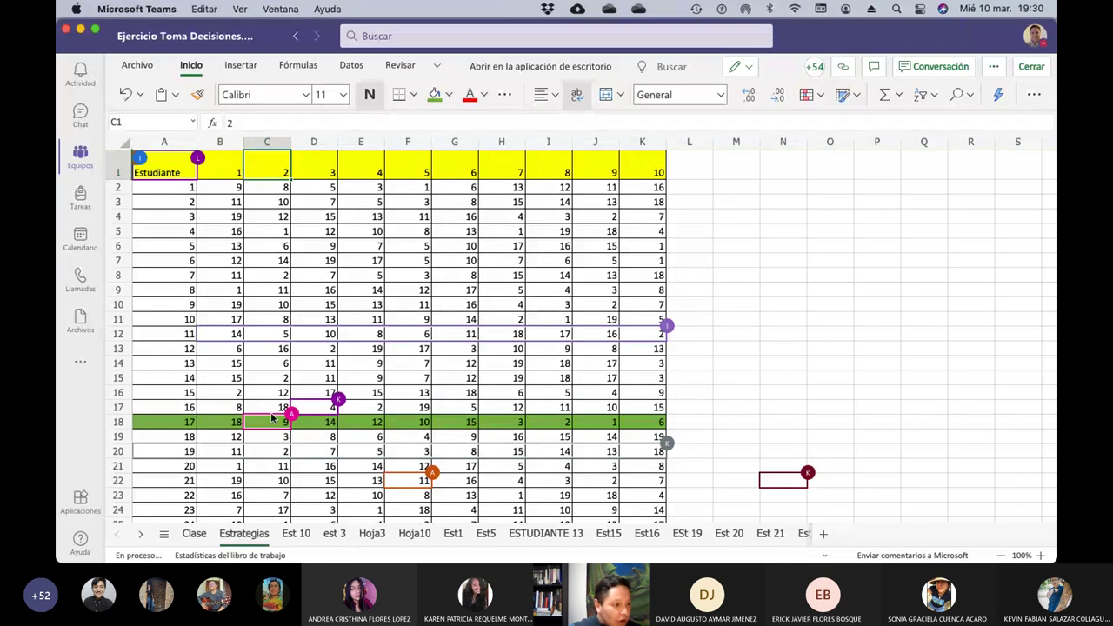
pyautogui.click(238, 177)
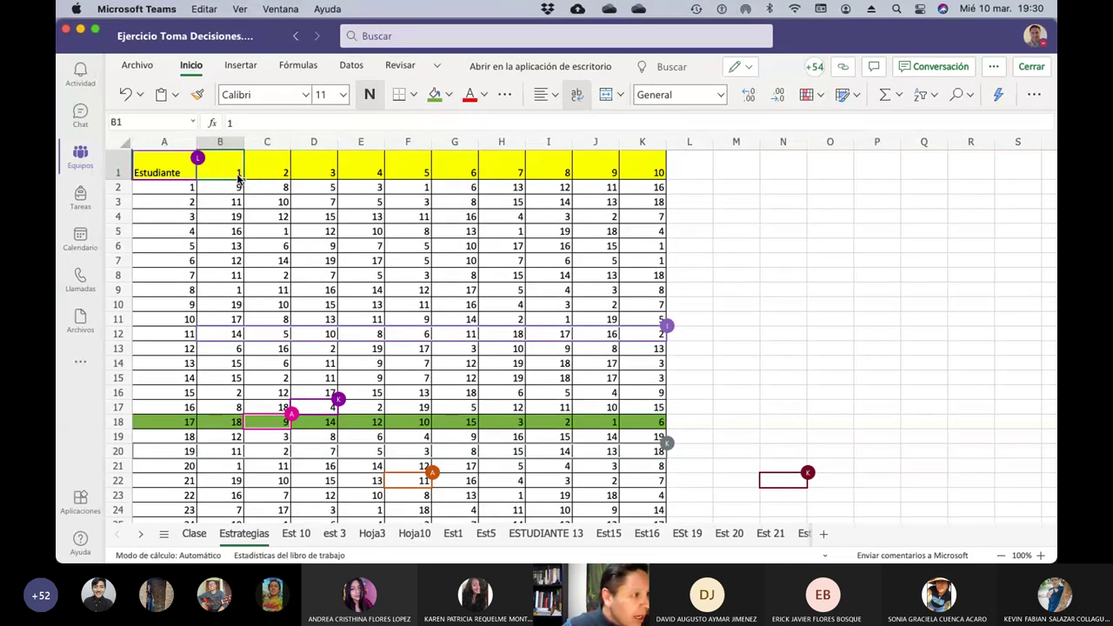
pyautogui.write('1-10')
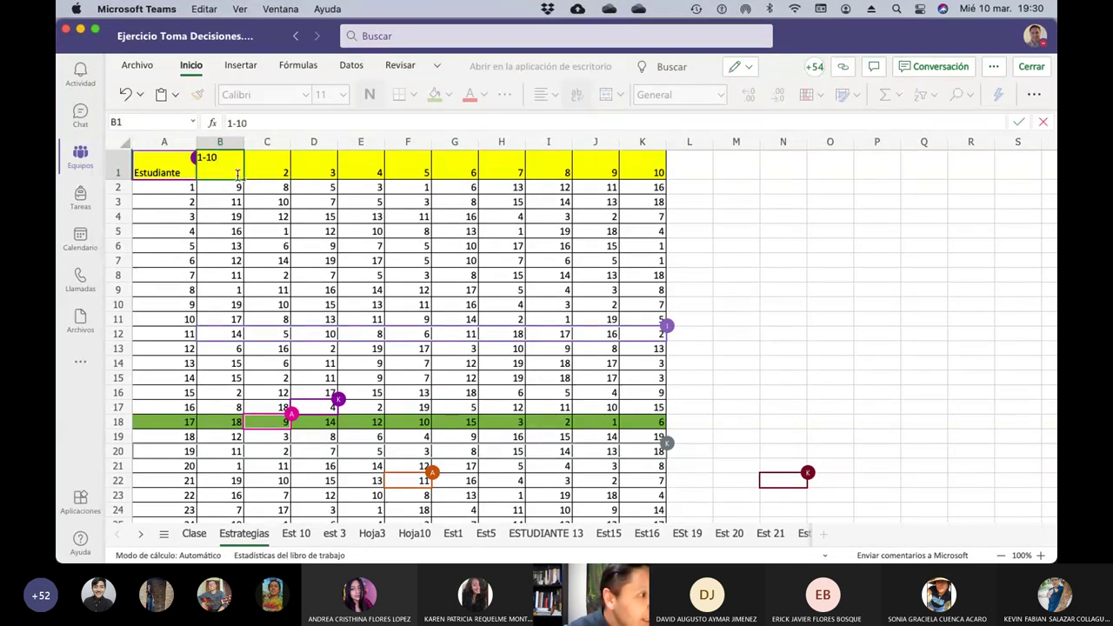
pyautogui.press('Return')
# Set the first strategy column's header, B1, to "1 a la 10"
pyautogui.click(238, 176)
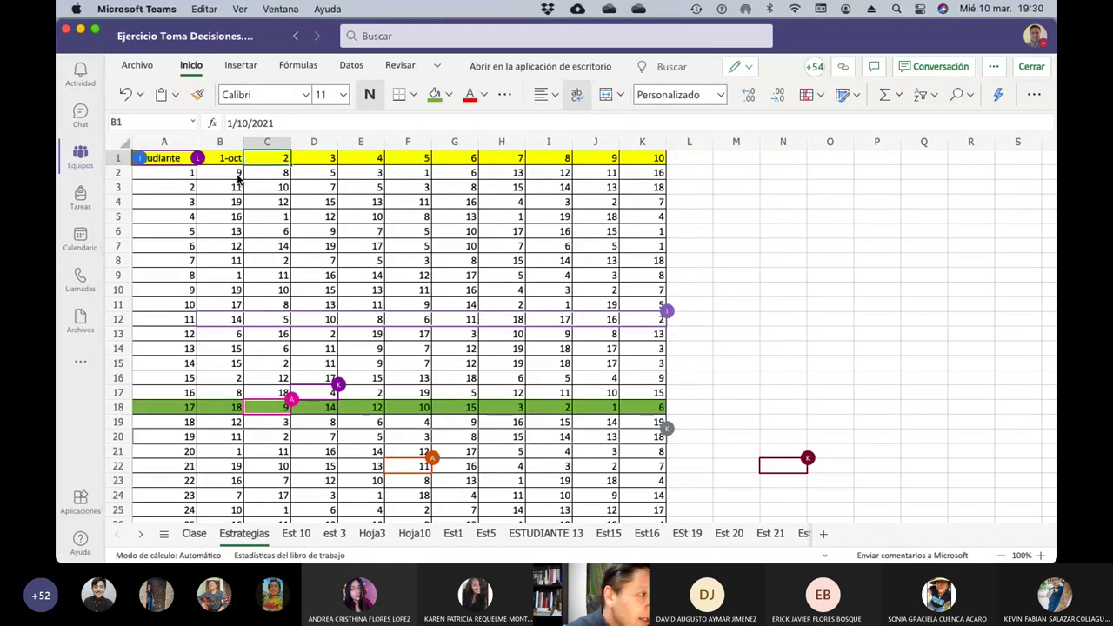
pyautogui.write('1 a lka 1')
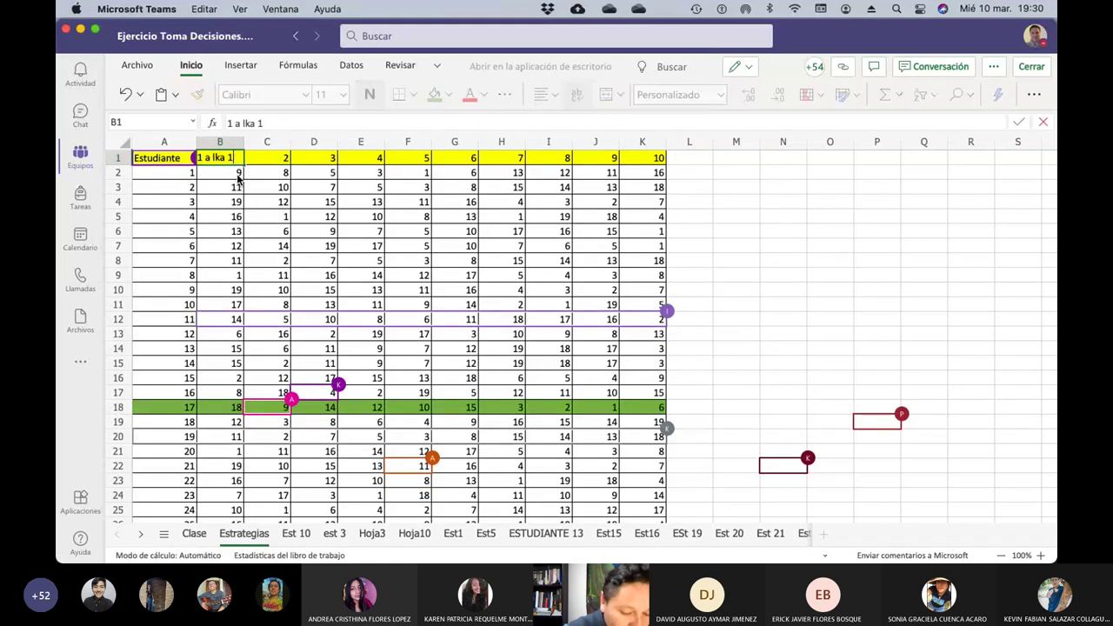
pyautogui.press('BackSpace')
pyautogui.press('BackSpace')
pyautogui.press('BackSpace')
pyautogui.press('BackSpace')
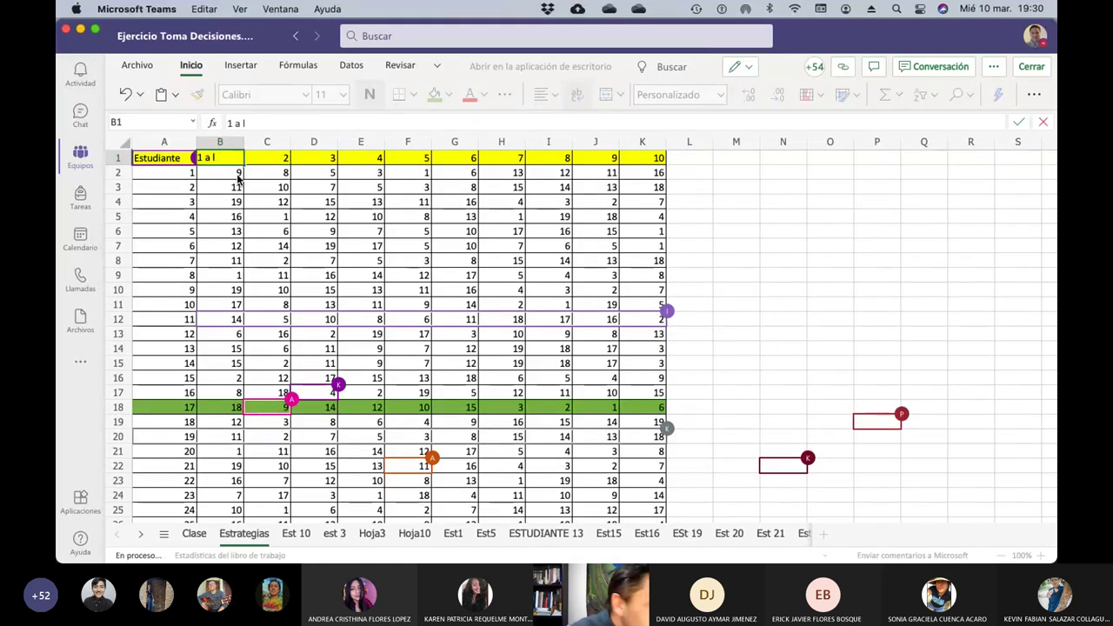
pyautogui.write('a 10')
pyautogui.press('Return')
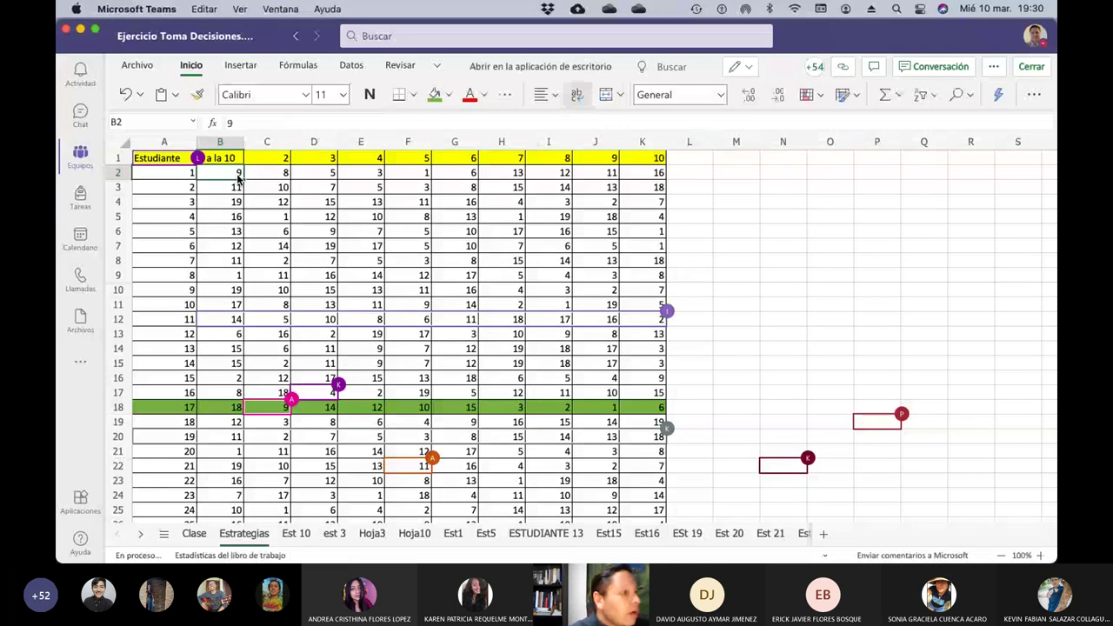
# Set the second strategy column's header, C1, to "11 a la 20"
pyautogui.press('Up')
pyautogui.press('Right')
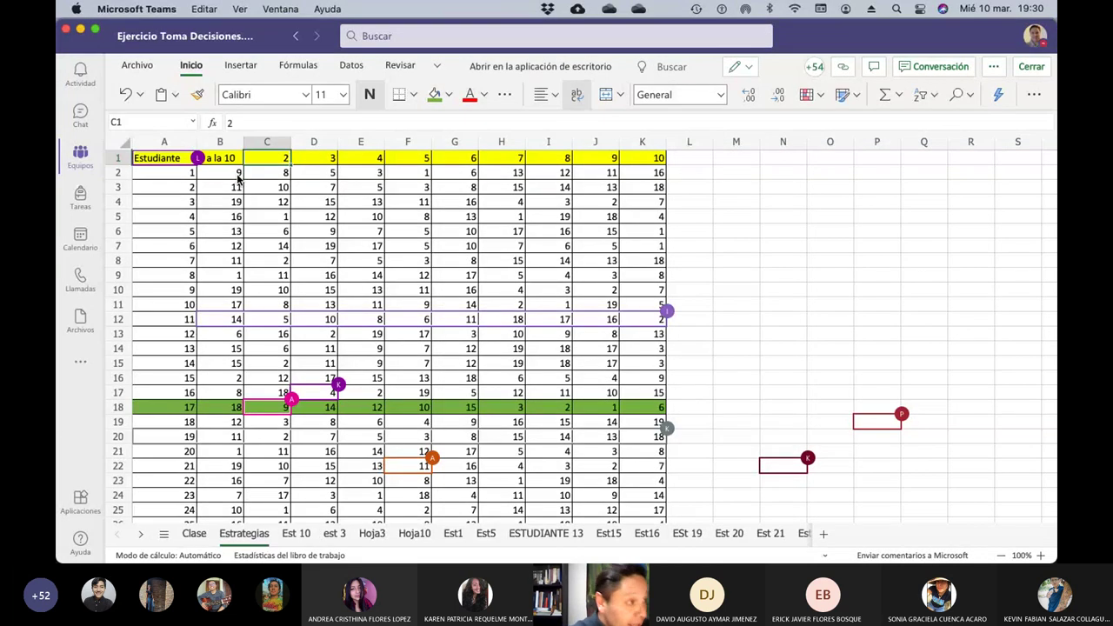
pyautogui.write('11 a l')
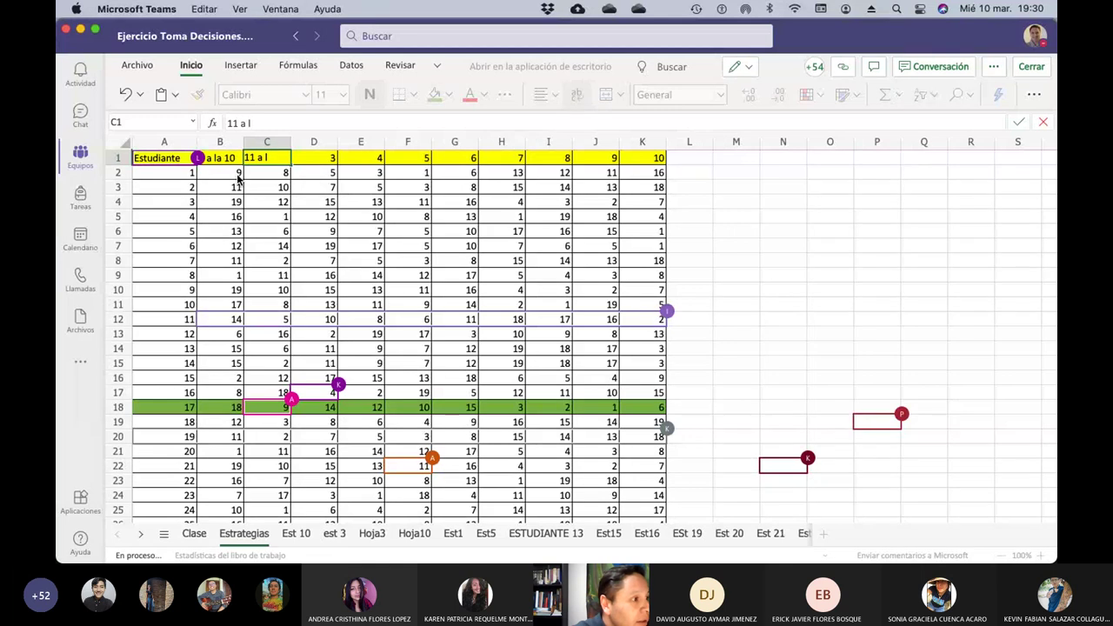
pyautogui.write('a 2')
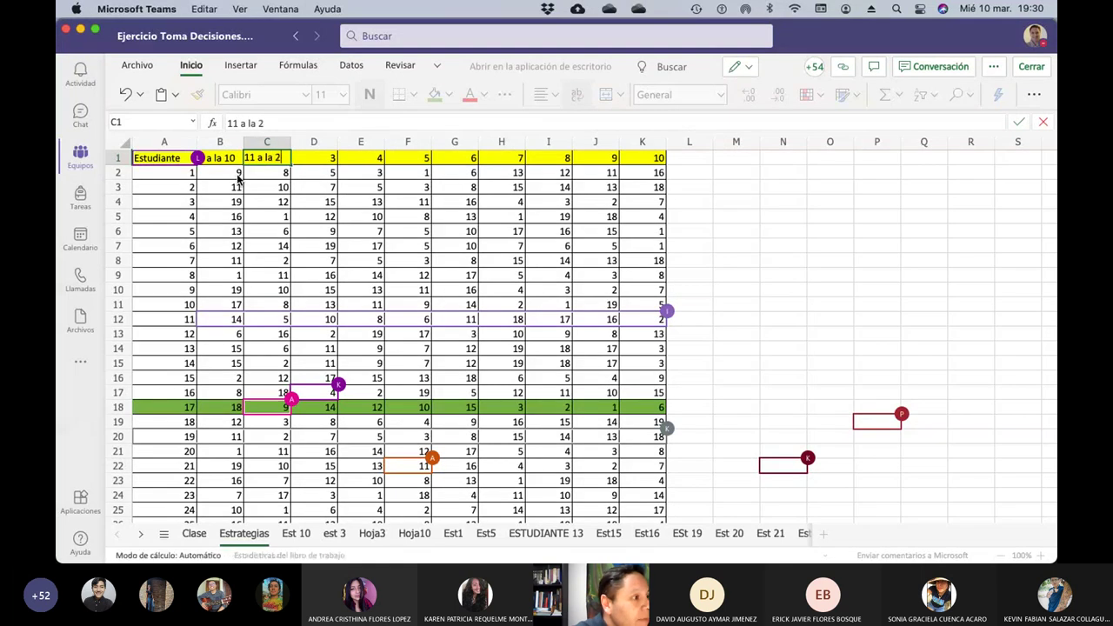
pyautogui.write('0')
pyautogui.press('Tab')
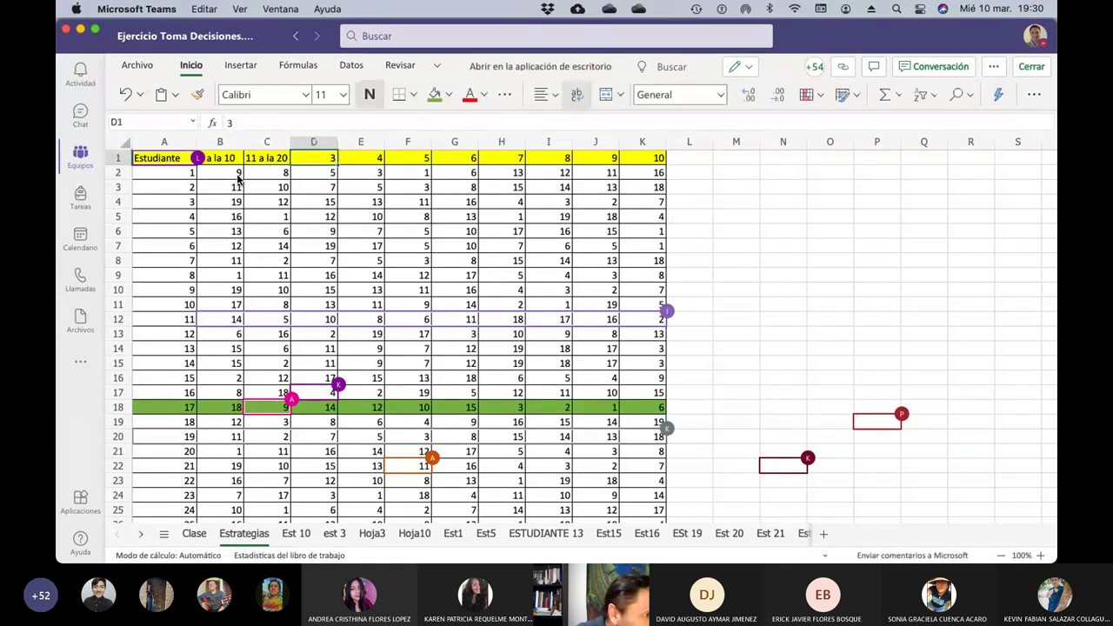
# Set the third strategy column's header, D1, to "21 a la 30"
pyautogui.write('21')
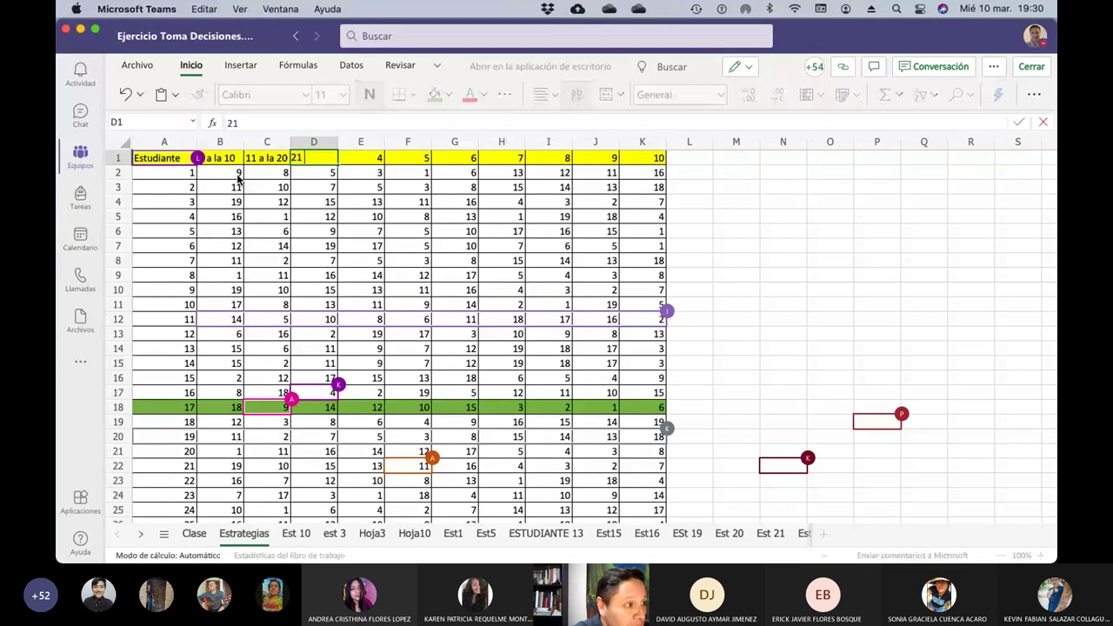
pyautogui.write(' a la 30')
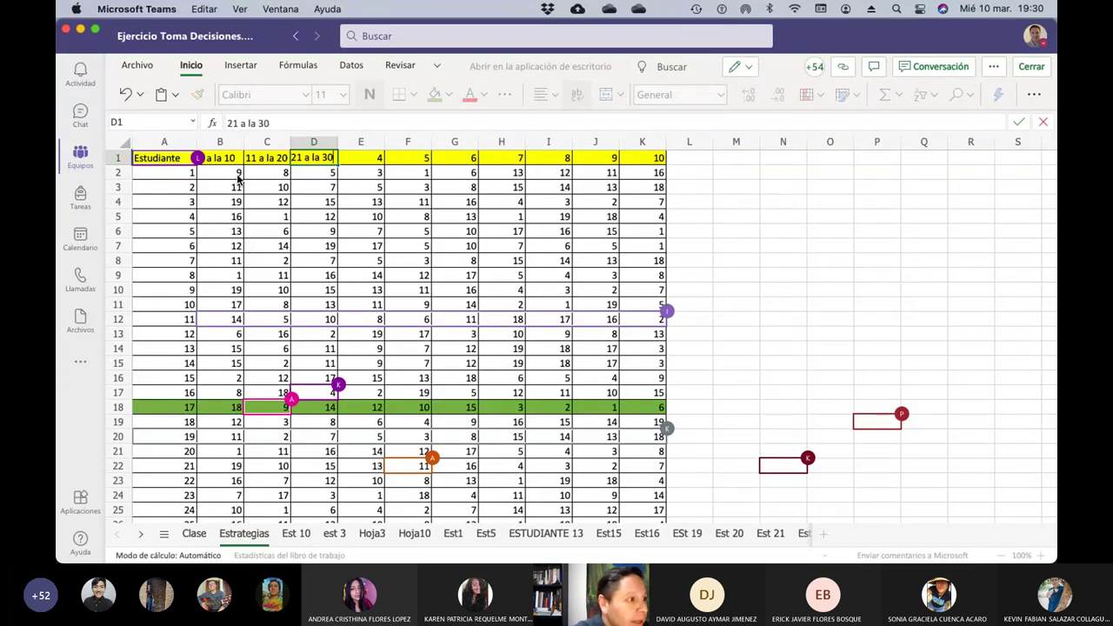
pyautogui.press('Return')
pyautogui.press('Up')
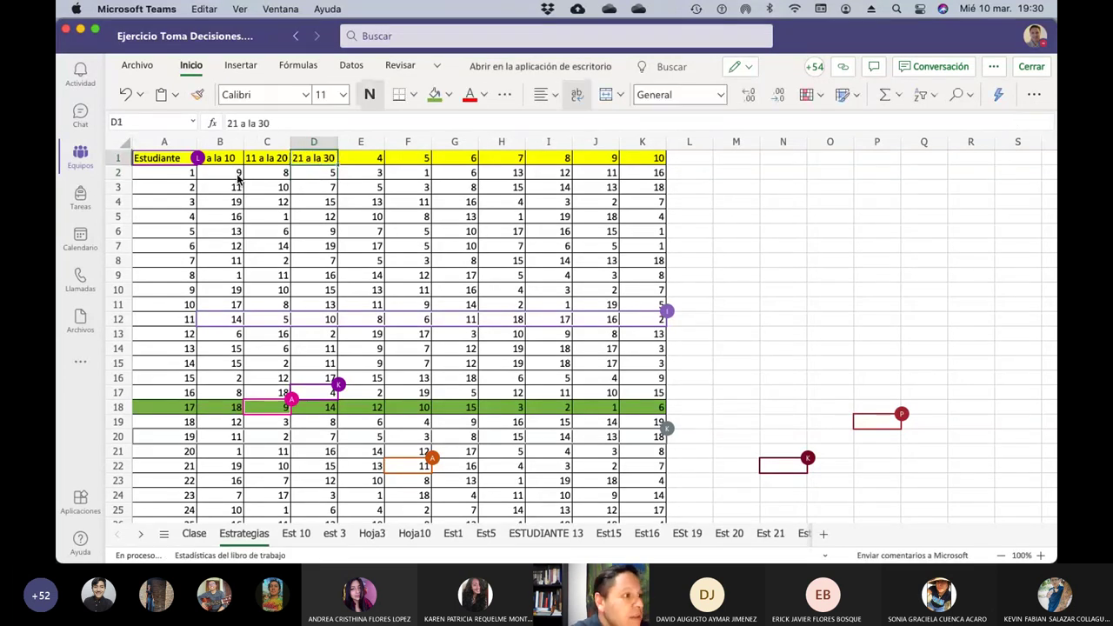
# Set the fourth strategy column's header, E1, to "31 a la 40"
pyautogui.press('Right')
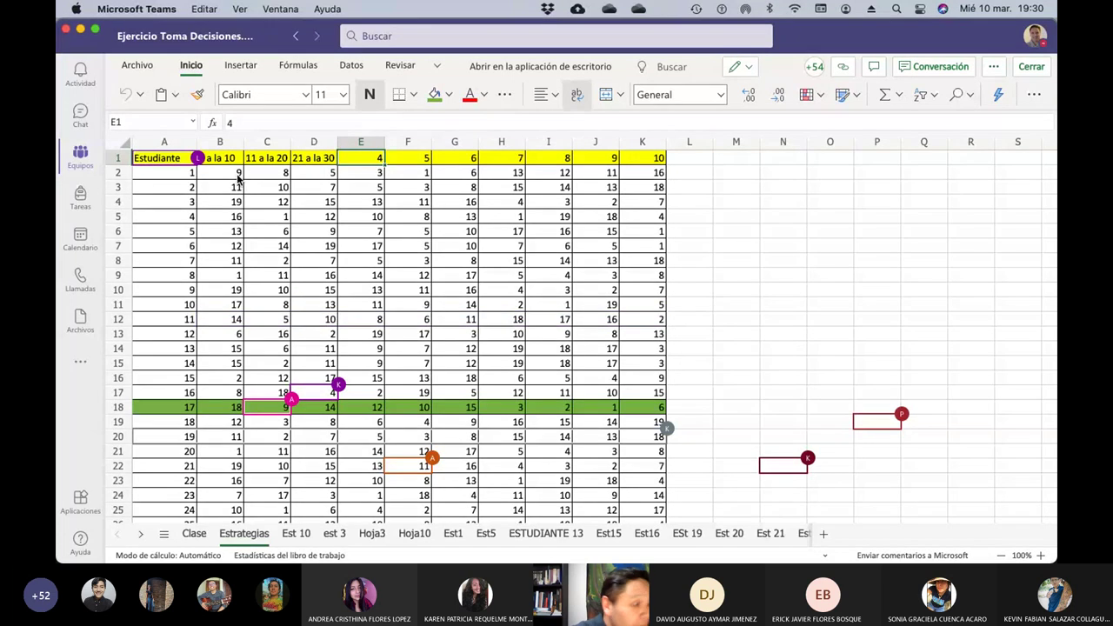
pyautogui.write('31 a la 40')
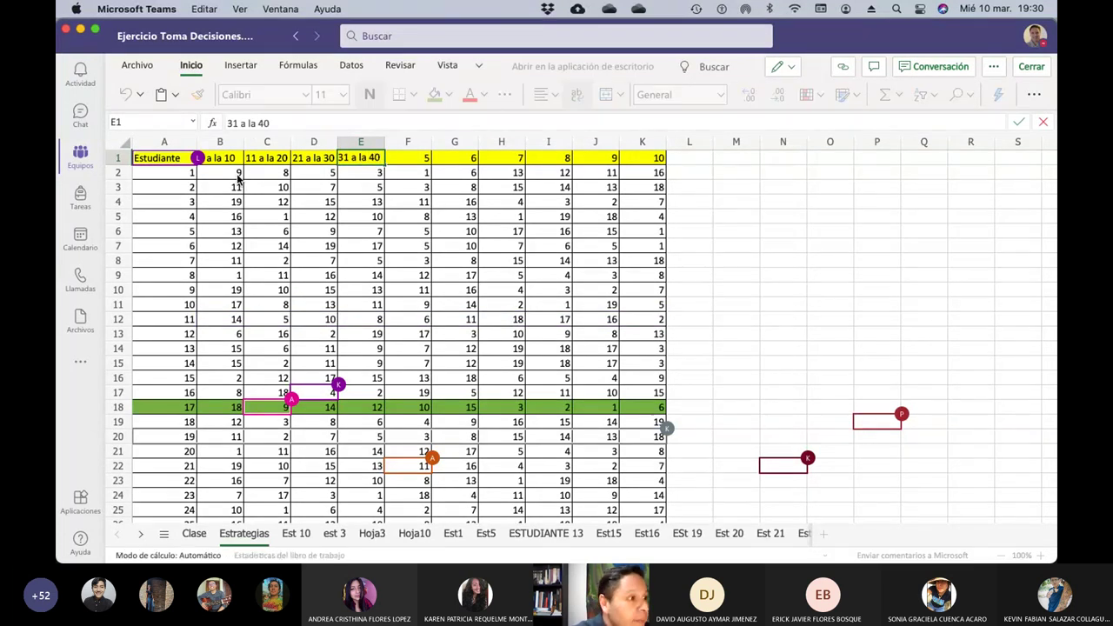
pyautogui.press('Return')
pyautogui.press('Up')
# Set the fifth strategy column's header, F1, to "41 a la 50"
pyautogui.press('Right')
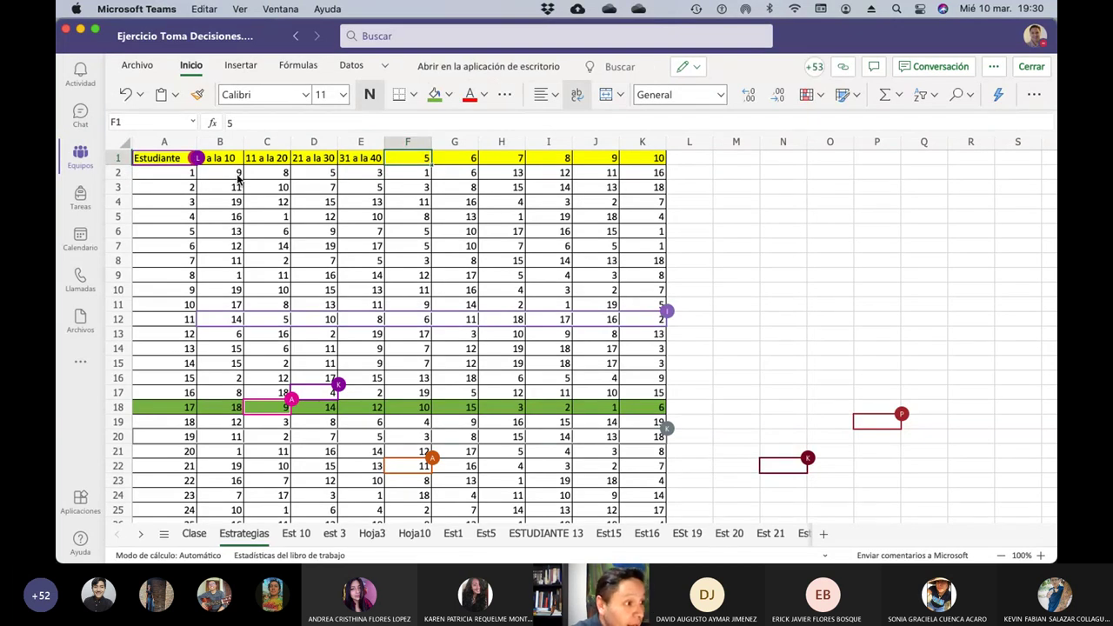
pyautogui.write('41 a la')
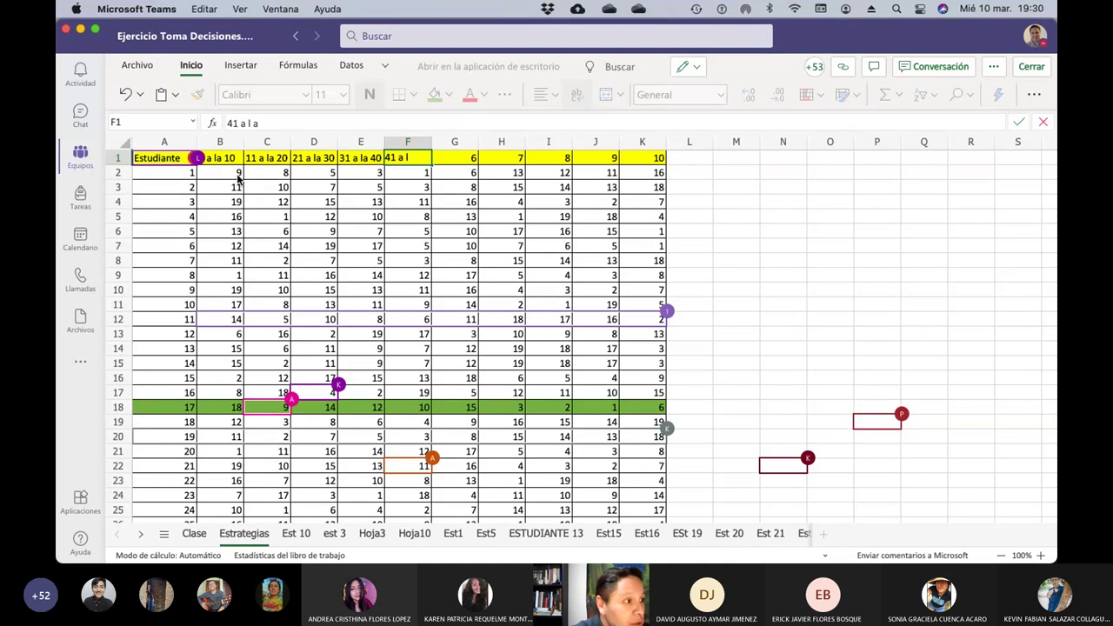
pyautogui.press('BackSpace')
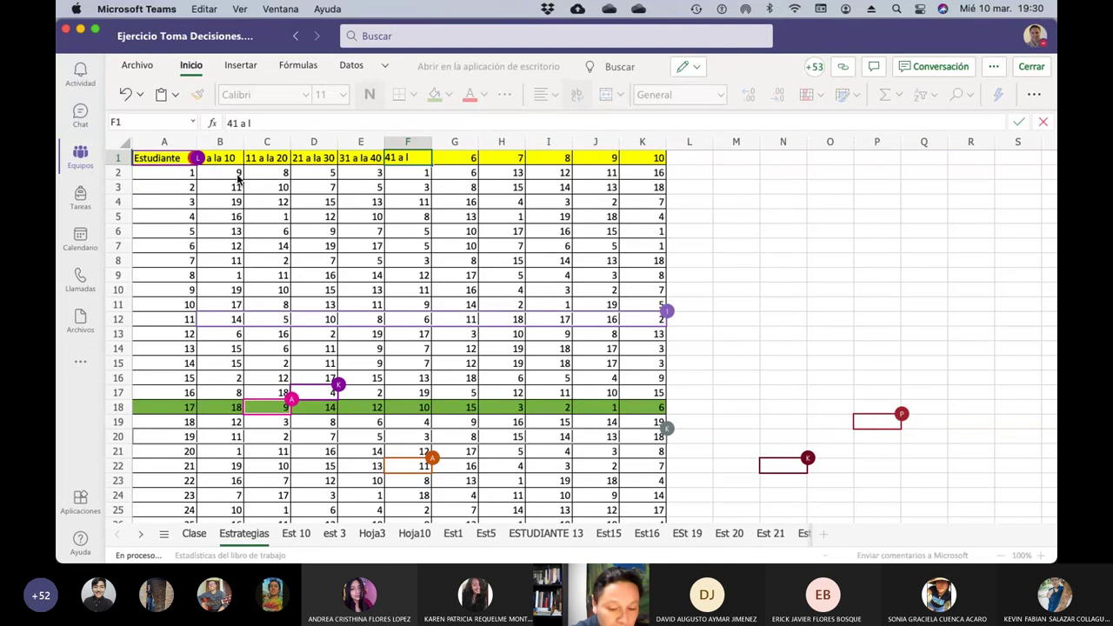
pyautogui.write('a 50')
pyautogui.press('Return')
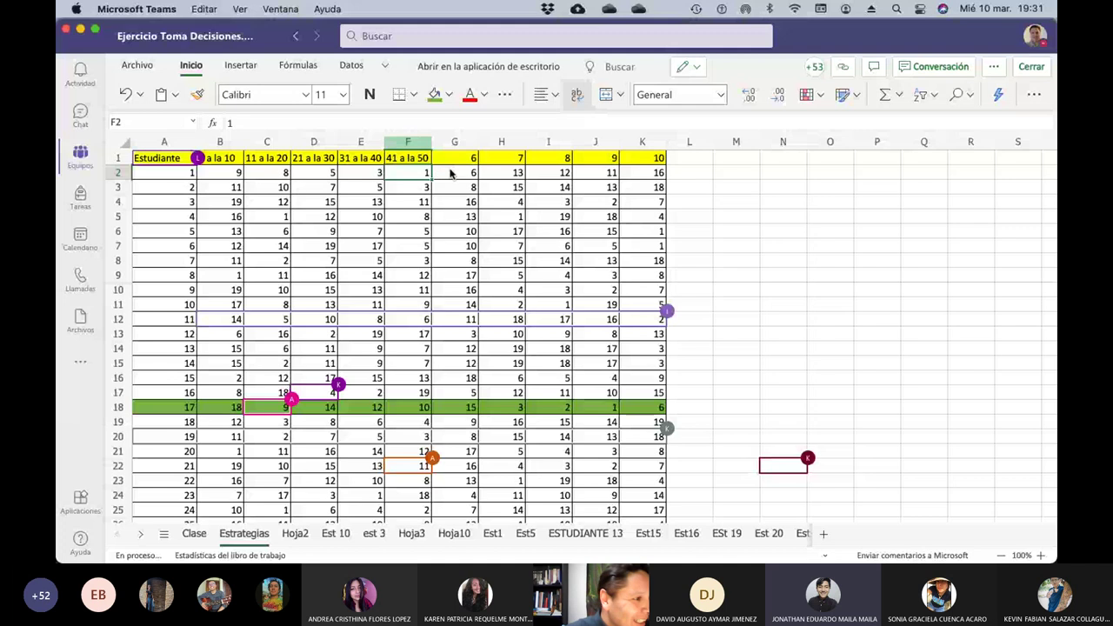
# Set the sixth strategy column's header, G1, to "51 a la 60"
pyautogui.click(455, 157)
pyautogui.write('51 a')
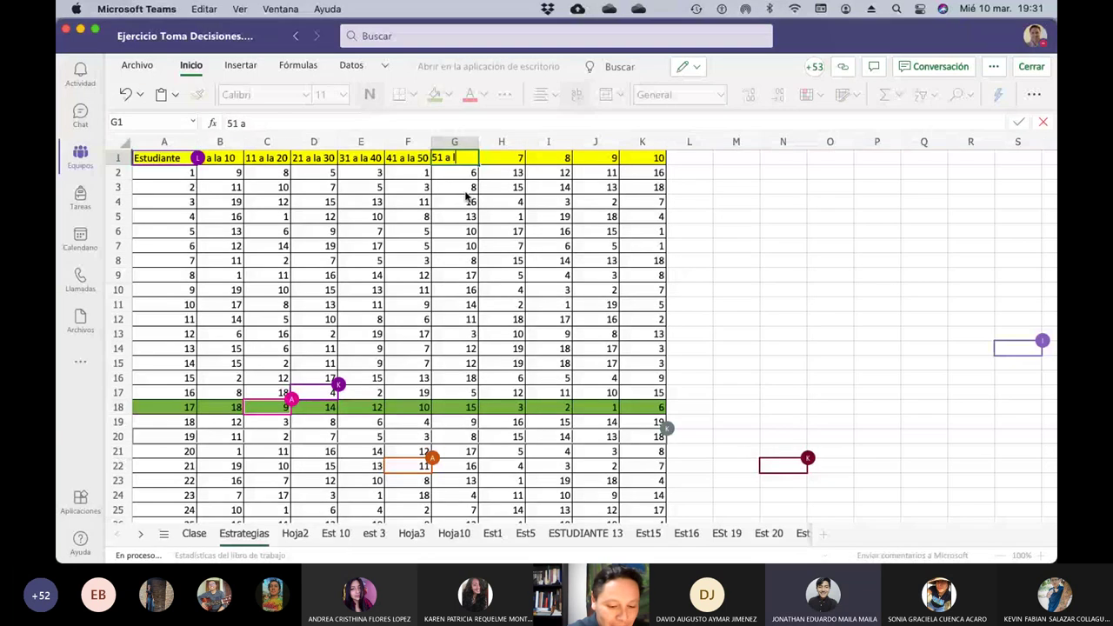
pyautogui.write(' la 60')
pyautogui.press('Return')
pyautogui.press('Up')
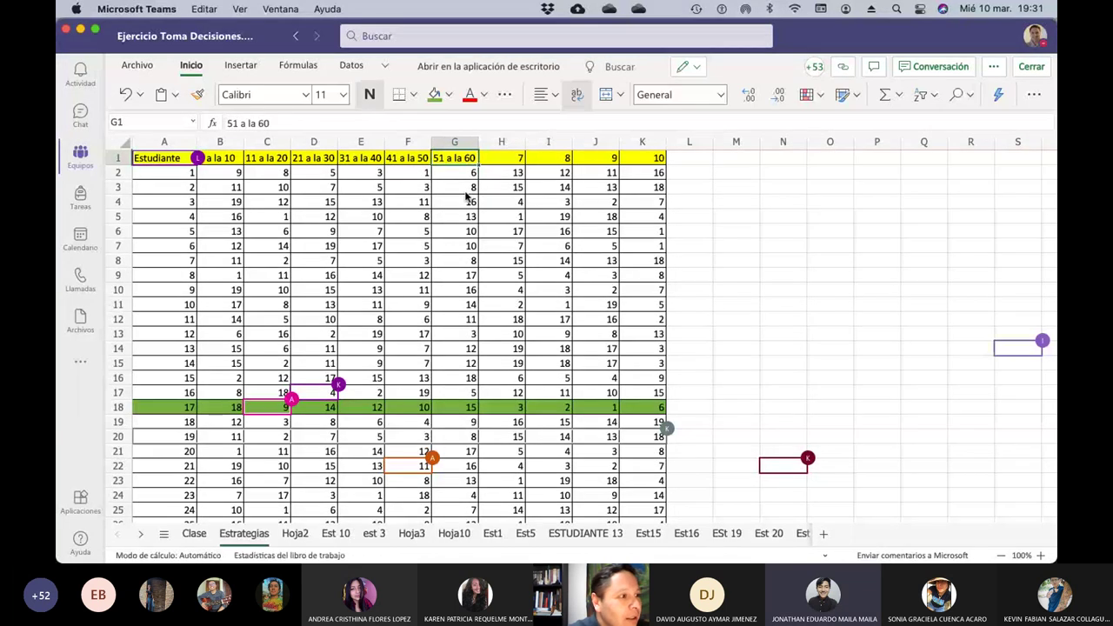
# Set the seventh strategy column's header, H1, to "61 a la 70"
pyautogui.press('Right')
pyautogui.write('61 a')
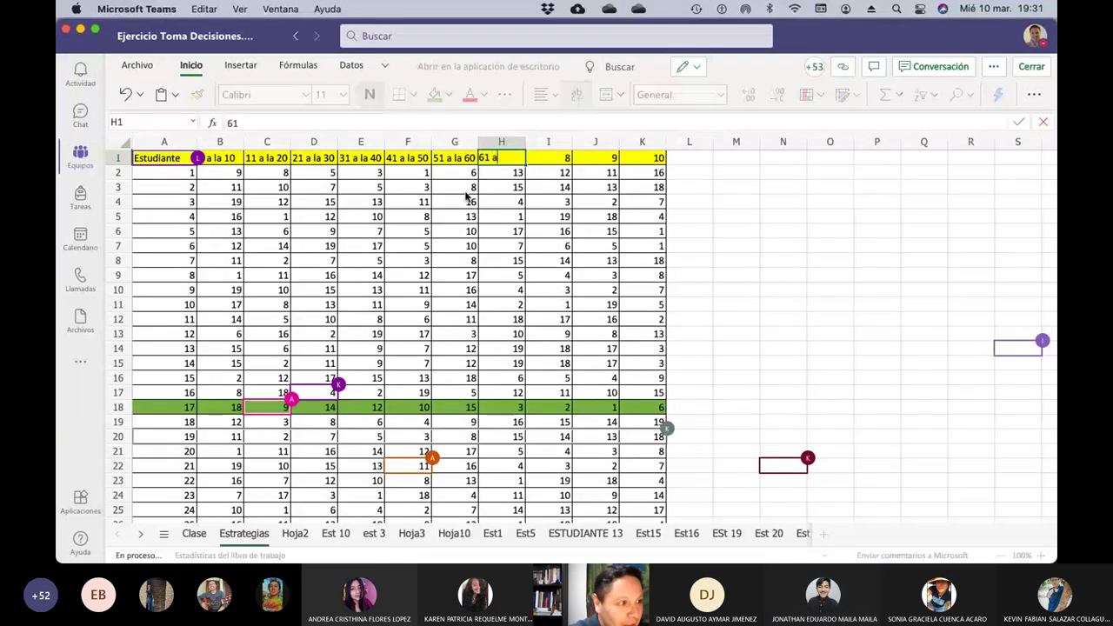
pyautogui.write(' la')
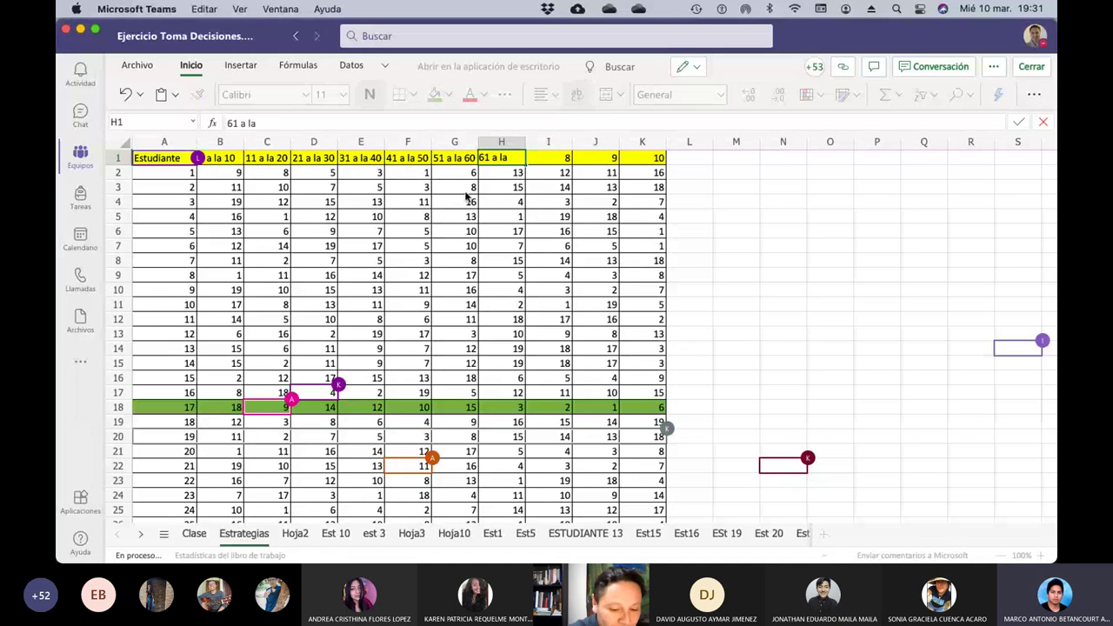
pyautogui.write(' 71')
pyautogui.hotkey('ctrl', 'Return')
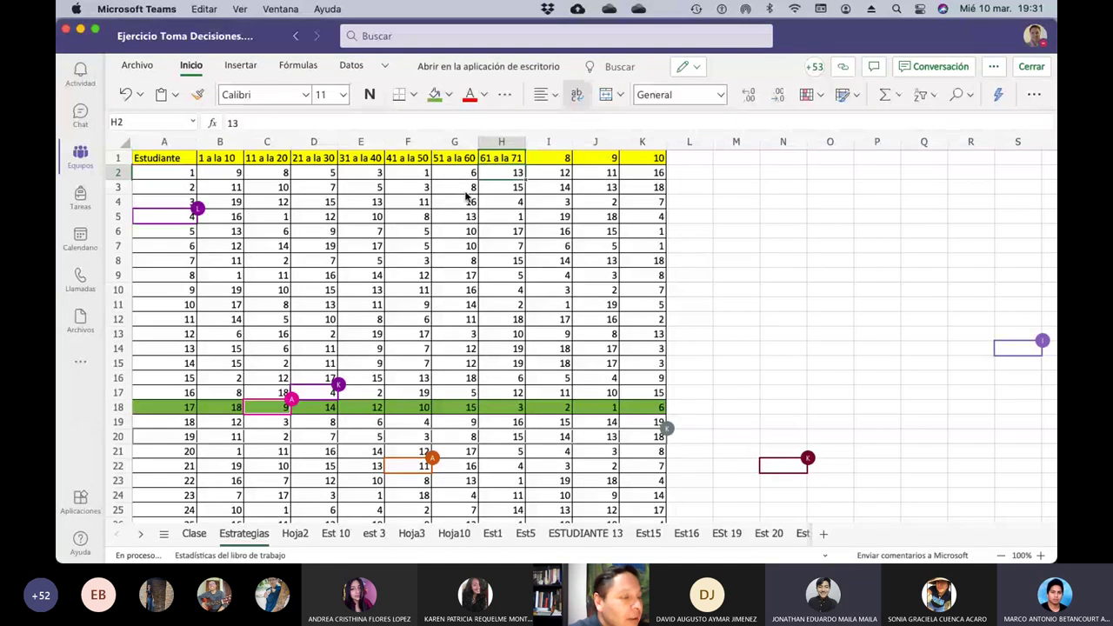
pyautogui.press('Tab')
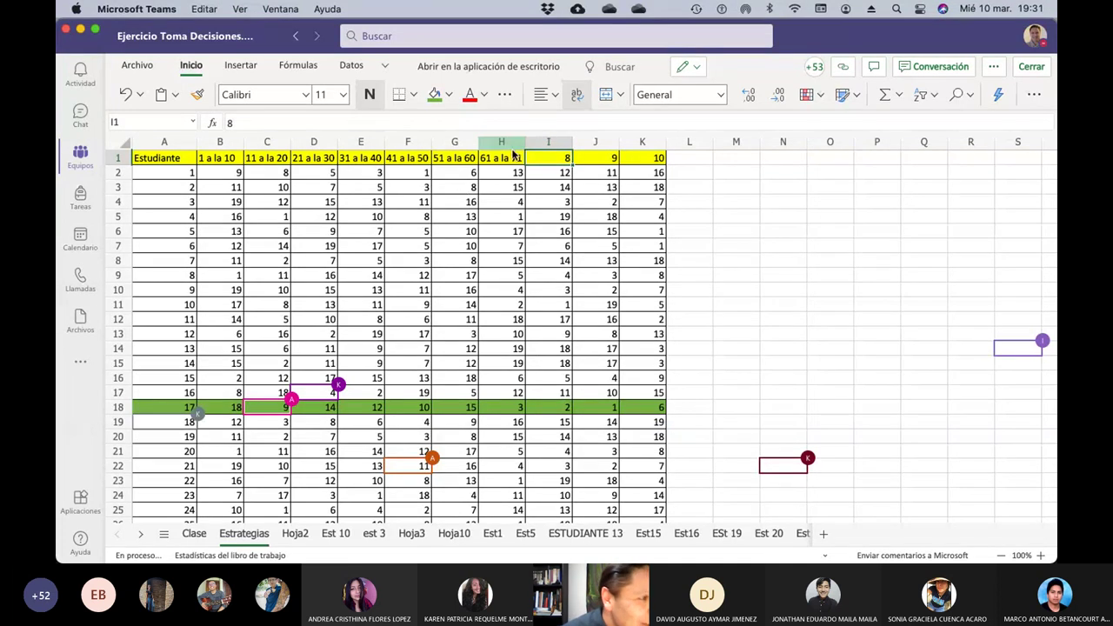
pyautogui.click(504, 160)
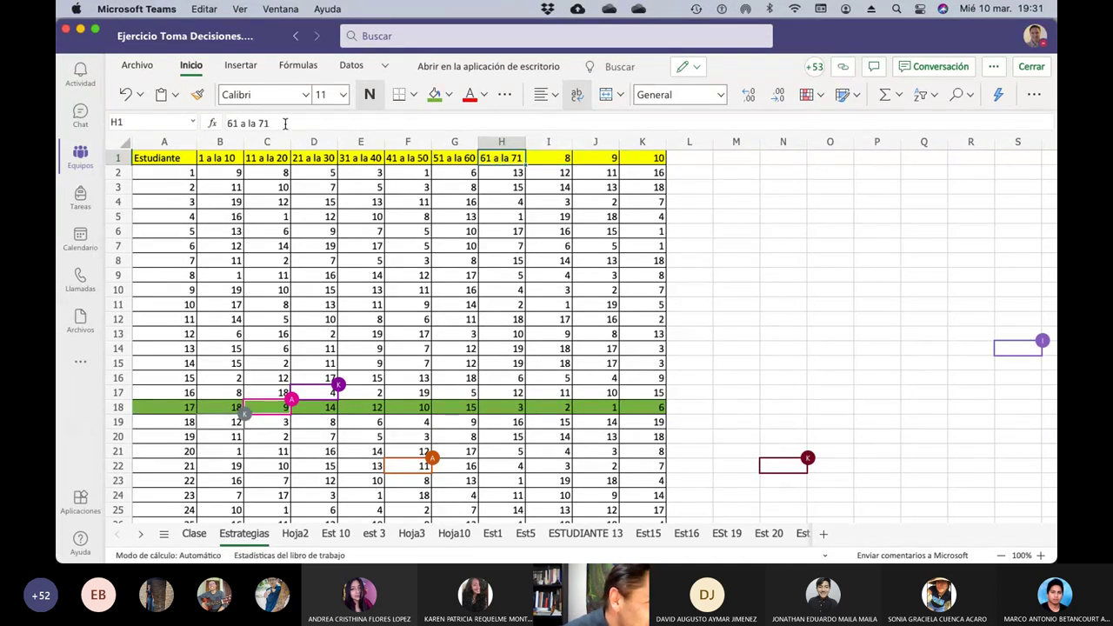
pyautogui.click(285, 124)
pyautogui.press('BackSpace')
pyautogui.write('0')
pyautogui.press('Return')
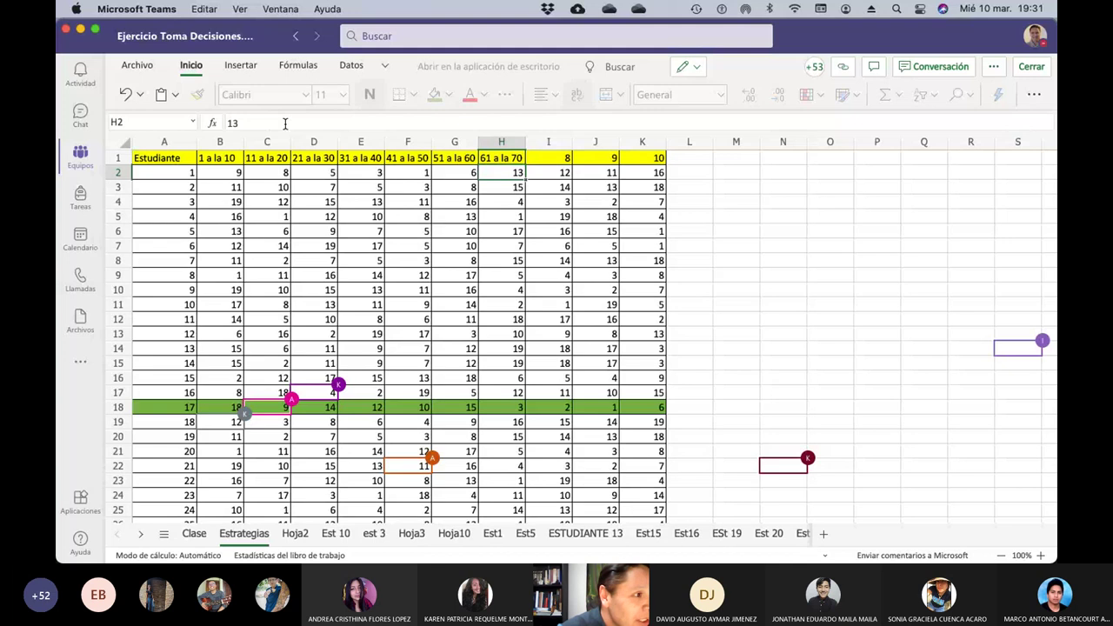
# Set the eighth strategy column's header, I1, to "71 a la 80"
pyautogui.press('Up')
pyautogui.press('Right')
pyautogui.write('71')
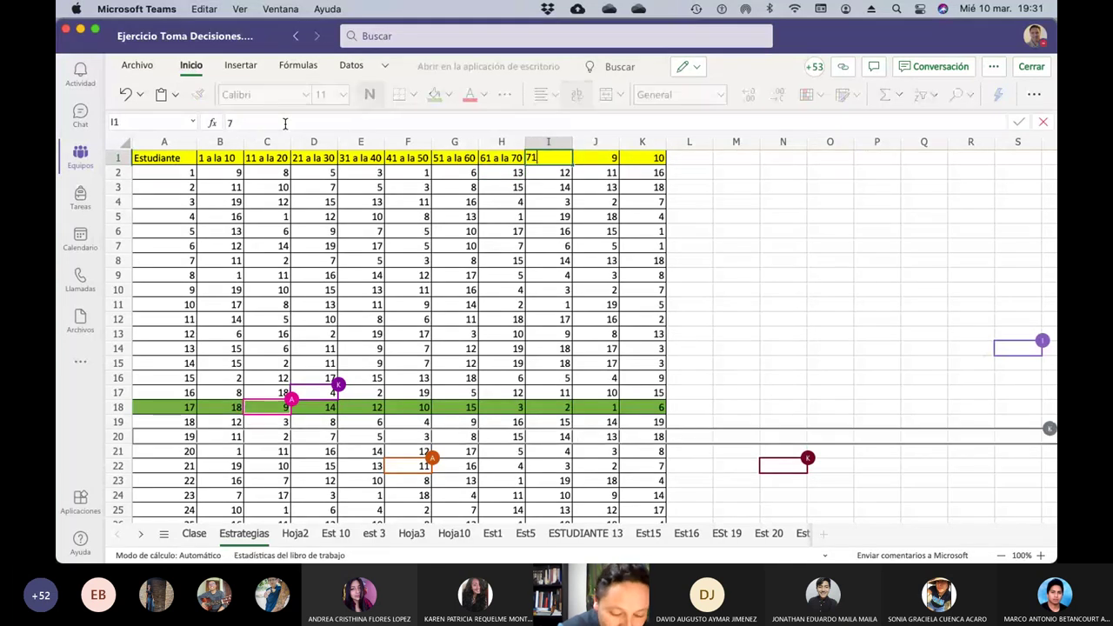
pyautogui.write(' a la 80')
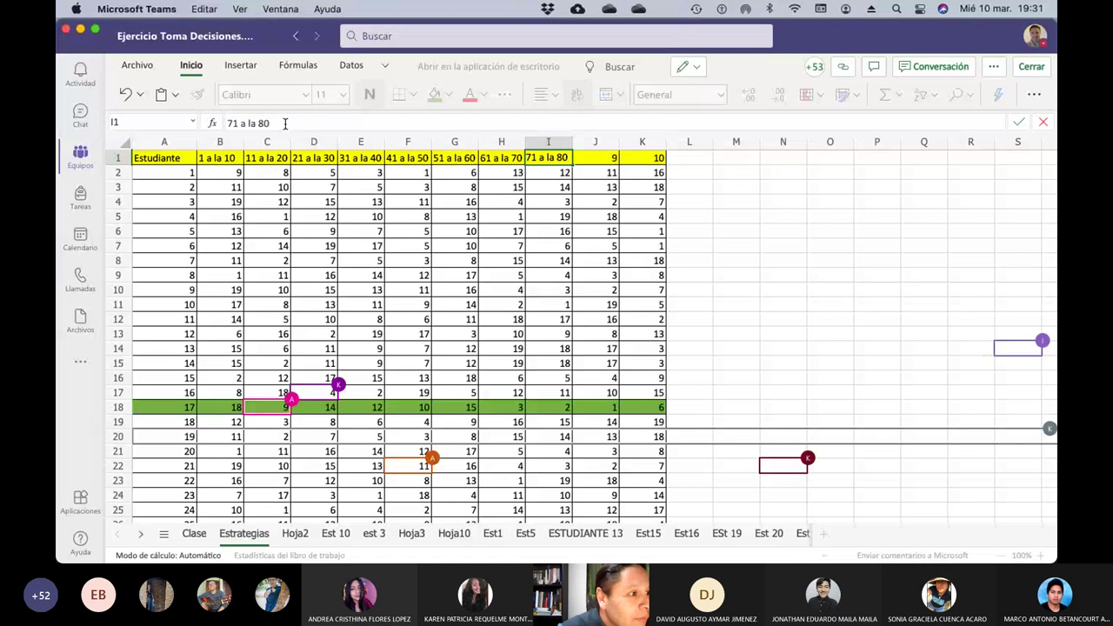
pyautogui.press('Return')
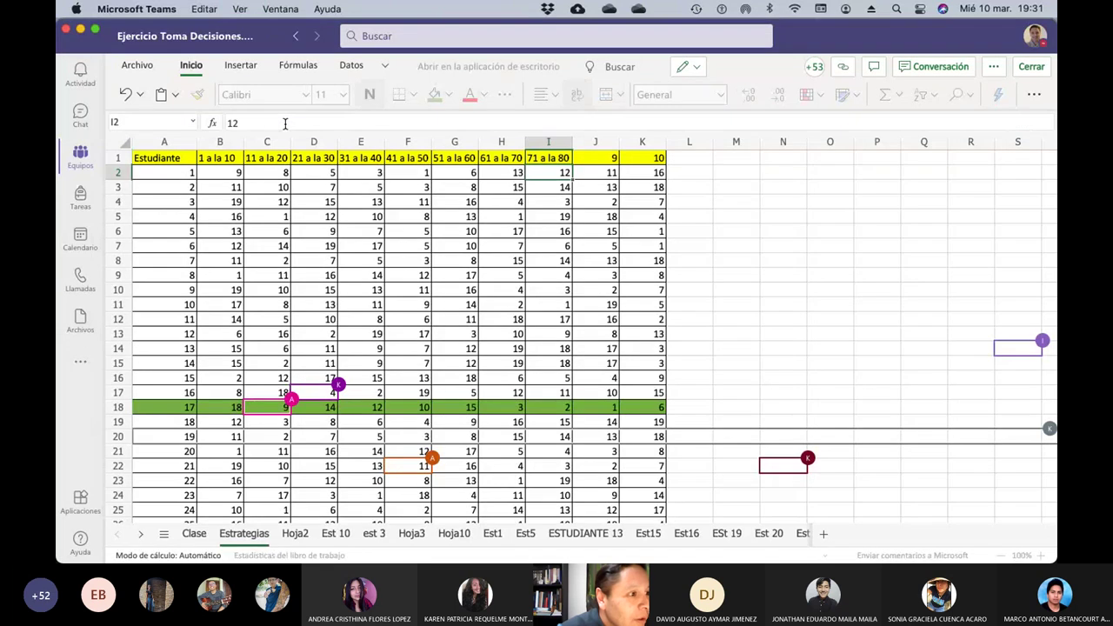
# Set the ninth strategy column's header, J1, to "81 a la 90"
pyautogui.press('Up')
pyautogui.press('Right')
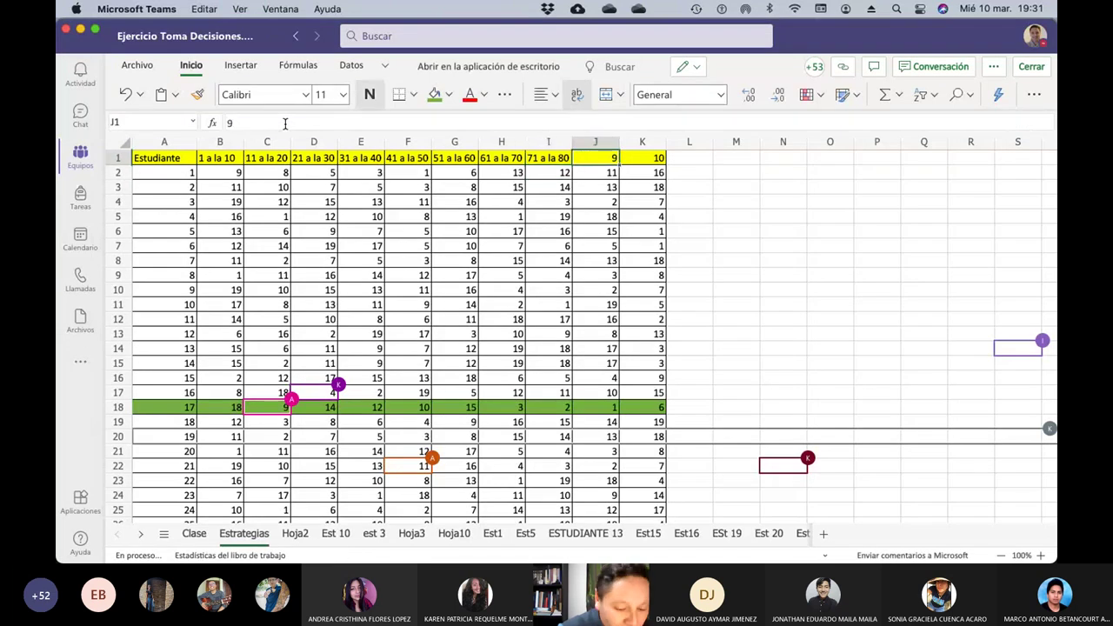
pyautogui.write('81 a la 90')
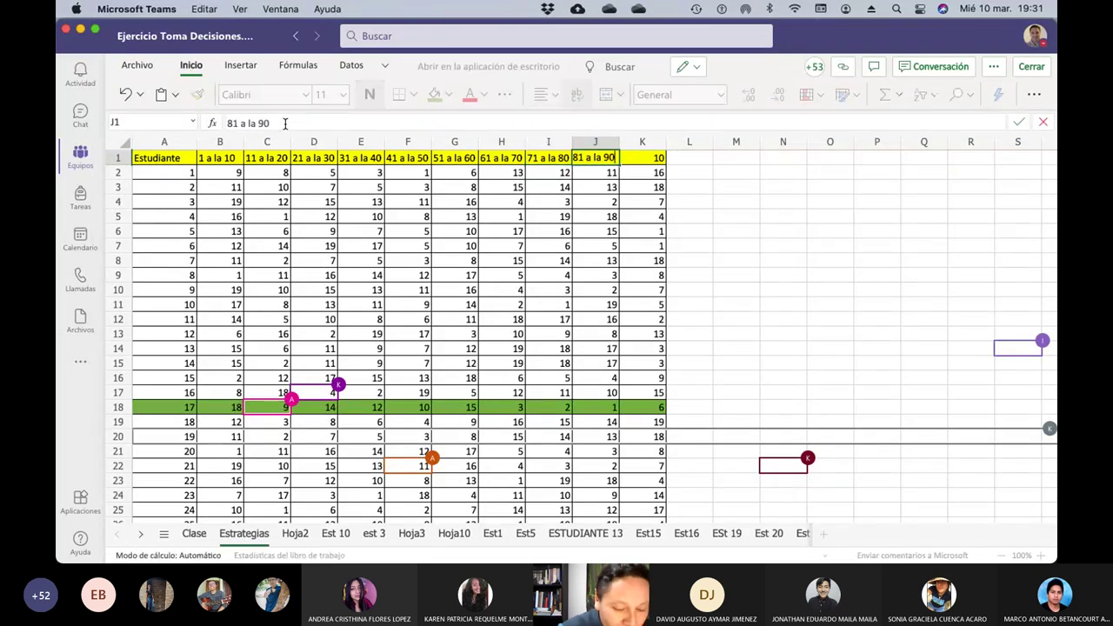
pyautogui.press('Return')
# Set the tenth strategy column's header, K1, to "91 a la 100" and widen column K slightly
pyautogui.press('Up')
pyautogui.press('Right')
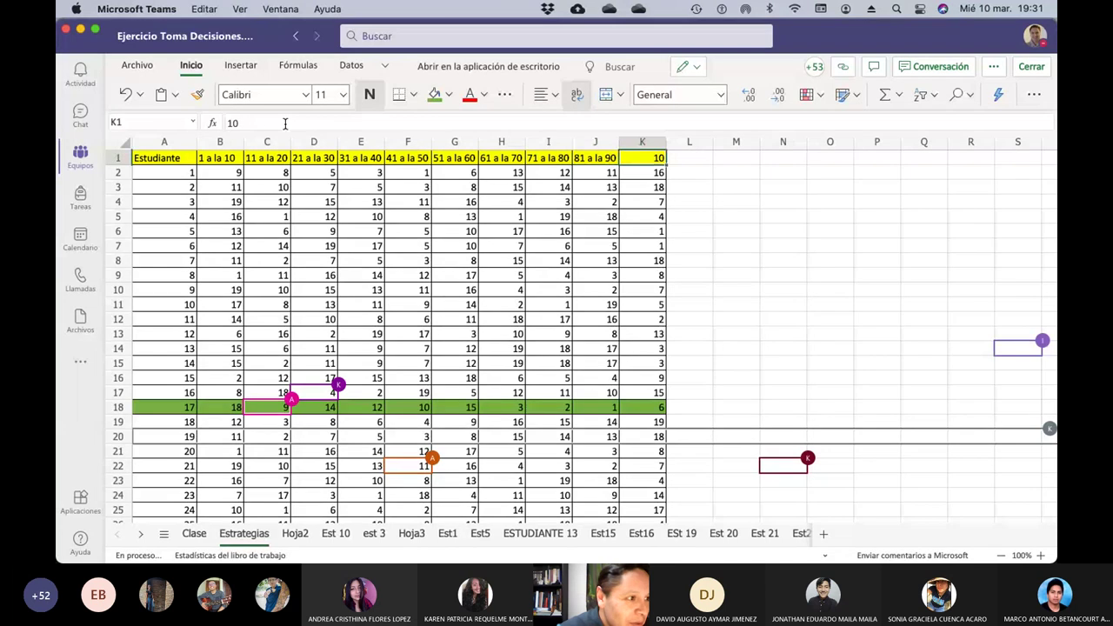
pyautogui.write('91 a la')
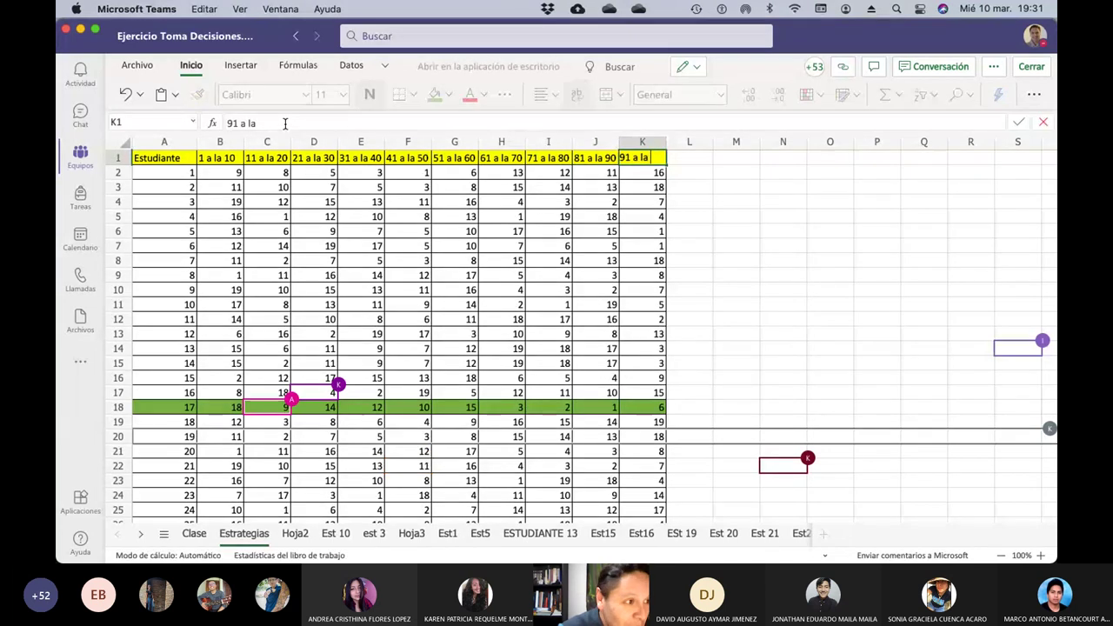
pyautogui.write(' 100')
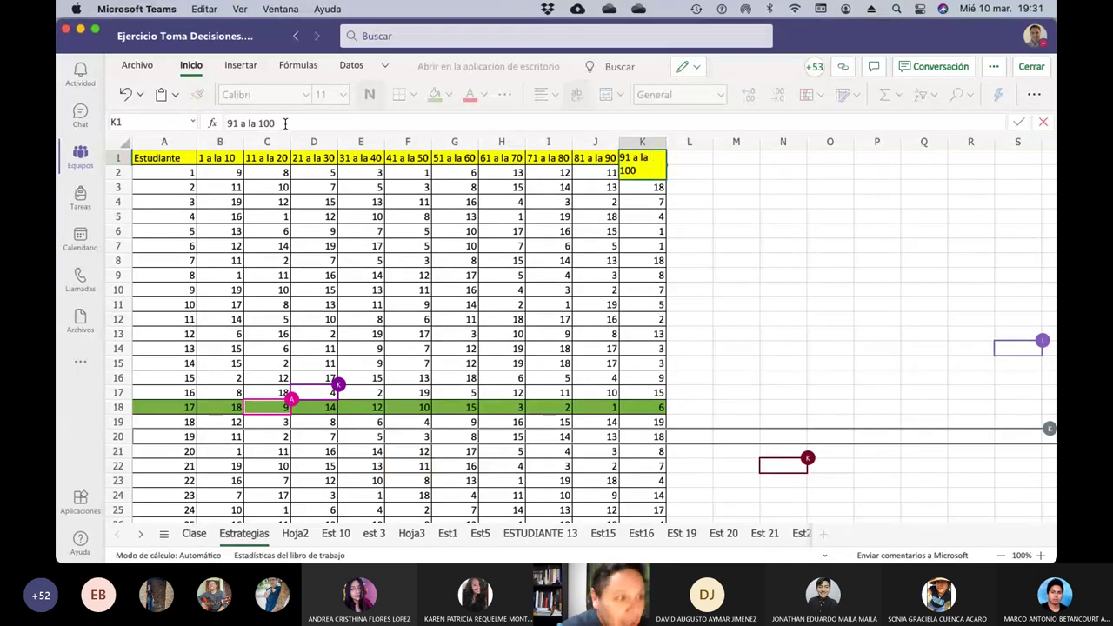
pyautogui.press('Return')
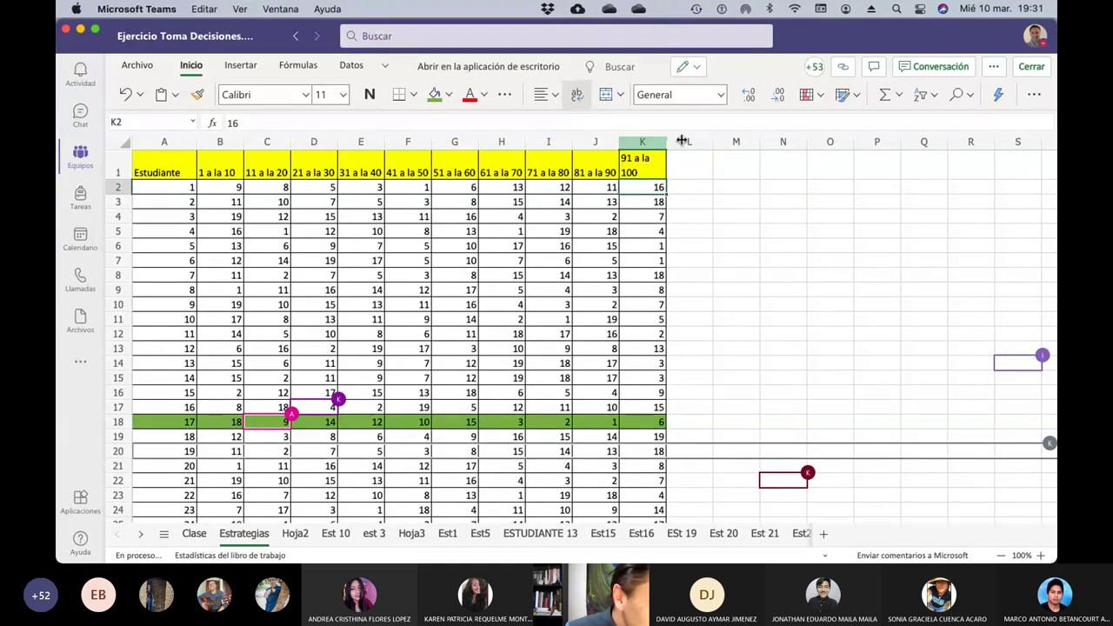
pyautogui.moveTo(682, 140); pyautogui.dragTo(686, 142)
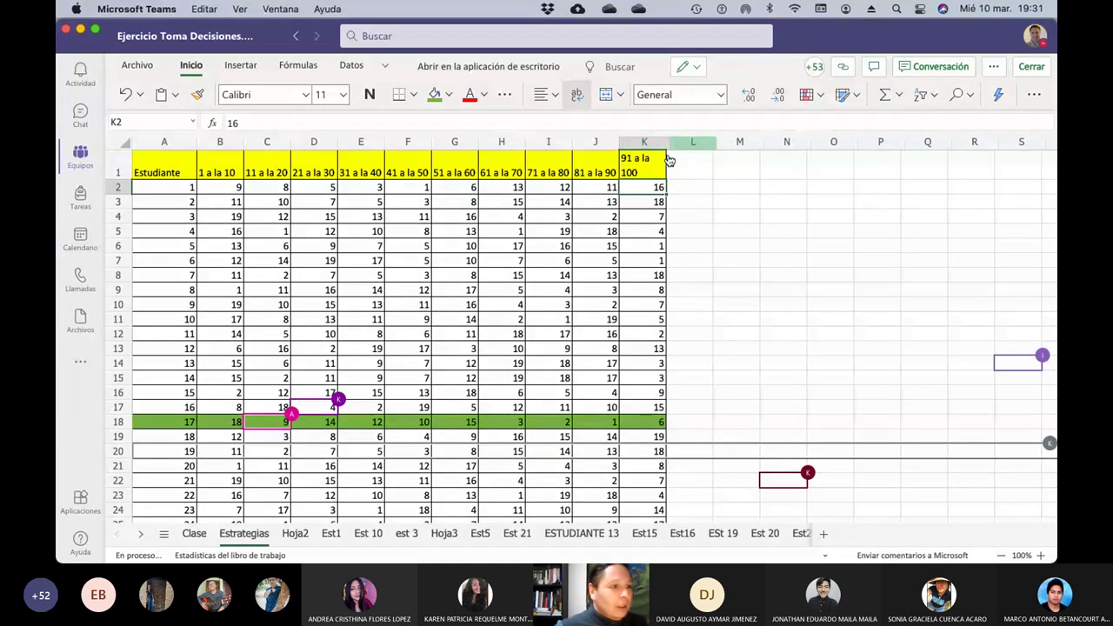
pyautogui.moveTo(664, 141); pyautogui.dragTo(667, 141)
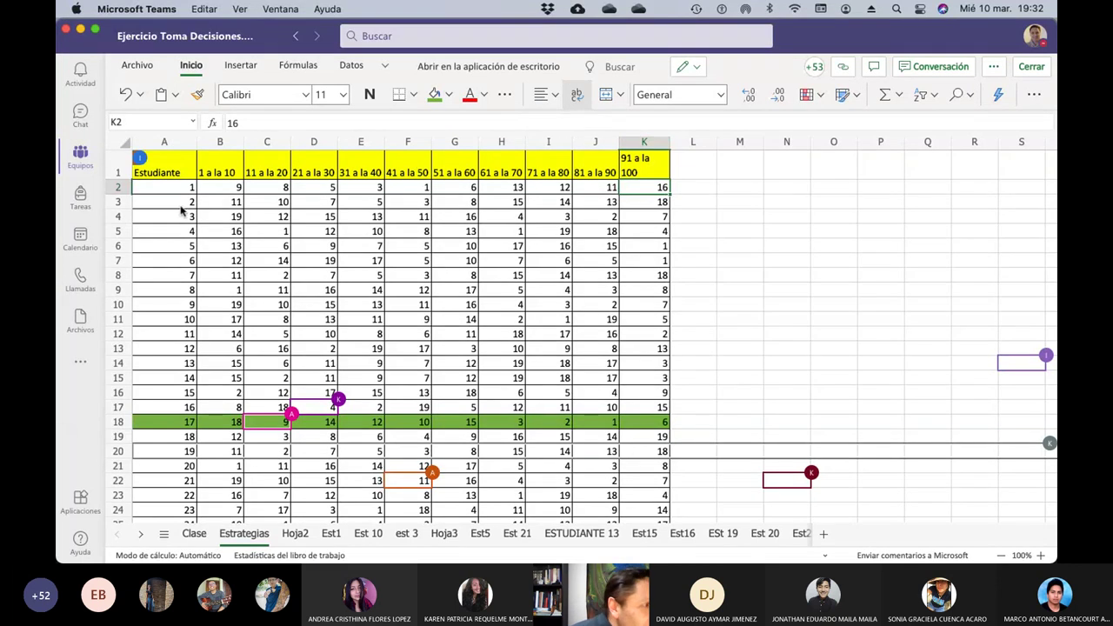
pyautogui.click(182, 207)
pyautogui.click(214, 205)
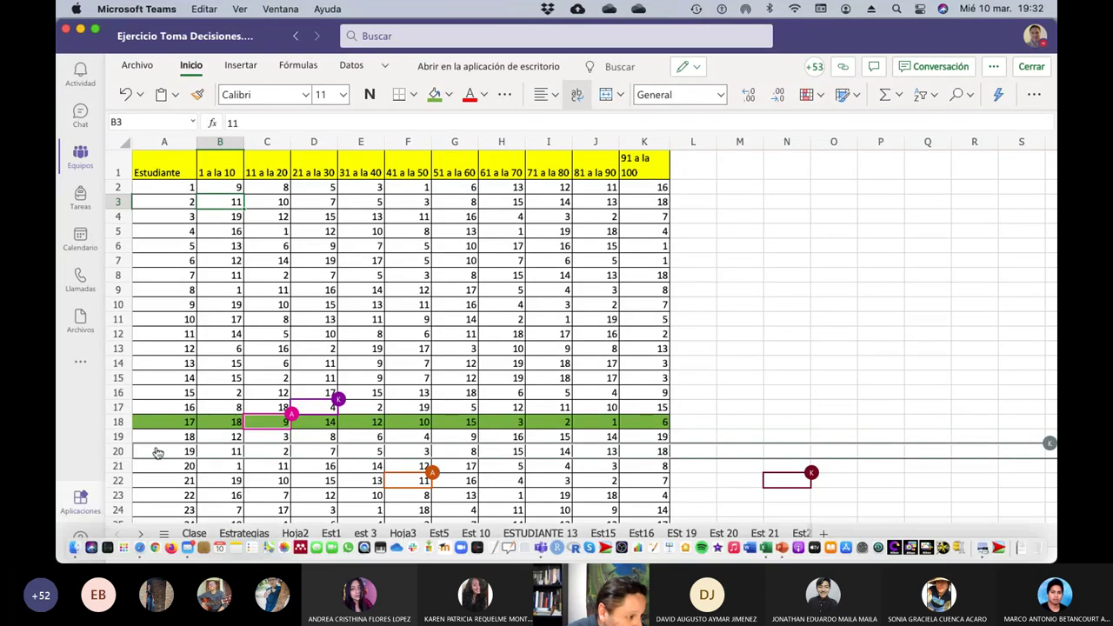
# On the Clase sheet, clear all agents' values for strategies S1 to S50 in the range D3:BA102
pyautogui.click(194, 534)
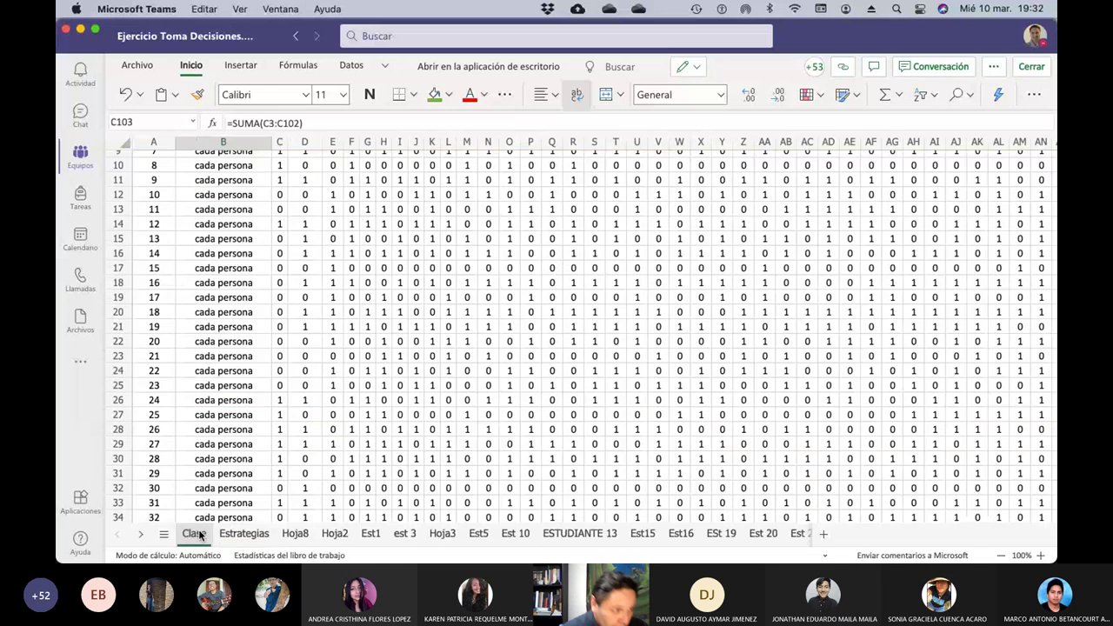
pyautogui.scroll(3, 308, 359)
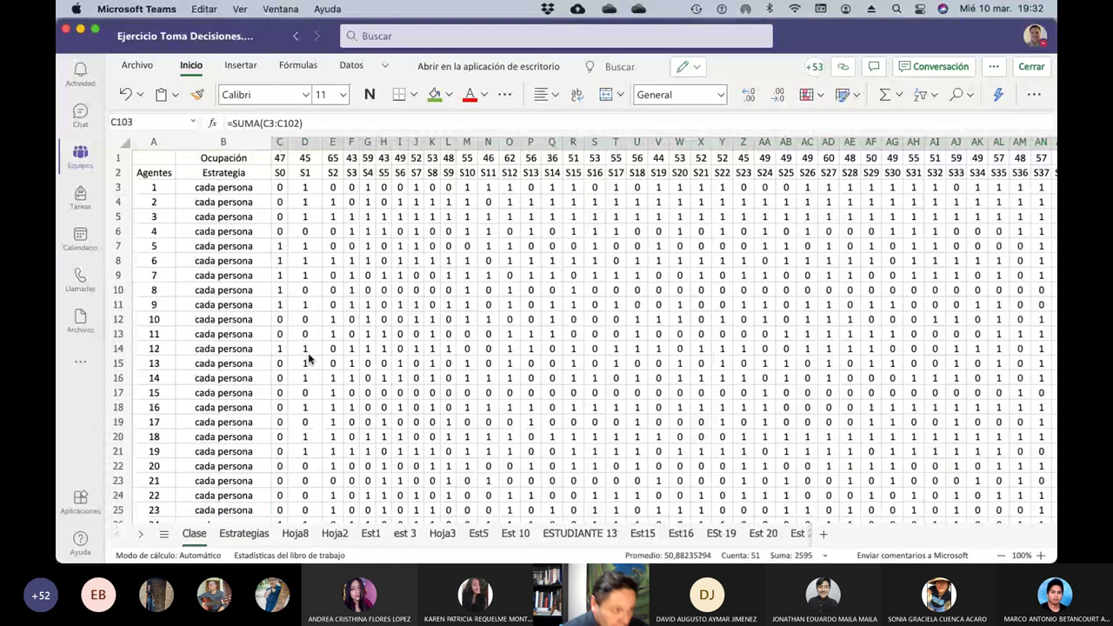
pyautogui.click(309, 191)
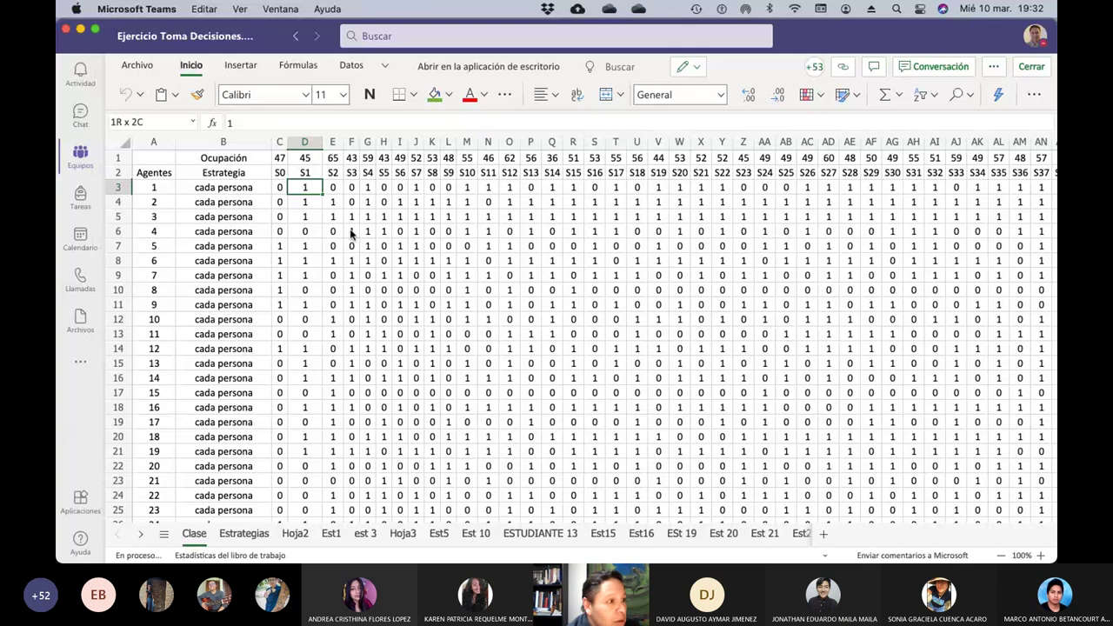
pyautogui.hotkey('shift', 'Right')
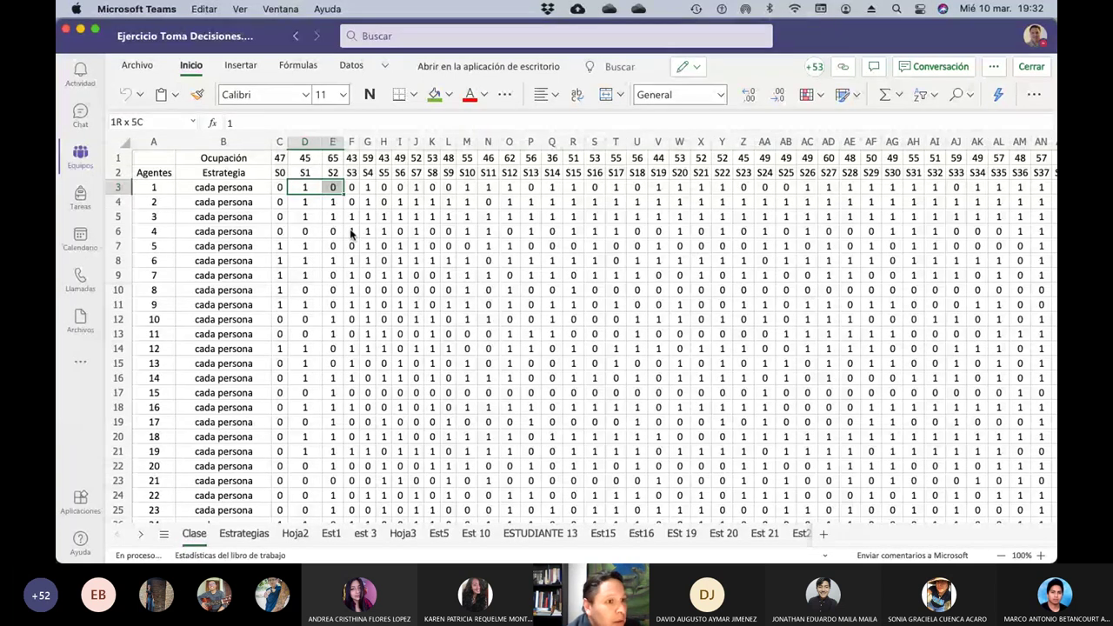
pyautogui.press('super+shift+Right')
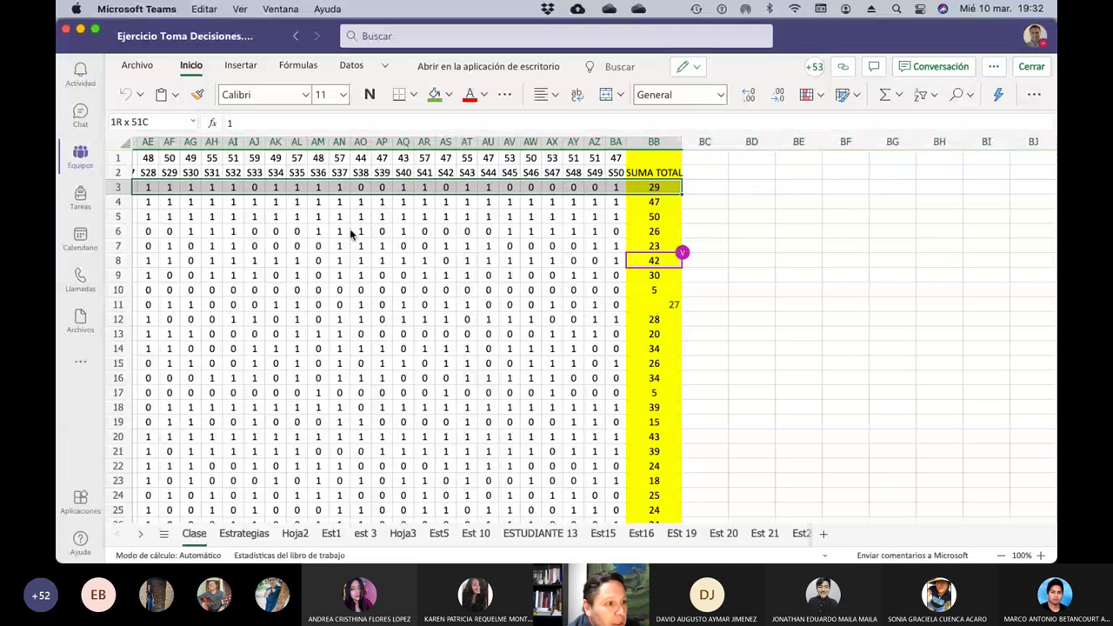
pyautogui.hotkey('shift', 'Left')
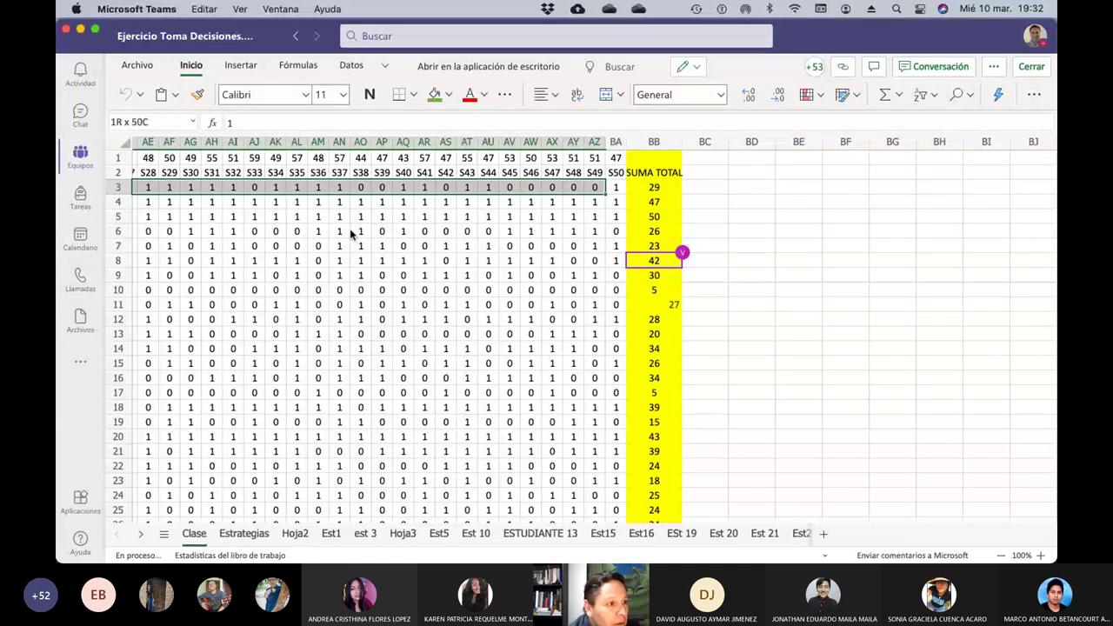
pyautogui.hotkey('shift', 'Down')
pyautogui.hotkey('shift', 'Down')
pyautogui.hotkey('shift', 'Down')
pyautogui.hotkey('shift', 'Down')
pyautogui.hotkey('shift', 'Down')
pyautogui.hotkey('shift', 'Down')
pyautogui.hotkey('shift', 'Down')
pyautogui.hotkey('shift', 'Down')
pyautogui.hotkey('shift', 'Down')
pyautogui.hotkey('shift', 'Down')
pyautogui.hotkey('shift', 'Down')
pyautogui.hotkey('shift', 'Down')
pyautogui.hotkey('shift', 'Down')
pyautogui.hotkey('shift', 'Down')
pyautogui.hotkey('shift', 'Down')
pyautogui.hotkey('shift', 'Down')
pyautogui.hotkey('shift', 'Down')
pyautogui.hotkey('shift', 'Down')
pyautogui.hotkey('shift', 'Down')
pyautogui.hotkey('shift', 'Down')
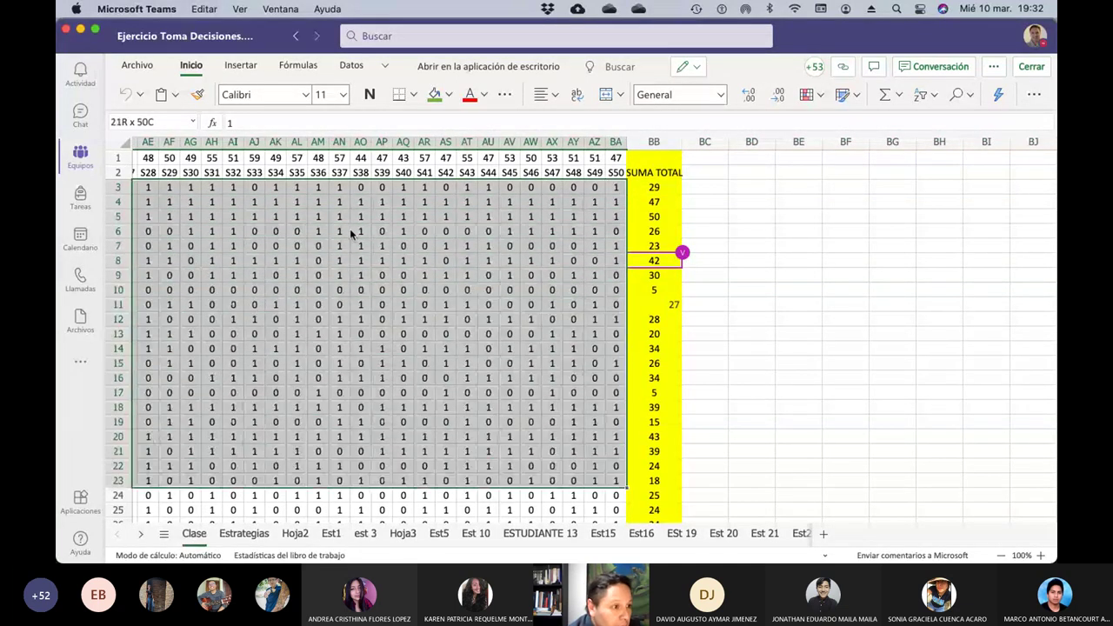
pyautogui.hotkey('shift', 'Down')
pyautogui.hotkey('shift', 'Down')
pyautogui.hotkey('shift', 'Down')
pyautogui.hotkey('shift', 'Down')
pyautogui.hotkey('shift', 'Down')
pyautogui.hotkey('shift', 'Down')
pyautogui.hotkey('shift', 'Down')
pyautogui.hotkey('shift', 'Down')
pyautogui.hotkey('shift', 'Down')
pyautogui.hotkey('shift', 'Down')
pyautogui.hotkey('shift', 'Down')
pyautogui.hotkey('shift', 'Down')
pyautogui.hotkey('shift', 'Down')
pyautogui.hotkey('shift', 'Down')
pyautogui.hotkey('shift', 'Down')
pyautogui.hotkey('shift', 'Down')
pyautogui.hotkey('shift', 'Down')
pyautogui.hotkey('shift', 'Down')
pyautogui.hotkey('shift', 'Down')
pyautogui.hotkey('shift', 'Down')
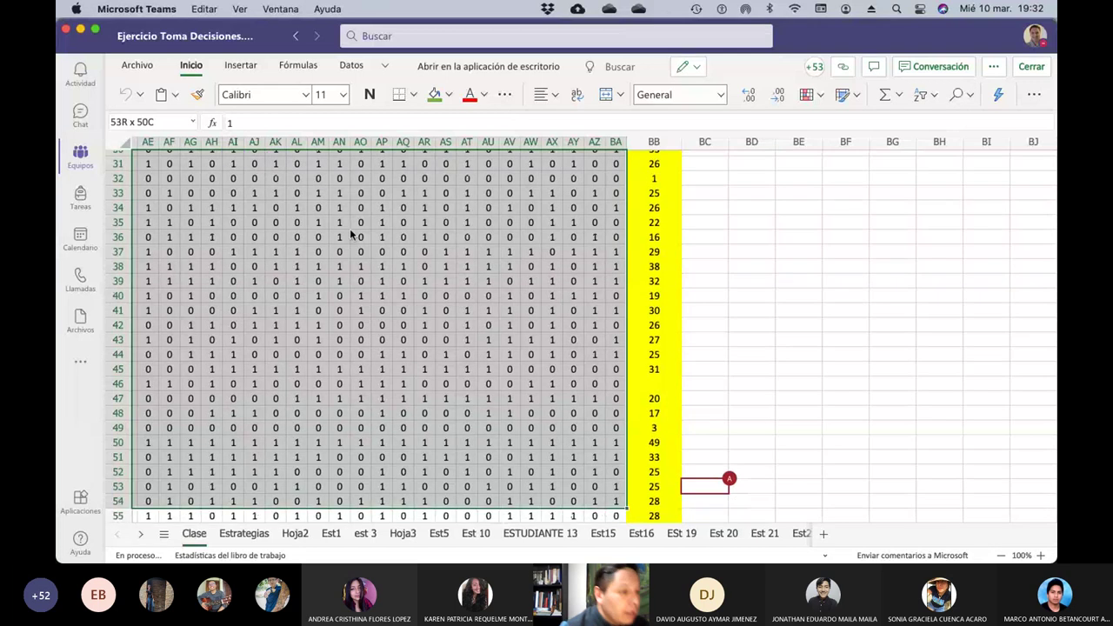
pyautogui.hotkey('shift', 'Down')
pyautogui.hotkey('shift', 'Down')
pyautogui.hotkey('shift', 'Down')
pyautogui.hotkey('shift', 'Down')
pyautogui.hotkey('shift', 'Down')
pyautogui.hotkey('shift', 'Down')
pyautogui.hotkey('shift', 'Down')
pyautogui.hotkey('shift', 'Down')
pyautogui.hotkey('shift', 'Down')
pyautogui.hotkey('shift', 'Down')
pyautogui.hotkey('shift', 'Down')
pyautogui.hotkey('shift', 'Down')
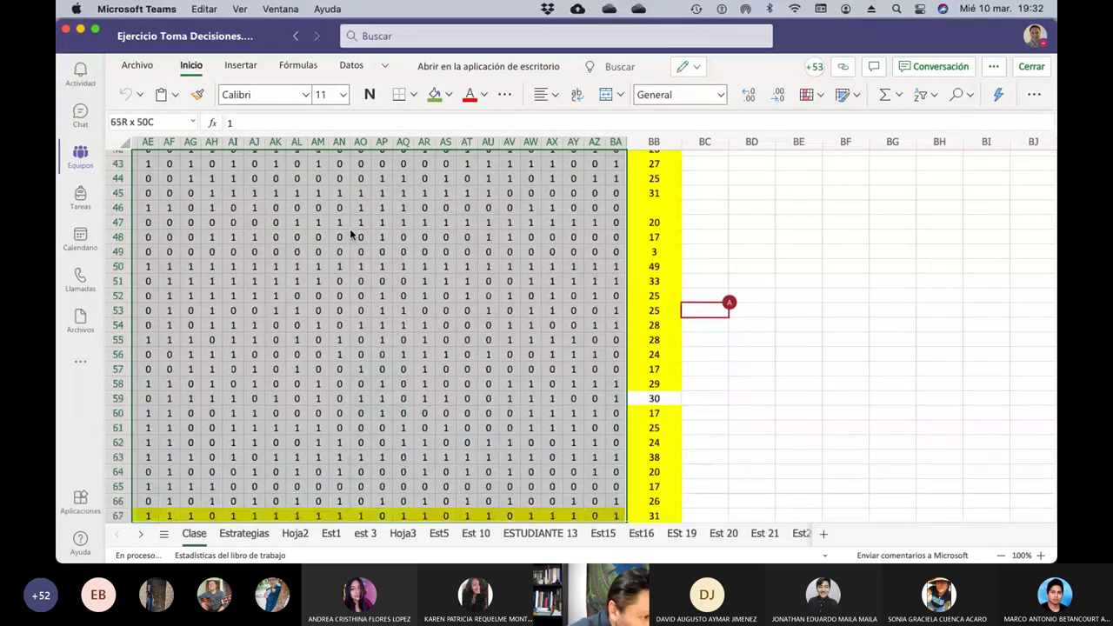
pyautogui.hotkey('shift', 'Down')
pyautogui.hotkey('shift', 'Down')
pyautogui.hotkey('shift', 'Down')
pyautogui.hotkey('shift', 'Down')
pyautogui.hotkey('shift', 'Down')
pyautogui.hotkey('shift', 'Down')
pyautogui.hotkey('shift', 'Down')
pyautogui.hotkey('shift', 'Down')
pyautogui.hotkey('shift', 'Down')
pyautogui.hotkey('shift', 'Down')
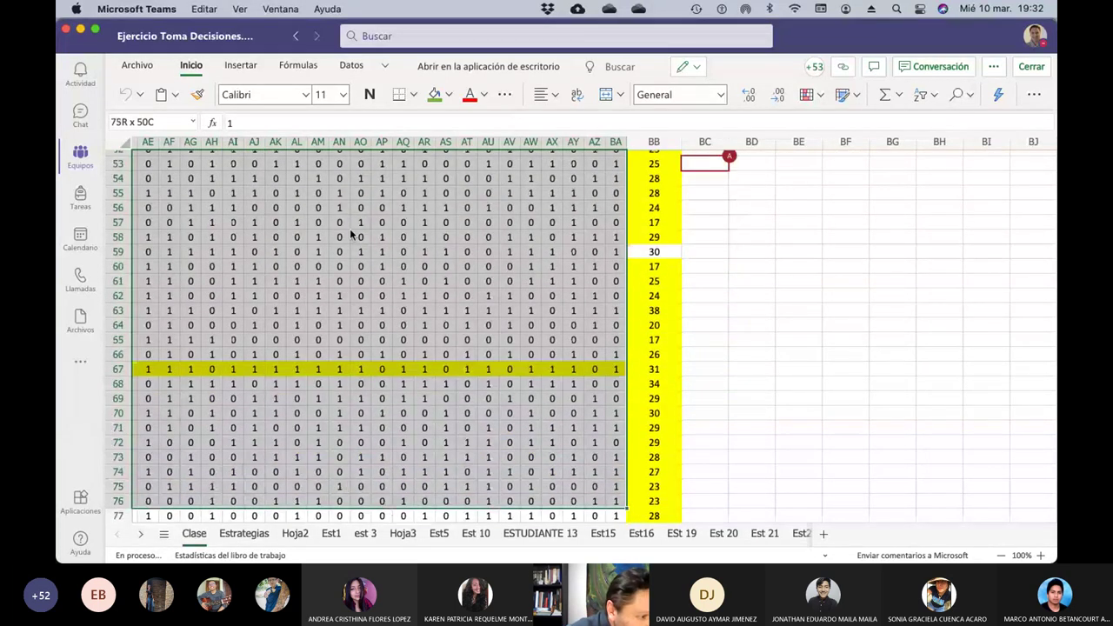
pyautogui.hotkey('shift', 'Down')
pyautogui.hotkey('shift', 'Down')
pyautogui.hotkey('shift', 'Down')
pyautogui.hotkey('shift', 'Down')
pyautogui.hotkey('shift', 'Down')
pyautogui.hotkey('shift', 'Down')
pyautogui.hotkey('shift', 'Down')
pyautogui.hotkey('shift', 'Down')
pyautogui.hotkey('shift', 'Down')
pyautogui.hotkey('shift', 'Down')
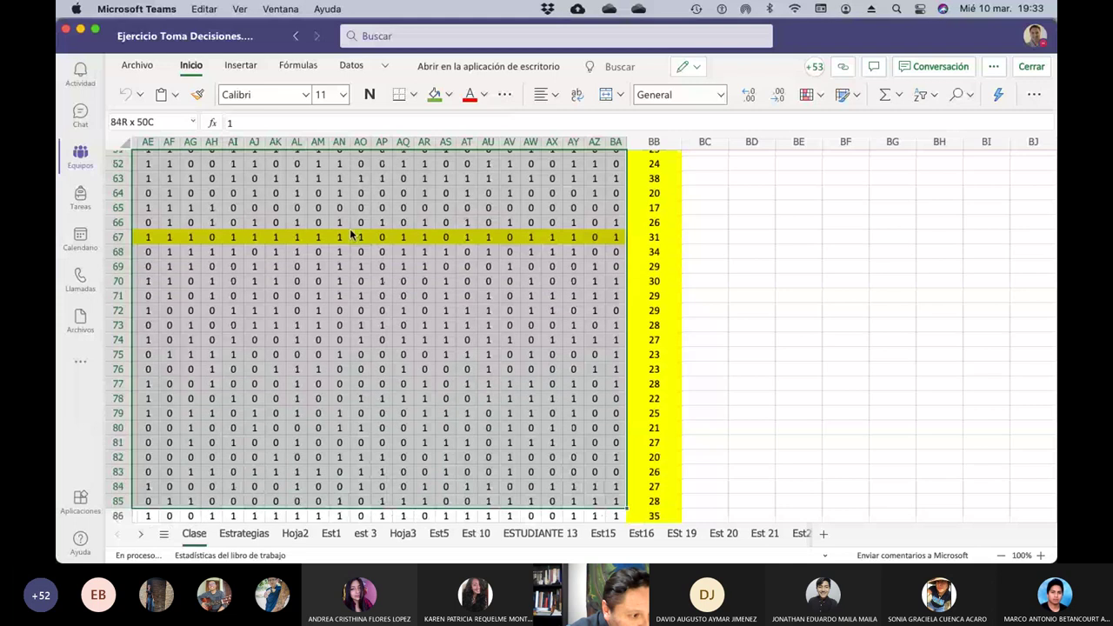
pyautogui.hotkey('shift', 'Down')
pyautogui.hotkey('shift', 'Down')
pyautogui.hotkey('shift', 'Down')
pyautogui.hotkey('shift', 'Down')
pyautogui.hotkey('shift', 'Down')
pyautogui.hotkey('shift', 'Down')
pyautogui.hotkey('shift', 'Down')
pyautogui.hotkey('shift', 'Down')
pyautogui.hotkey('shift', 'Down')
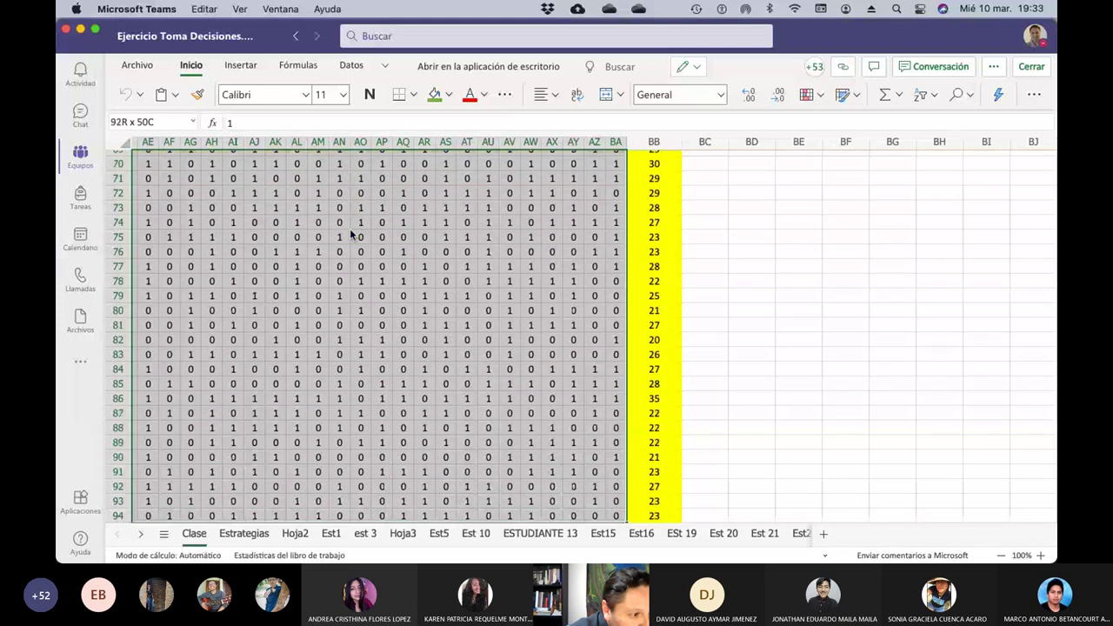
pyautogui.hotkey('shift', 'Down')
pyautogui.hotkey('shift', 'Down')
pyautogui.hotkey('shift', 'Down')
pyautogui.hotkey('shift', 'Down')
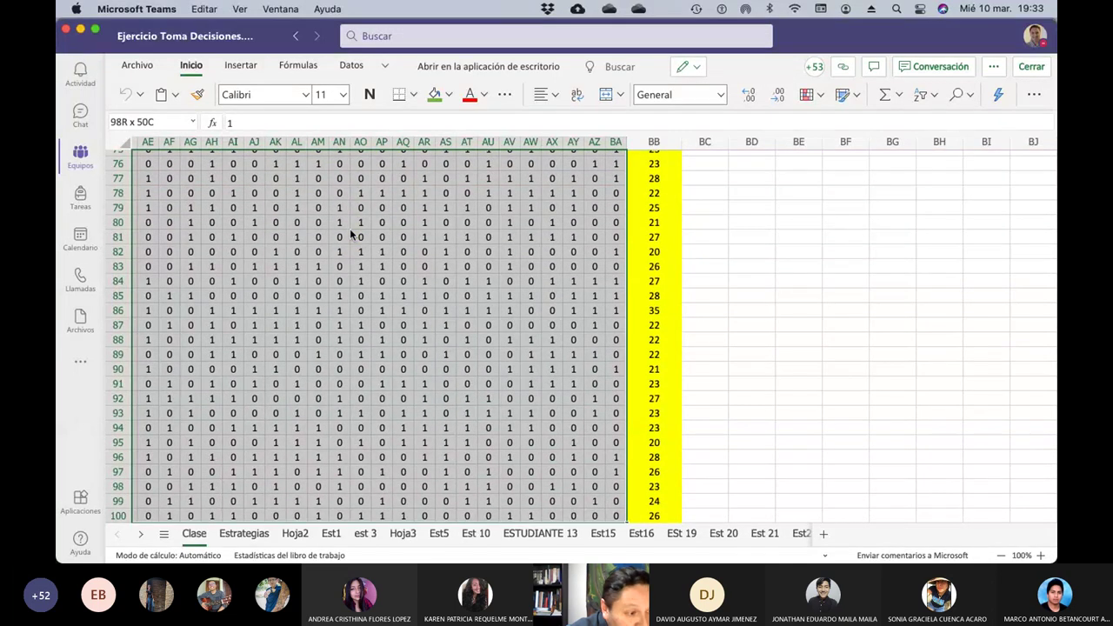
pyautogui.hotkey('shift', 'Down')
pyautogui.hotkey('shift', 'Down')
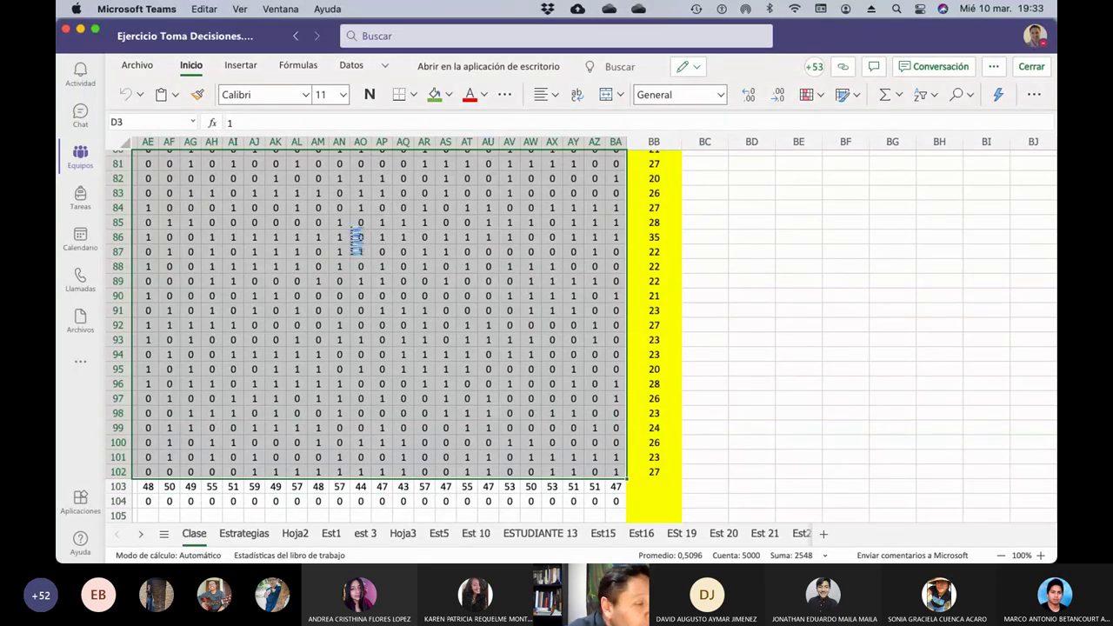
pyautogui.press('Delete')
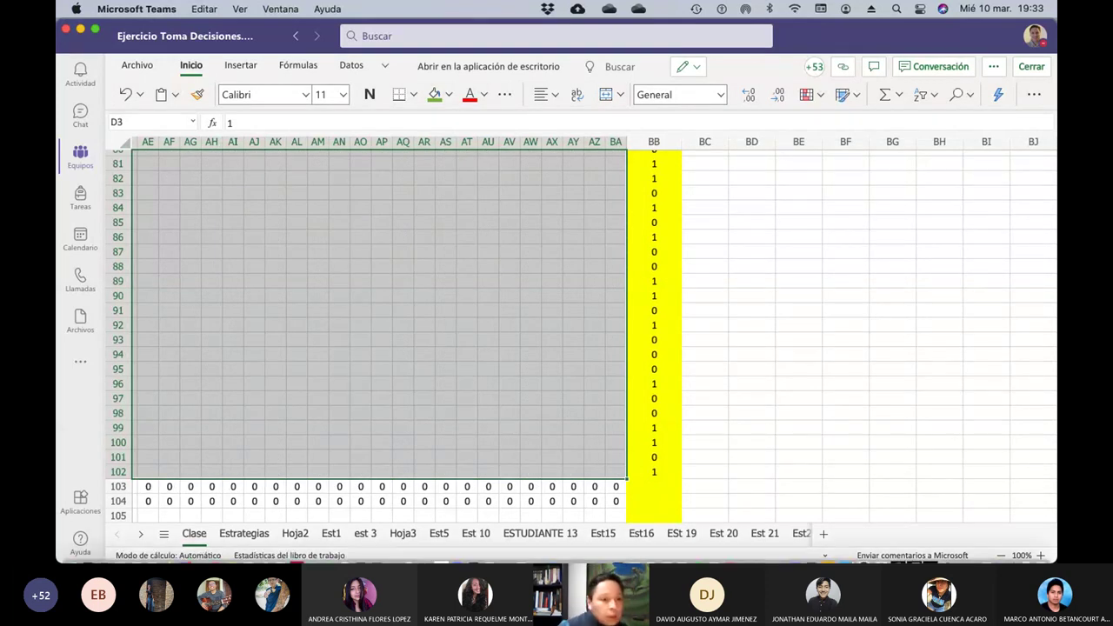
pyautogui.hscroll(-3, 395, 417)
pyautogui.hscroll(-10, 385, 382)
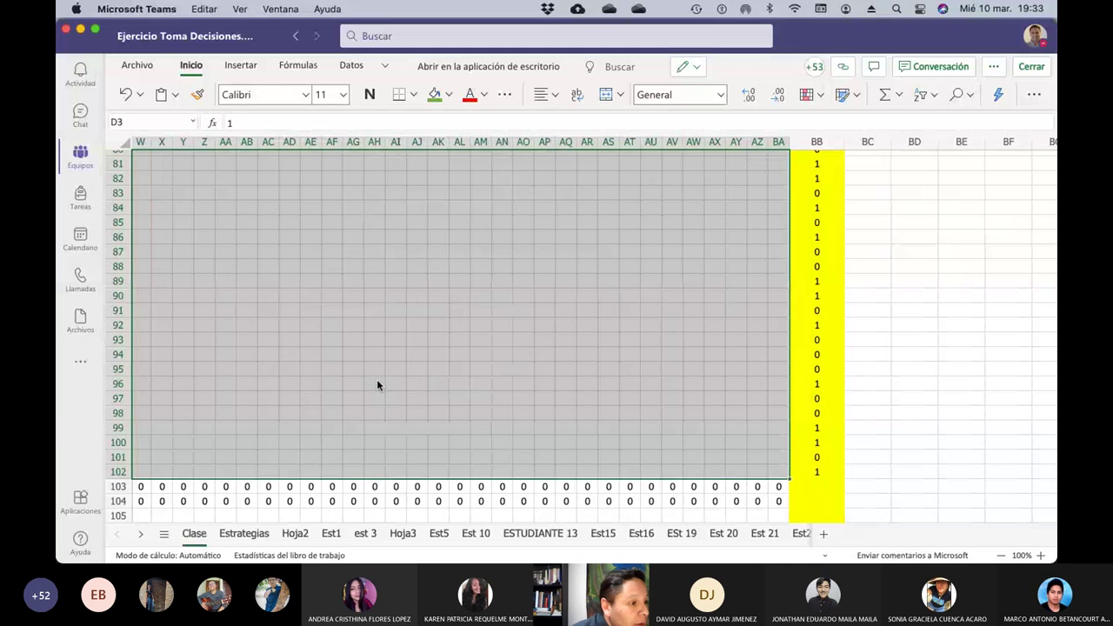
pyautogui.hscroll(-6, 347, 379)
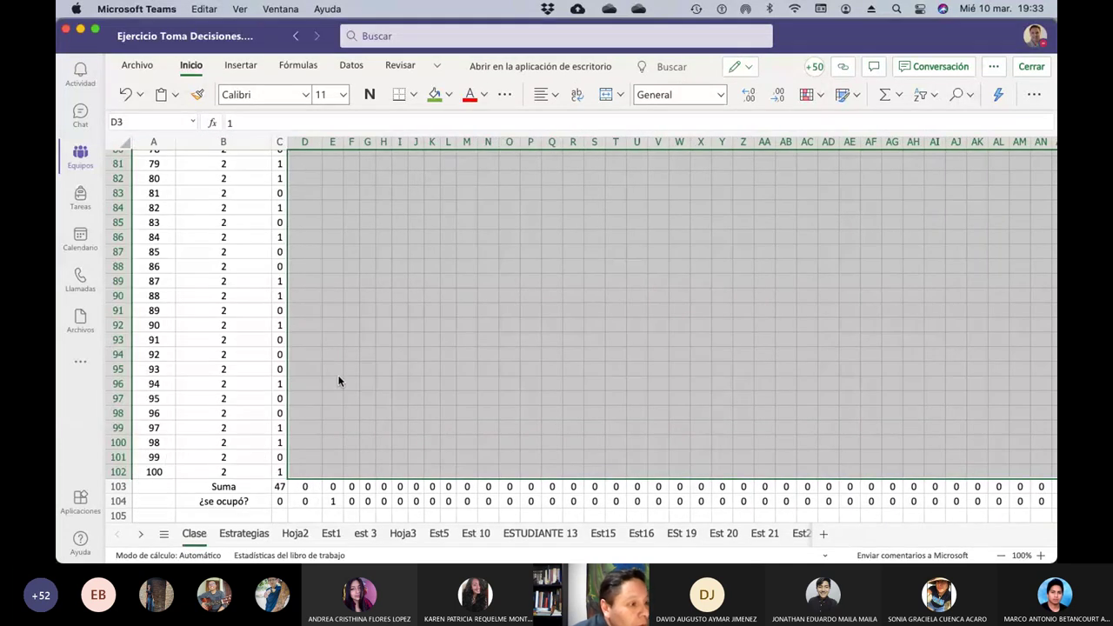
pyautogui.scroll(20, 339, 381)
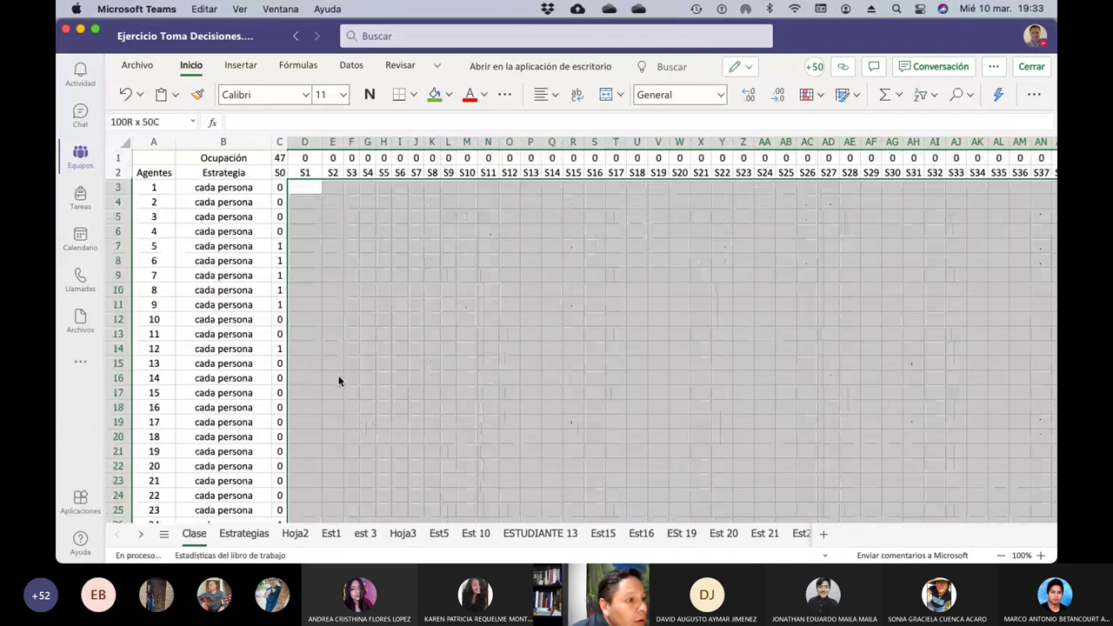
pyautogui.click(309, 202)
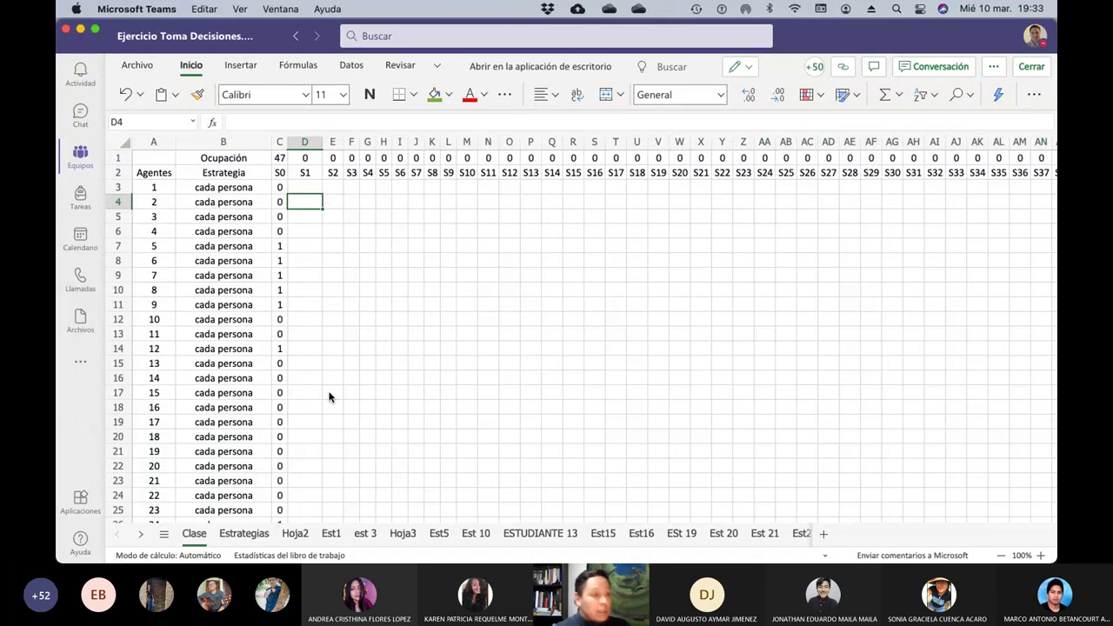
# Consult the Estrategias sheet and set agent 1's strategy on the Clase sheet, cell B3, to 11
pyautogui.click(247, 536)
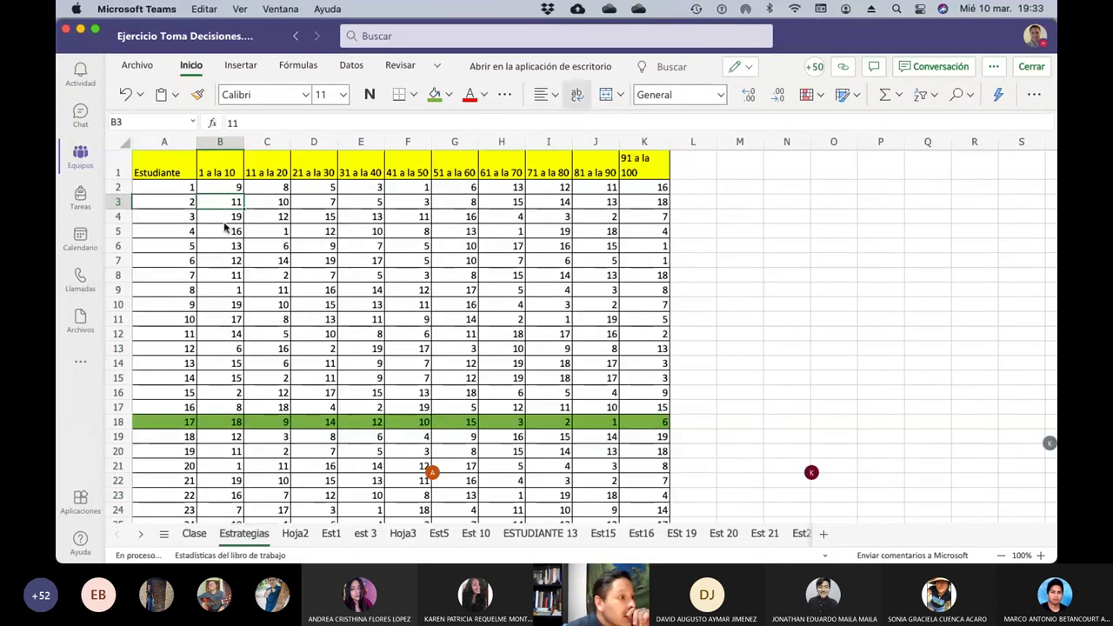
pyautogui.click(195, 533)
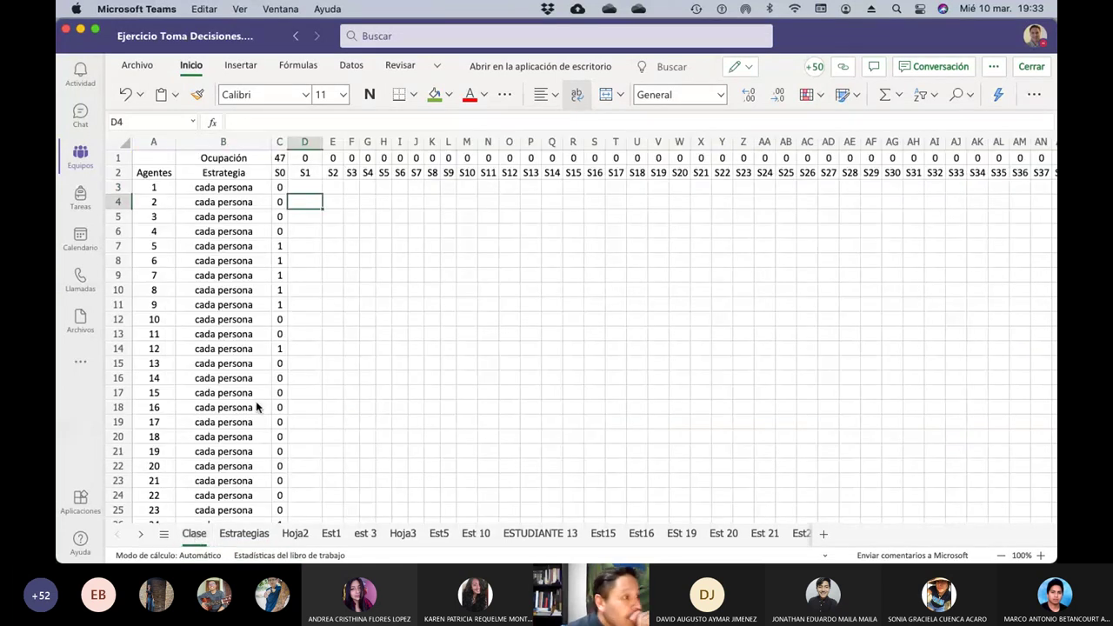
pyautogui.click(230, 190)
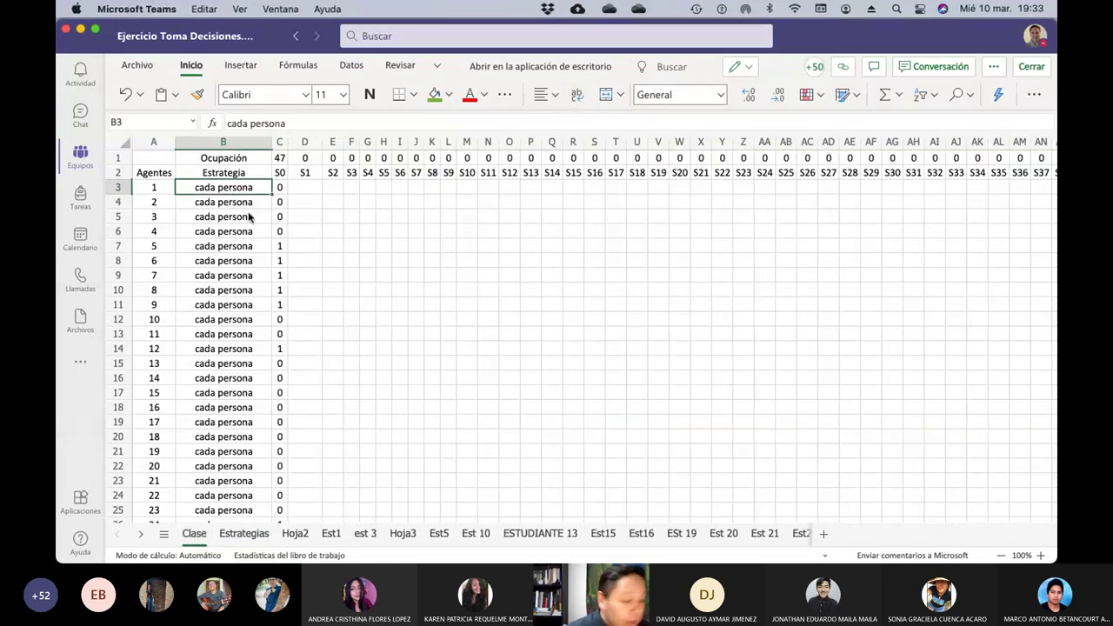
pyautogui.write('11')
pyautogui.press('Return')
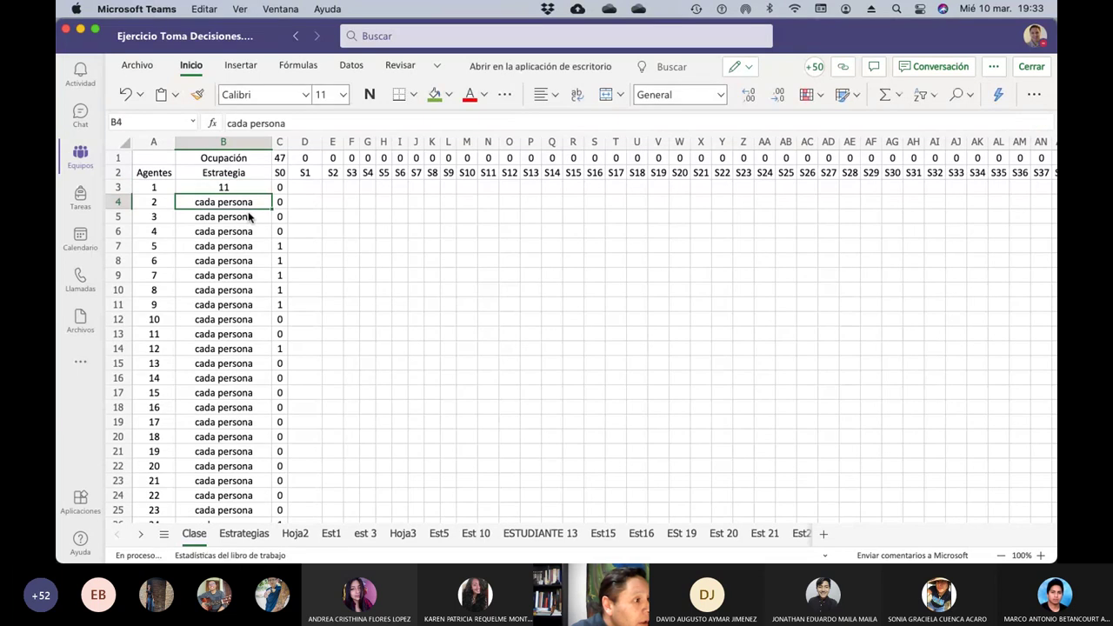
# Copy agent 1's strategy value 11 down to agents 2 through 10, filling B4:B12
pyautogui.click(249, 217)
pyautogui.press('Up')
pyautogui.press('Up')
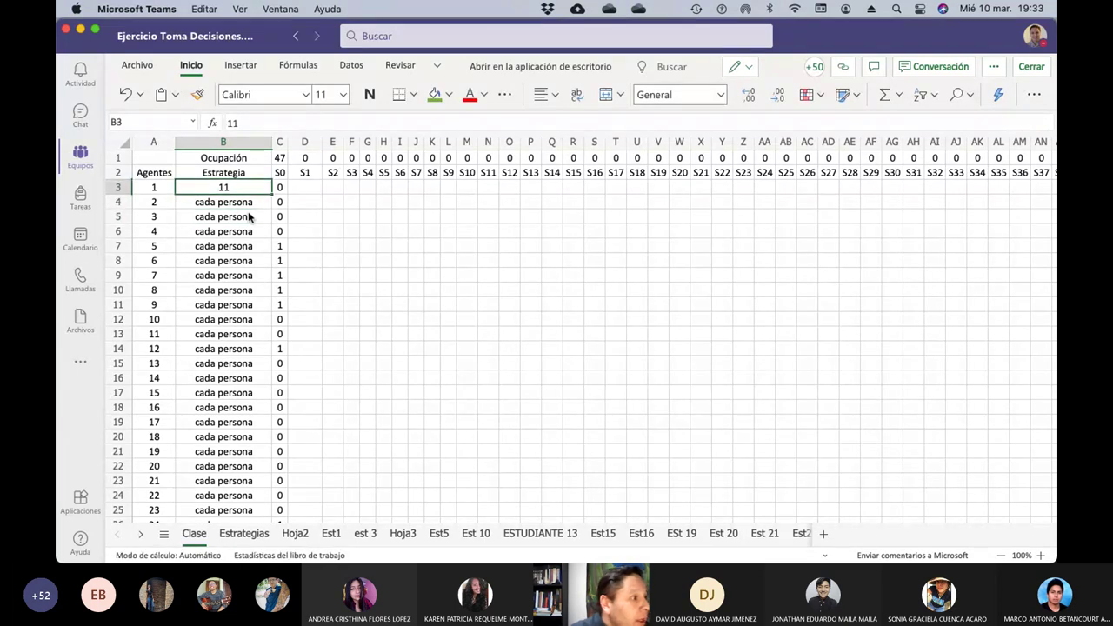
pyautogui.moveTo(269, 195); pyautogui.dragTo(266, 327)
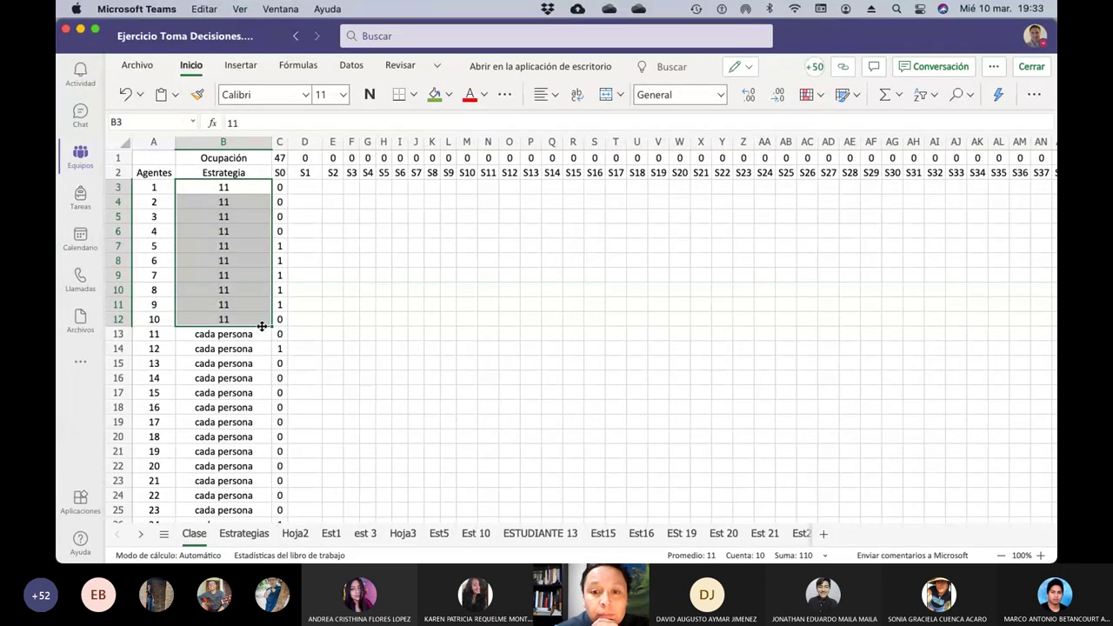
# Replace the formula in the Suma row of the S1 column, D103, with the value 53
pyautogui.scroll(-6, 280, 330)
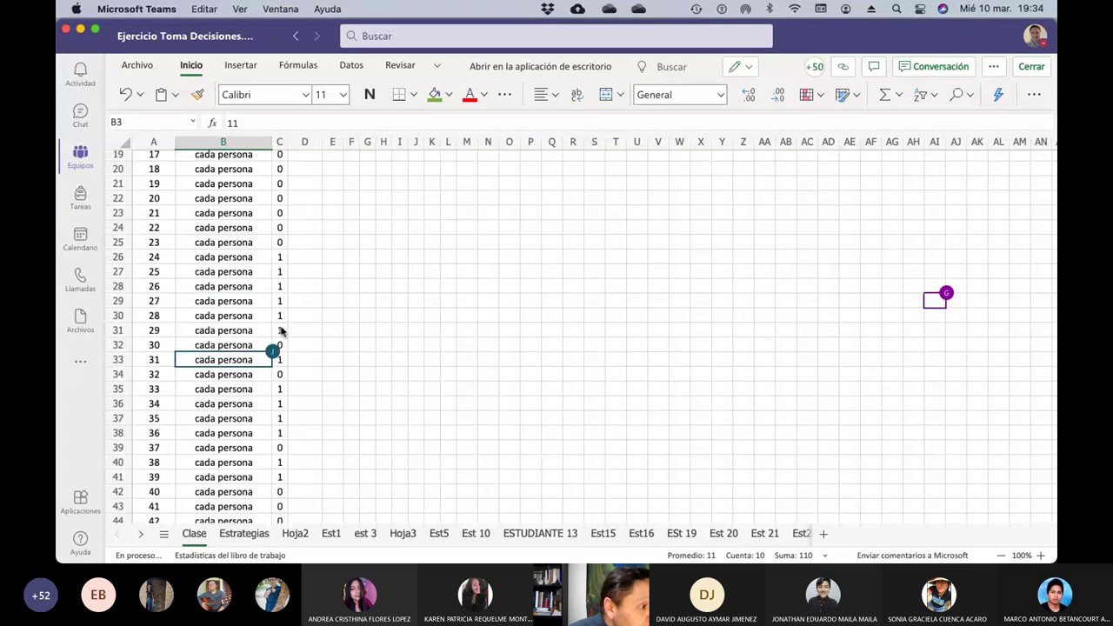
pyautogui.scroll(-20, 280, 331)
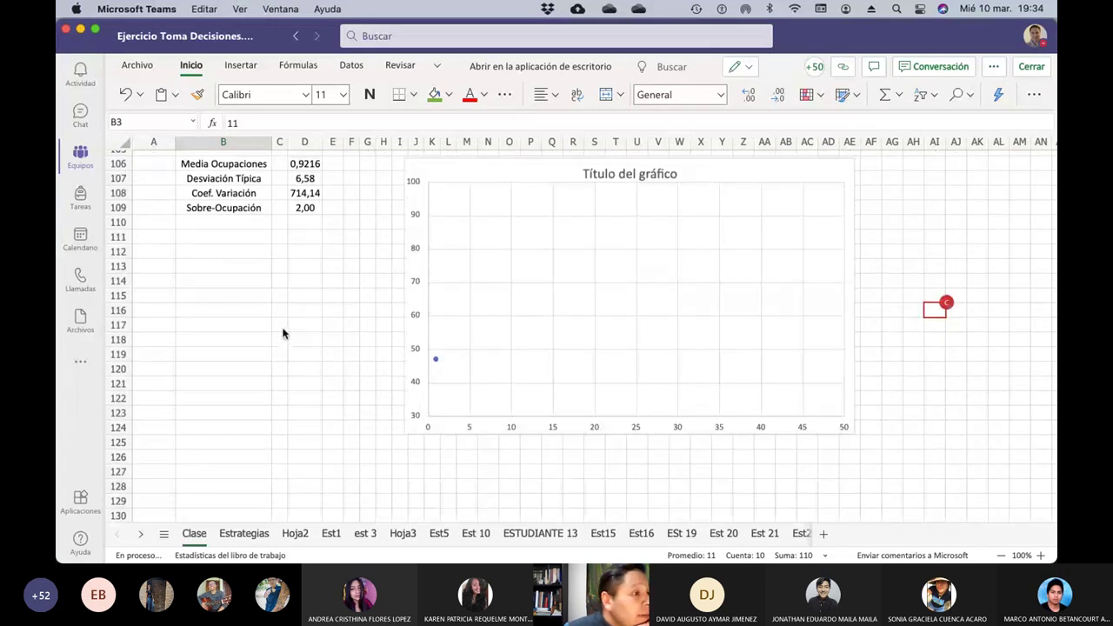
pyautogui.scroll(7, 273, 329)
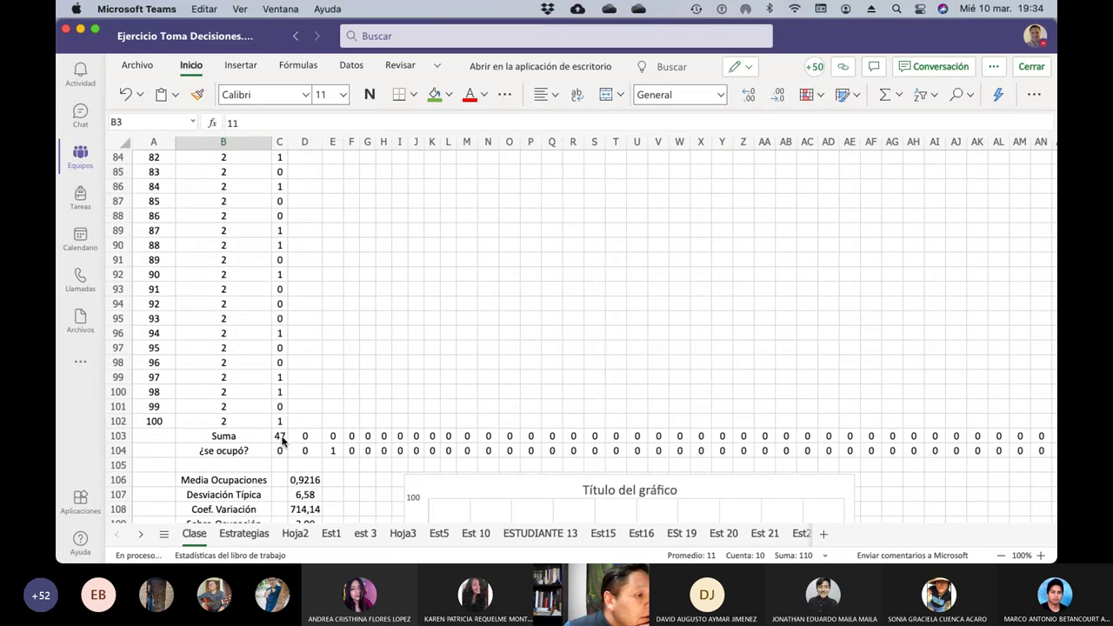
pyautogui.click(280, 438)
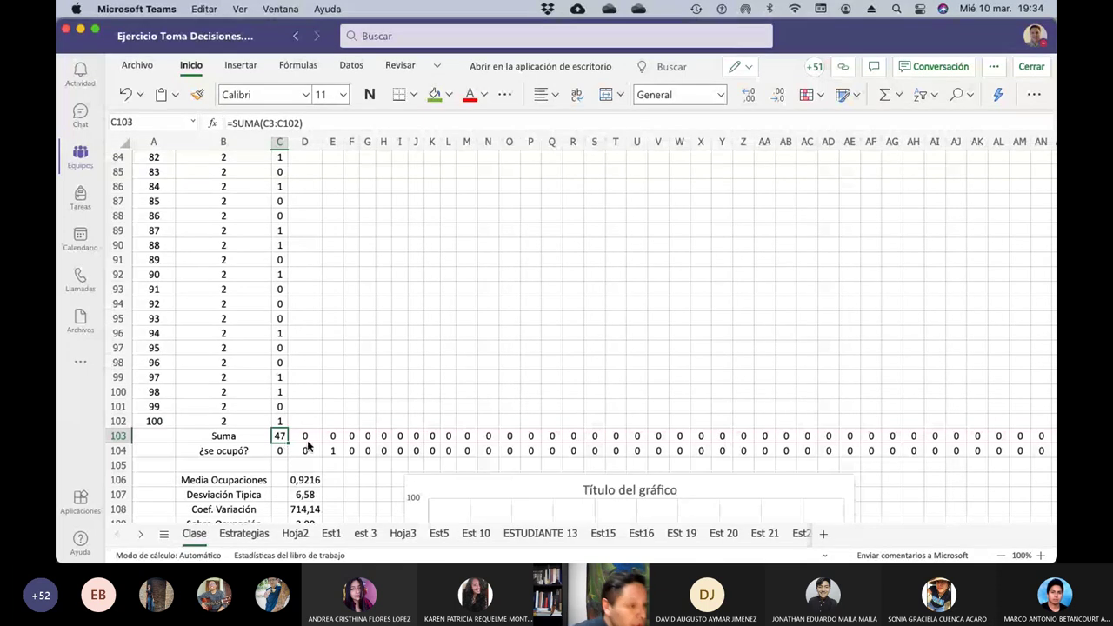
pyautogui.click(310, 440)
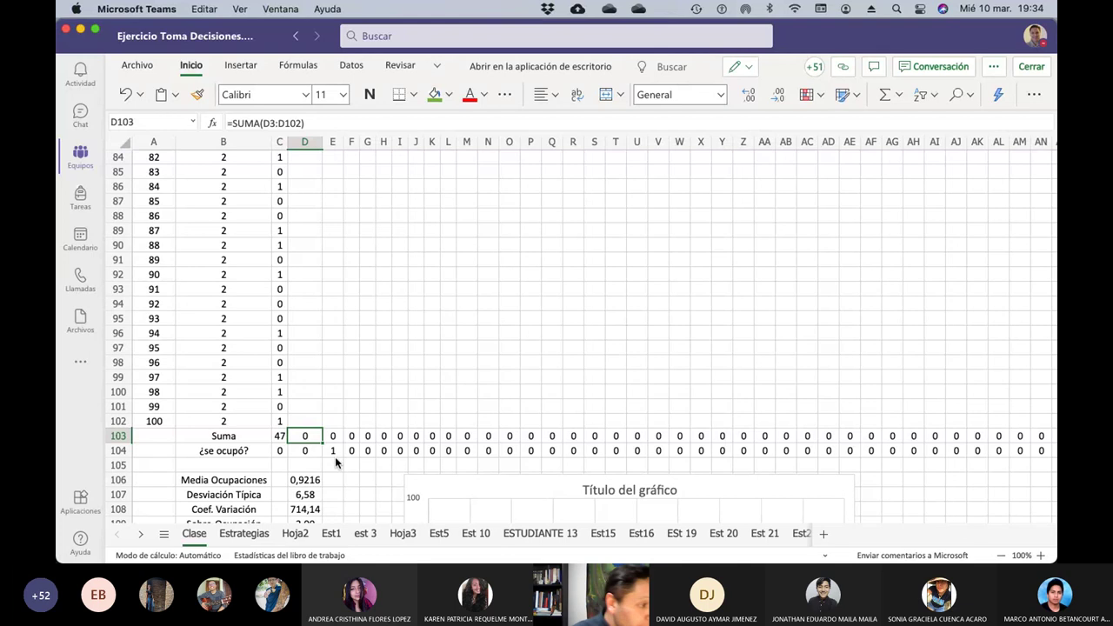
pyautogui.write('53')
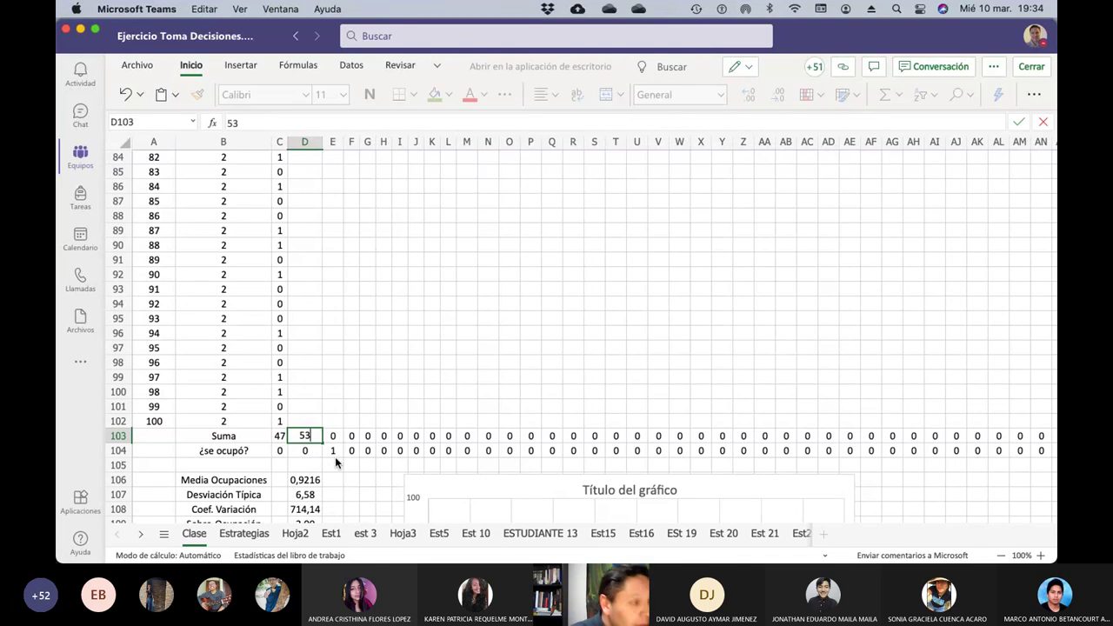
pyautogui.press('Return')
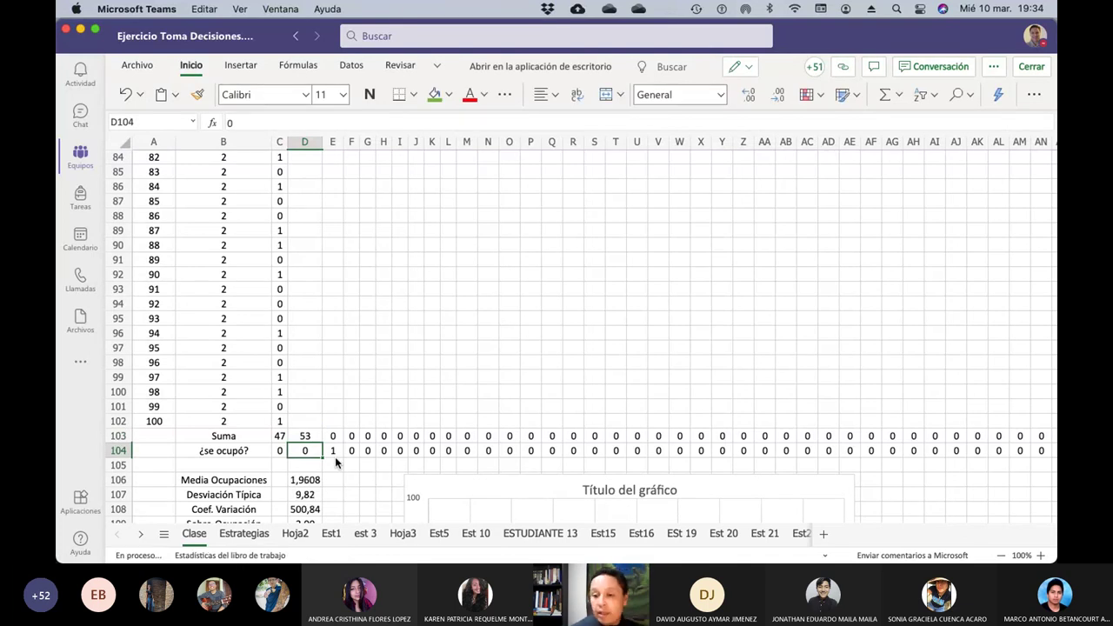
pyautogui.click(305, 439)
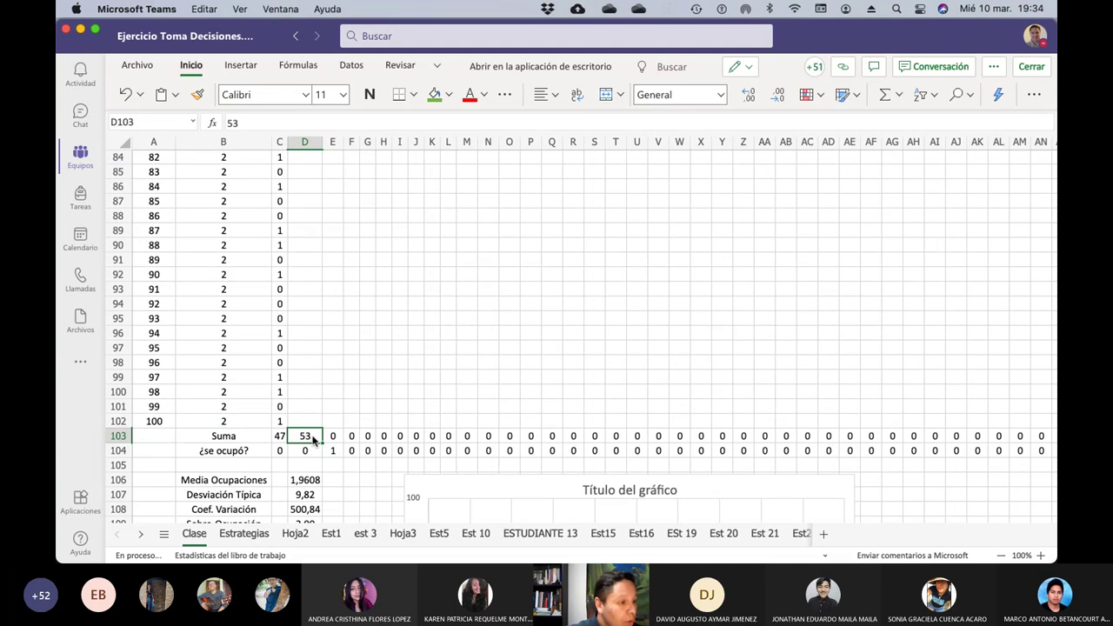
pyautogui.scroll(8, 273, 189)
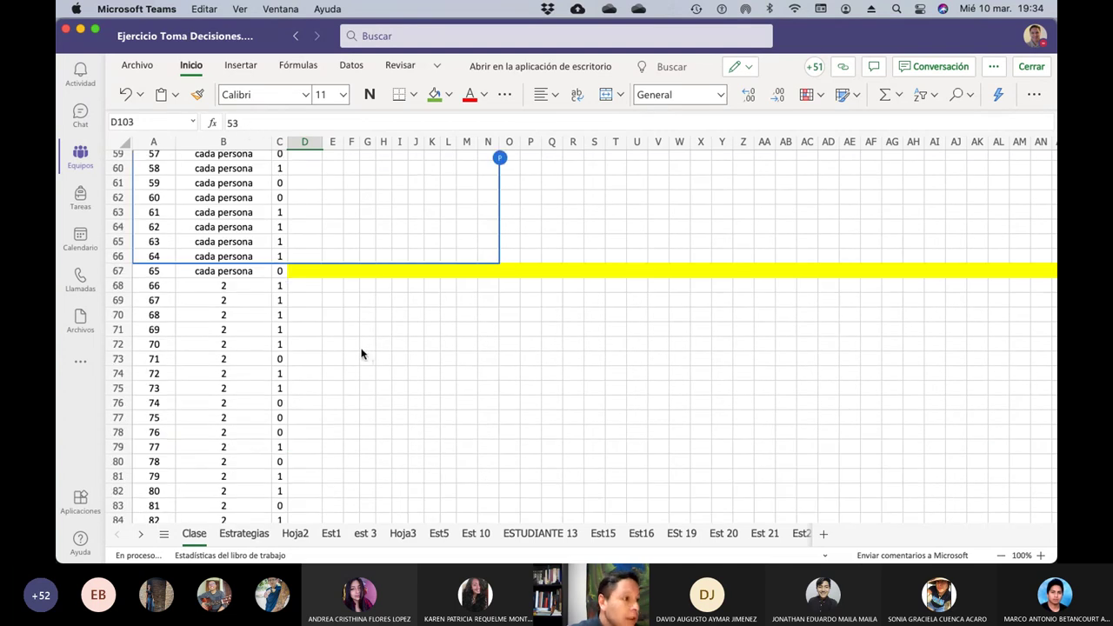
# Review the agents, their strategies and the S0 values on the Clase sheet, down past the yellow row and back
pyautogui.scroll(4, 358, 346)
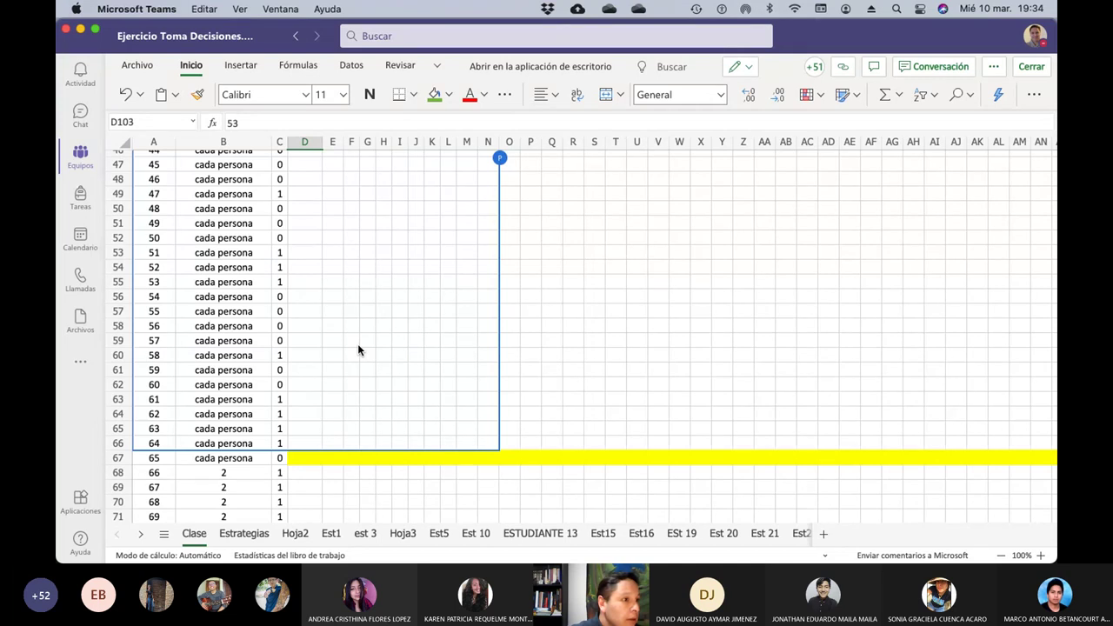
pyautogui.scroll(15, 358, 348)
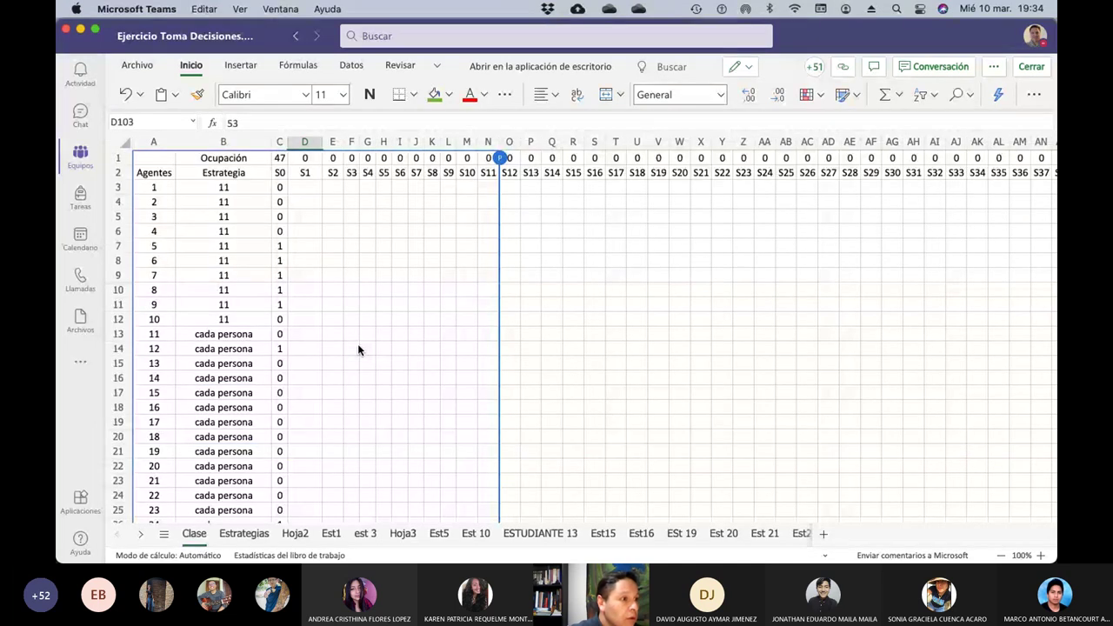
pyautogui.click(412, 259)
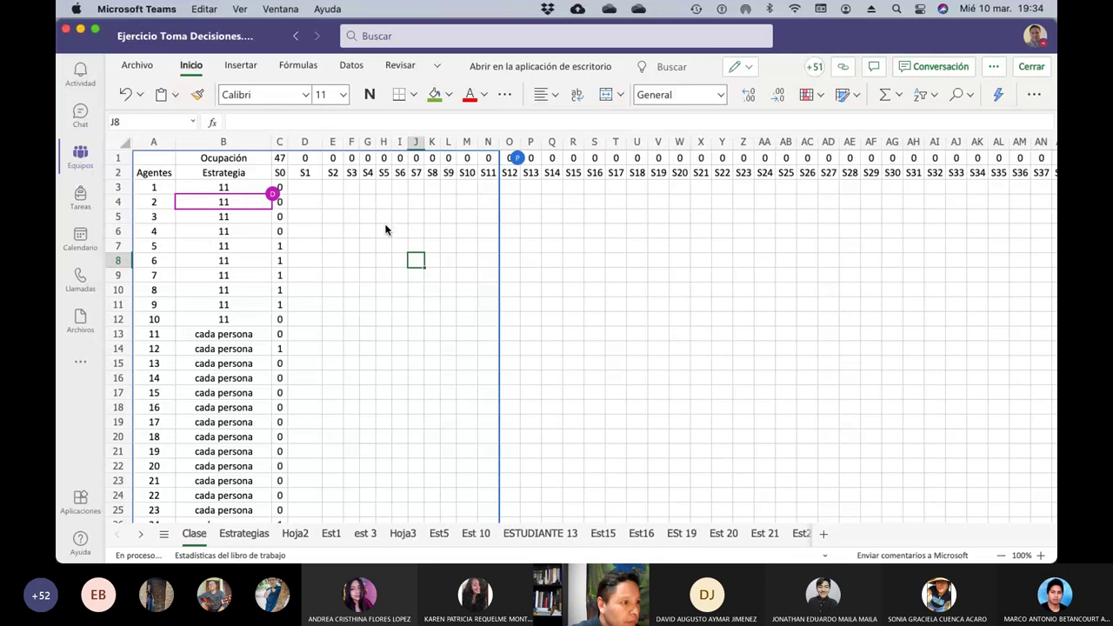
pyautogui.press('Up')
pyautogui.press('Up')
pyautogui.press('Right')
pyautogui.press('Right')
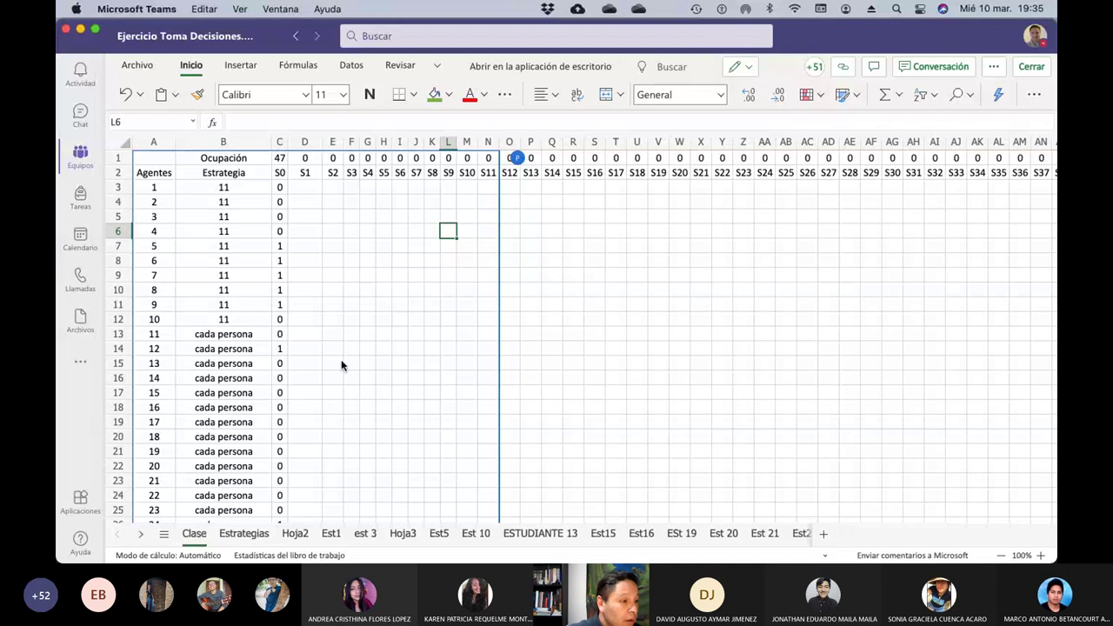
pyautogui.scroll(-18, 346, 366)
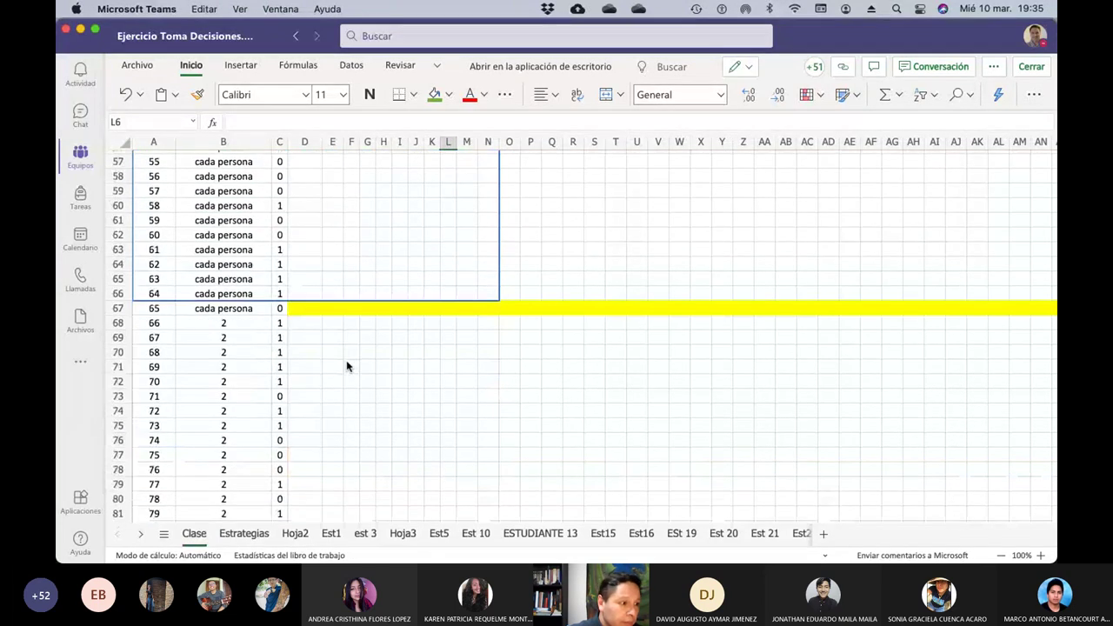
pyautogui.scroll(17, 346, 366)
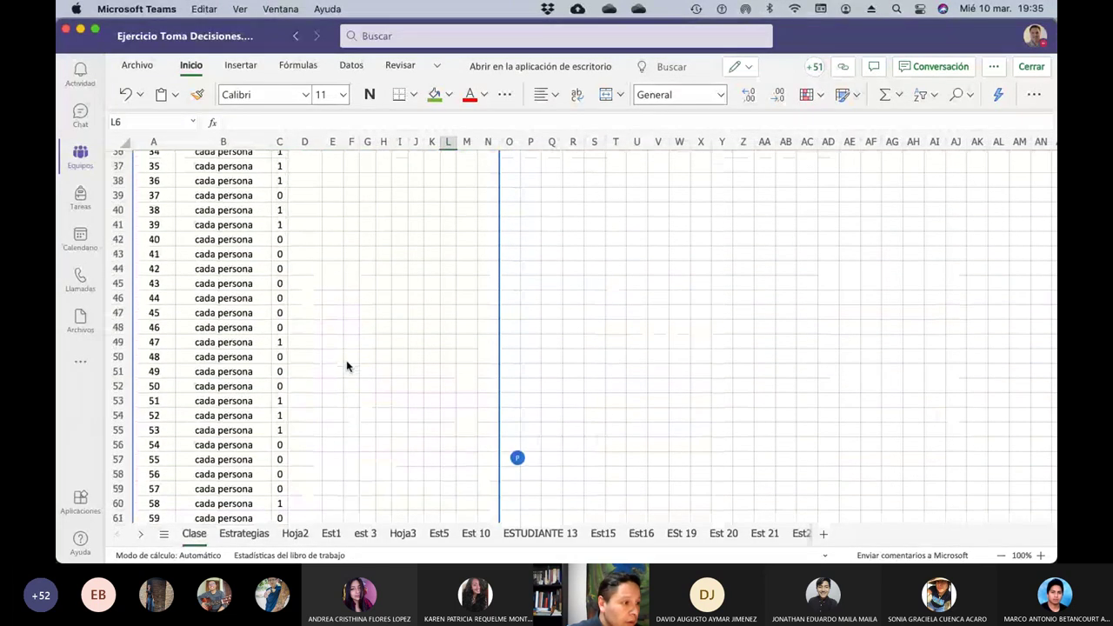
pyautogui.scroll(1, 346, 366)
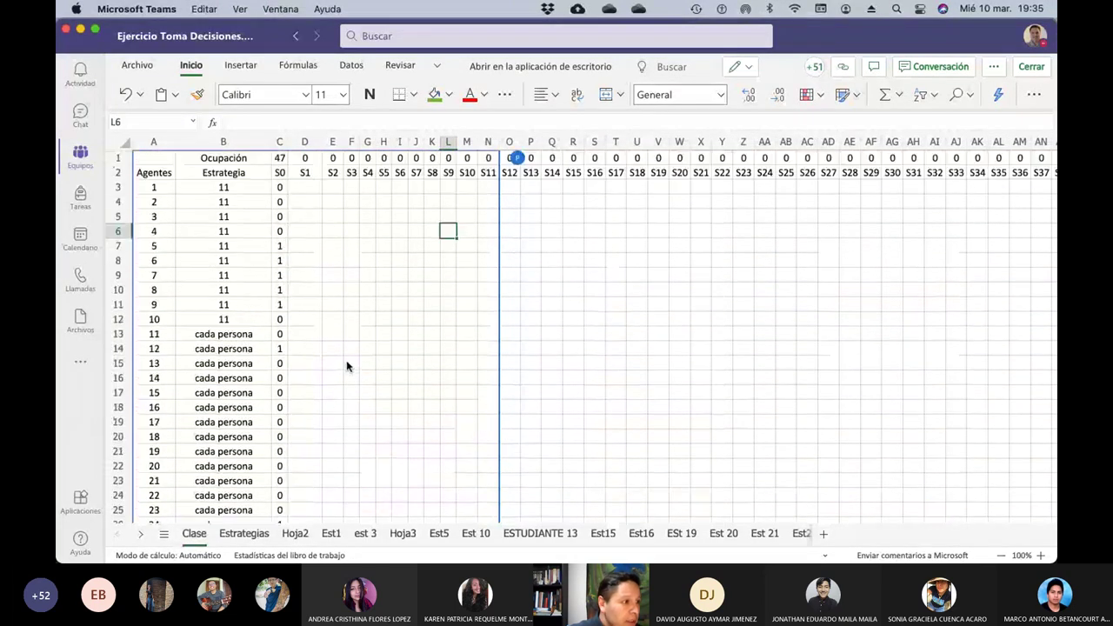
# Replace the S1 occupancy formula in D1 with =(50-C1)+50
pyautogui.click(311, 161)
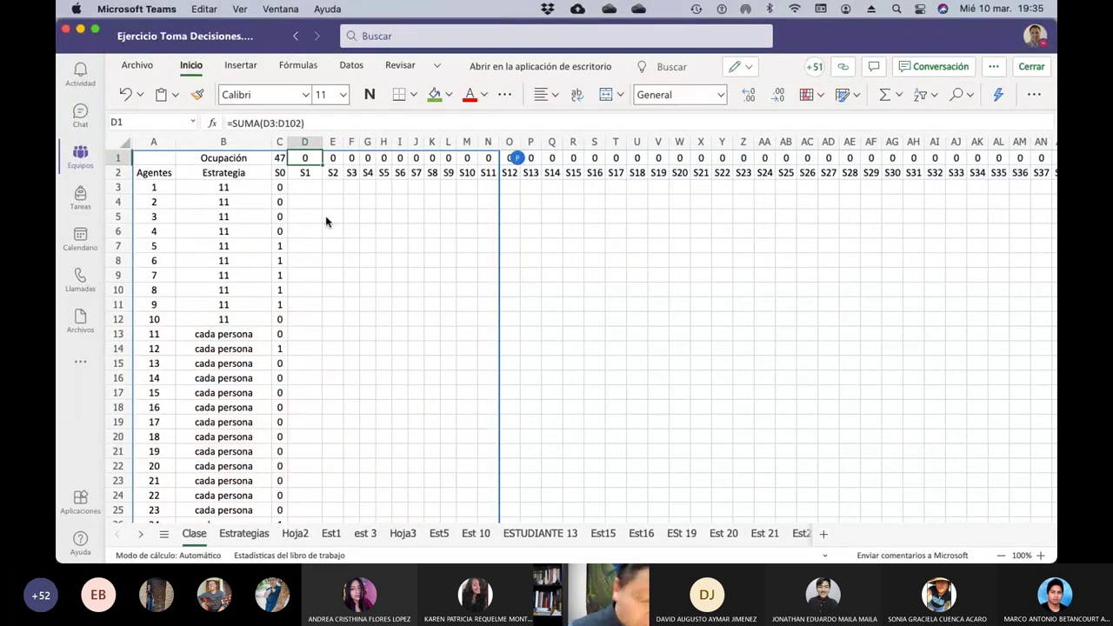
pyautogui.write('=')
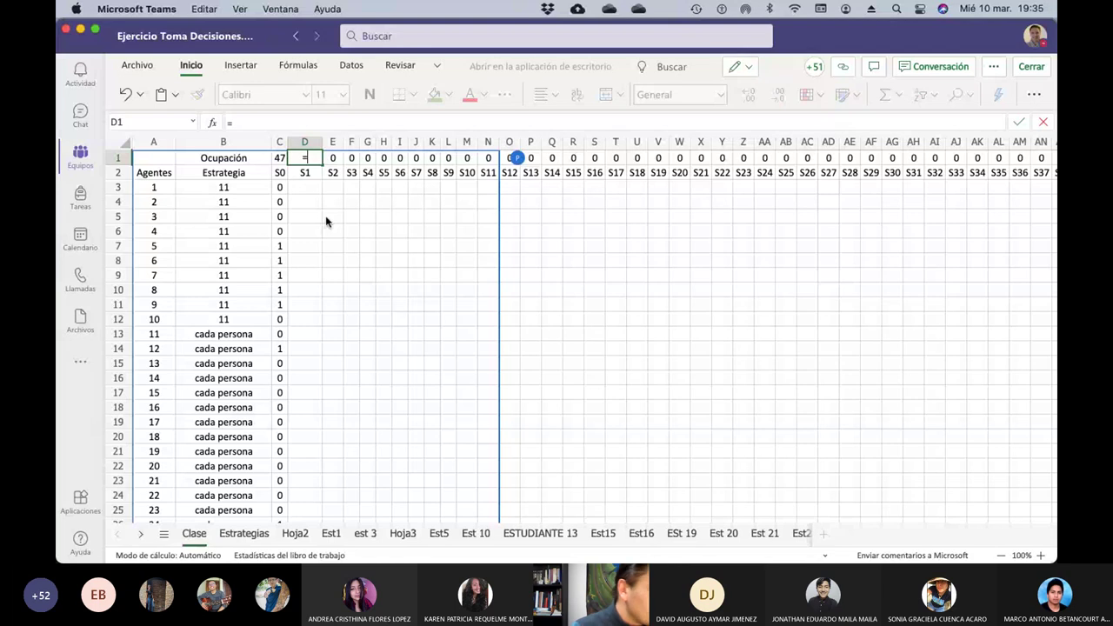
pyautogui.write('(')
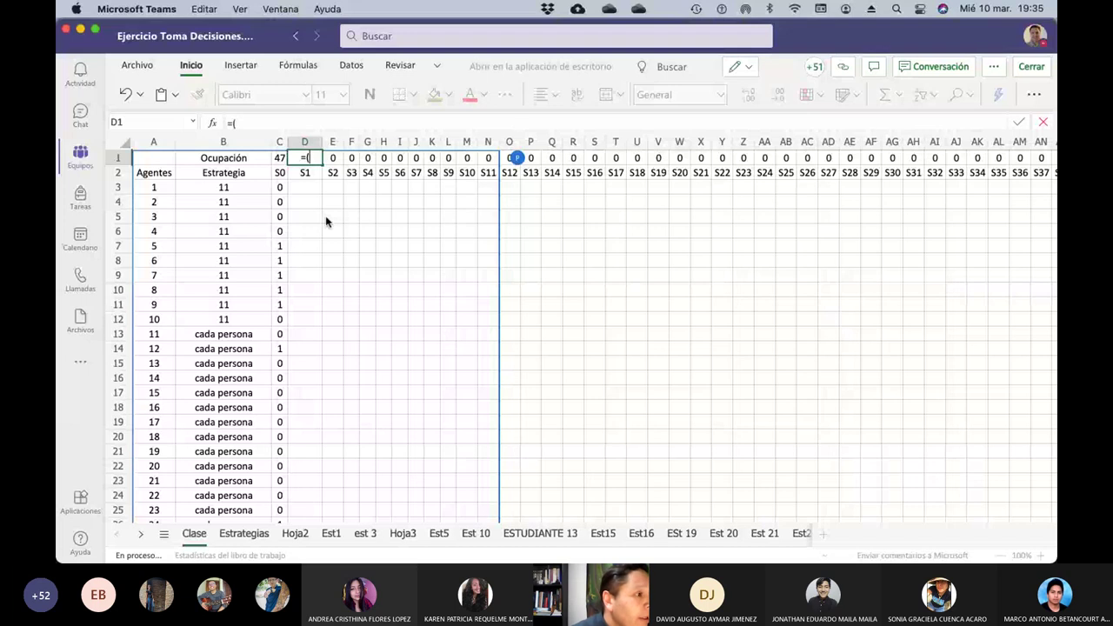
pyautogui.click(278, 160)
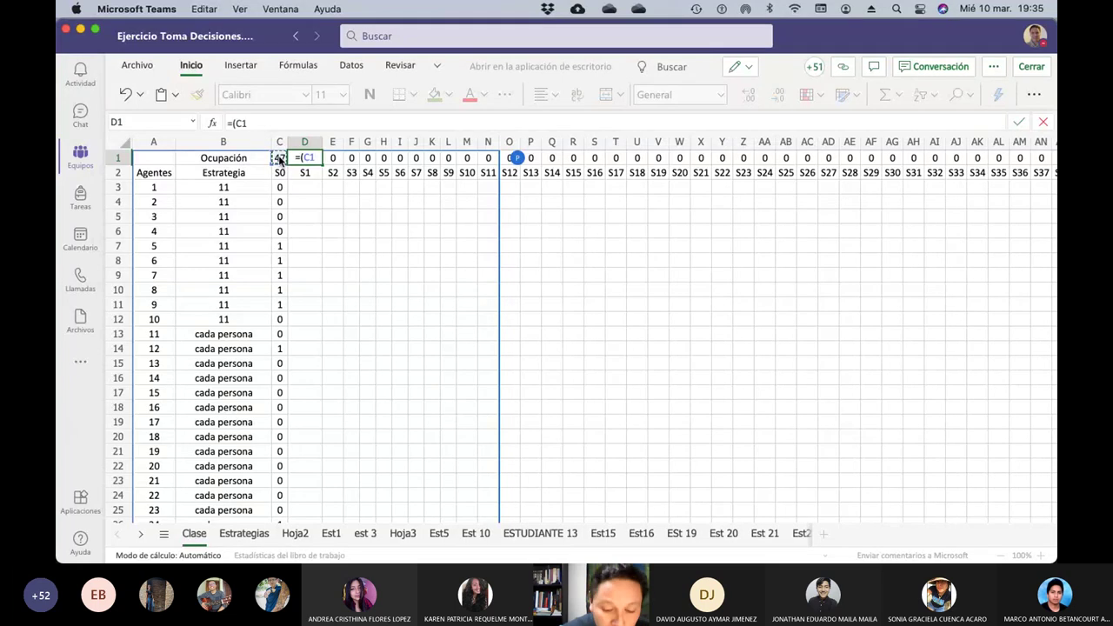
pyautogui.press('BackSpace')
pyautogui.press('BackSpace')
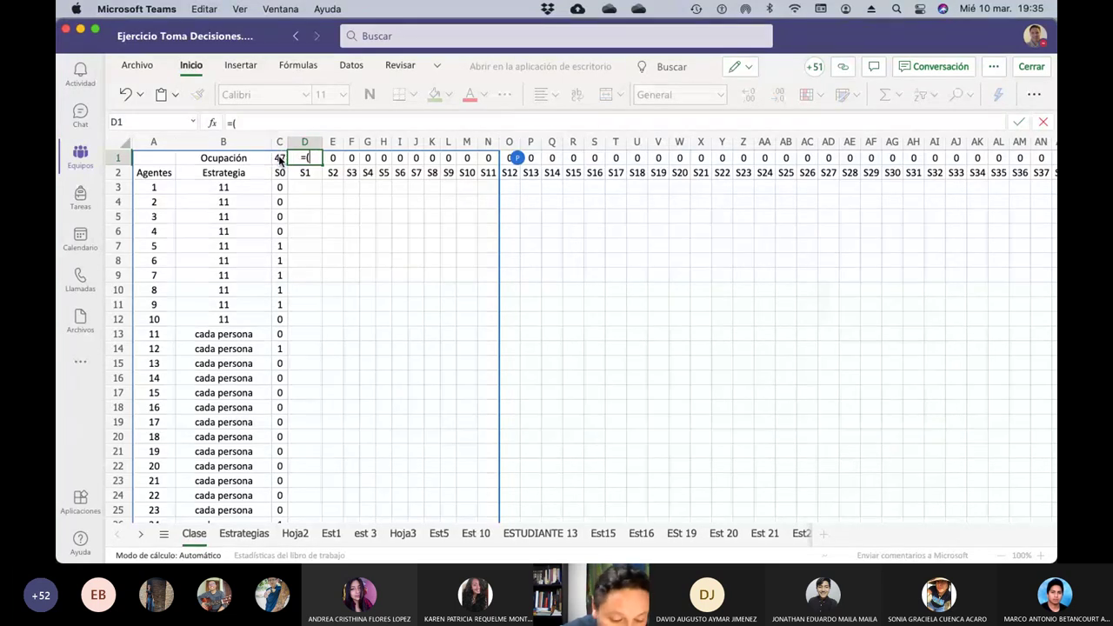
pyautogui.write('50-')
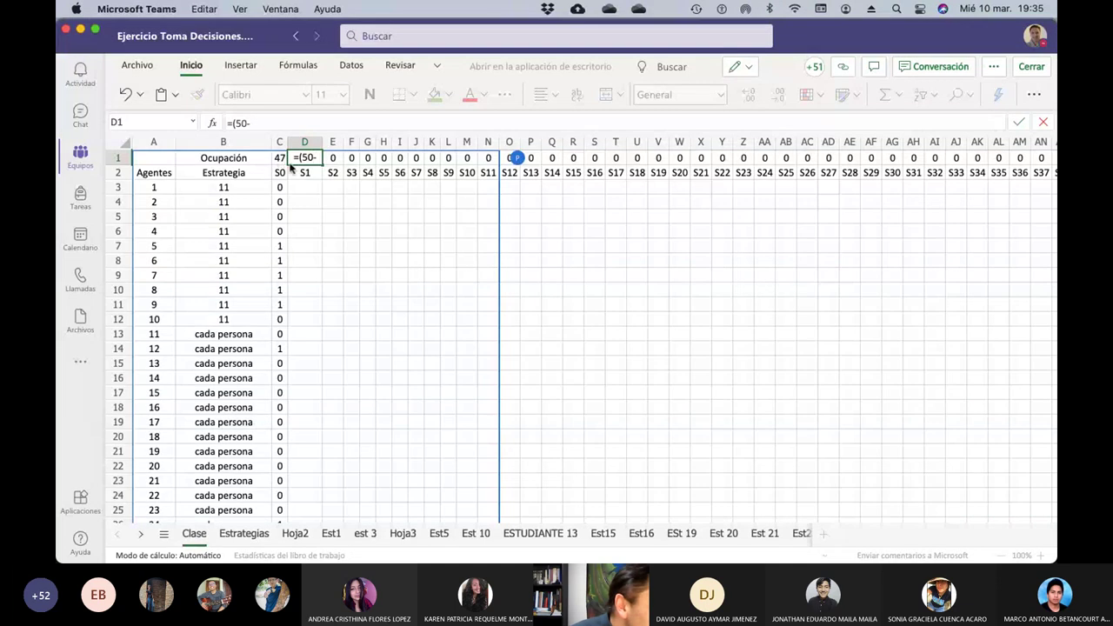
pyautogui.click(283, 161)
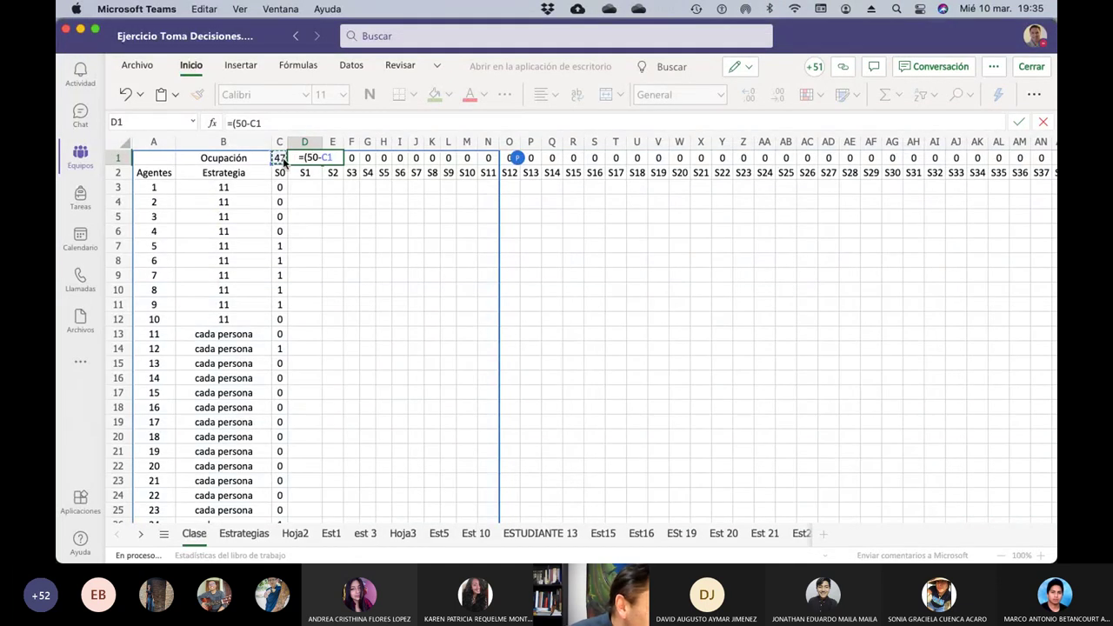
pyautogui.write(')')
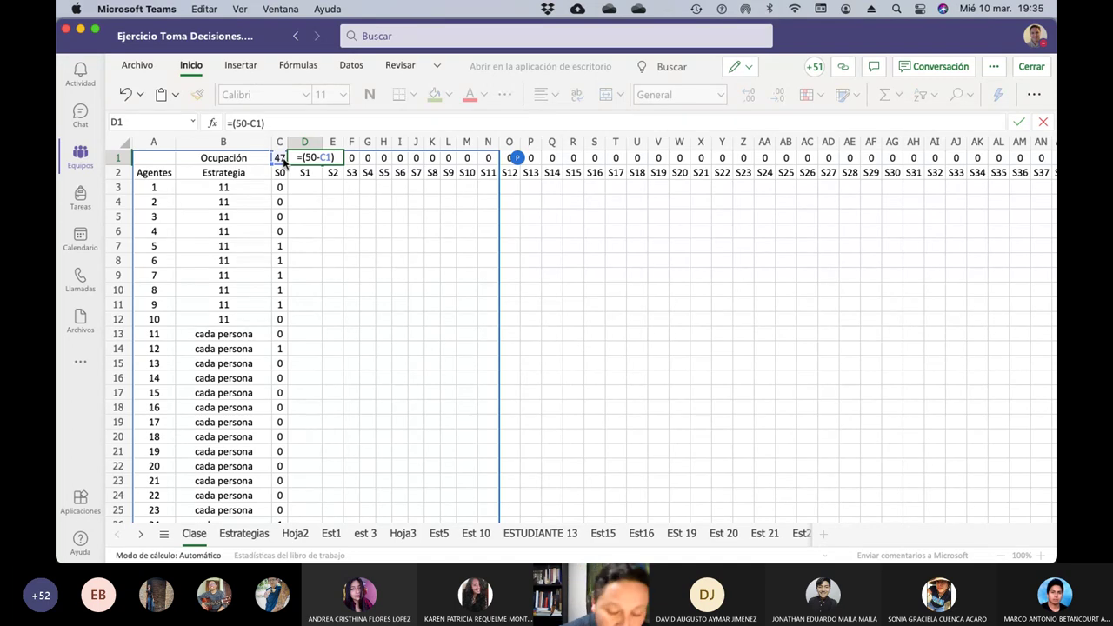
pyautogui.write('+50')
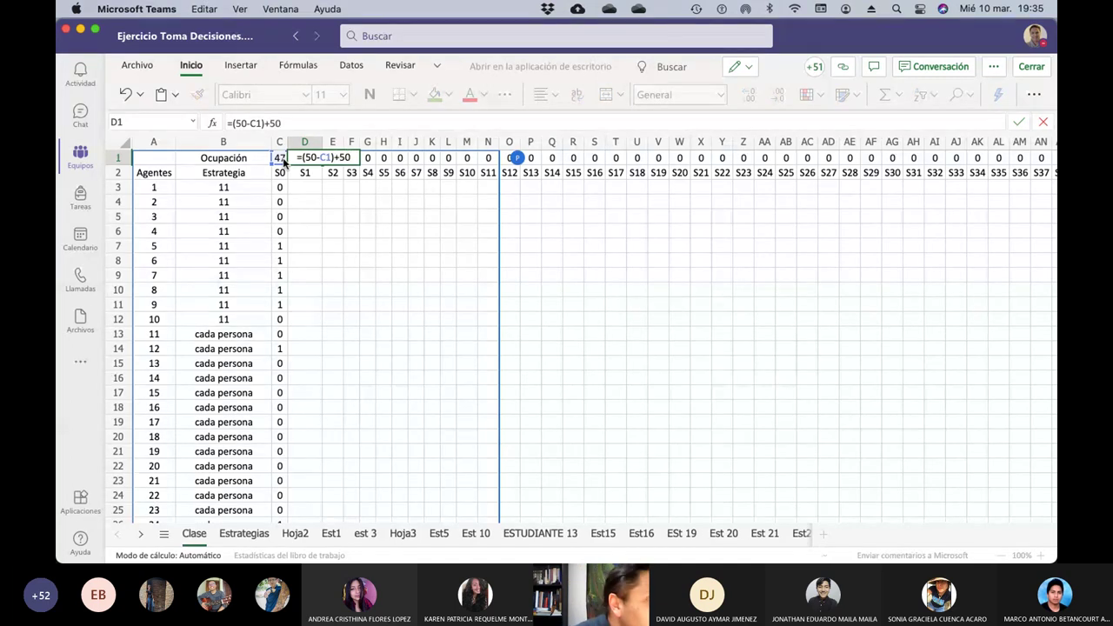
pyautogui.press('Return')
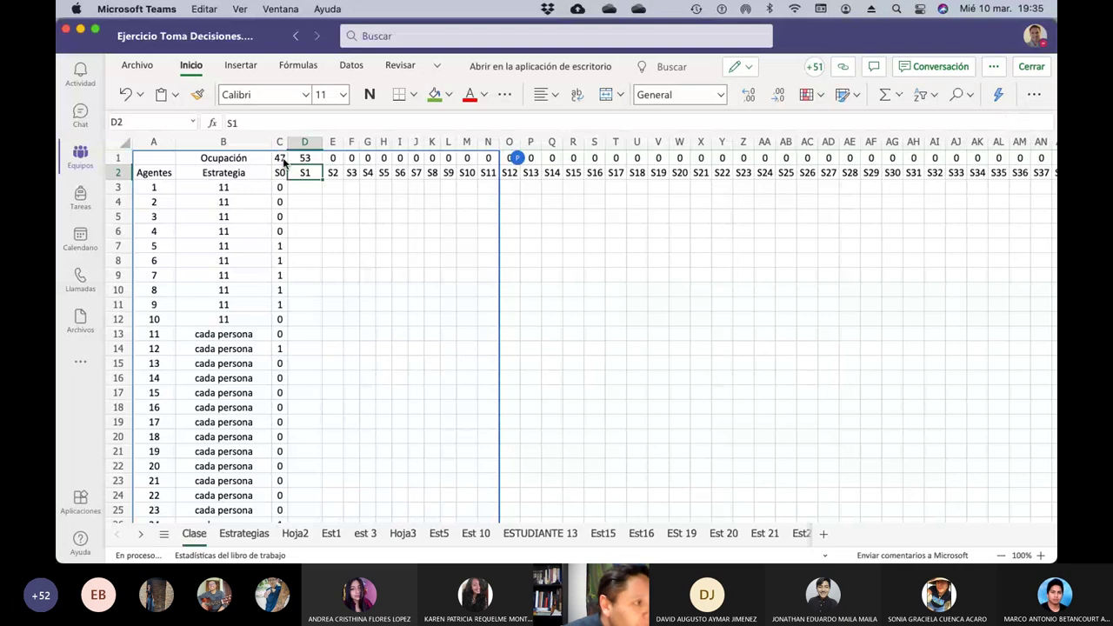
# Enter the formula =SI(D1>60;0;1) in D3 as agent 1's S1 decision
pyautogui.press('Return')
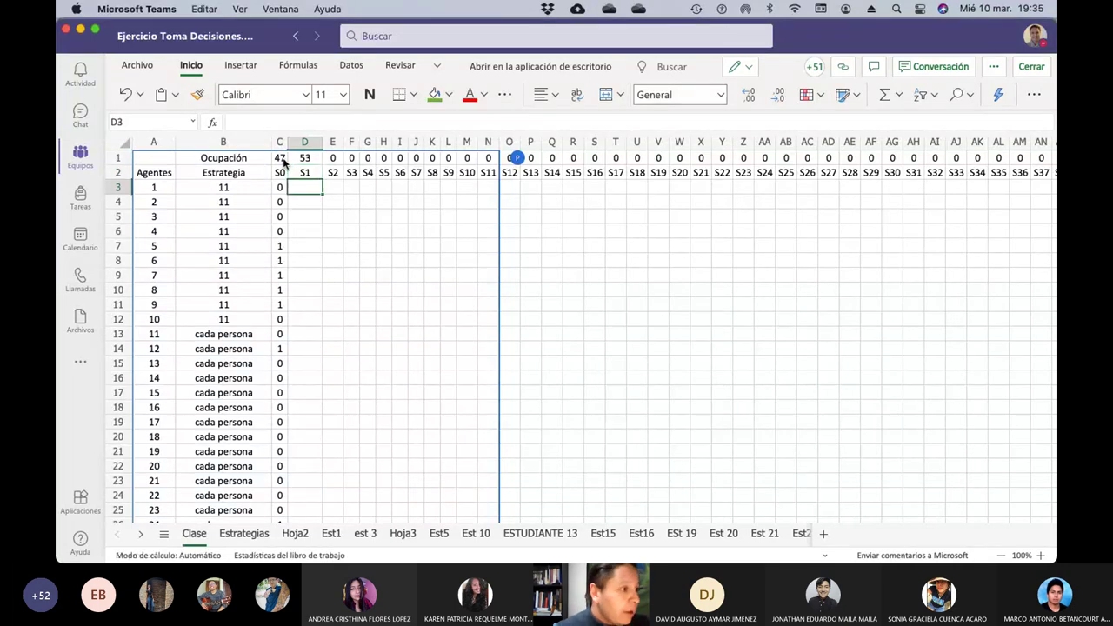
pyautogui.write('=')
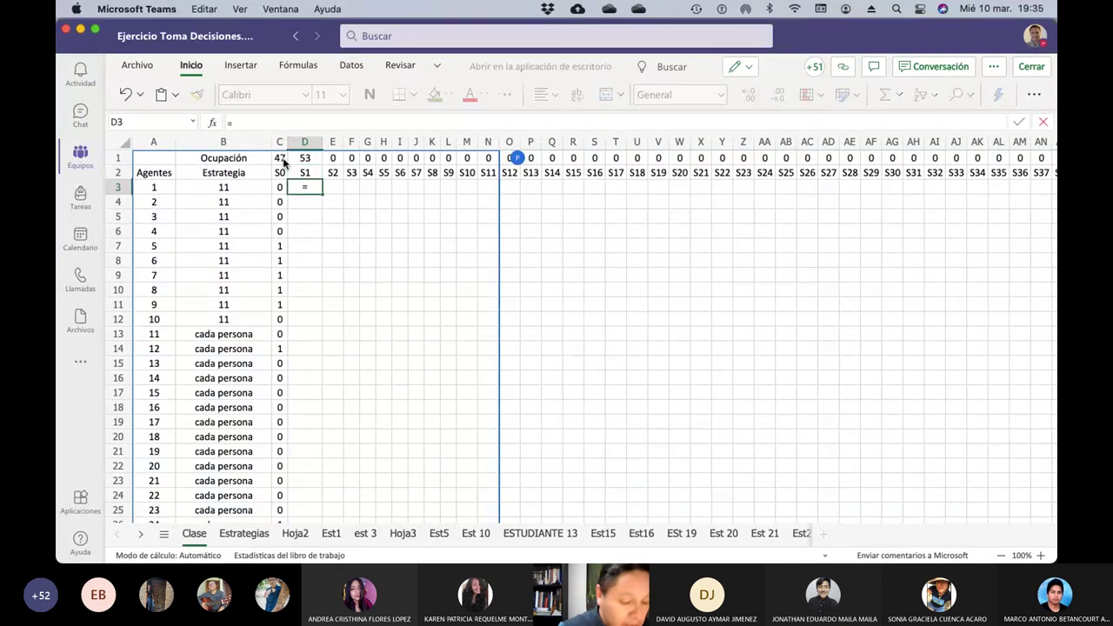
pyautogui.write('si(')
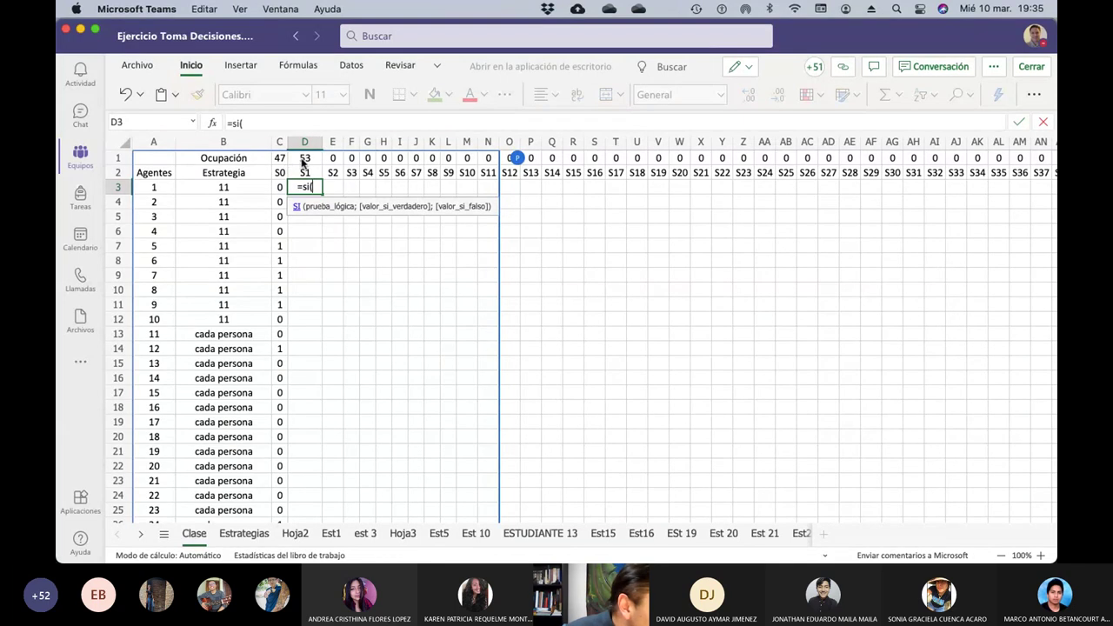
pyautogui.click(303, 160)
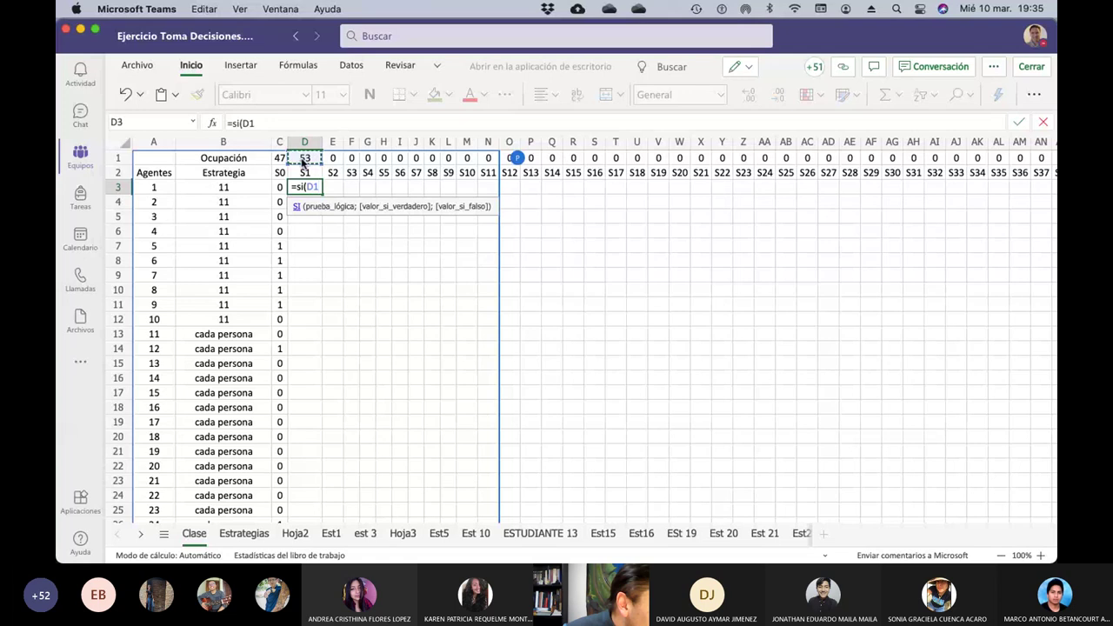
pyautogui.write('>')
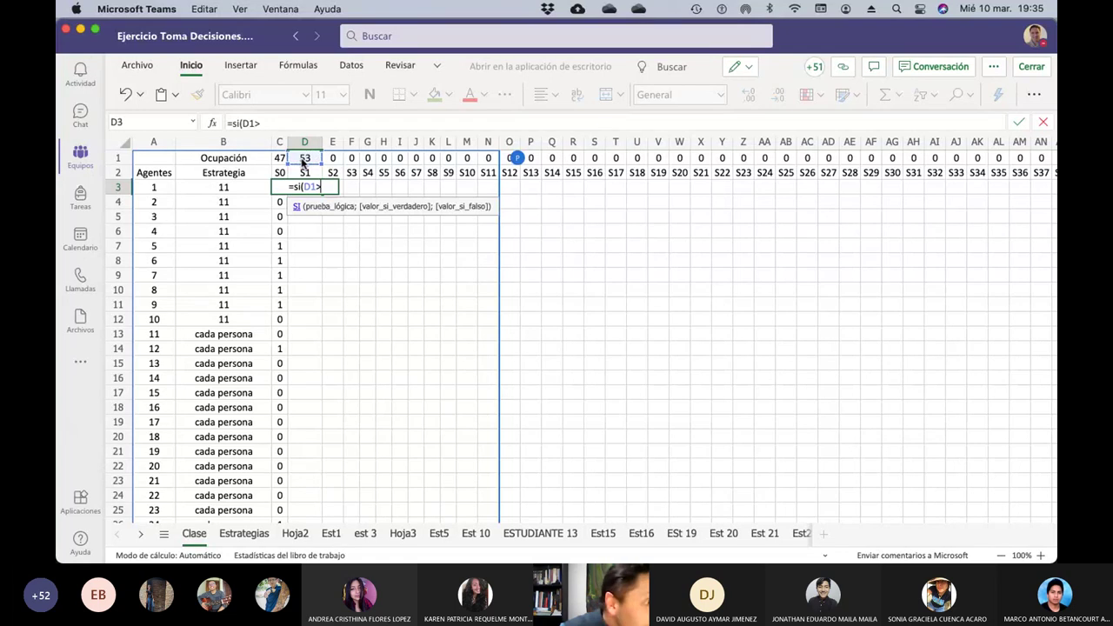
pyautogui.write('60')
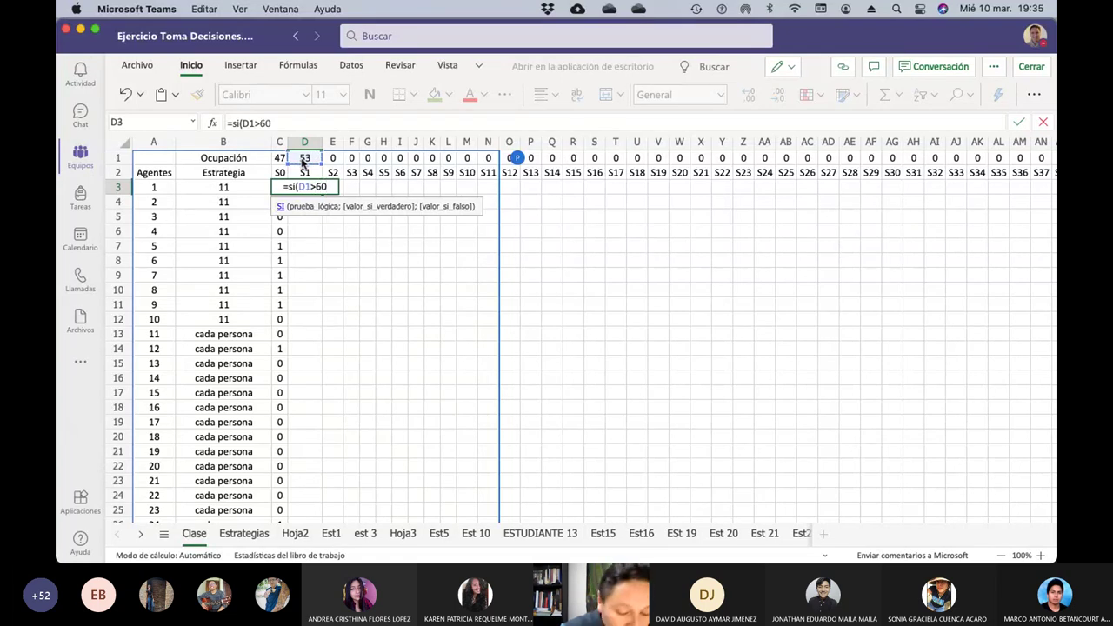
pyautogui.write(';')
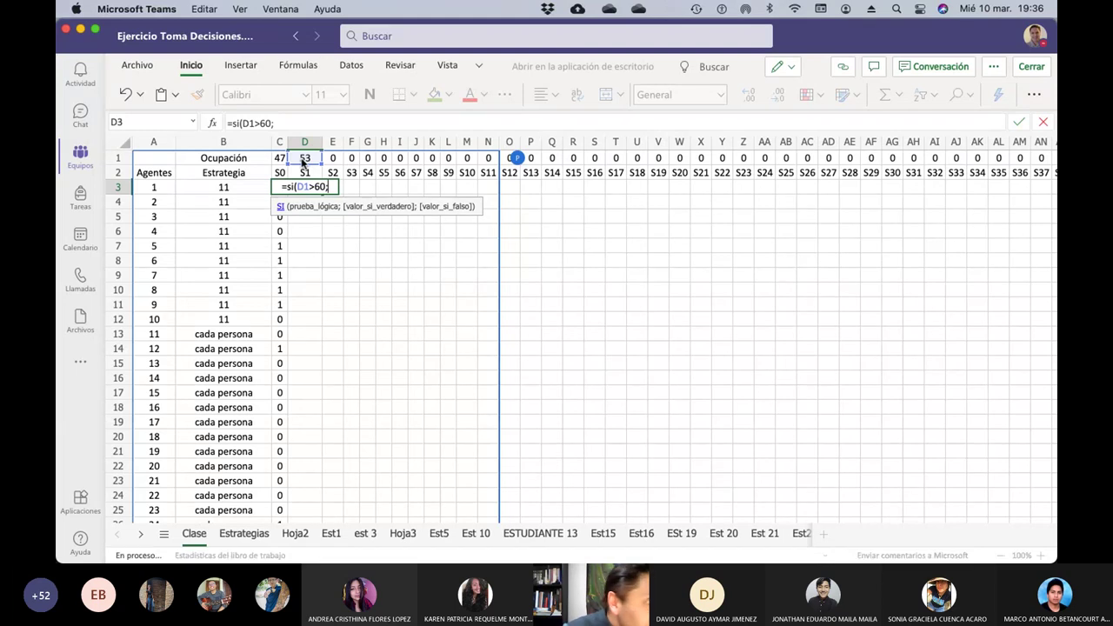
pyautogui.write('0')
pyautogui.write(';1)')
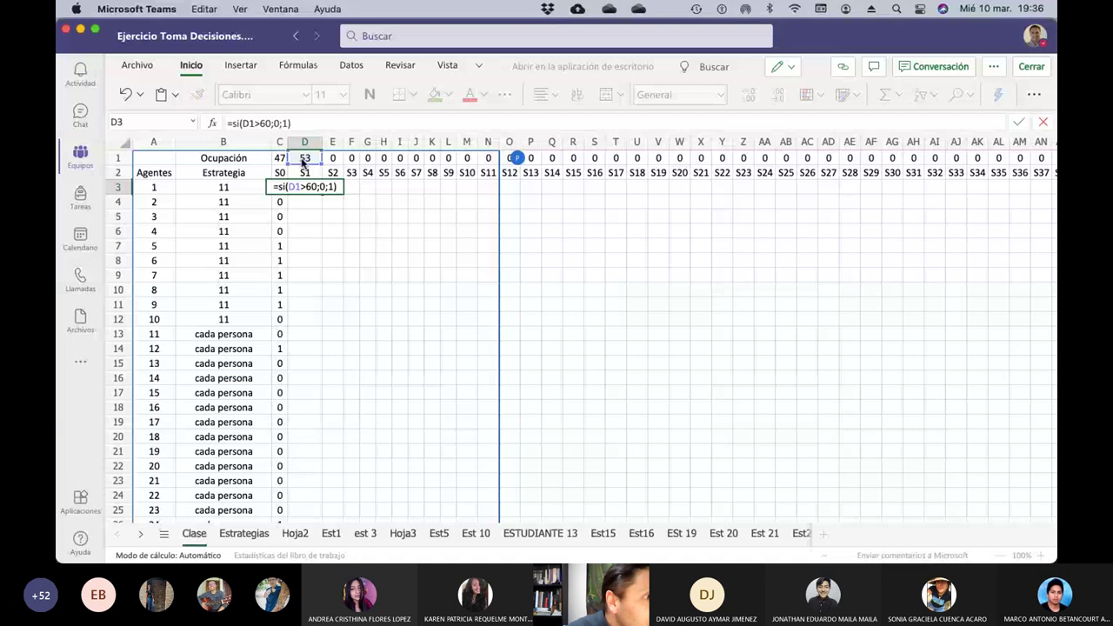
pyautogui.press('Return')
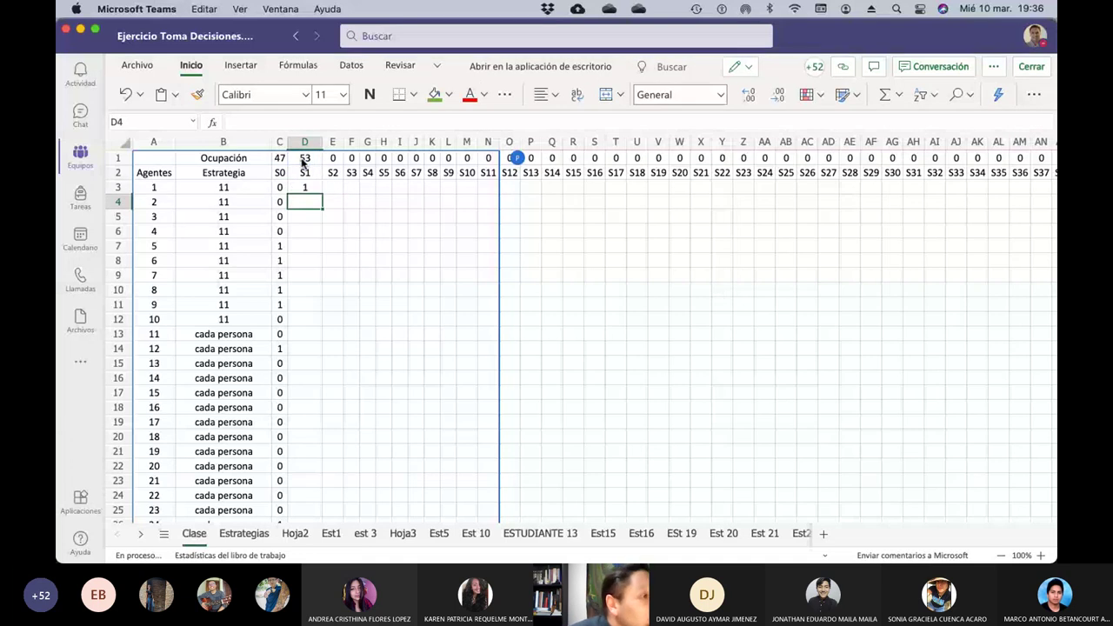
# Make the occupancy reference in D3 absolute as $D$1 and fill the formula down to D12 for agents 1 to 10
pyautogui.press('Up')
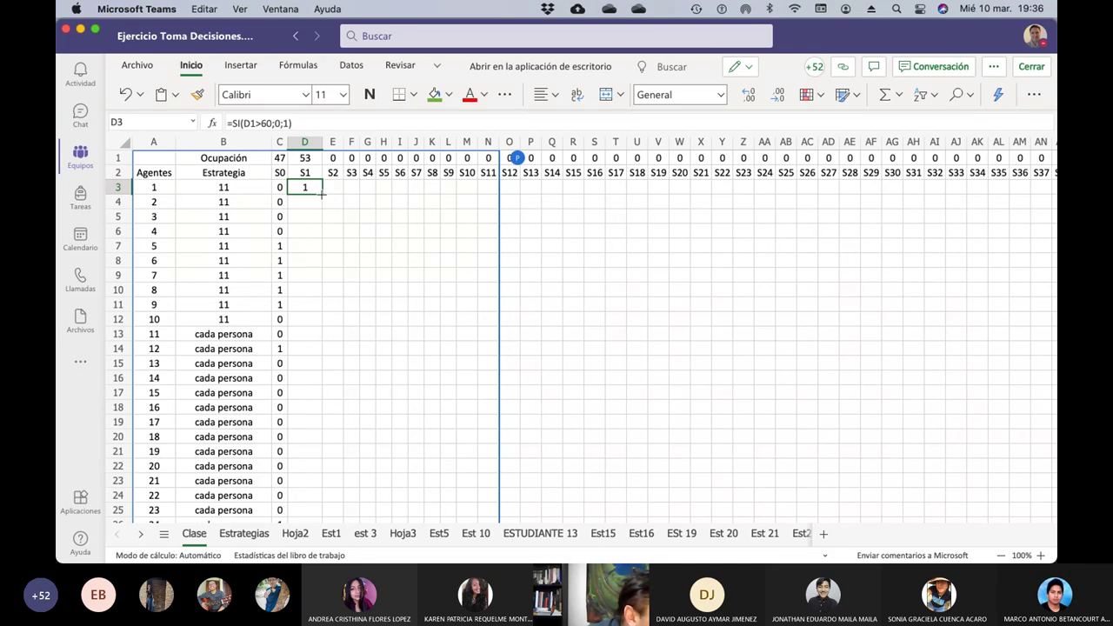
pyautogui.click(247, 124)
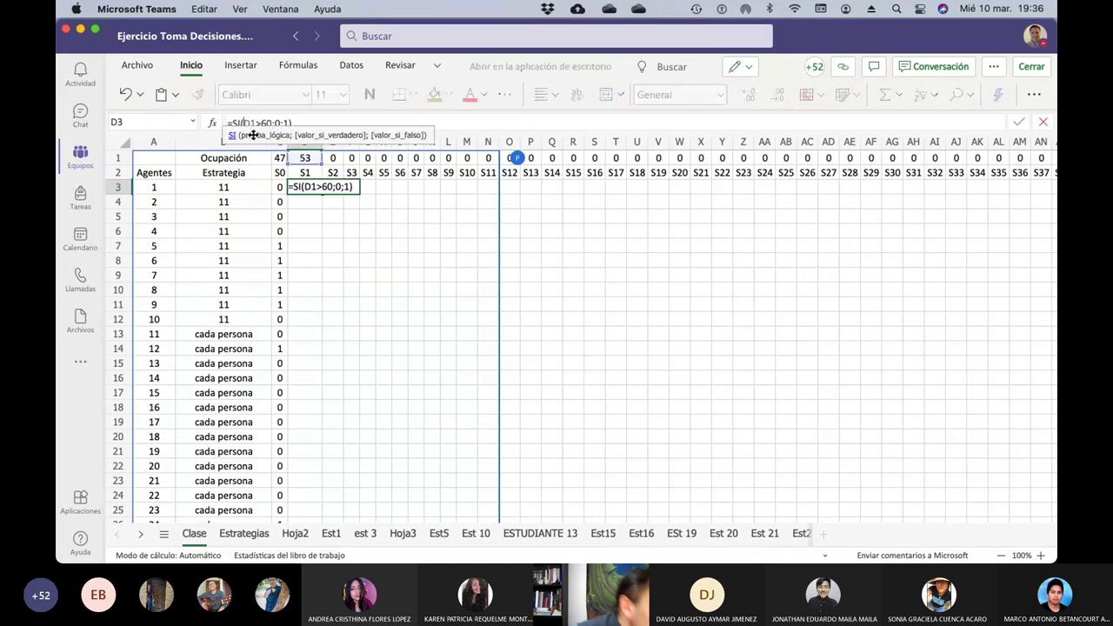
pyautogui.write('$D')
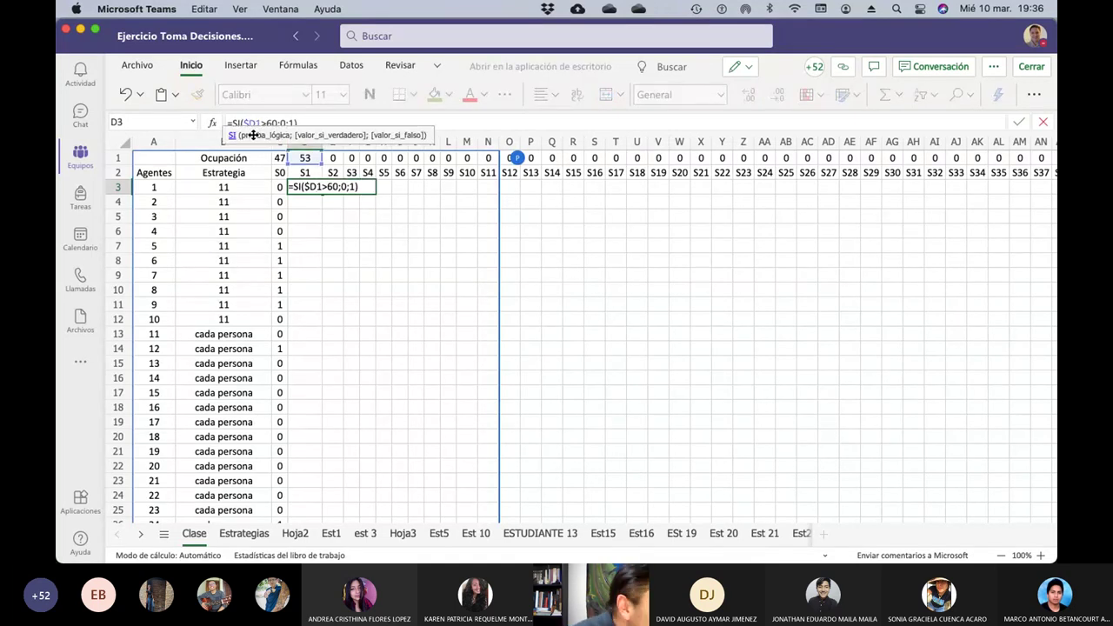
pyautogui.write('$')
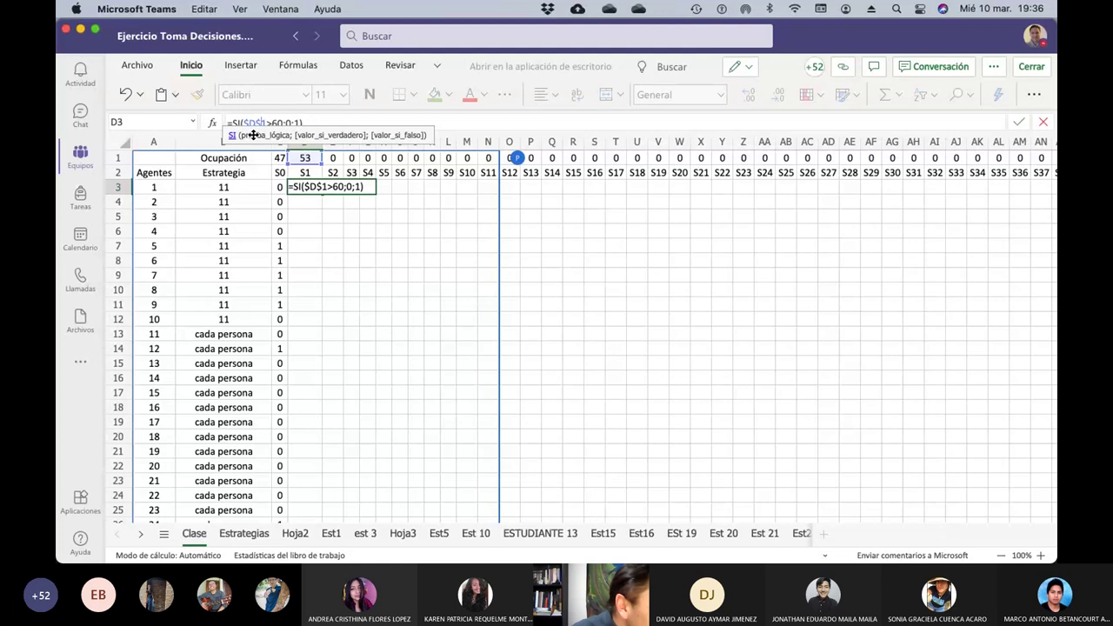
pyautogui.press('Return')
pyautogui.press('Up')
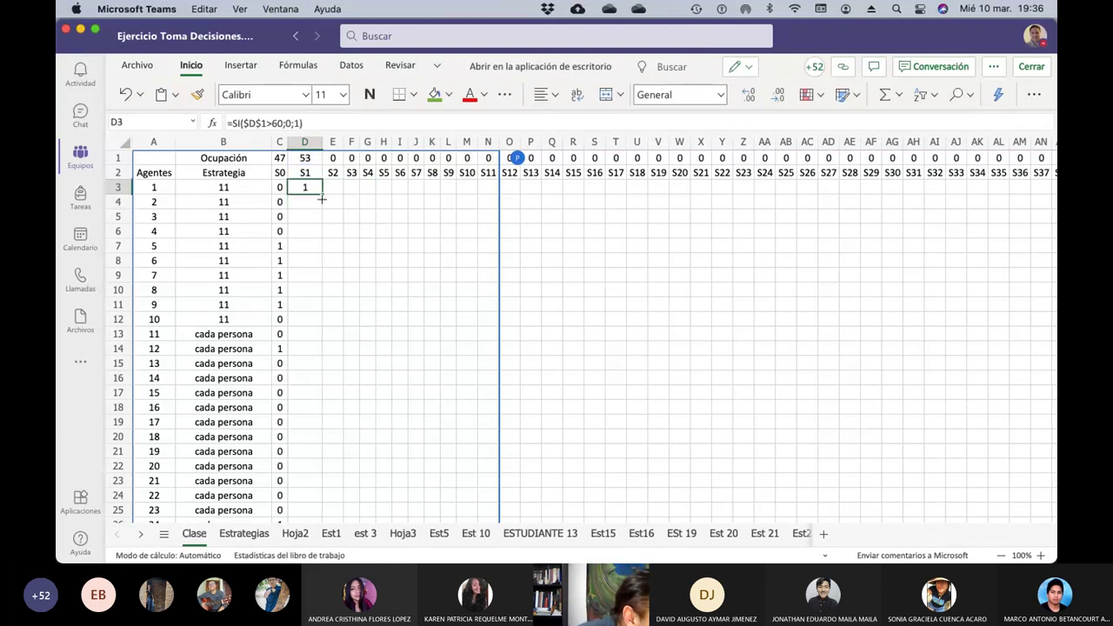
pyautogui.moveTo(322, 197); pyautogui.dragTo(320, 323)
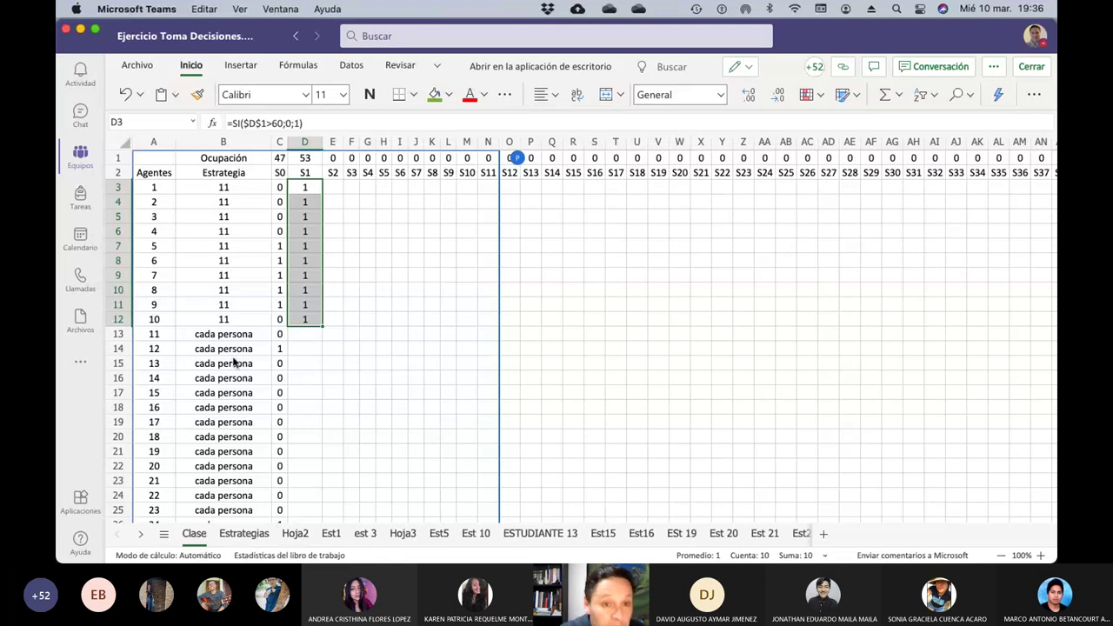
# Look up student 2's strategy for agents 11 to 20 on the Estrategias sheet, and return to the Clase sheet
pyautogui.click(246, 535)
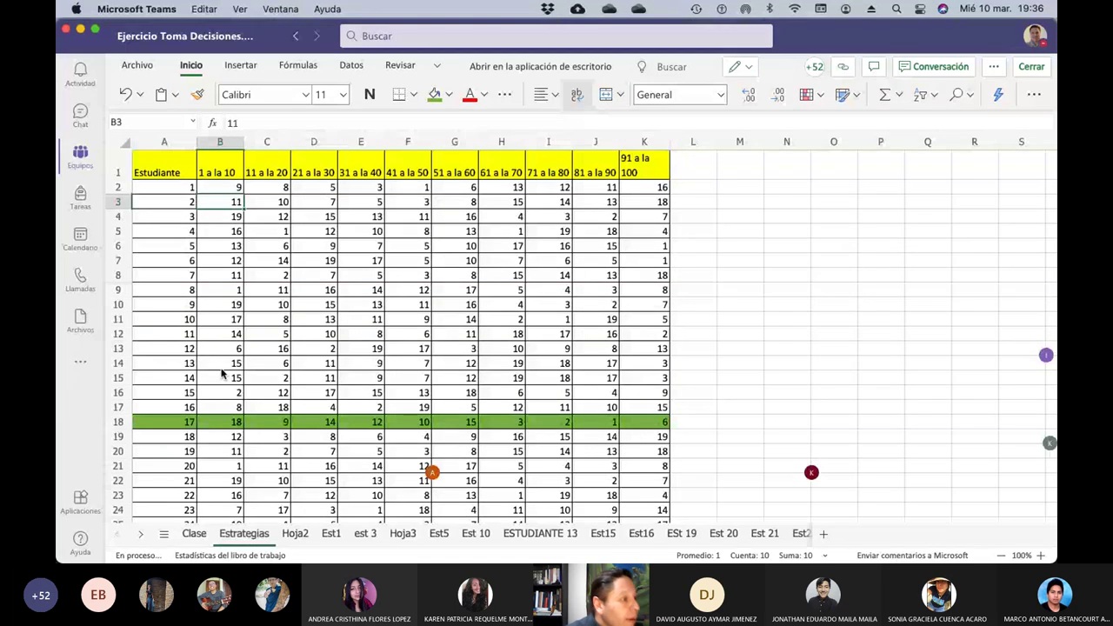
pyautogui.click(268, 204)
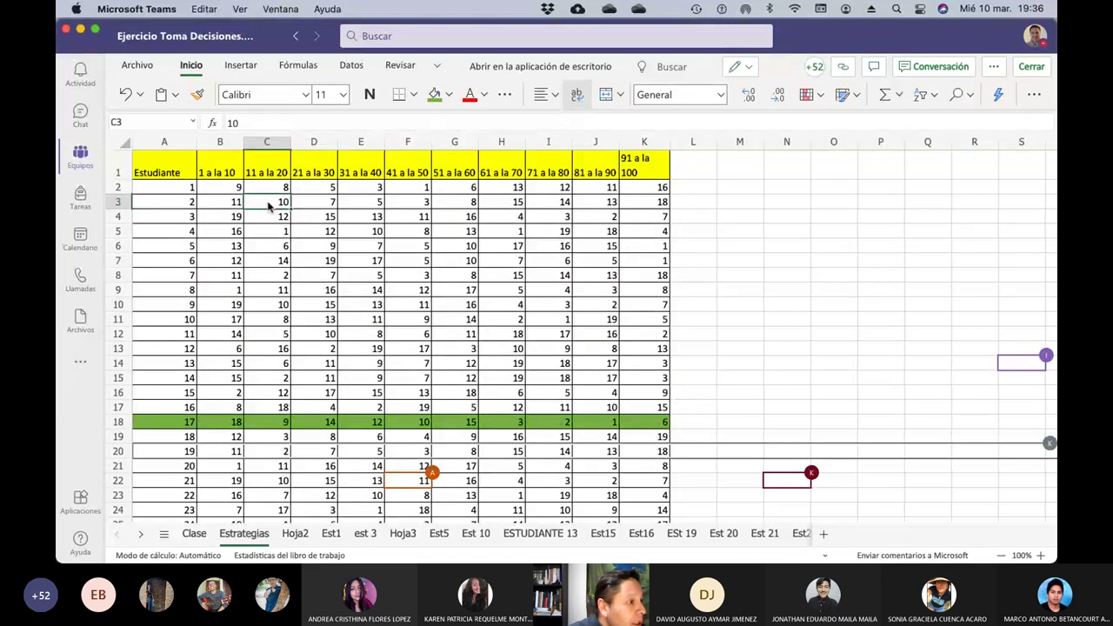
pyautogui.click(195, 534)
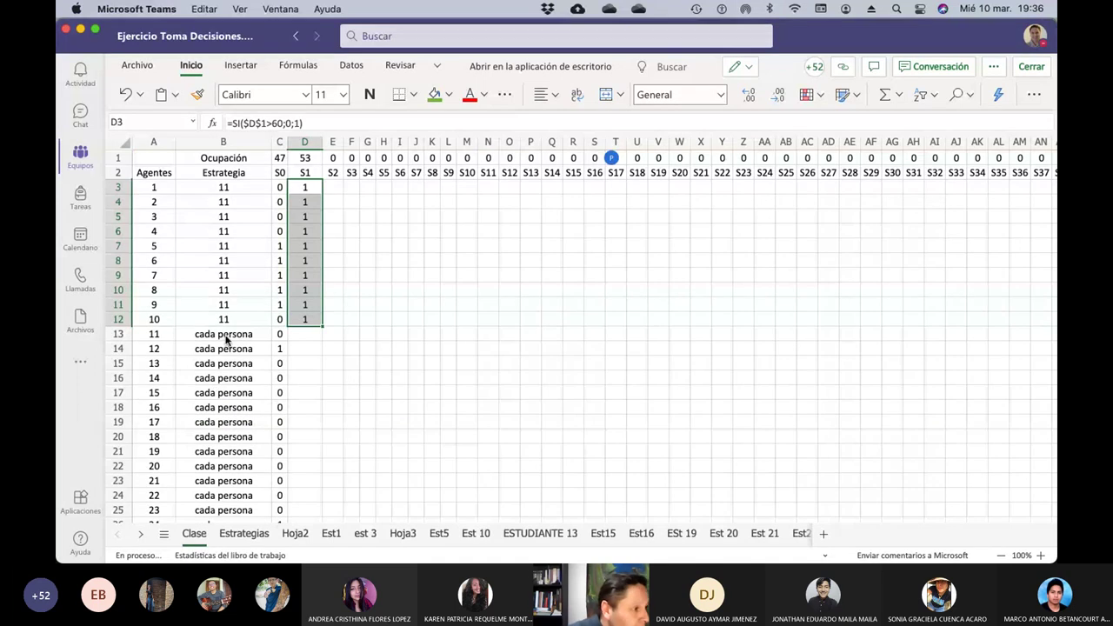
# Enter strategy 10 for agent 11 in B13 and fill it down to B23 for agents 11 to 21
pyautogui.click(242, 337)
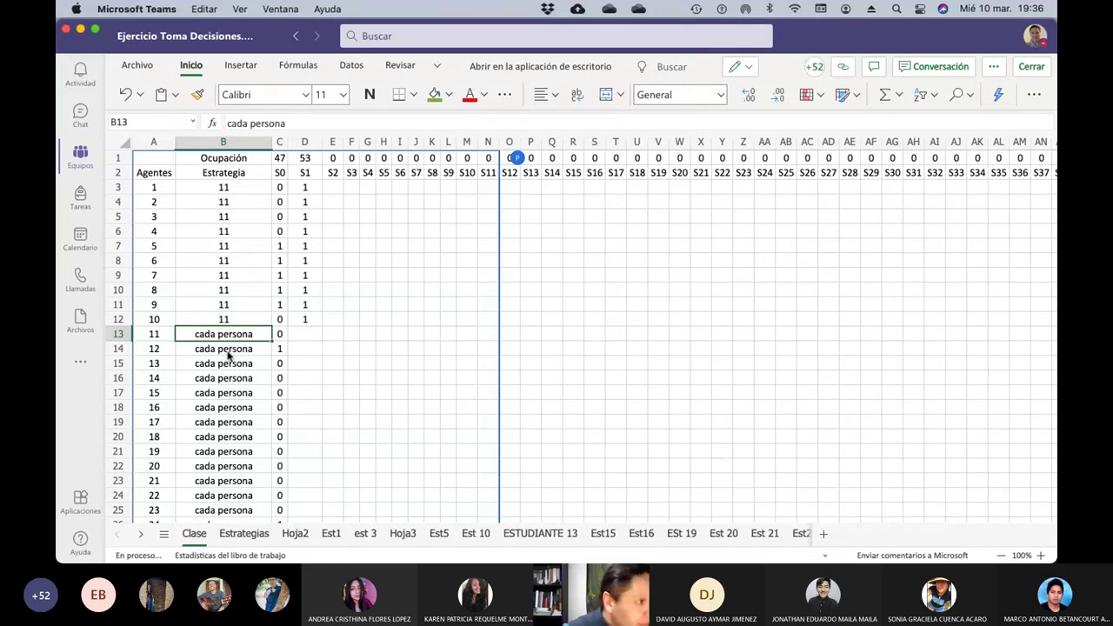
pyautogui.write('10')
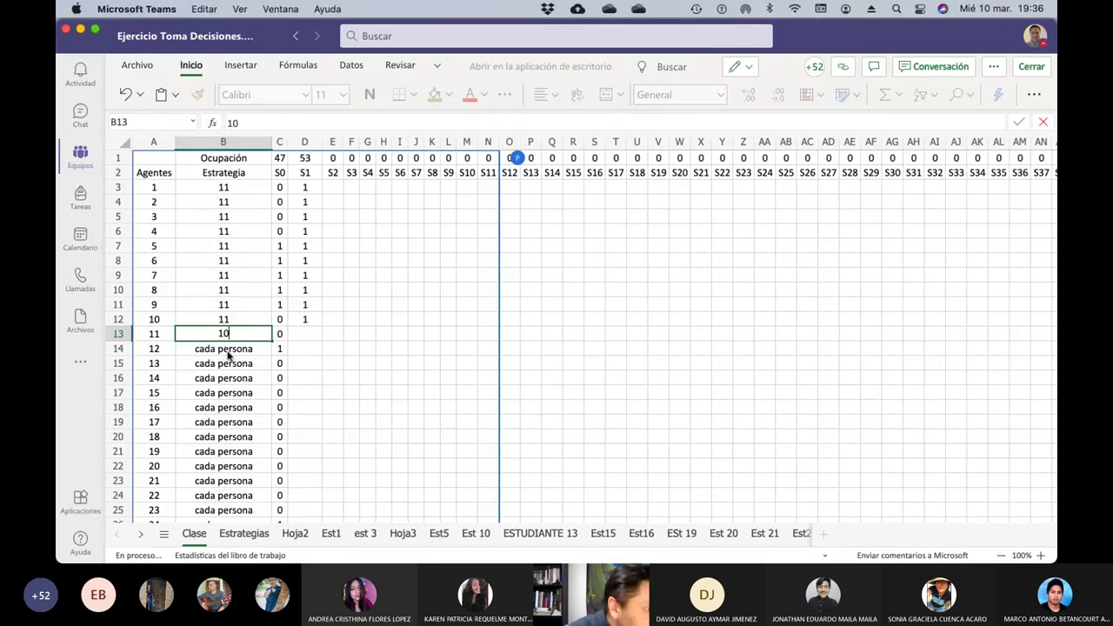
pyautogui.press('Return')
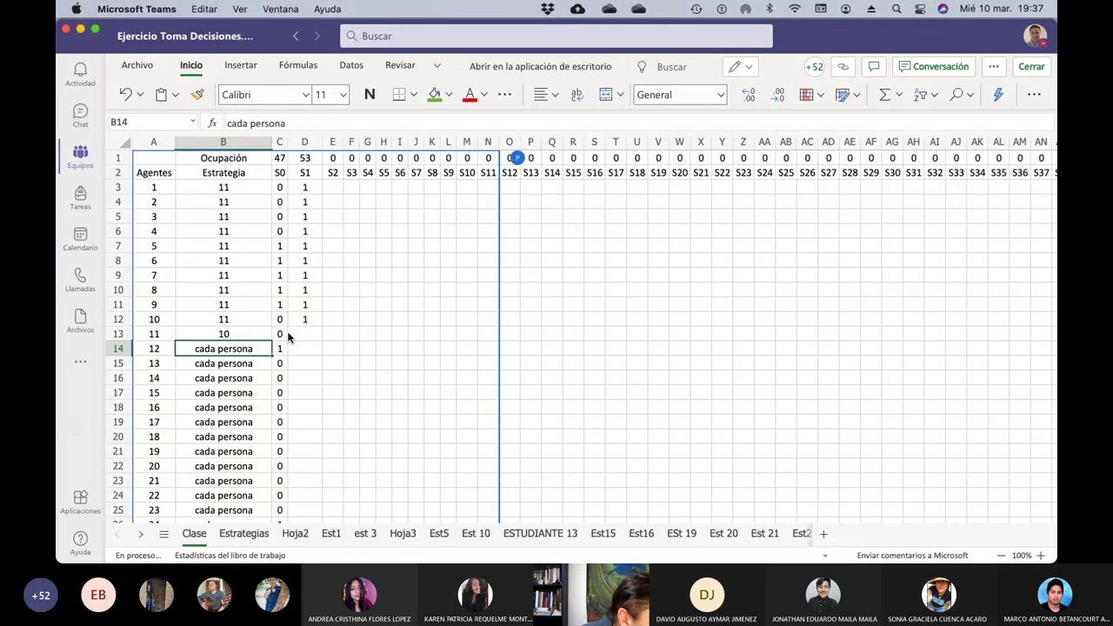
pyautogui.click(244, 333)
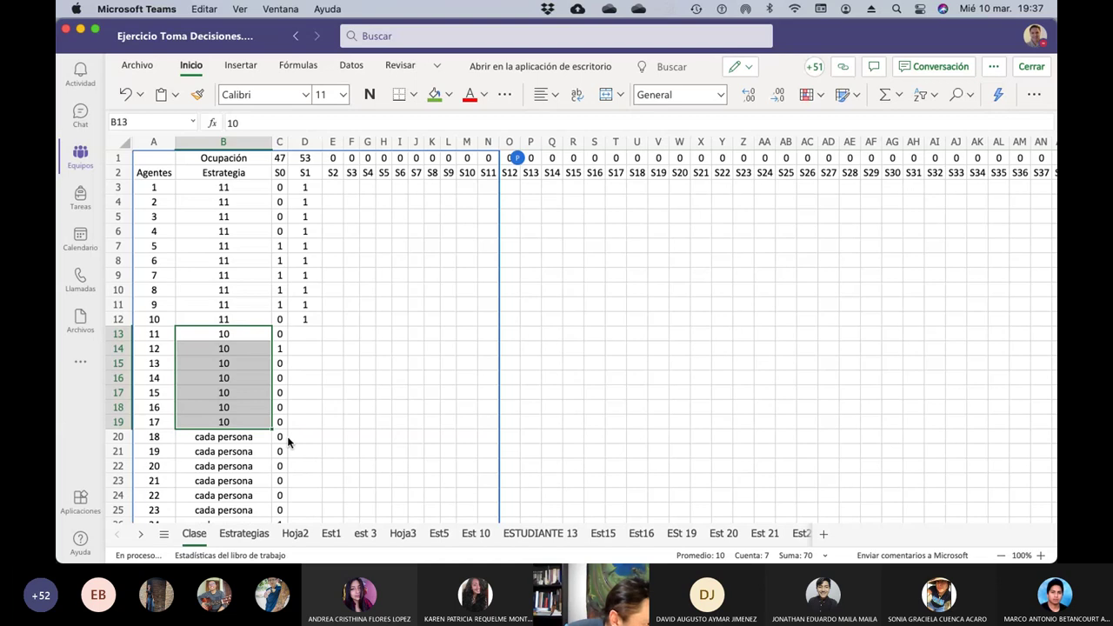
pyautogui.moveTo(272, 434); pyautogui.dragTo(263, 475)
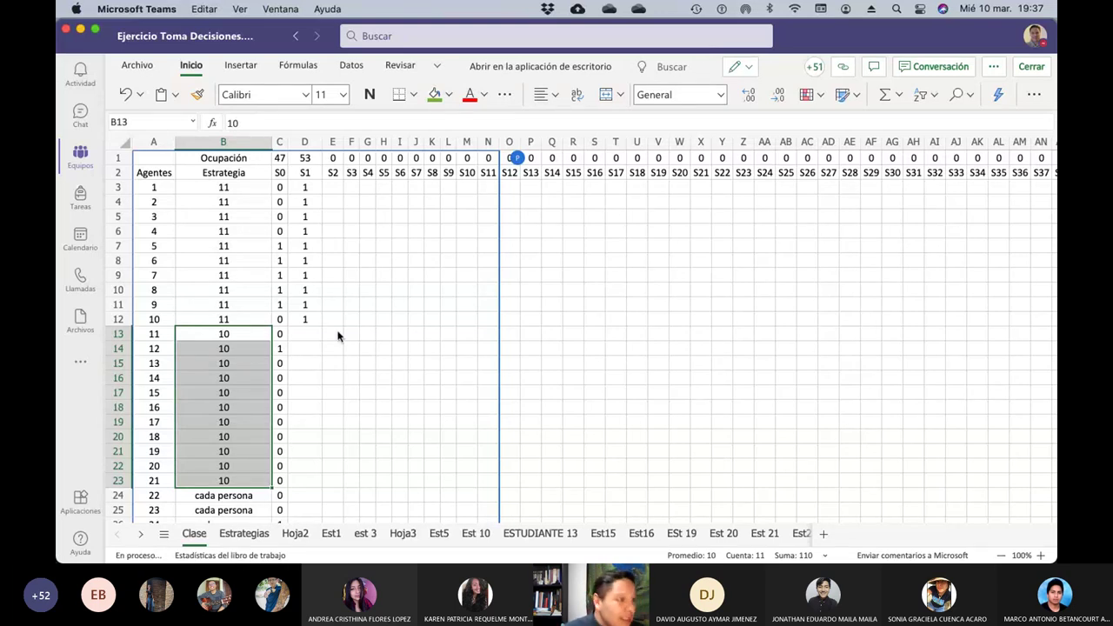
pyautogui.click(309, 334)
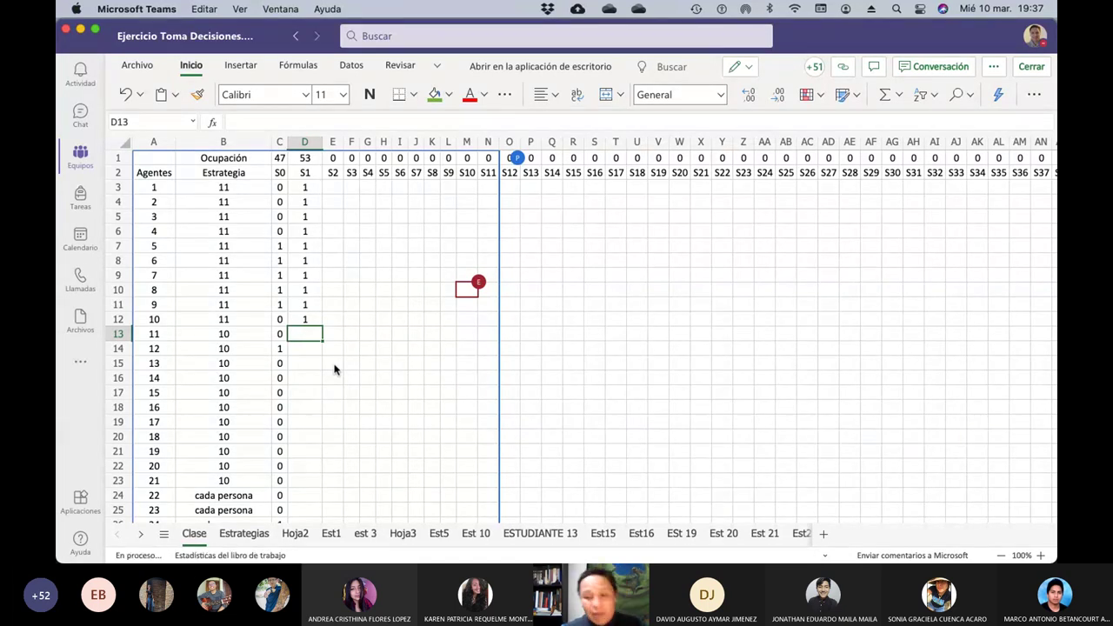
pyautogui.hotkey('shift', 'Down')
pyautogui.hotkey('shift', 'Down')
pyautogui.hotkey('shift', 'Down')
pyautogui.hotkey('shift', 'Down')
pyautogui.hotkey('shift', 'Down')
pyautogui.hotkey('shift', 'Down')
pyautogui.hotkey('shift', 'Down')
pyautogui.hotkey('shift', 'Down')
pyautogui.hotkey('shift', 'Down')
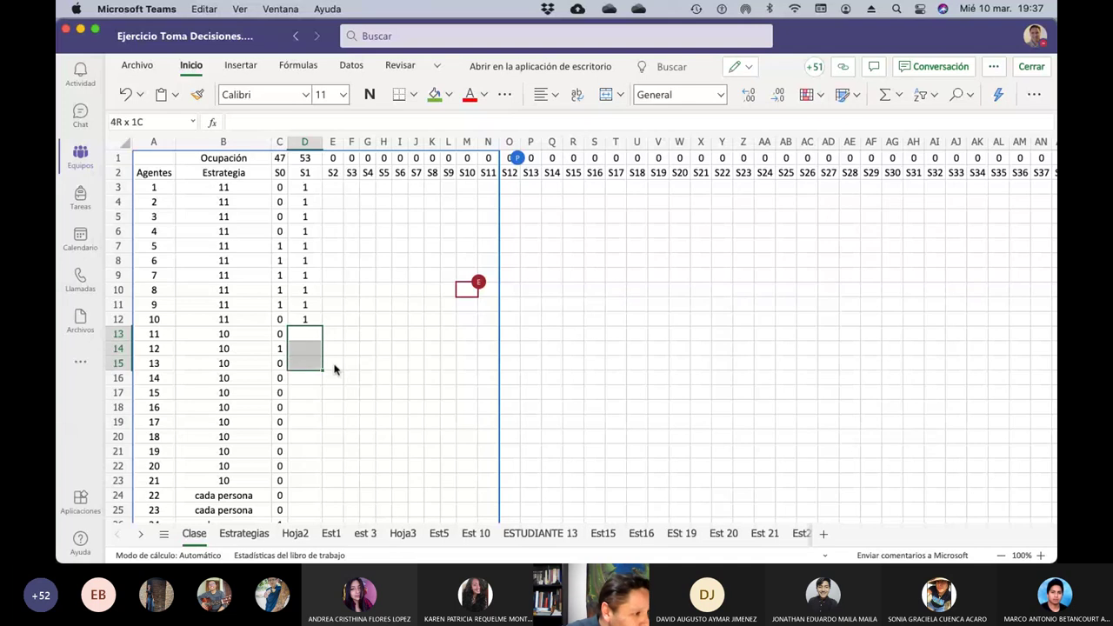
pyautogui.hotkey('shift', 'Down')
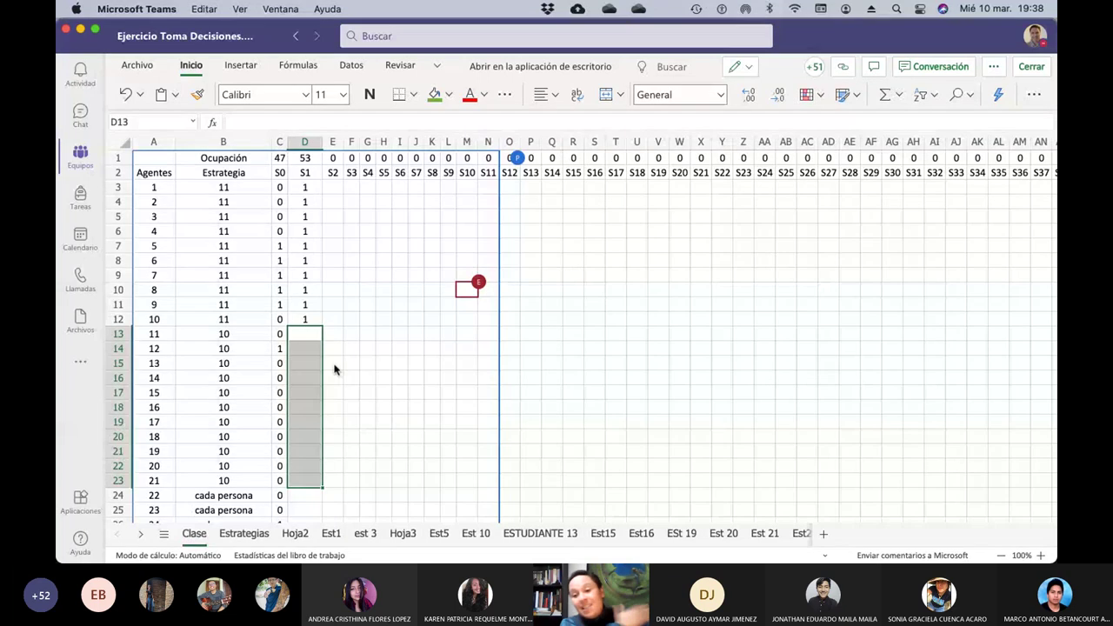
pyautogui.hotkey('ctrl', 'v')
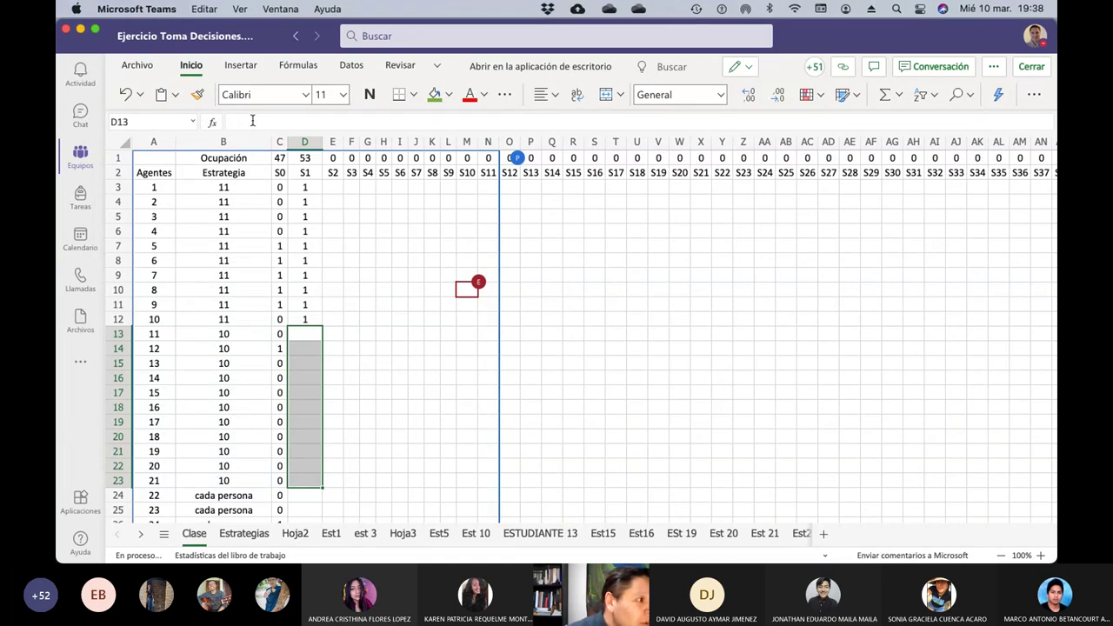
pyautogui.doubleClick(310, 339)
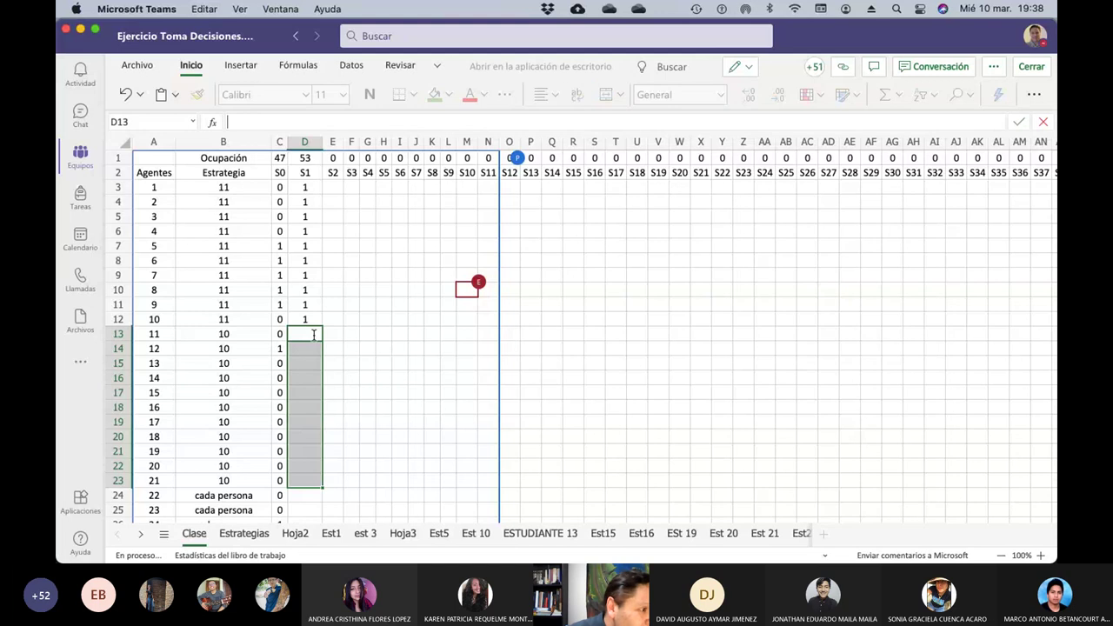
pyautogui.click(308, 357)
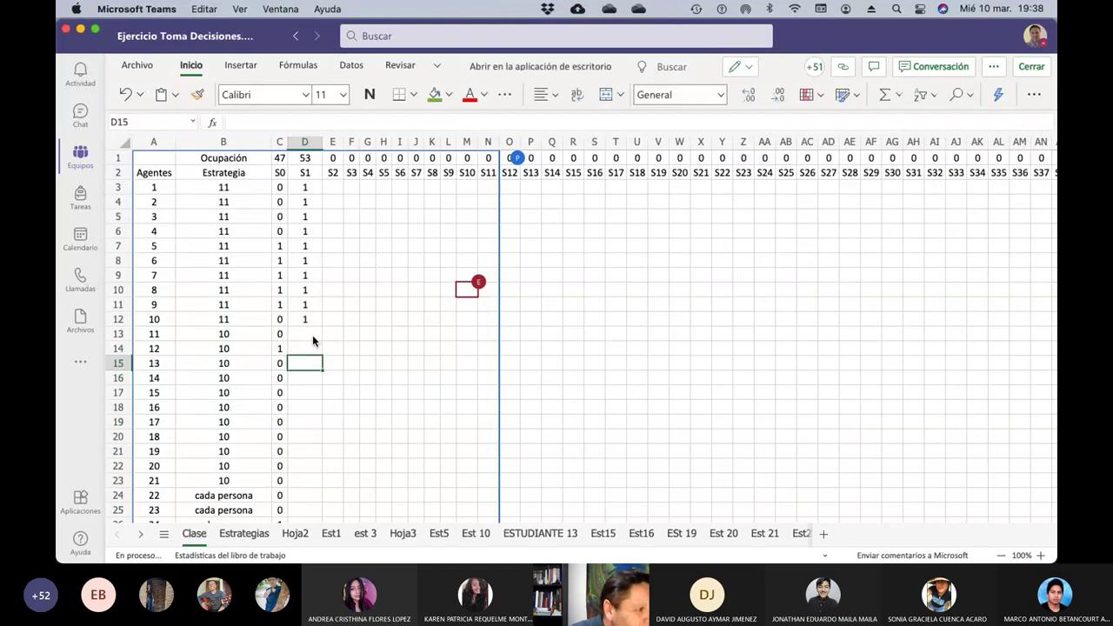
pyautogui.click(309, 337)
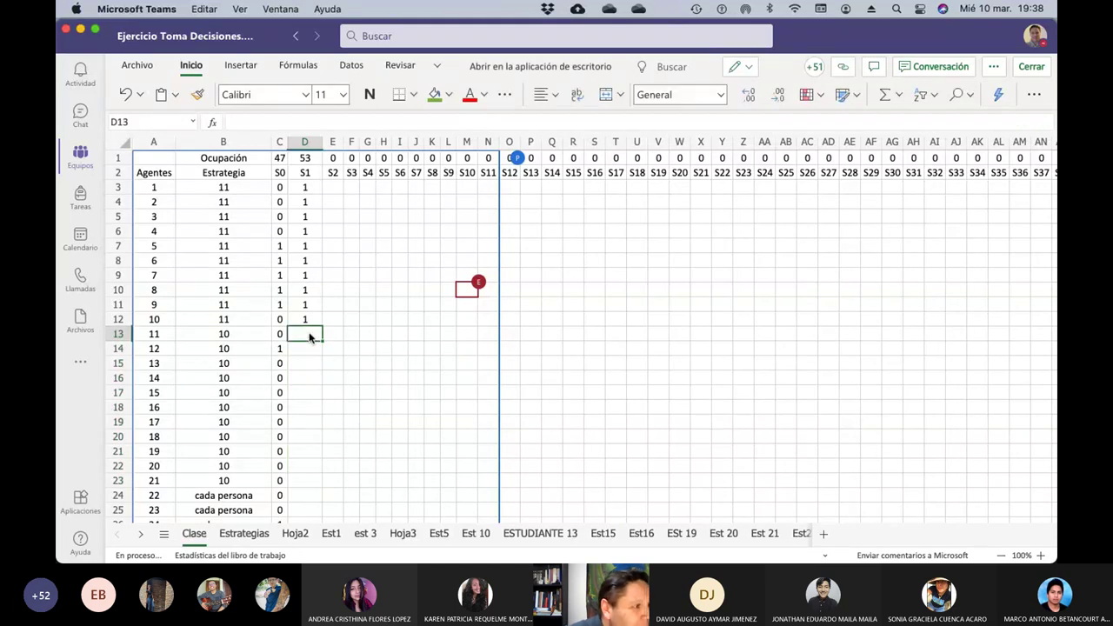
# Insert a new row above the Ocupación row and label it "Promedio 7s" in B1
pyautogui.click(120, 159)
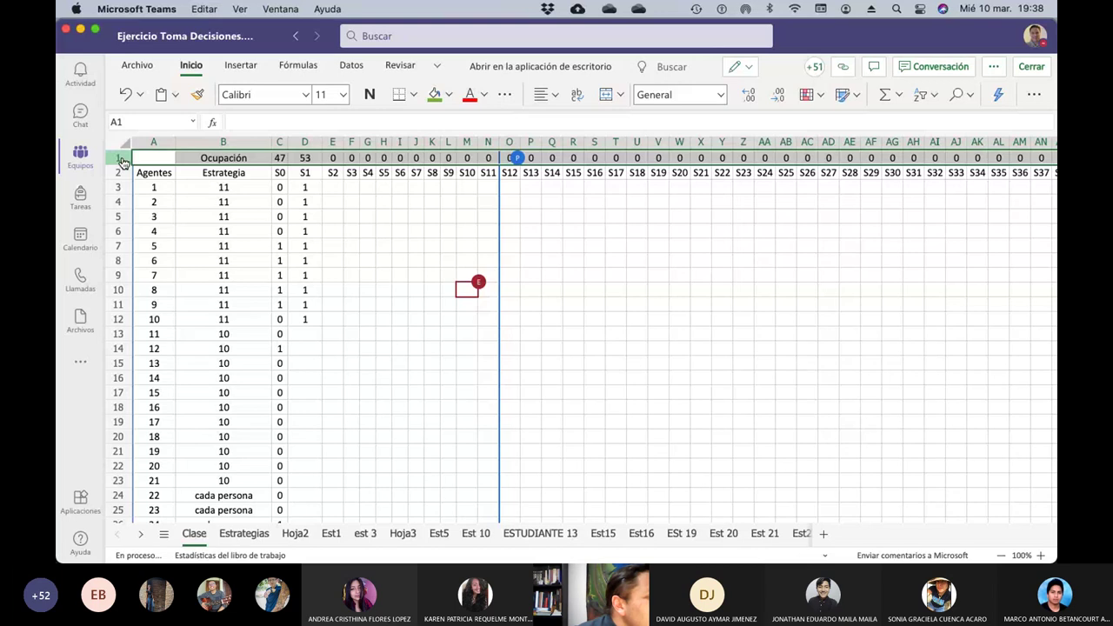
pyautogui.rightClick(123, 161)
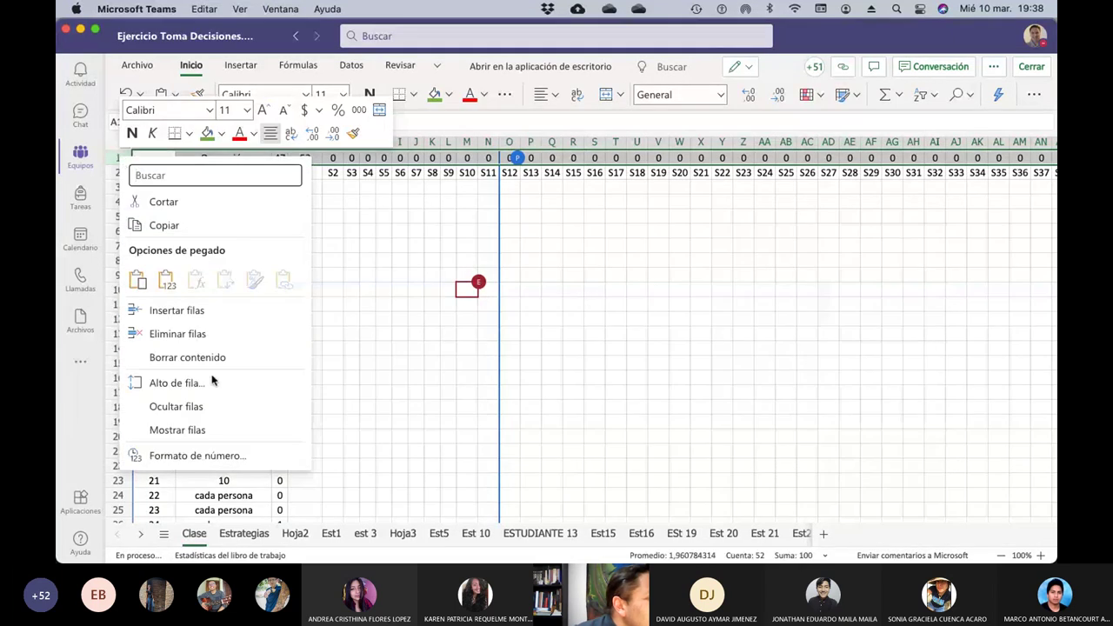
pyautogui.click(193, 313)
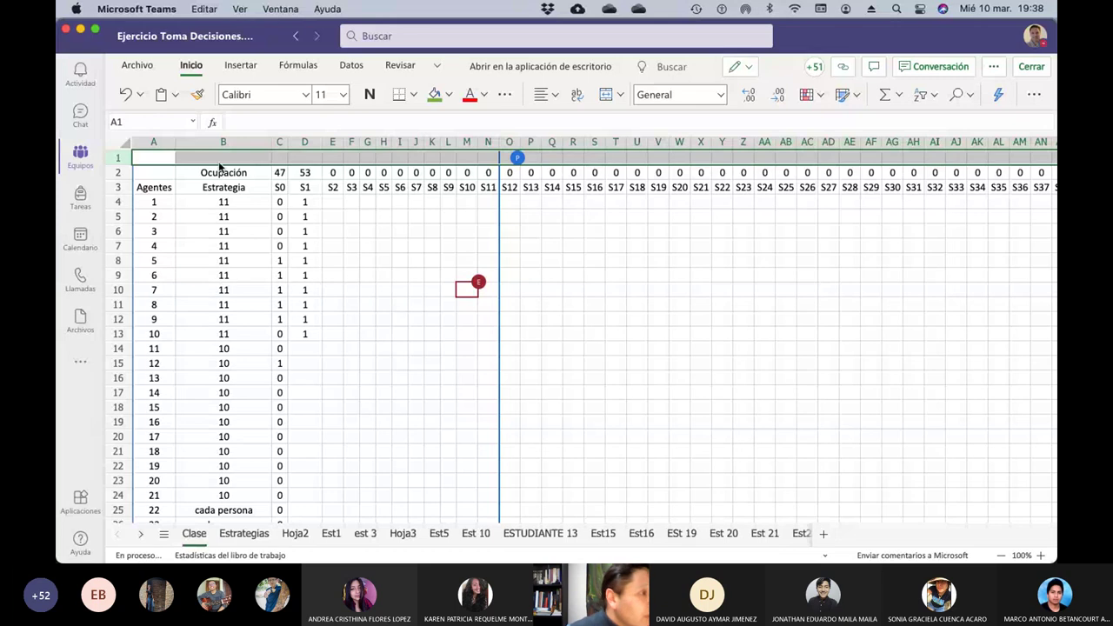
pyautogui.press('Right')
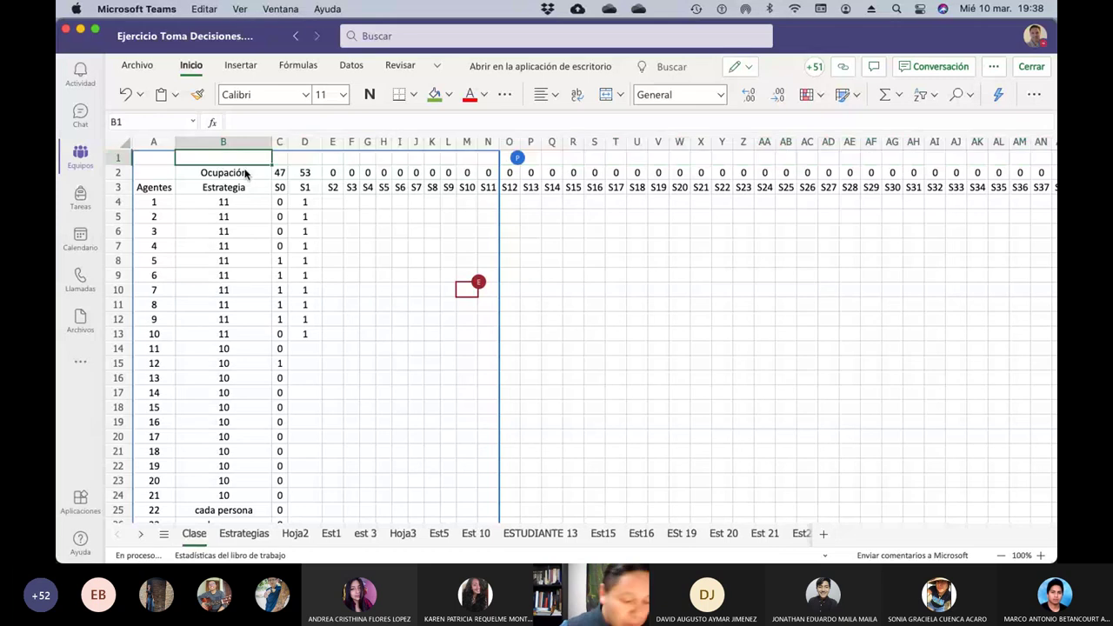
pyautogui.write('Promedio')
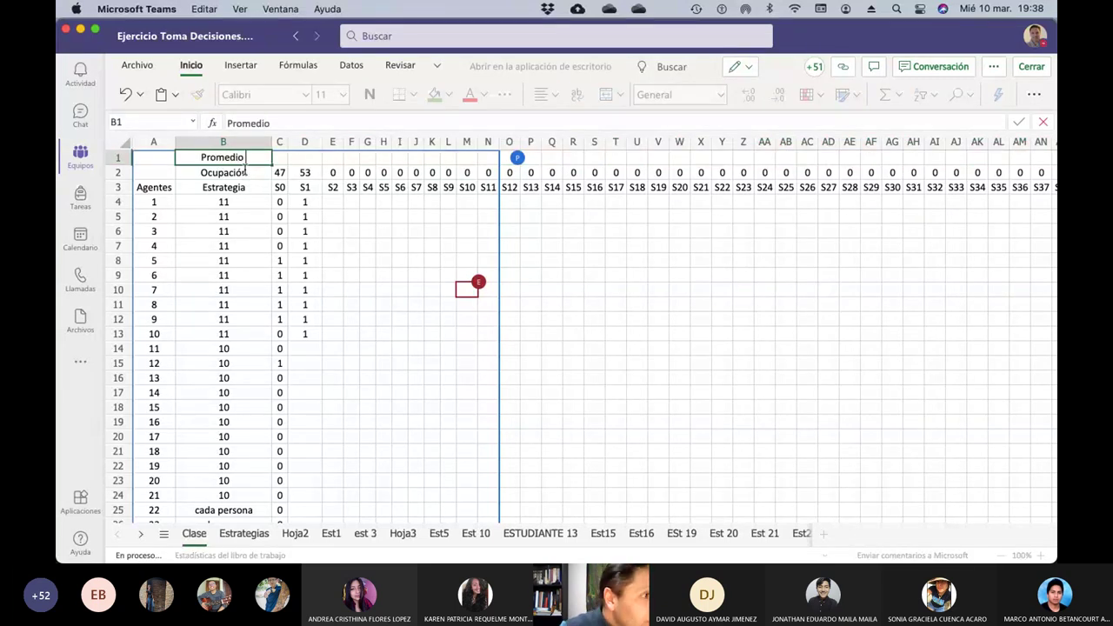
pyautogui.write(' 7s')
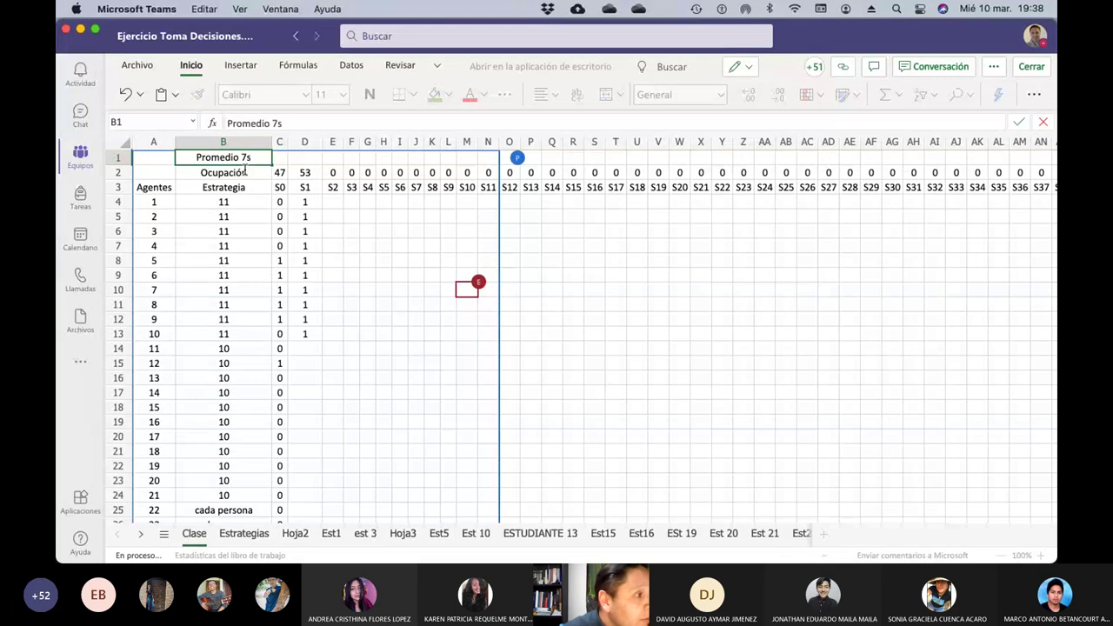
pyautogui.press('Return')
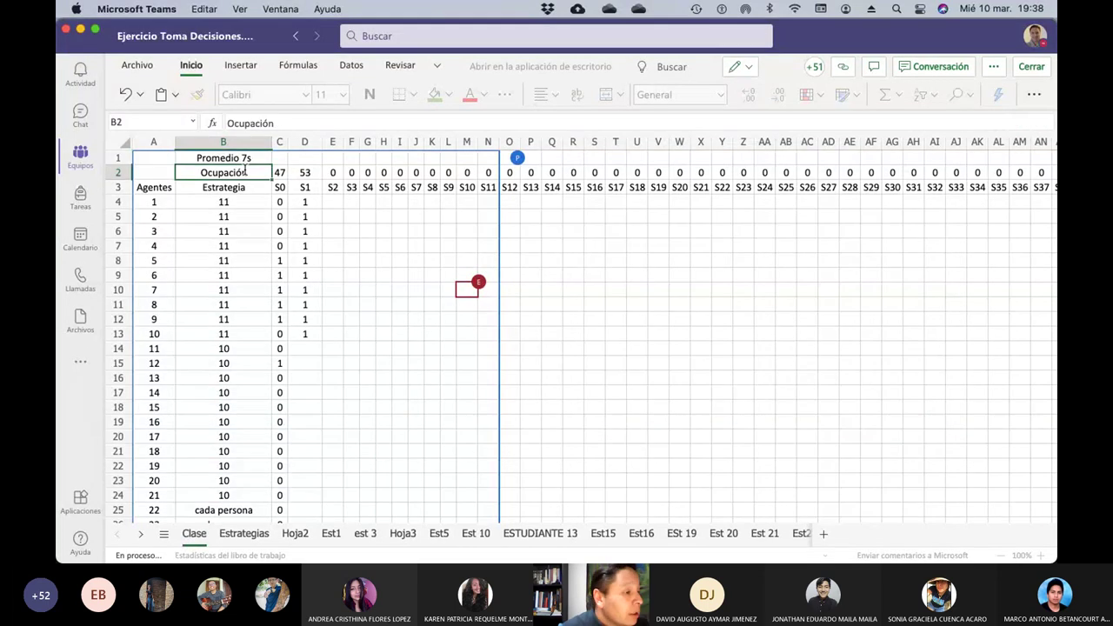
# In the Promedio 7s row, enter the seven-week occupancy average for S6 in I1 as =(C2+D2+E2+F2+G2+H2+I2)/7
pyautogui.press('Up')
pyautogui.press('Right')
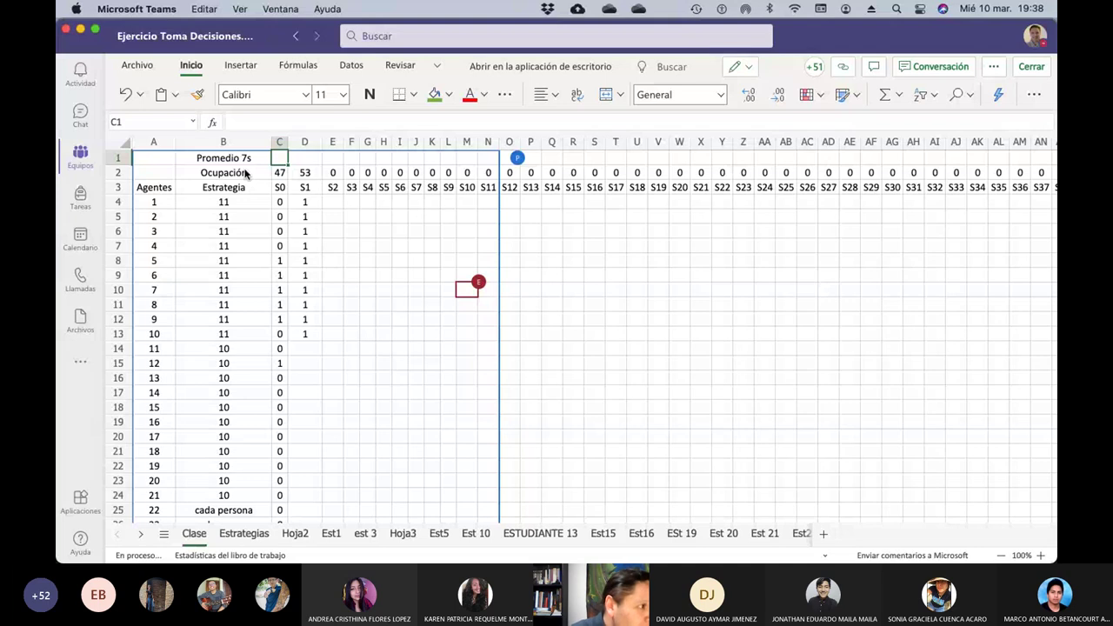
pyautogui.press('Right')
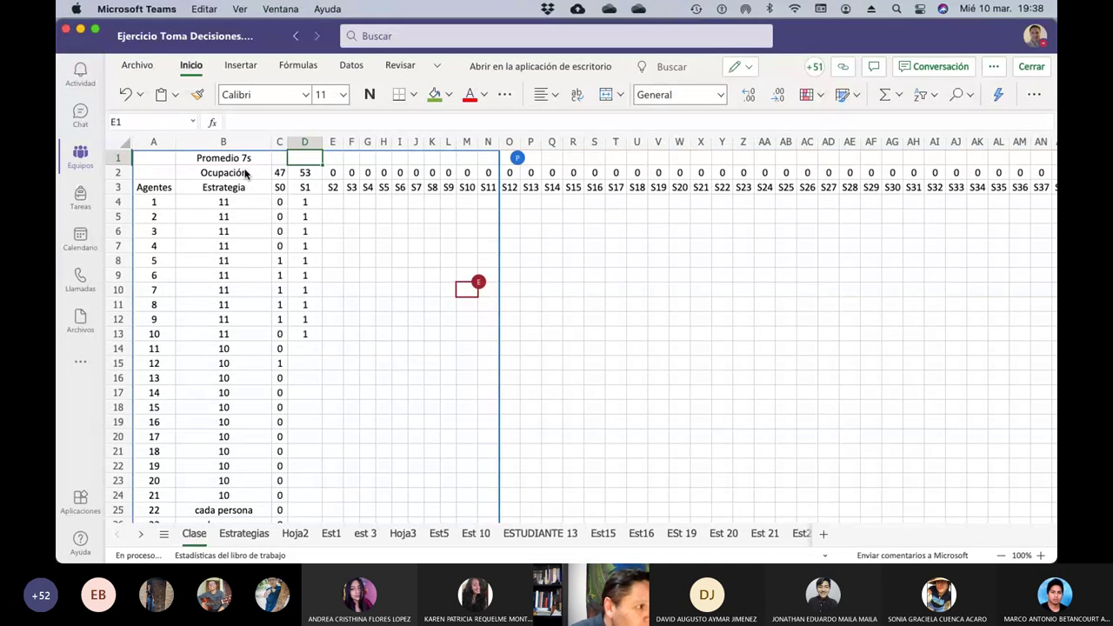
pyautogui.press('Right')
pyautogui.press('Right')
pyautogui.press('Right')
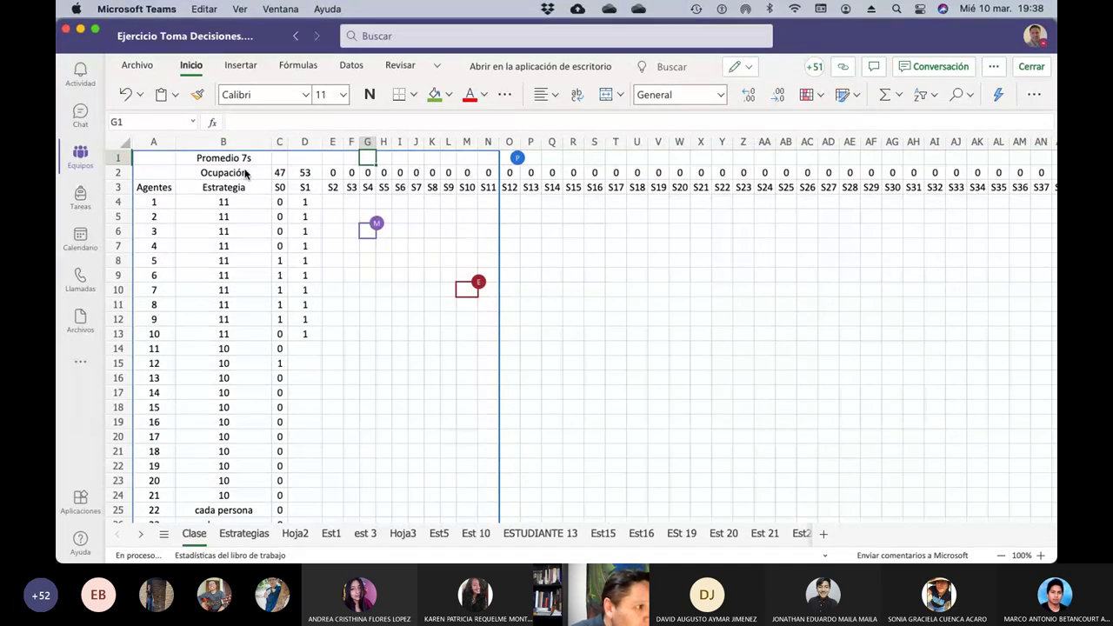
pyautogui.press('Right')
pyautogui.press('Right')
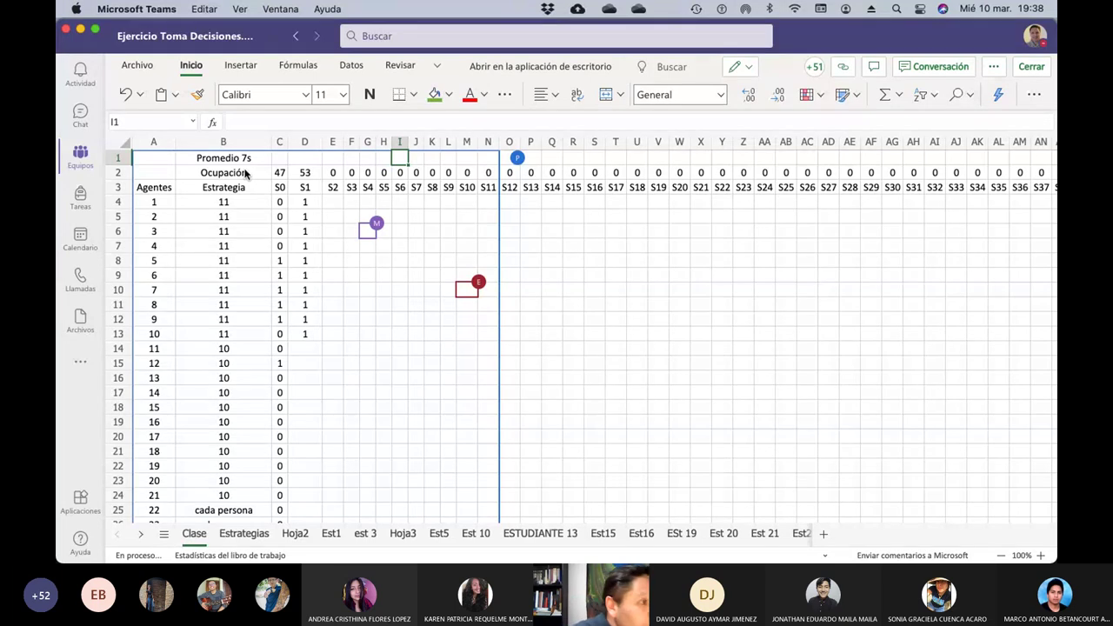
pyautogui.press('Down')
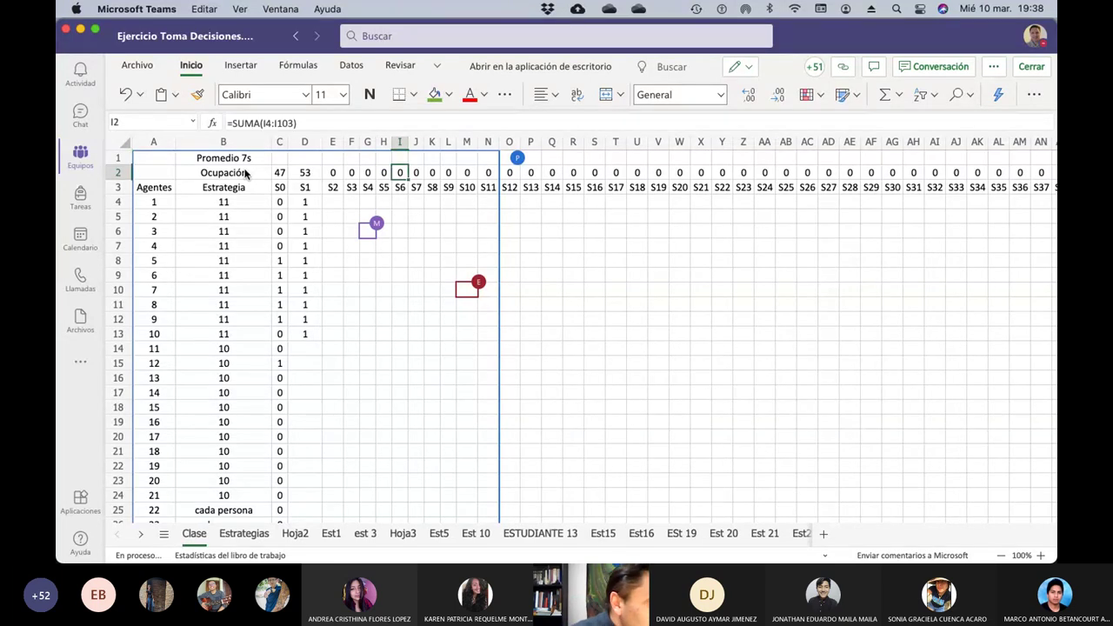
pyautogui.press('Up')
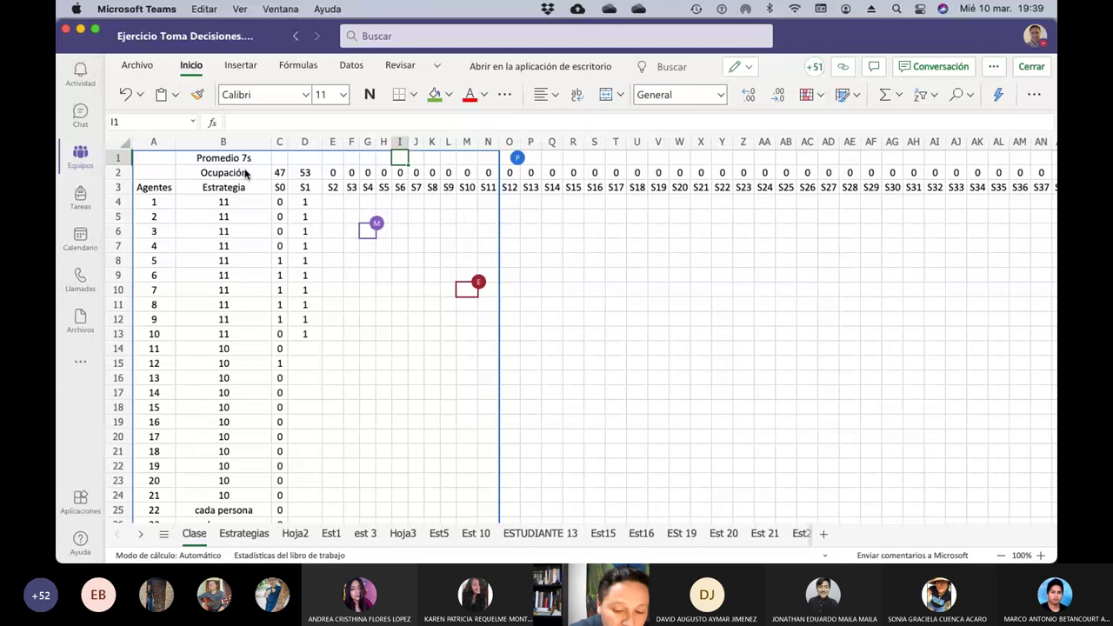
pyautogui.write('=')
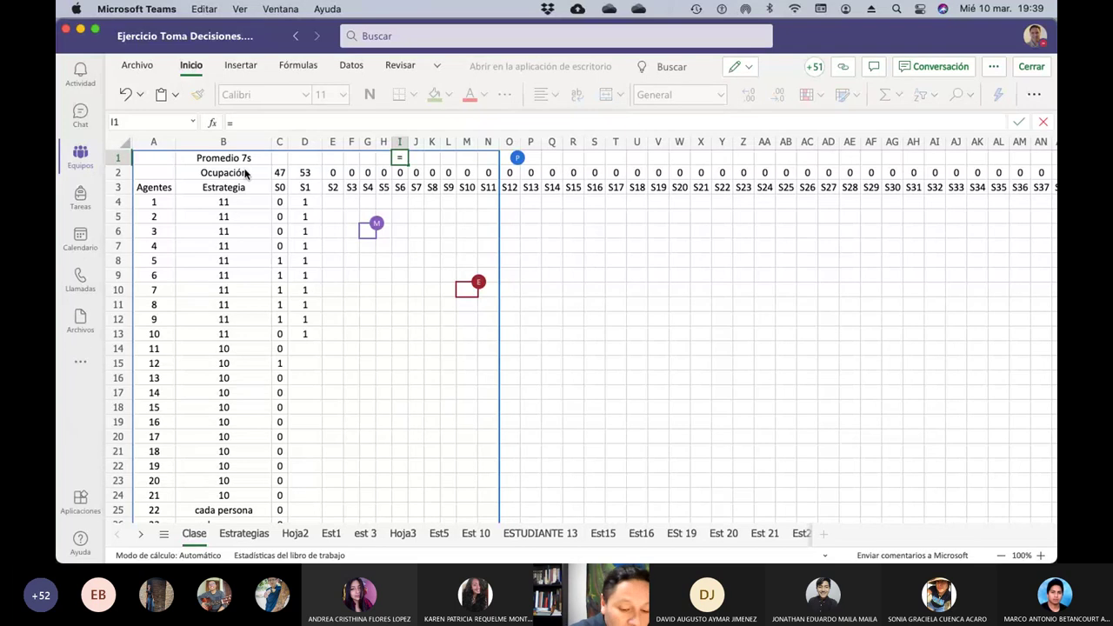
pyautogui.write('(')
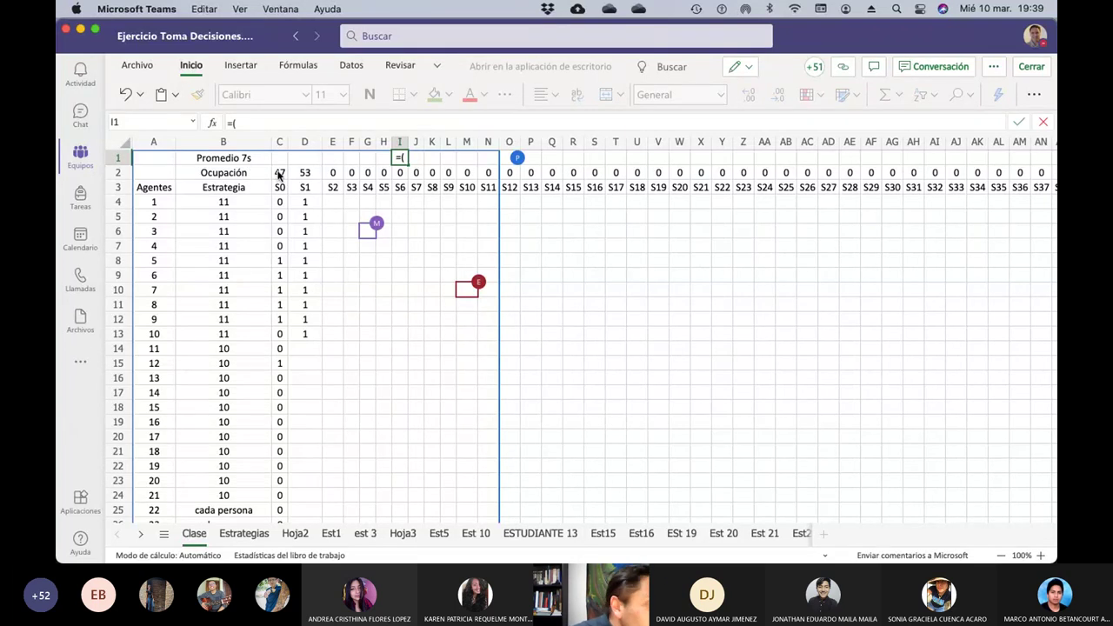
pyautogui.click(279, 173)
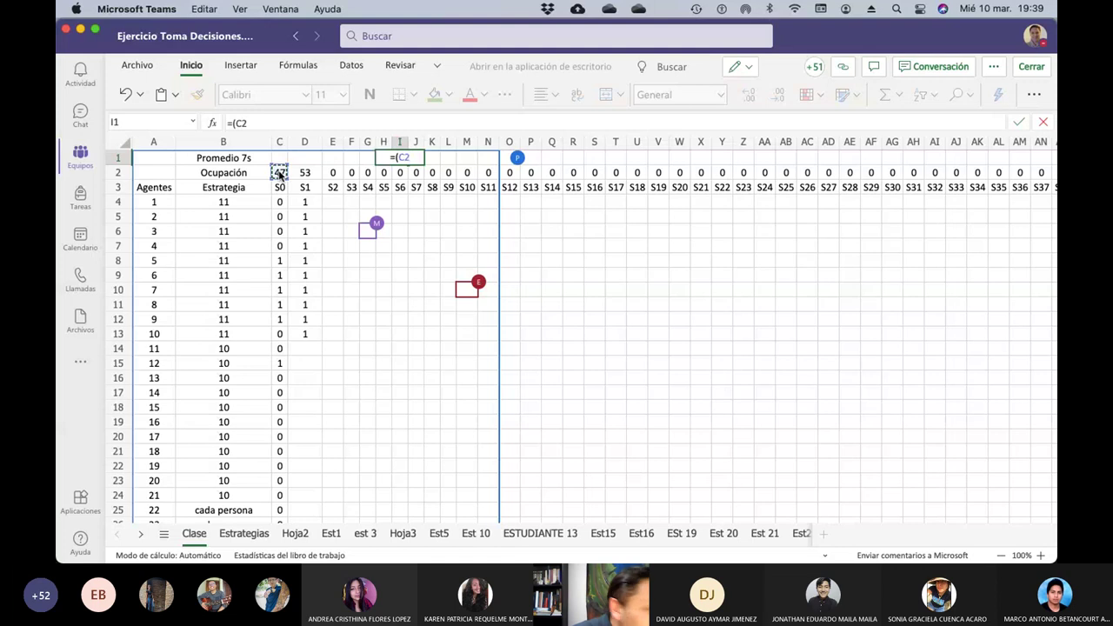
pyautogui.write('+')
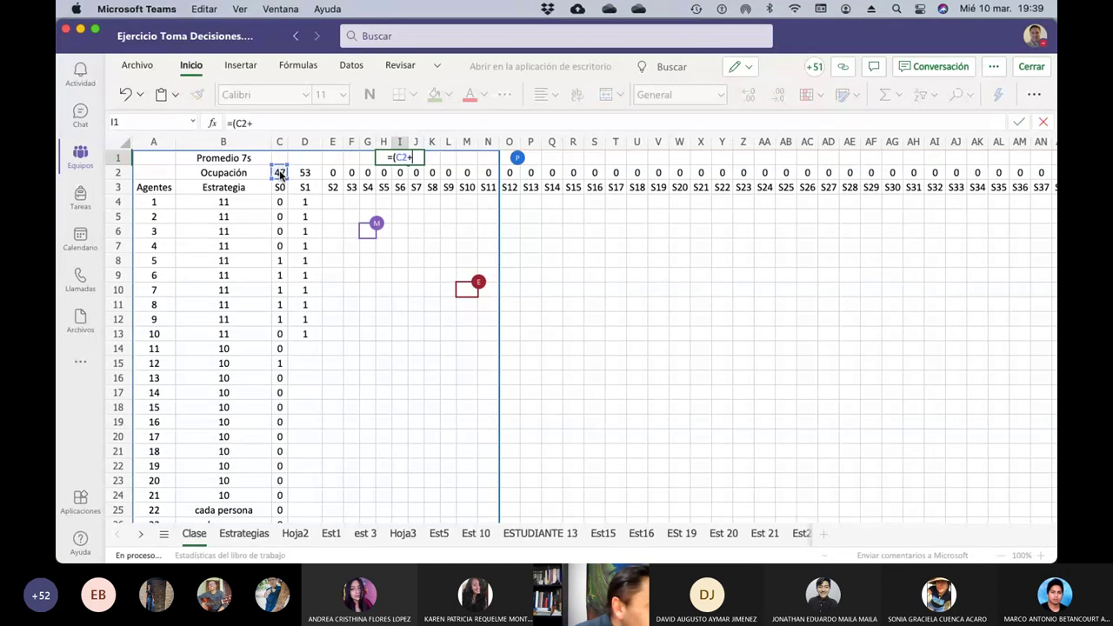
pyautogui.click(302, 174)
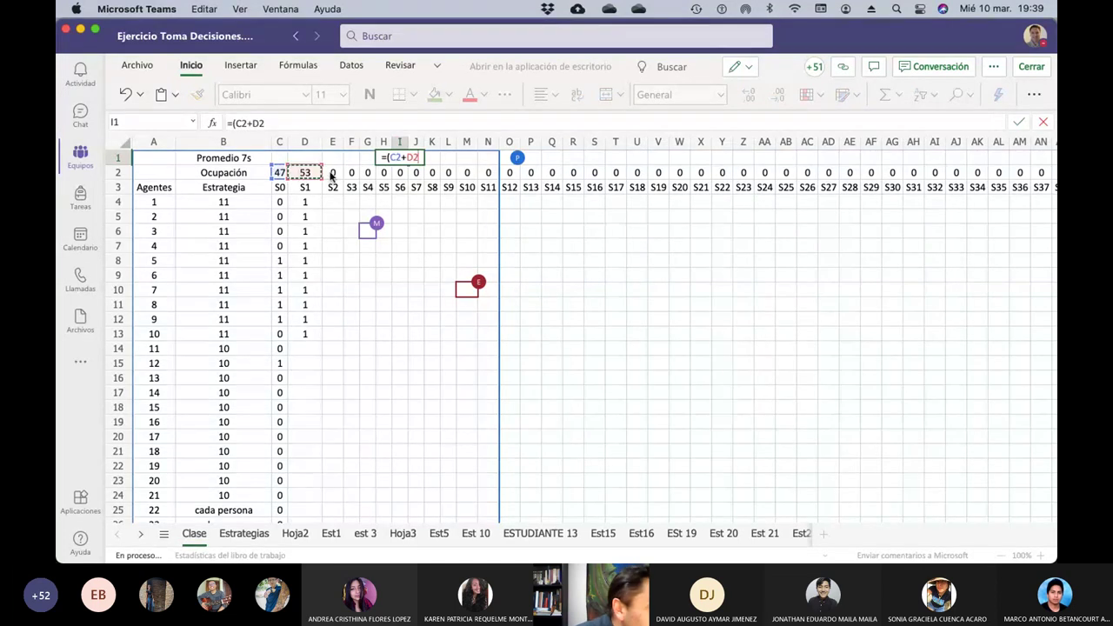
pyautogui.click(331, 175)
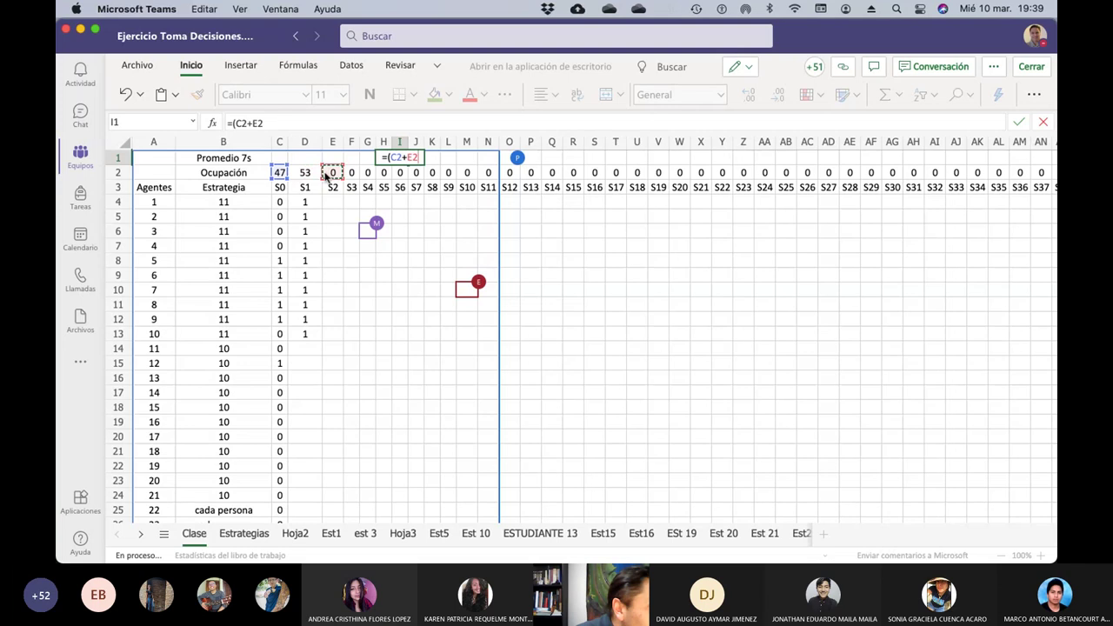
pyautogui.click(309, 174)
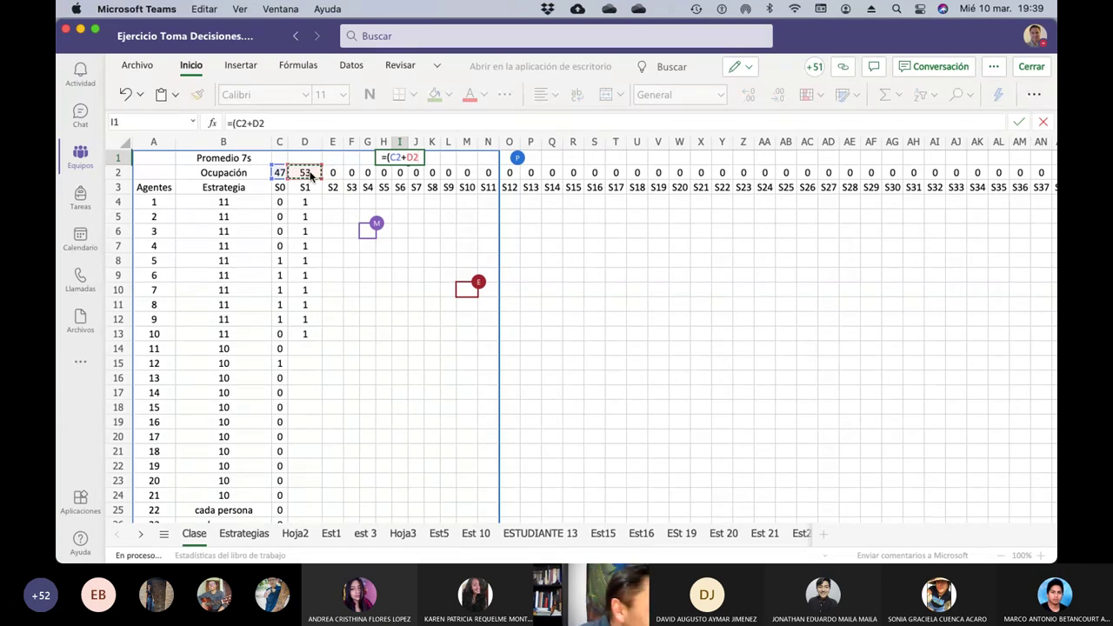
pyautogui.write('+')
pyautogui.click(334, 173)
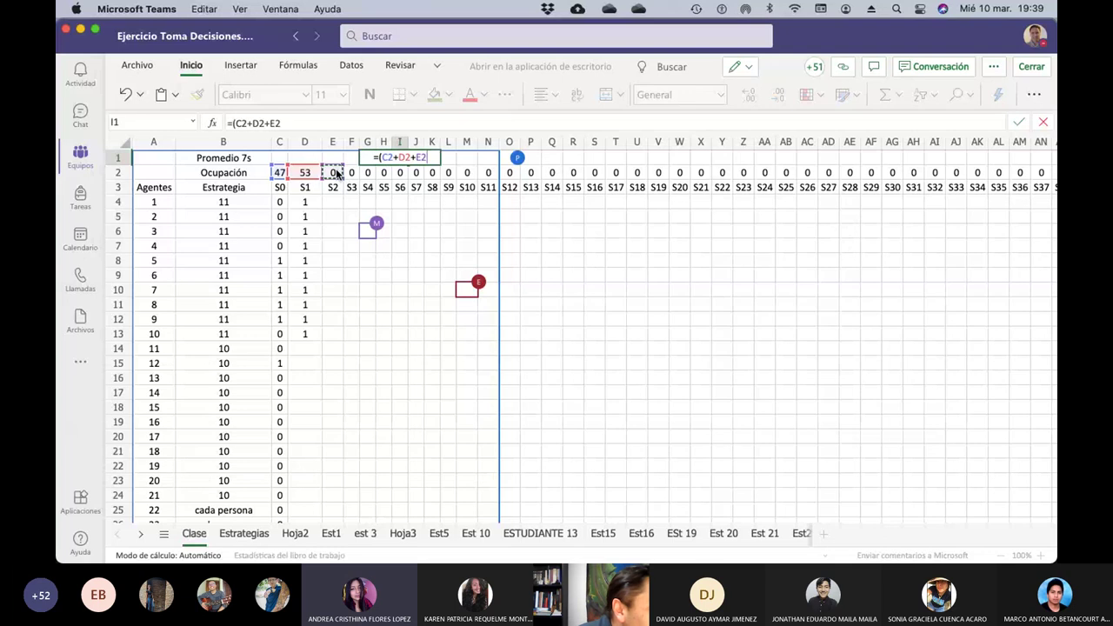
pyautogui.write('+')
pyautogui.click(353, 174)
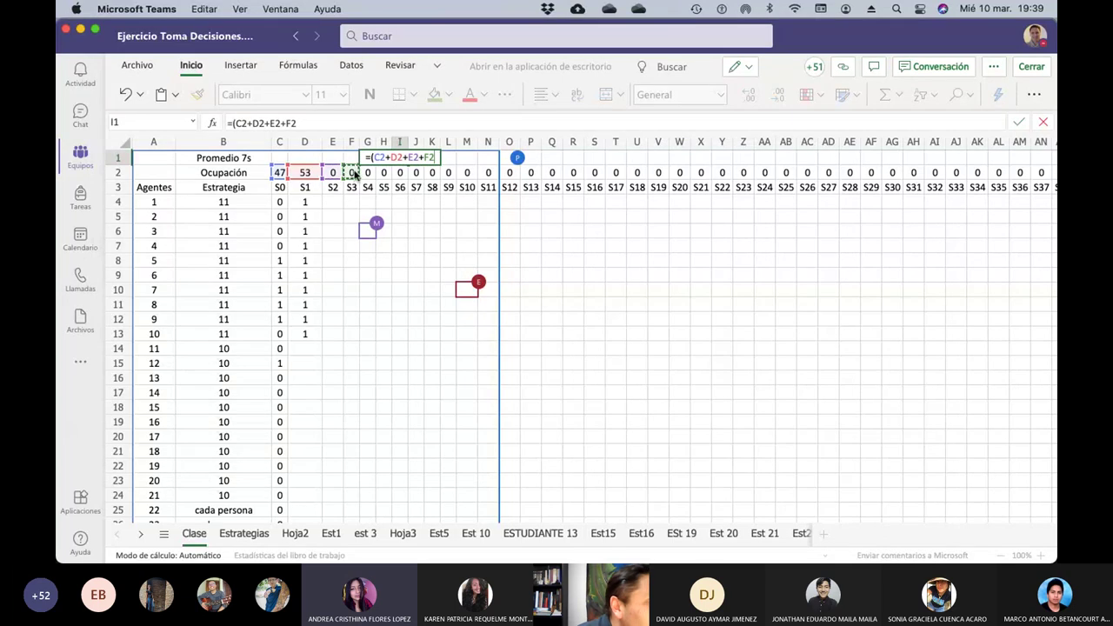
pyautogui.write('+')
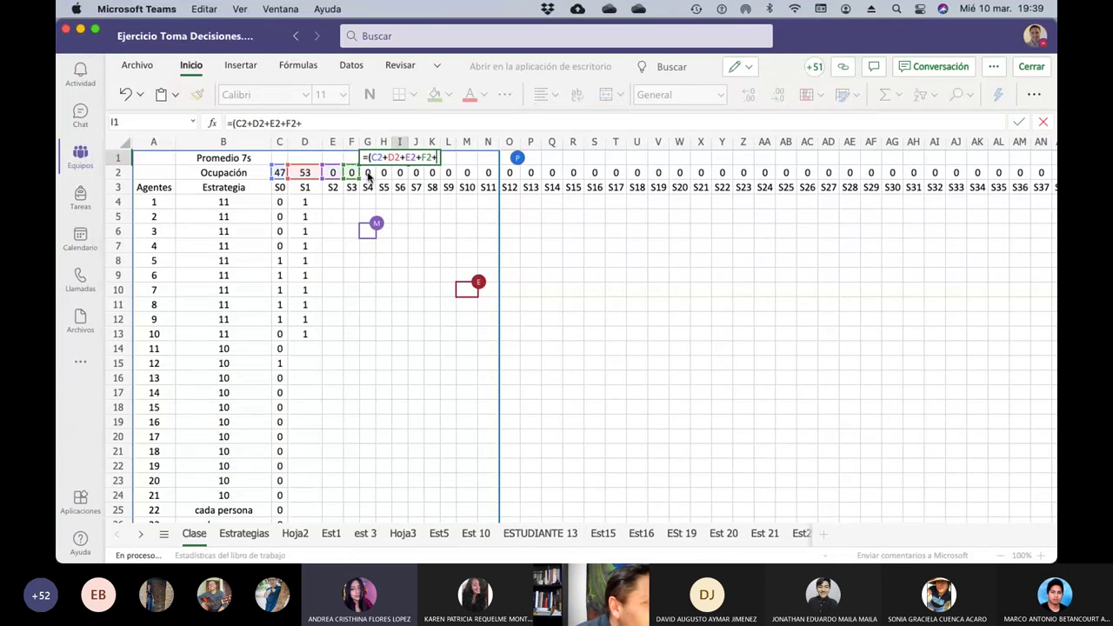
pyautogui.click(368, 173)
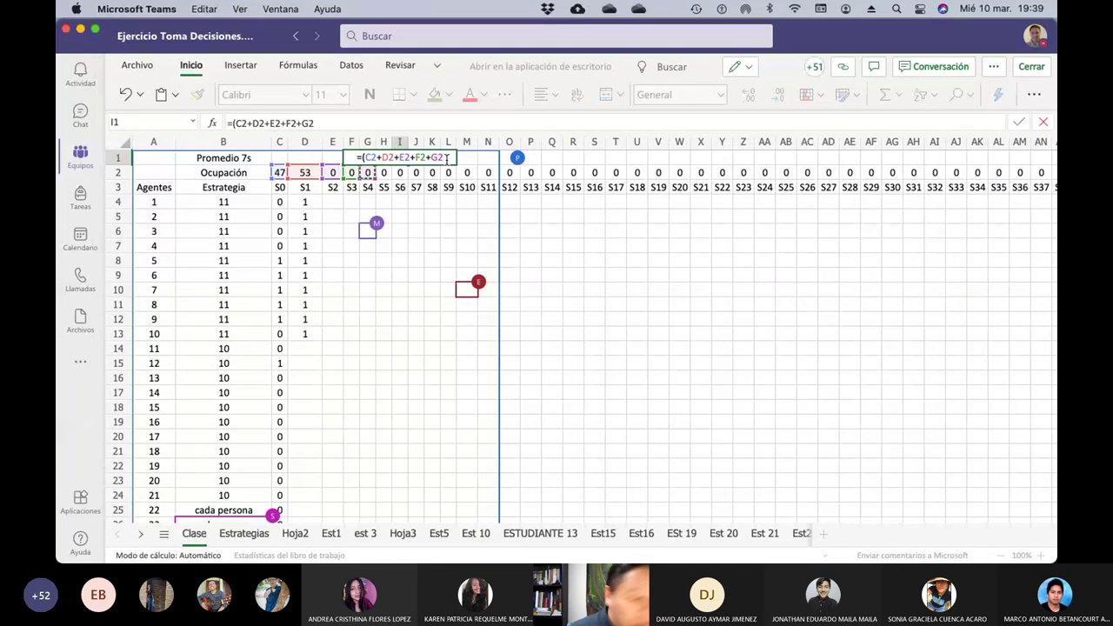
pyautogui.write('+')
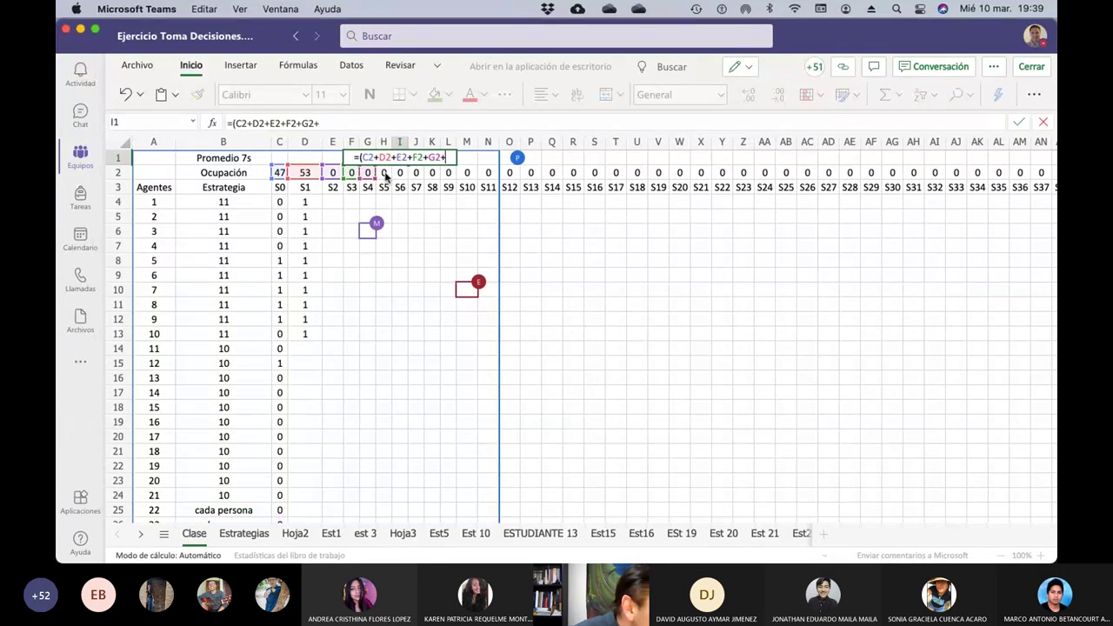
pyautogui.click(385, 174)
pyautogui.write('+')
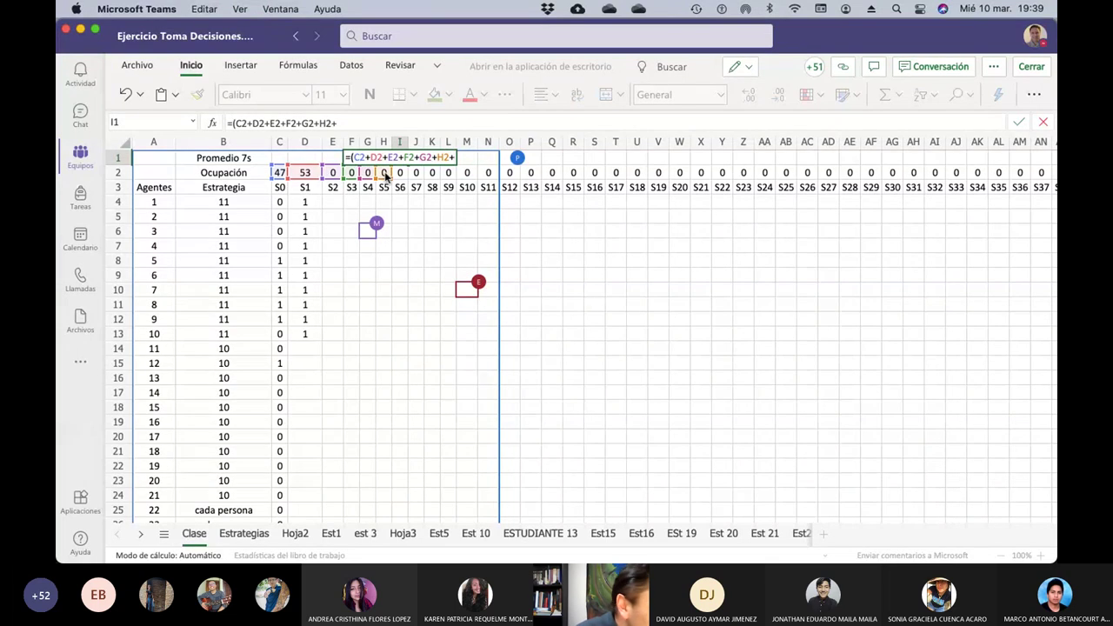
pyautogui.click(399, 174)
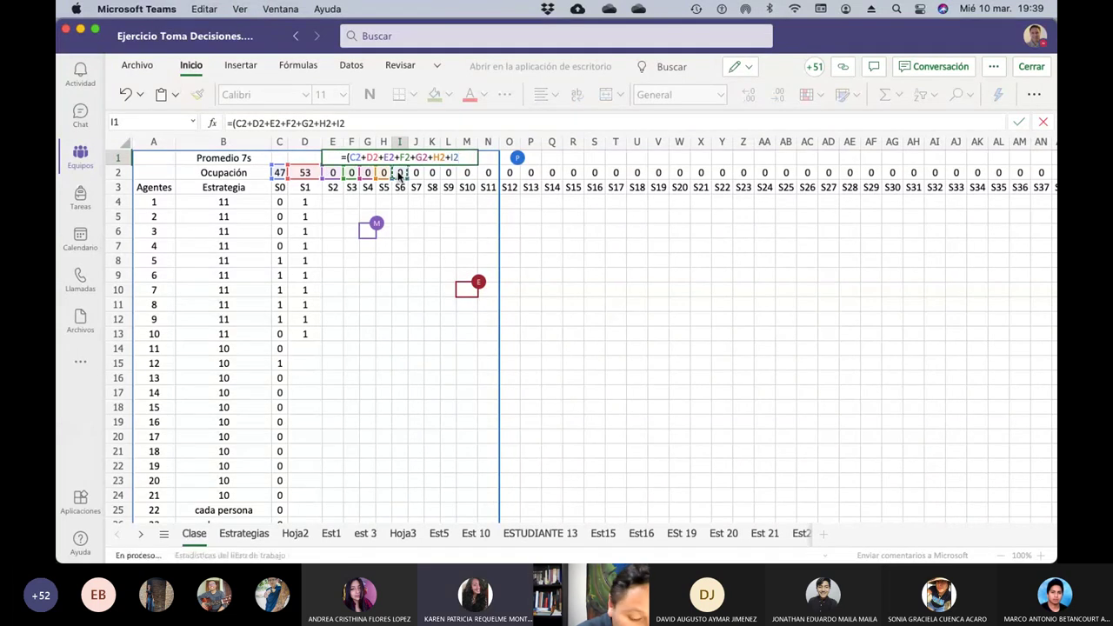
pyautogui.write(')/')
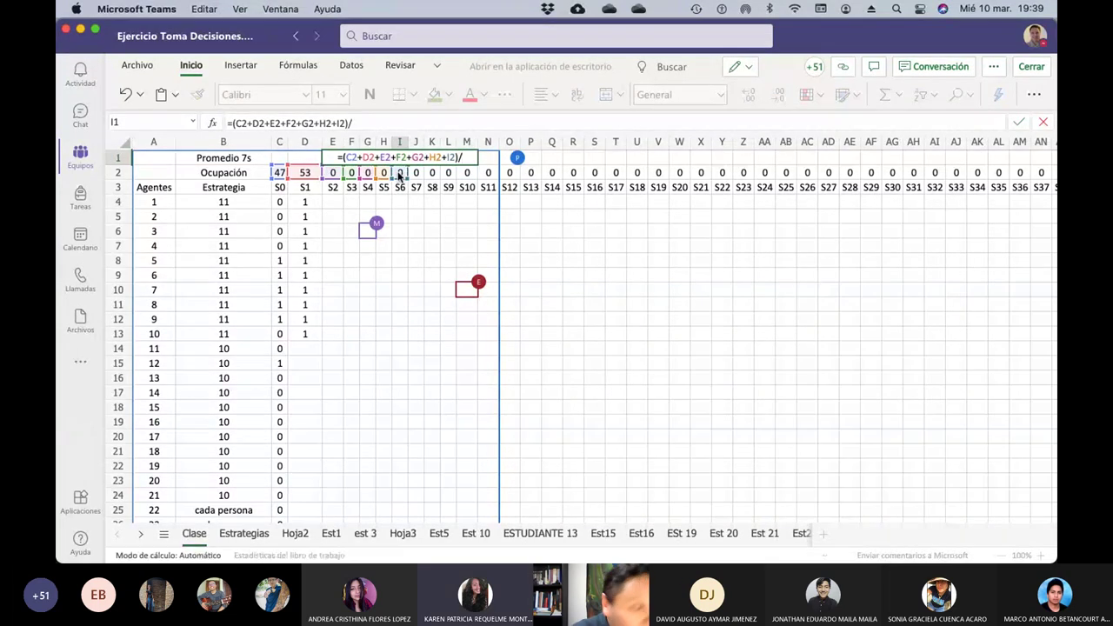
pyautogui.write('7')
pyautogui.press('Return')
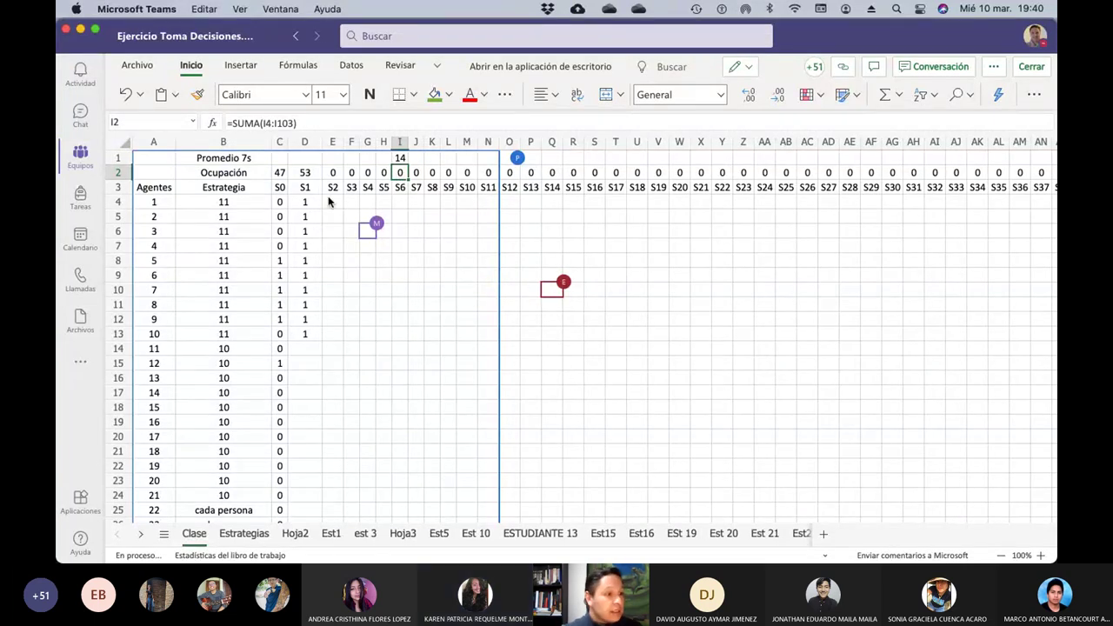
# Check student 2's strategy for agents 11 to 20 on the Estrategias sheet, and return to the Clase sheet
pyautogui.moveTo(265, 532)
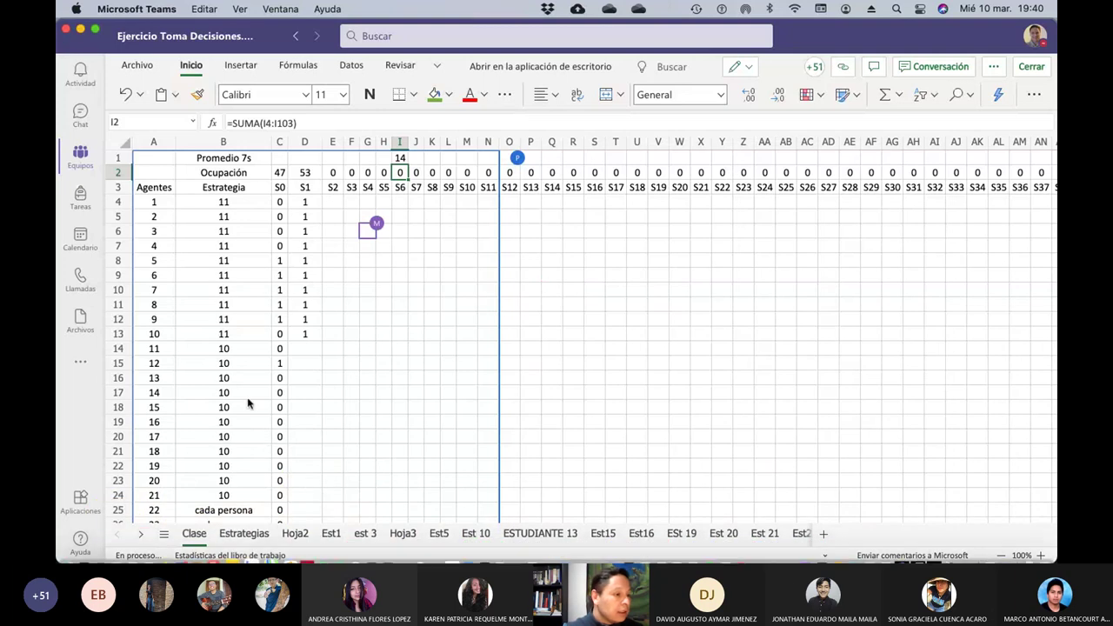
pyautogui.click(256, 533)
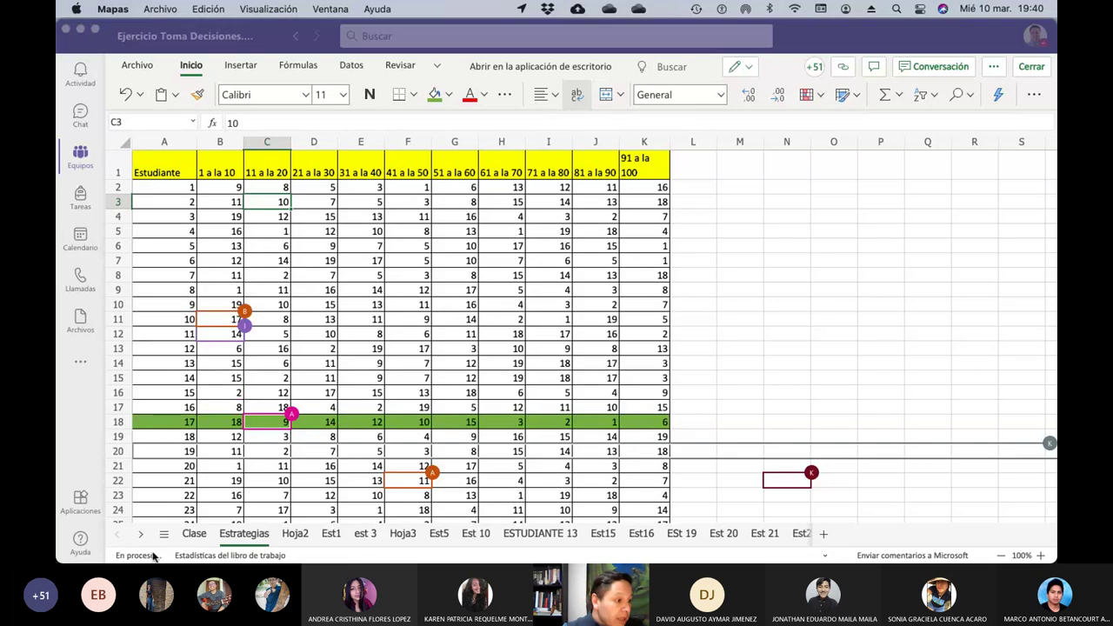
pyautogui.click(155, 555)
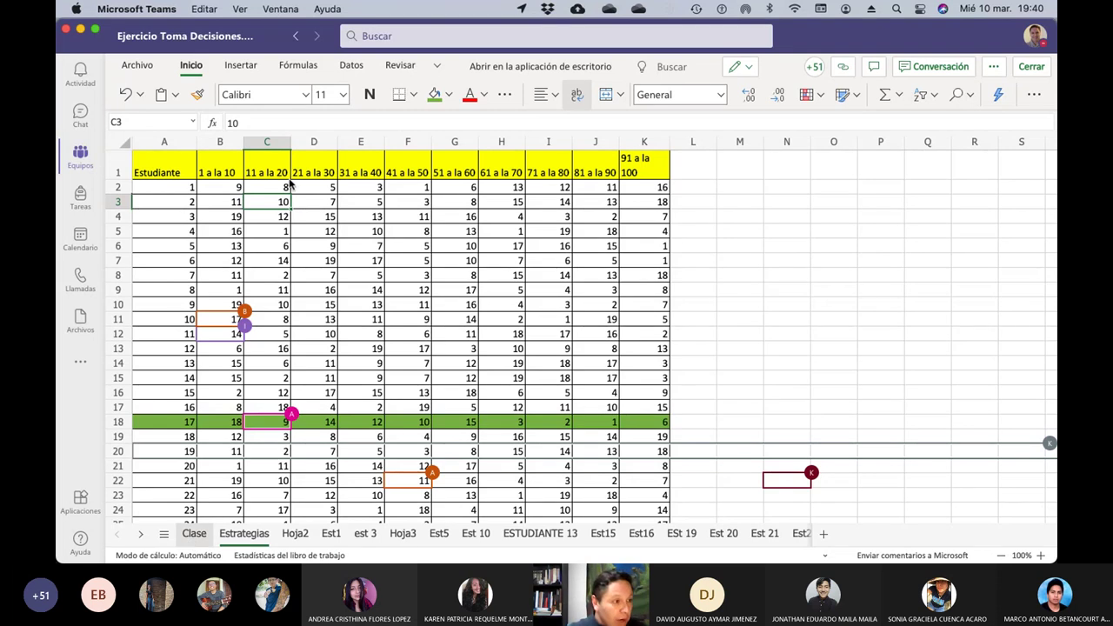
pyautogui.click(200, 536)
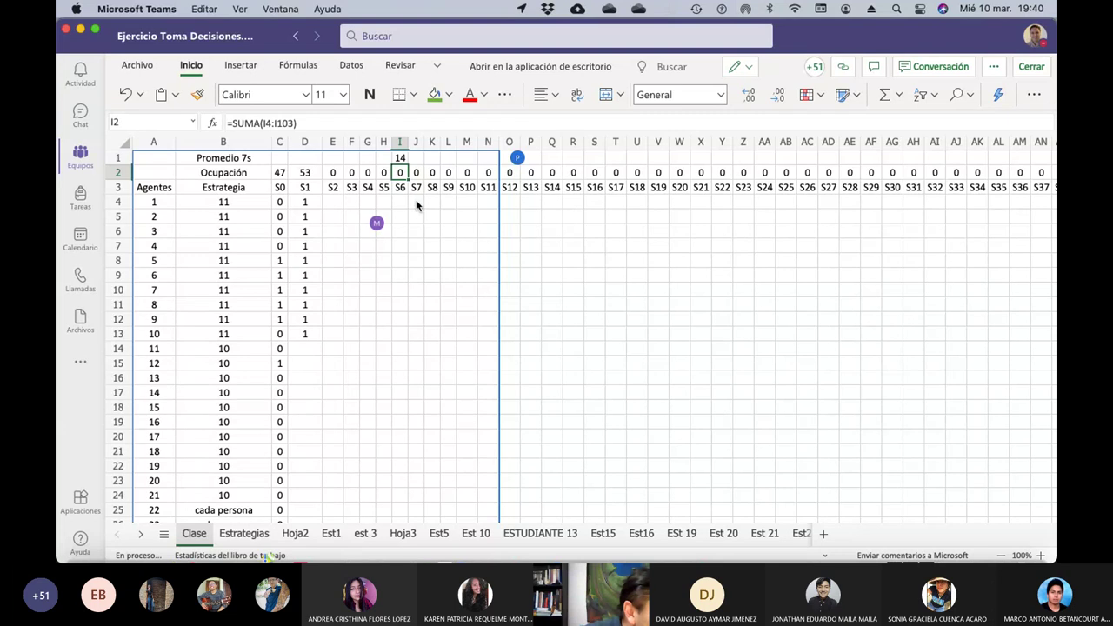
# Enter the strategy 10 decision for agent 11 at S6 in I14 as =SI(I1>60;0;1)
pyautogui.click(416, 202)
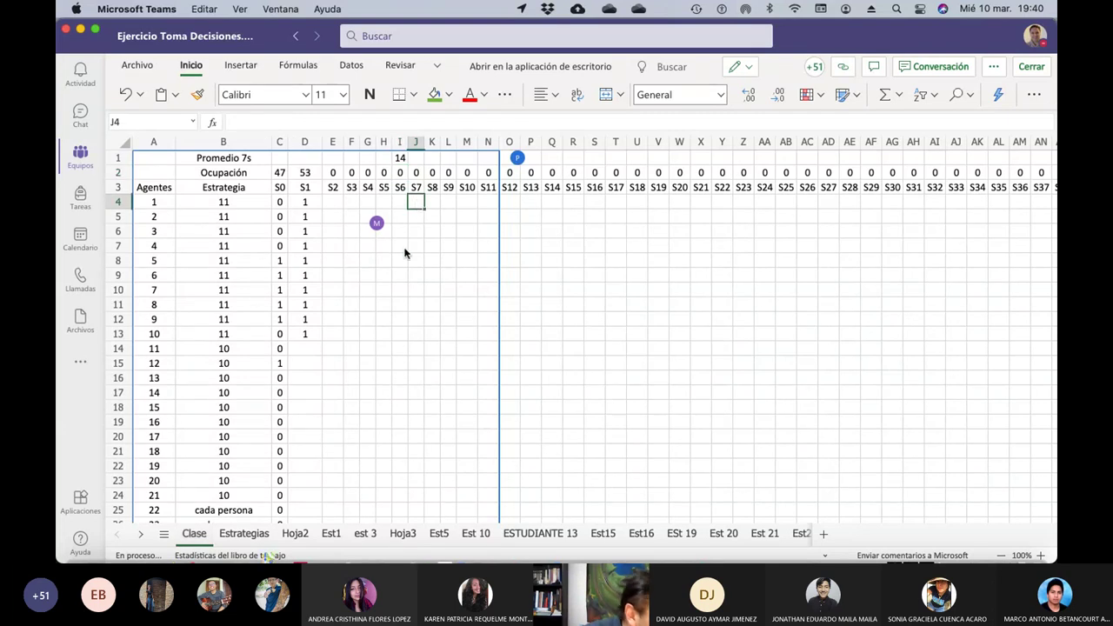
pyautogui.click(400, 349)
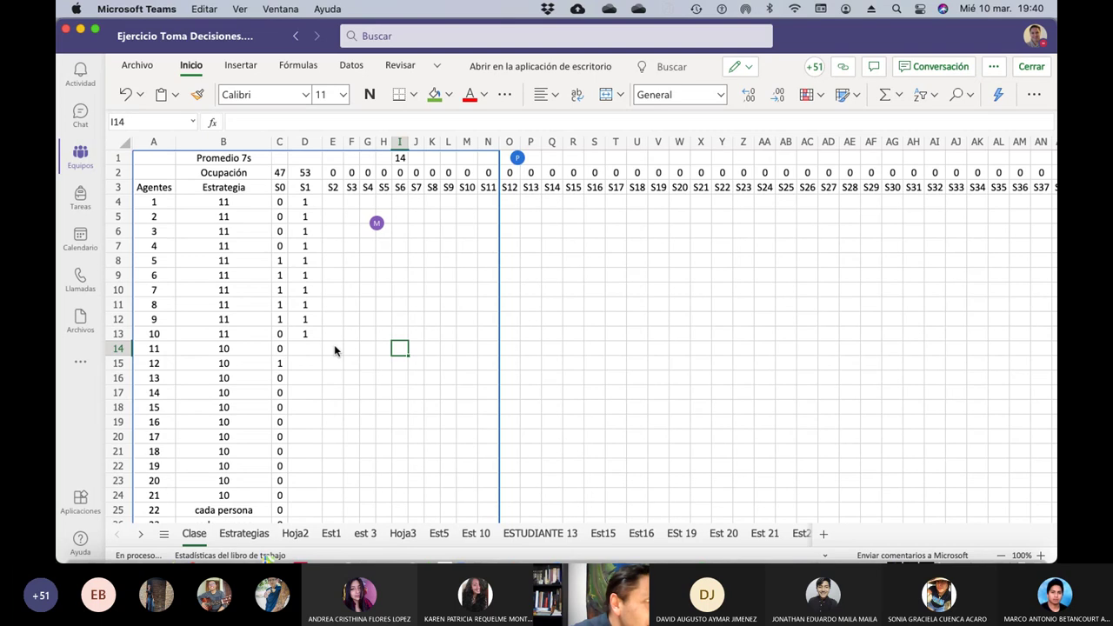
pyautogui.click(269, 121)
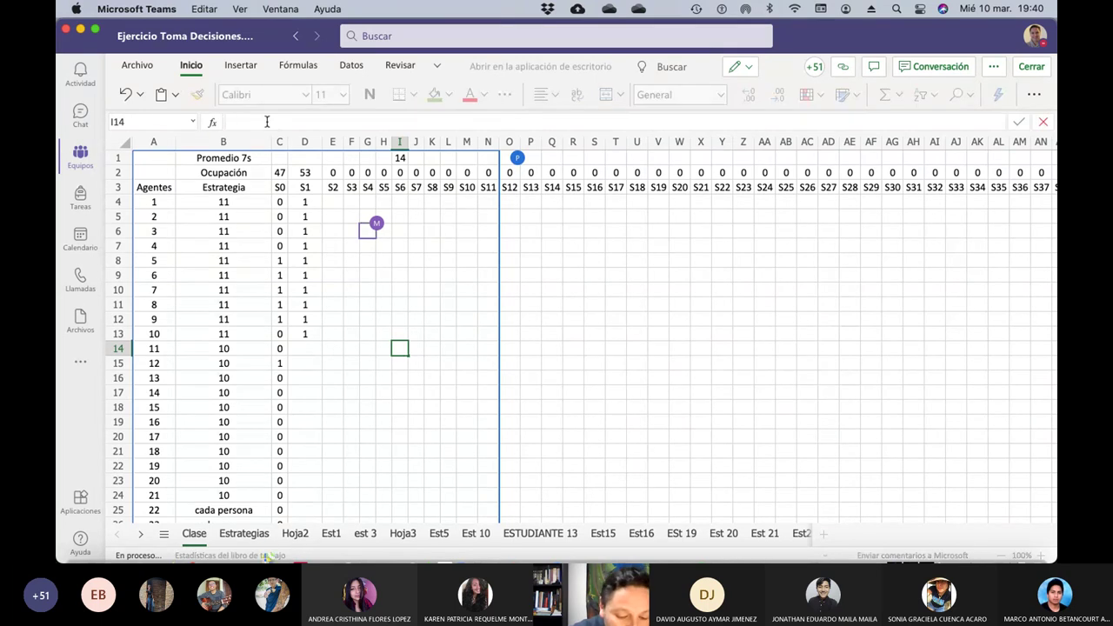
pyautogui.write('=Si(')
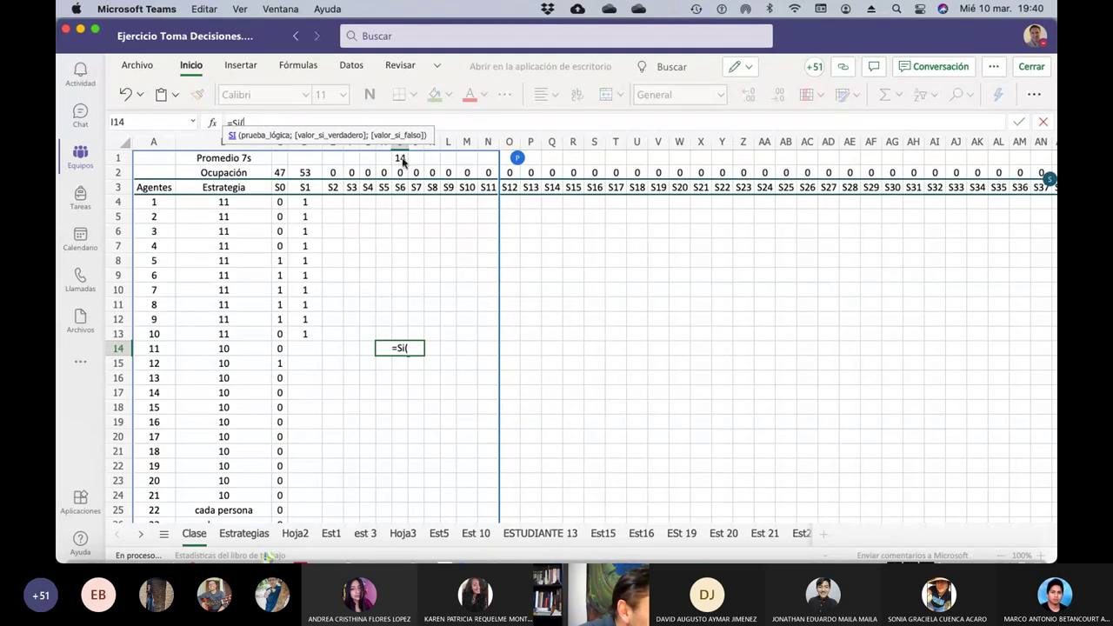
pyautogui.click(400, 158)
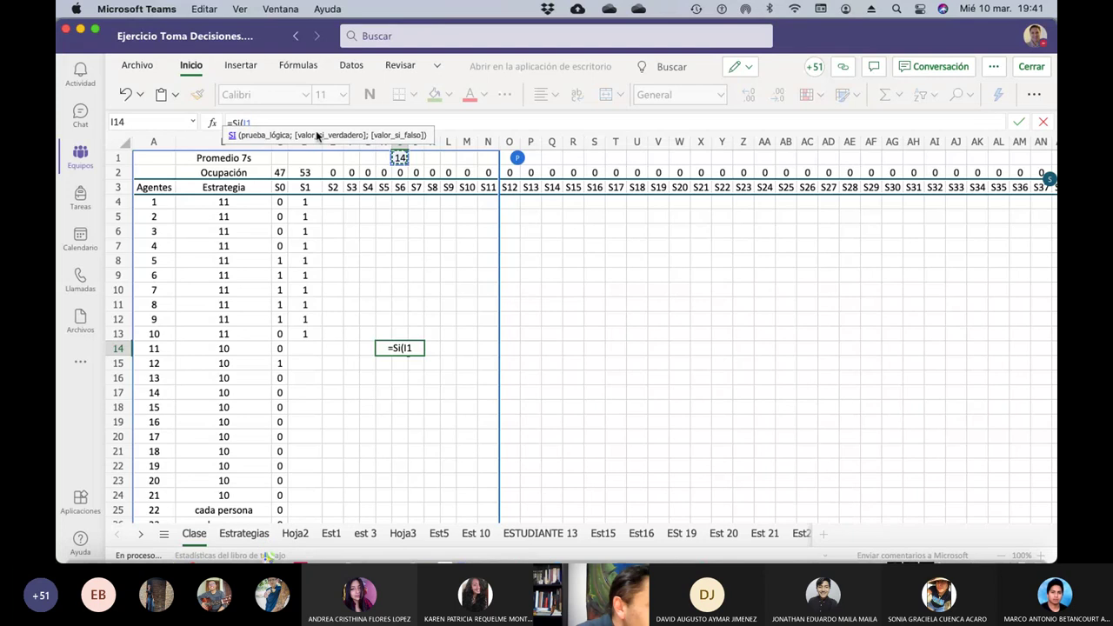
pyautogui.write('>')
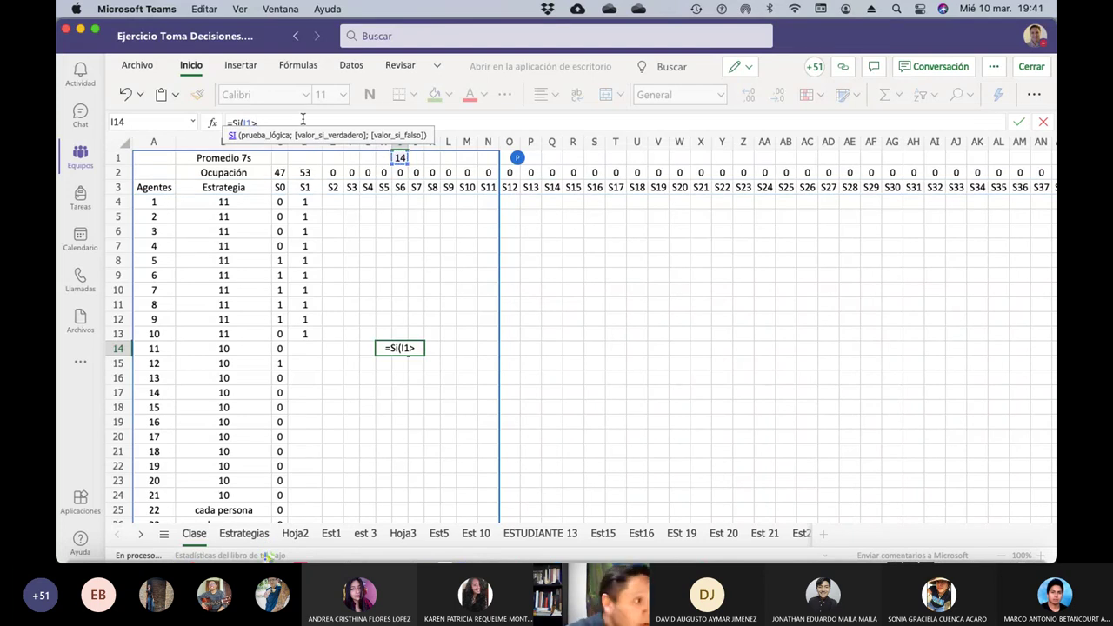
pyautogui.write('60')
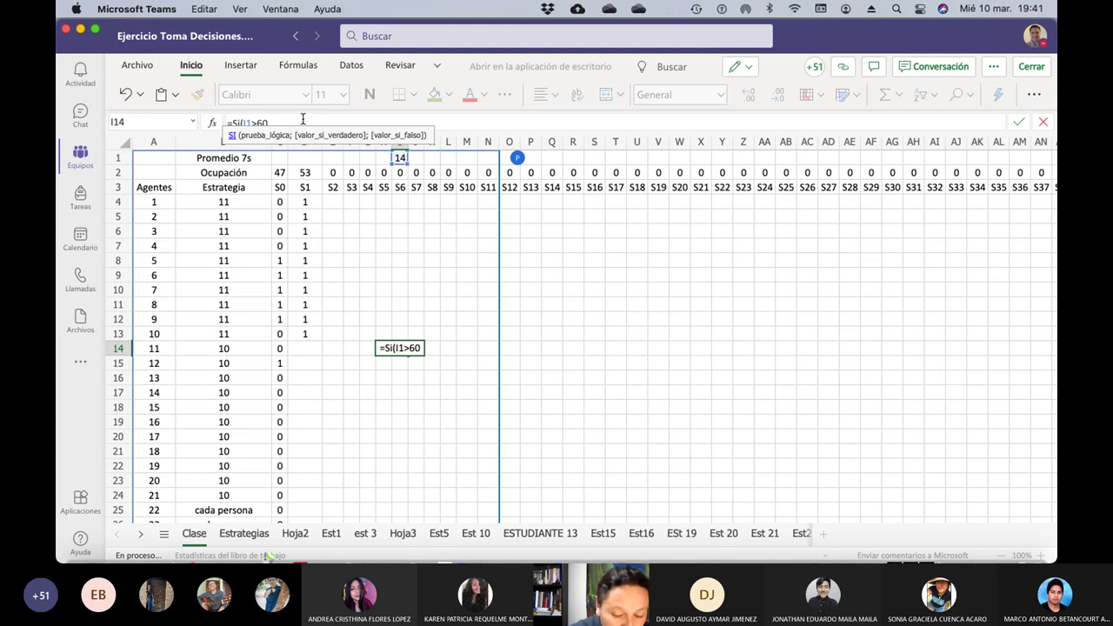
pyautogui.write(';')
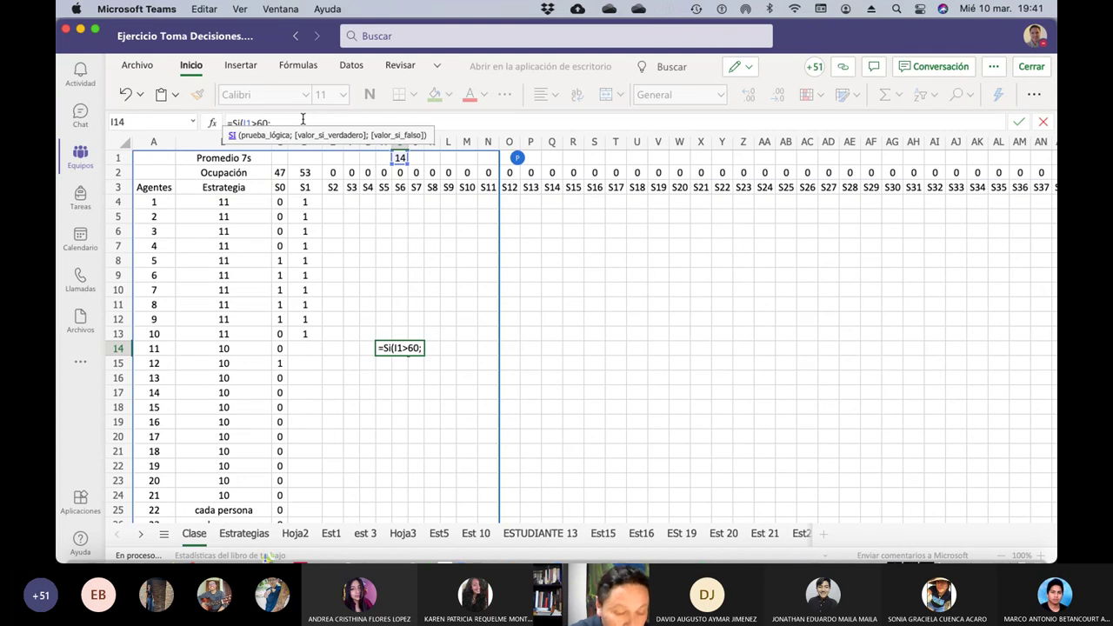
pyautogui.write('0')
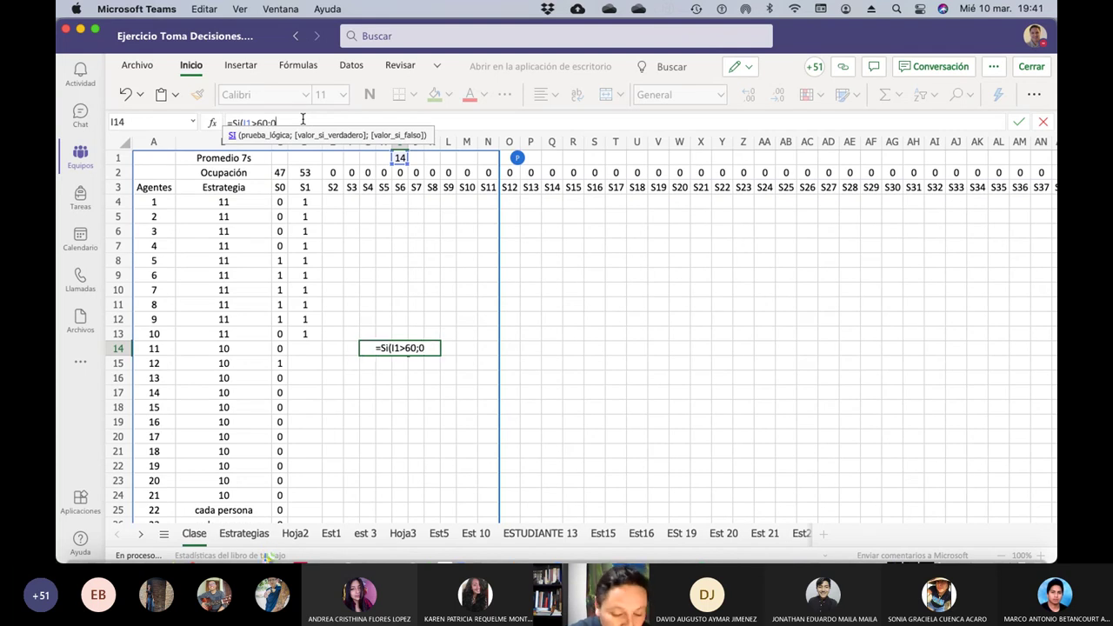
pyautogui.write(';1)')
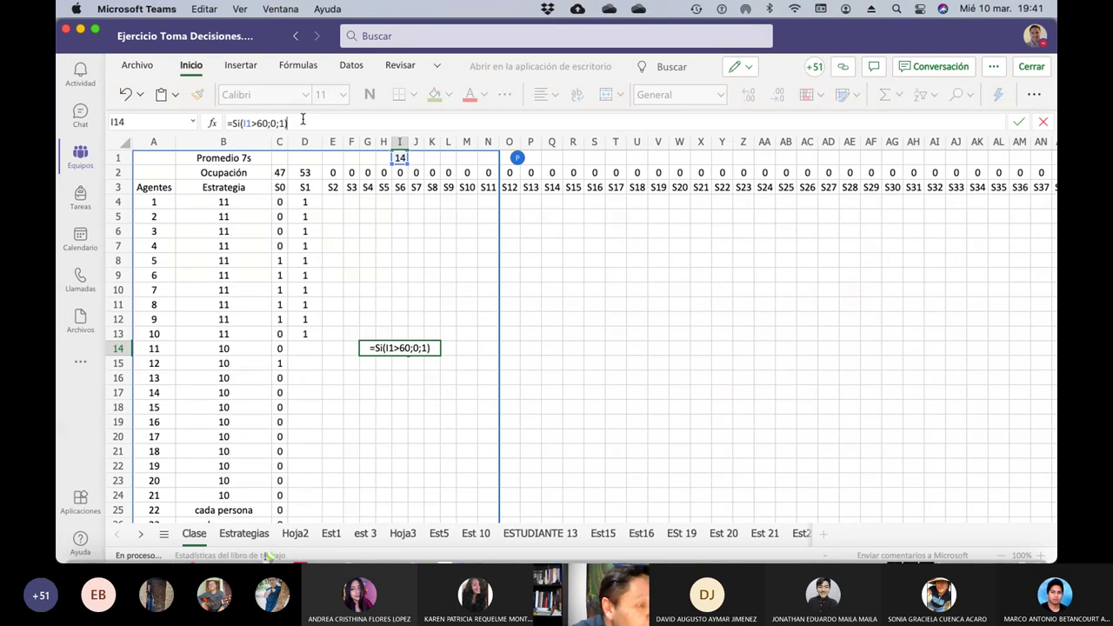
pyautogui.press('Return')
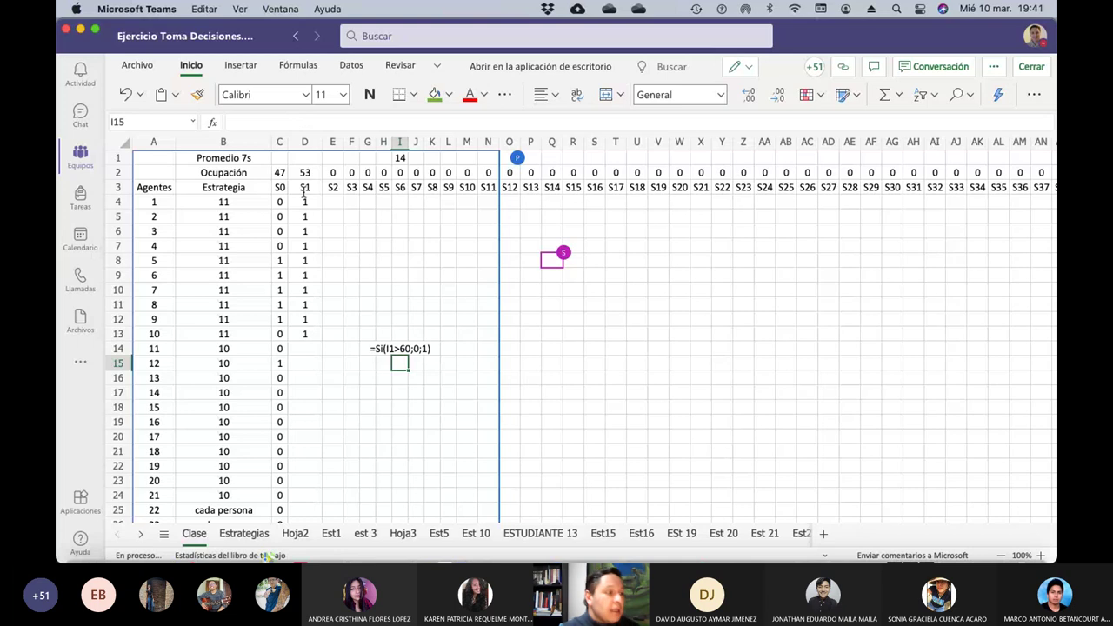
# Review agent 11's decision formula in I14 and widen column I slightly
pyautogui.click(399, 349)
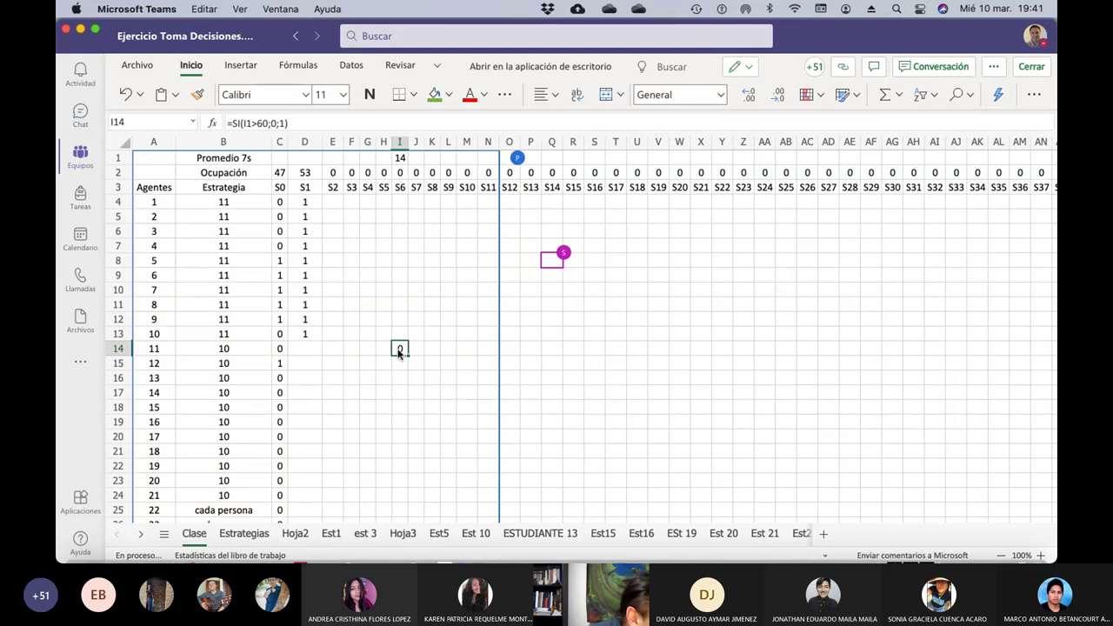
pyautogui.click(275, 124)
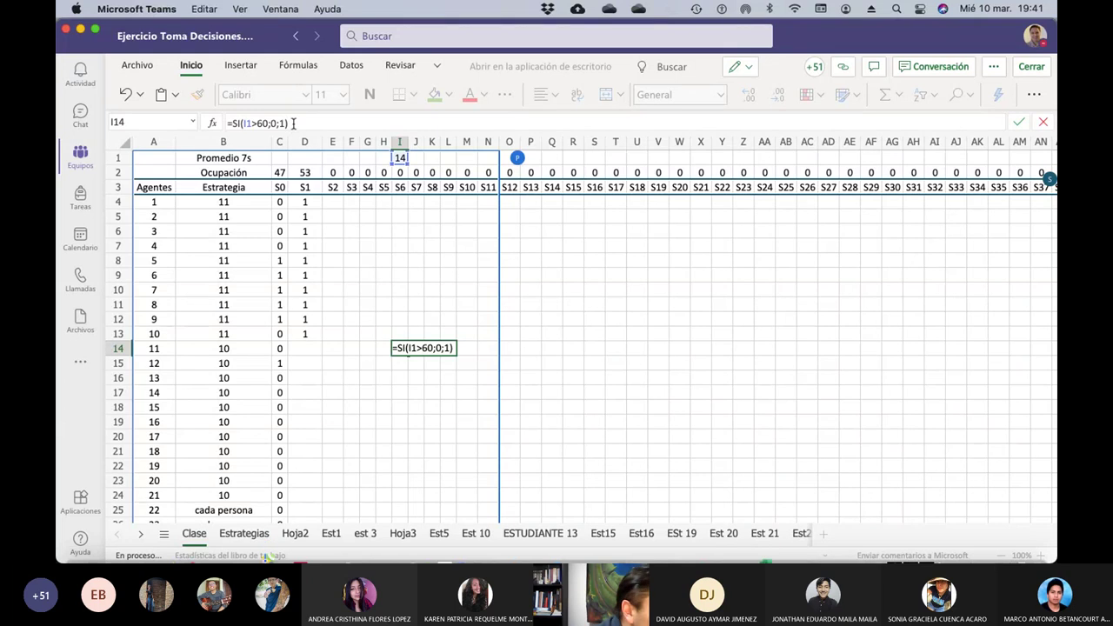
pyautogui.press('Return')
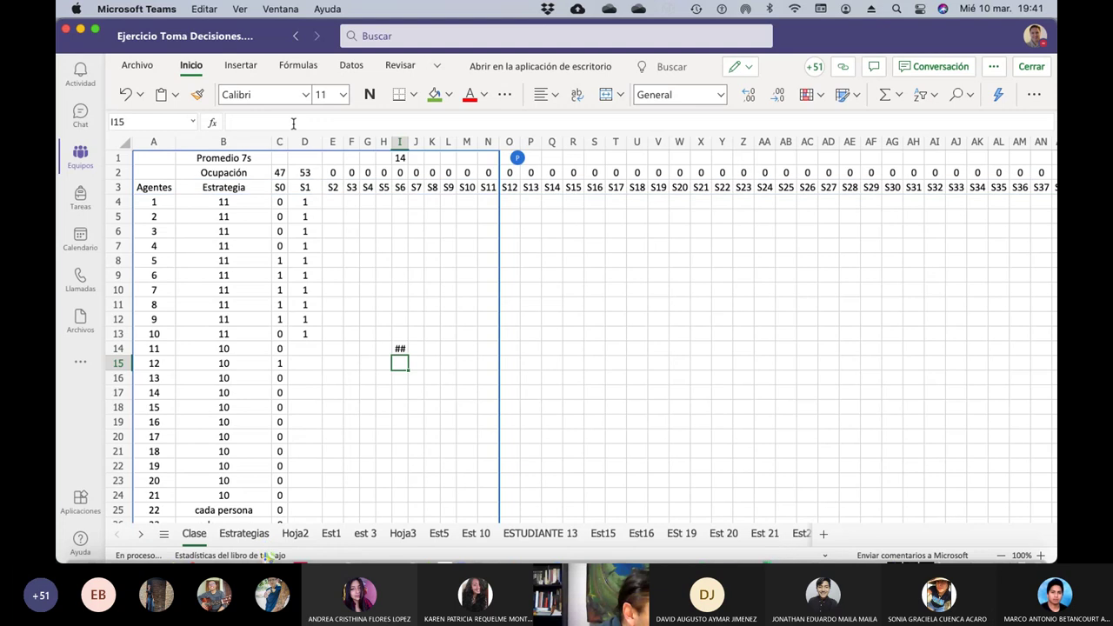
pyautogui.click(408, 146)
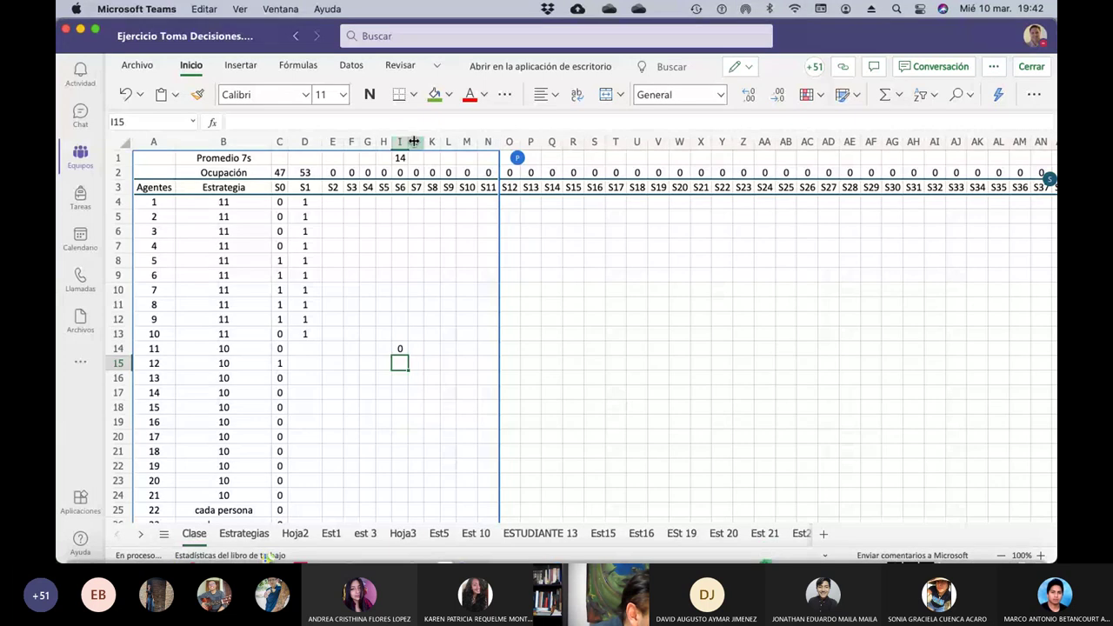
pyautogui.click(414, 142)
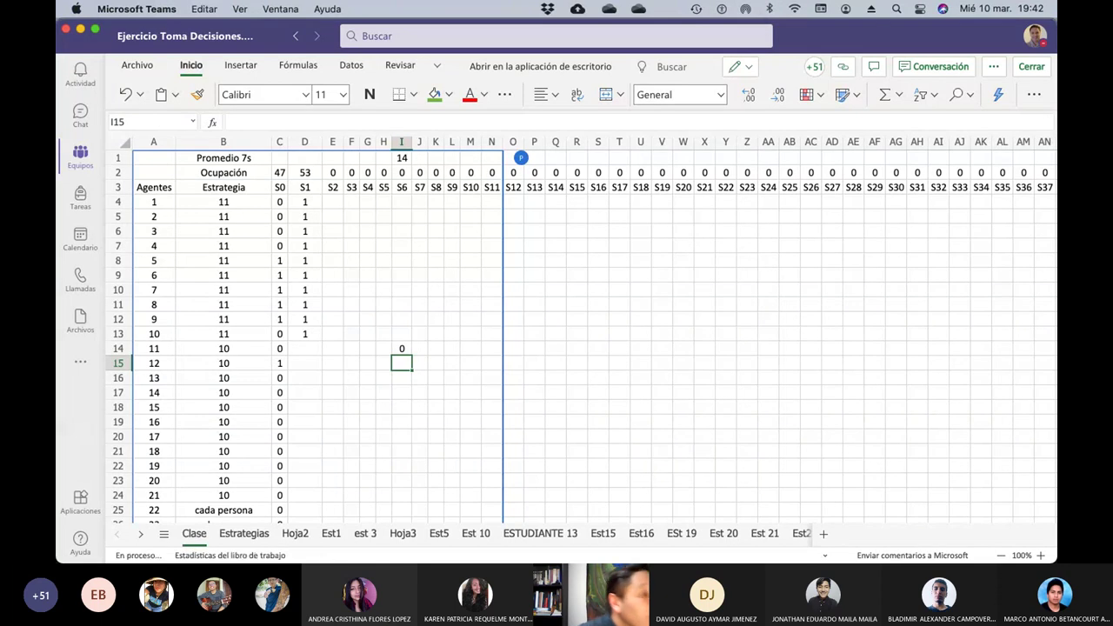
# In the Ocupación row, replace the S2 total in E2 with 65 and the S3 total in F2 with 34
pyautogui.click(334, 173)
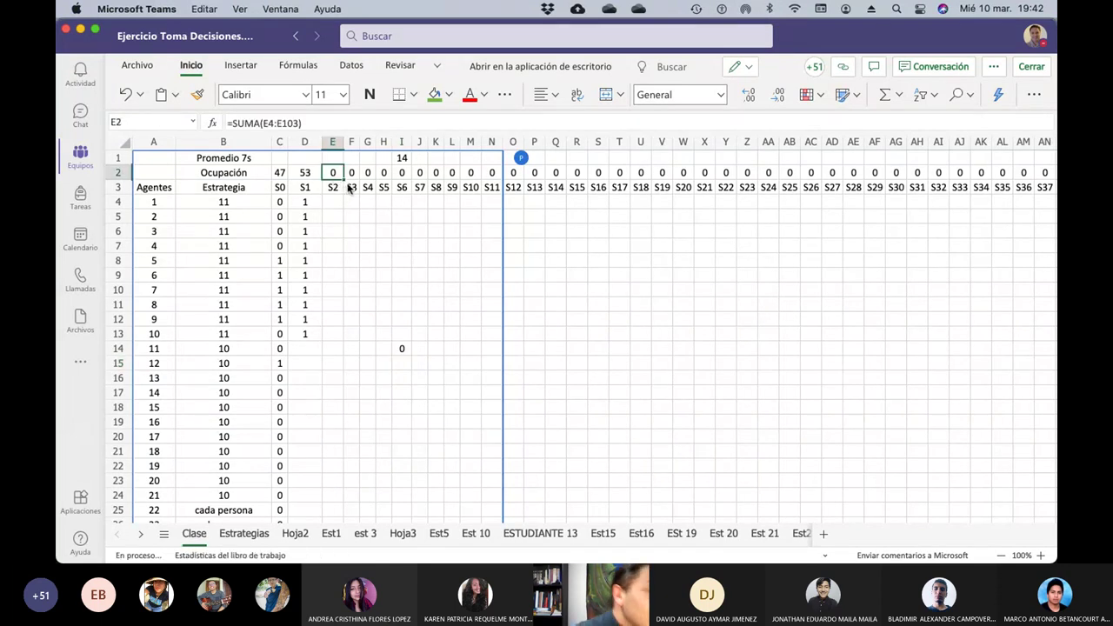
pyautogui.write('65')
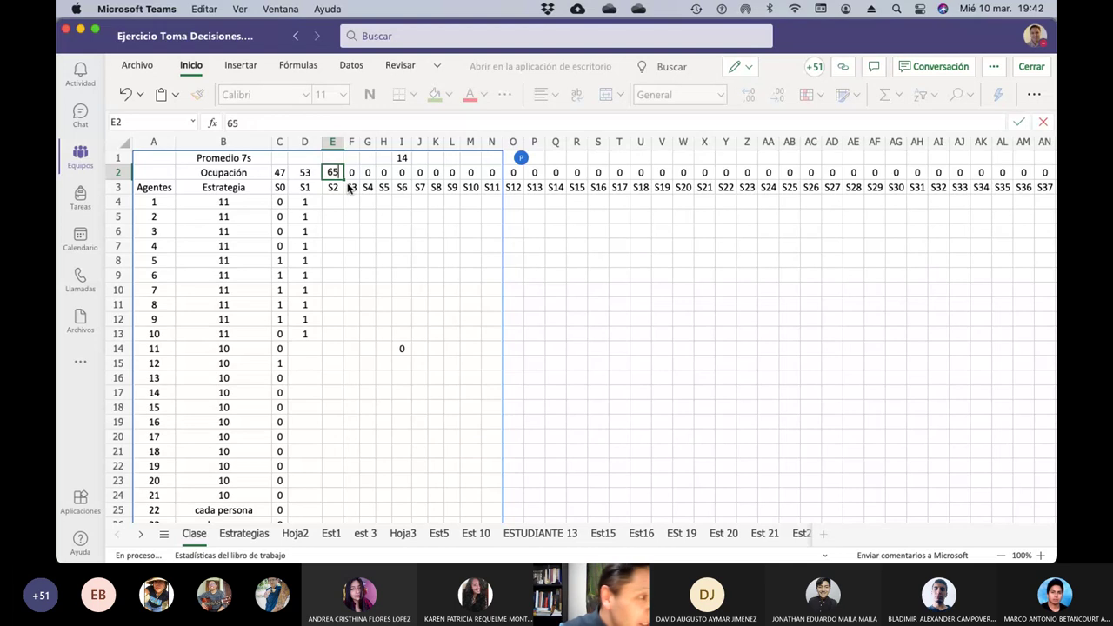
pyautogui.press('Return')
pyautogui.press('Up')
pyautogui.press('Right')
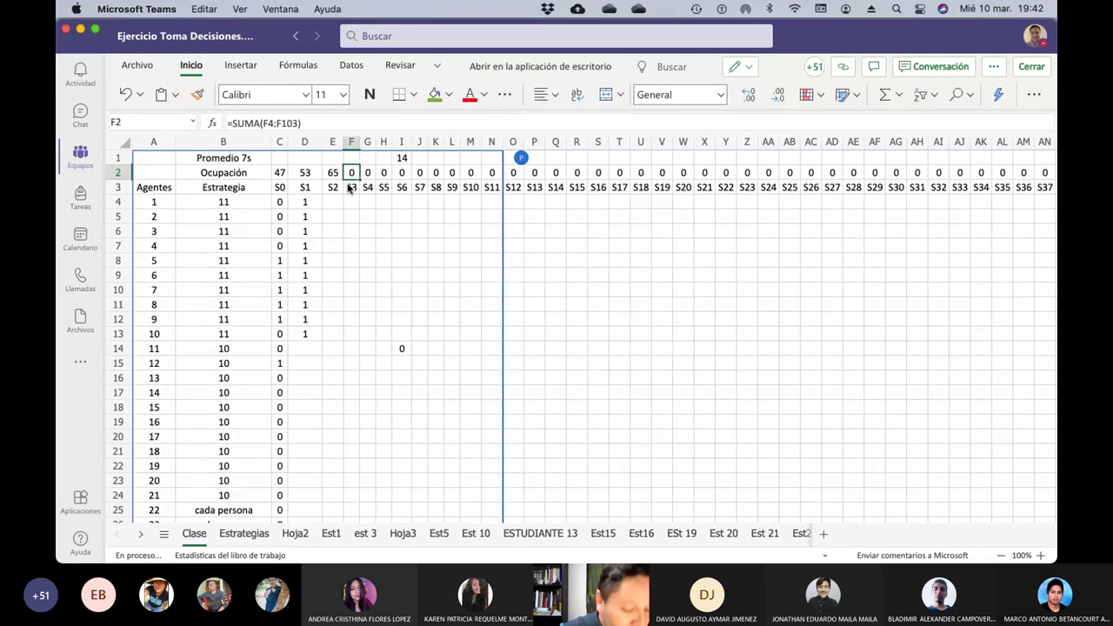
pyautogui.write('34')
pyautogui.press('Return')
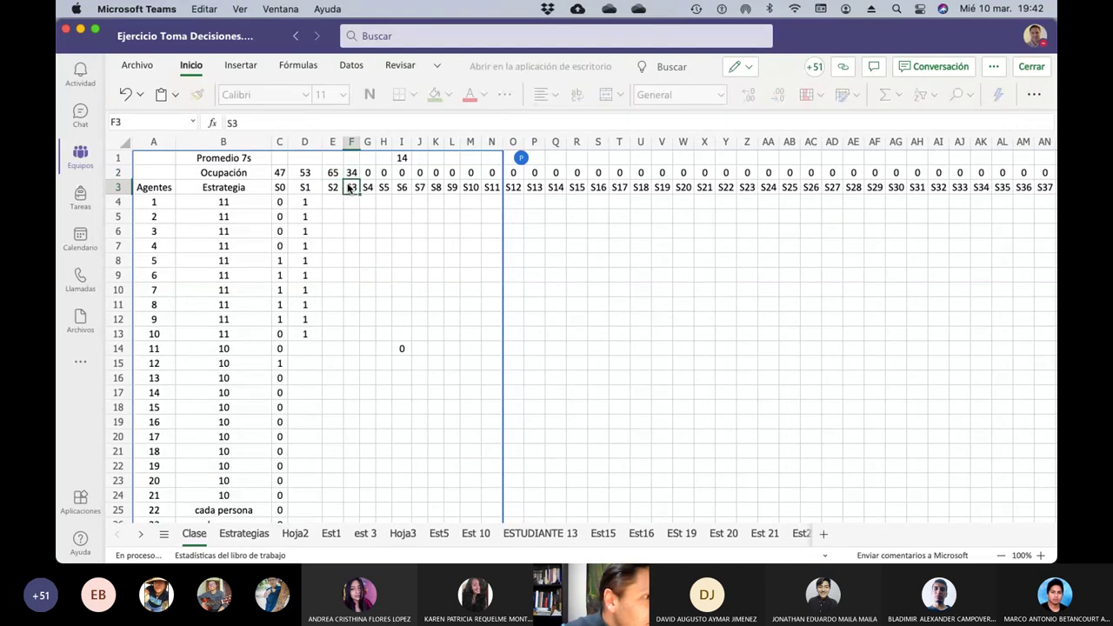
# Write the weighted sum of the four preceding occupancies in G2 as =(F2*0.50+E2*20+D2*0.1+C2*0.1)
pyautogui.press('Right')
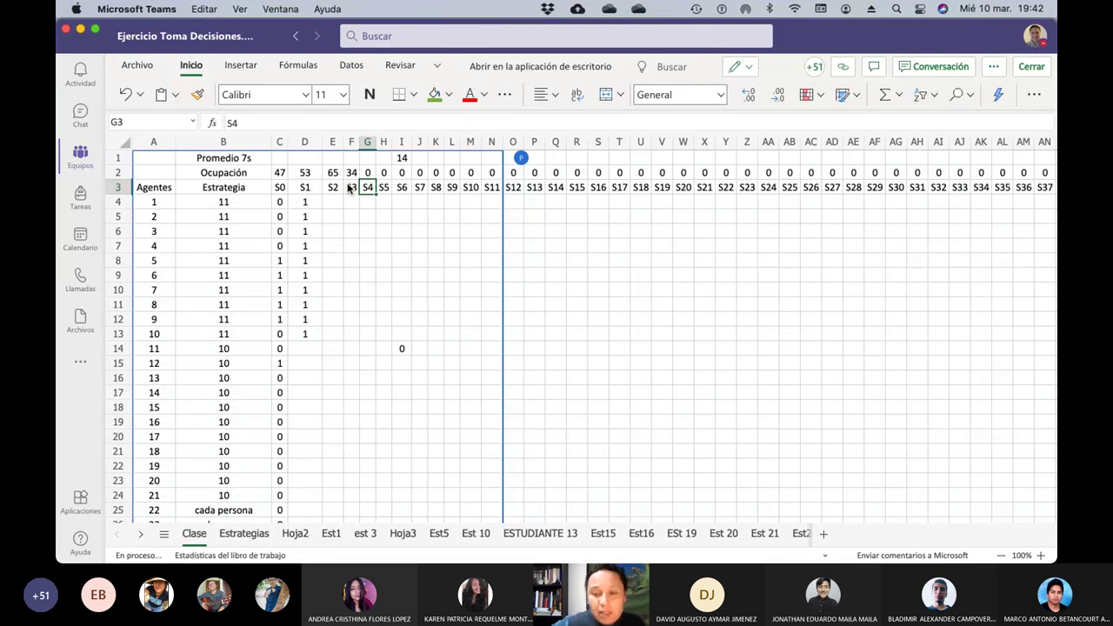
pyautogui.press('Up')
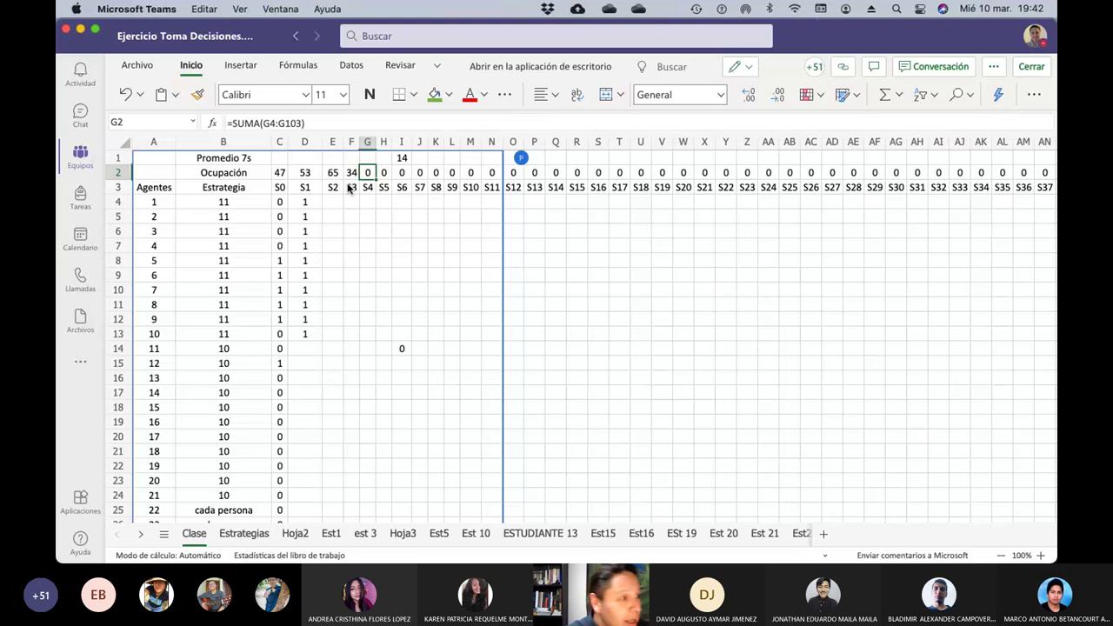
pyautogui.write('=(')
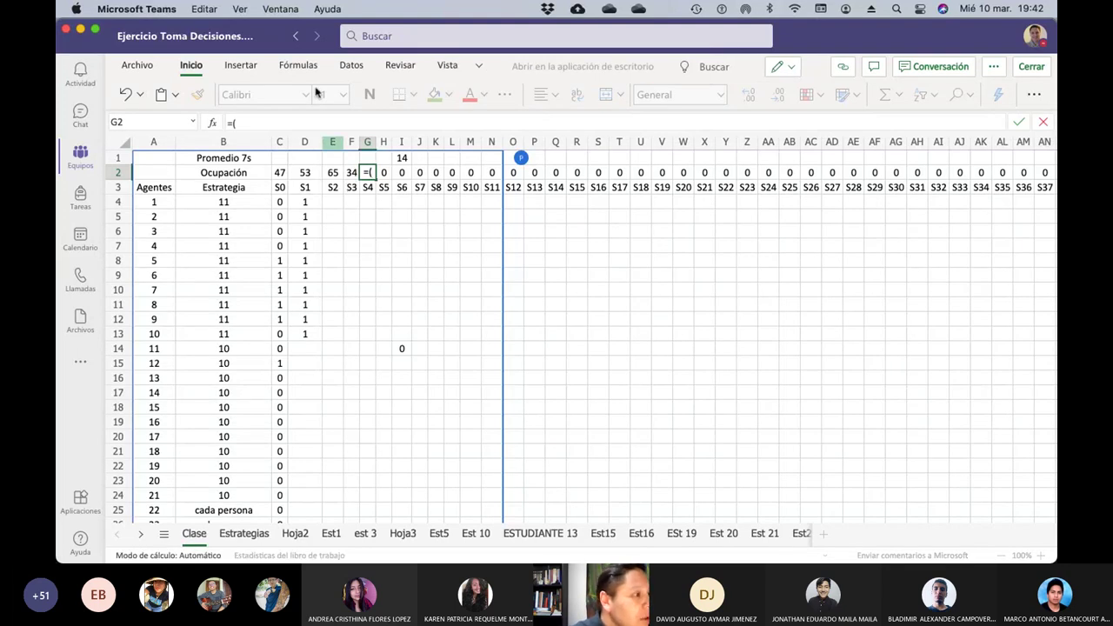
pyautogui.click(352, 176)
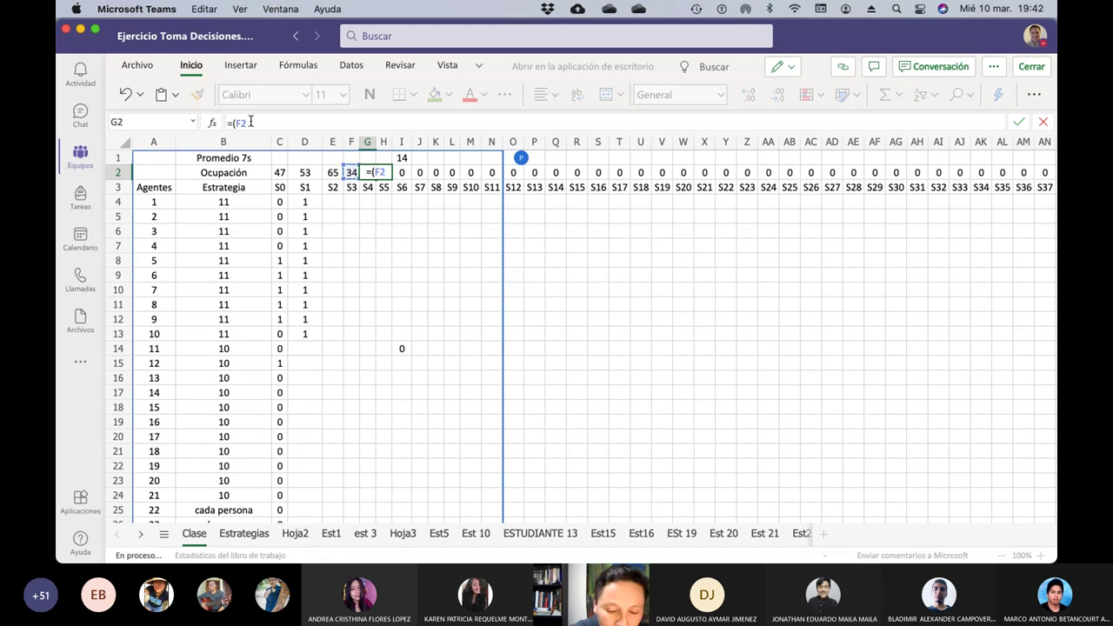
pyautogui.write('*0.50+')
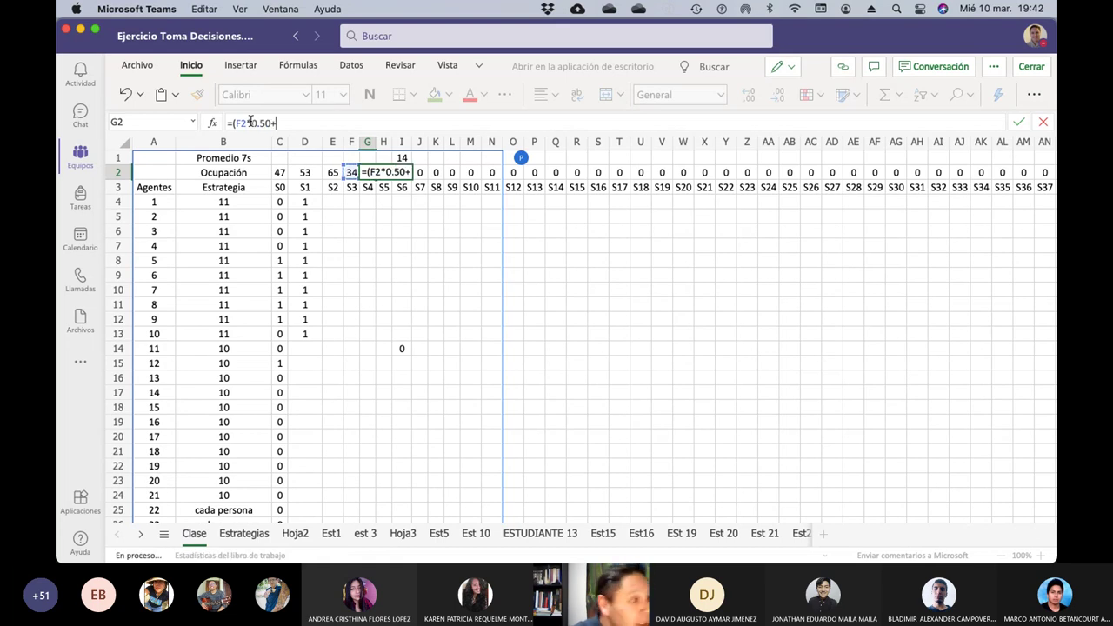
pyautogui.click(334, 177)
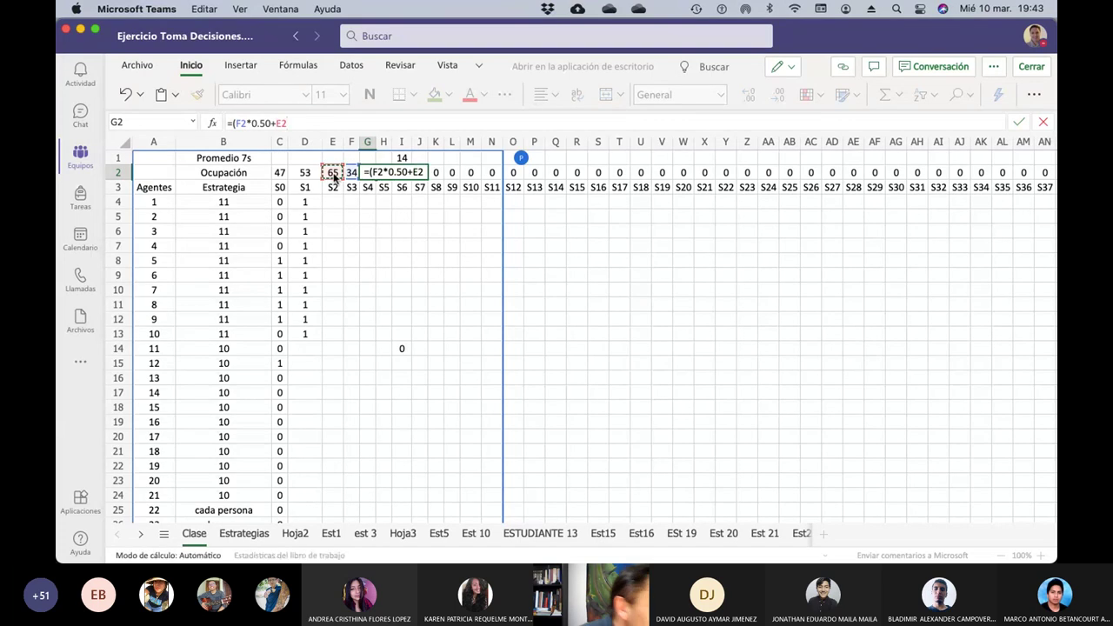
pyautogui.write('*')
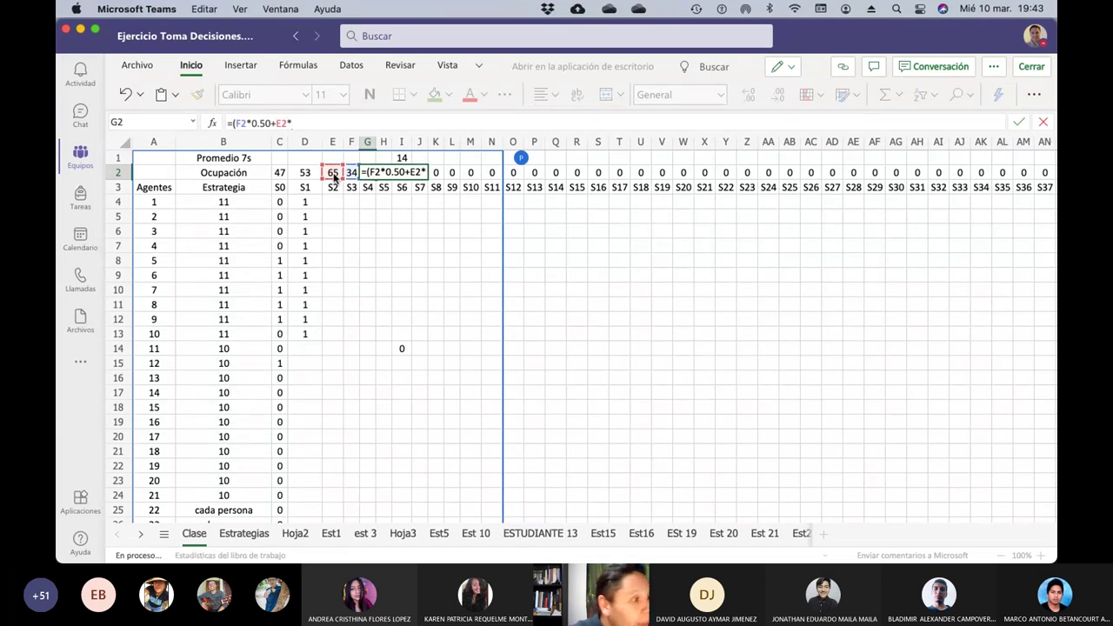
pyautogui.write('20+')
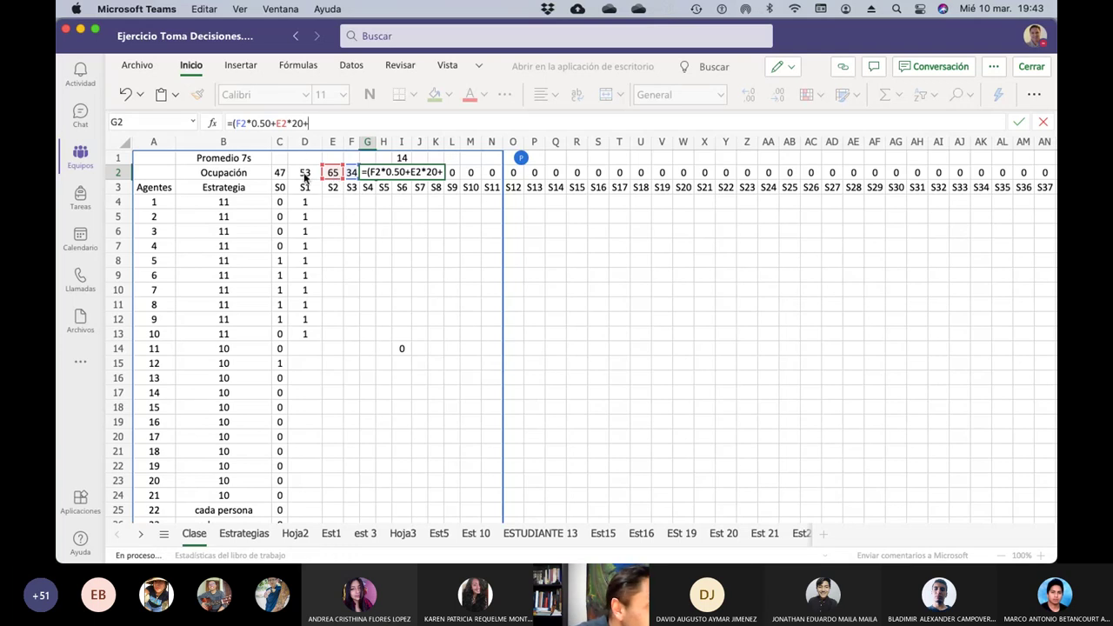
pyautogui.click(305, 178)
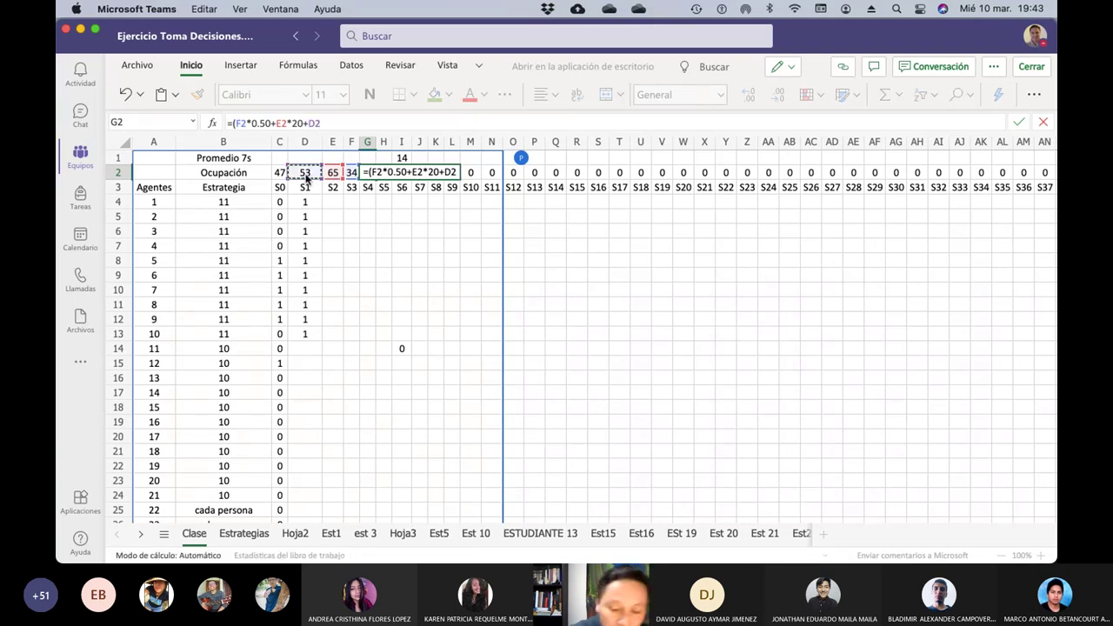
pyautogui.write('*0.1+')
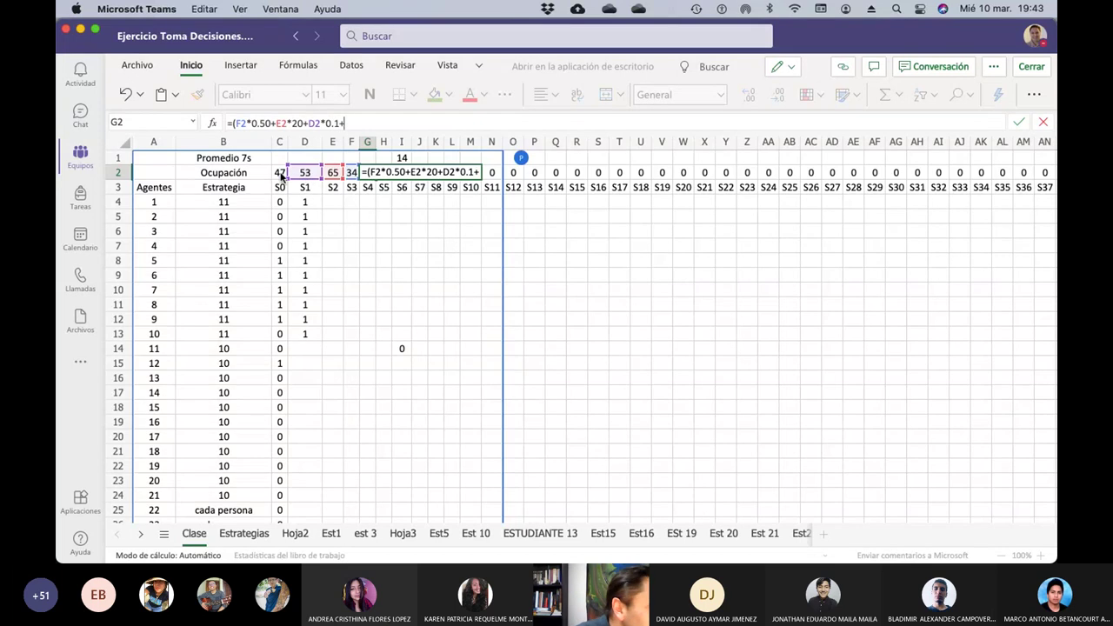
pyautogui.click(280, 174)
pyautogui.write('*0.1)')
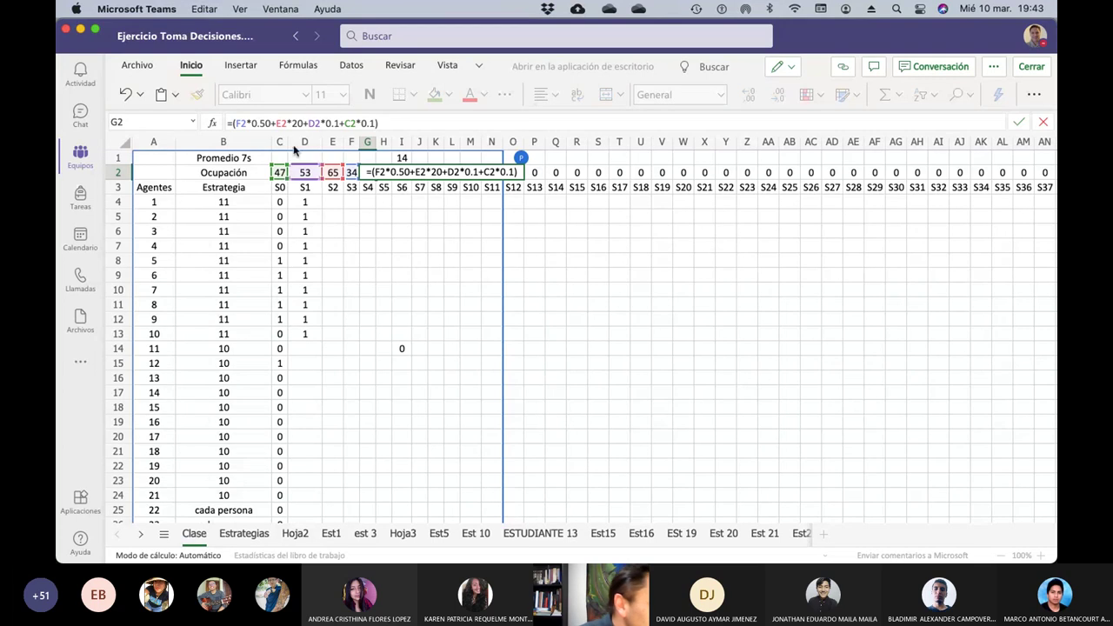
pyautogui.press('Return')
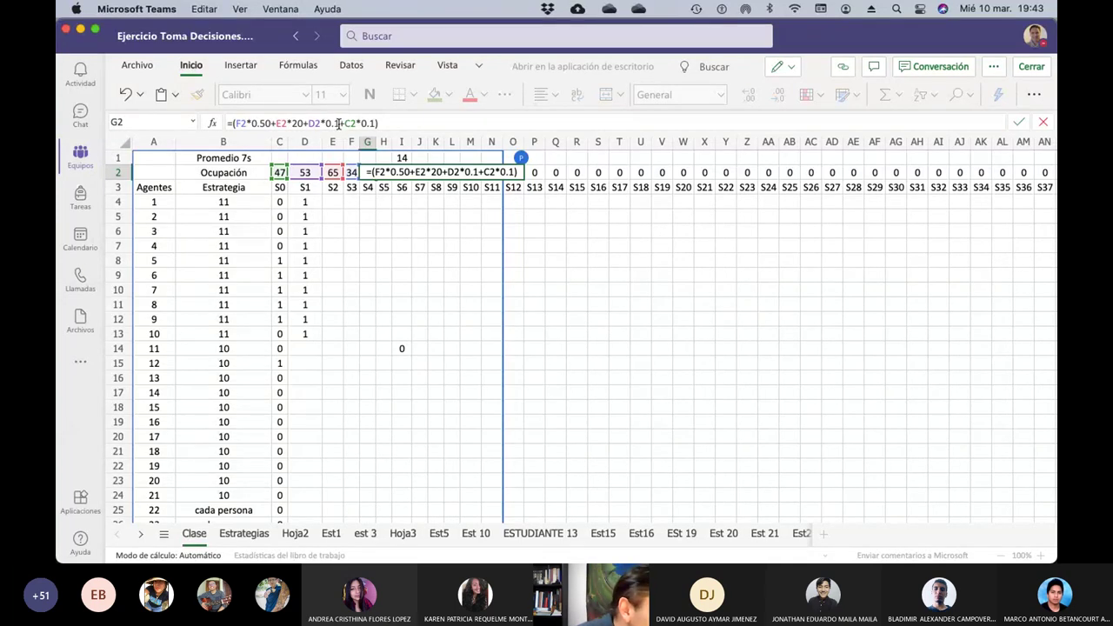
# In the S4 occupancy formula in G2, set D2's weight to 0.2 and E2's weight to 0.20
pyautogui.press('BackSpace')
pyautogui.write('2')
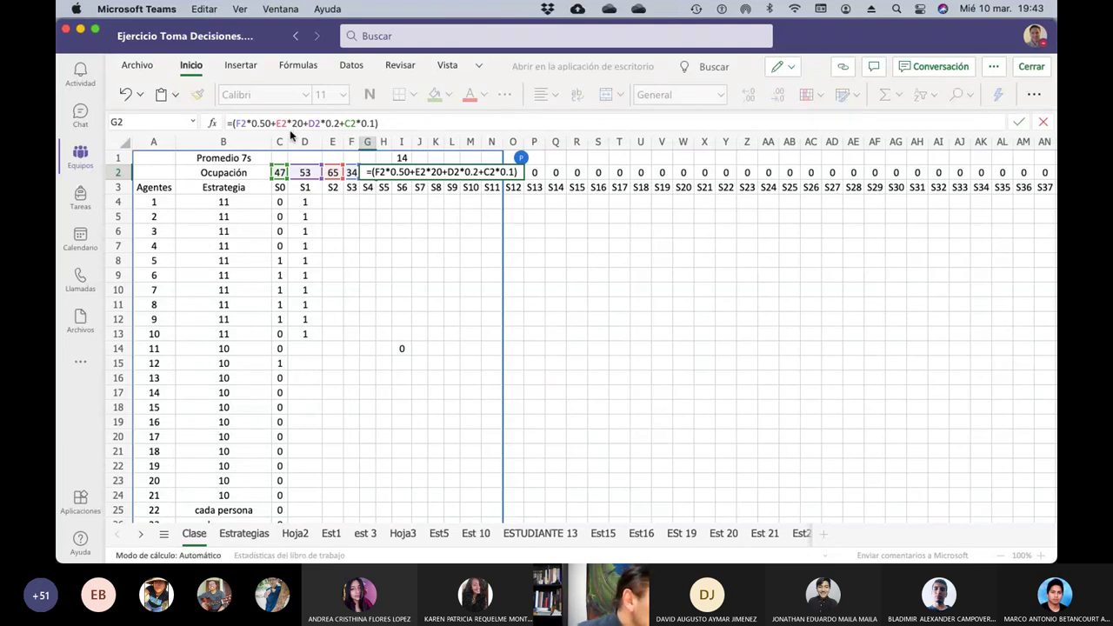
pyautogui.click(295, 126)
pyautogui.write('0')
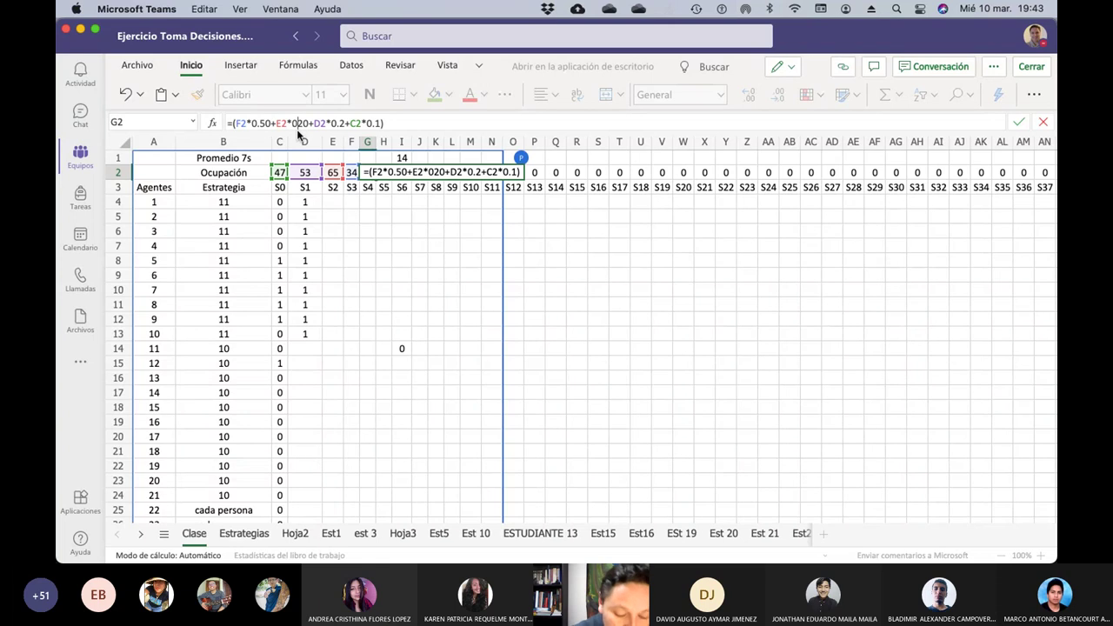
pyautogui.write('.')
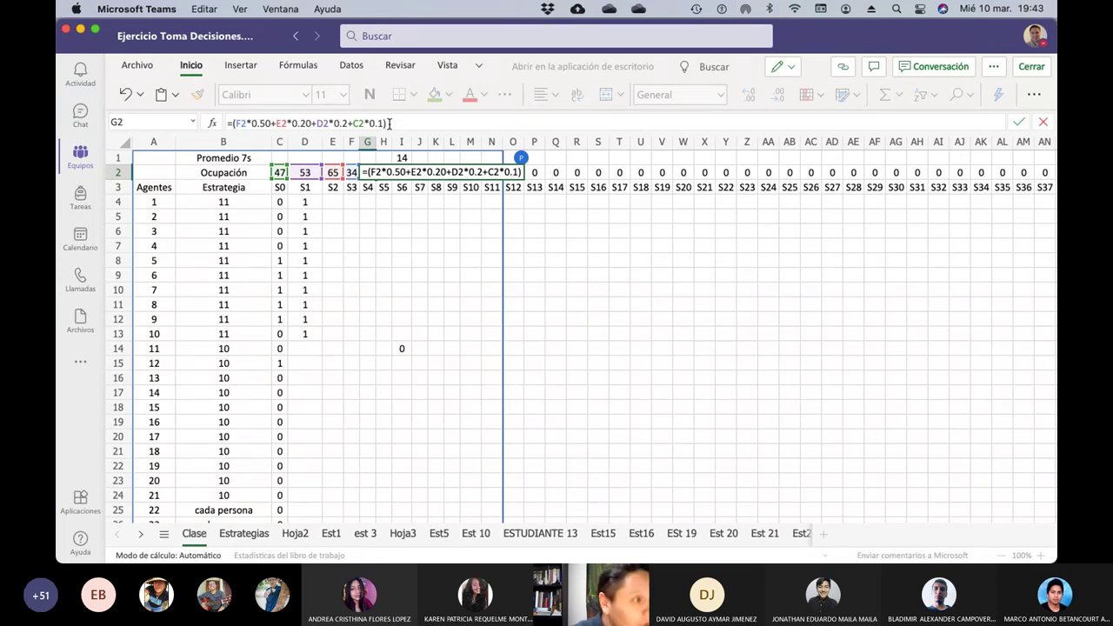
pyautogui.press('Return')
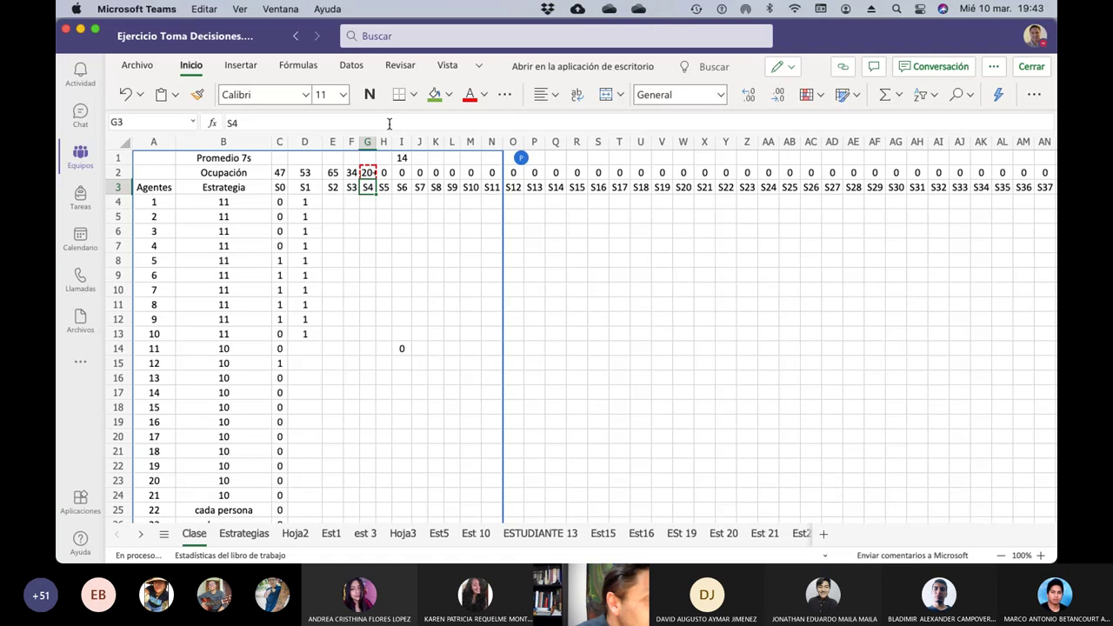
# Rewrite F2's weight in the G2 formula as 0,5 with a decimal comma
pyautogui.click(371, 174)
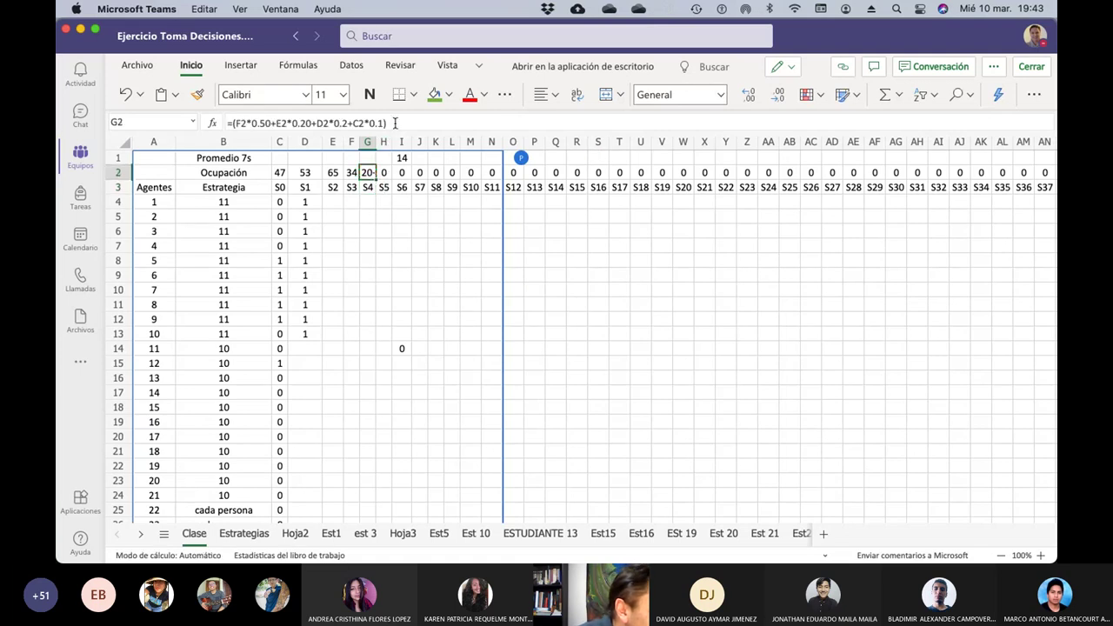
pyautogui.click(271, 123)
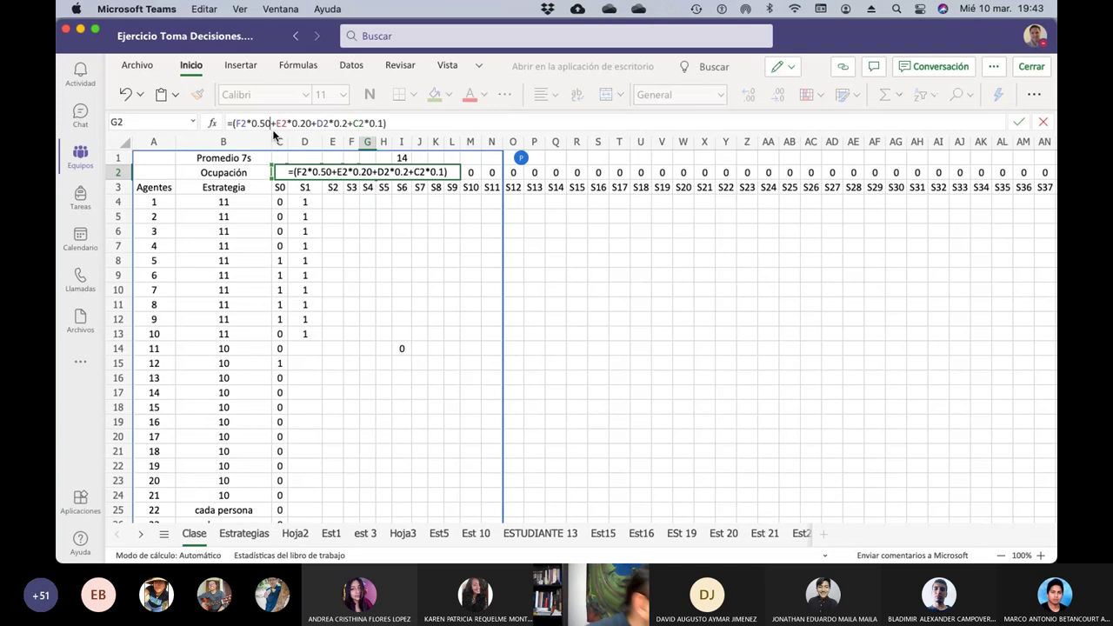
pyautogui.press('BackSpace')
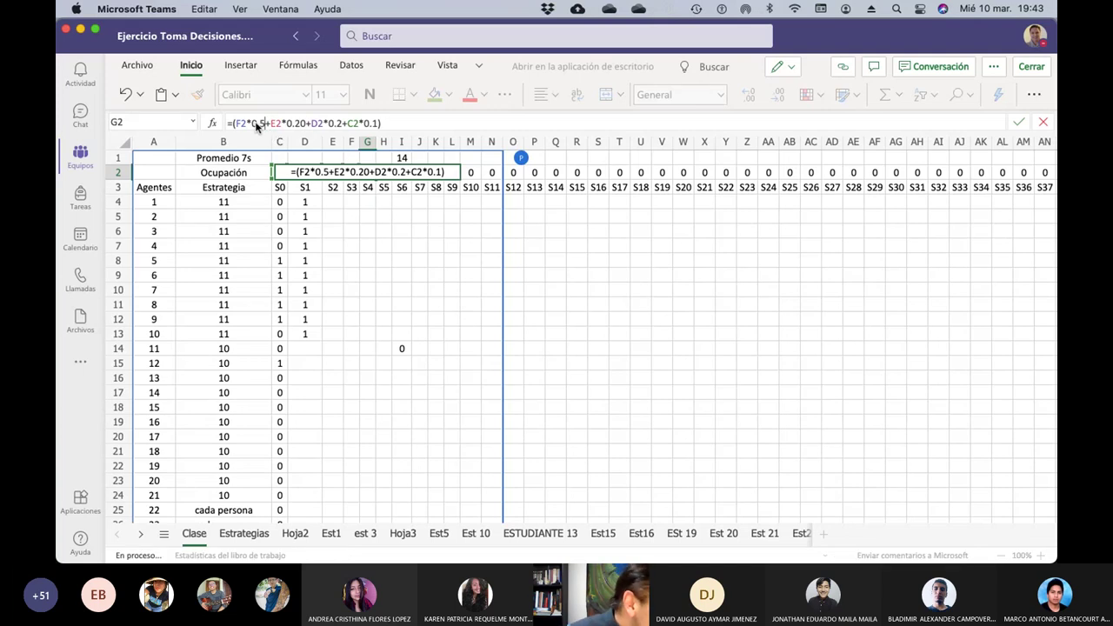
pyautogui.click(259, 126)
pyautogui.press('BackSpace')
pyautogui.write(',')
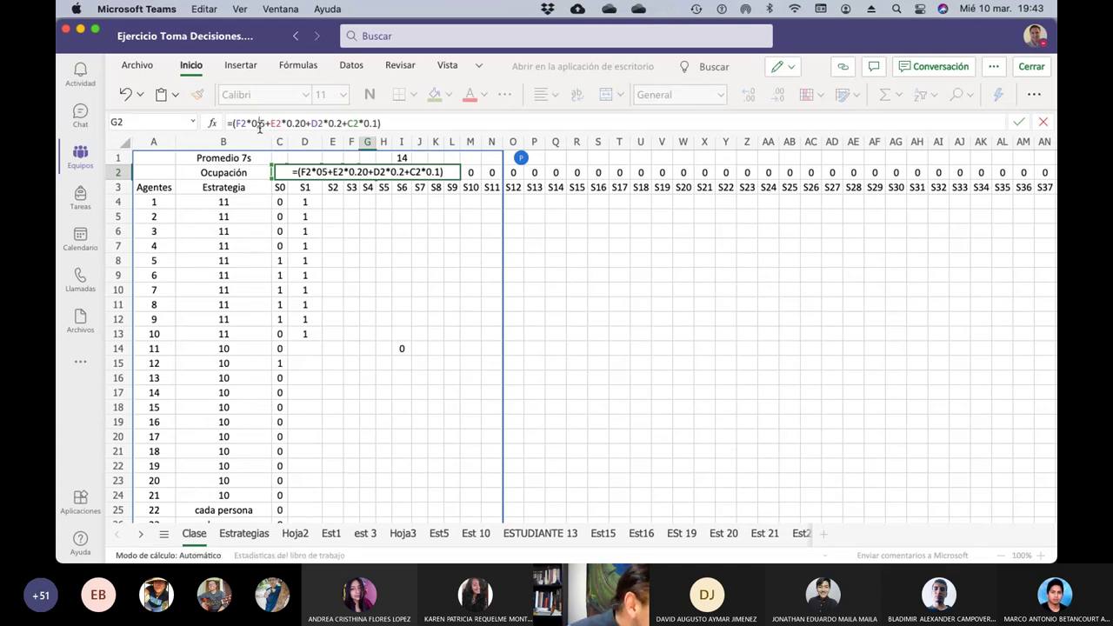
# Use decimal commas for the remaining weights in G2, giving =(F2*0,5+E2*0,20+D2*0,2+C2*0,1)
pyautogui.click(294, 124)
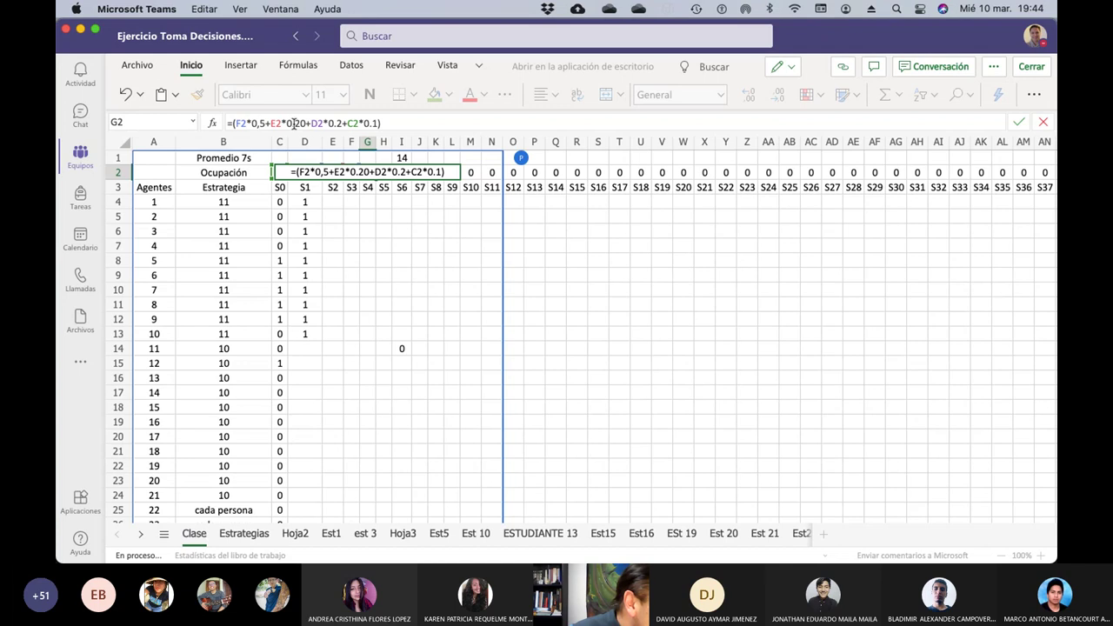
pyautogui.press('BackSpace')
pyautogui.write(',')
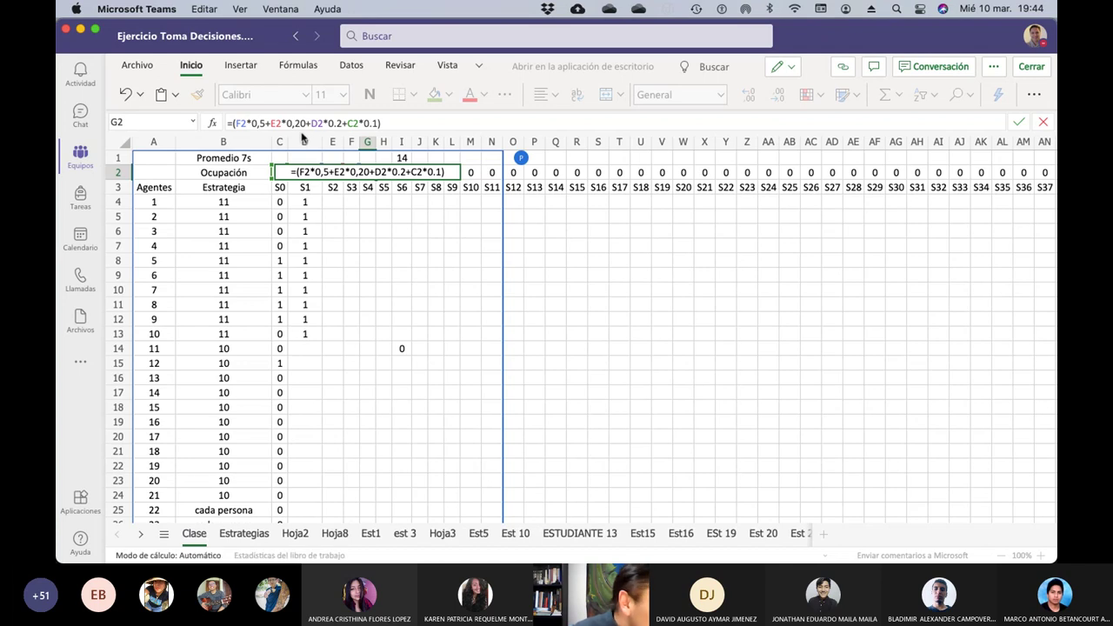
pyautogui.click(336, 124)
pyautogui.press('BackSpace')
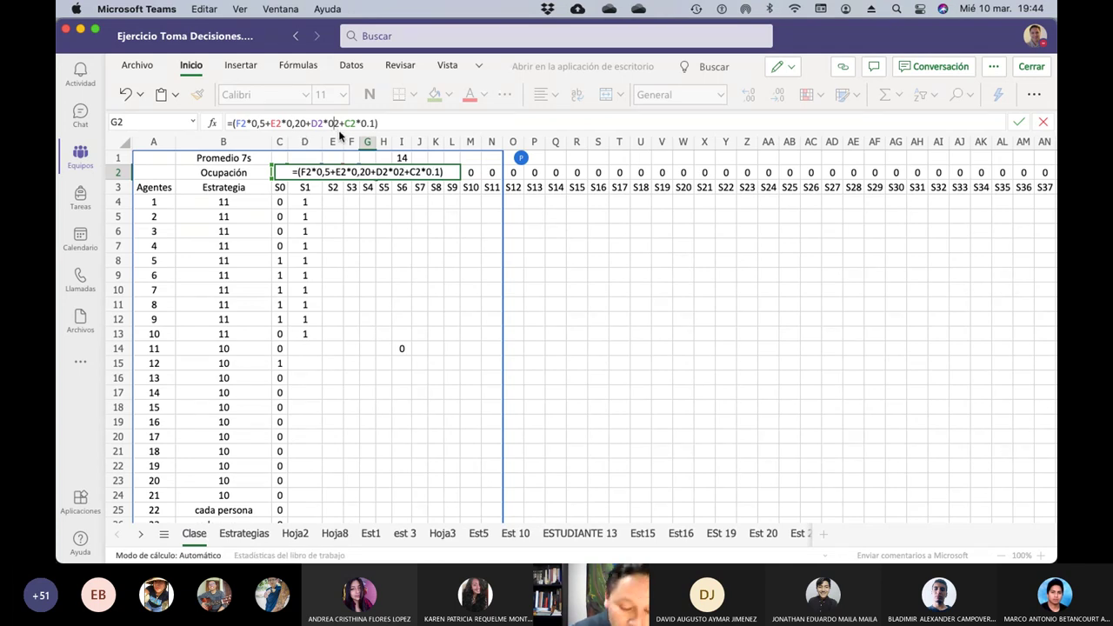
pyautogui.write(',')
pyautogui.click(372, 123)
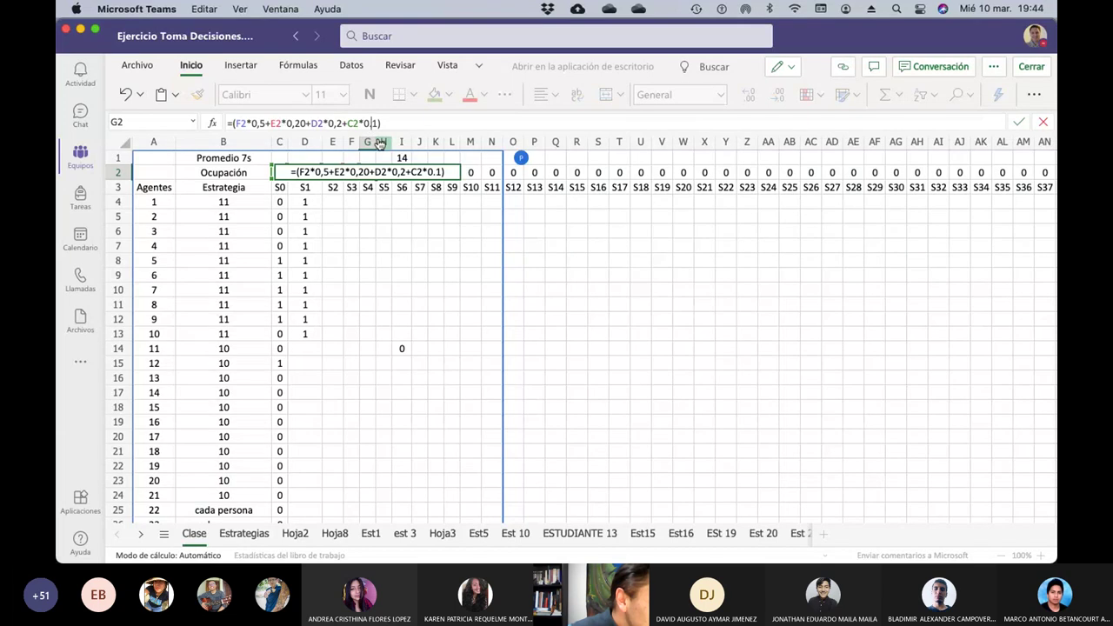
pyautogui.press('BackSpace')
pyautogui.write(',')
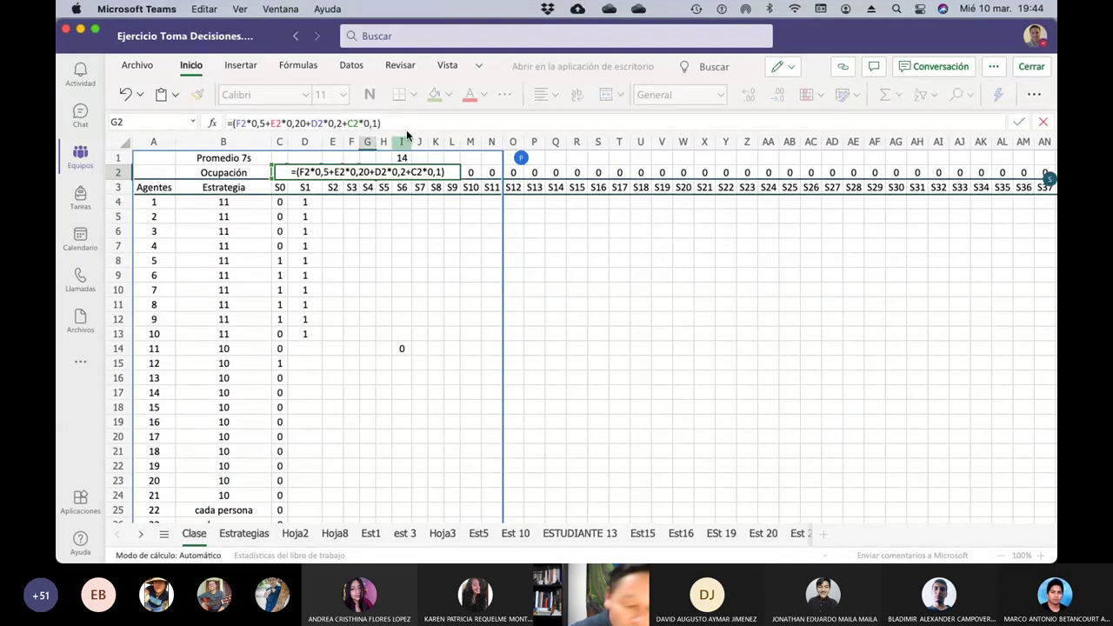
pyautogui.press('Return')
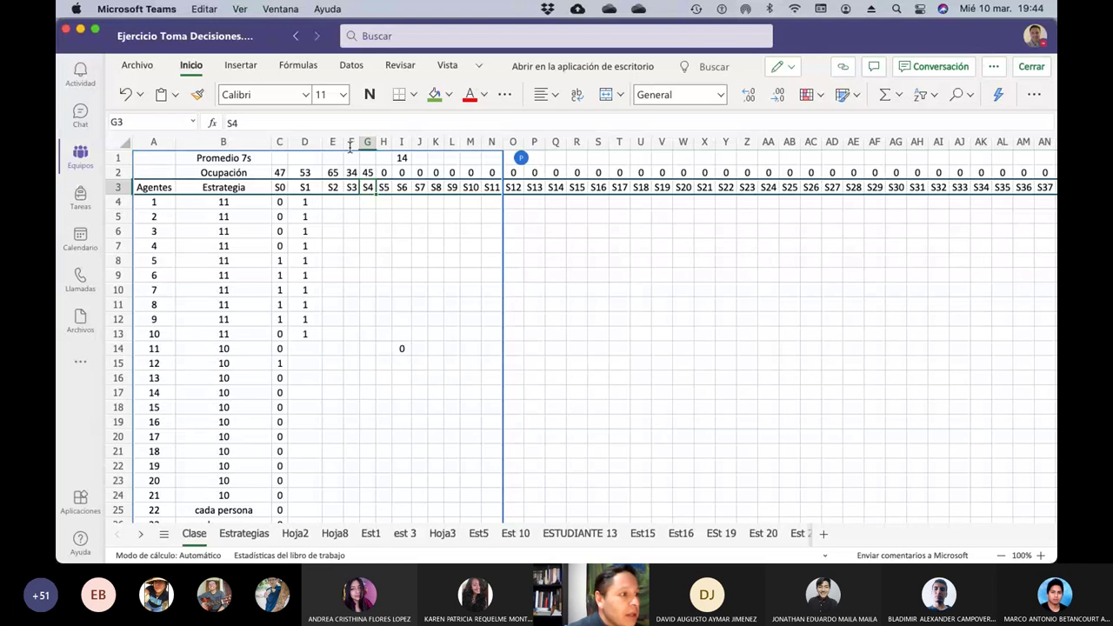
pyautogui.click(368, 173)
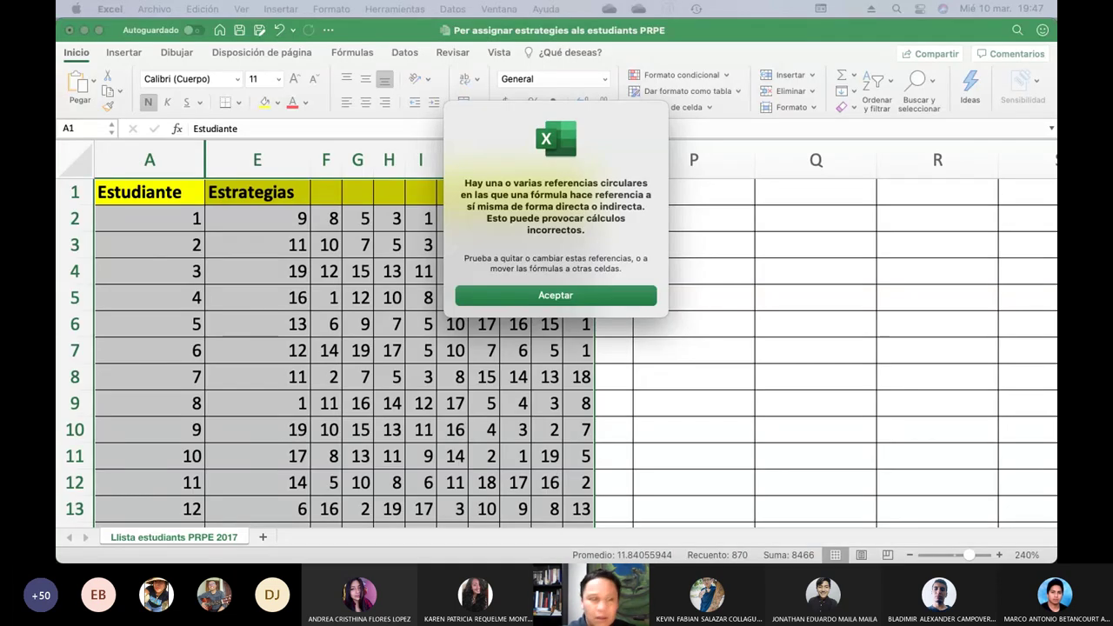
# Dismiss the circular reference warning in Excel and look through the list of strategies assigned to each student
pyautogui.click(556, 298)
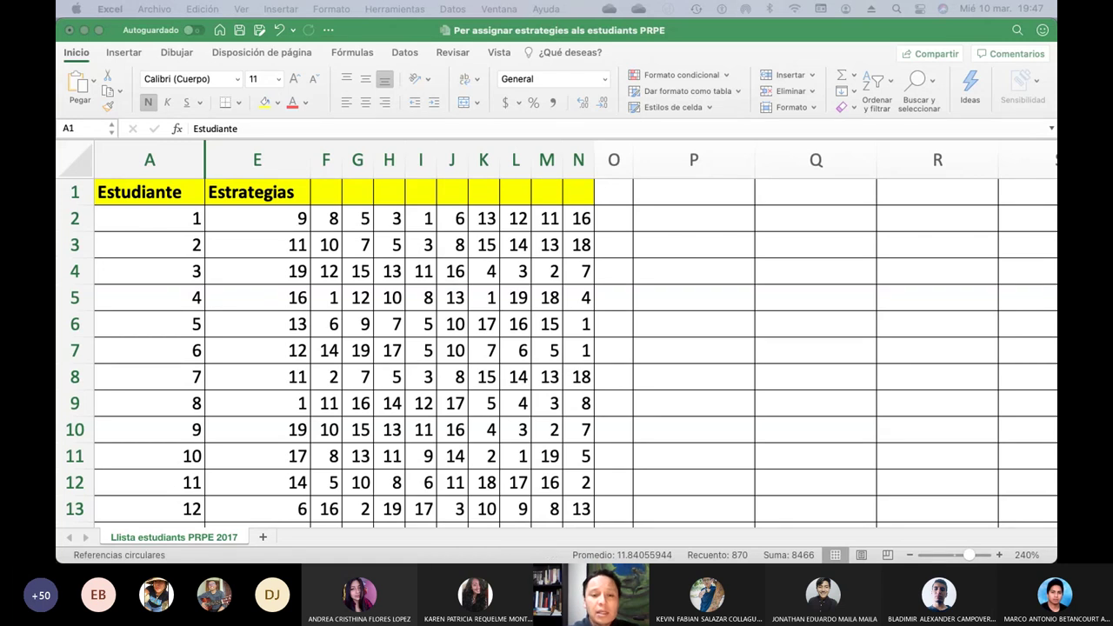
pyautogui.scroll(-10, 557, 347)
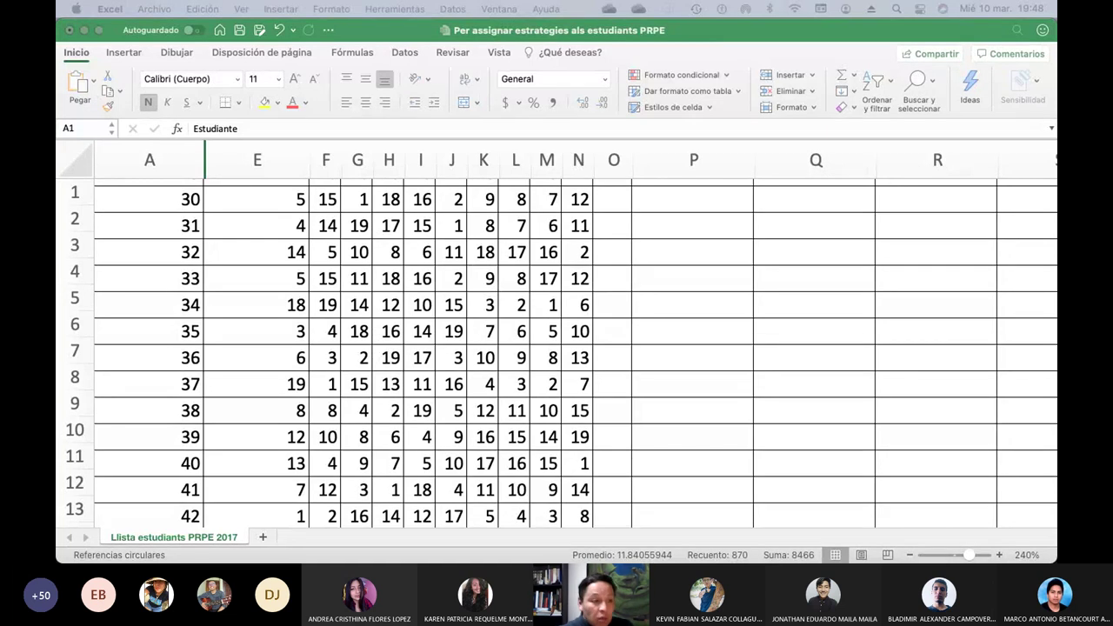
pyautogui.hotkey('alt', 'F1')
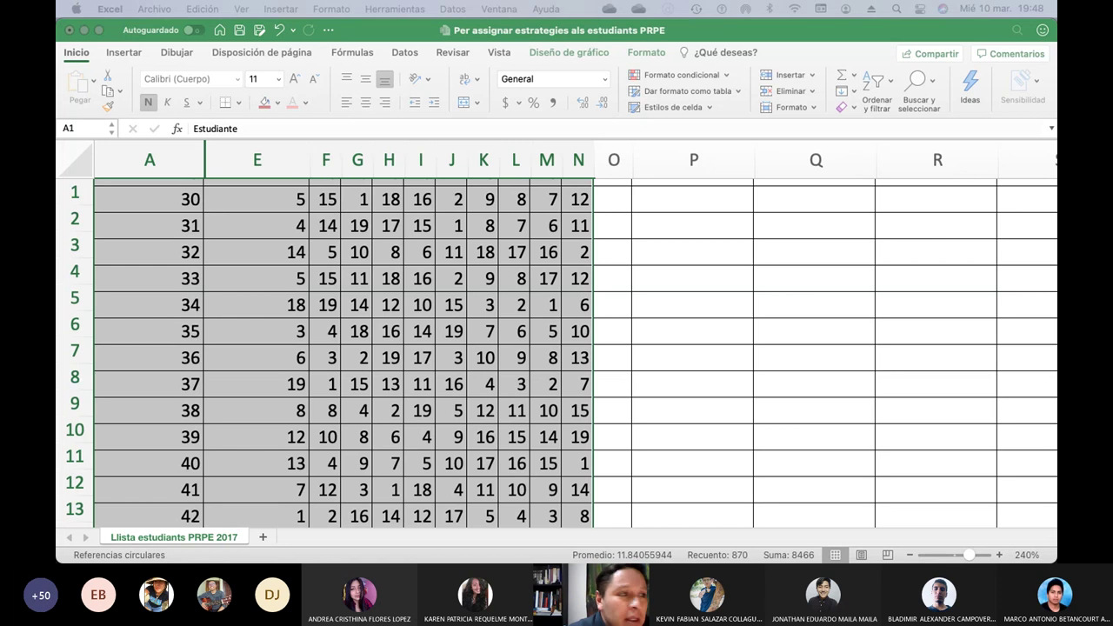
# Switch to the workbook Practica 1 Implementacio Full de calcul Activitat Estudiants and examine the Estrategia 2 chart and statistics on sheet E2
pyautogui.press('super+grave')
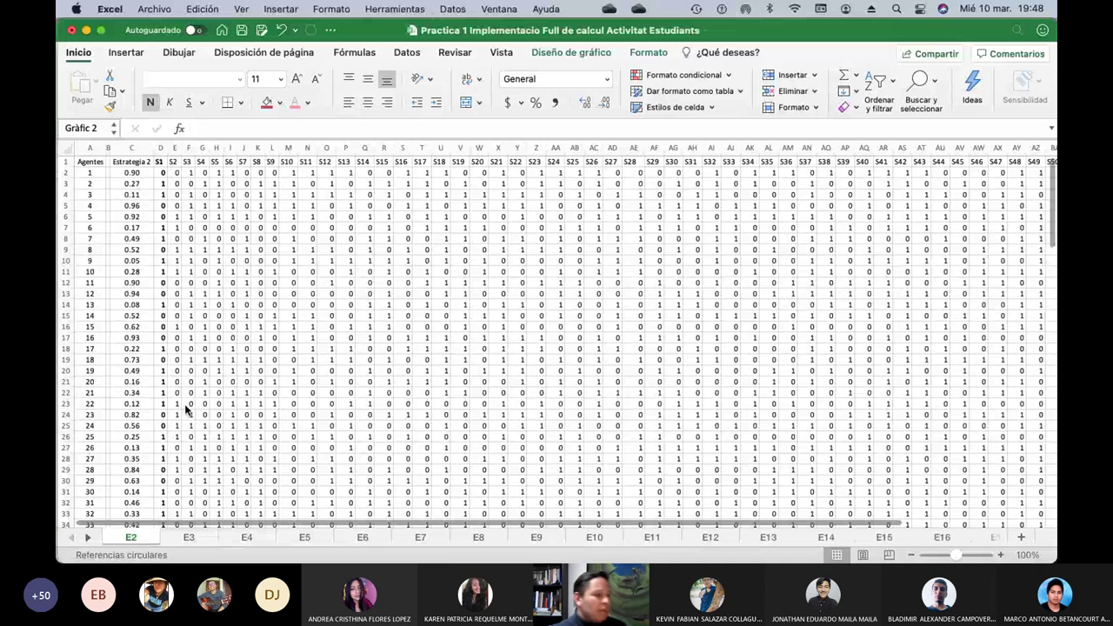
pyautogui.scroll(-20, 185, 409)
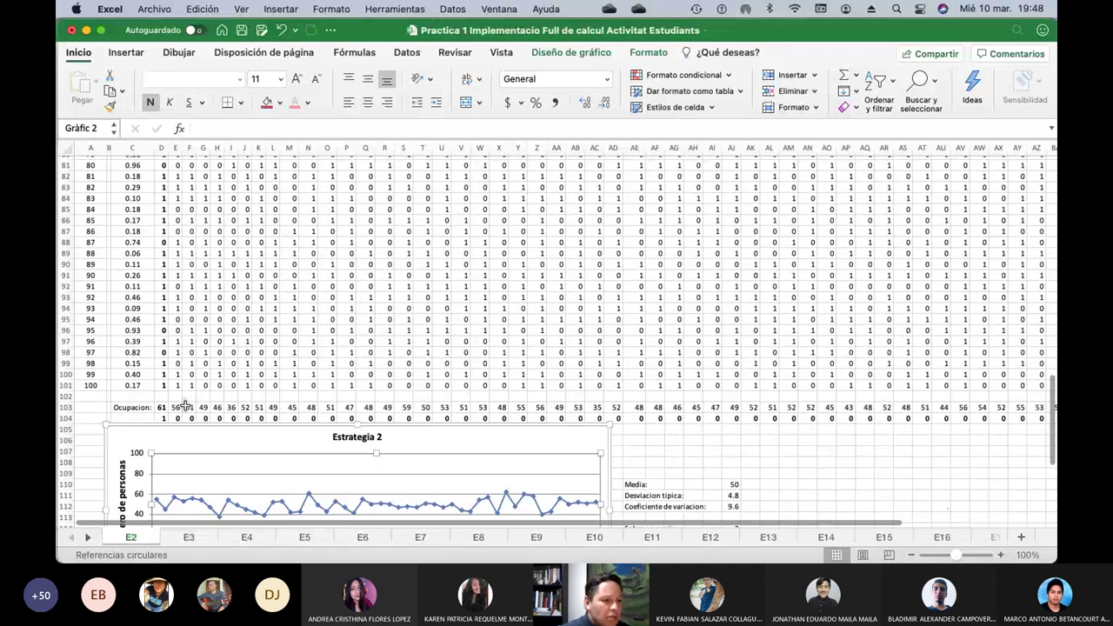
pyautogui.scroll(-3, 185, 407)
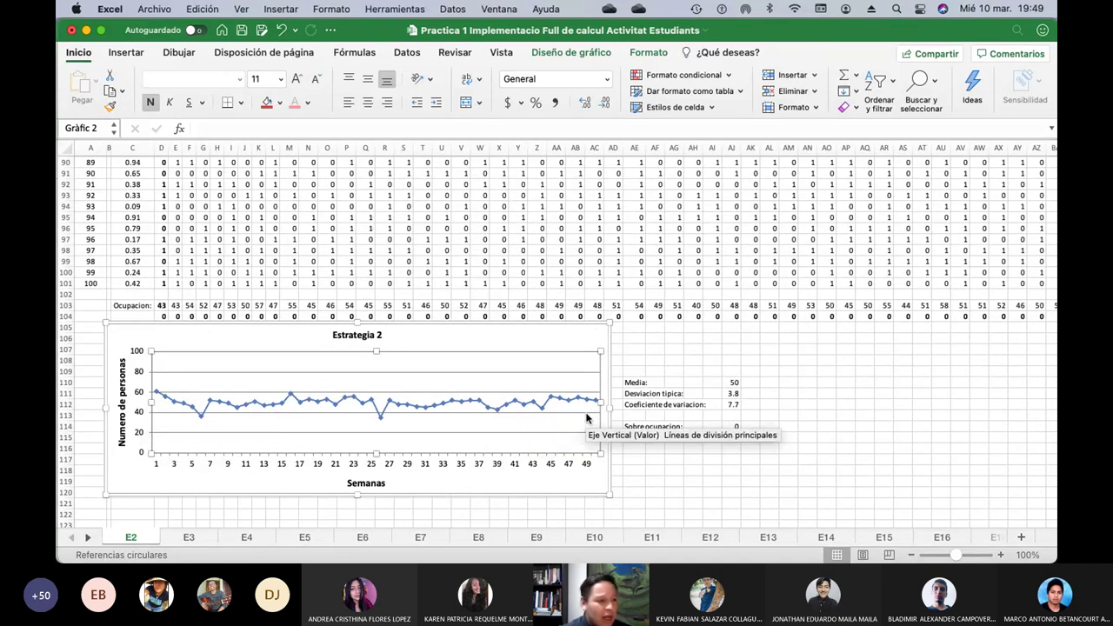
# Examine the weekly occupancy row, Estrategia 3 chart and statistics on sheet E3
pyautogui.click(190, 537)
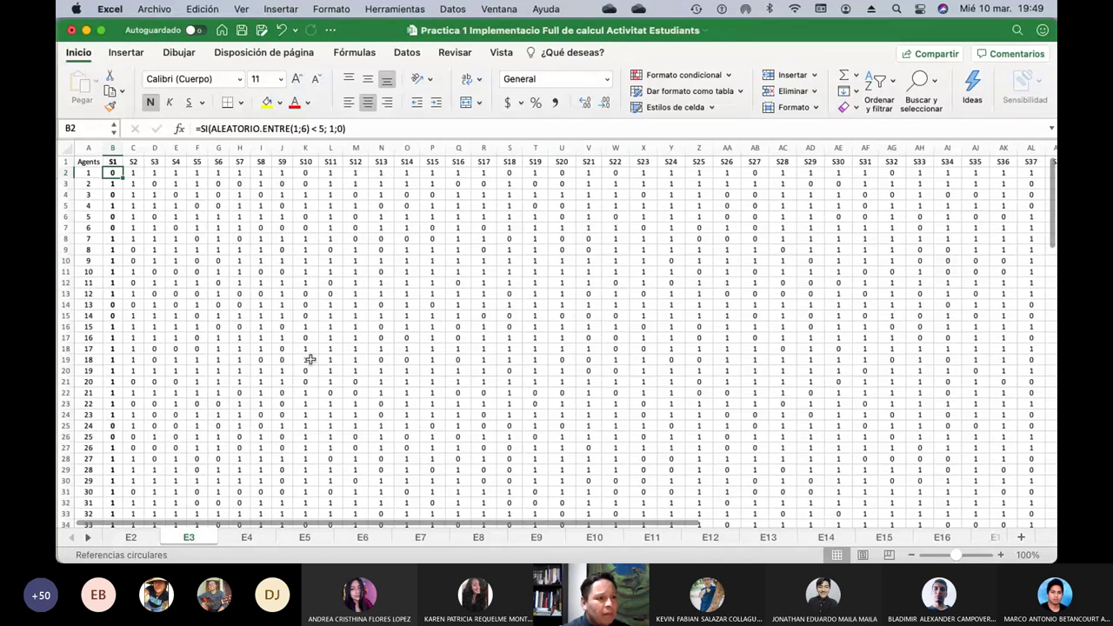
pyautogui.scroll(-20, 310, 359)
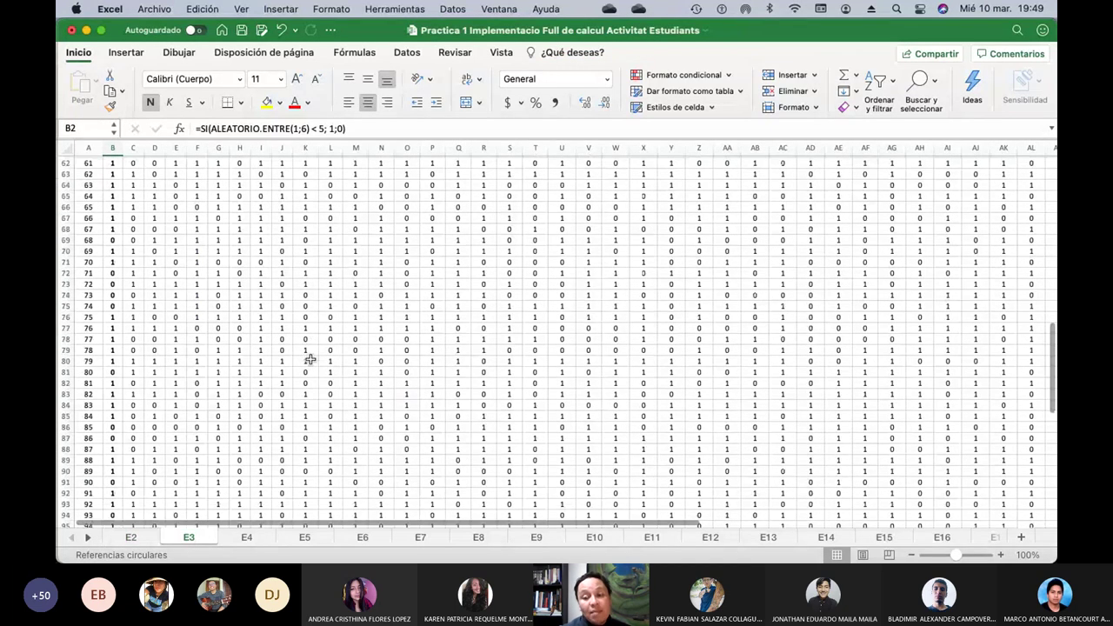
pyautogui.scroll(-15, 310, 359)
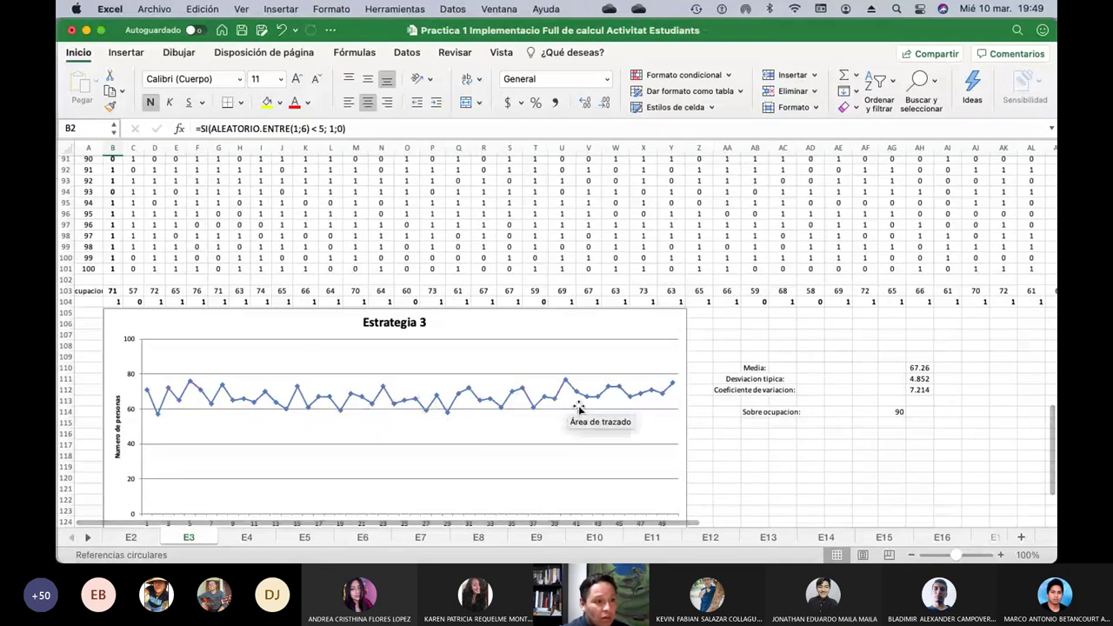
# Examine the Estrategia 4 occupancy chart and its statistics on sheet E4
pyautogui.click(264, 536)
pyautogui.scroll(-10, 461, 296)
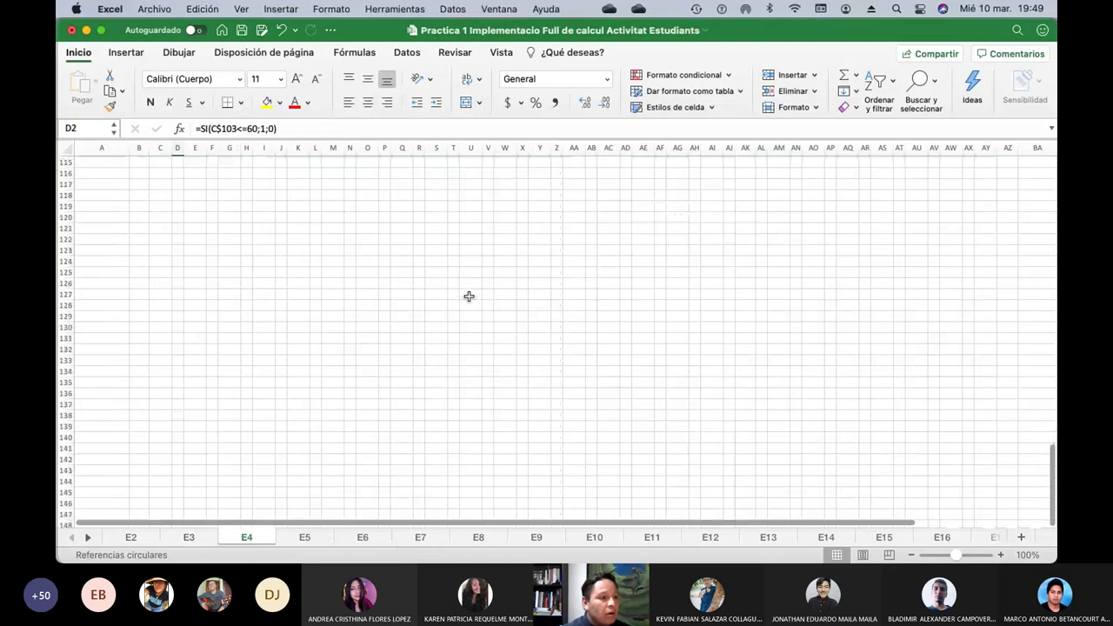
pyautogui.scroll(5, 468, 297)
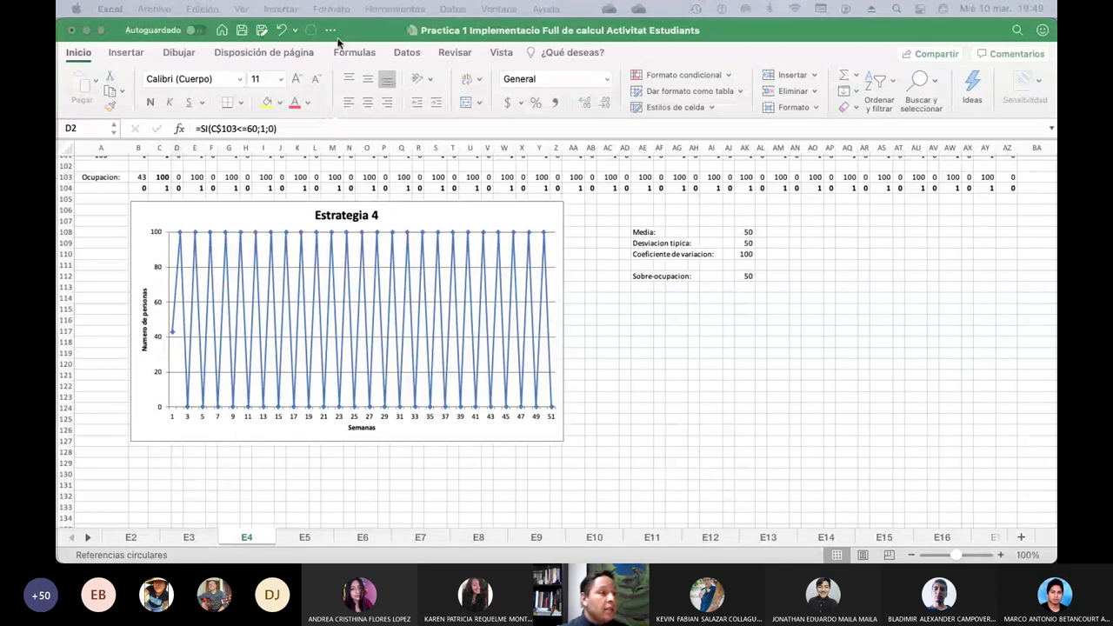
pyautogui.click(397, 37)
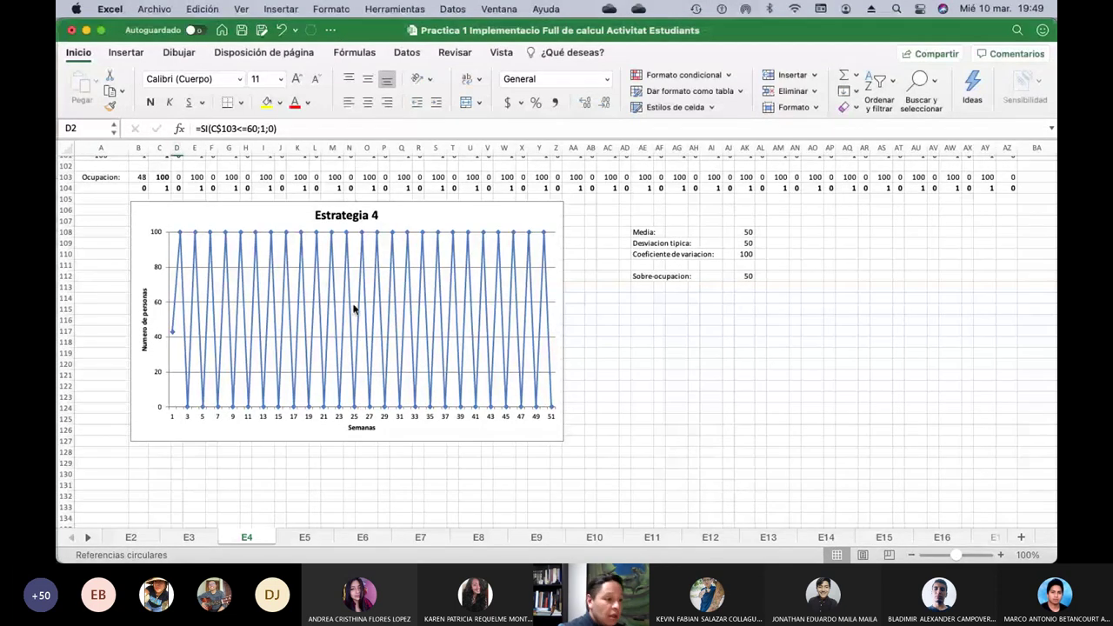
# Examine the occupancy and two-week average rows, the Estrategia 5 chart and its statistics on sheet E5
pyautogui.click(321, 537)
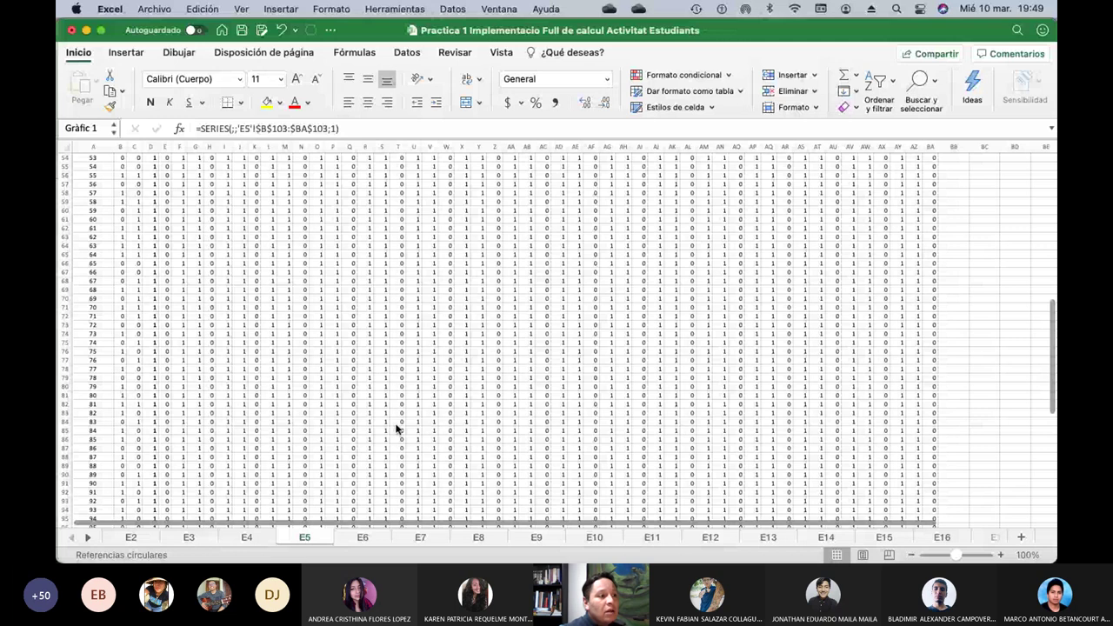
pyautogui.scroll(-2, 397, 428)
pyautogui.scroll(-1, 397, 424)
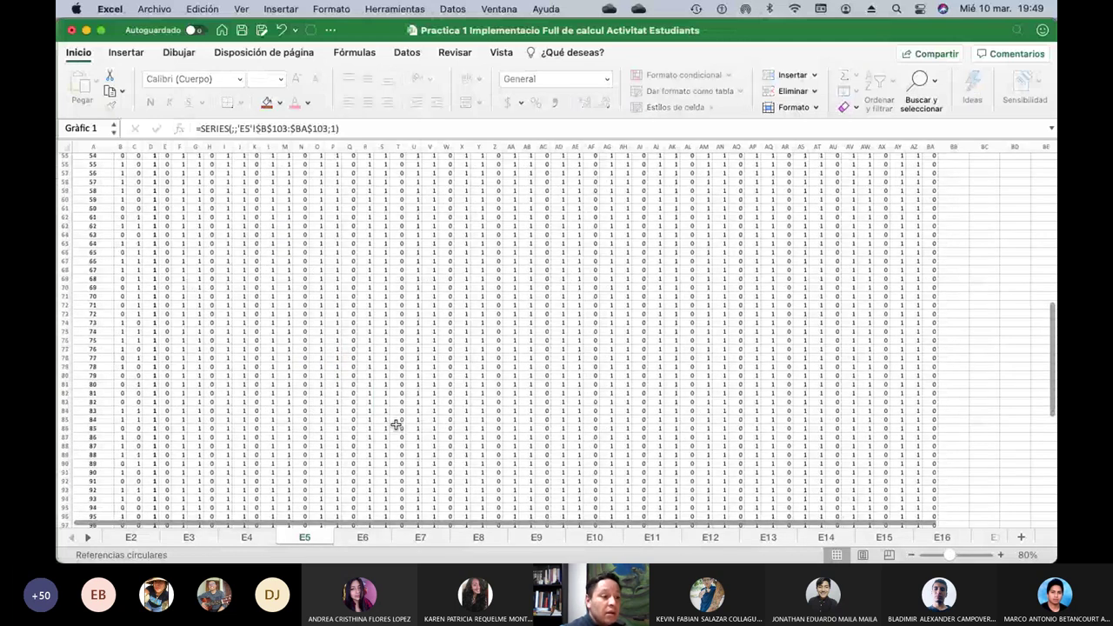
pyautogui.scroll(-8, 396, 424)
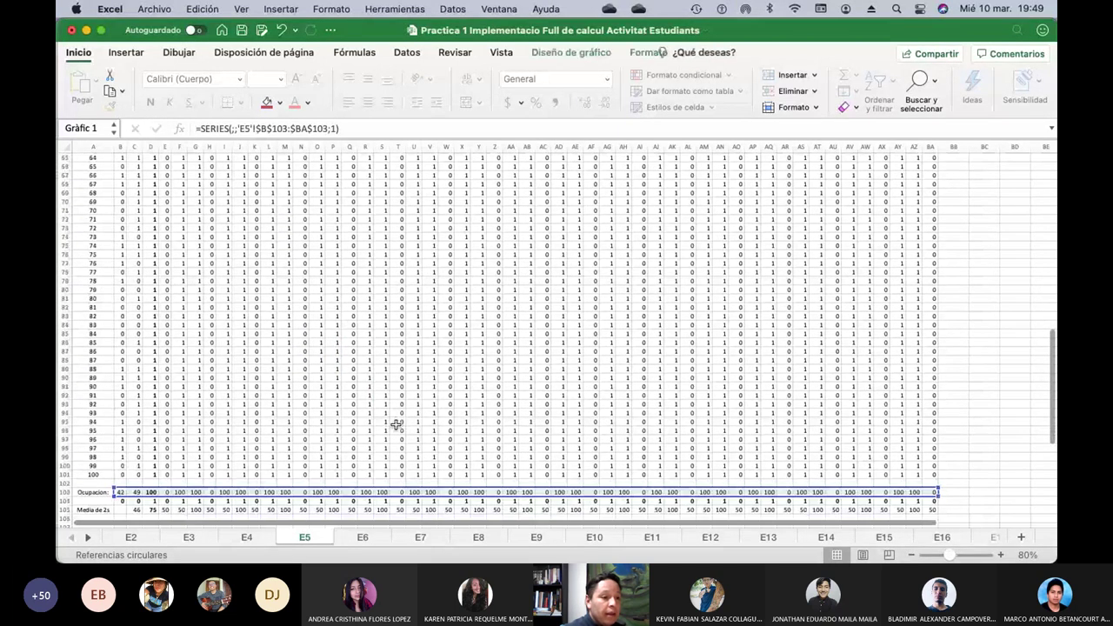
pyautogui.scroll(-7, 397, 424)
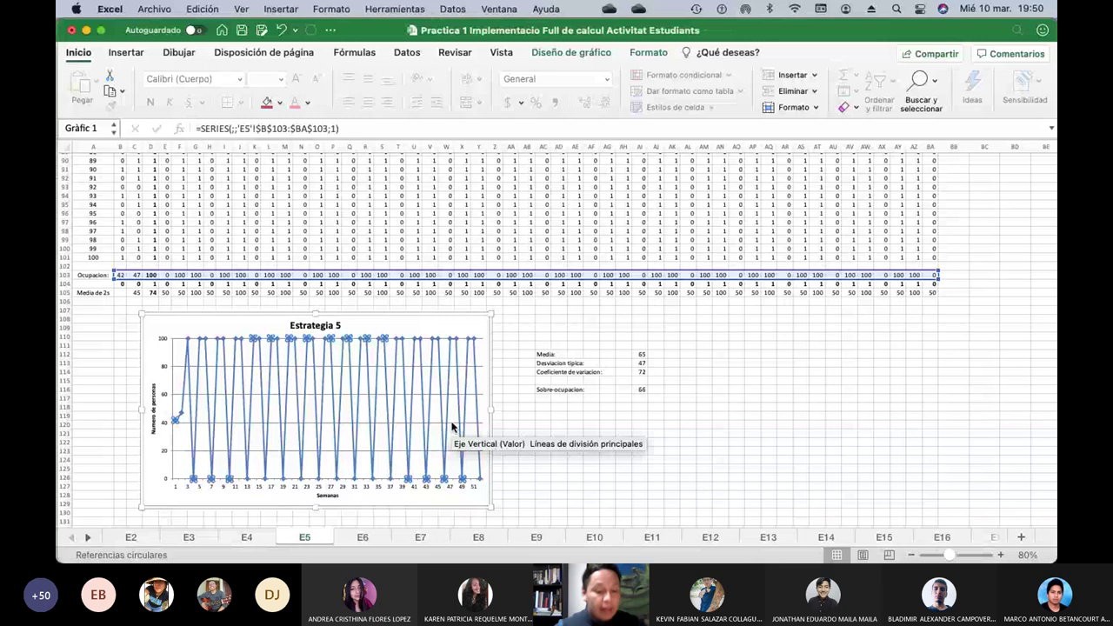
# Switch back to the Ejercicio Toma Decisiones workbook in Microsoft Teams, check sheet Hoja2, and return to the Clase sheet
pyautogui.hotkey('ctrl', 'Up')
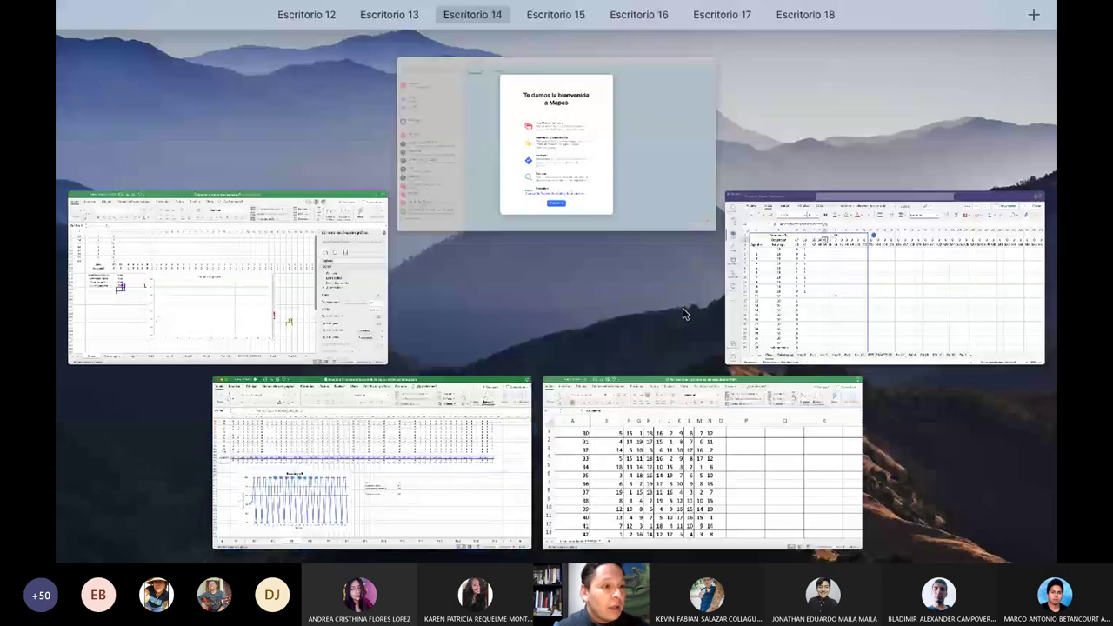
pyautogui.click(798, 310)
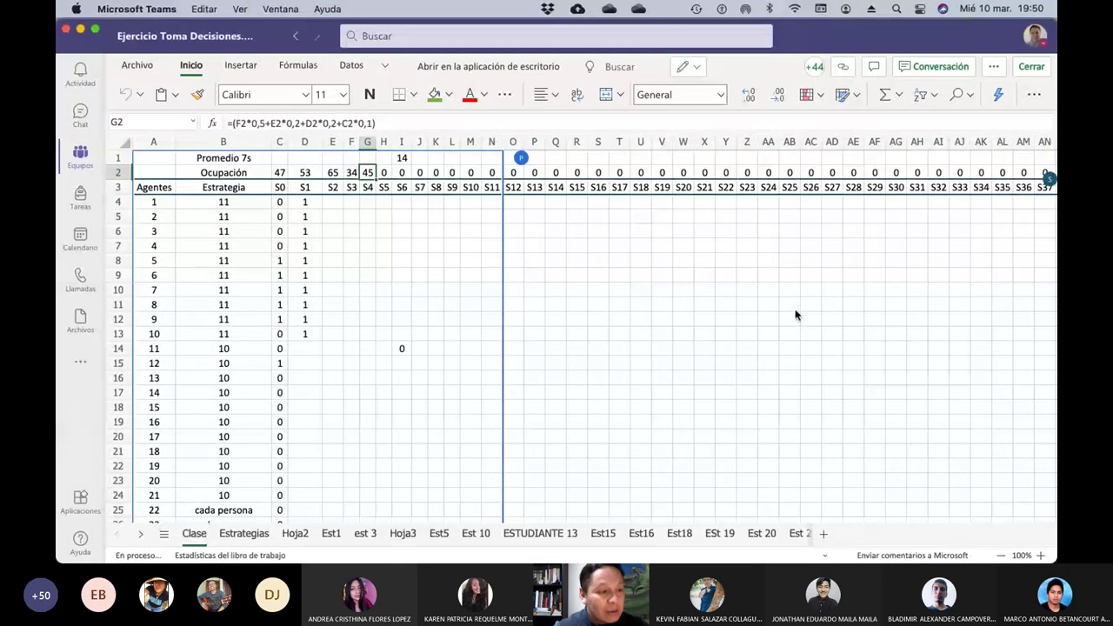
pyautogui.click(295, 534)
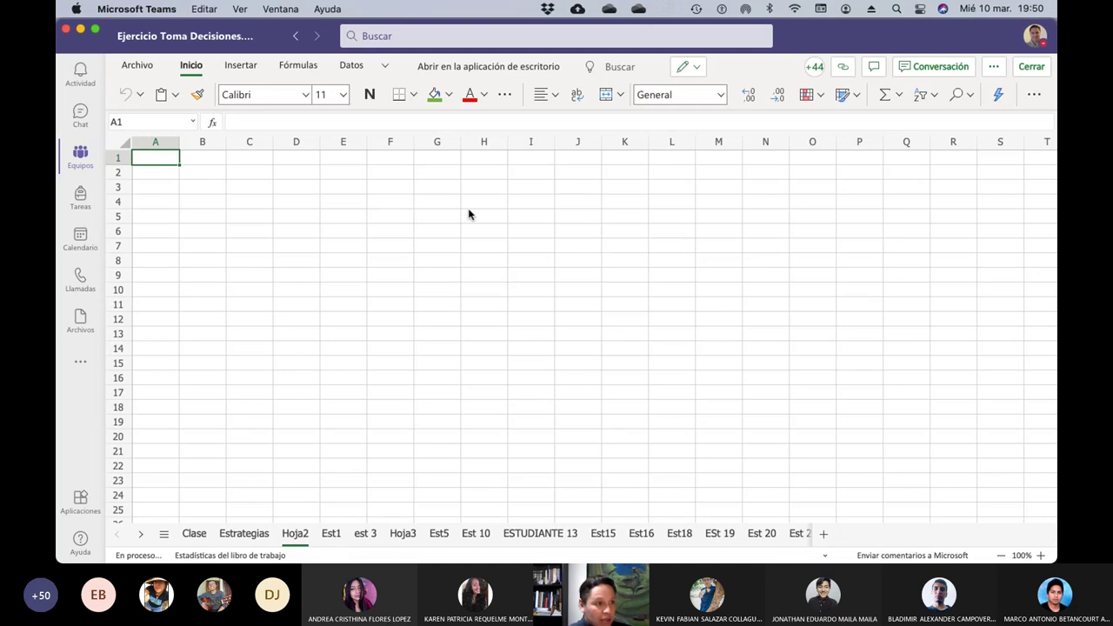
pyautogui.click(194, 533)
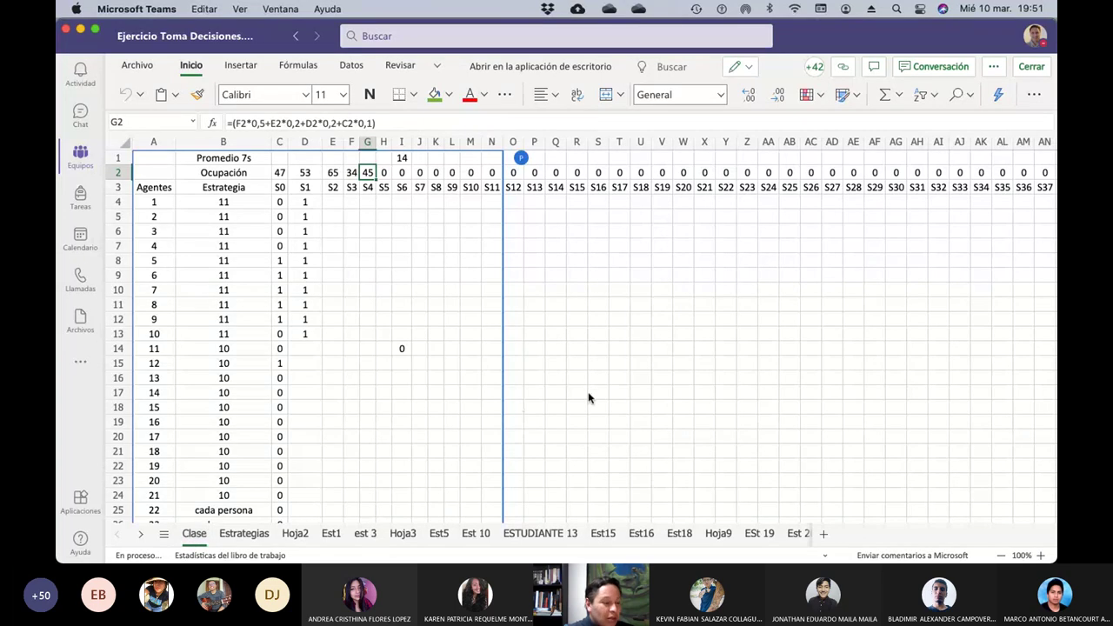
# Examine the Suma and ¿se ocupó? rows, the statistics and the occupancy chart below the agents on the Clase sheet
pyautogui.scroll(-14, 588, 398)
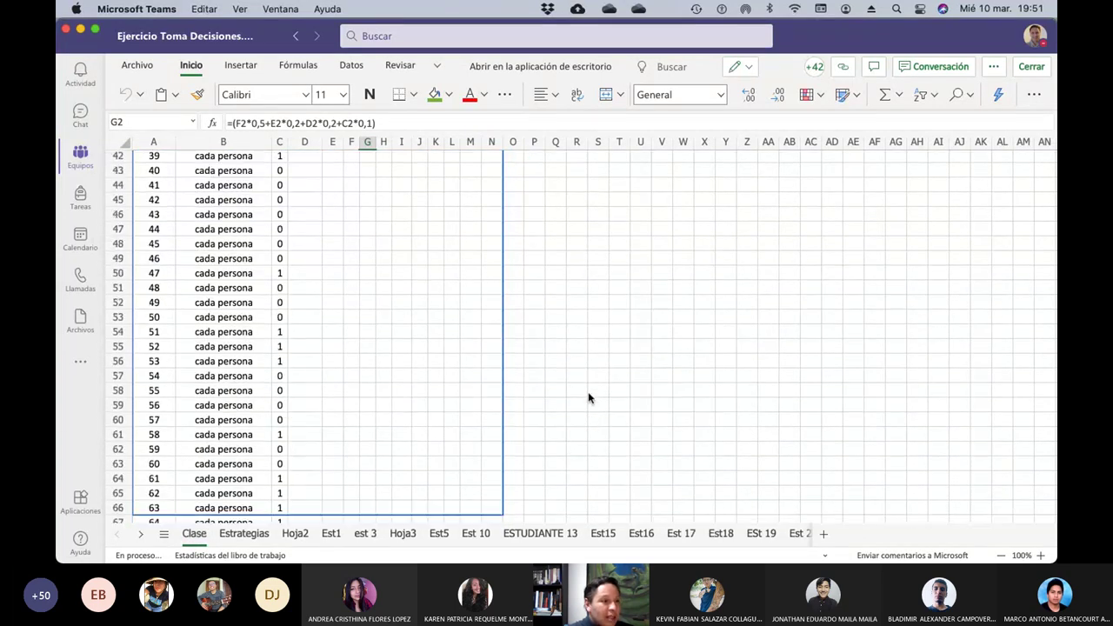
pyautogui.scroll(-20, 588, 397)
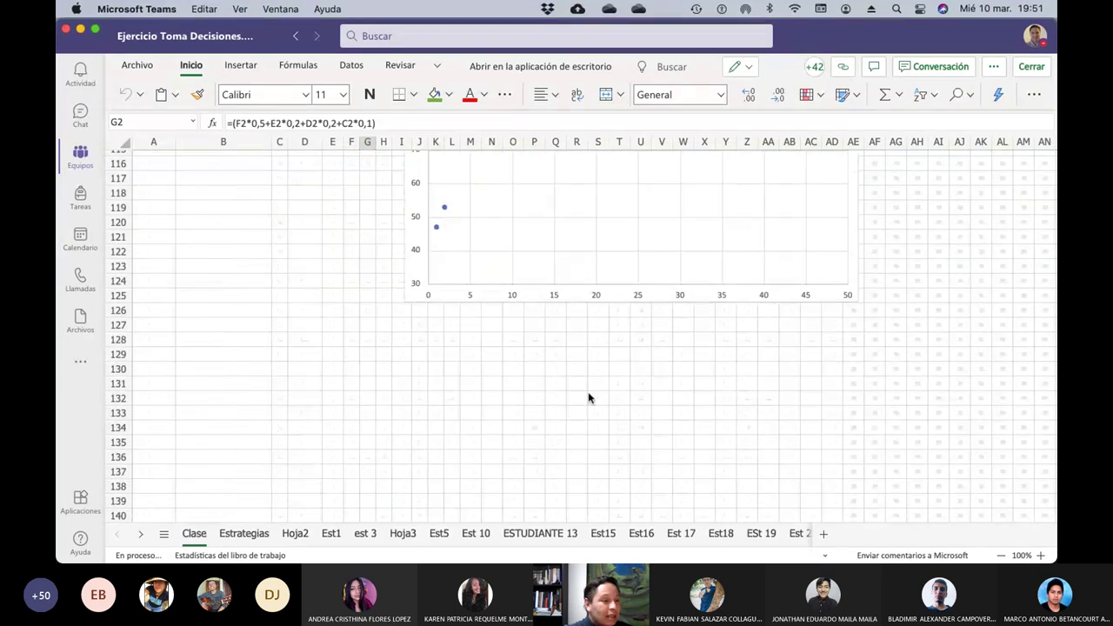
pyautogui.scroll(3, 589, 397)
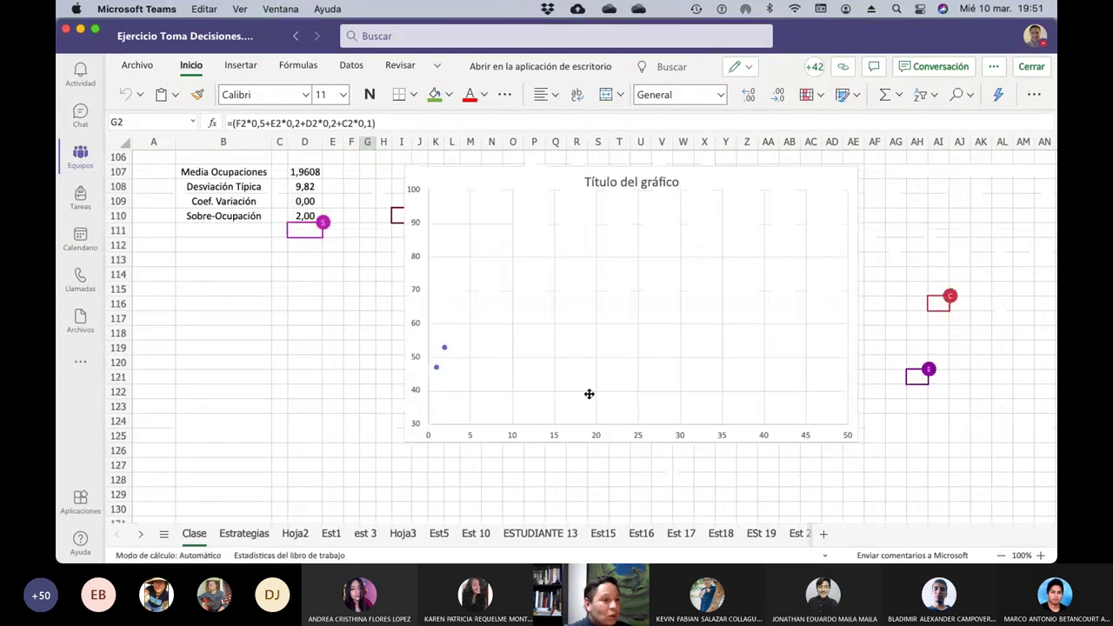
pyautogui.scroll(2, 588, 394)
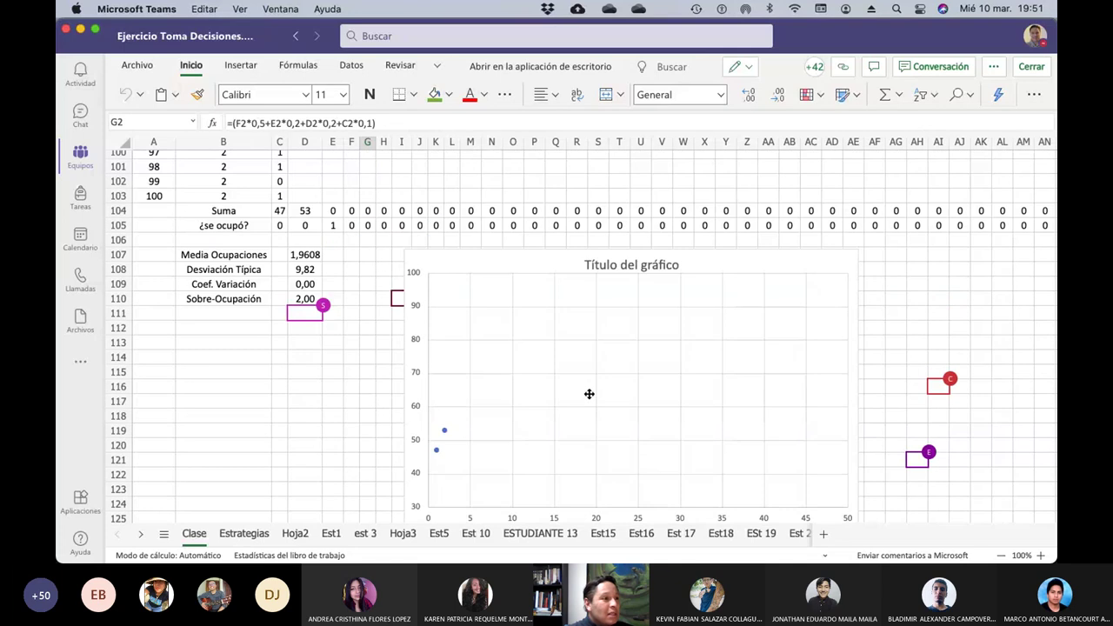
pyautogui.scroll(3, 588, 394)
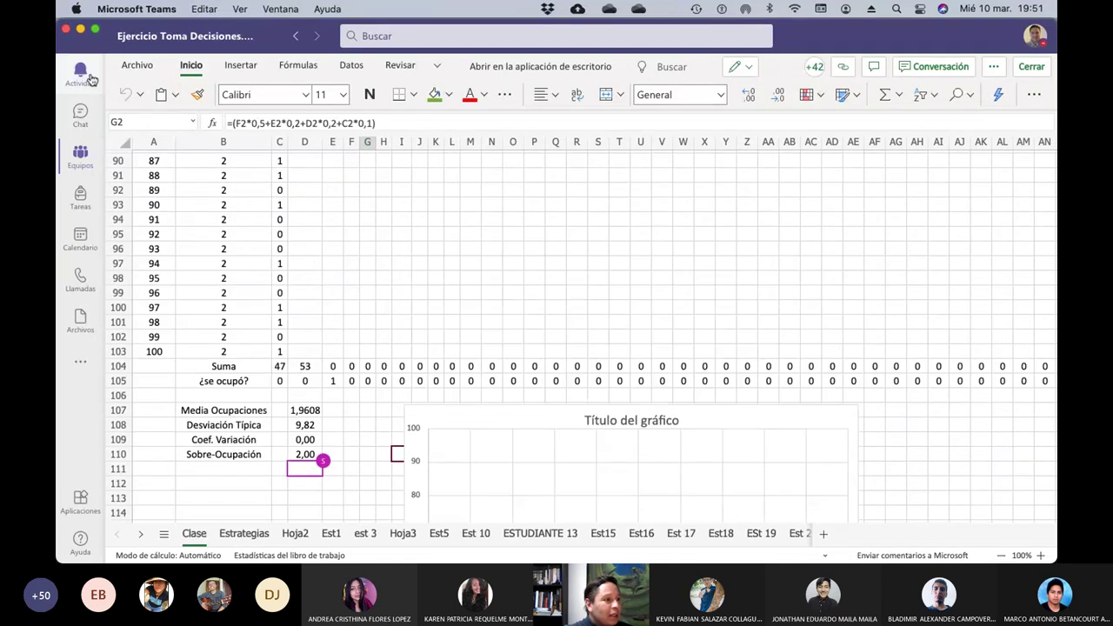
pyautogui.scroll(12, 379, 279)
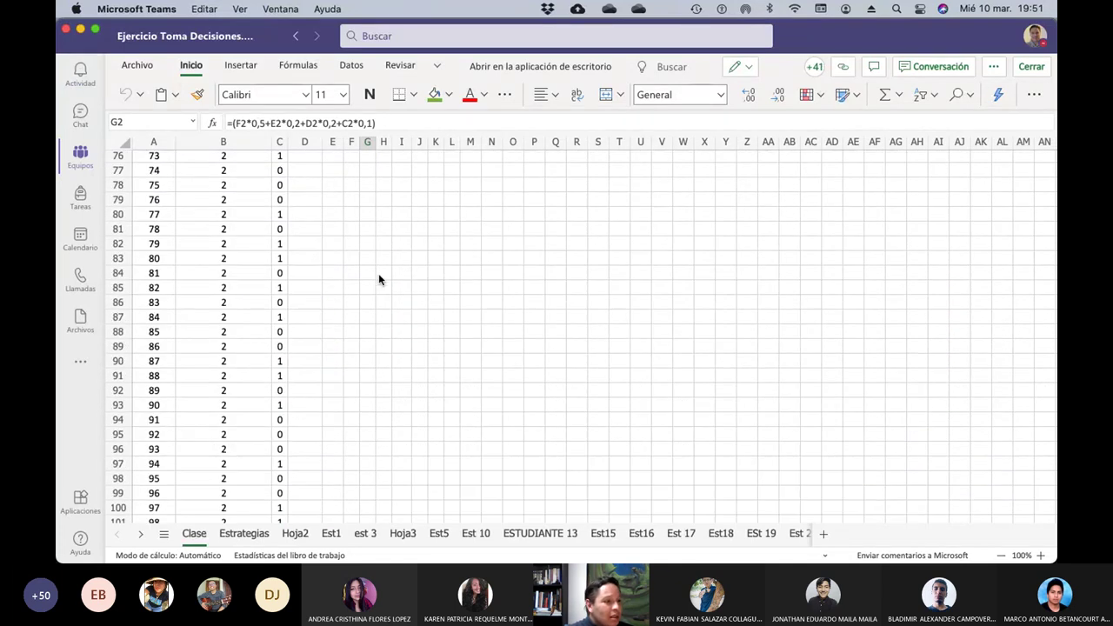
pyautogui.scroll(12, 378, 279)
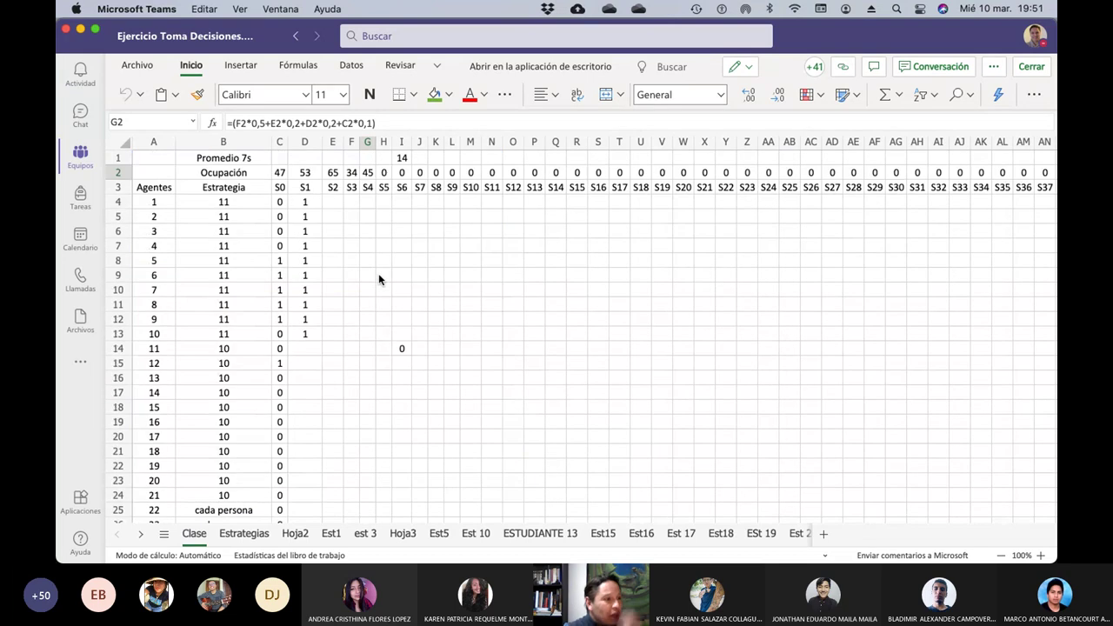
pyautogui.click(137, 66)
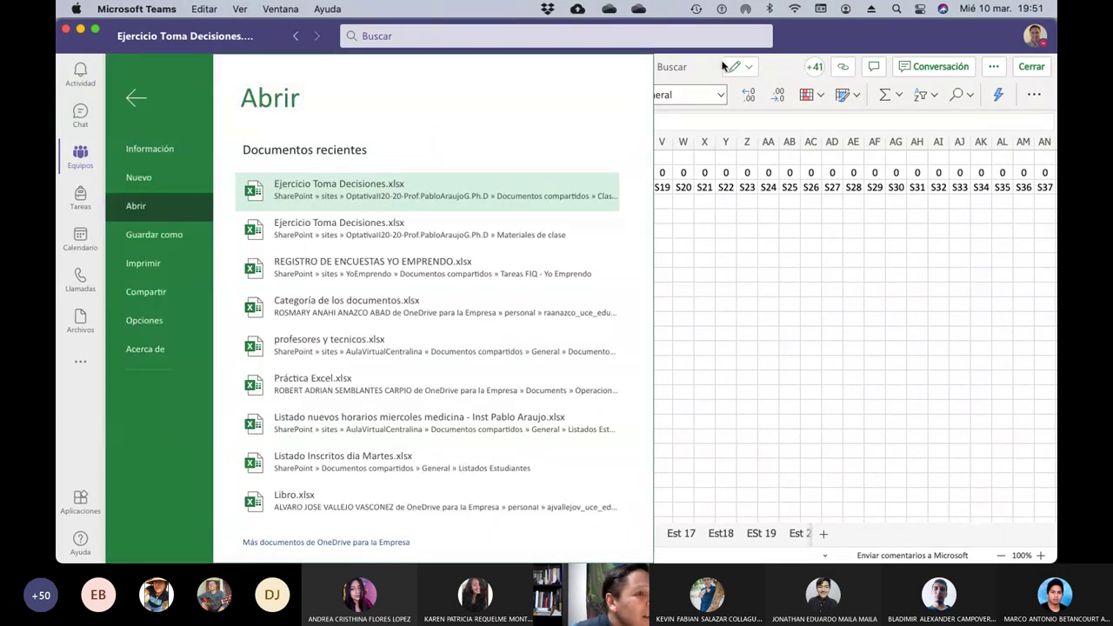
pyautogui.click(134, 98)
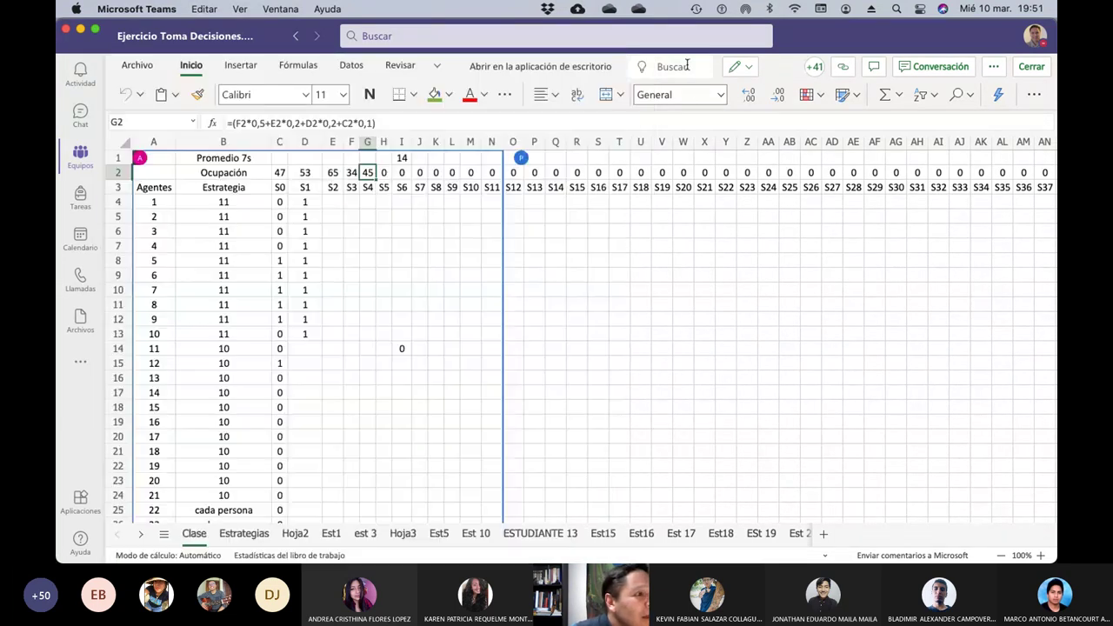
pyautogui.click(140, 94)
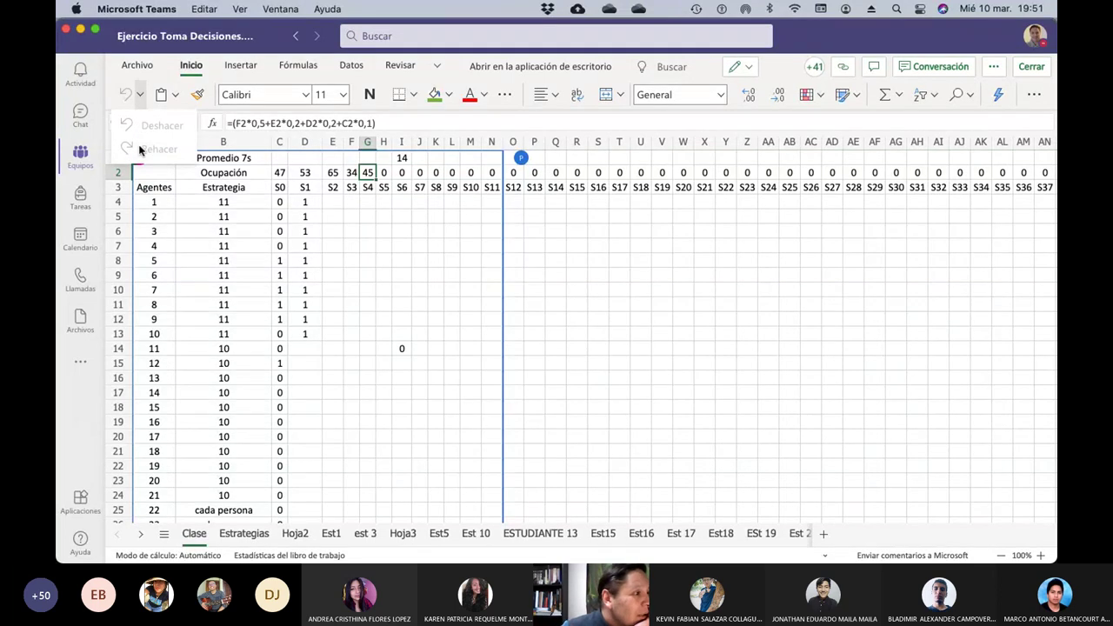
pyautogui.click(527, 257)
pyautogui.click(368, 245)
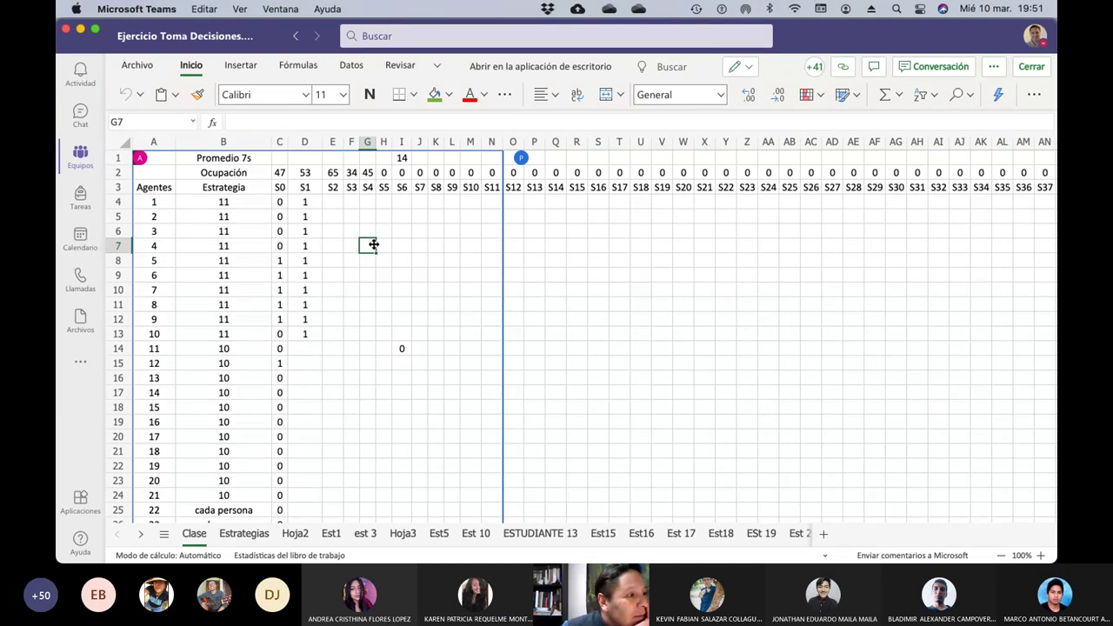
# Review the strategies and S0 and S1 decisions of agents 1 to 35 on the Clase sheet, with cell D14 selected
pyautogui.scroll(-5, 373, 248)
pyautogui.scroll(3, 373, 248)
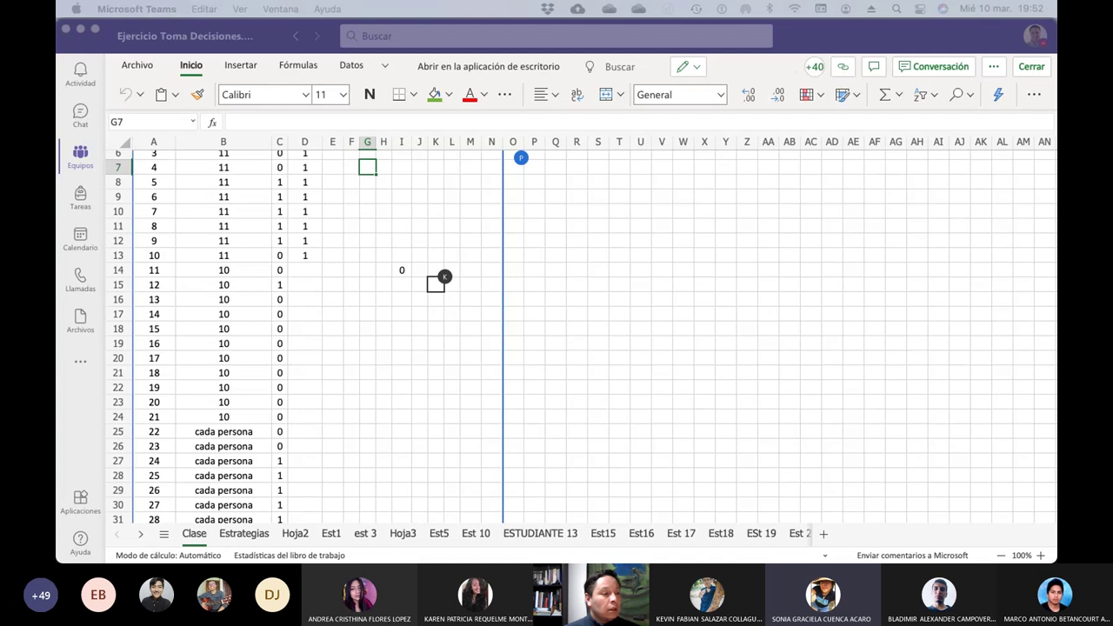
pyautogui.click(306, 273)
pyautogui.click(305, 273)
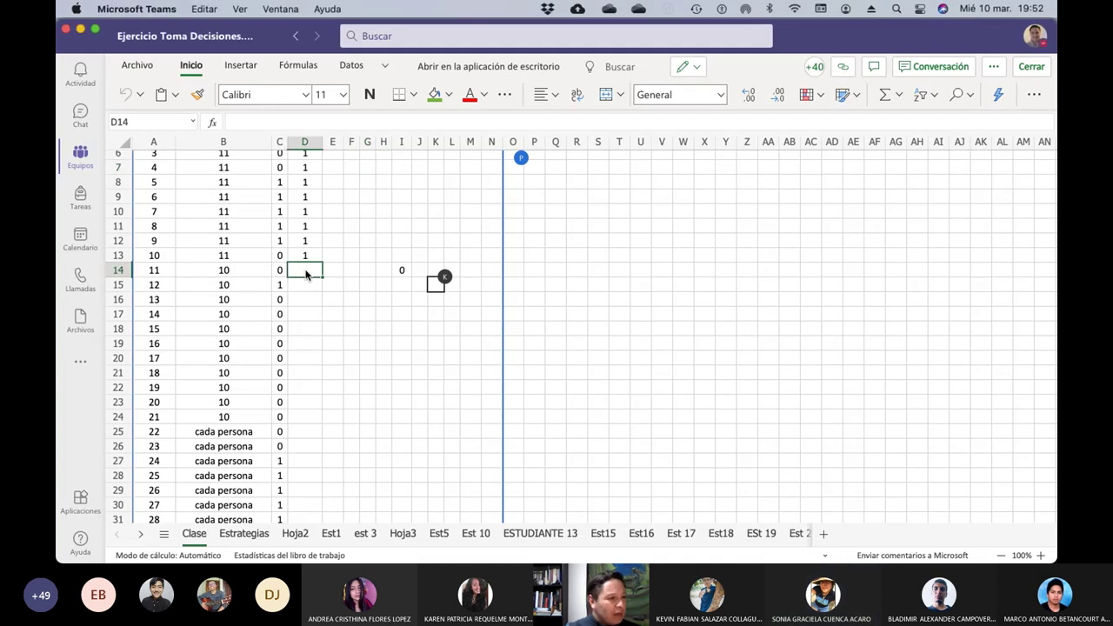
pyautogui.scroll(2, 319, 278)
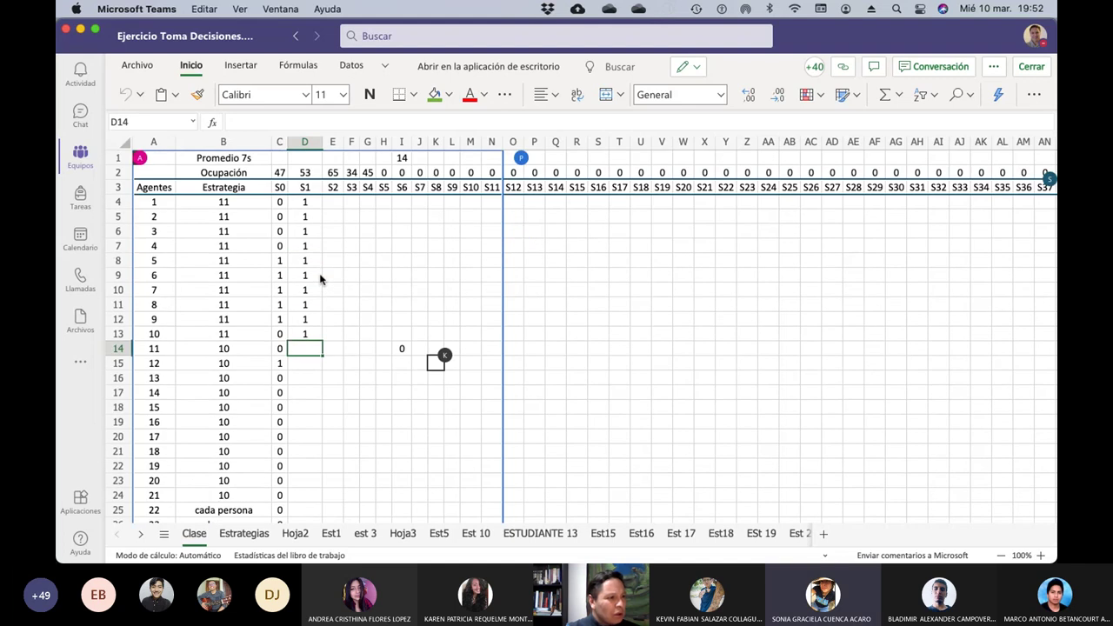
pyautogui.scroll(-3, 329, 285)
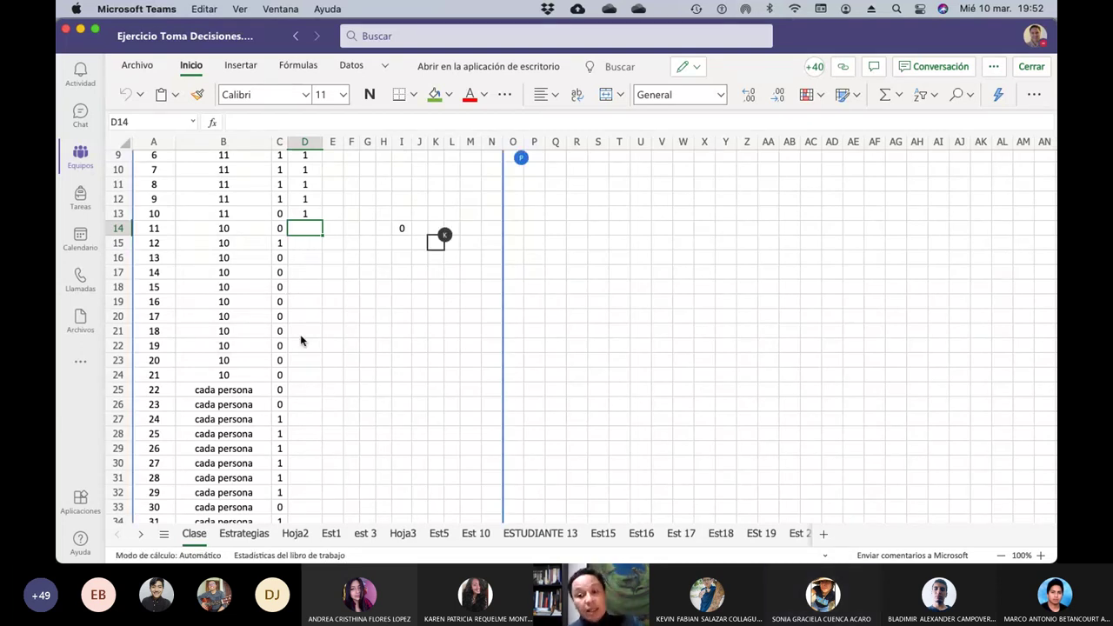
pyautogui.scroll(3, 401, 294)
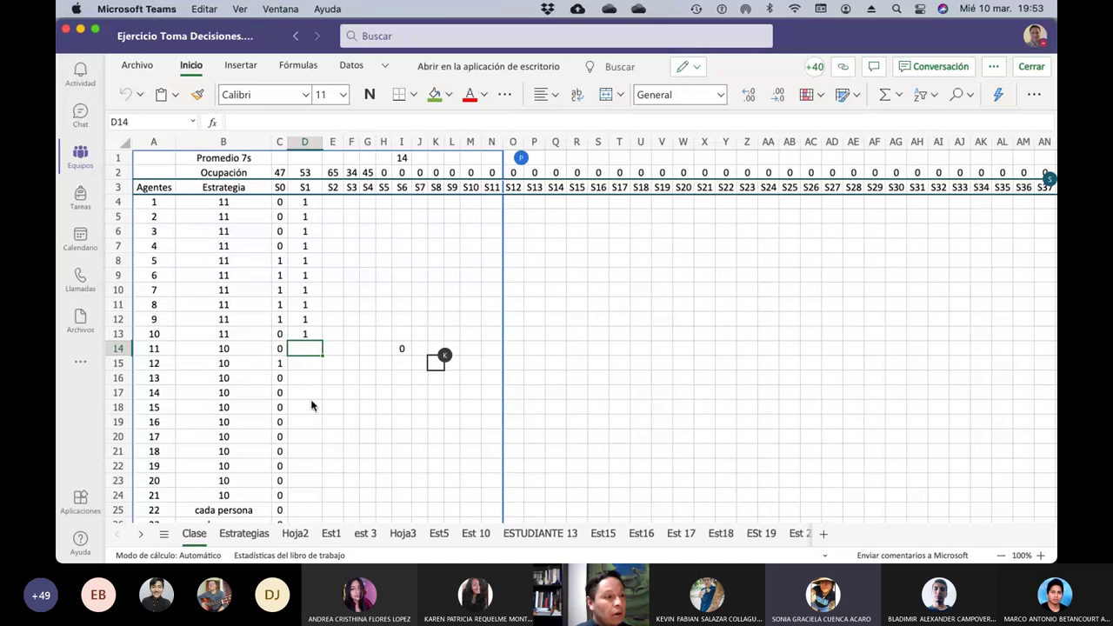
pyautogui.scroll(-5, 308, 393)
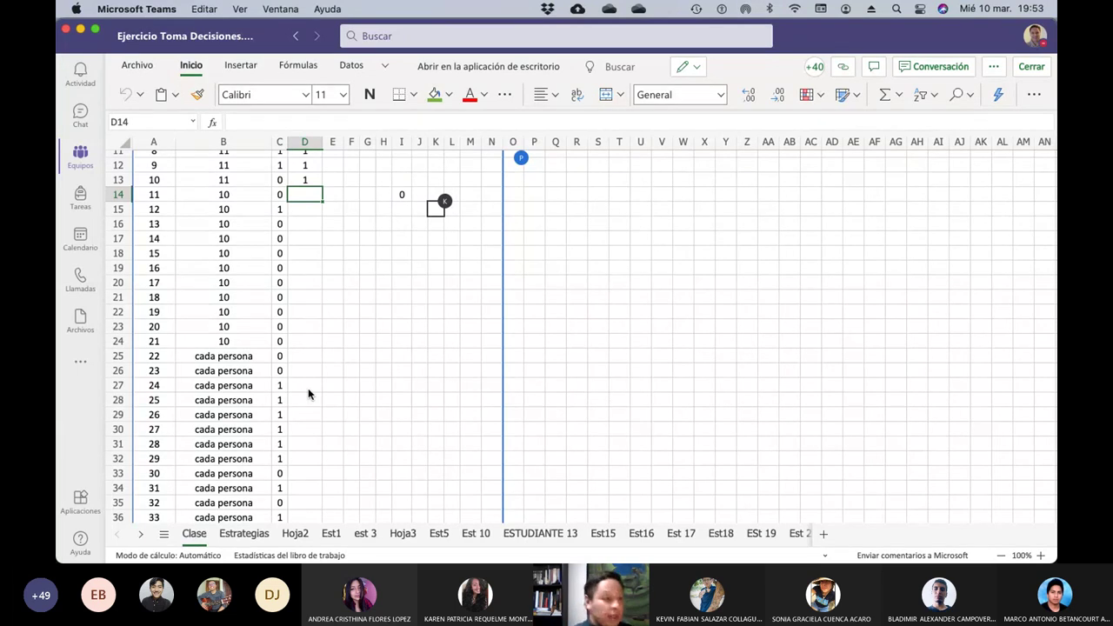
pyautogui.scroll(-1, 308, 387)
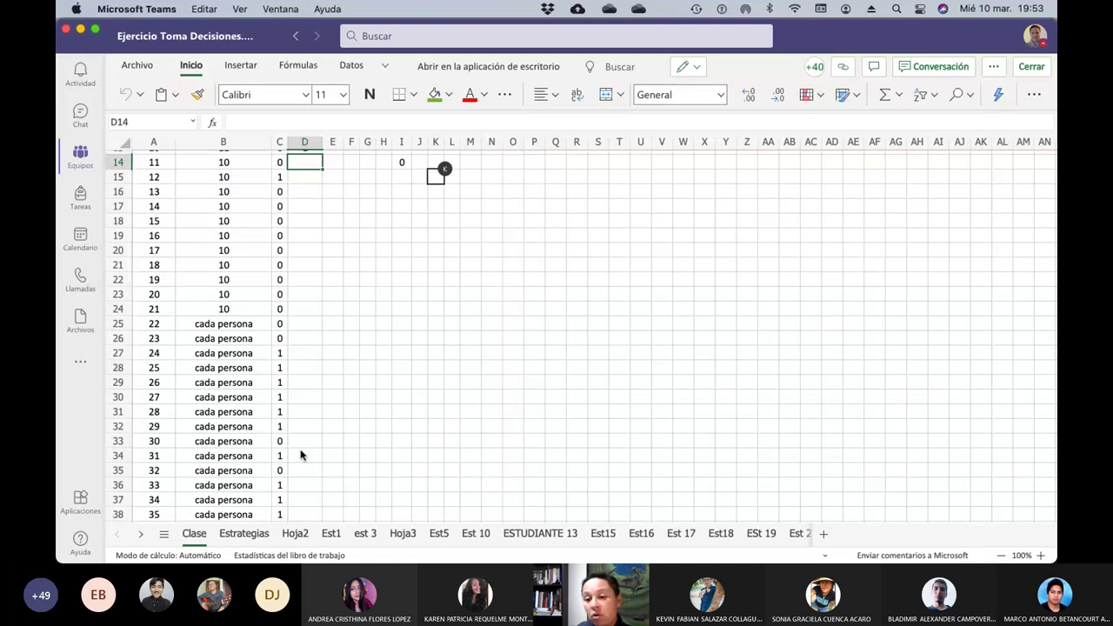
pyautogui.scroll(3, 235, 294)
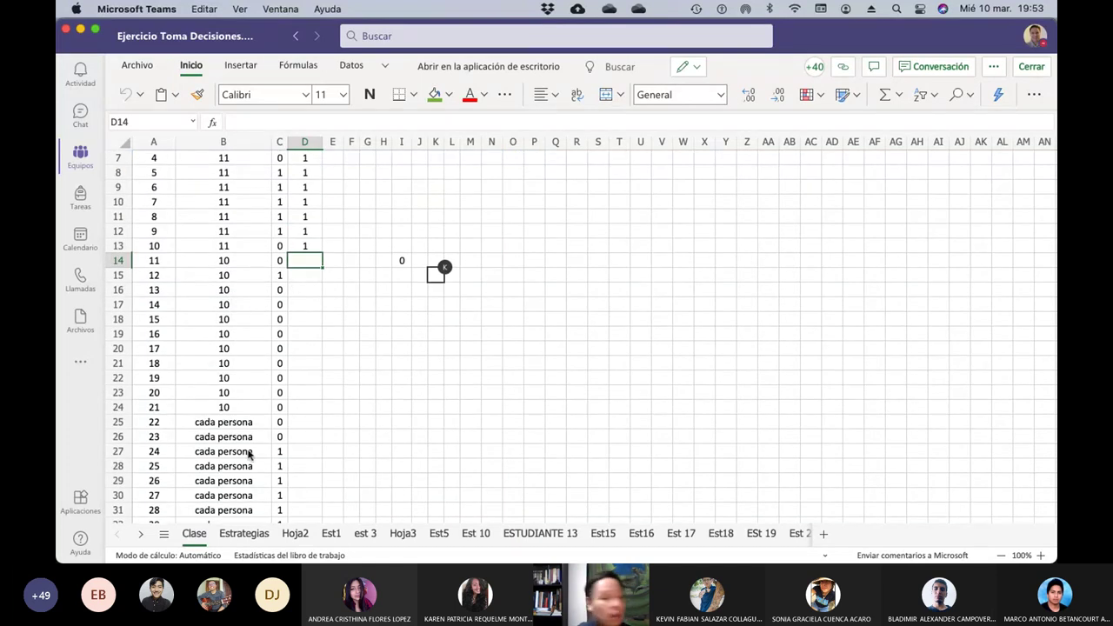
# Look up student 2's assigned strategy for agents 21 a la 30 on the Estrategias sheet
pyautogui.click(268, 533)
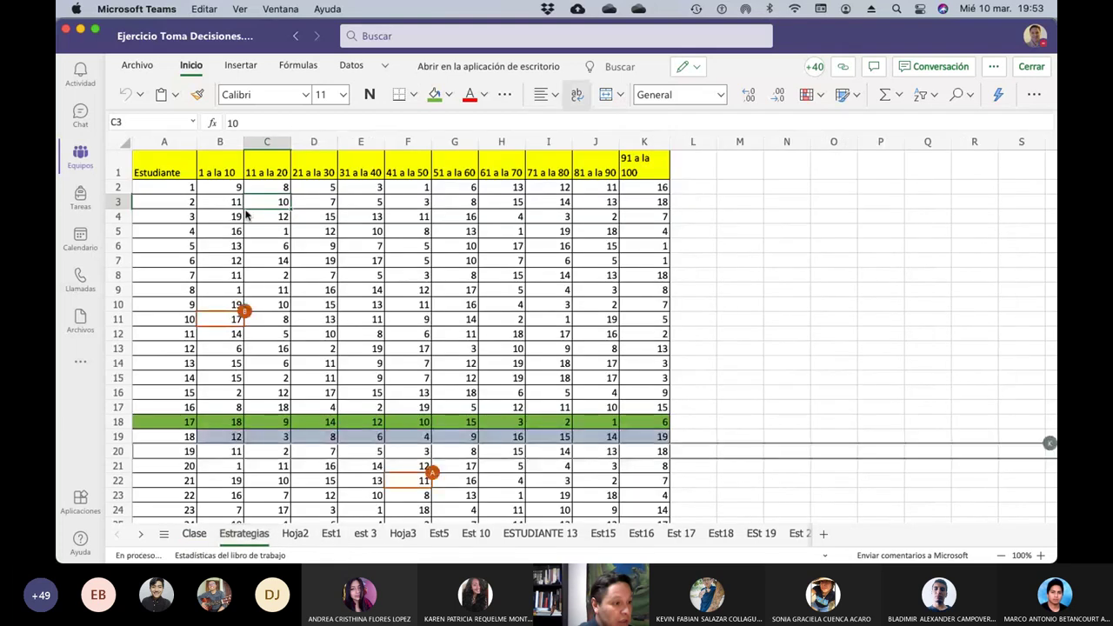
pyautogui.click(319, 207)
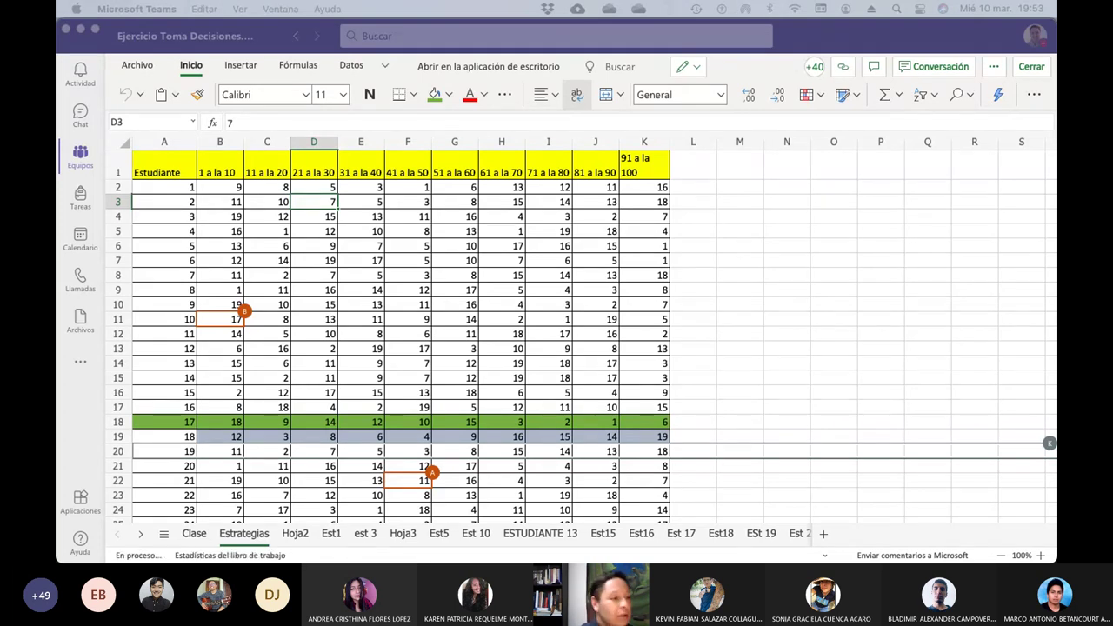
pyautogui.moveTo(151, 537)
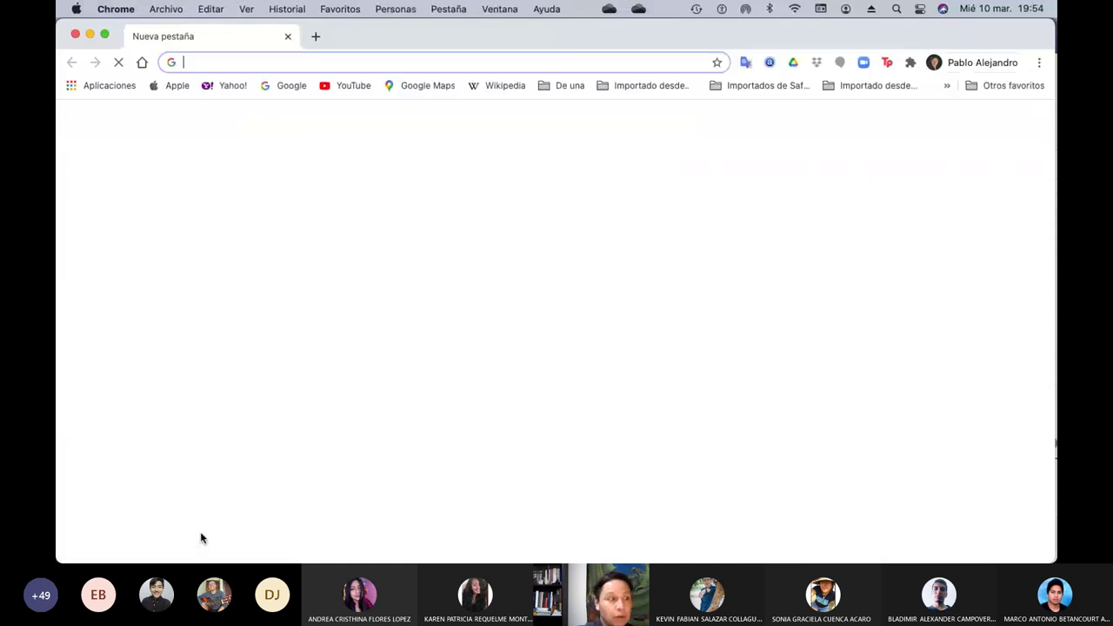
pyautogui.click(116, 9)
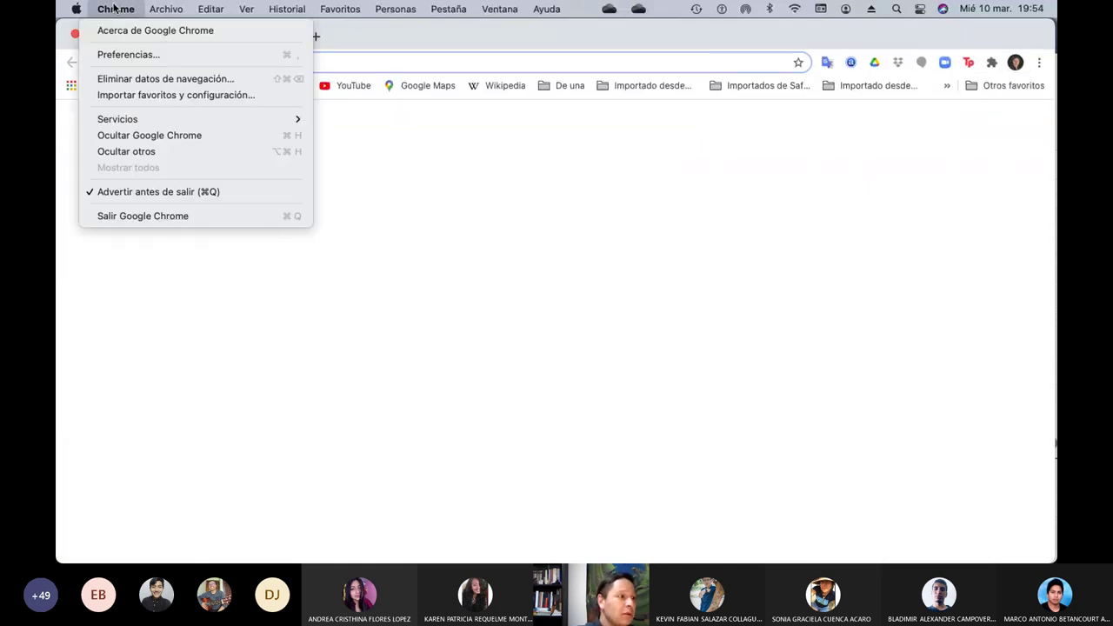
pyautogui.click(178, 216)
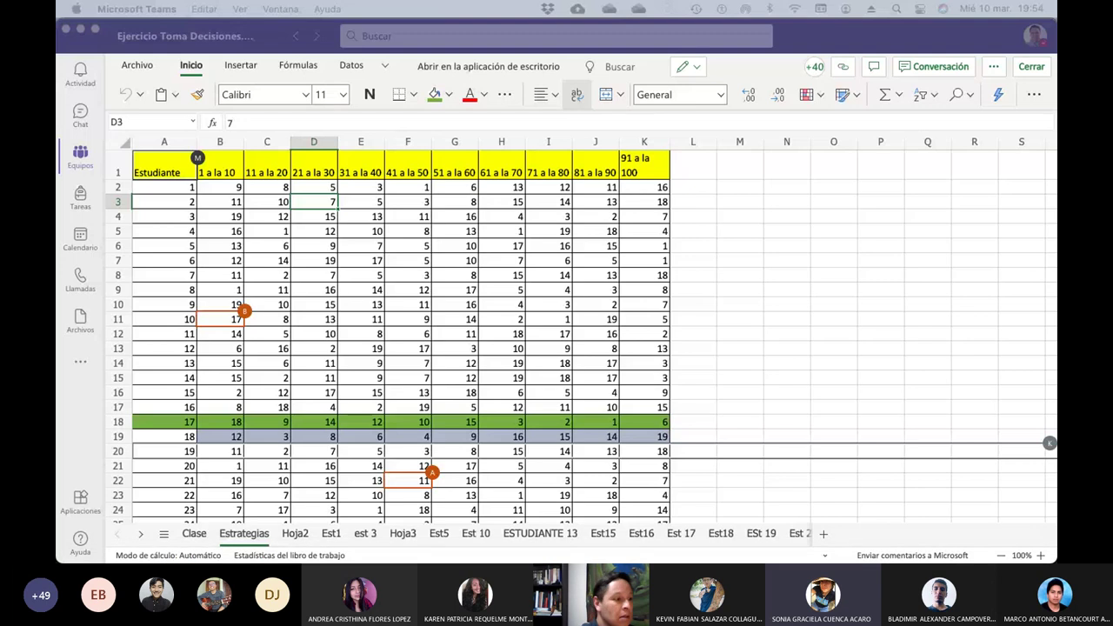
# Check the strategy list on the ESTUDIANTE 13 sheet and return to the Clase sheet
pyautogui.click(198, 539)
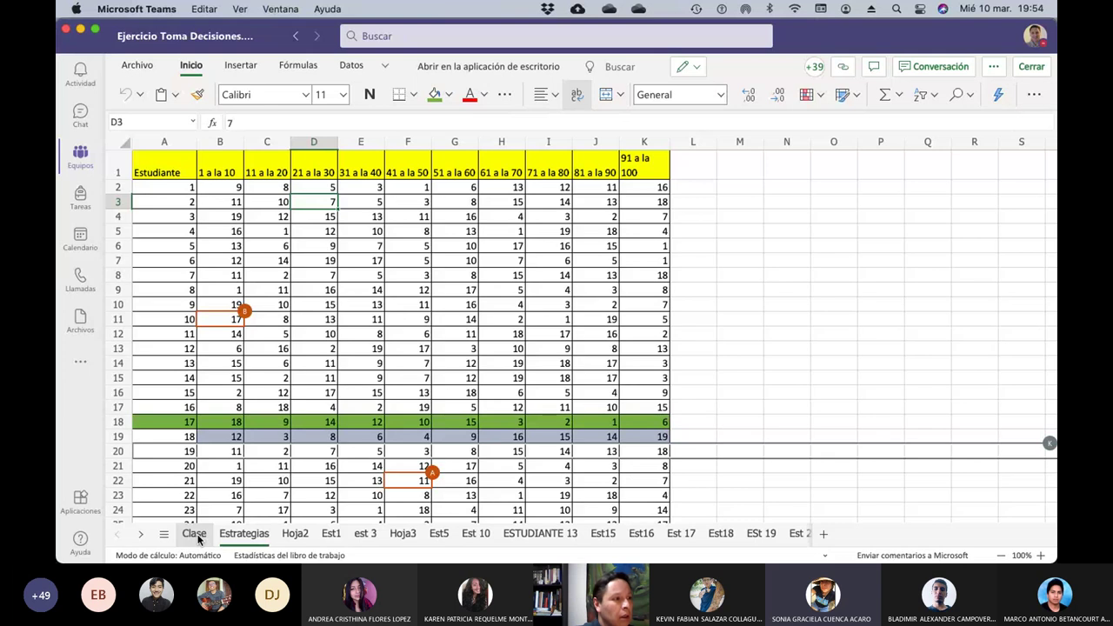
pyautogui.click(195, 534)
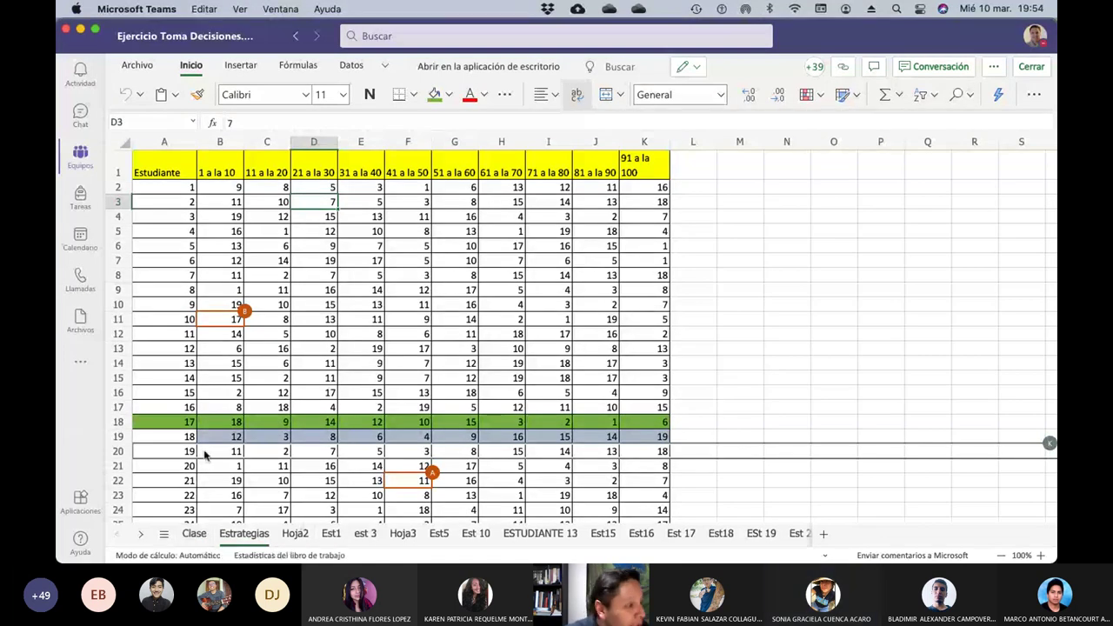
pyautogui.click(564, 533)
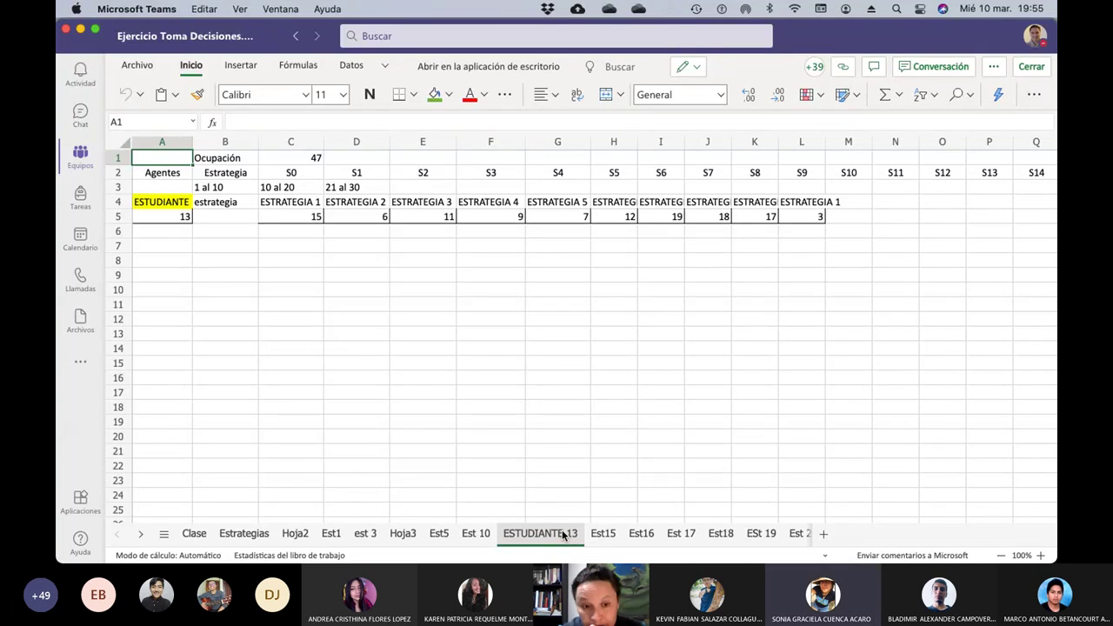
pyautogui.click(195, 533)
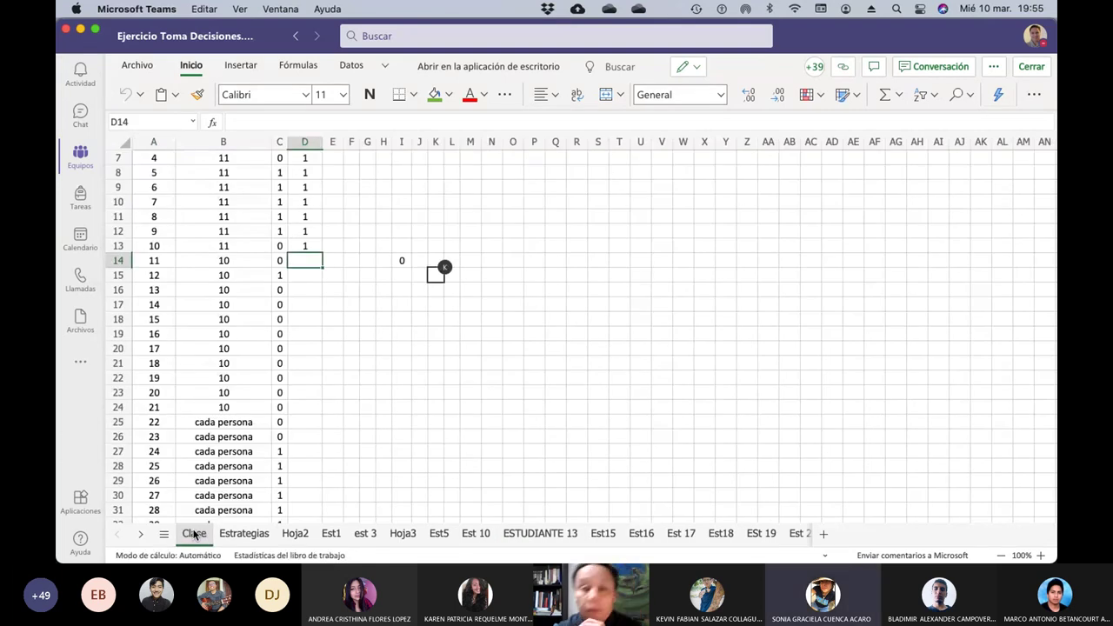
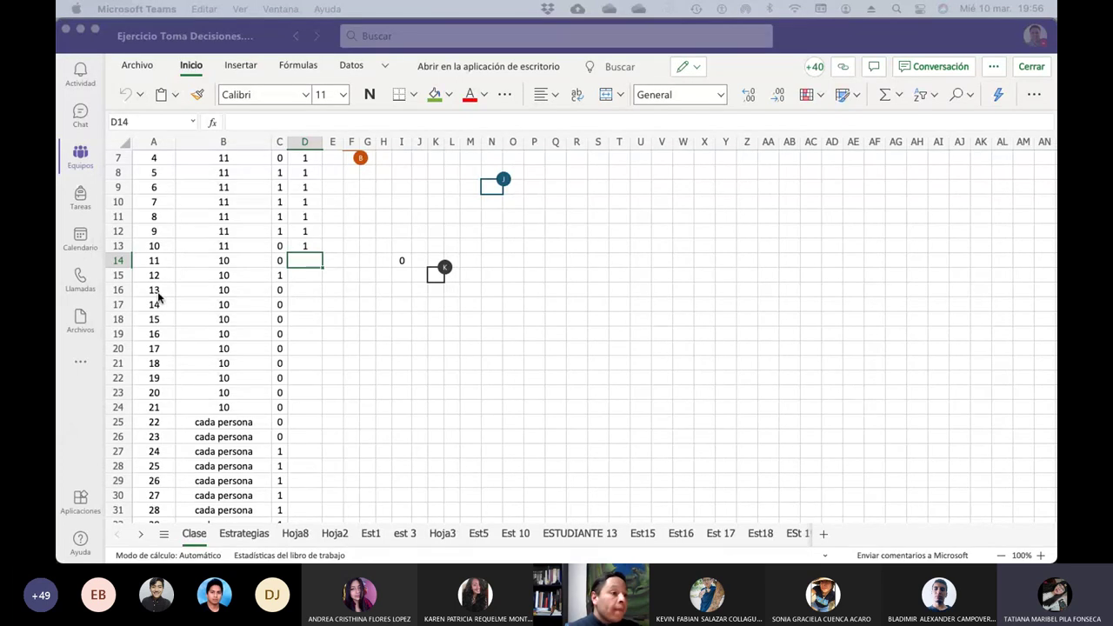
# Inspect agent 1's S1 decision formula in D4 and the S1 occupancy formula in D2
pyautogui.scroll(2, 308, 309)
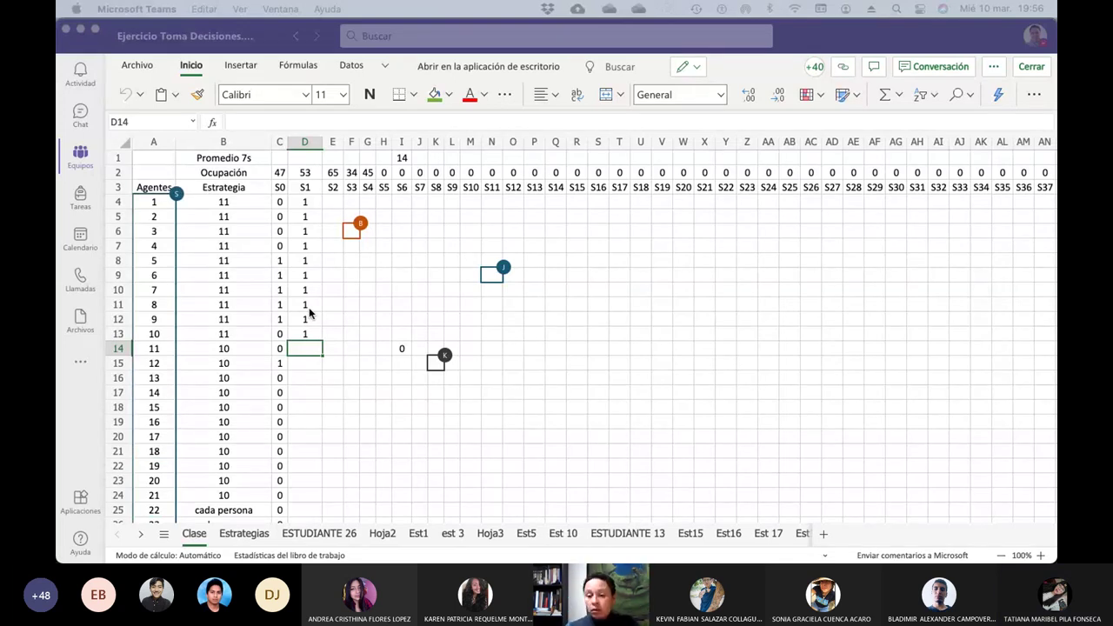
pyautogui.click(306, 204)
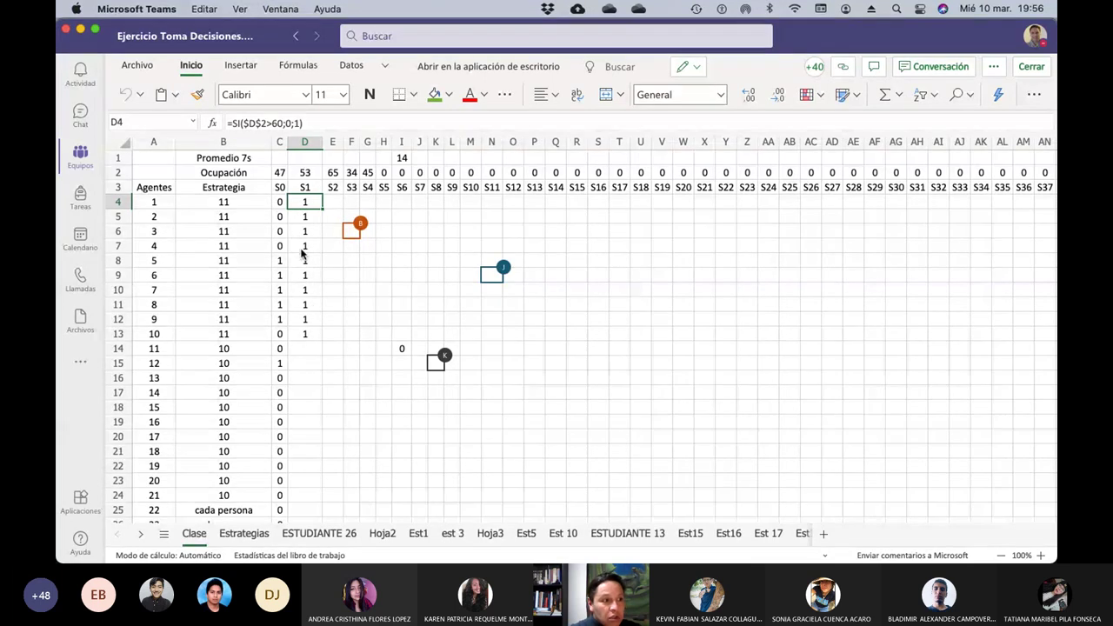
pyautogui.click(303, 173)
pyautogui.click(290, 123)
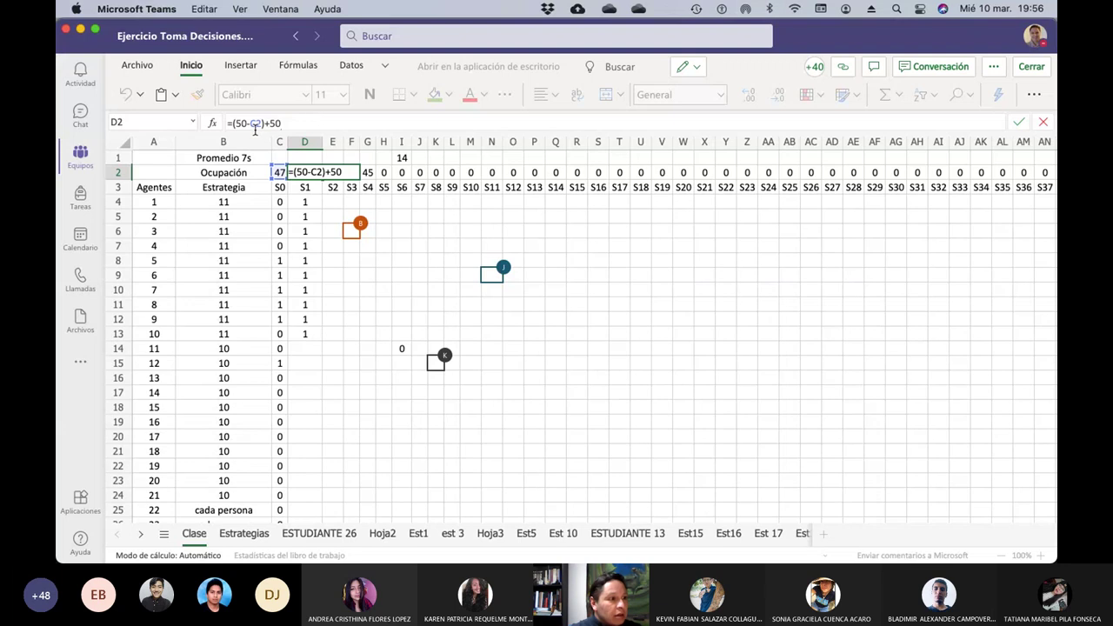
pyautogui.press('Return')
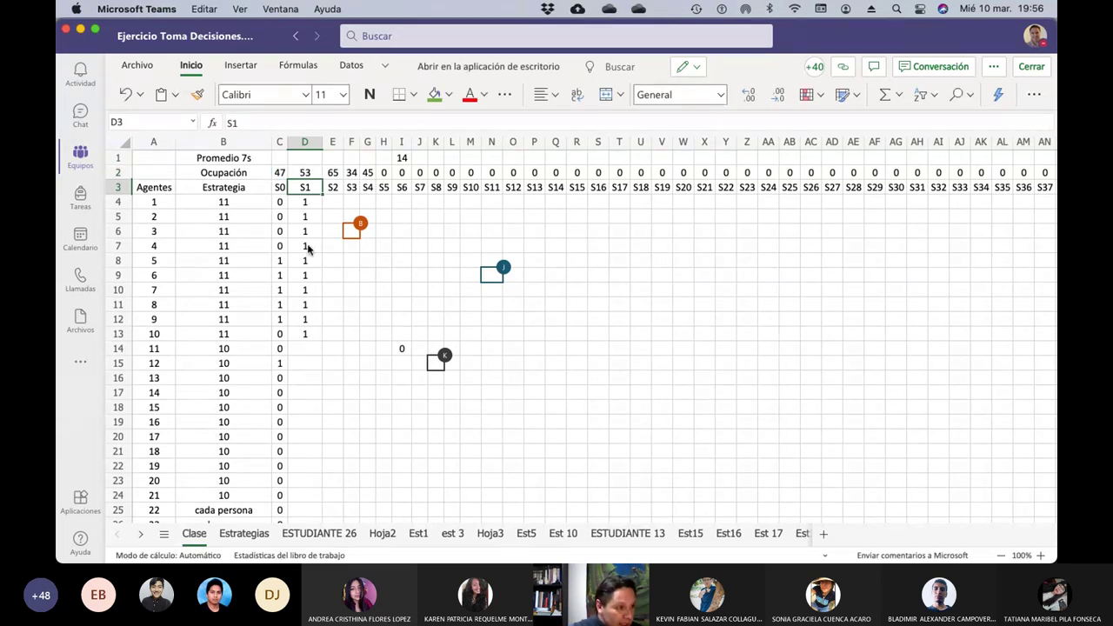
# Enter =ALEATORIO.ENTRE(0;1) as agent 11's S1 decision in D14 and fill it down to D24
pyautogui.click(306, 348)
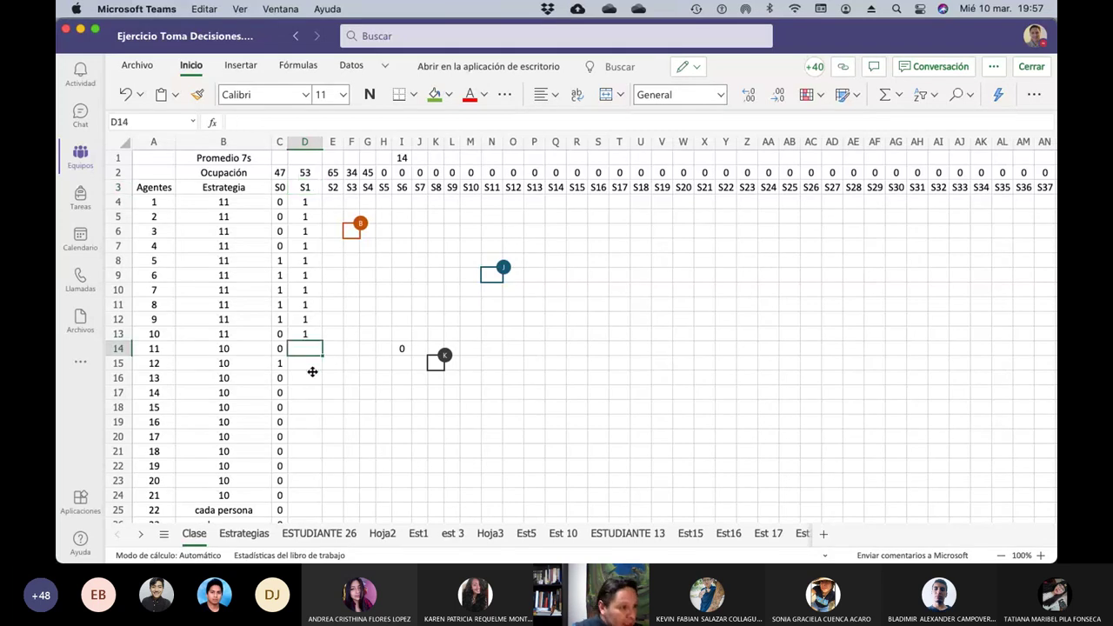
pyautogui.scroll(-2, 313, 371)
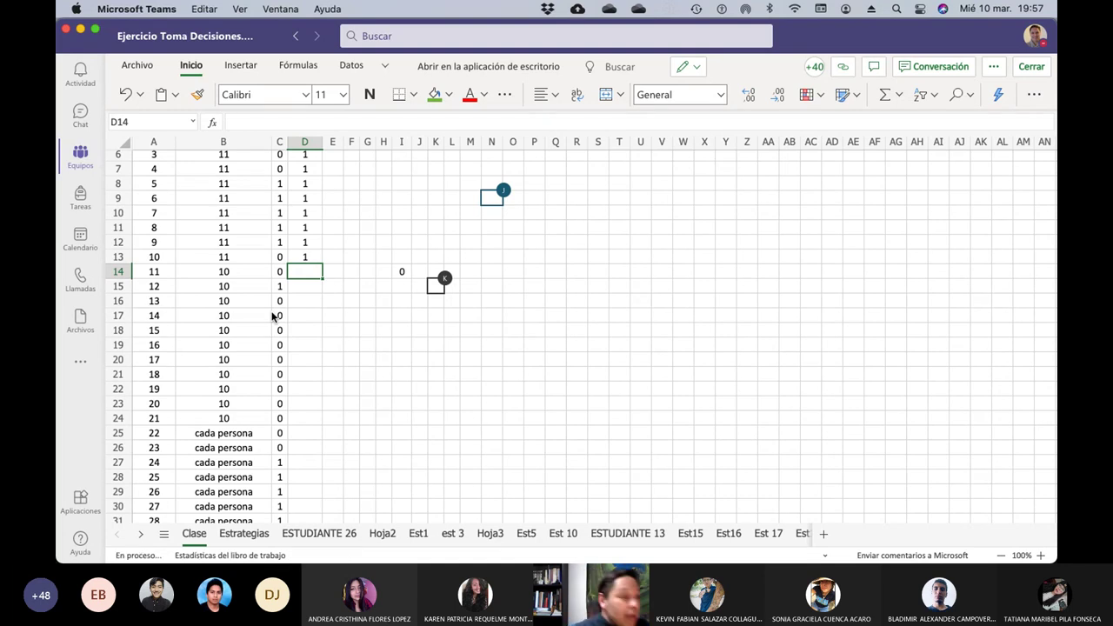
pyautogui.click(252, 121)
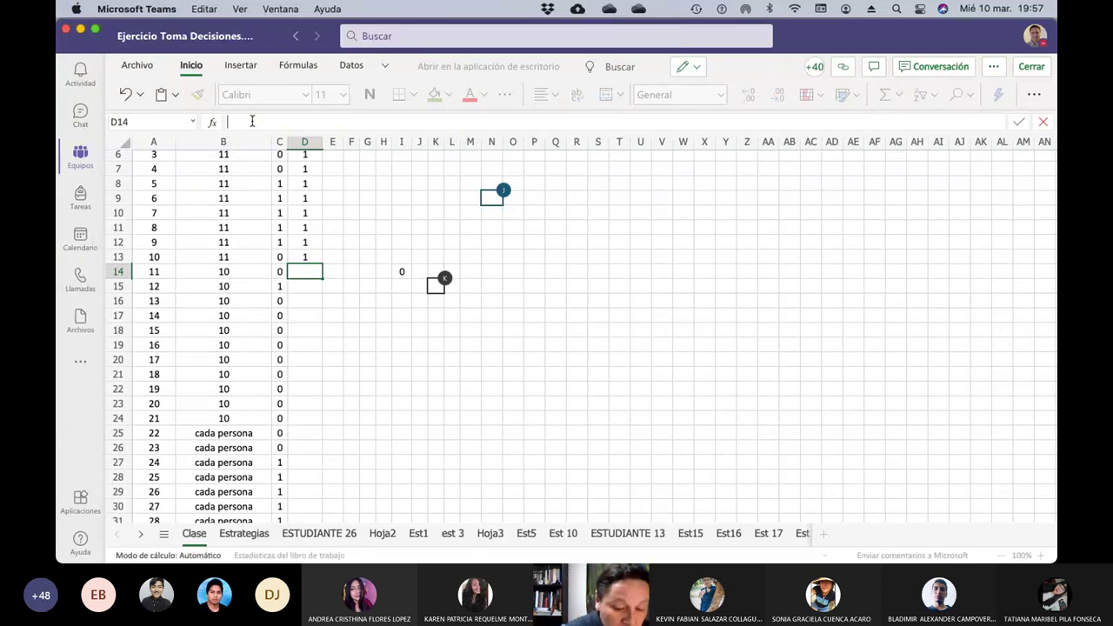
pyautogui.write('=al')
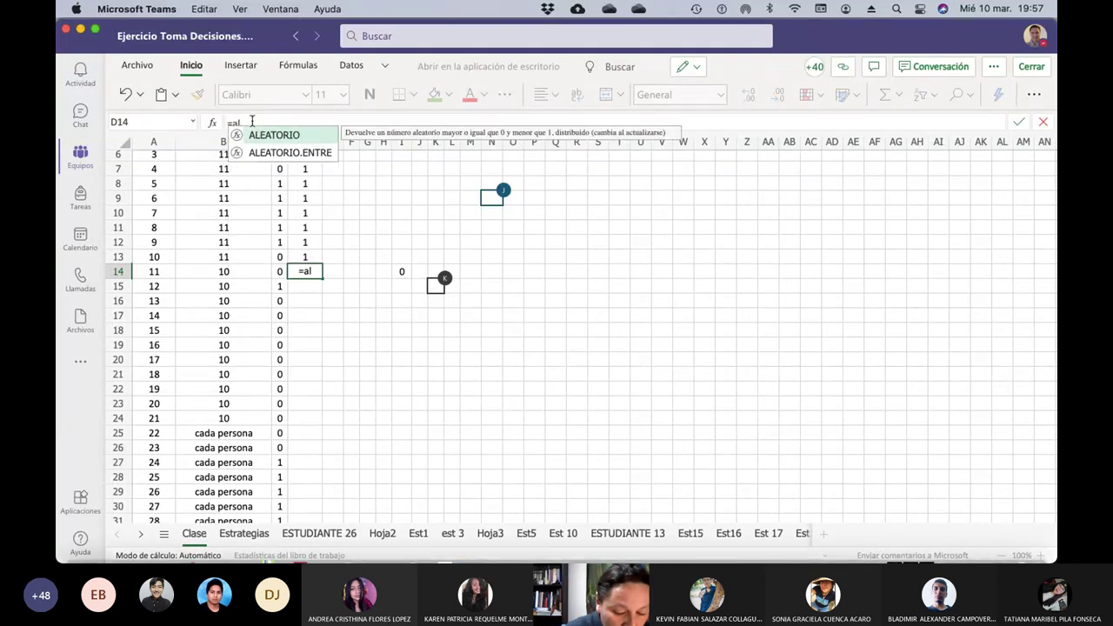
pyautogui.write('e')
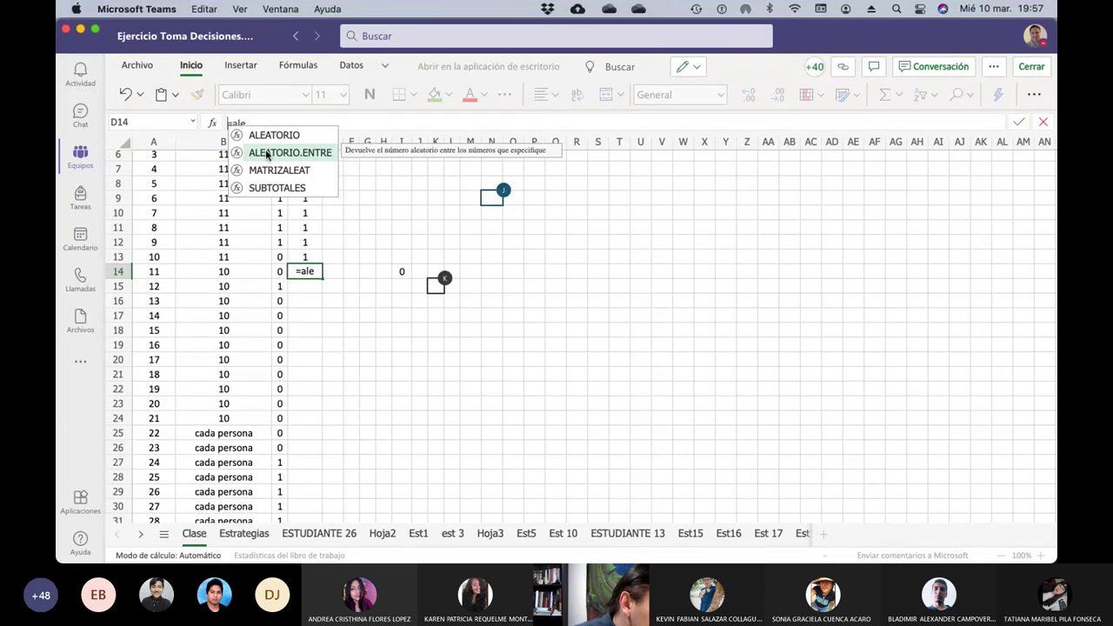
pyautogui.click(240, 154)
pyautogui.click(240, 155)
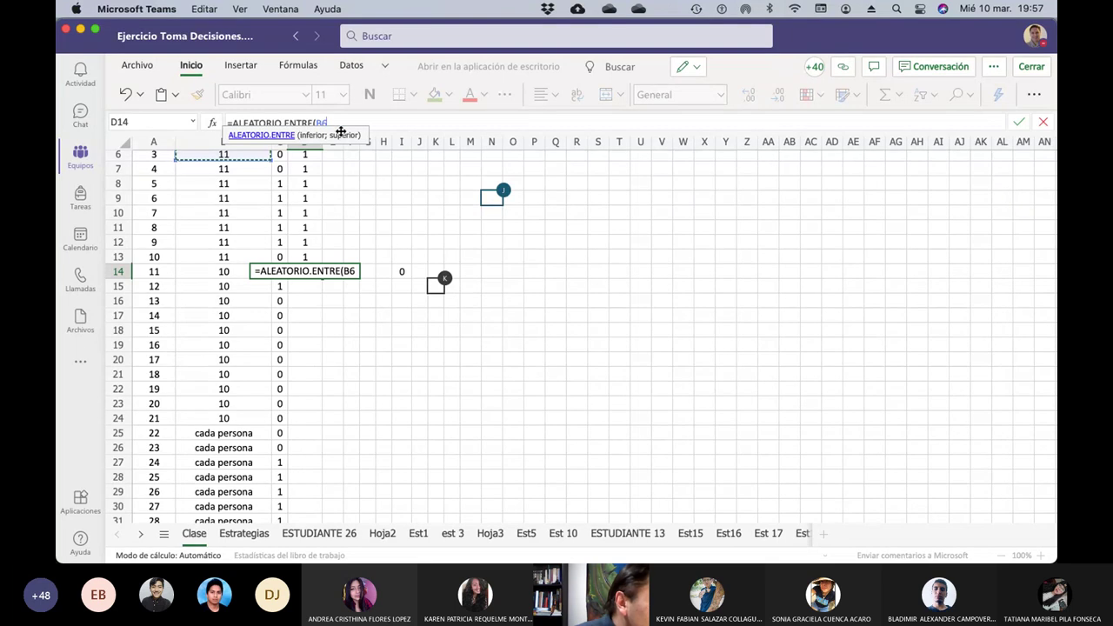
pyautogui.press('BackSpace')
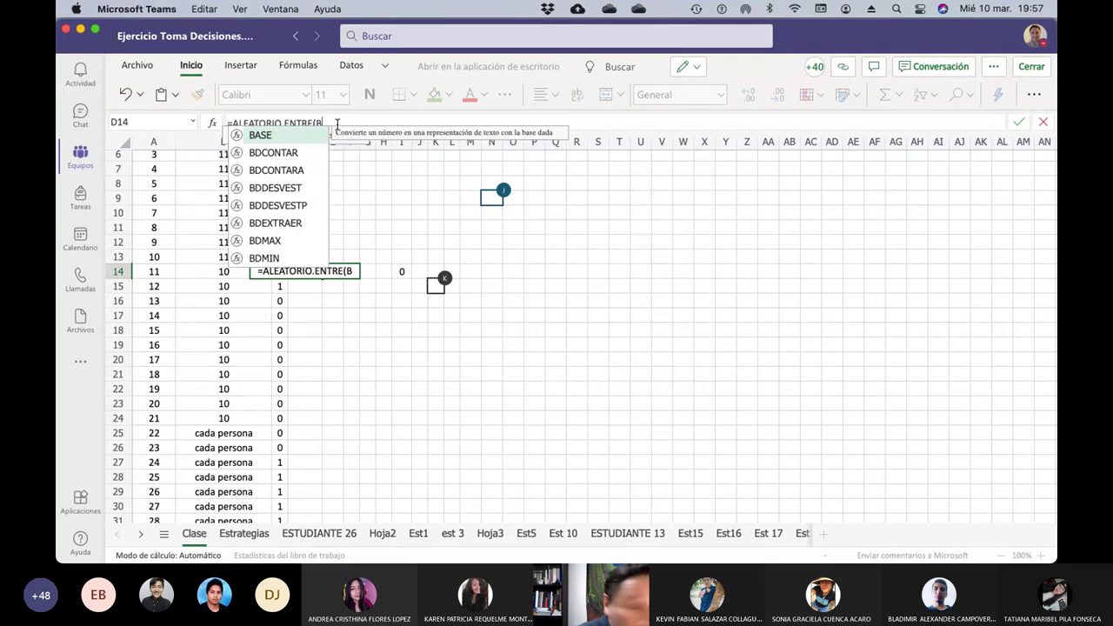
pyautogui.press('BackSpace')
pyautogui.write('0;1)')
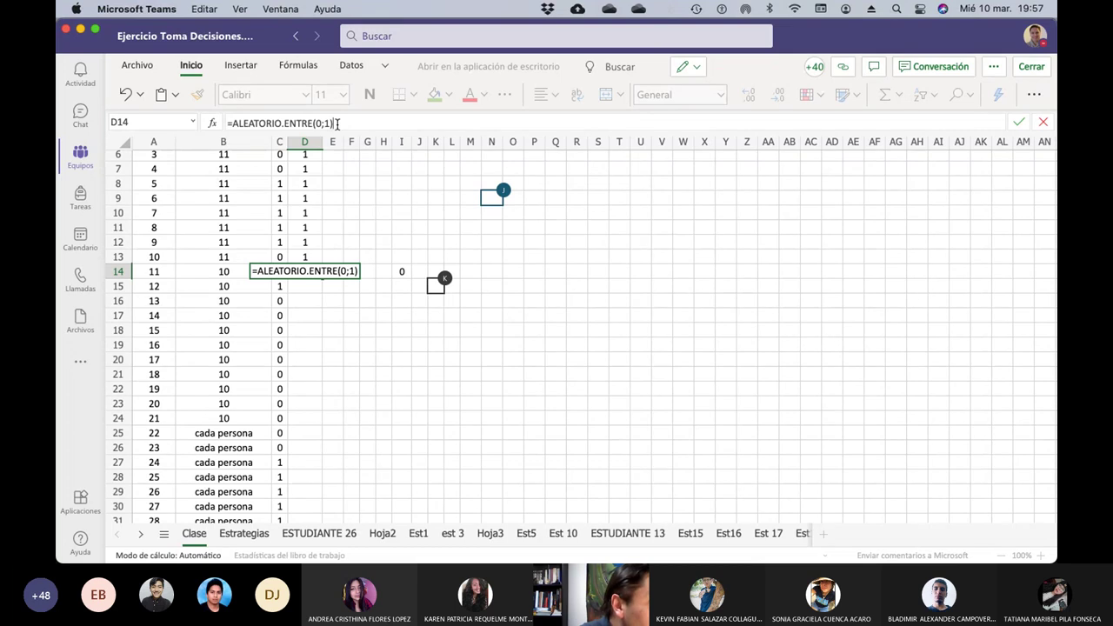
pyautogui.press('Return')
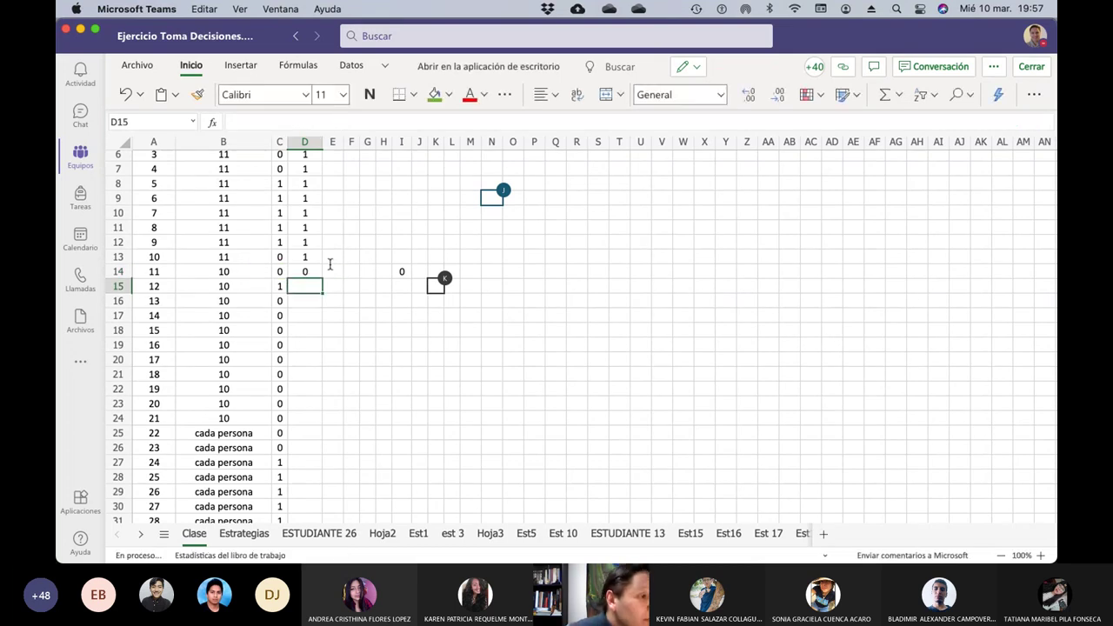
pyautogui.click(314, 274)
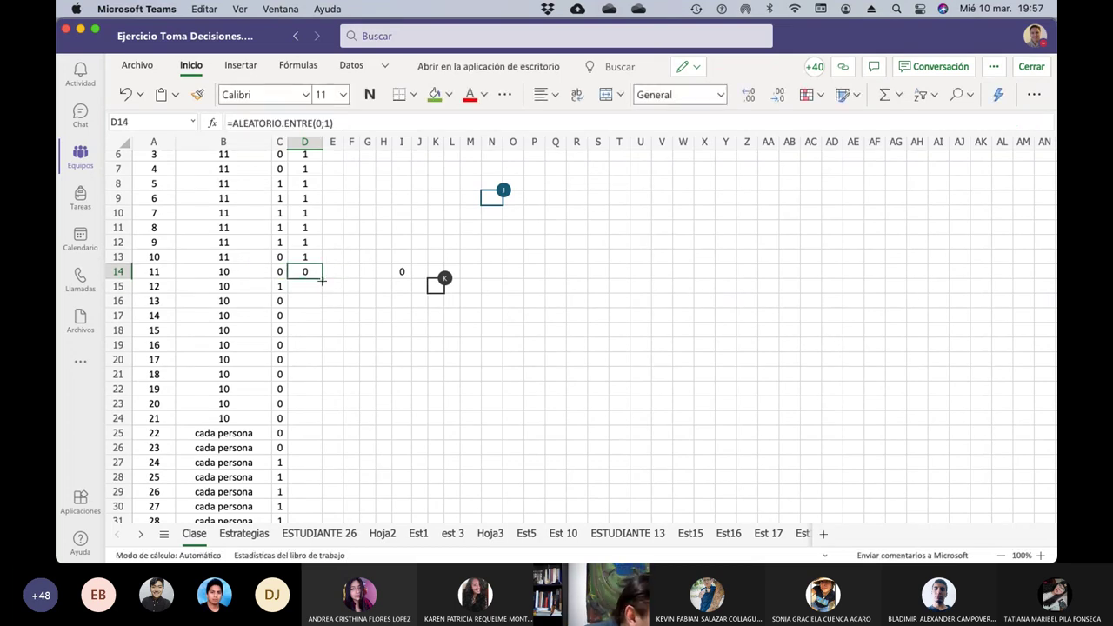
pyautogui.moveTo(322, 280); pyautogui.dragTo(316, 426)
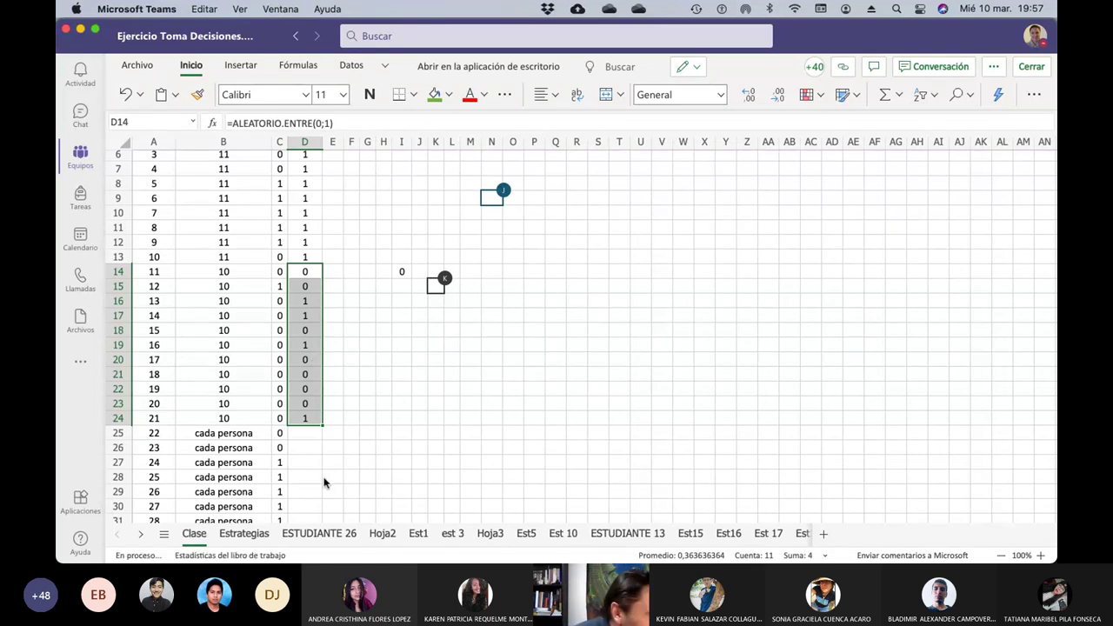
# Recheck student 2's strategy for agents 21 a la 30 on the Estrategias sheet and return to the Clase sheet
pyautogui.click(245, 534)
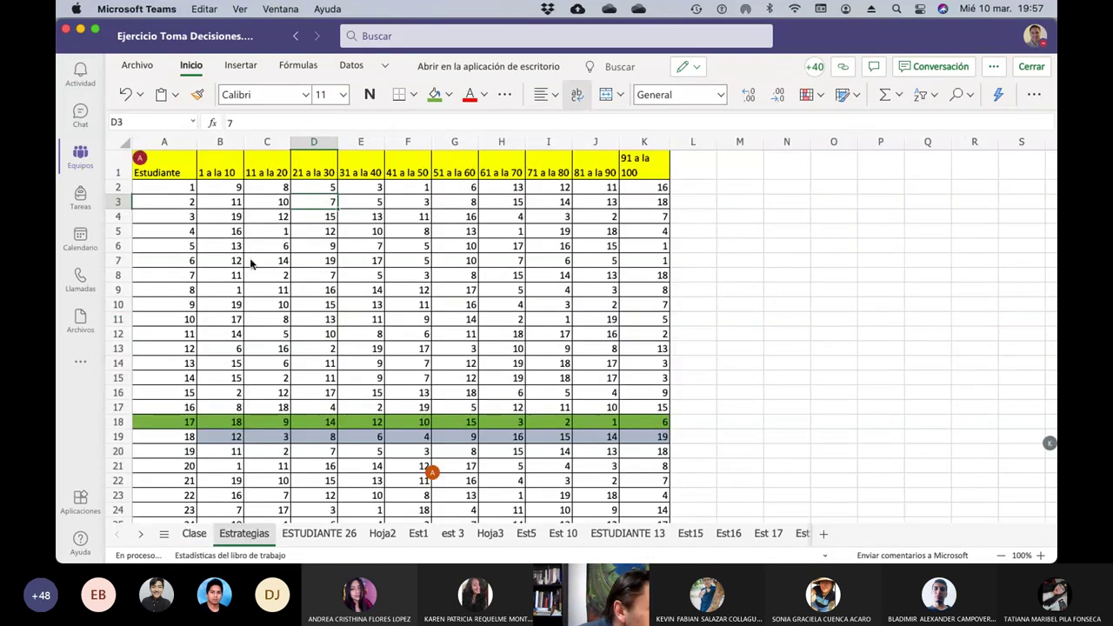
pyautogui.click(315, 205)
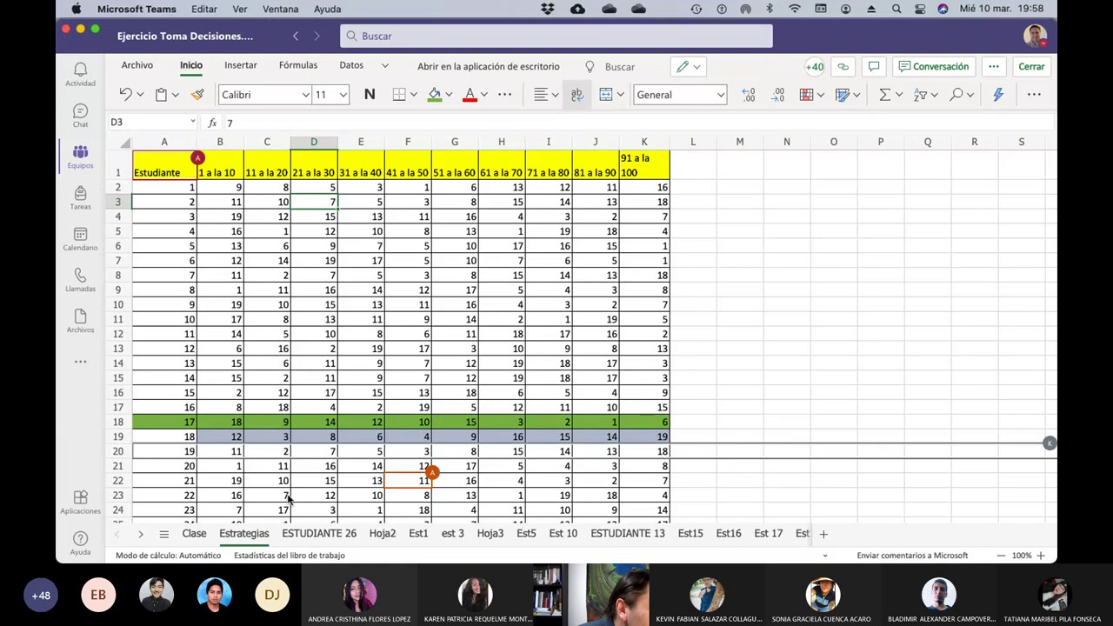
pyautogui.click(204, 537)
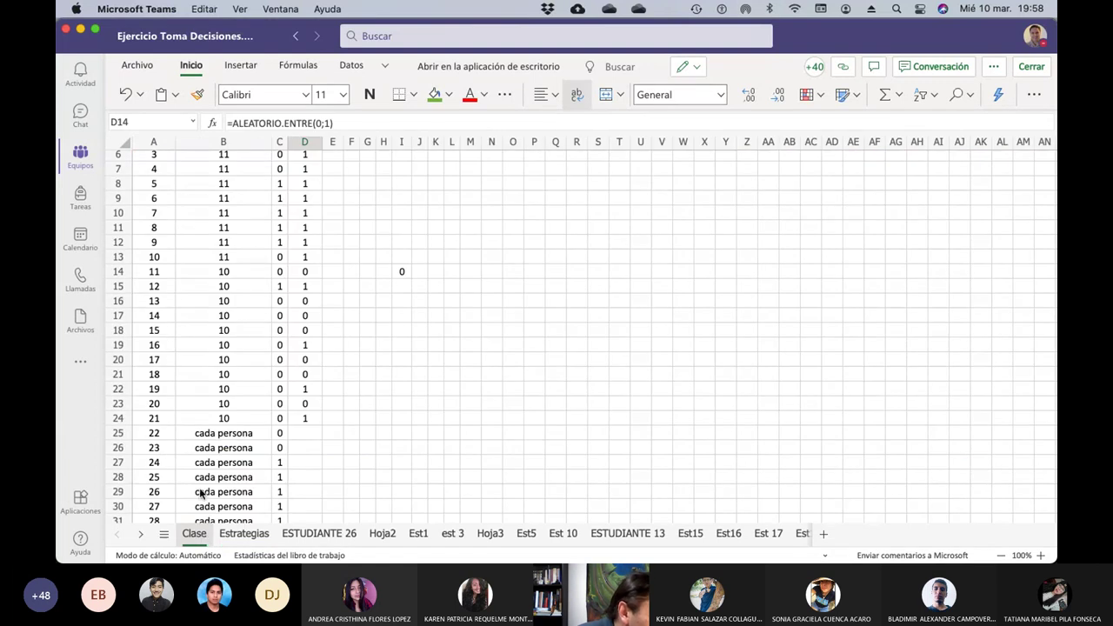
# Set agent 21's strategy in B24 to 7 and fill it down to agent 30 in B33
pyautogui.click(225, 434)
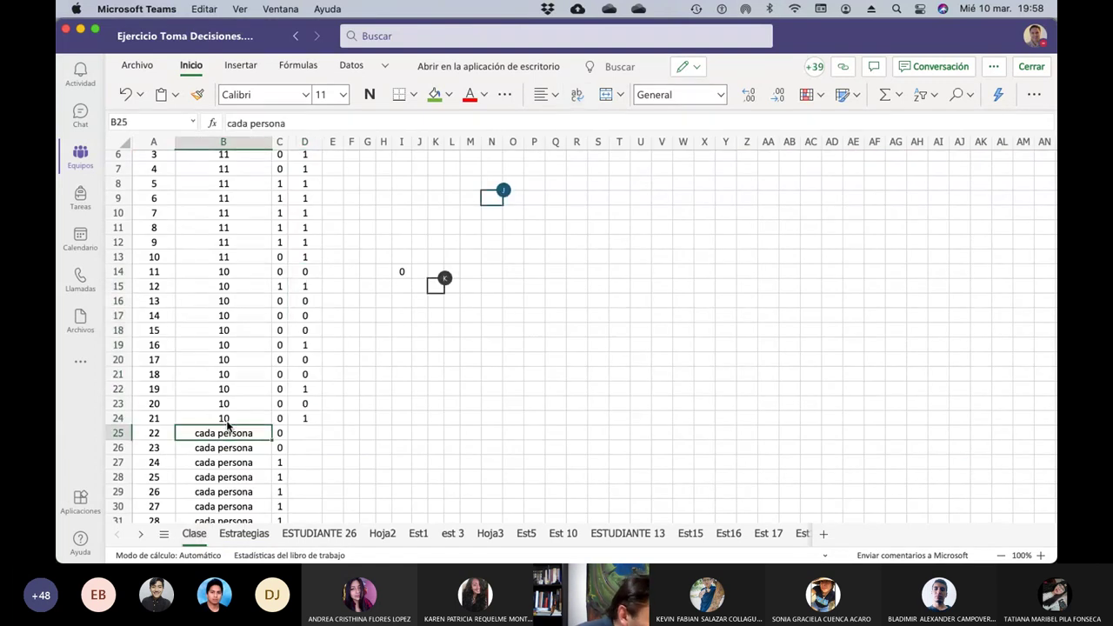
pyautogui.click(227, 420)
pyautogui.write('7')
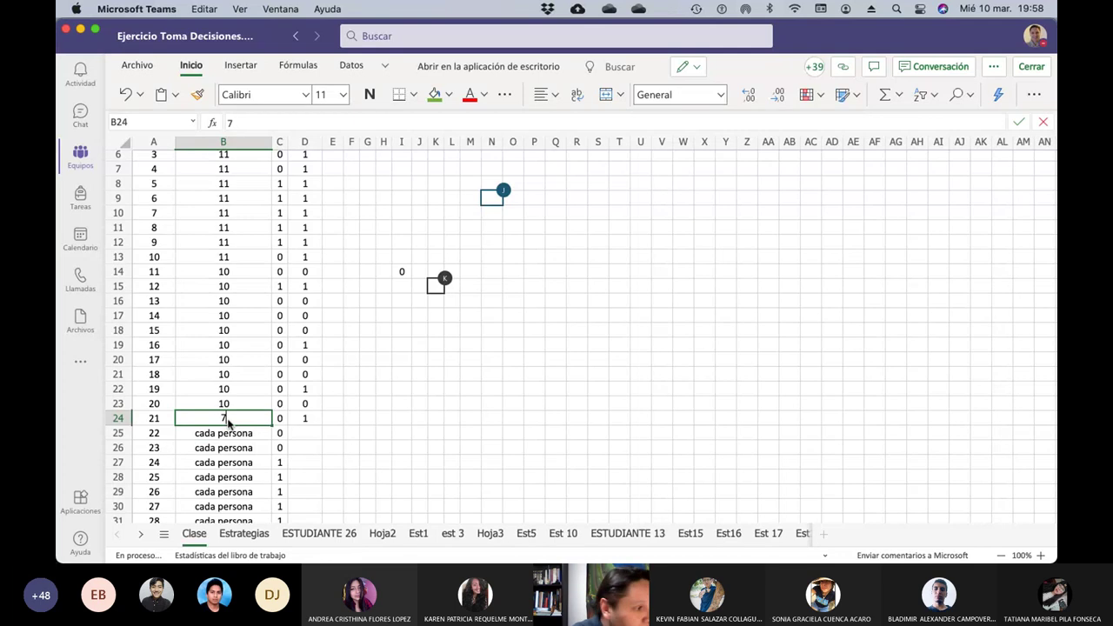
pyautogui.press('Return')
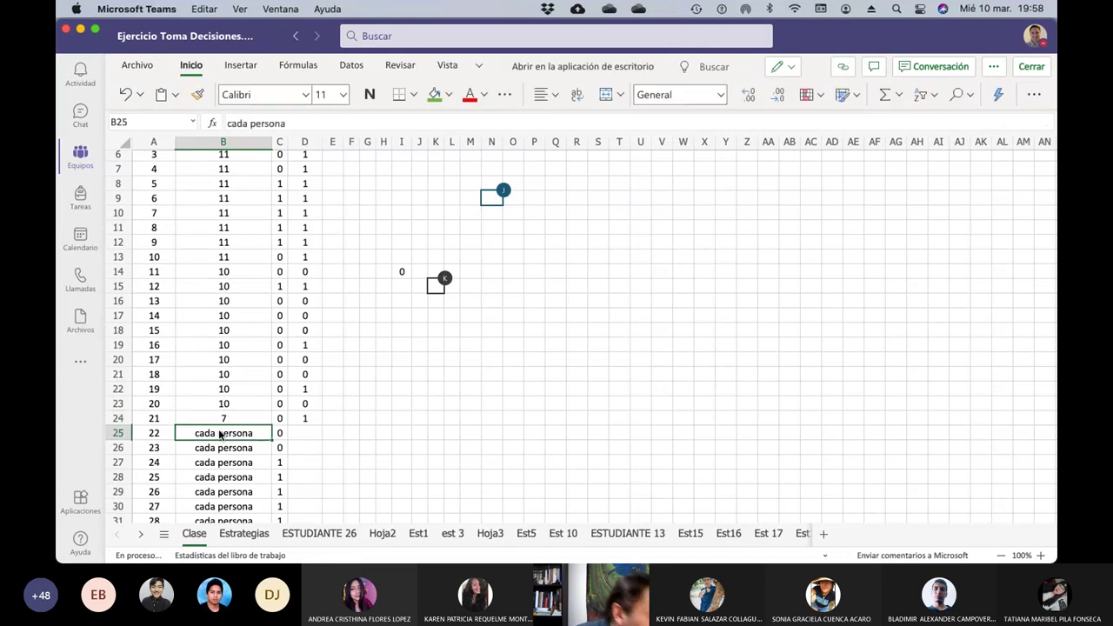
pyautogui.scroll(-3, 221, 431)
pyautogui.click(224, 346)
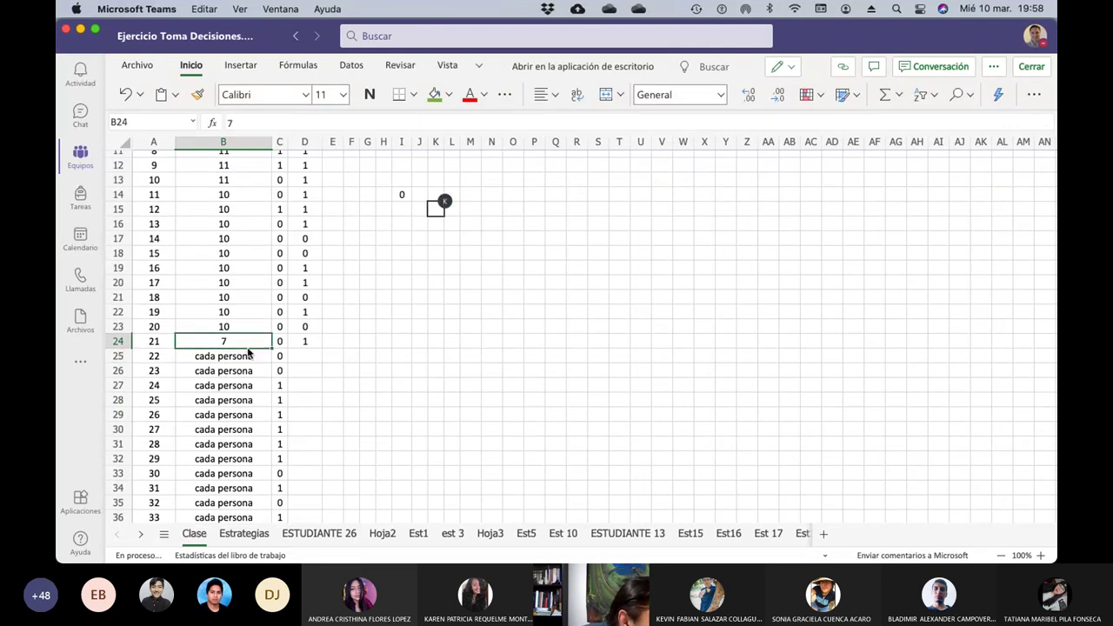
pyautogui.moveTo(260, 343); pyautogui.dragTo(270, 477)
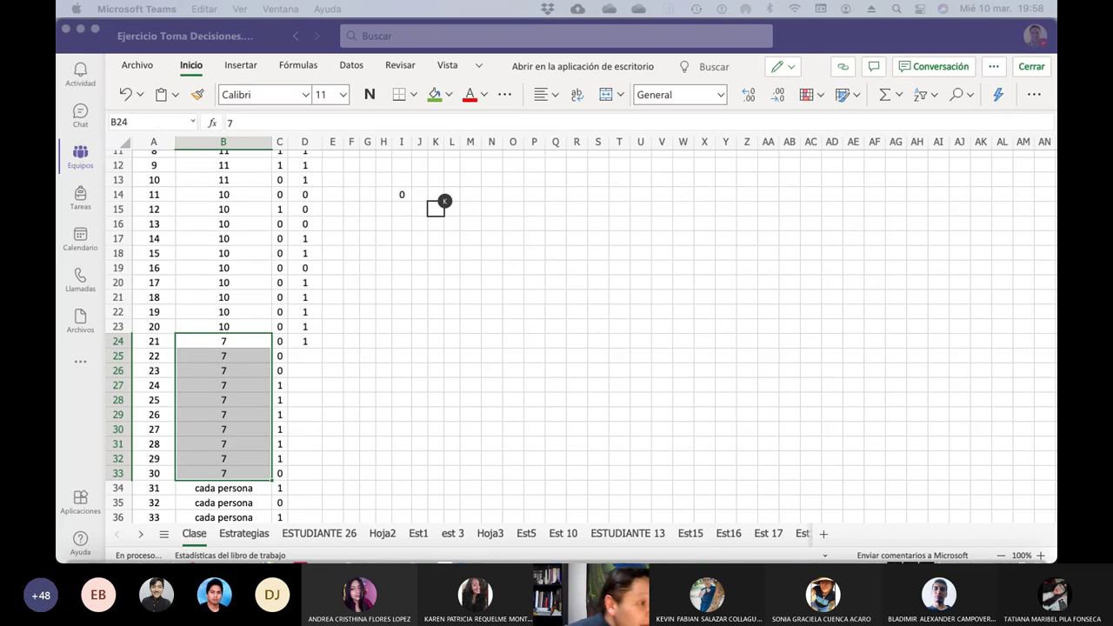
# Replace the random formulas in D14:D23 with fixed S1 decisions 0, 1, 1, 0, 1, 0, 1, 1, 0, 1 for agents 11 to 20
pyautogui.click(304, 343)
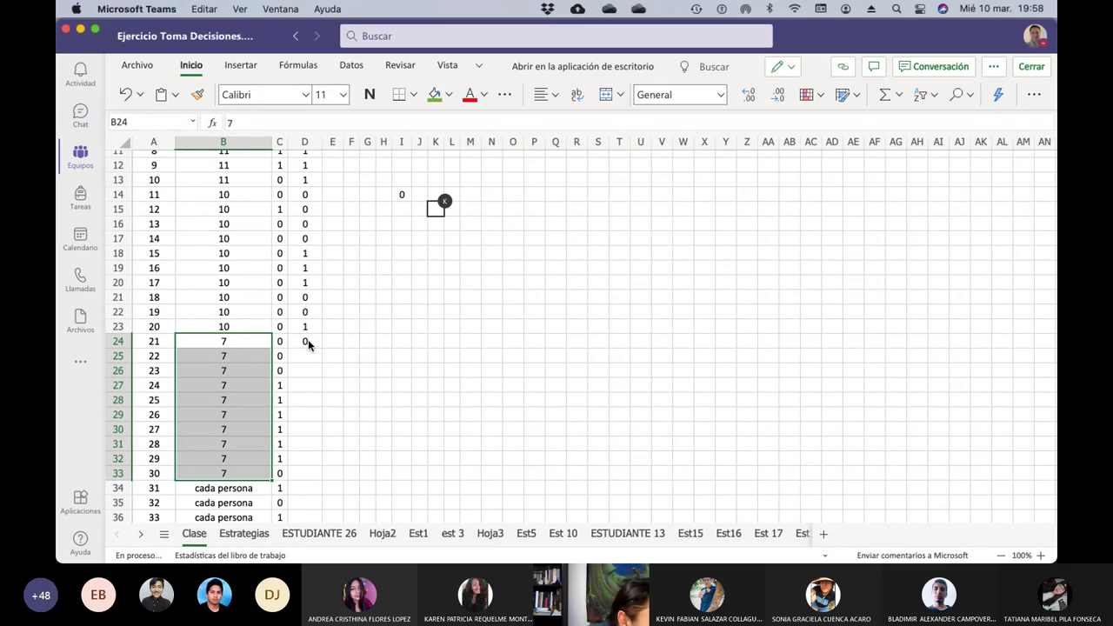
pyautogui.click(308, 341)
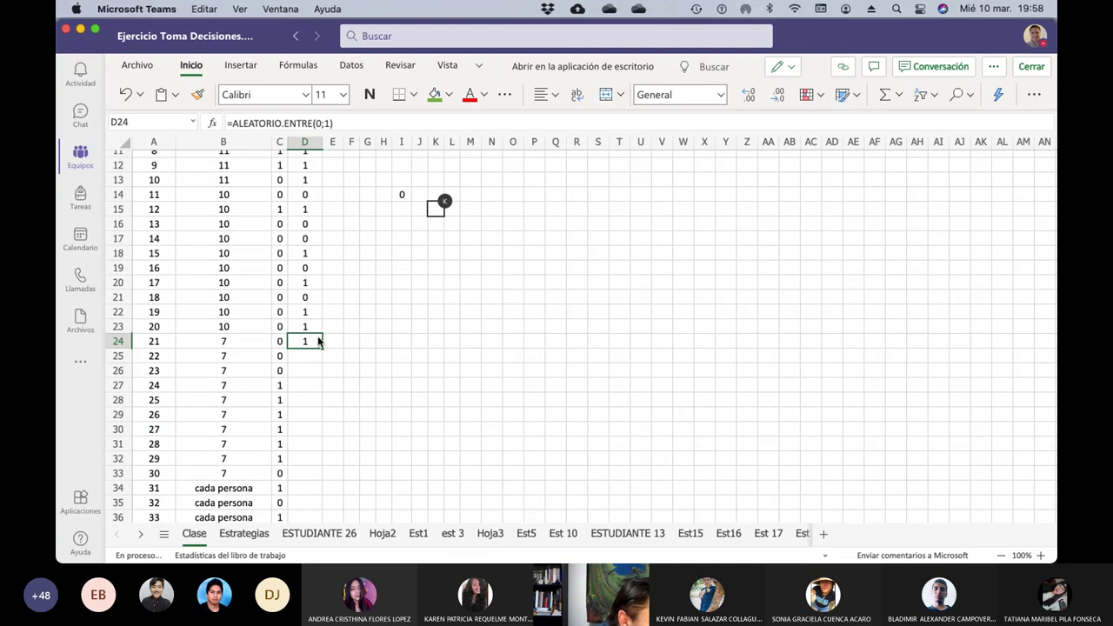
pyautogui.scroll(2, 318, 341)
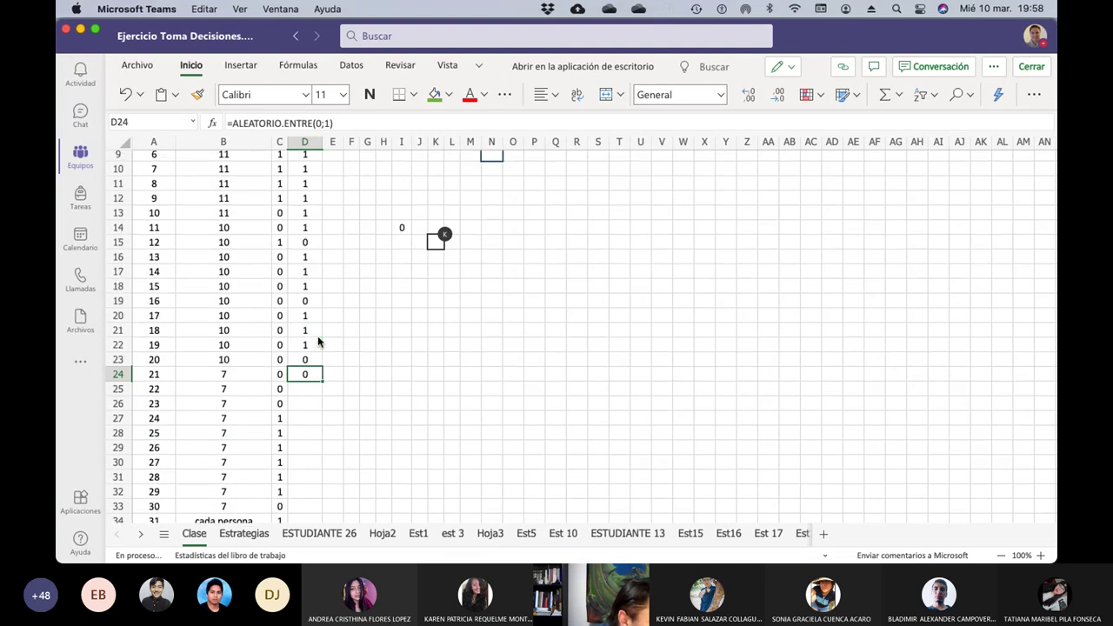
pyautogui.click(308, 229)
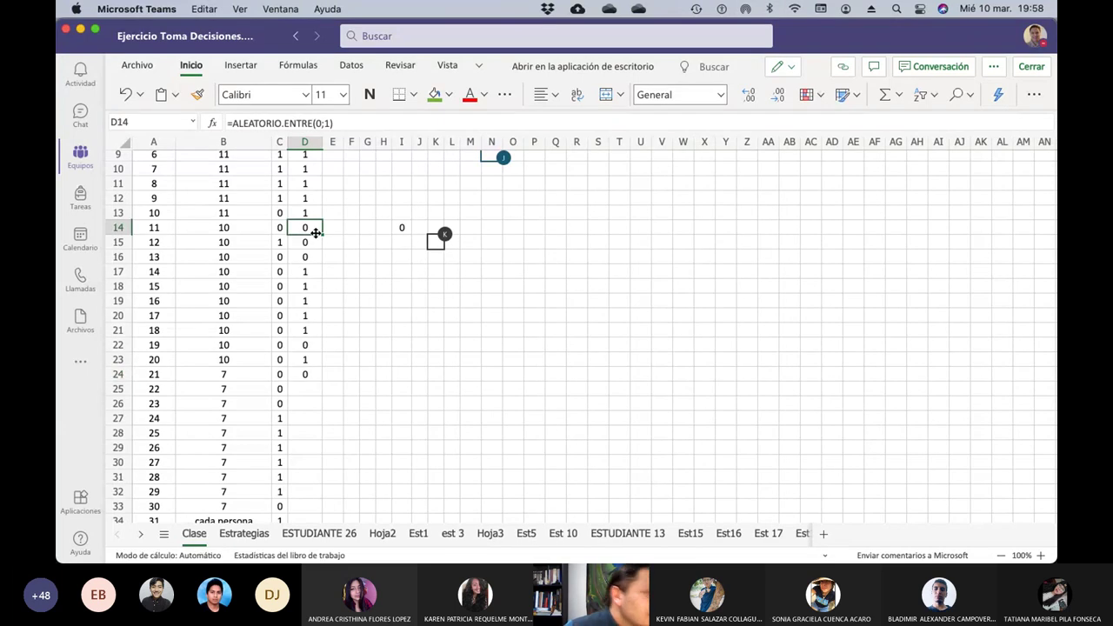
pyautogui.click(316, 236)
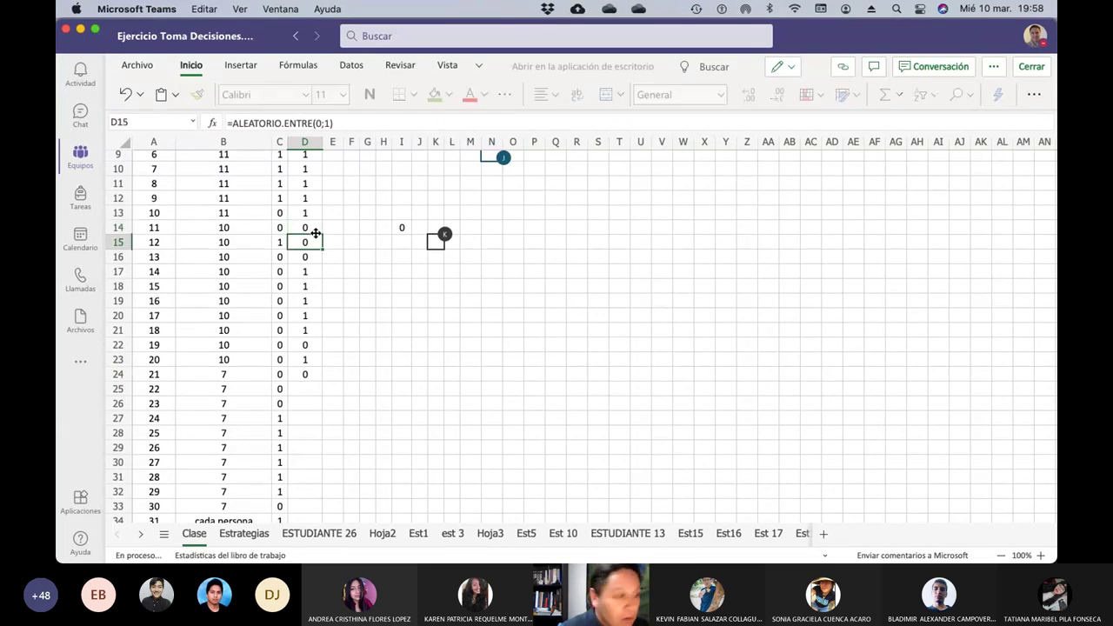
pyautogui.press('Down')
pyautogui.press('Down')
pyautogui.press('Down')
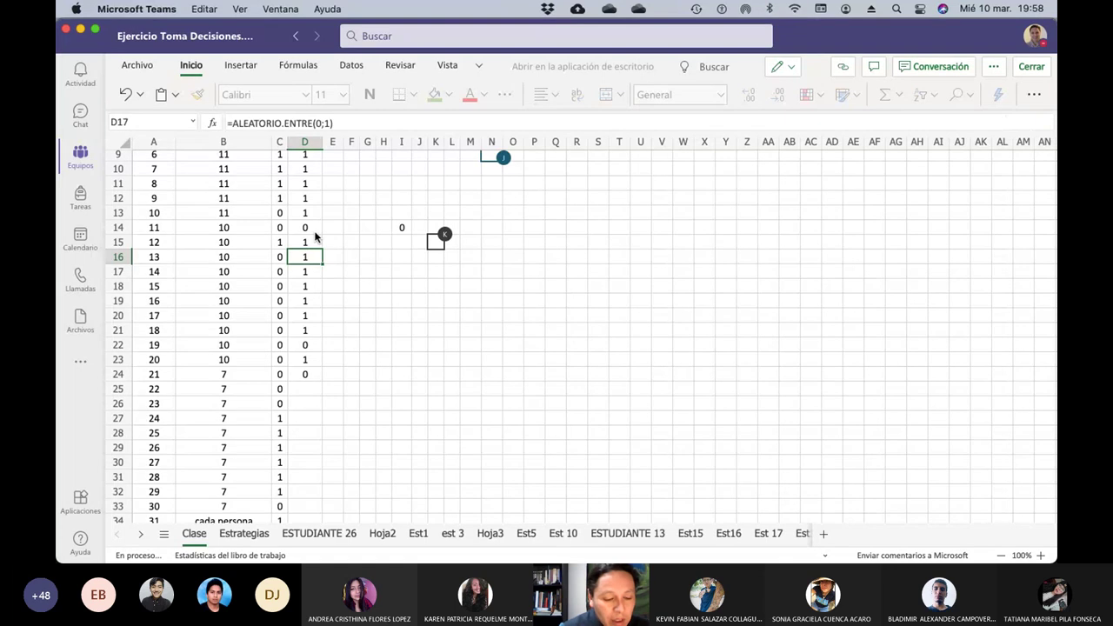
pyautogui.press('Down')
pyautogui.write('0')
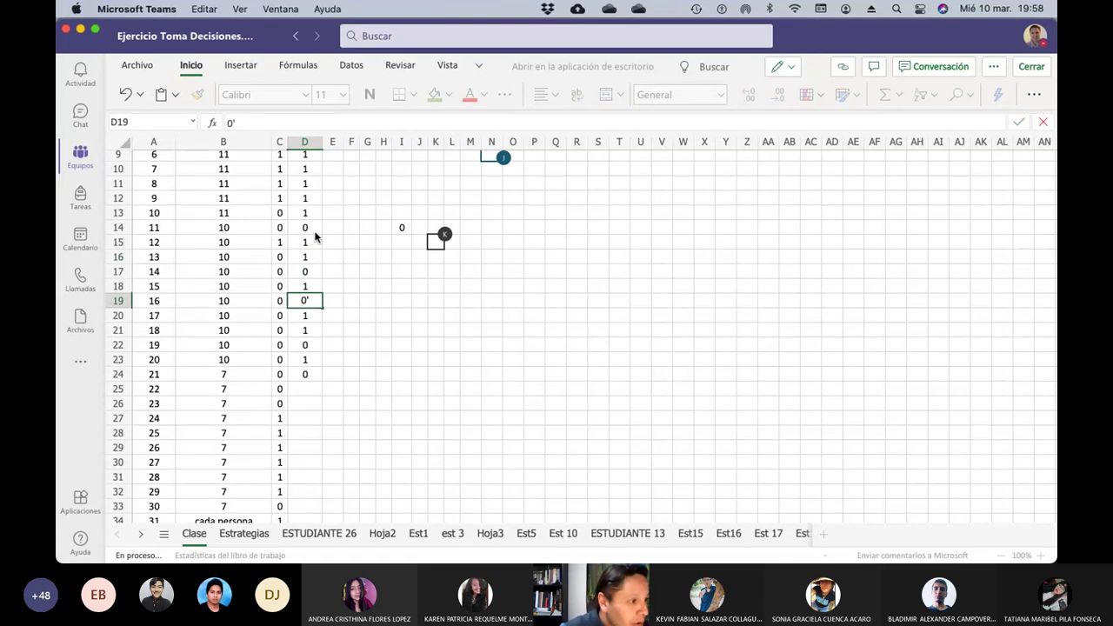
pyautogui.press('Return')
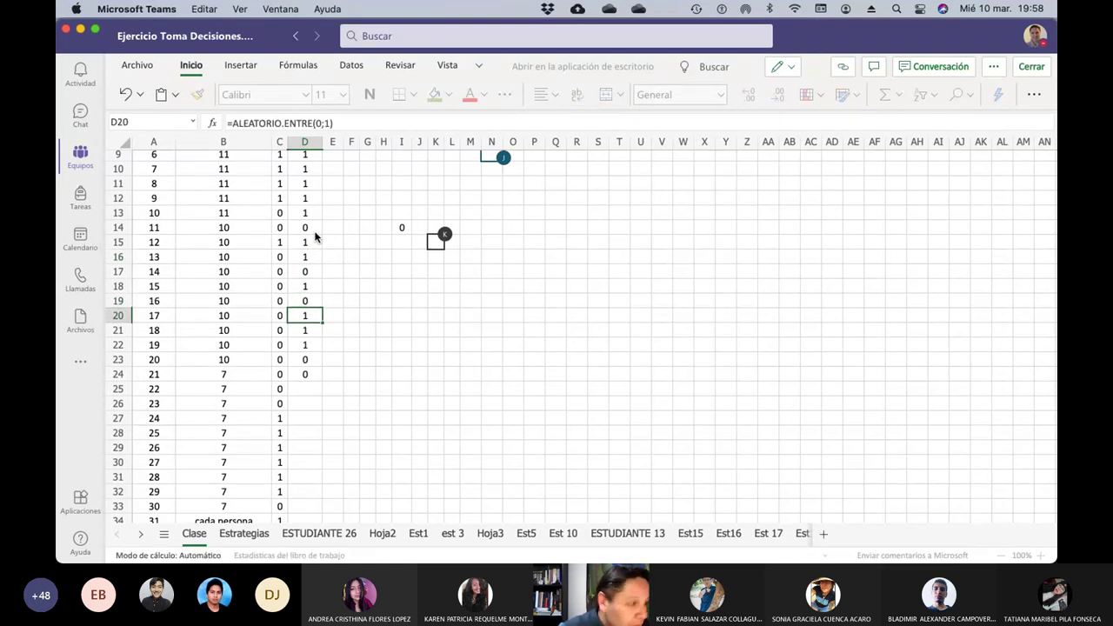
pyautogui.press('Down')
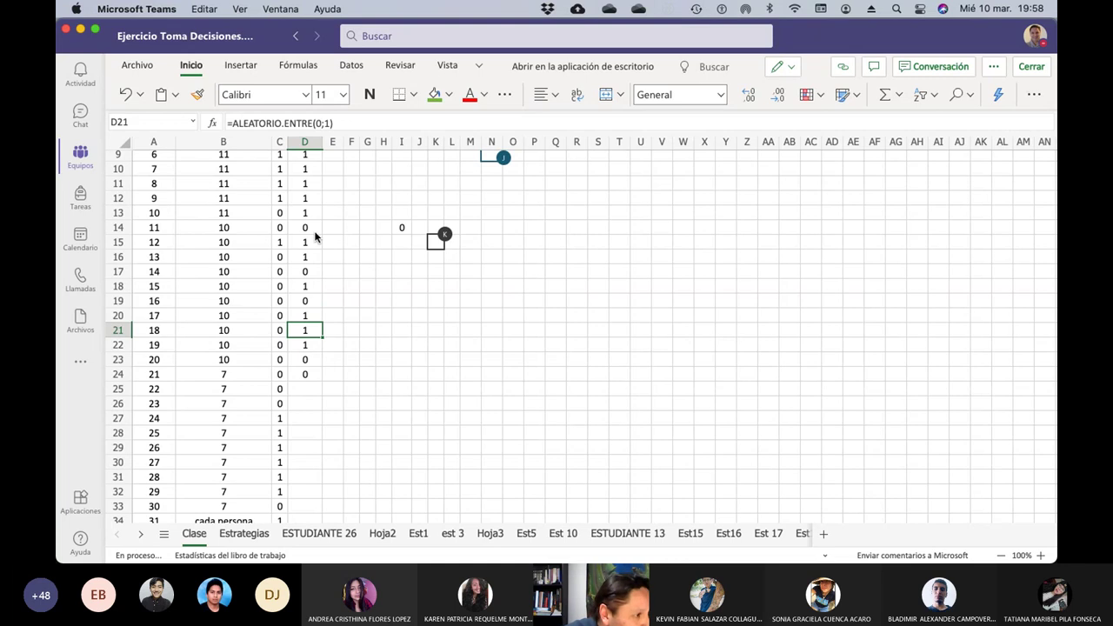
pyautogui.press('Down')
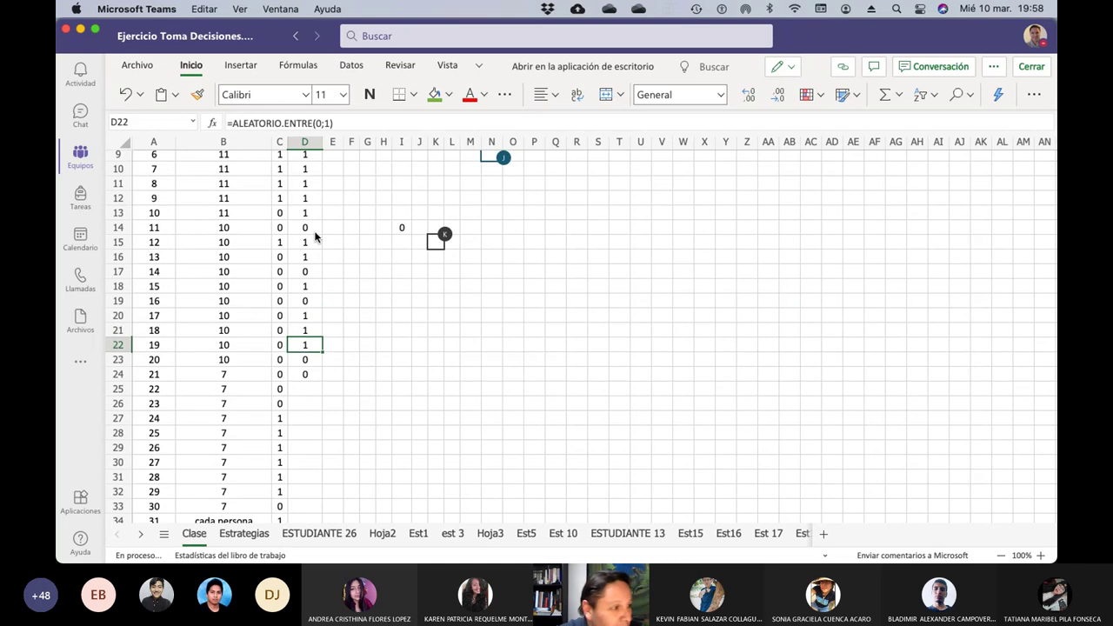
pyautogui.write('0')
pyautogui.press('Return')
pyautogui.write('0')
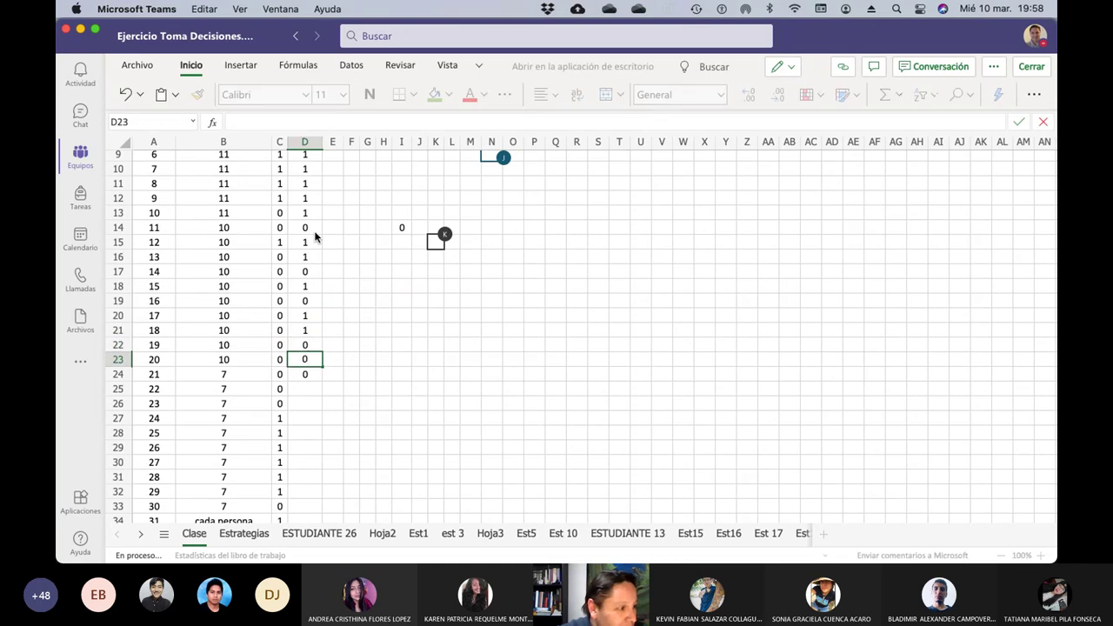
pyautogui.press('BackSpace')
pyautogui.write('1')
pyautogui.press('Return')
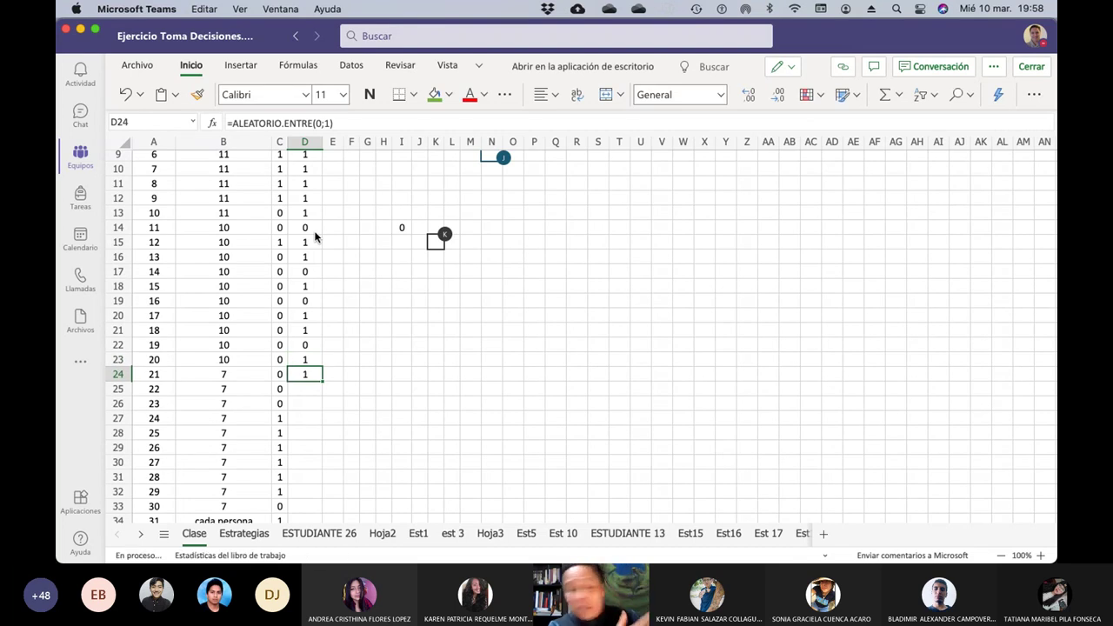
# Enter fixed S1 decisions 0, 1, 1, 1, 1, 1, 1, 1, 1, 0, 0 in D24:D34 for agents 21 to 31
pyautogui.write('0')
pyautogui.press('Return')
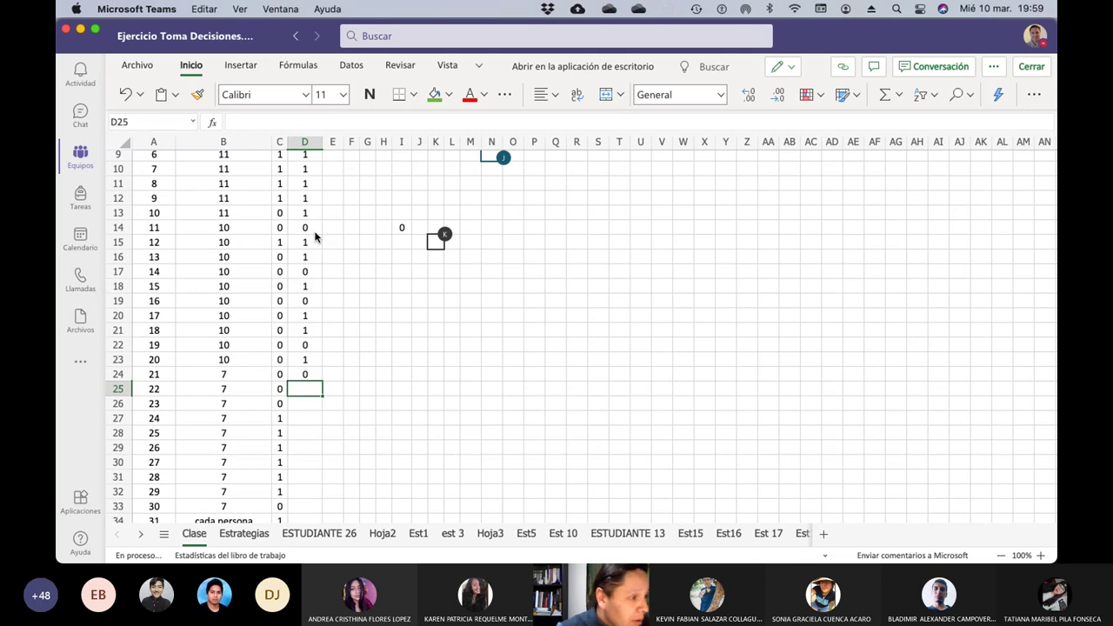
pyautogui.write('1')
pyautogui.press('Return')
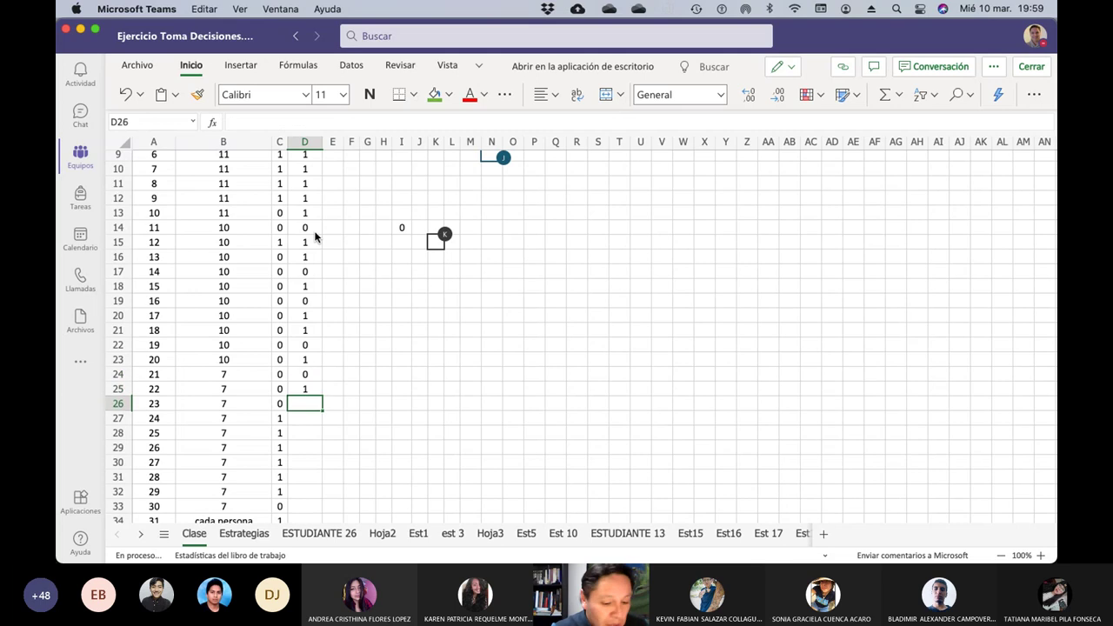
pyautogui.write('1')
pyautogui.press('Return')
pyautogui.write('1')
pyautogui.press('Return')
pyautogui.write('1')
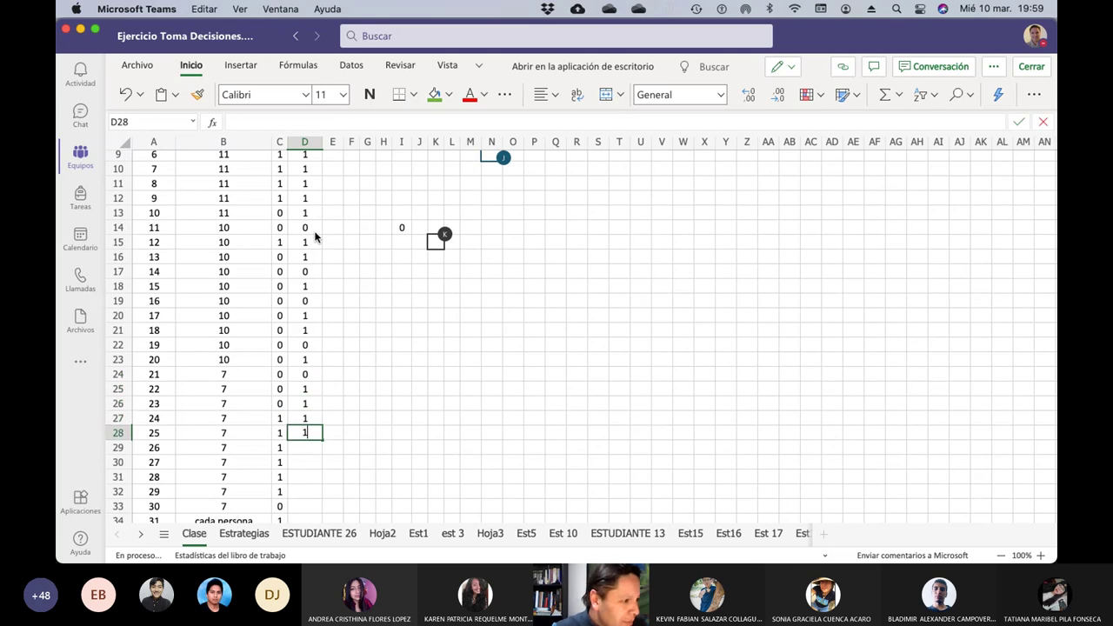
pyautogui.press('Return')
pyautogui.write('1')
pyautogui.press('Return')
pyautogui.write('1')
pyautogui.press('Return')
pyautogui.write('1')
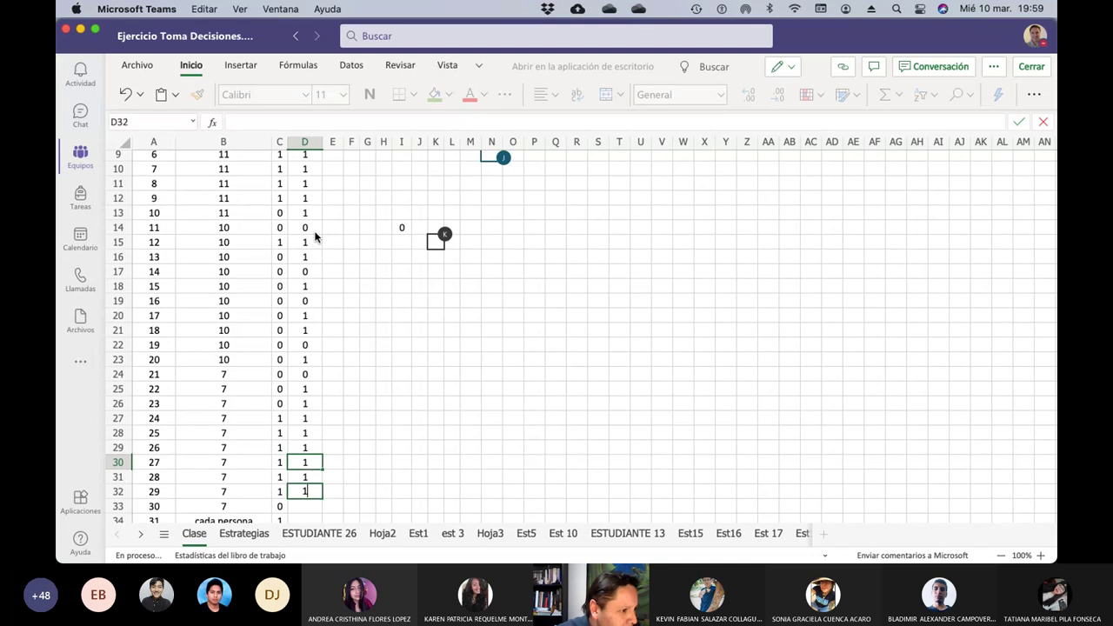
pyautogui.press('Return')
pyautogui.write('1')
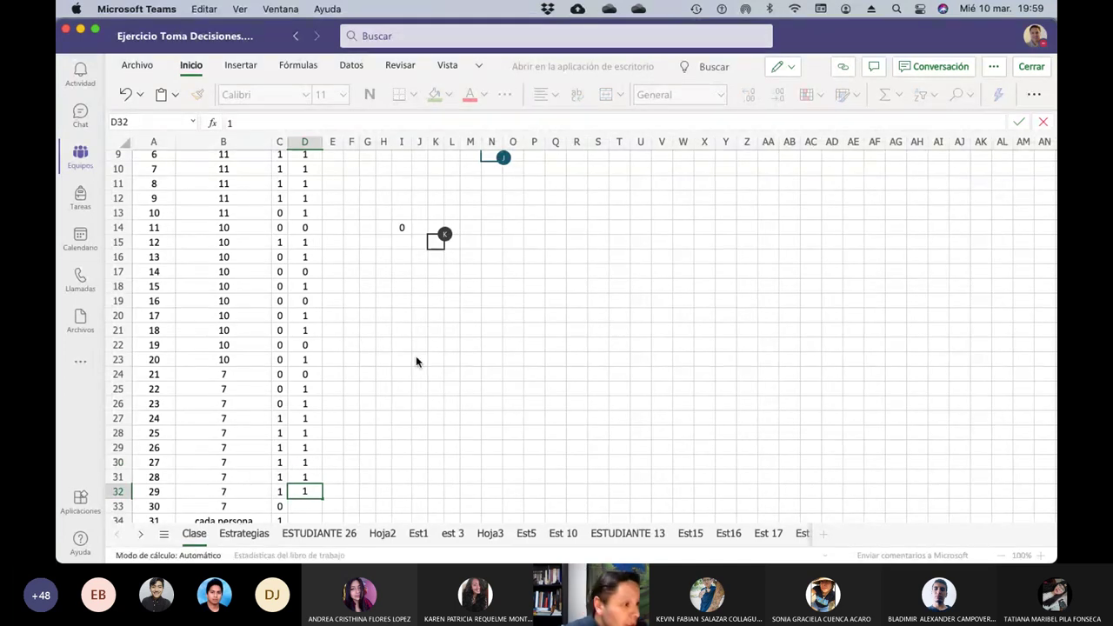
pyautogui.scroll(-3, 416, 361)
pyautogui.press('Return')
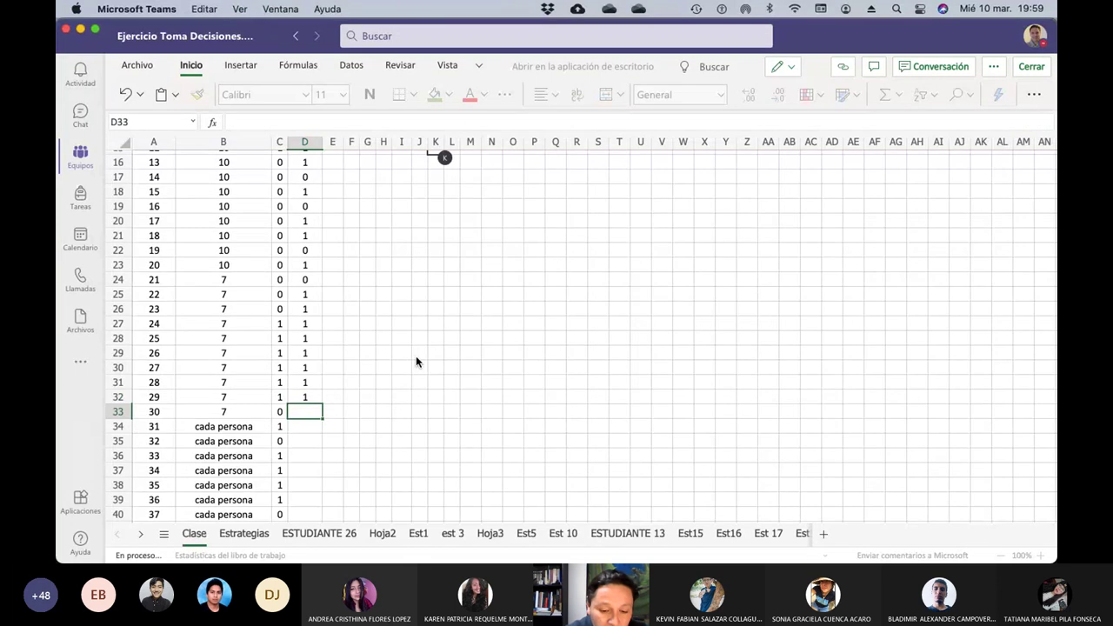
pyautogui.write('0')
pyautogui.press('Return')
pyautogui.write('0')
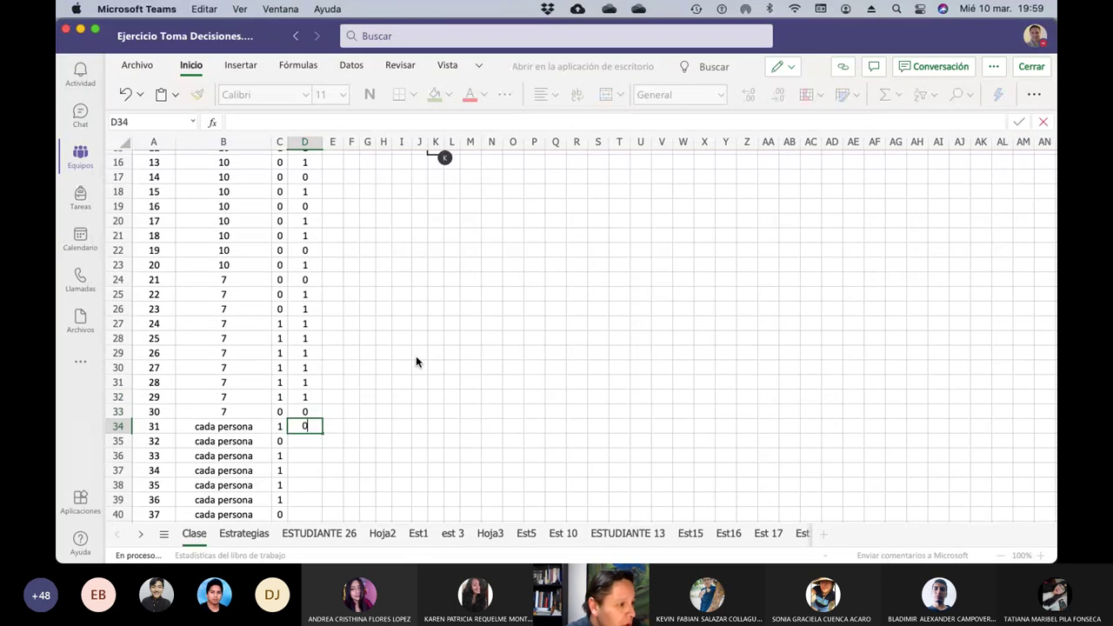
# Check student 2's strategy for agents 31 a la 40 on the Estrategias sheet and return to the Clase sheet
pyautogui.click(263, 537)
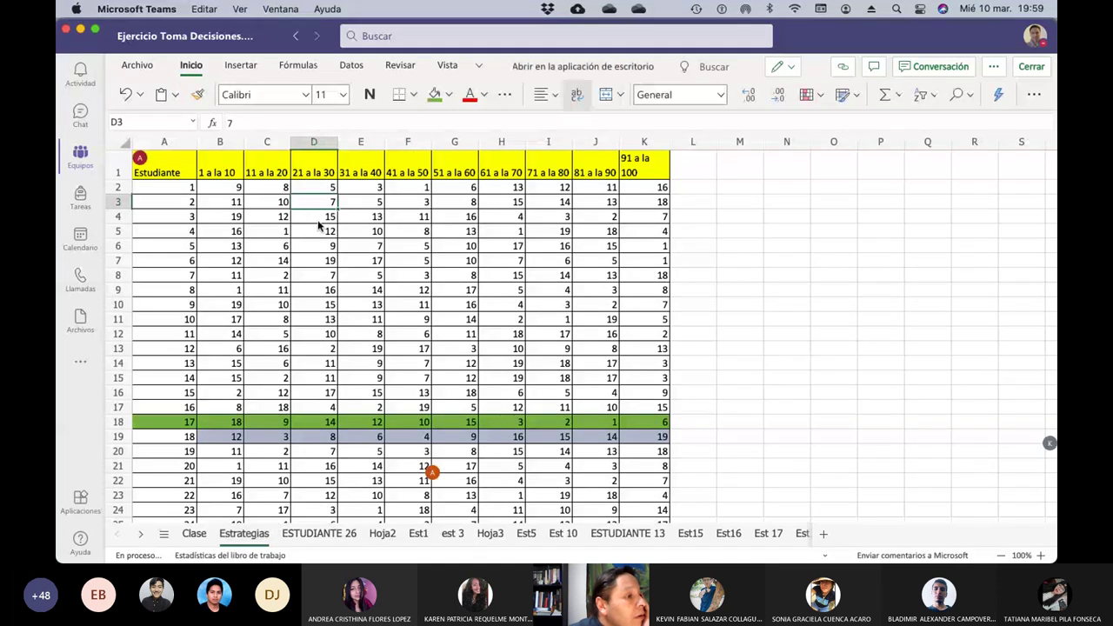
pyautogui.click(361, 206)
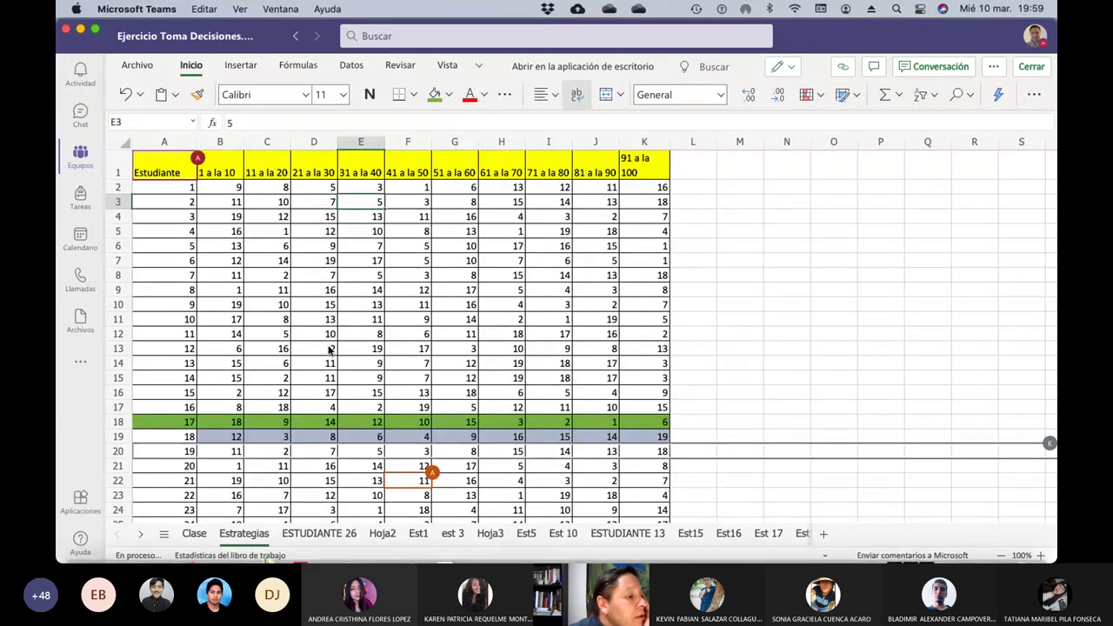
pyautogui.scroll(-4, 330, 349)
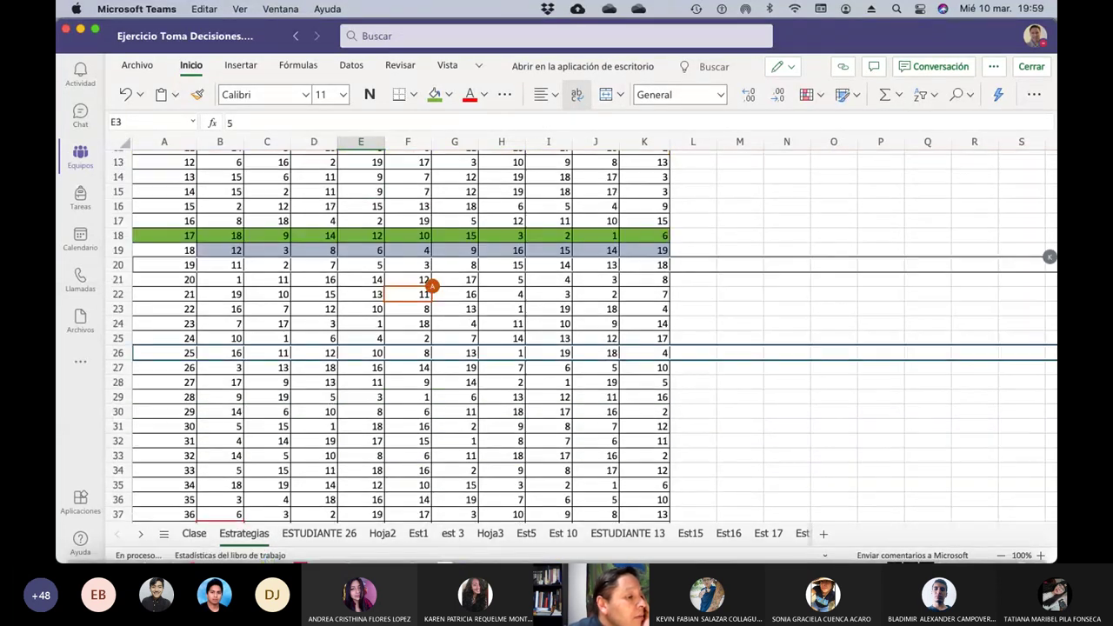
pyautogui.click(194, 534)
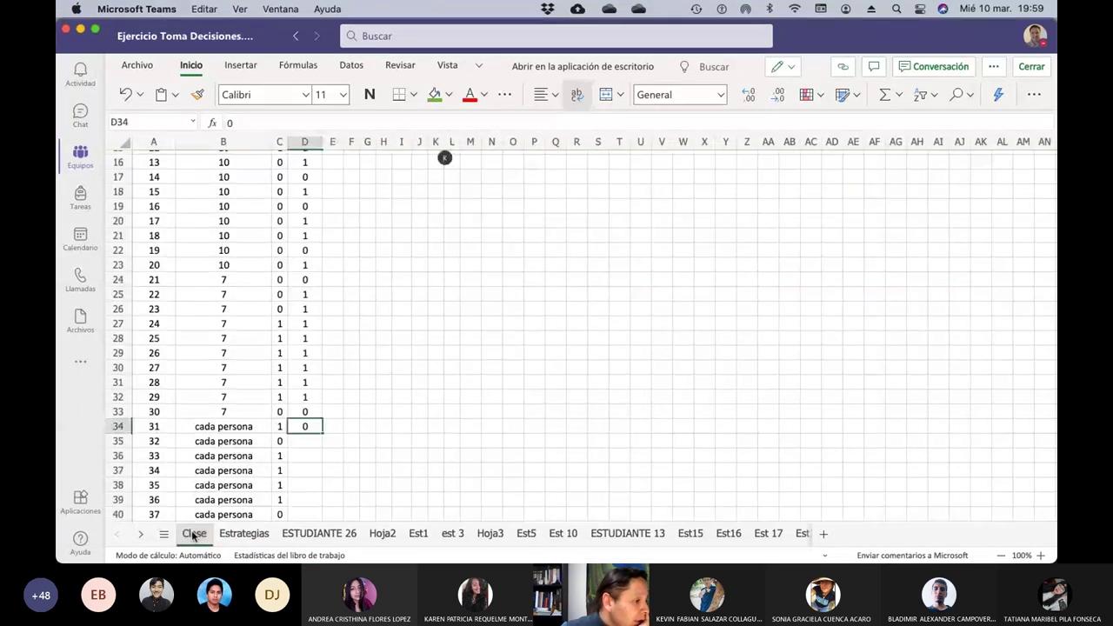
# Set agent 31's strategy in B34 to 5 and fill it down to agent 40 in B43
pyautogui.click(241, 428)
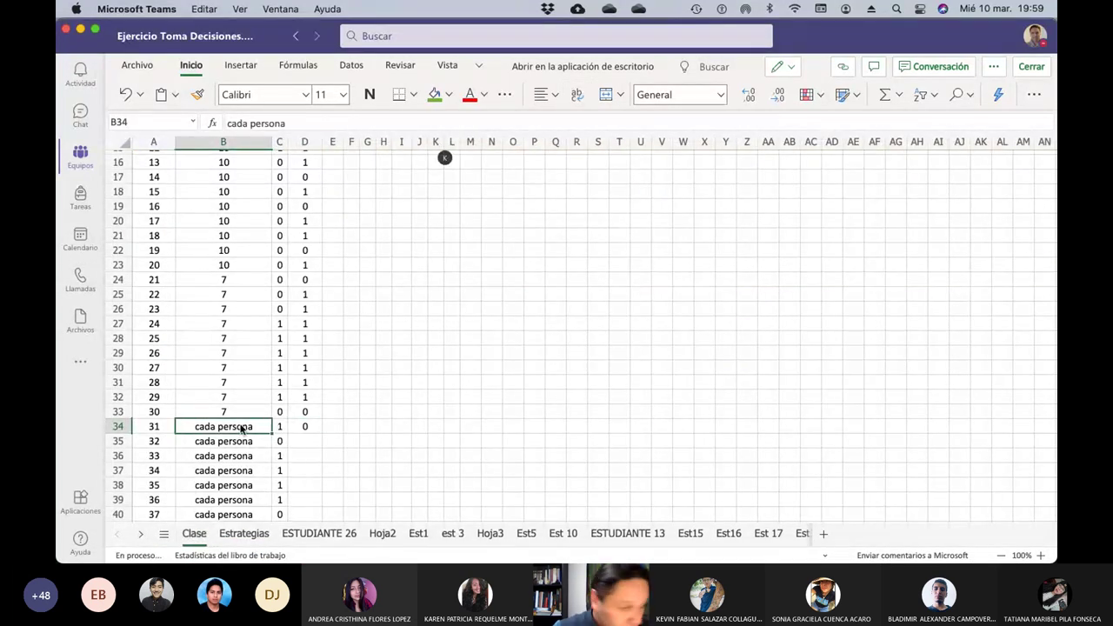
pyautogui.write('5')
pyautogui.press('Return')
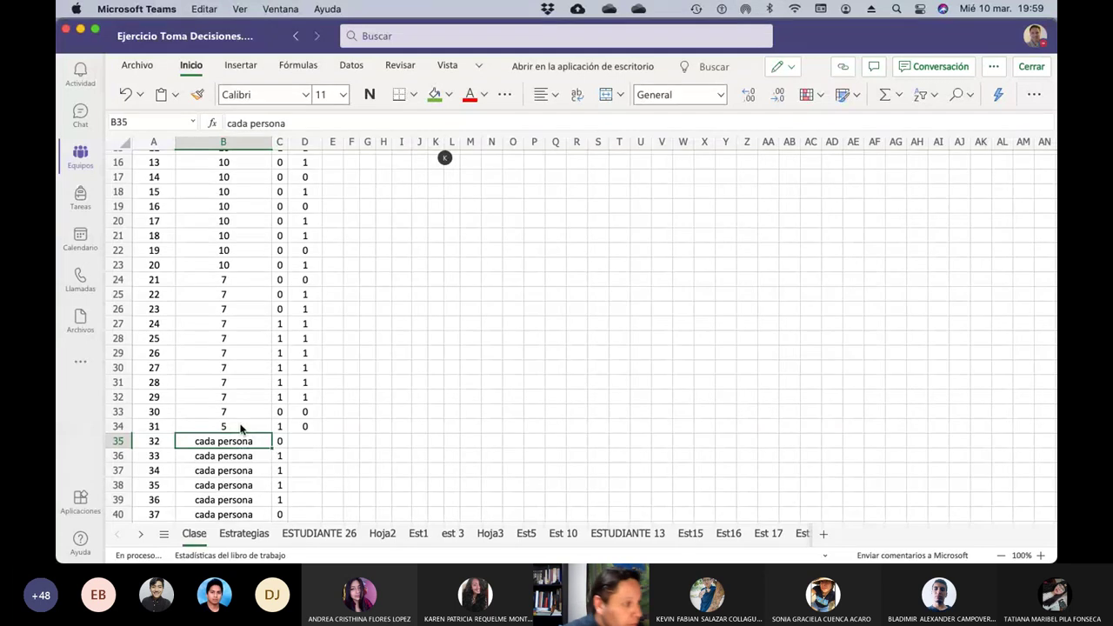
pyautogui.scroll(-2, 243, 426)
pyautogui.click(248, 346)
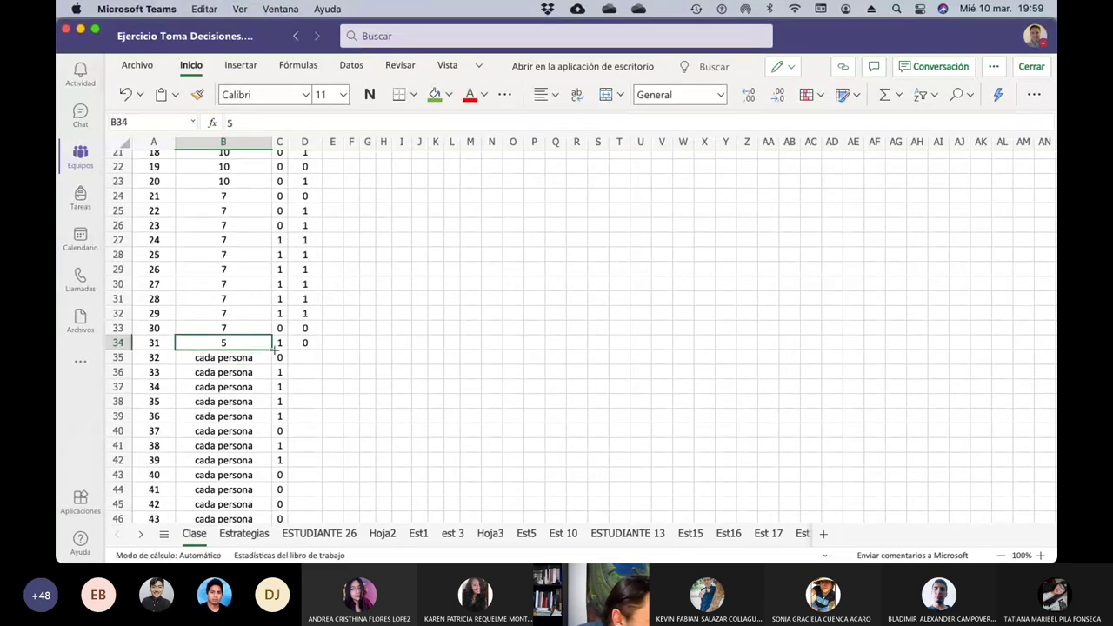
pyautogui.moveTo(273, 349); pyautogui.dragTo(259, 476)
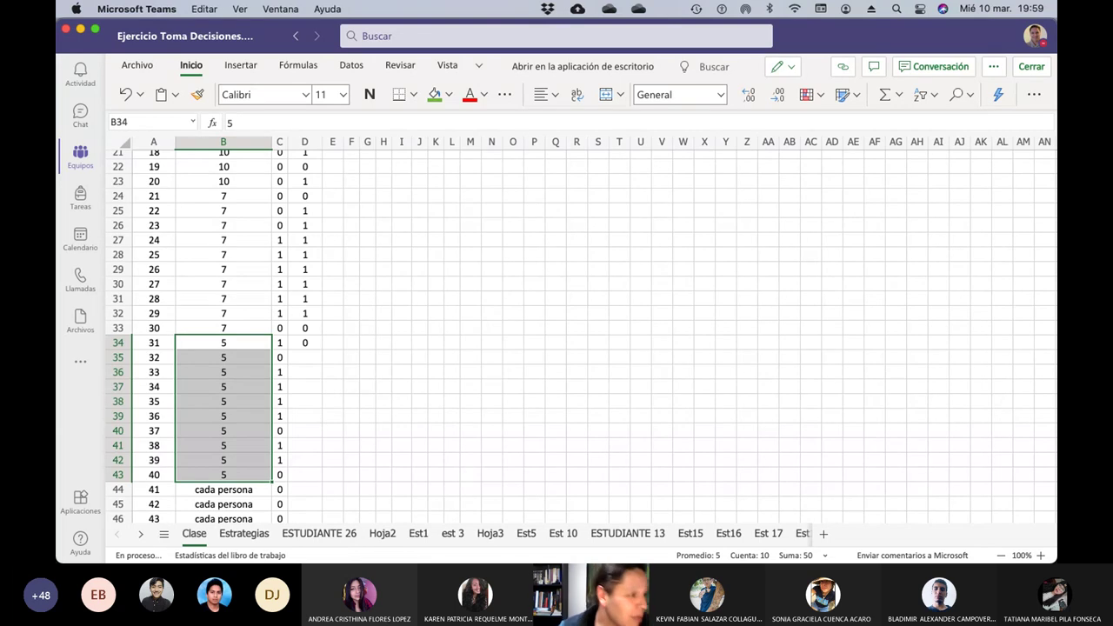
# Enter 1 as agent 32's S1 decision in D35
pyautogui.click(304, 361)
pyautogui.write('1')
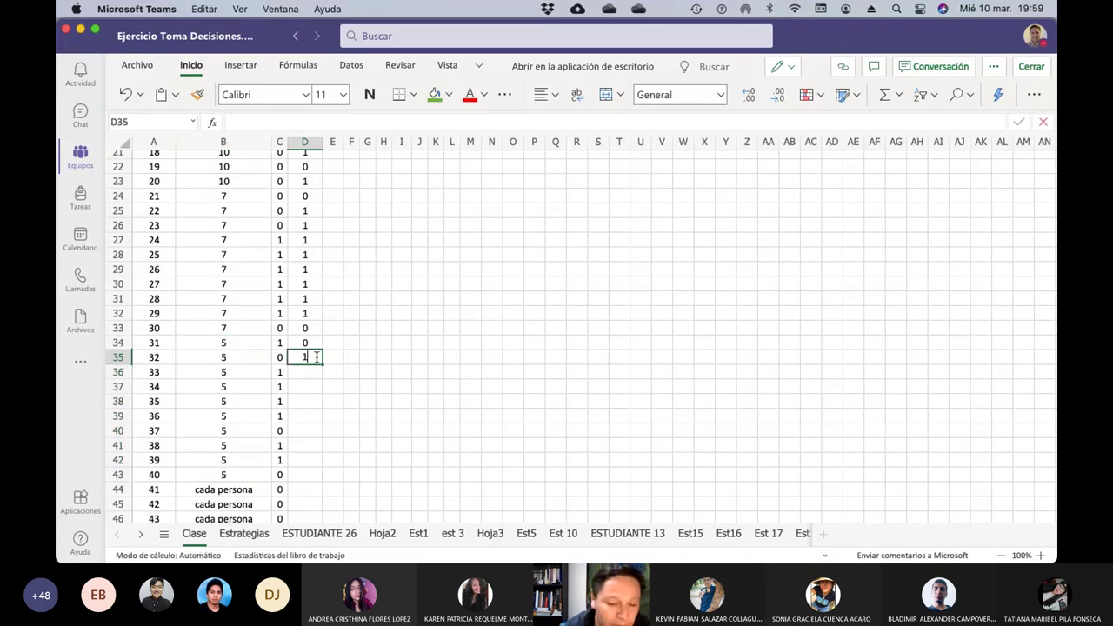
pyautogui.press('Return')
# Enter the sequence 2, 3, 4, 5 in D36:D39 for agents 33 to 36
pyautogui.write('2')
pyautogui.press('Return')
pyautogui.write('3')
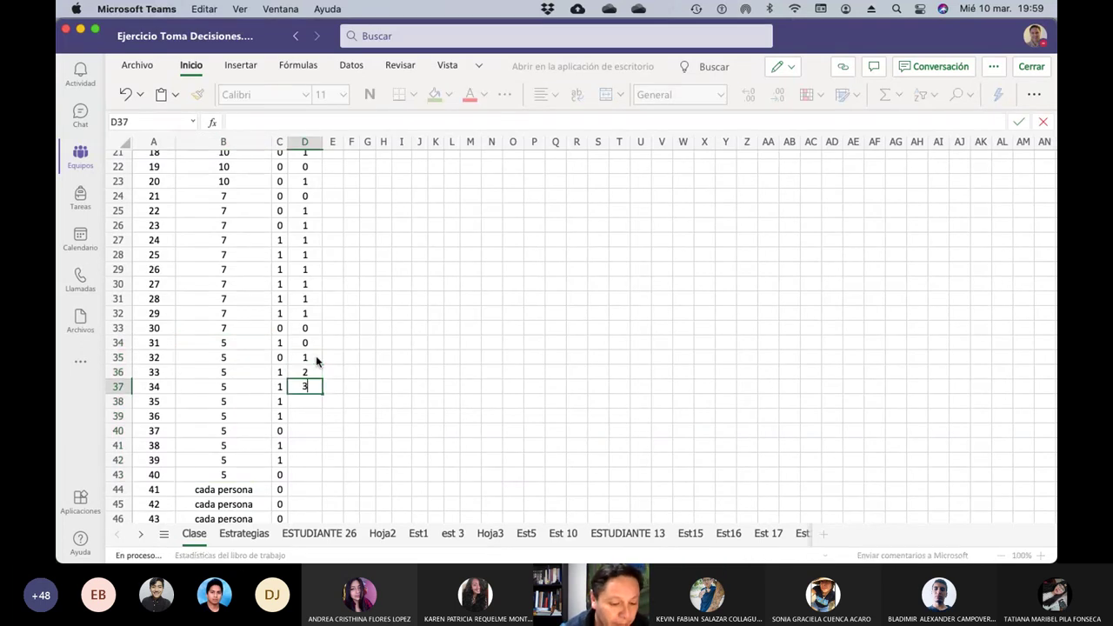
pyautogui.press('Return')
pyautogui.write('4')
pyautogui.press('Return')
pyautogui.write('5')
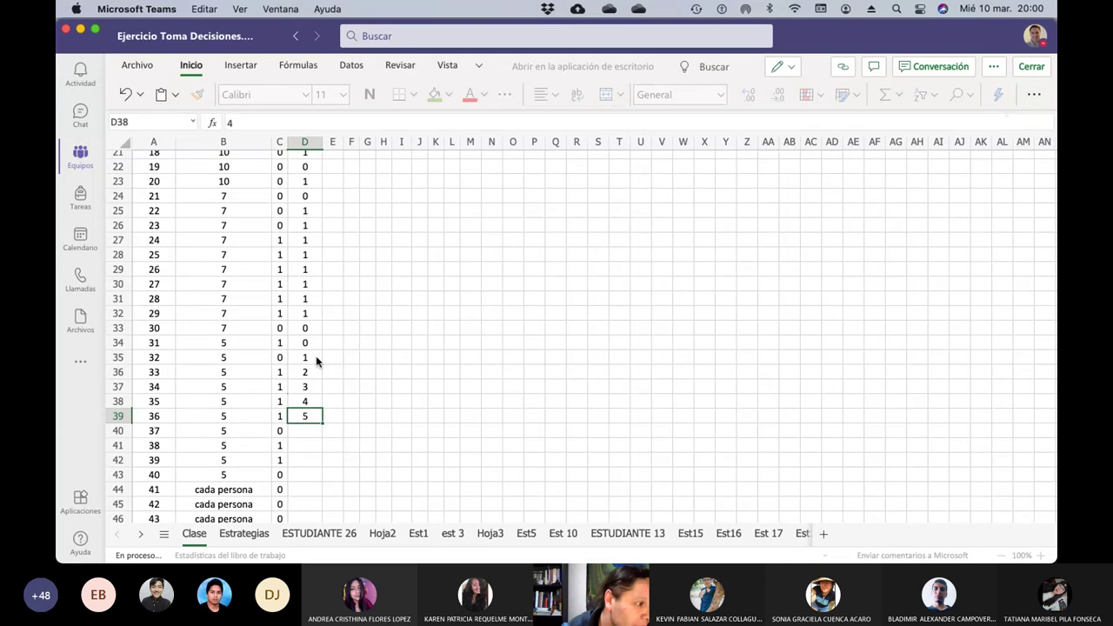
# Set the S1 decisions in D36:D43 to 1, 0, 0, 0, 1, 1, 1, 1 for agents 33 to 40
pyautogui.press('Up')
pyautogui.press('Up')
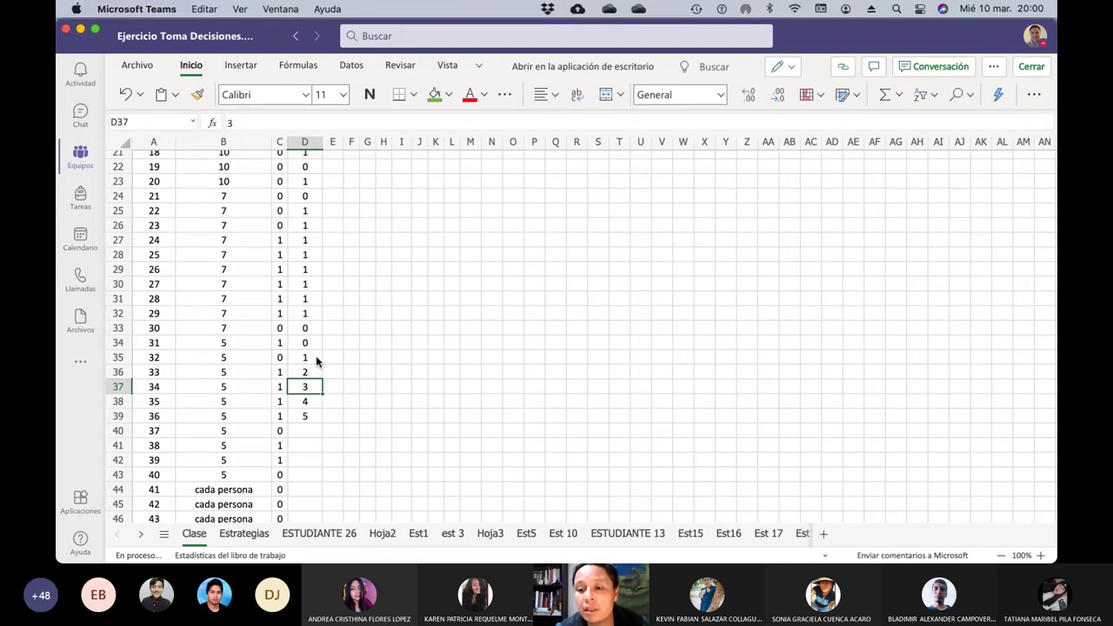
pyautogui.press('Up')
pyautogui.press('Up')
pyautogui.press('Down')
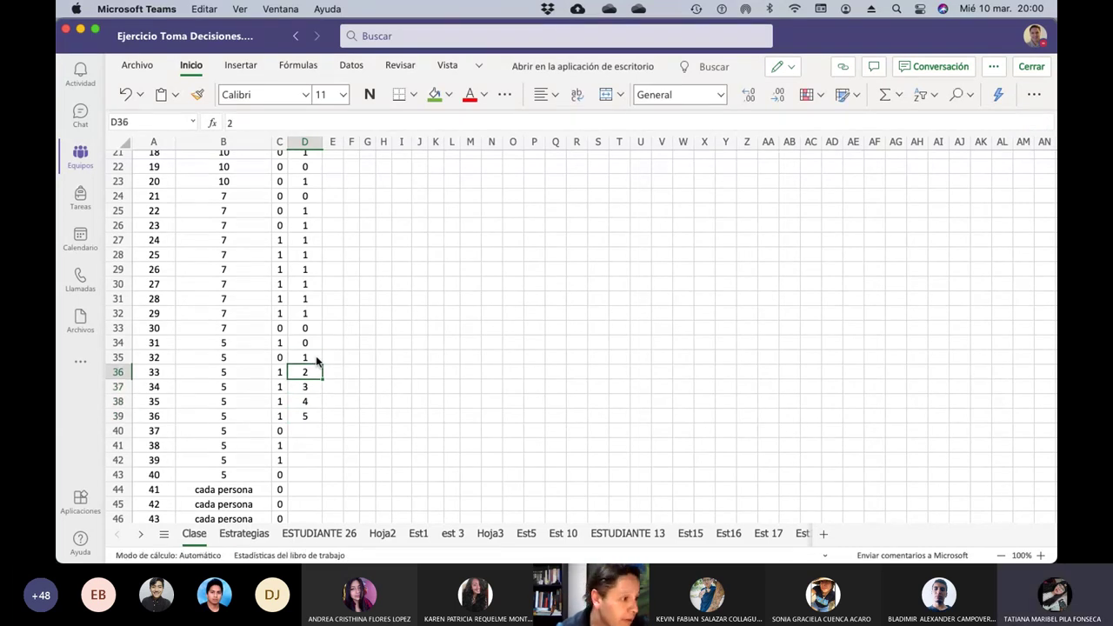
pyautogui.write('1')
pyautogui.press('Return')
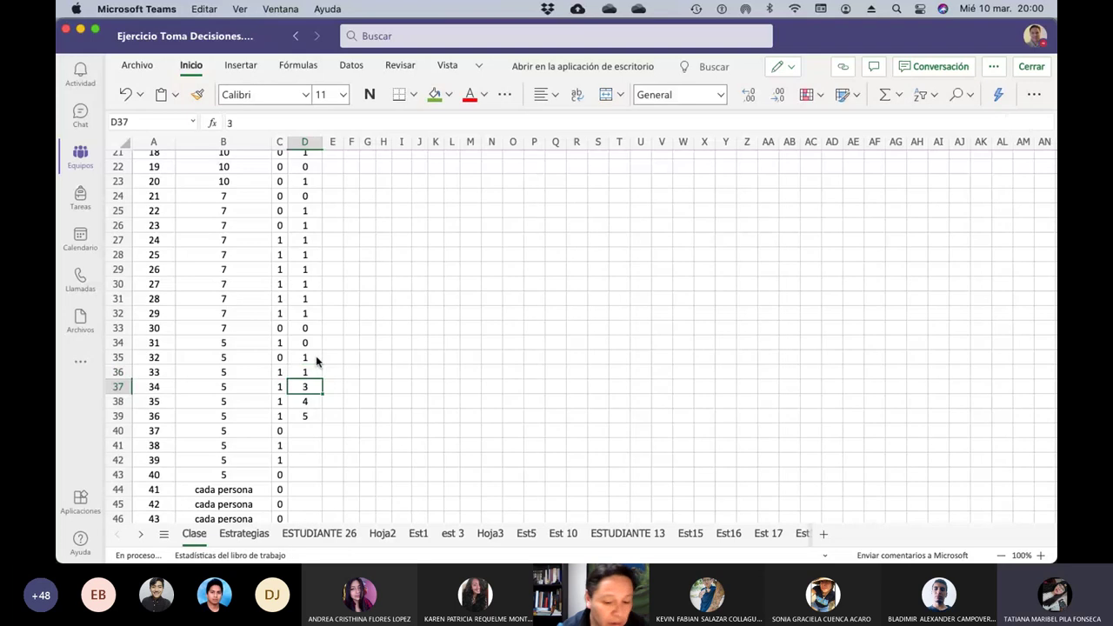
pyautogui.write('0')
pyautogui.press('Return')
pyautogui.write('0')
pyautogui.press('Return')
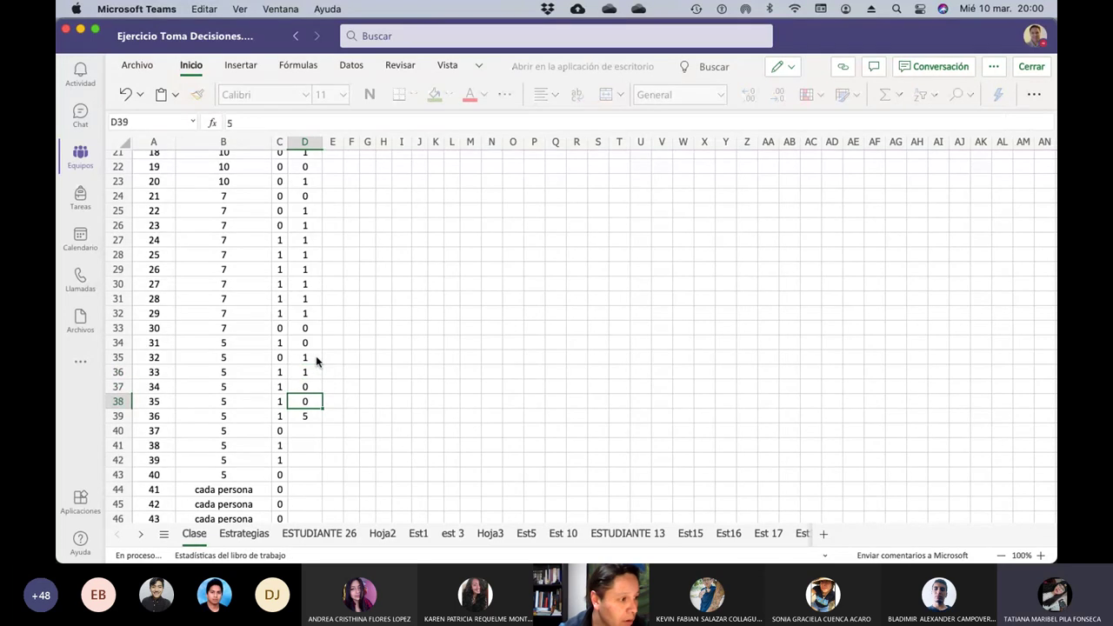
pyautogui.write('0')
pyautogui.press('Return')
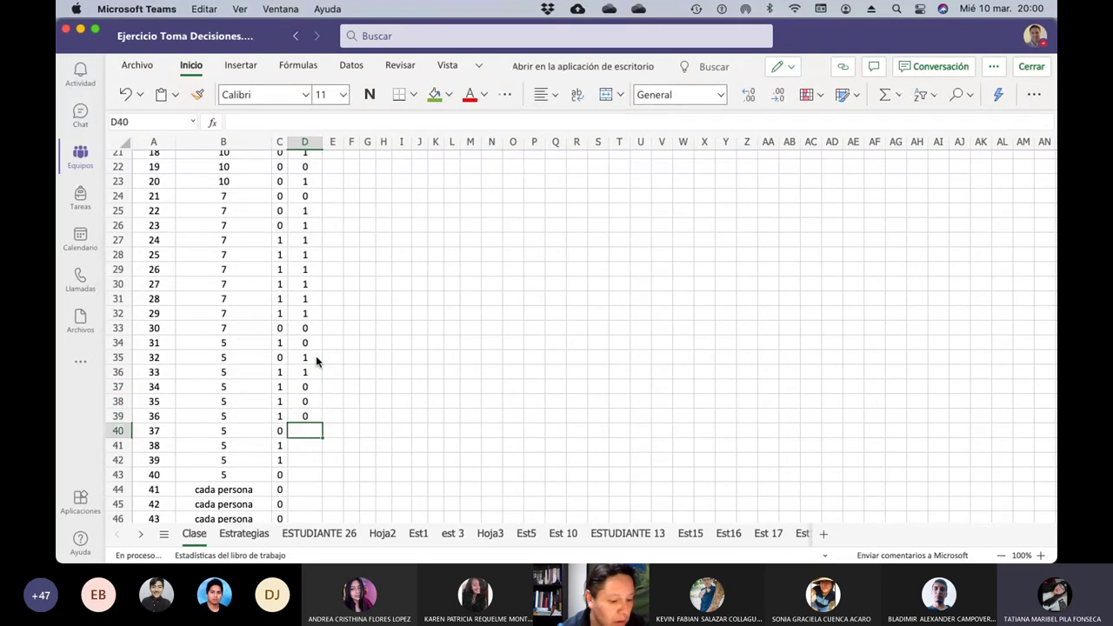
pyautogui.write('1')
pyautogui.press('Return')
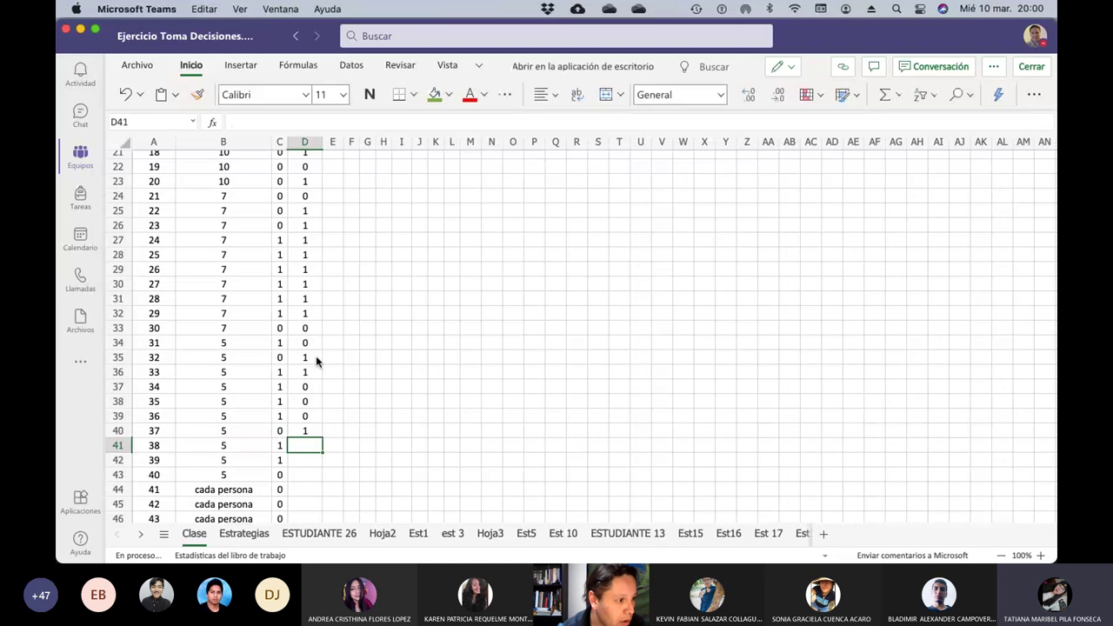
pyautogui.write('1')
pyautogui.press('Return')
pyautogui.write('1')
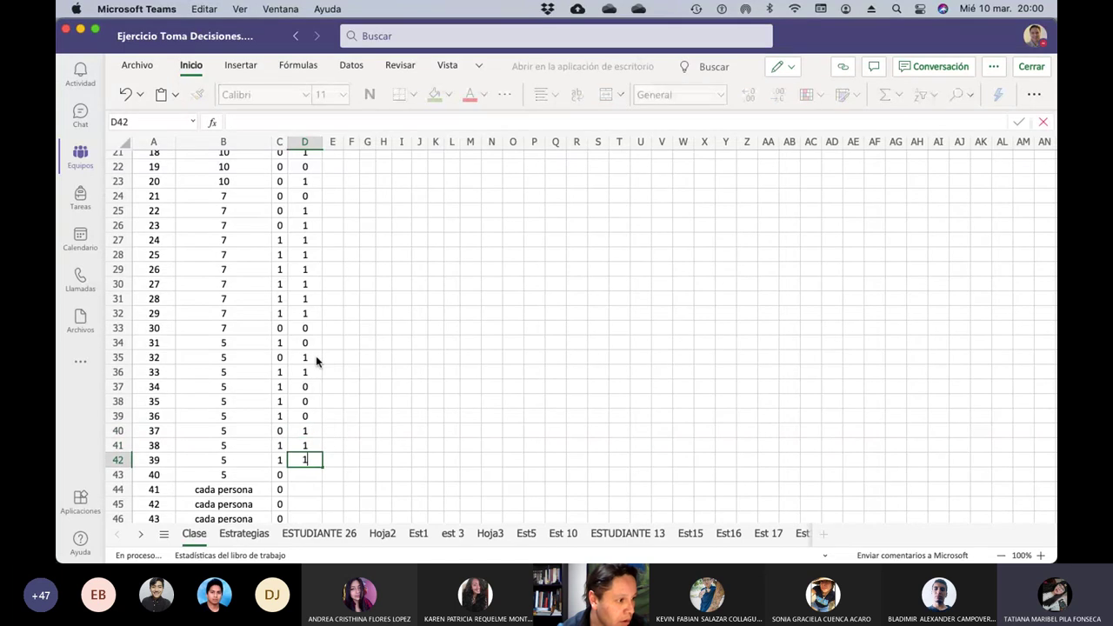
pyautogui.press('Return')
pyautogui.write('1')
pyautogui.press('Return')
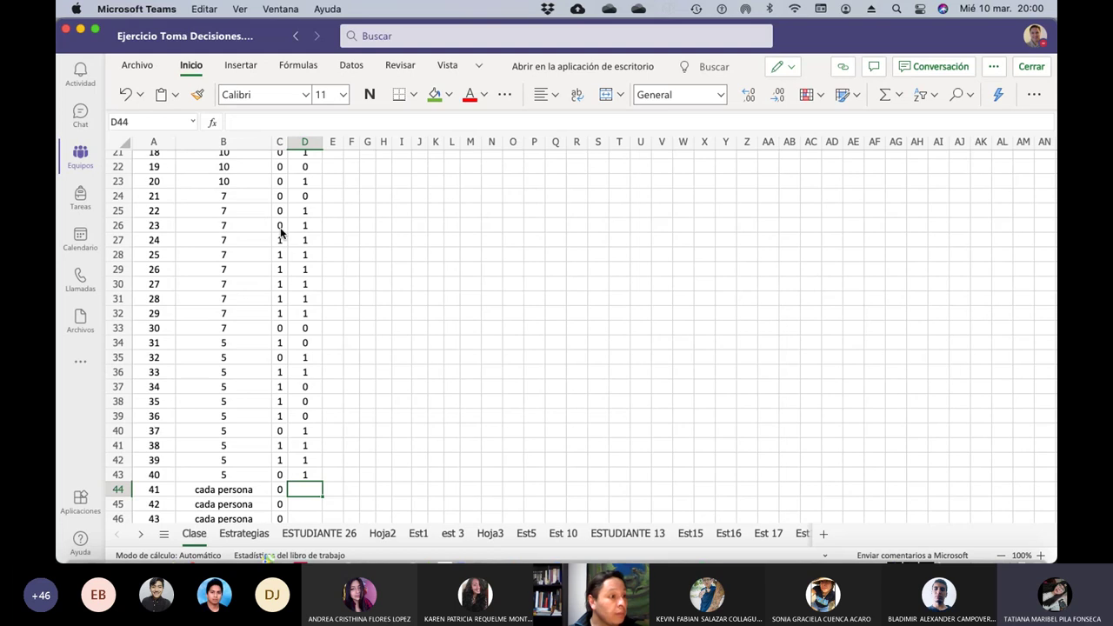
# Review the strategies, the S0 and S1 decisions and the S2 cells for agents 1 to 40 against the Ocupación row
pyautogui.scroll(7, 286, 222)
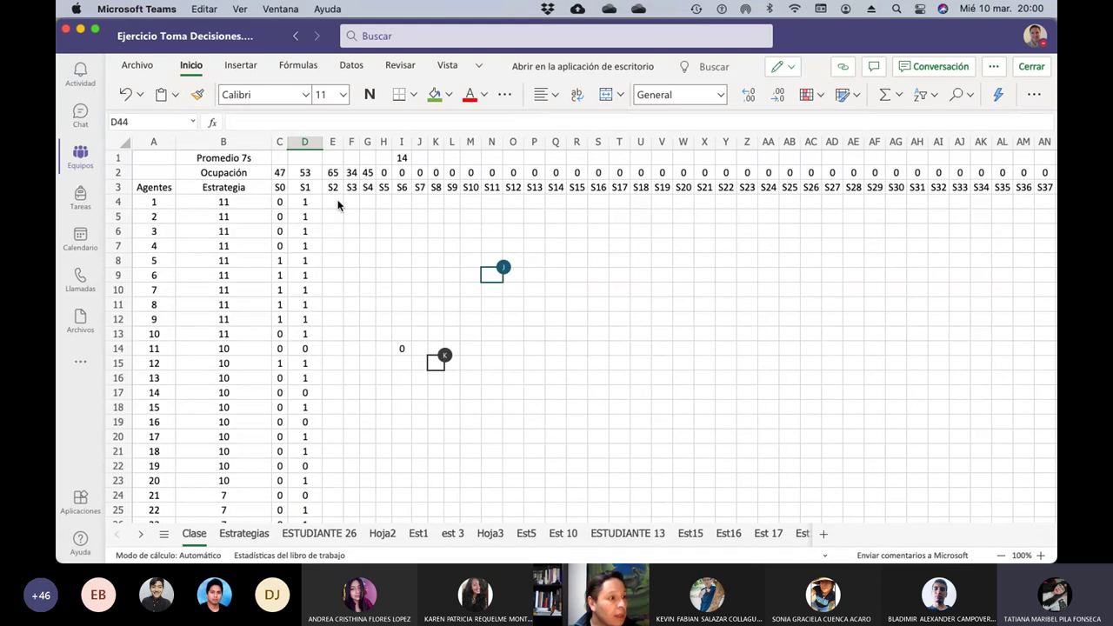
pyautogui.click(333, 204)
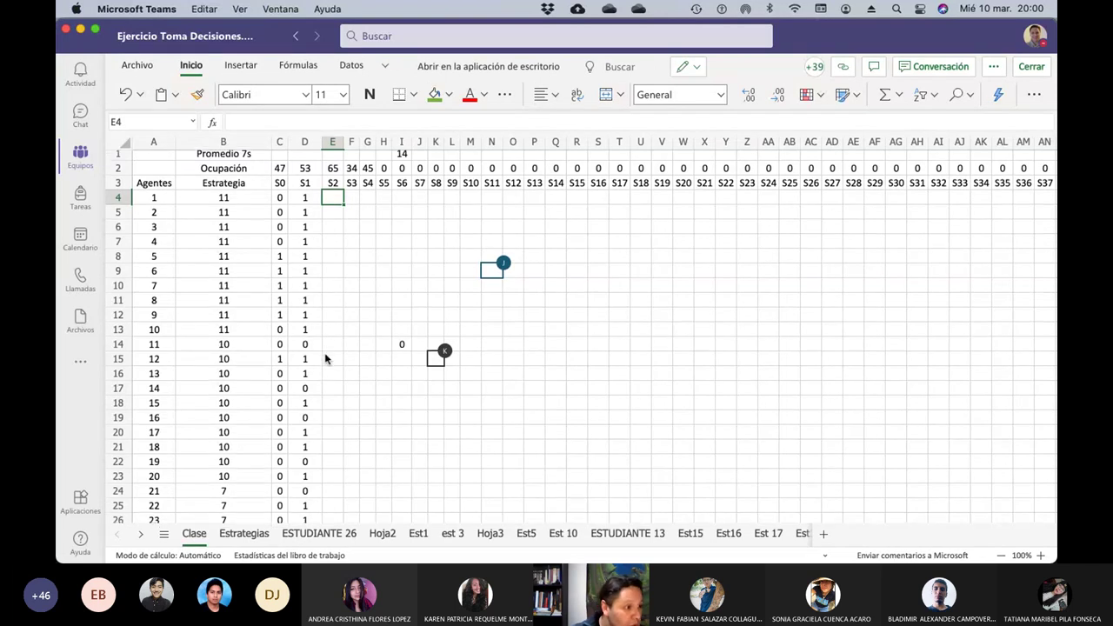
pyautogui.scroll(-3, 325, 358)
pyautogui.scroll(-1, 326, 358)
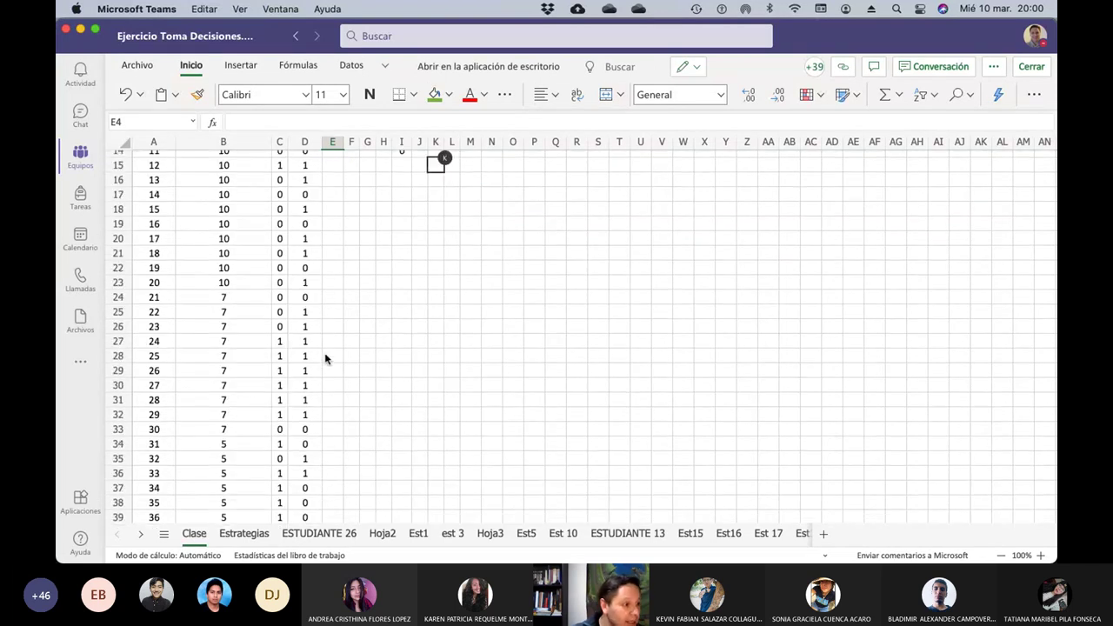
pyautogui.click(330, 446)
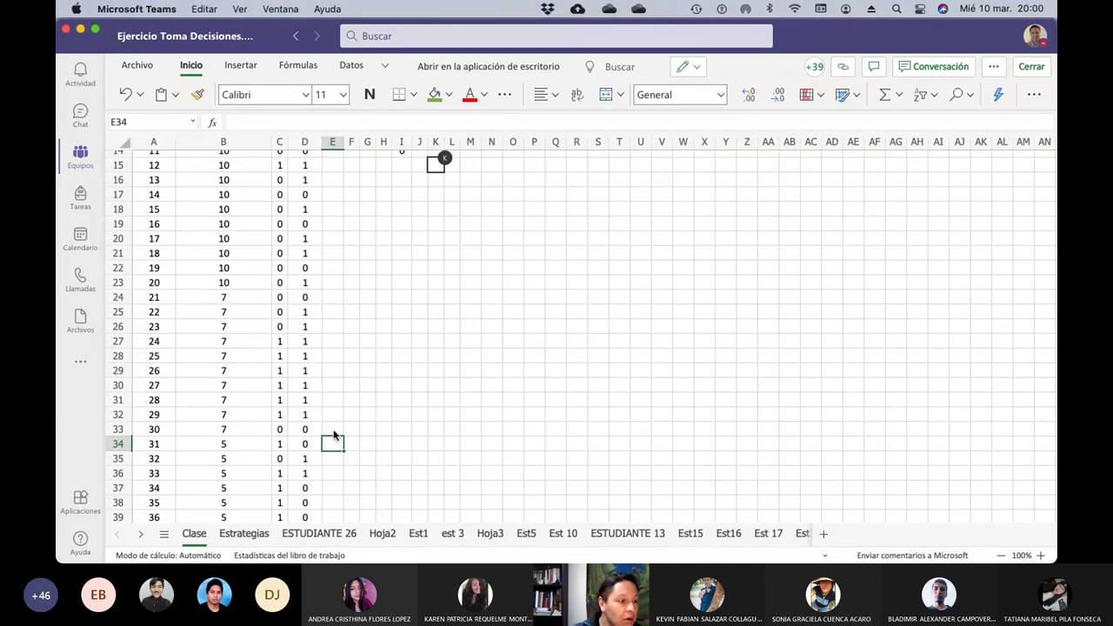
pyautogui.scroll(4, 329, 284)
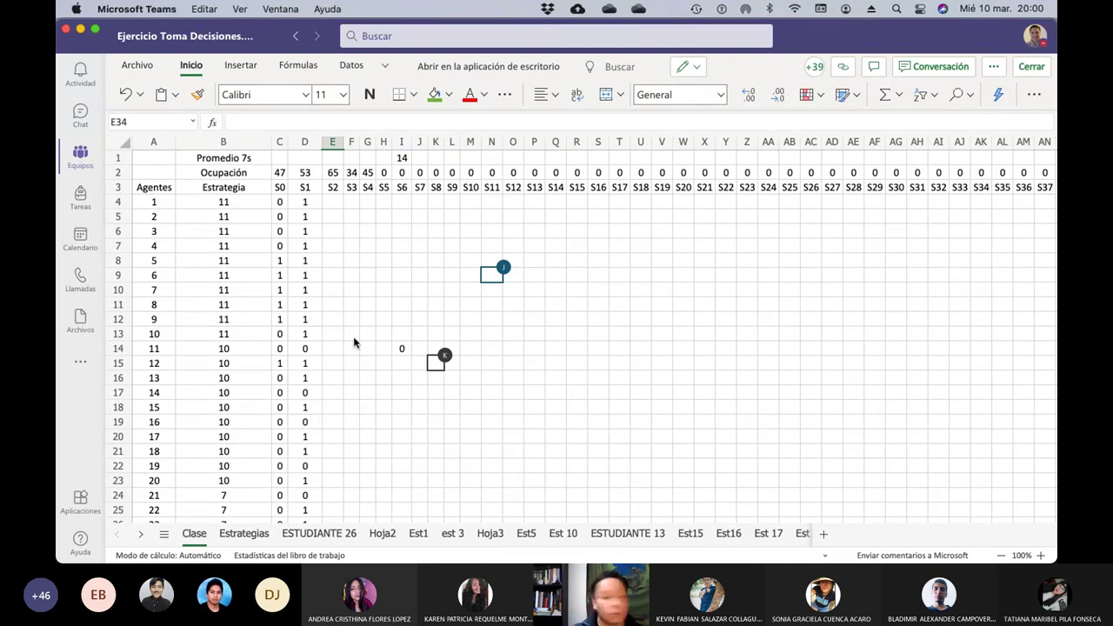
pyautogui.scroll(-4, 304, 446)
pyautogui.scroll(-2, 304, 446)
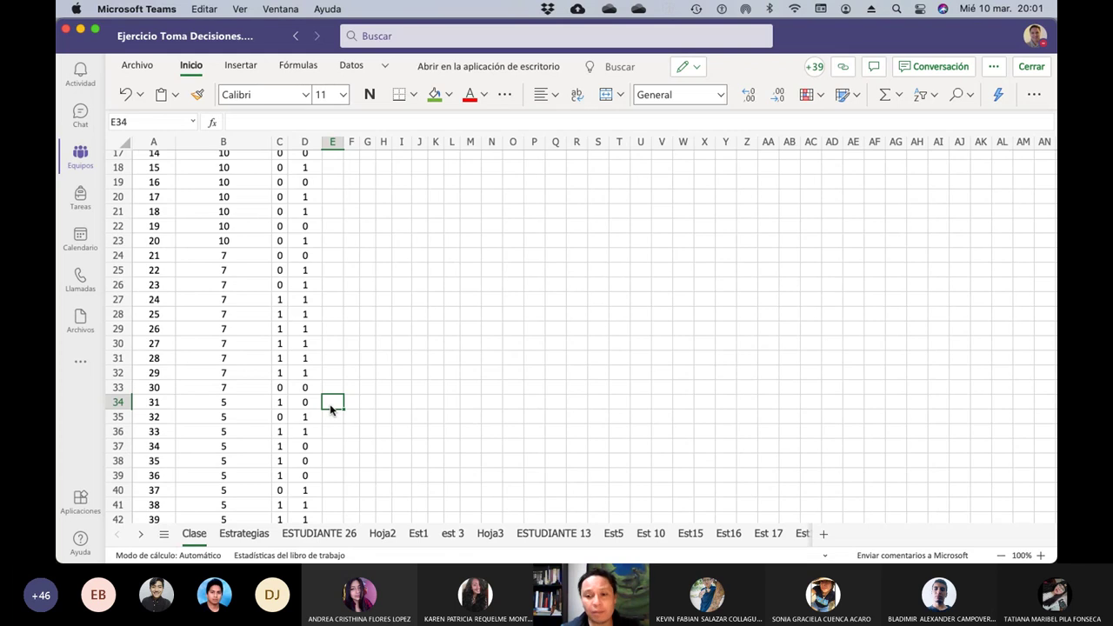
pyautogui.scroll(5, 331, 407)
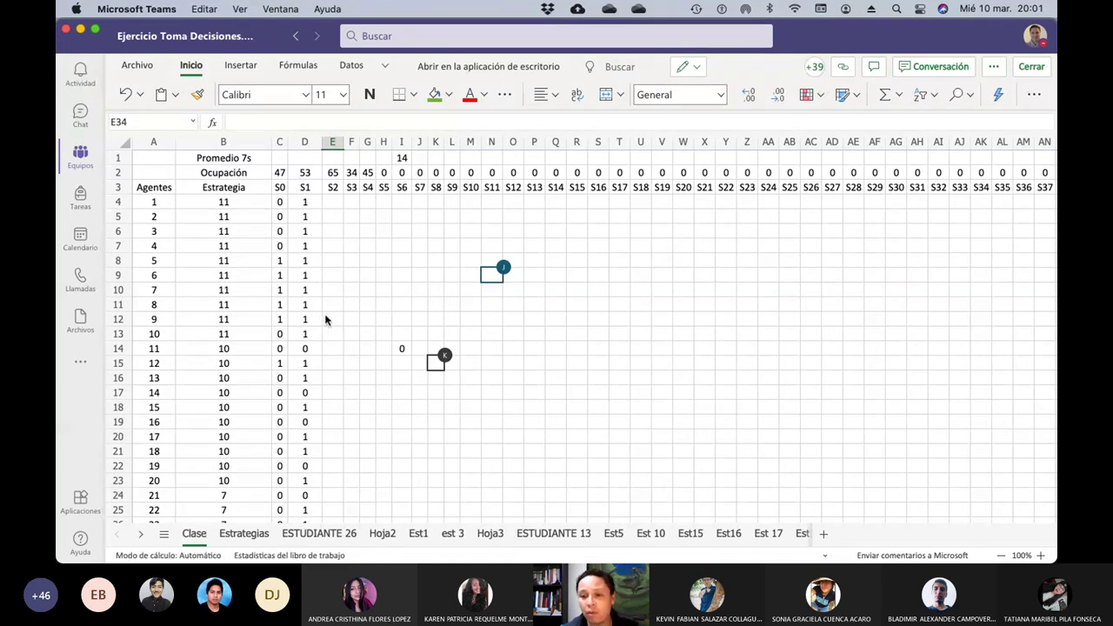
pyautogui.scroll(-3, 450, 407)
pyautogui.scroll(-1, 450, 408)
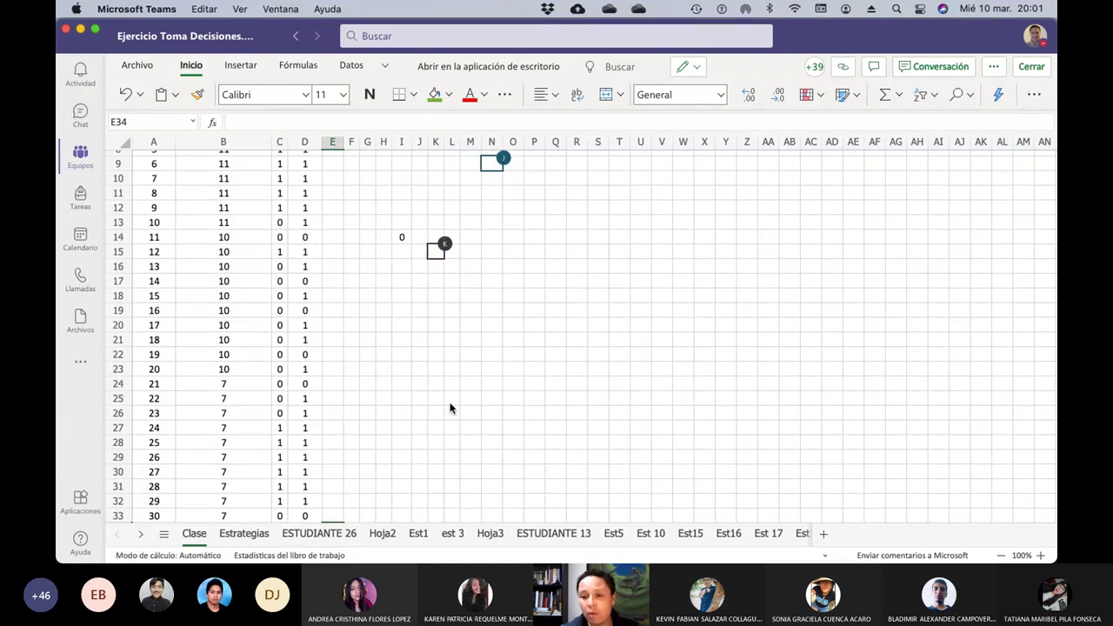
pyautogui.scroll(-3, 450, 408)
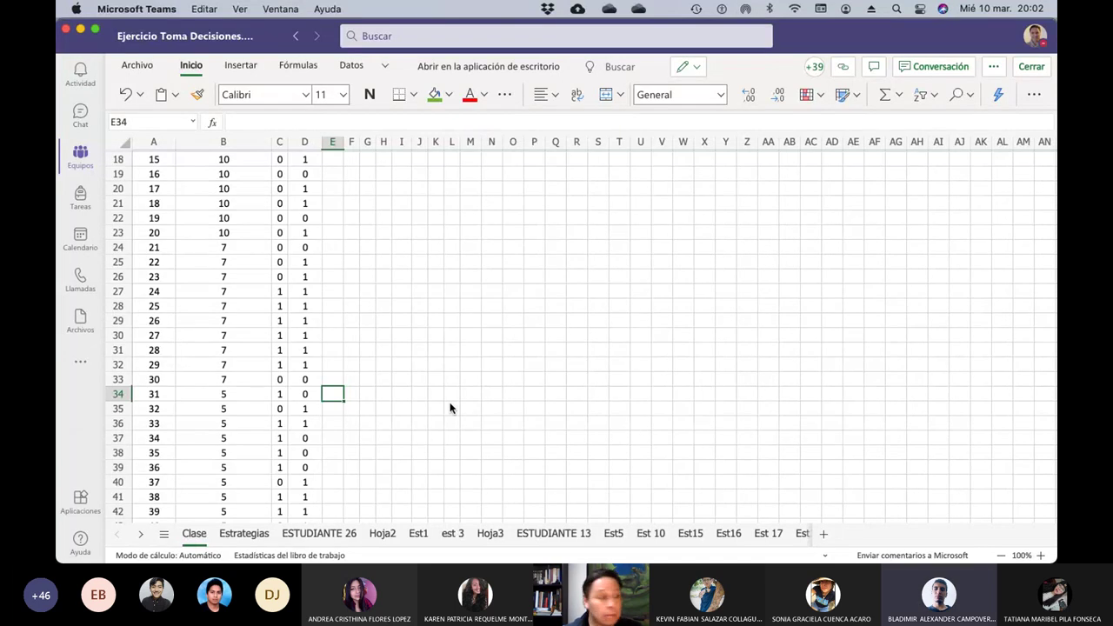
# Check the formulas behind agent 1's S1 decision in D4 and the S1 occupancy in D2
pyautogui.scroll(-3, 450, 408)
pyautogui.scroll(8, 451, 408)
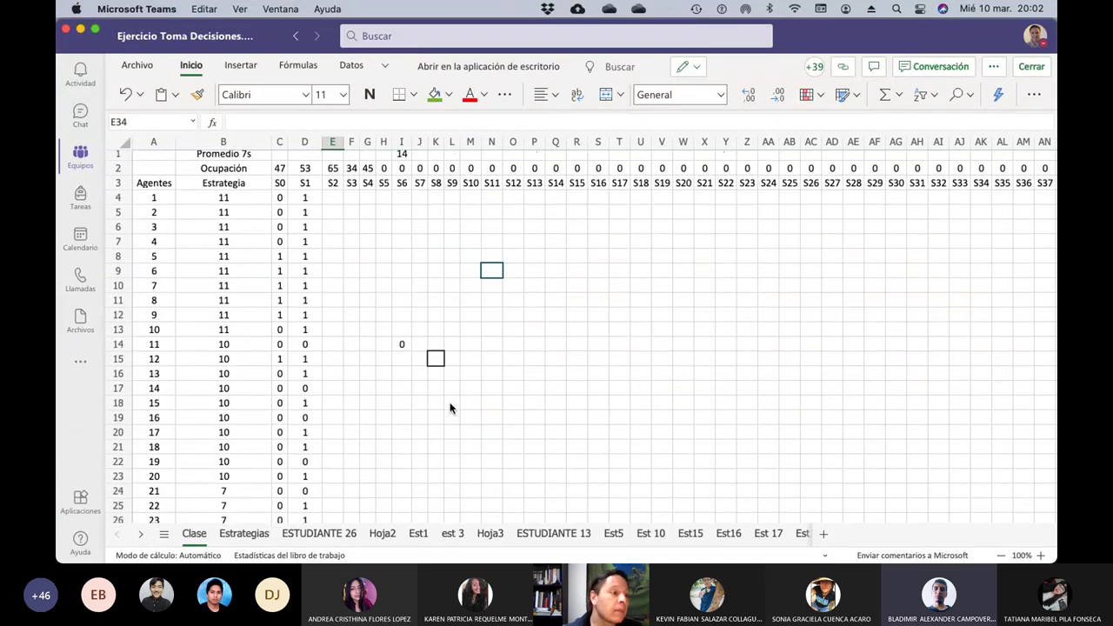
pyautogui.click(308, 203)
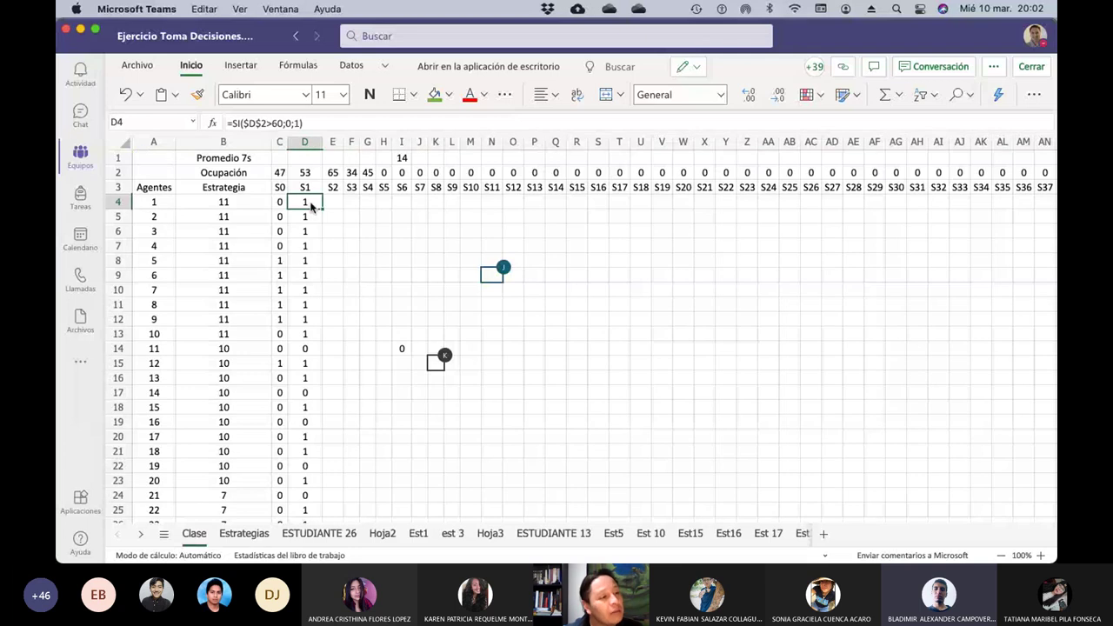
pyautogui.click(304, 172)
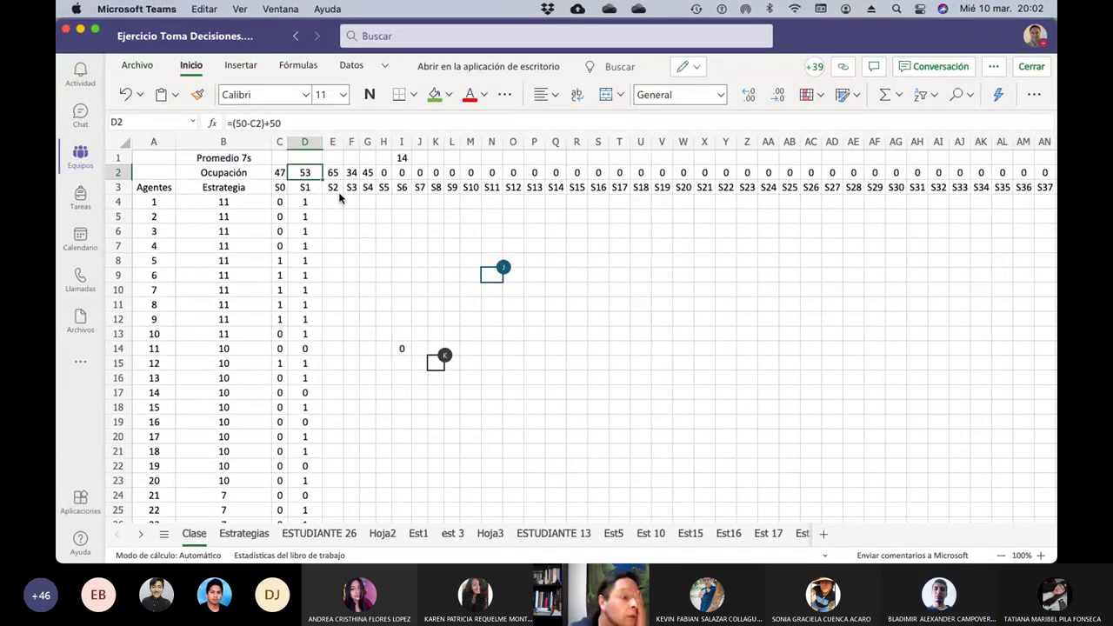
pyautogui.click(312, 203)
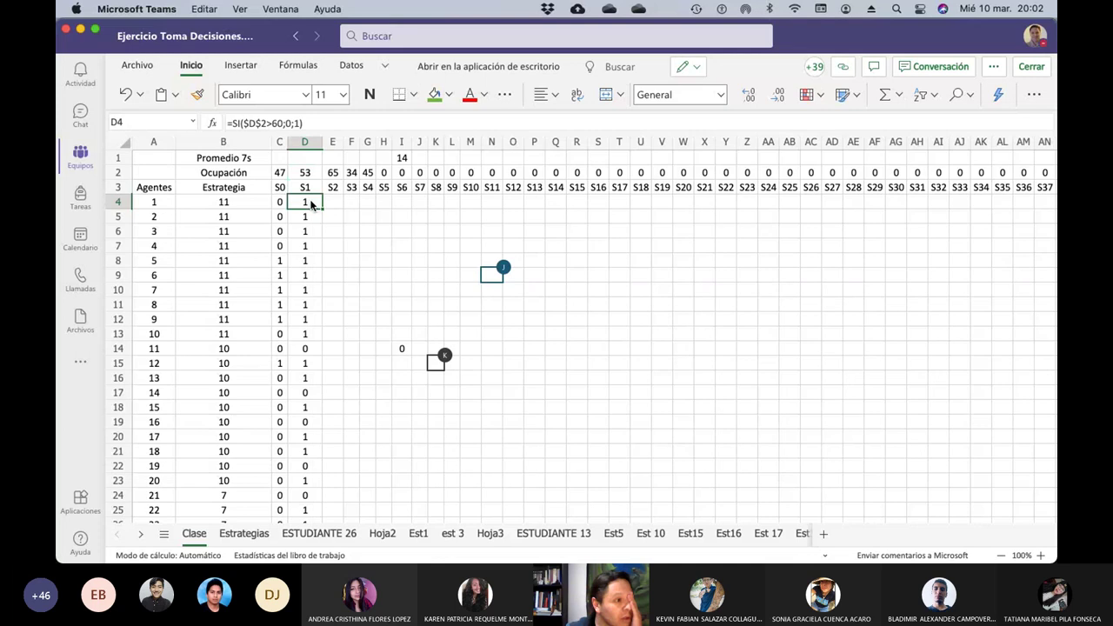
pyautogui.click(313, 176)
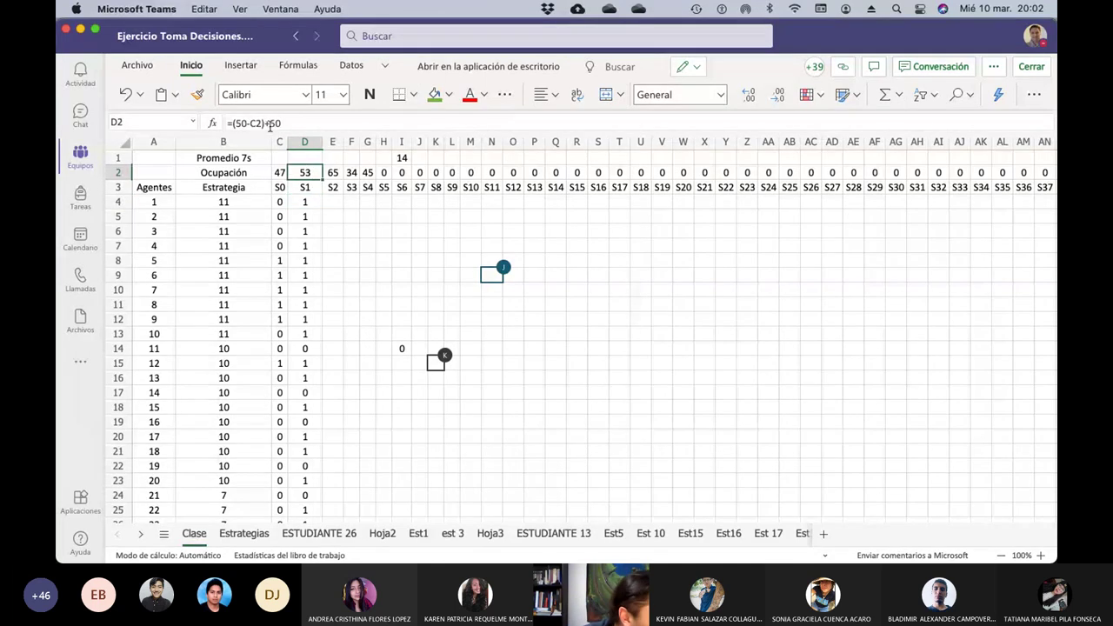
pyautogui.moveTo(282, 123); pyautogui.dragTo(233, 123)
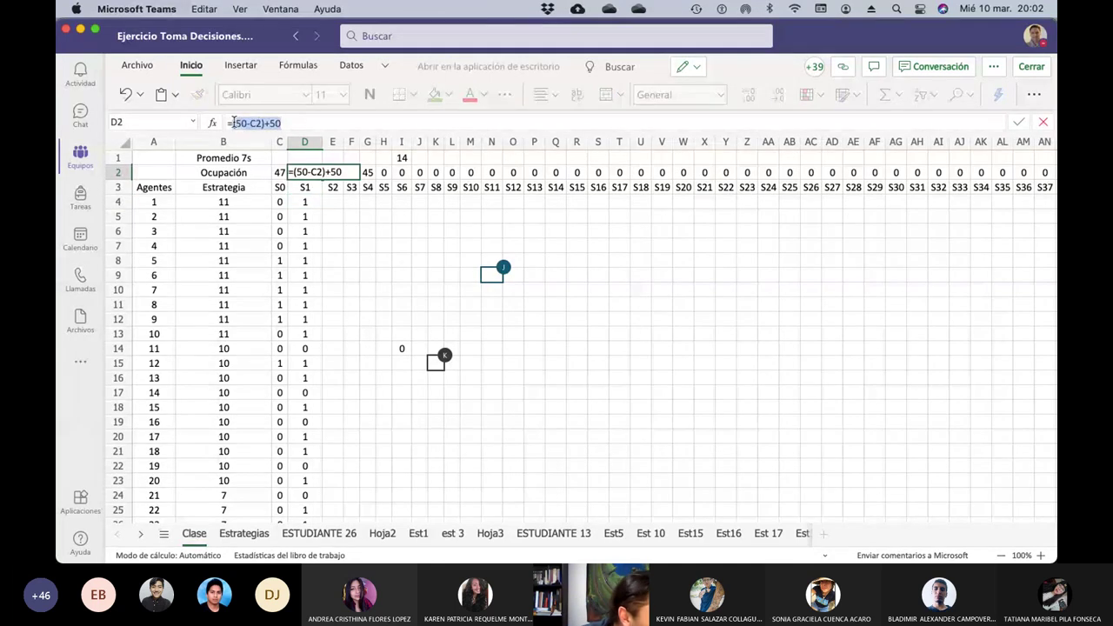
pyautogui.click(299, 203)
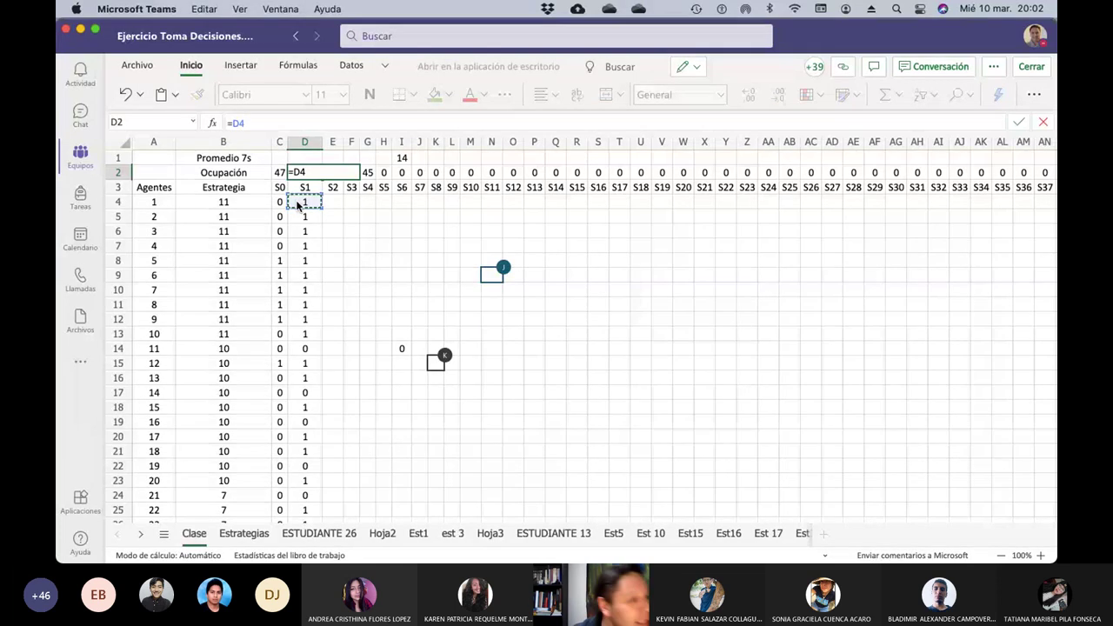
pyautogui.click(140, 94)
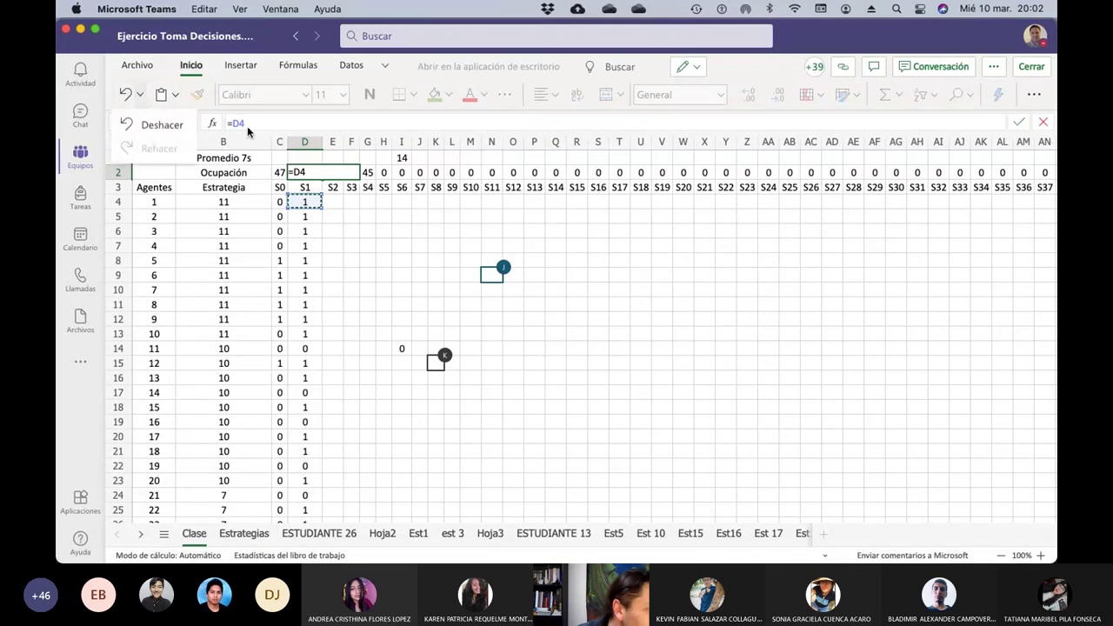
pyautogui.click(144, 125)
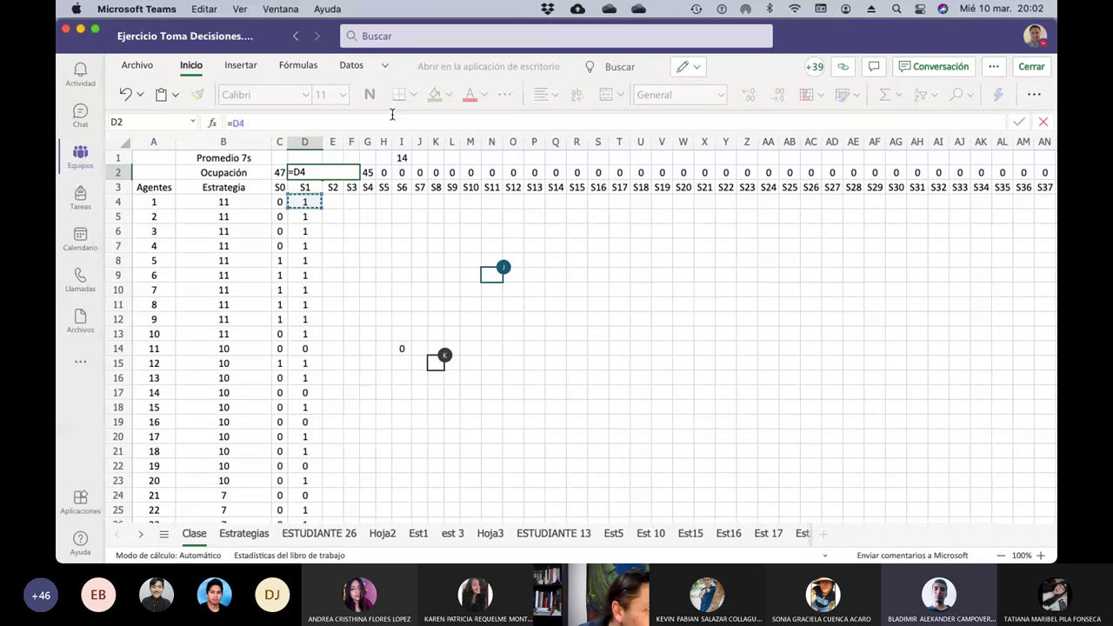
pyautogui.click(366, 231)
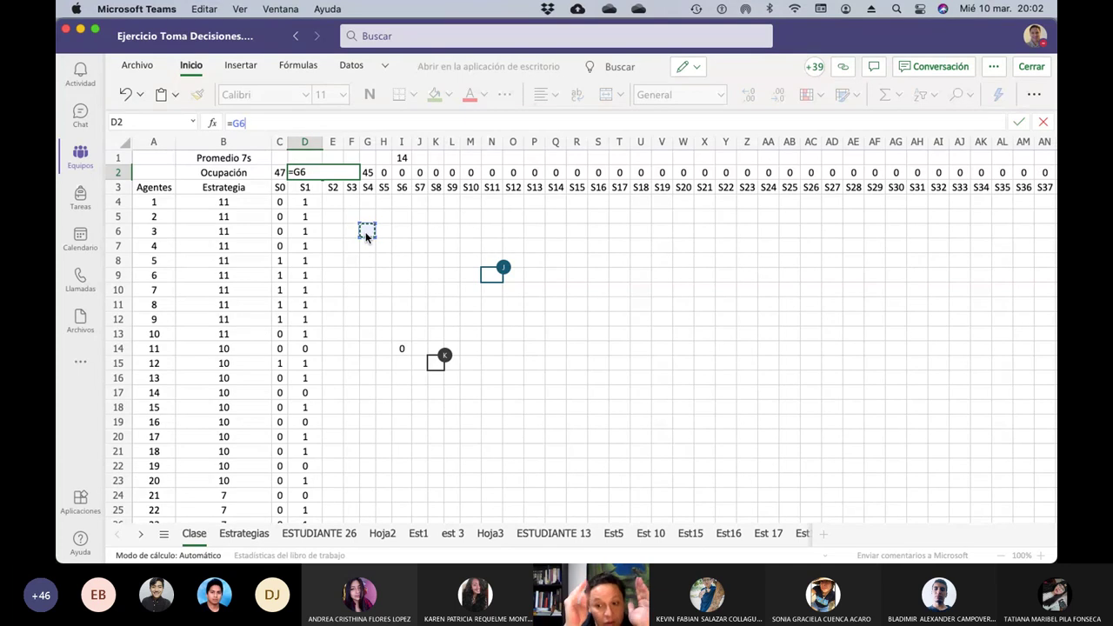
pyautogui.click(308, 205)
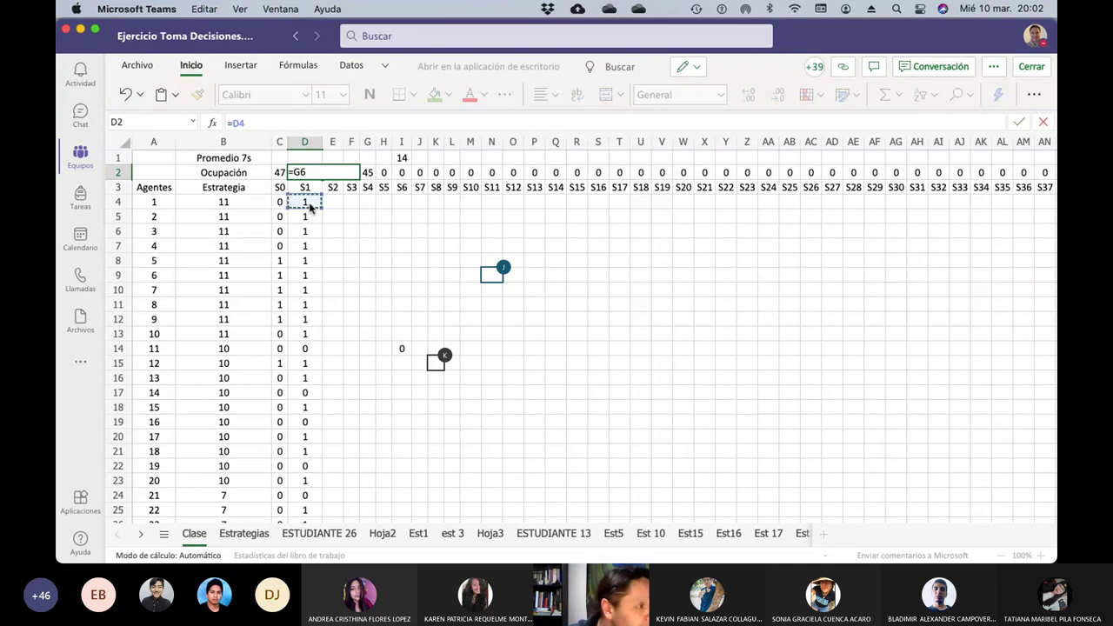
# Try to replace the S1 occupancy formula in D2 with an SI formula, entering =si(B441
pyautogui.click(255, 123)
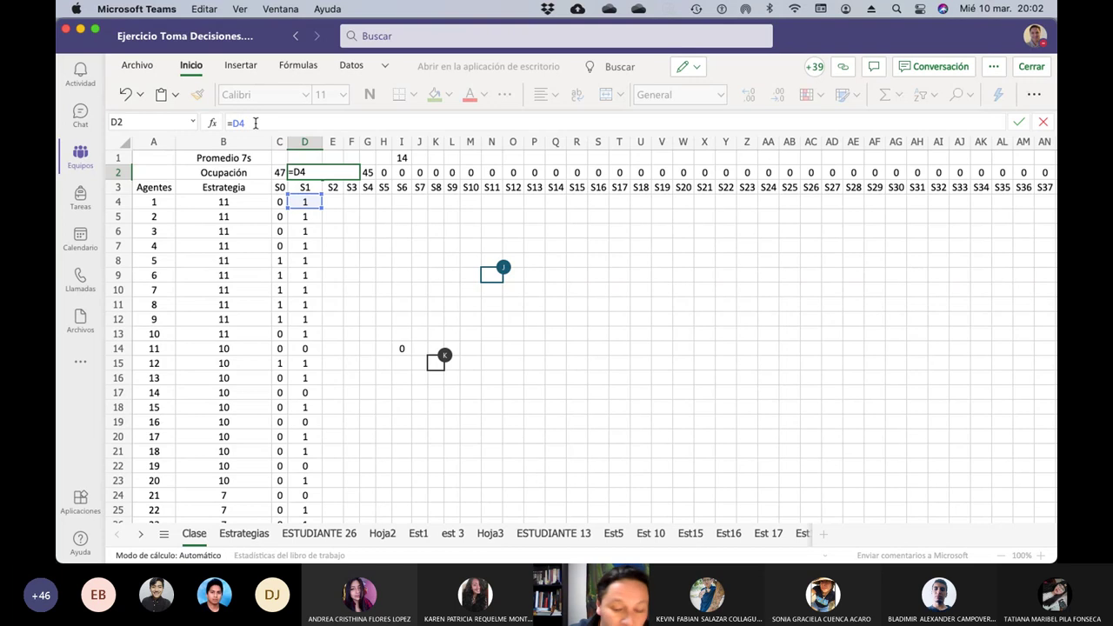
pyautogui.press('BackSpace')
pyautogui.press('BackSpace')
pyautogui.press('BackSpace')
pyautogui.write('=si')
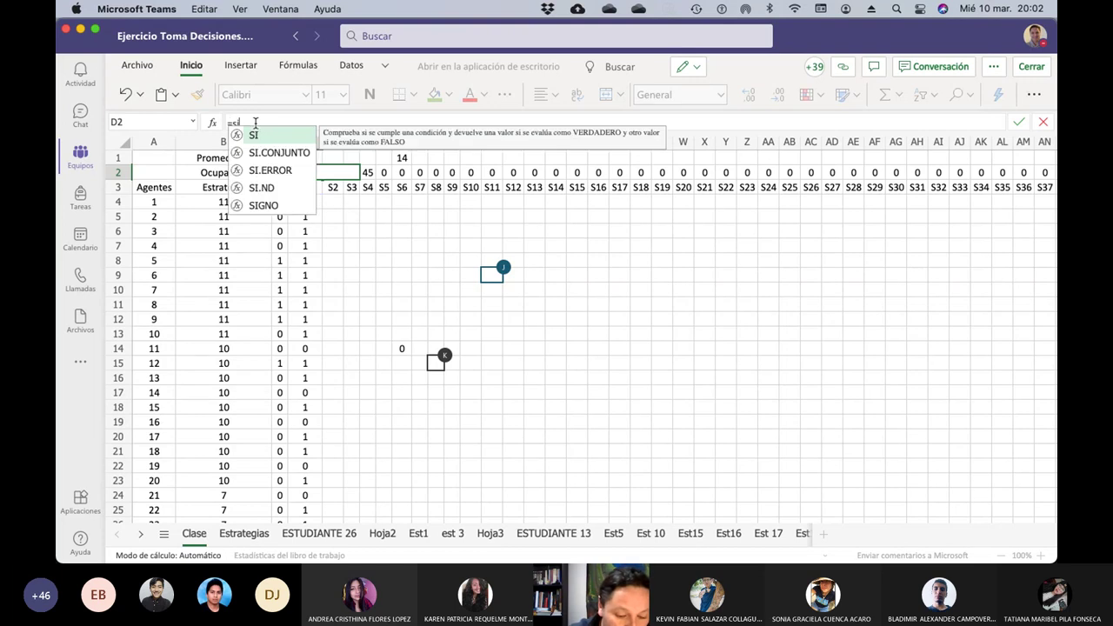
pyautogui.write('(')
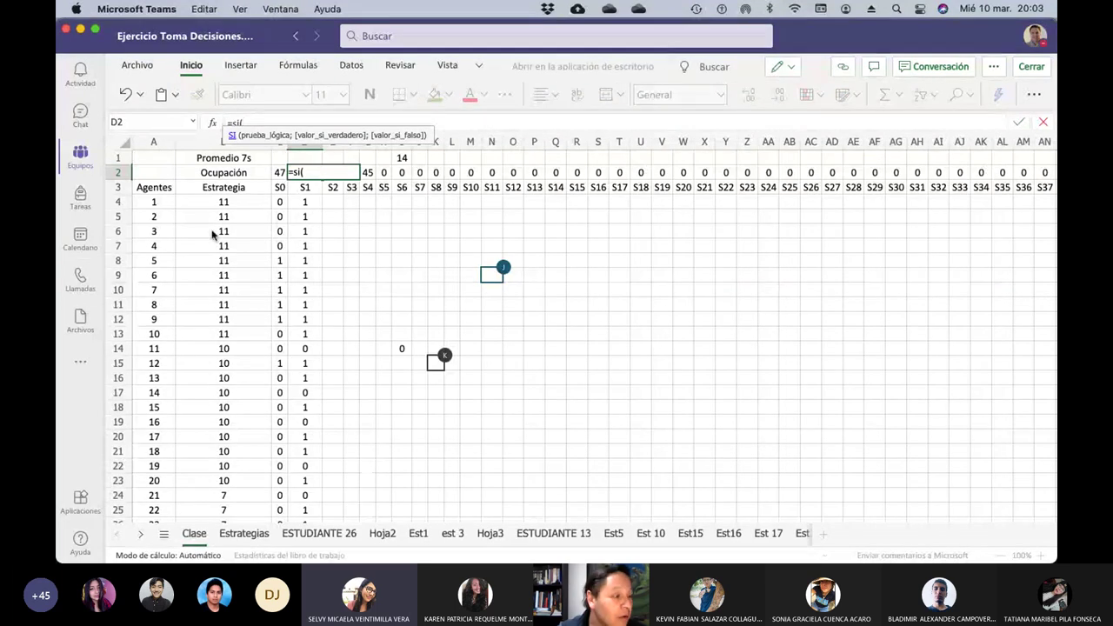
pyautogui.scroll(-5, 261, 420)
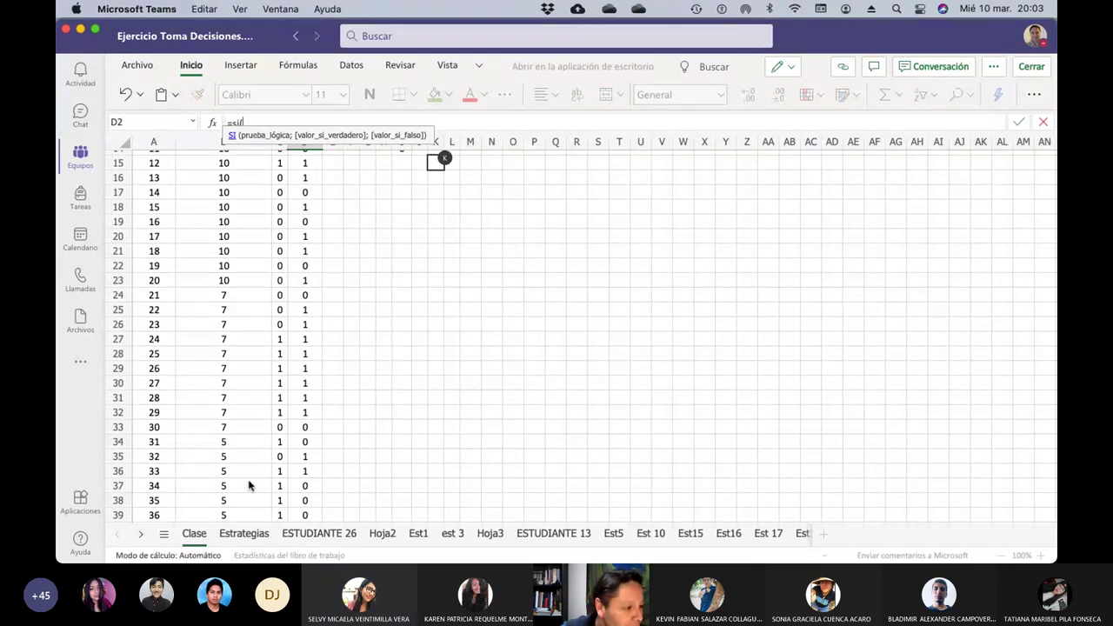
pyautogui.scroll(-3, 249, 485)
pyautogui.click(233, 448)
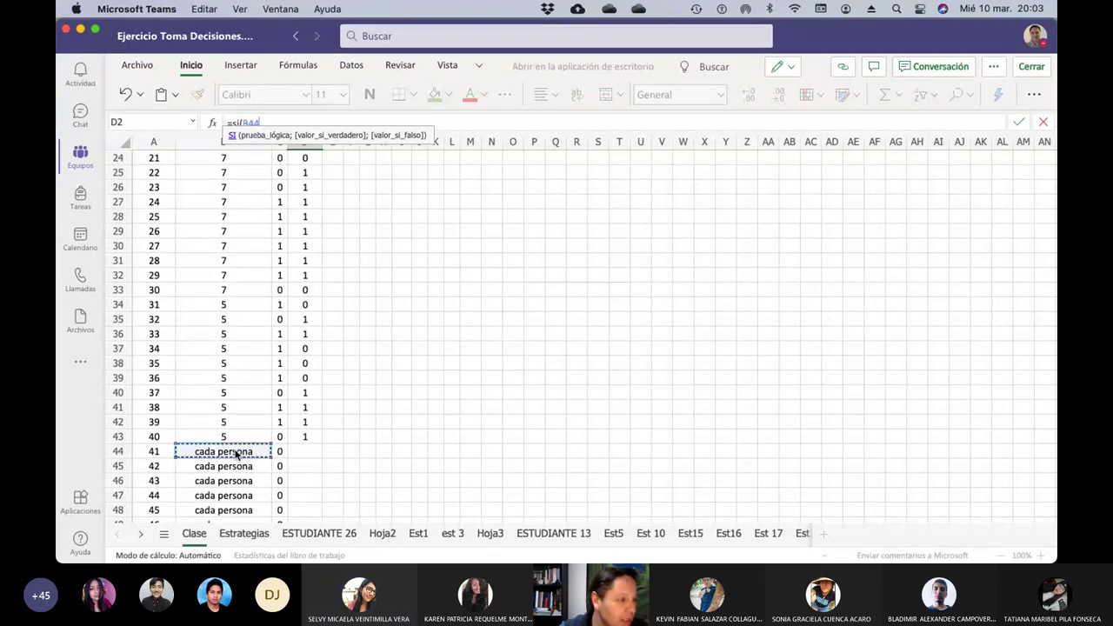
pyautogui.write(';')
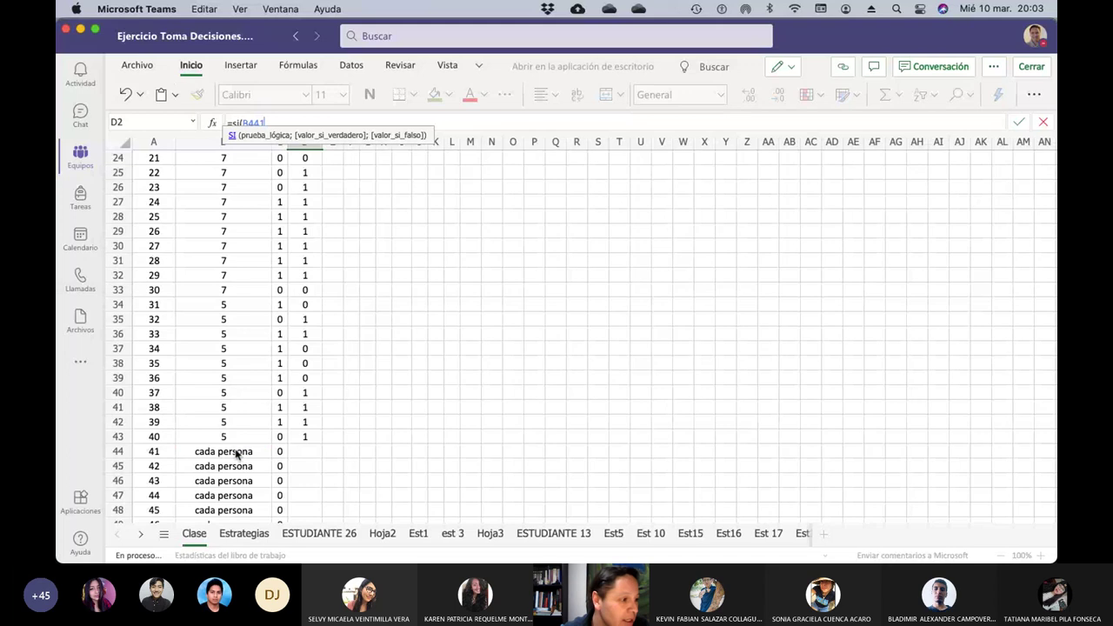
pyautogui.press('Return')
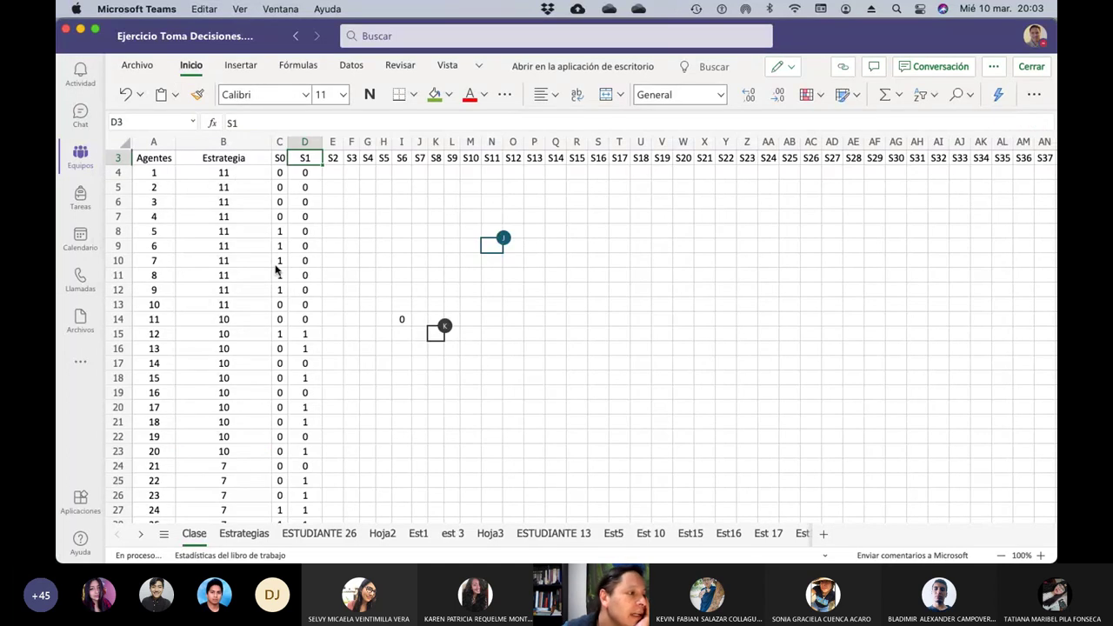
# Set agent 1's strategy in B4 to 1 and its S0 decision in C4 to 1
pyautogui.click(245, 176)
pyautogui.write('1')
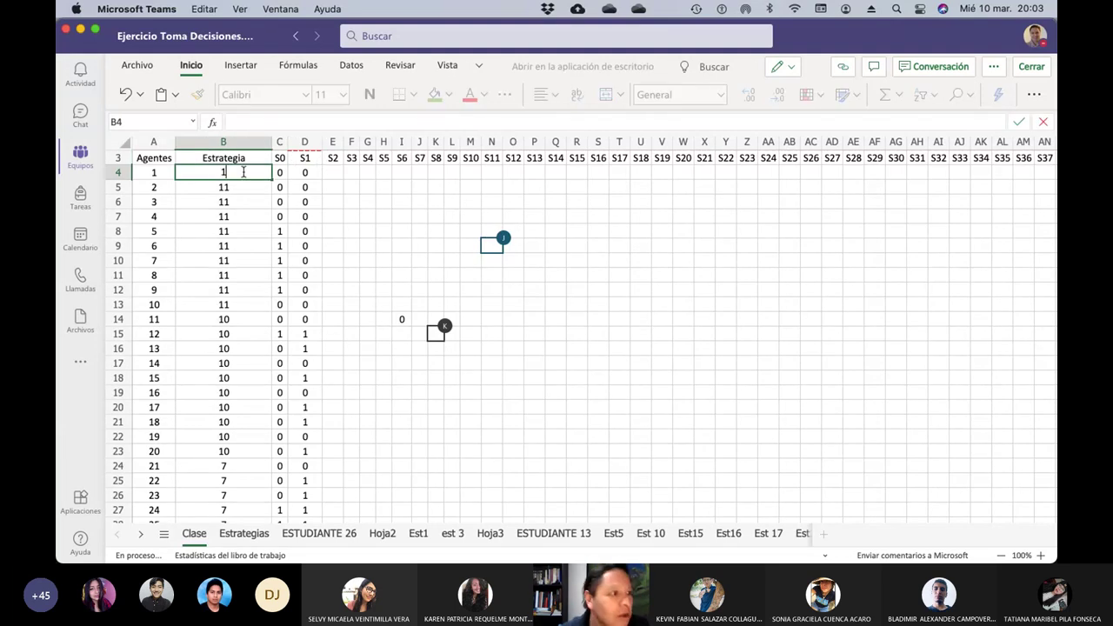
pyautogui.press('Return')
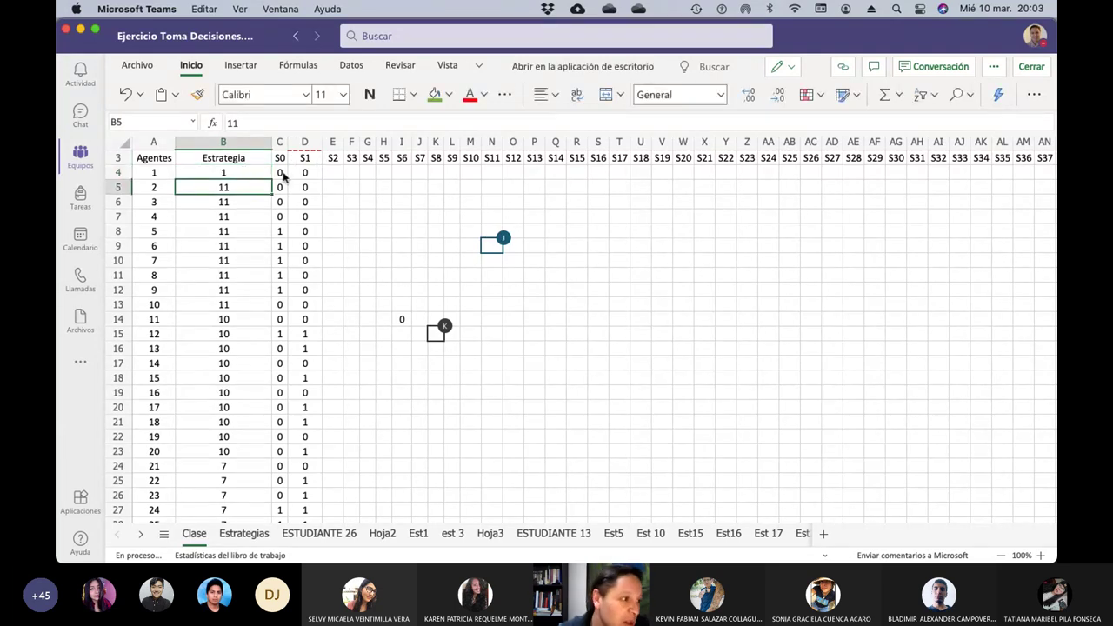
pyautogui.click(281, 174)
pyautogui.write('1')
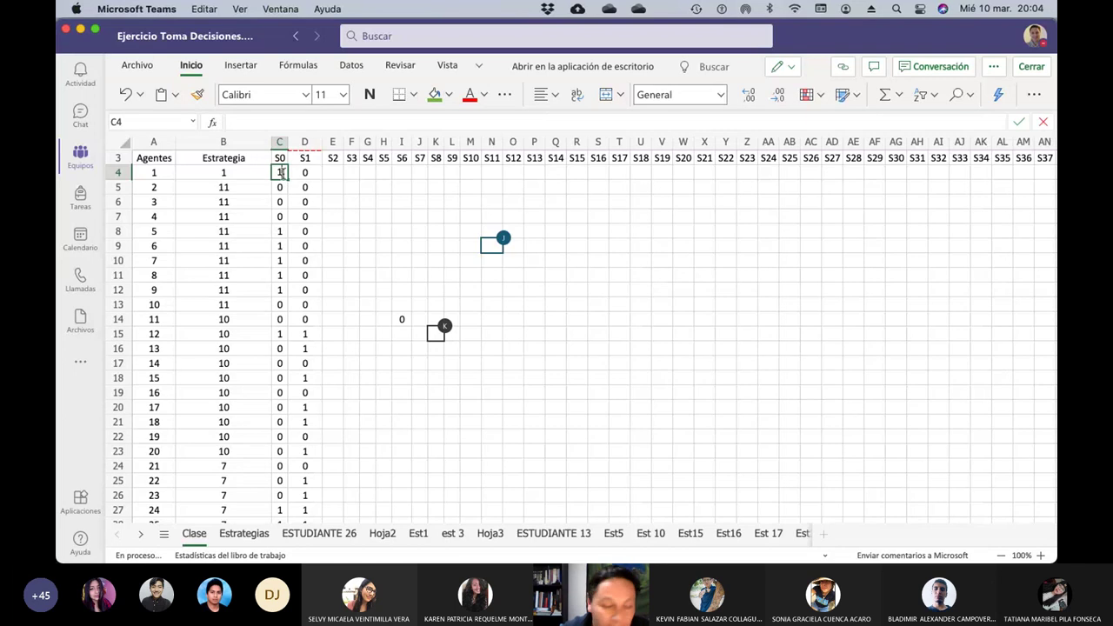
pyautogui.press('Return')
pyautogui.click(283, 174)
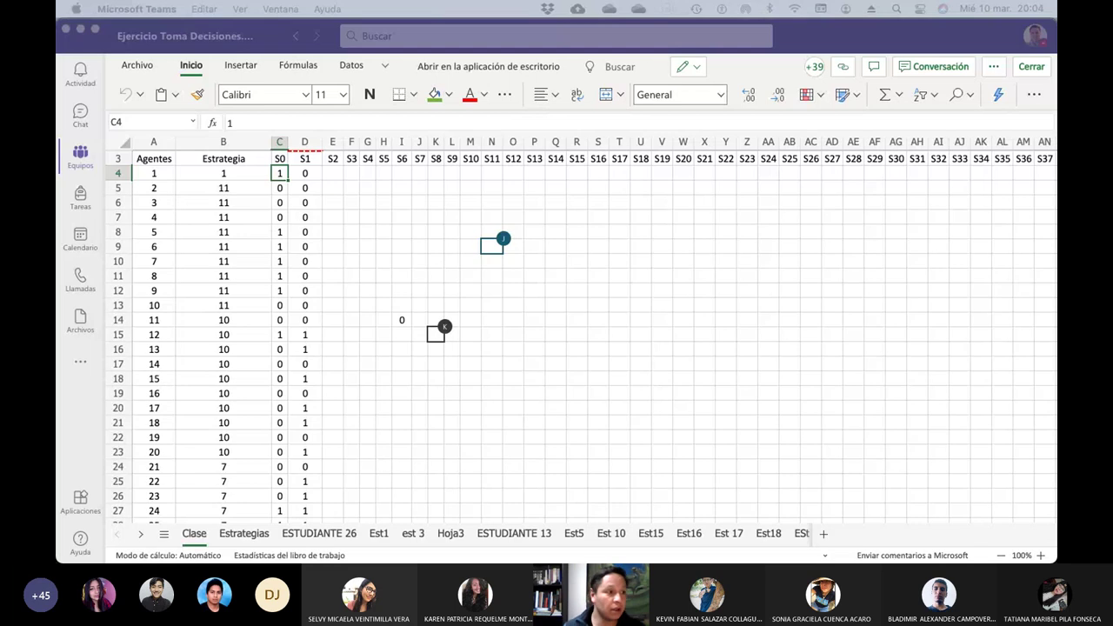
# Fill agent 1's decisions in row 4 with 1 for every week through S50
pyautogui.click(292, 183)
pyautogui.moveTo(295, 179); pyautogui.dragTo(847, 175)
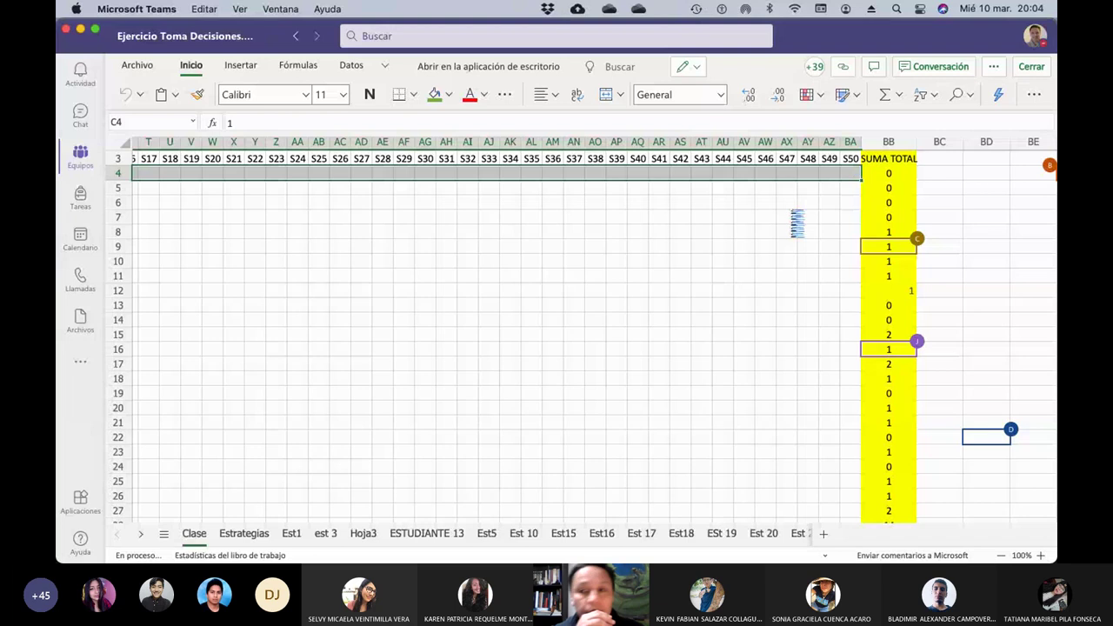
pyautogui.write('1')
pyautogui.hotkey('ctrl', 'Return')
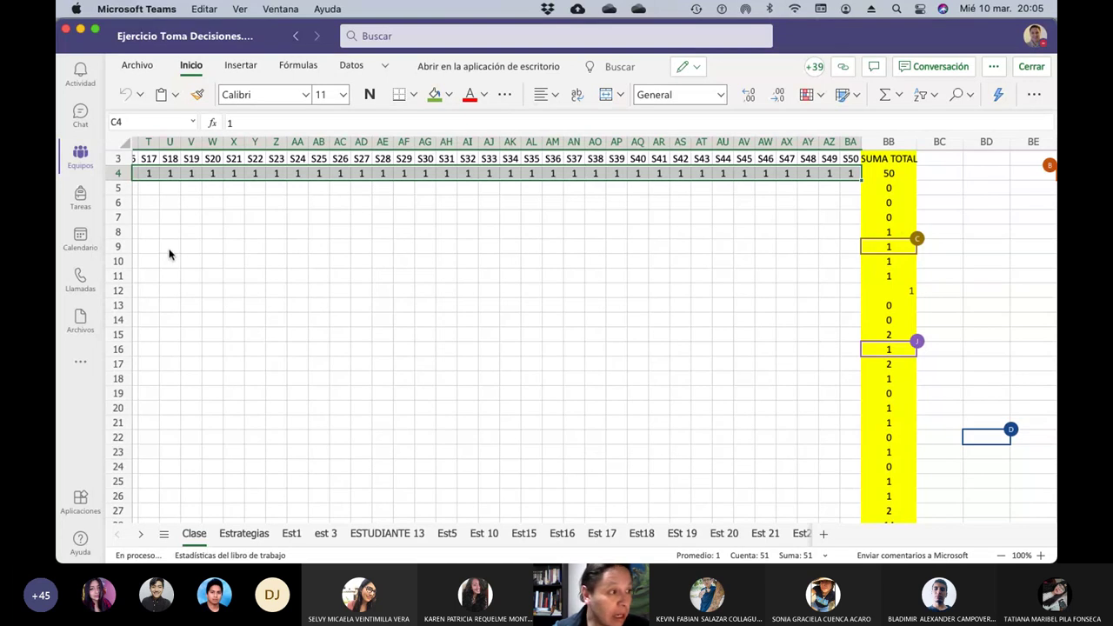
# Clear the incomplete SI entry from the S1 occupancy cell D2
pyautogui.hscroll(-5, 308, 232)
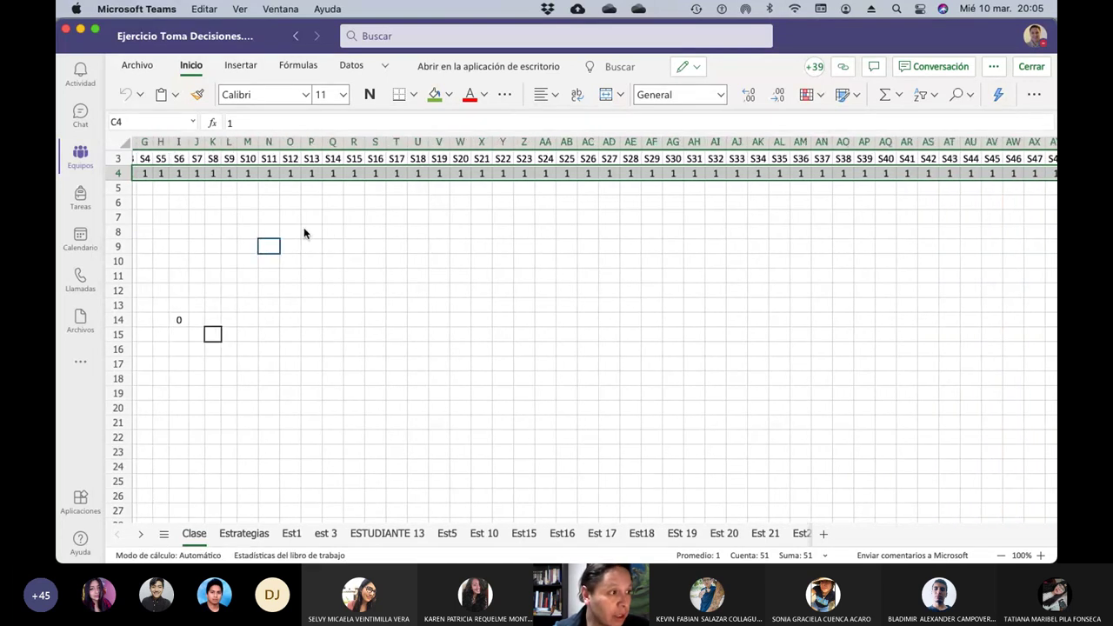
pyautogui.hscroll(-3, 303, 227)
pyautogui.scroll(1, 310, 221)
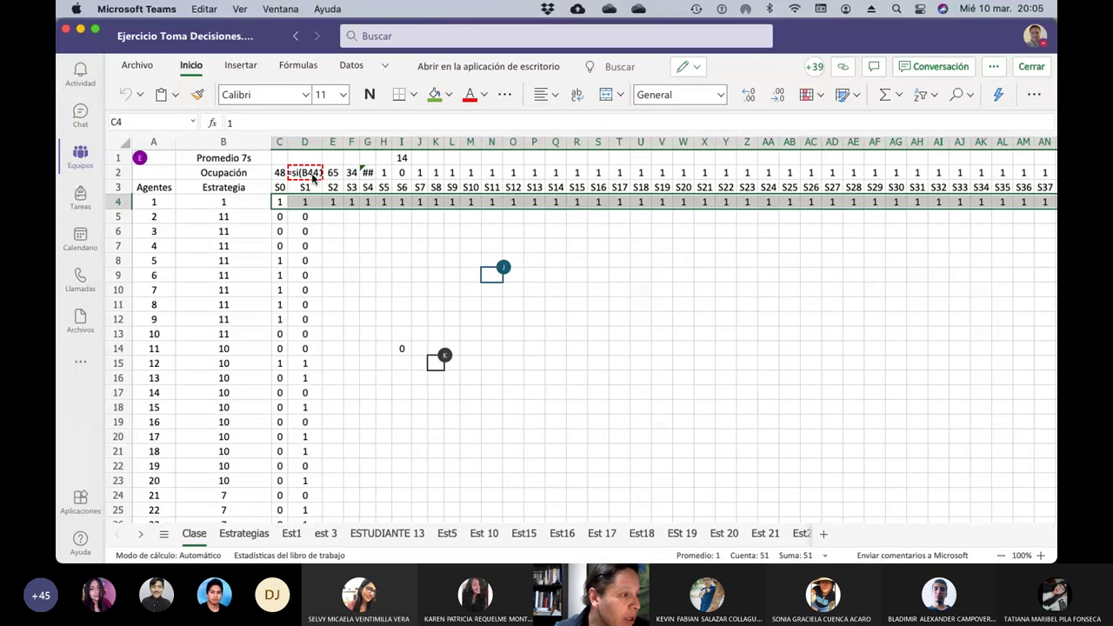
pyautogui.click(313, 178)
pyautogui.click(277, 123)
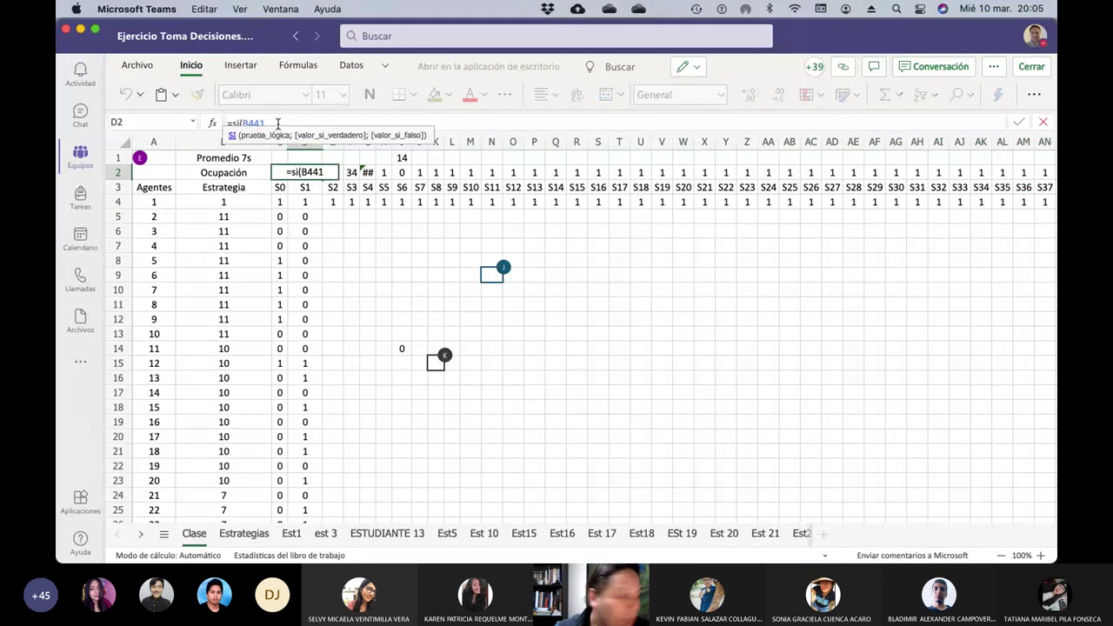
pyautogui.press('BackSpace')
pyautogui.press('BackSpace')
pyautogui.press('BackSpace')
pyautogui.press('BackSpace')
pyautogui.press('BackSpace')
pyautogui.press('BackSpace')
pyautogui.press('BackSpace')
pyautogui.press('BackSpace')
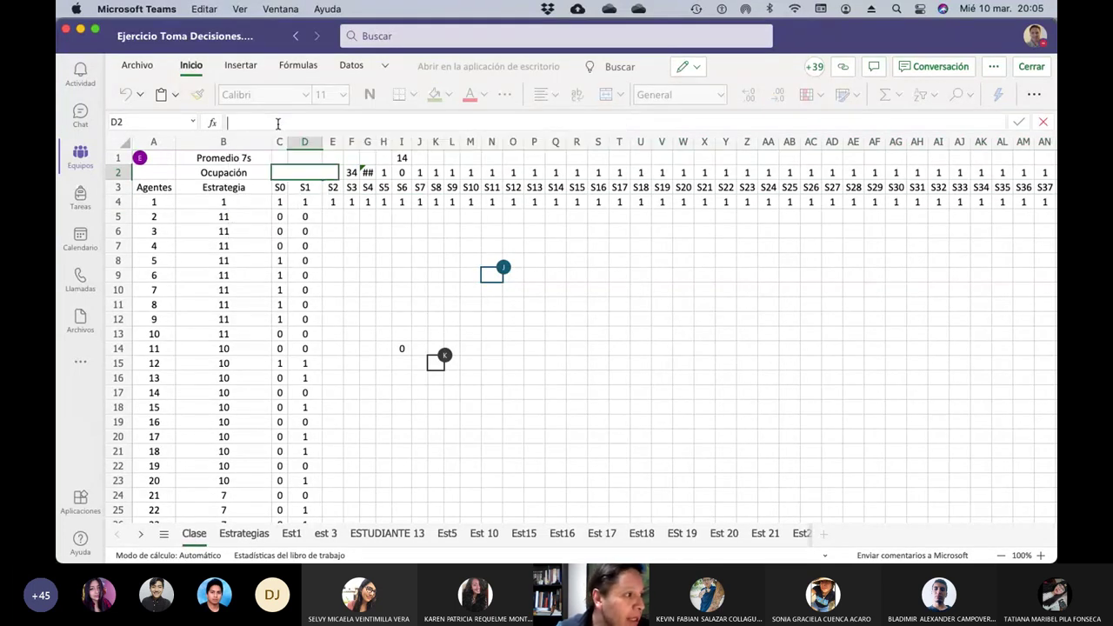
pyautogui.press('Return')
# Copy the S0 occupancy formula =SUMA(C4:C103) from C2 across the Ocupación row through S50
pyautogui.press('Up')
pyautogui.press('Left')
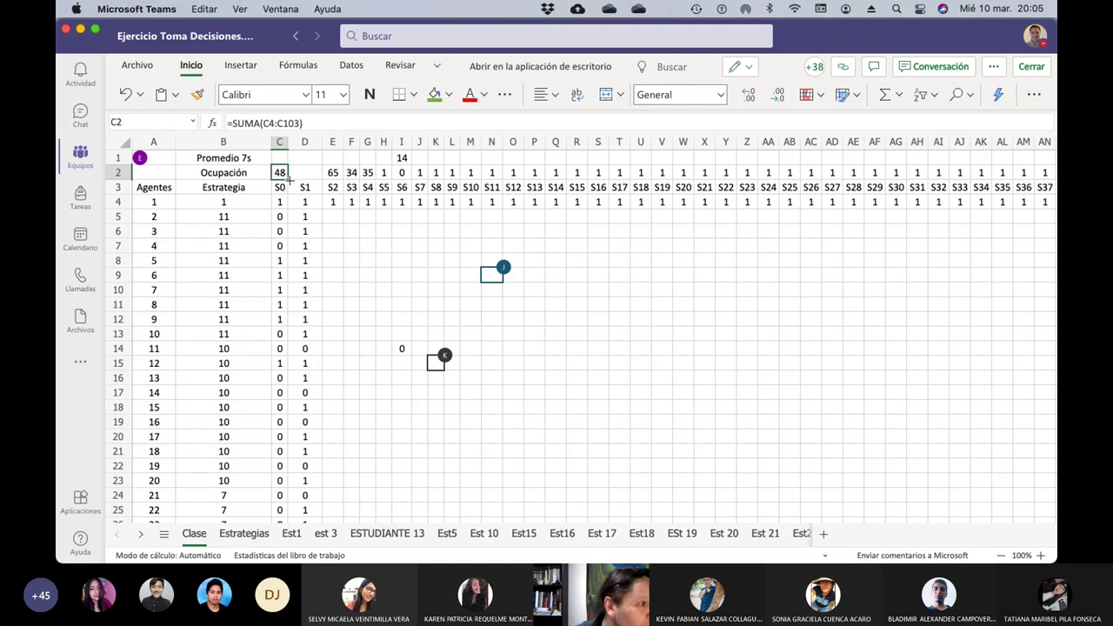
pyautogui.moveTo(280, 173); pyautogui.dragTo(798, 176)
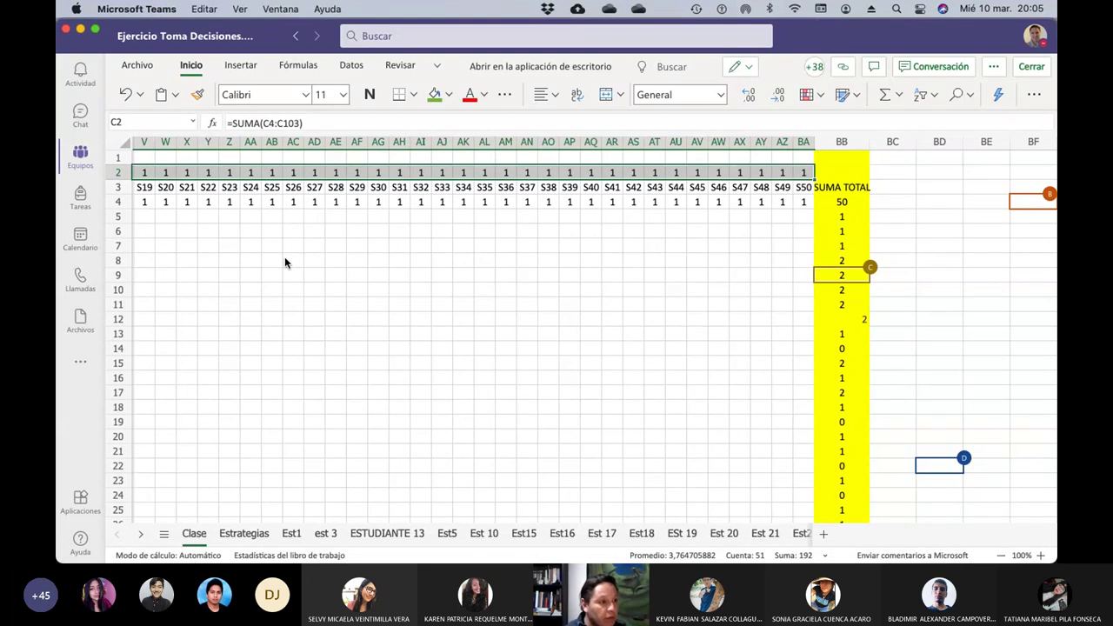
pyautogui.hscroll(-6, 284, 259)
pyautogui.hscroll(-3, 284, 256)
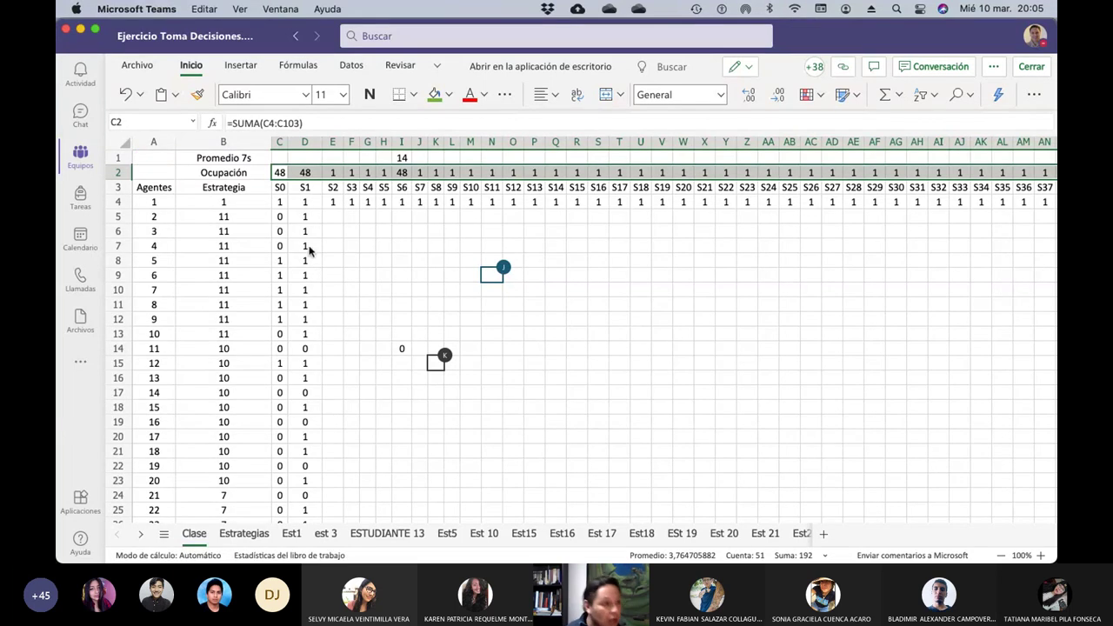
# Start agent 2's S2 decision formula in E5 with the S0 occupancy calculation =si(C2-50)+50
pyautogui.click(331, 220)
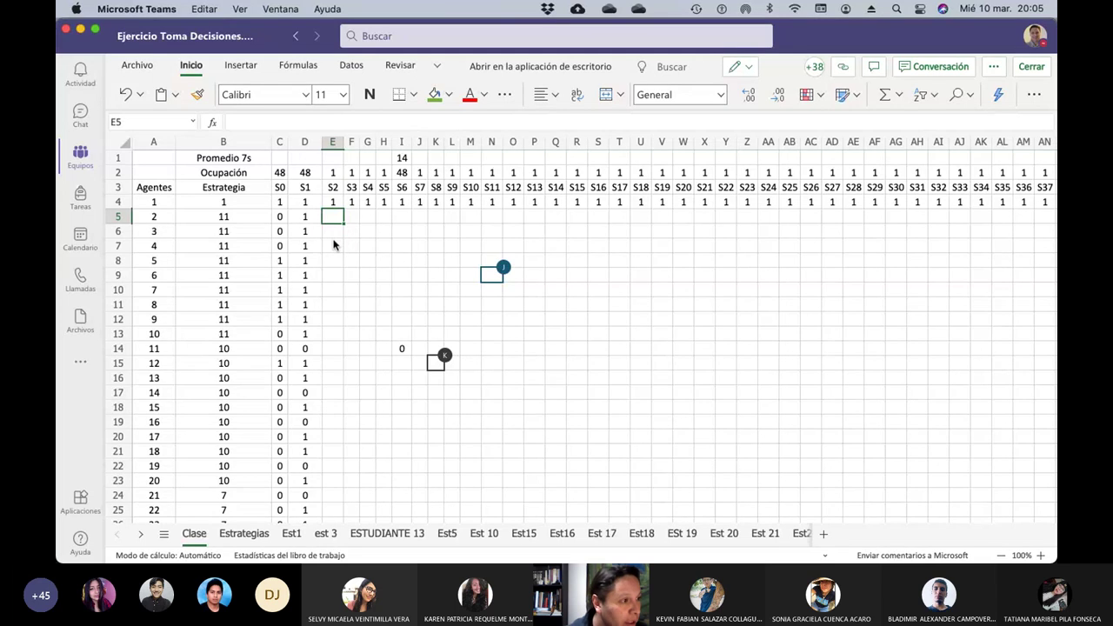
pyautogui.write('=si(')
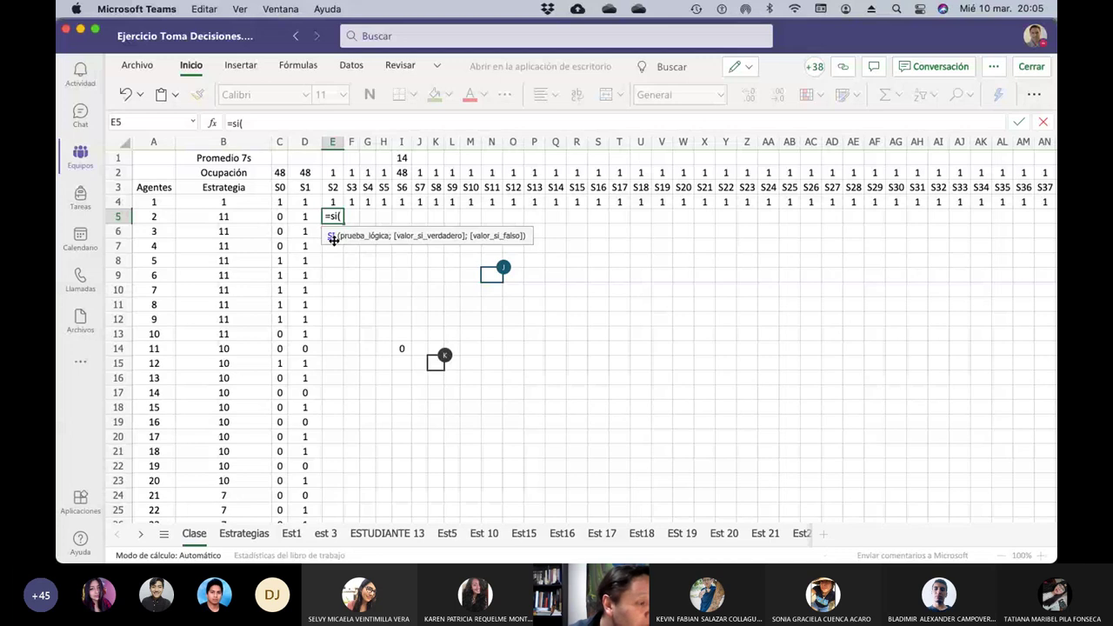
pyautogui.click(280, 174)
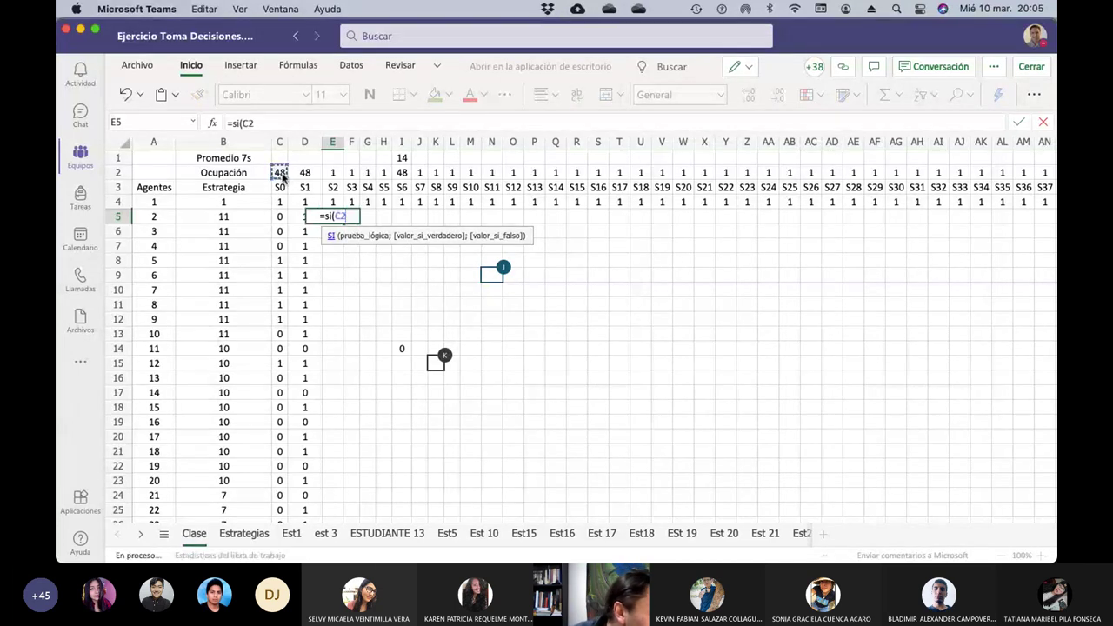
pyautogui.write('-')
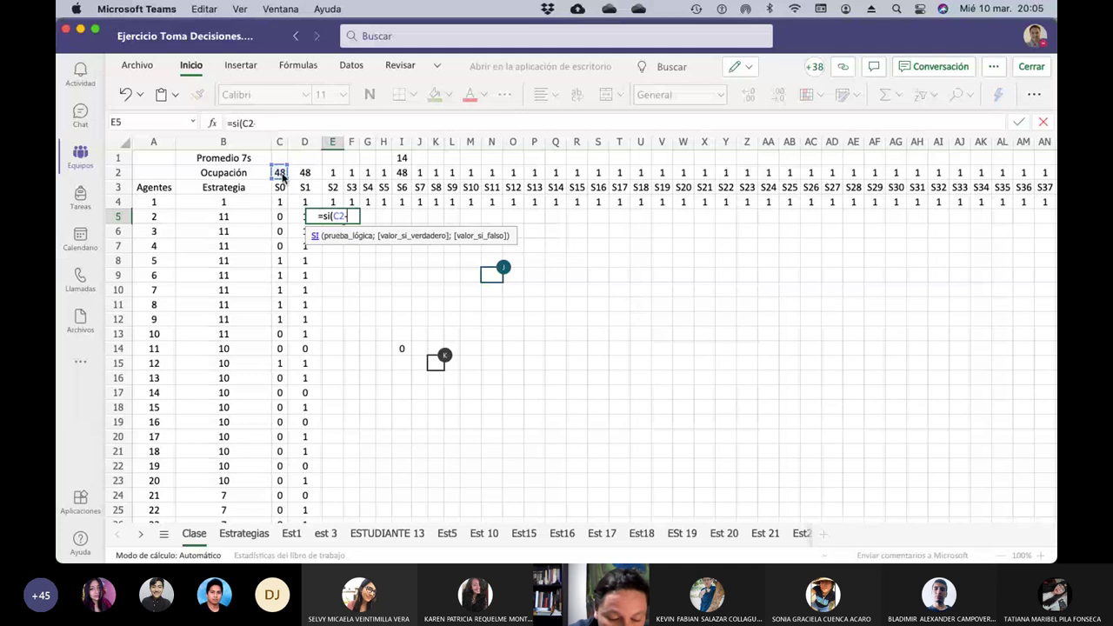
pyautogui.write('50)')
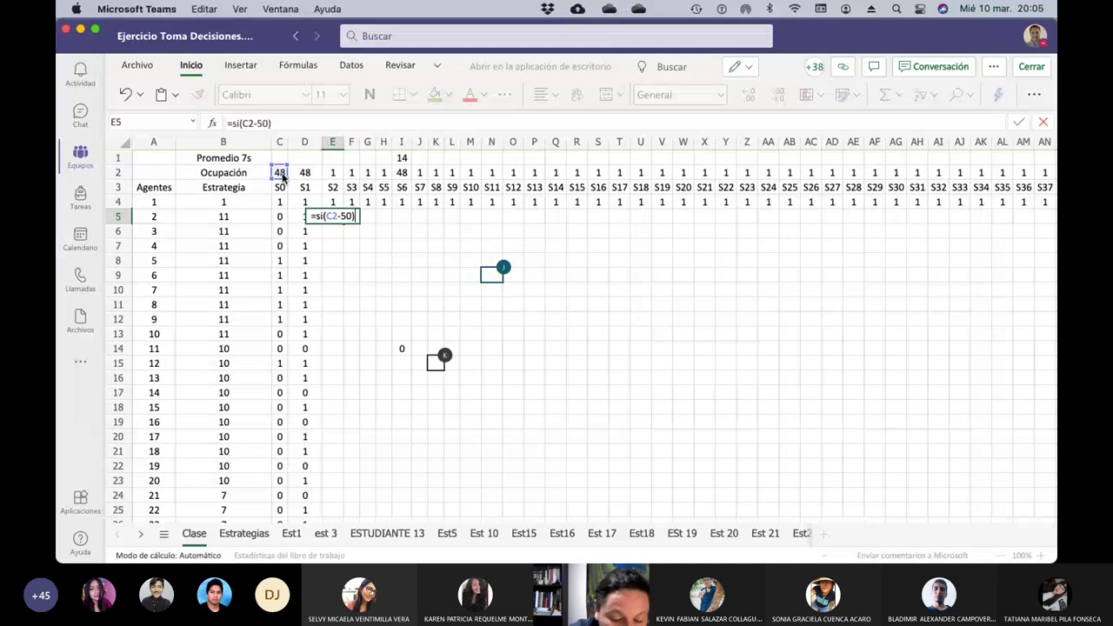
pyautogui.write('+5')
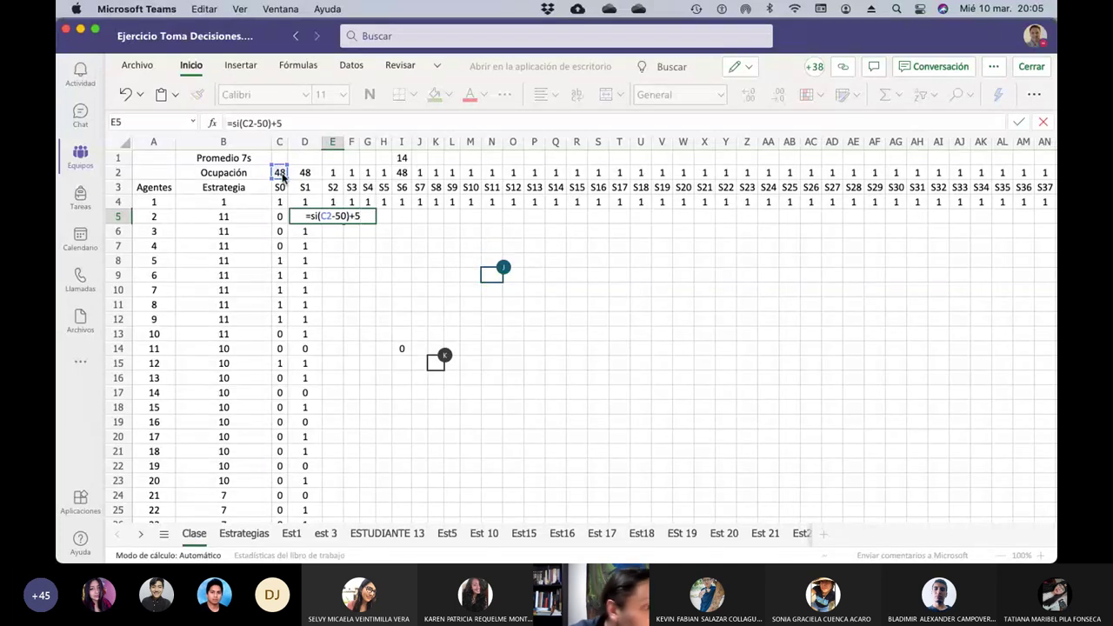
pyautogui.write('0')
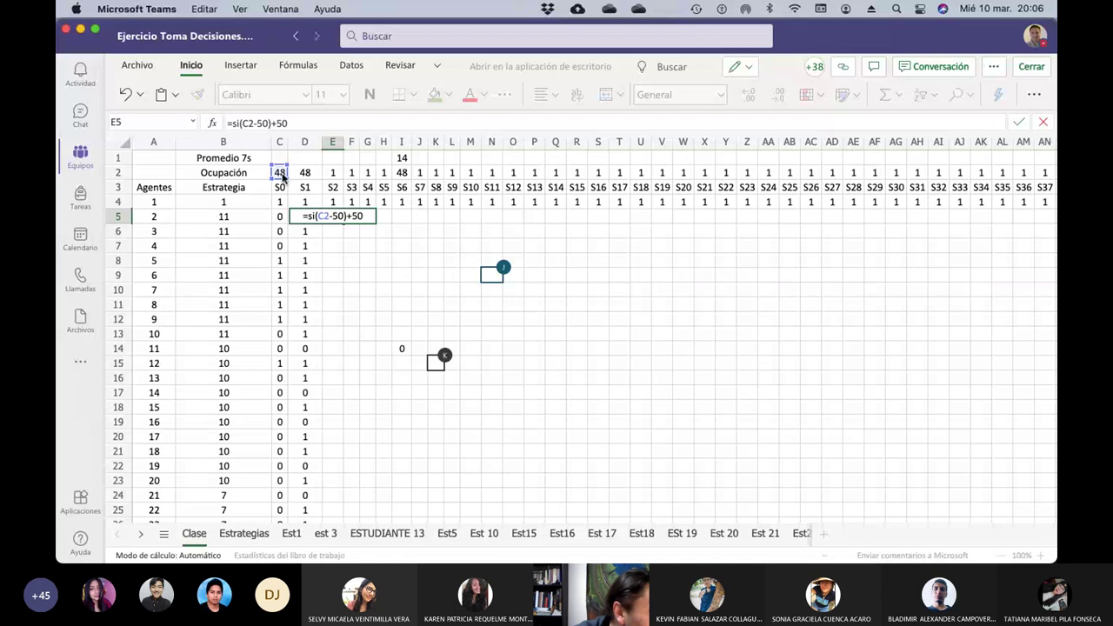
# Complete the E5 formula with the condition >60 and the outcomes 0 if true and 1 if false
pyautogui.click(318, 219)
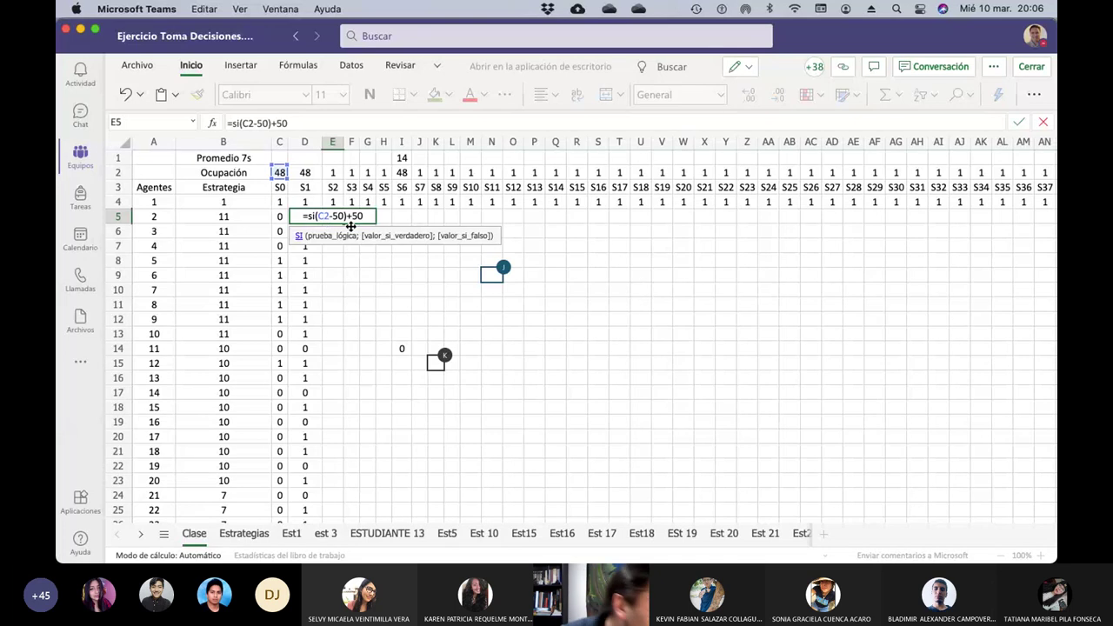
pyautogui.click(368, 217)
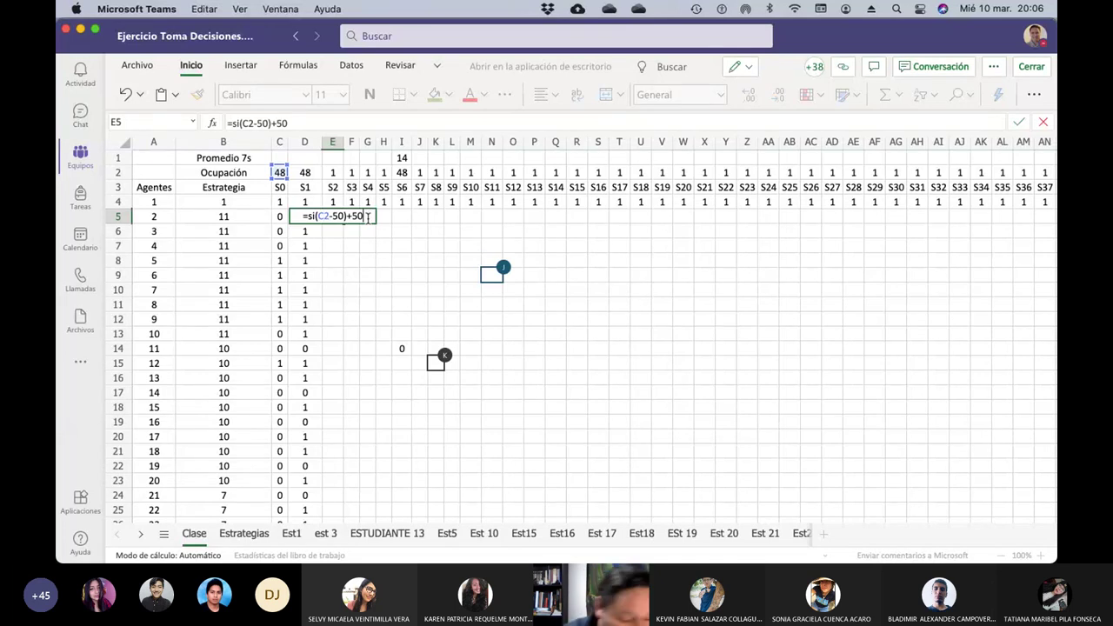
pyautogui.write('>')
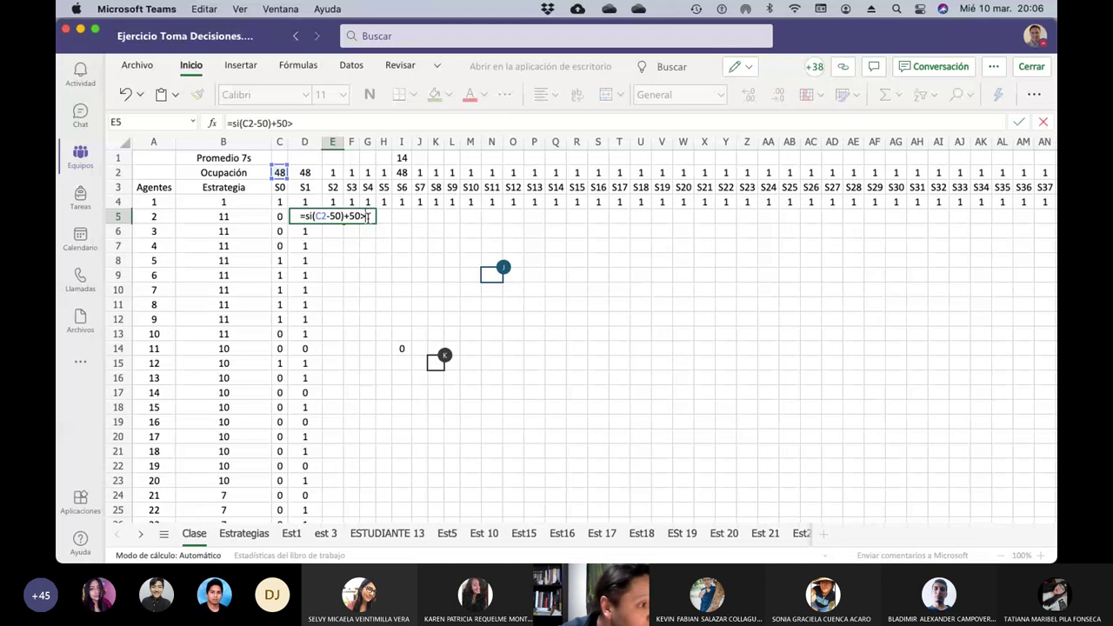
pyautogui.write('60')
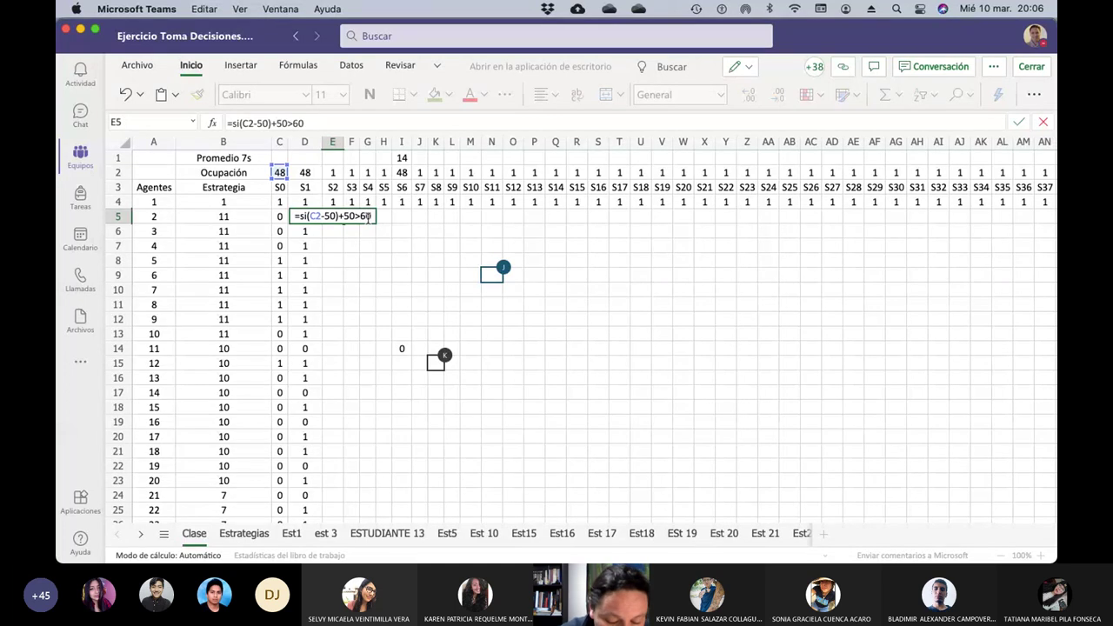
pyautogui.write(';0')
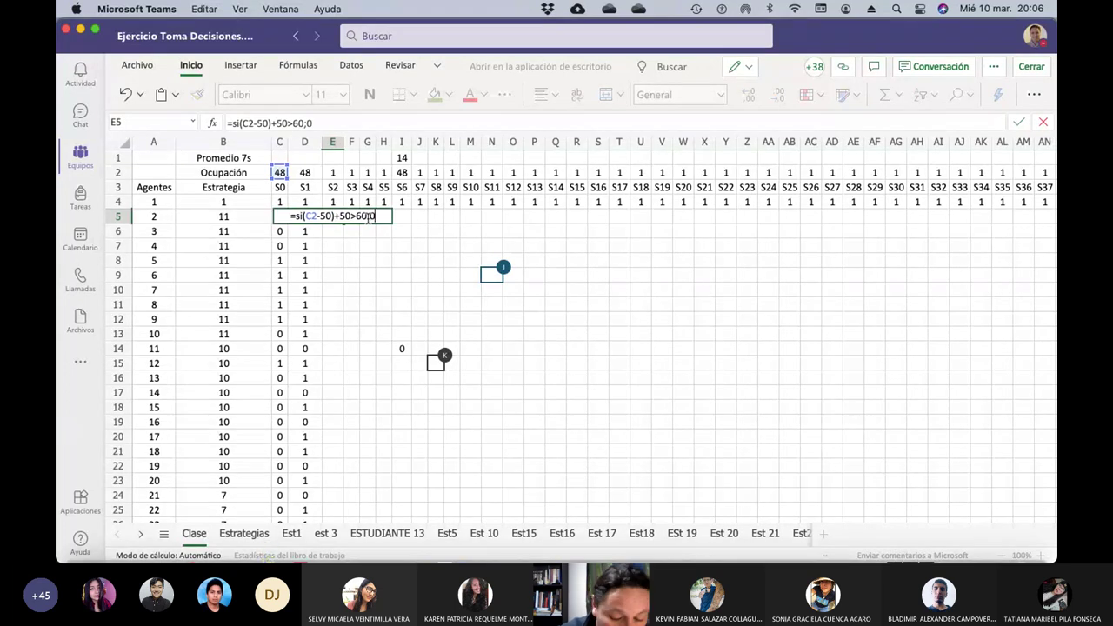
pyautogui.write(';1)')
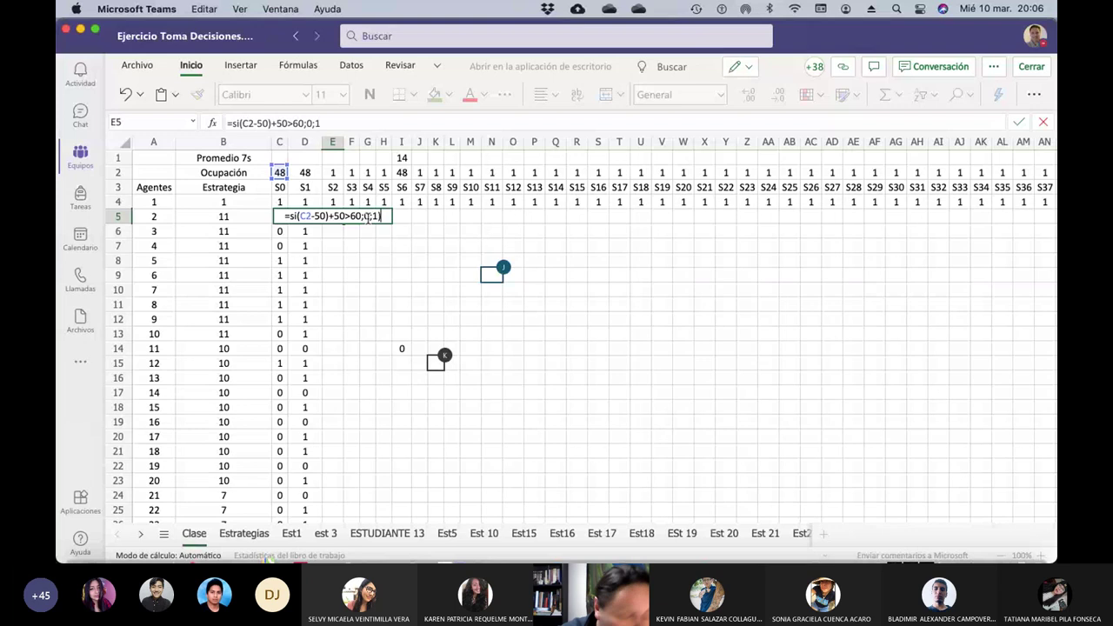
pyautogui.press('Return')
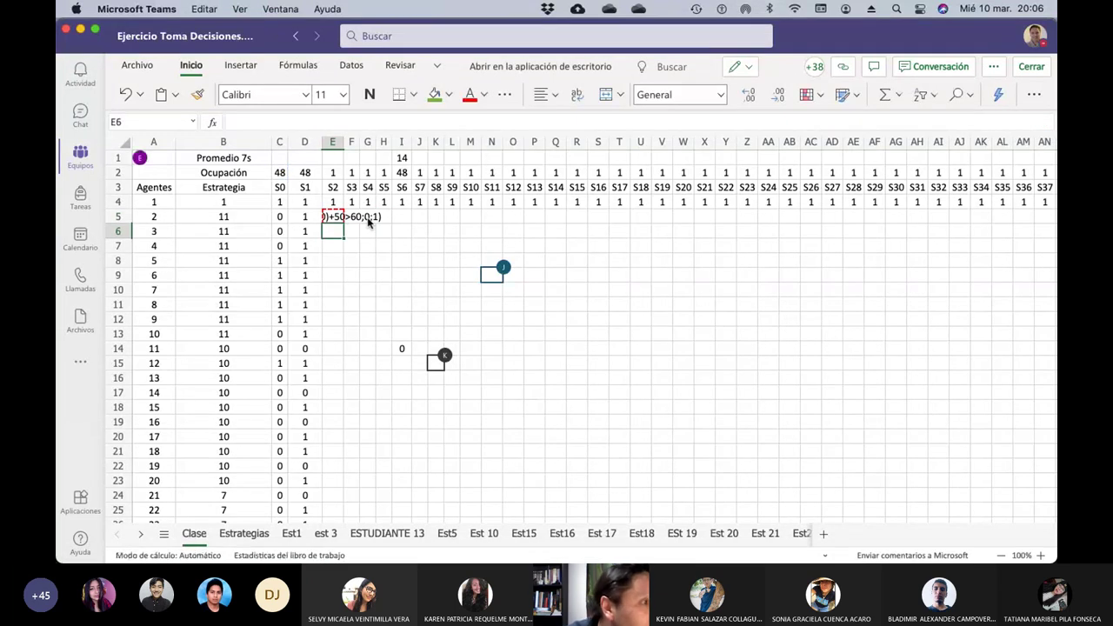
# Add the missing opening parenthesis before C2 so the E5 formula reads =si((C2-50)+50>60;0;1)
pyautogui.press('Up')
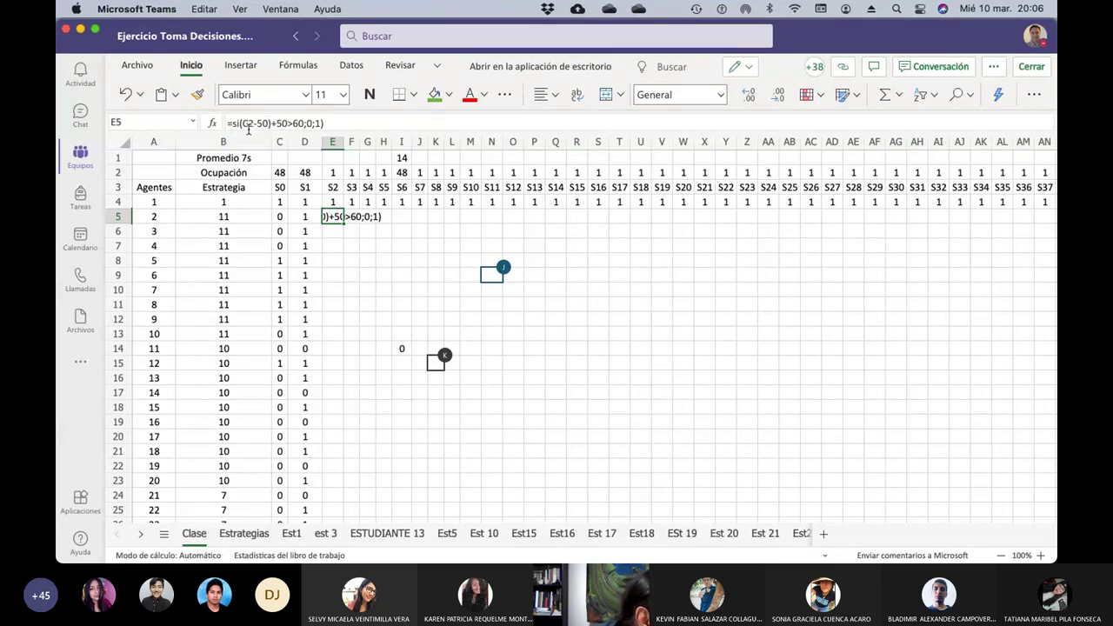
pyautogui.click(247, 123)
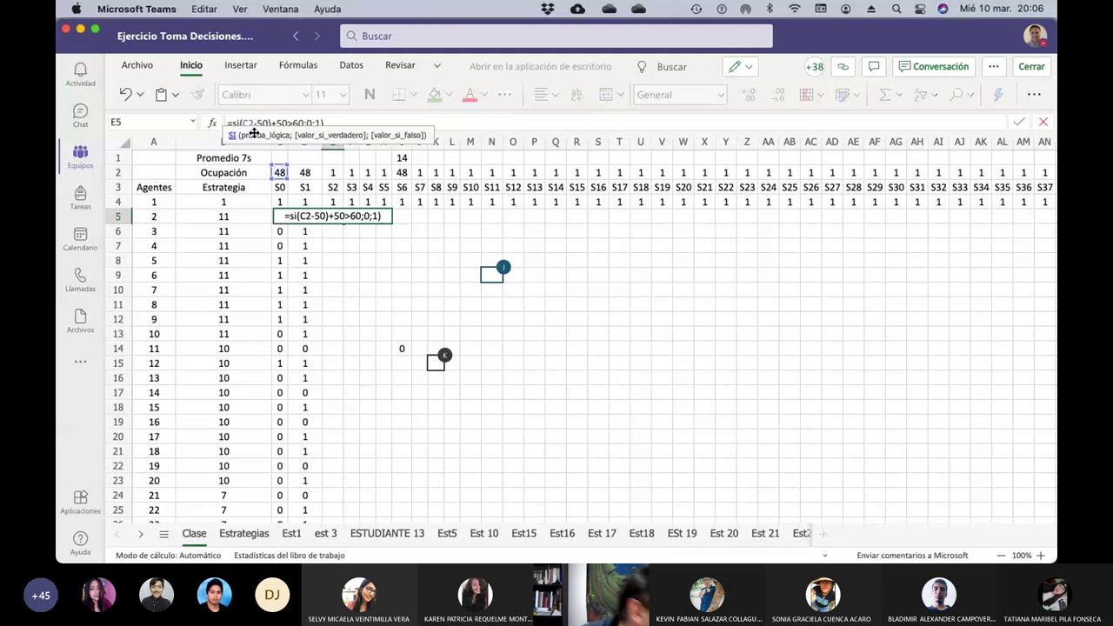
pyautogui.write('(')
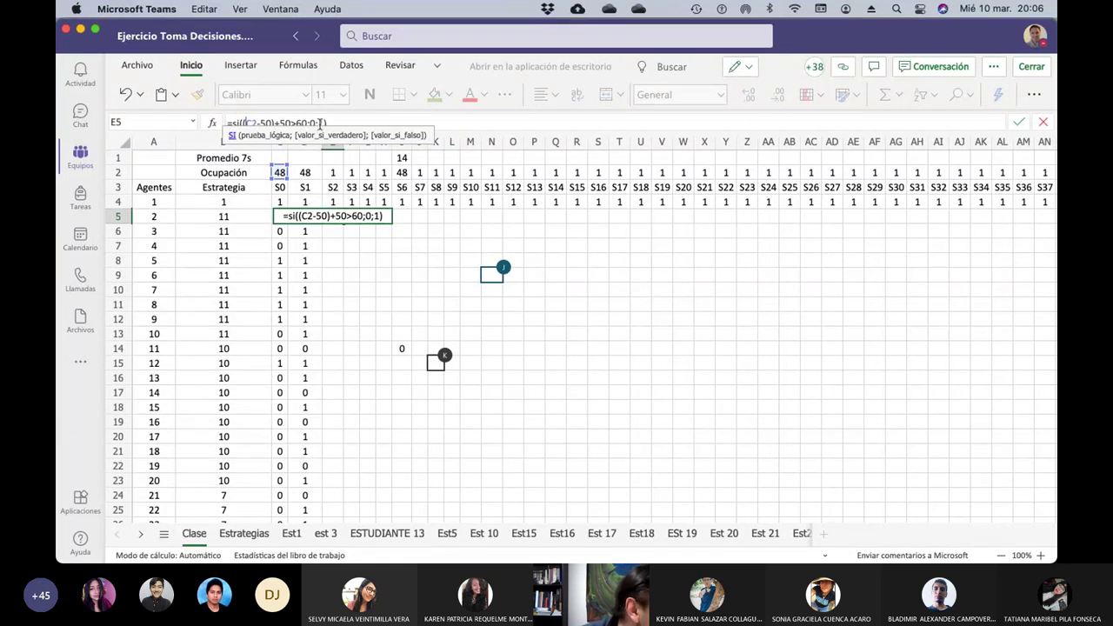
pyautogui.click(330, 123)
pyautogui.press('Return')
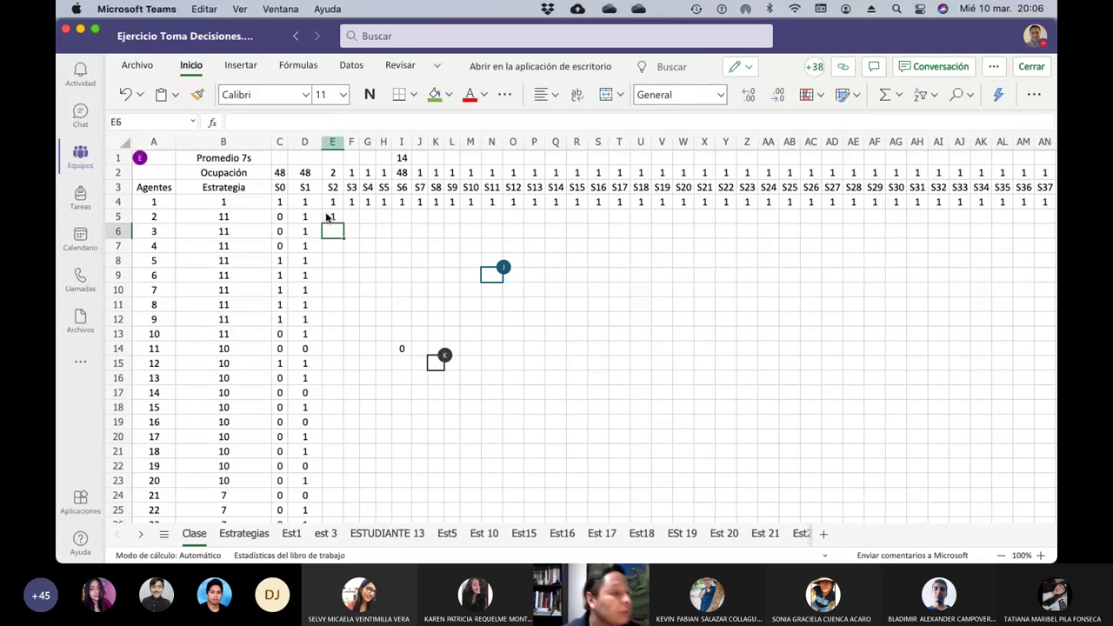
# Copy agent 2's S2 decision formula from E5 across row 5 through S50
pyautogui.click(330, 218)
pyautogui.moveTo(343, 222)
pyautogui.mouseDown()
pyautogui.moveTo(964, 239)
pyautogui.moveTo(1069, 224)
pyautogui.moveTo(892, 236)
pyautogui.mouseUp()
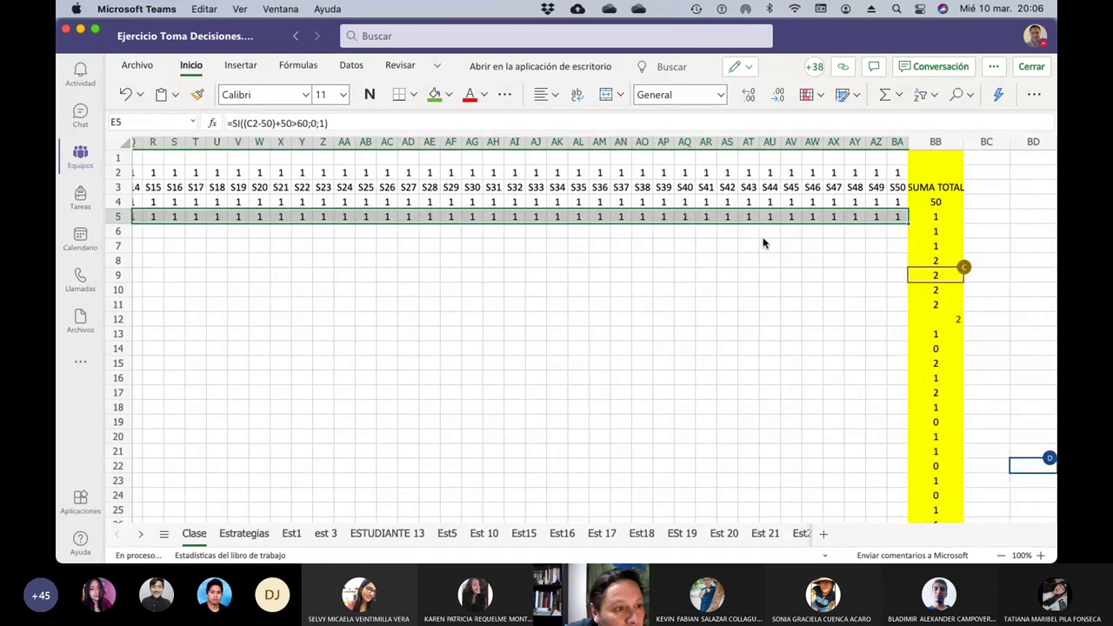
# Inspect the copied S3 decision formula in F5 and its occupancy reference, and re-enter the formula
pyautogui.hscroll(-15, 358, 251)
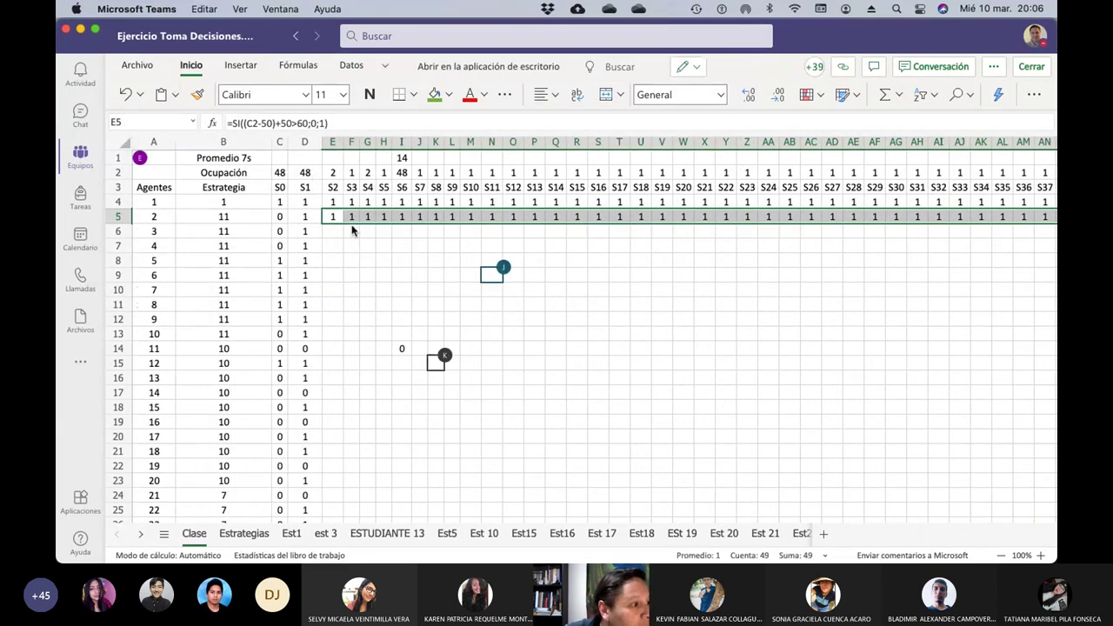
pyautogui.click(352, 217)
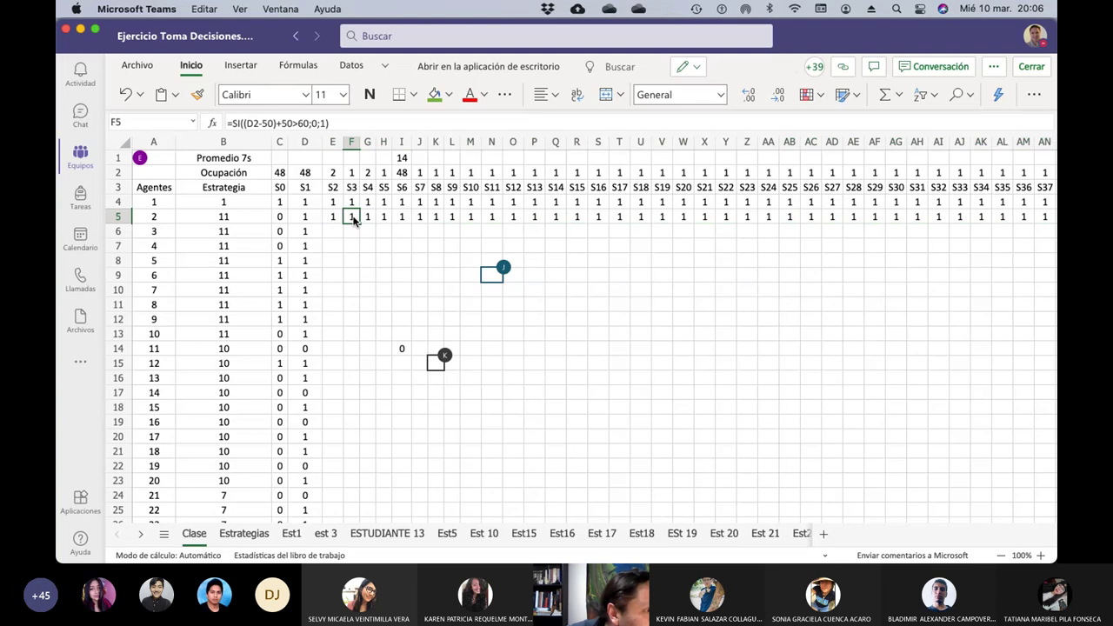
pyautogui.click(334, 123)
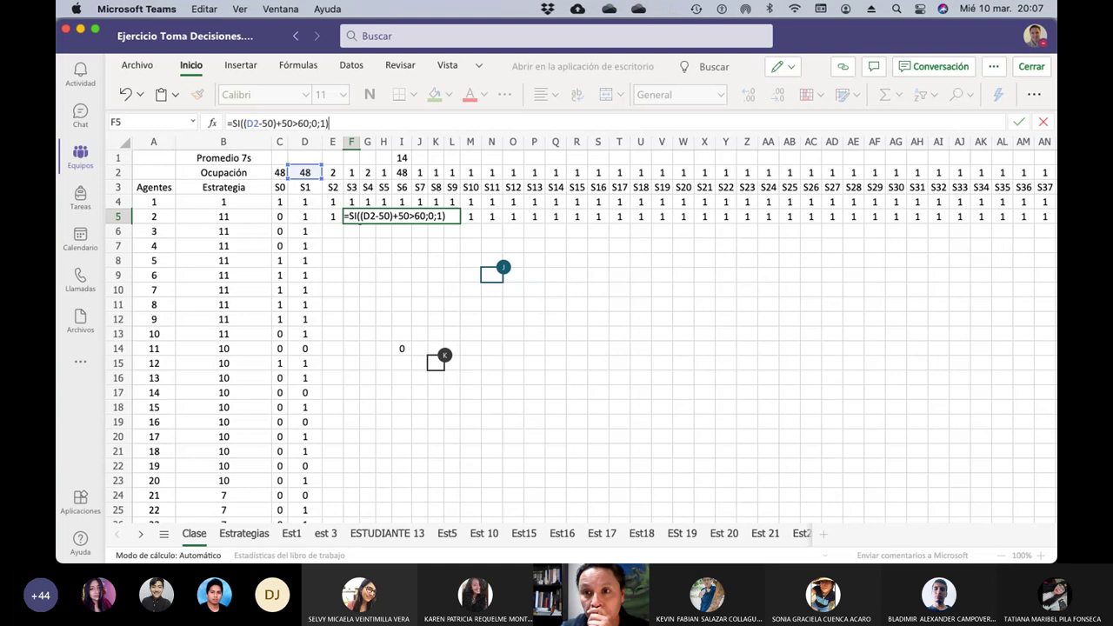
pyautogui.hotkey('ctrl', 'Return')
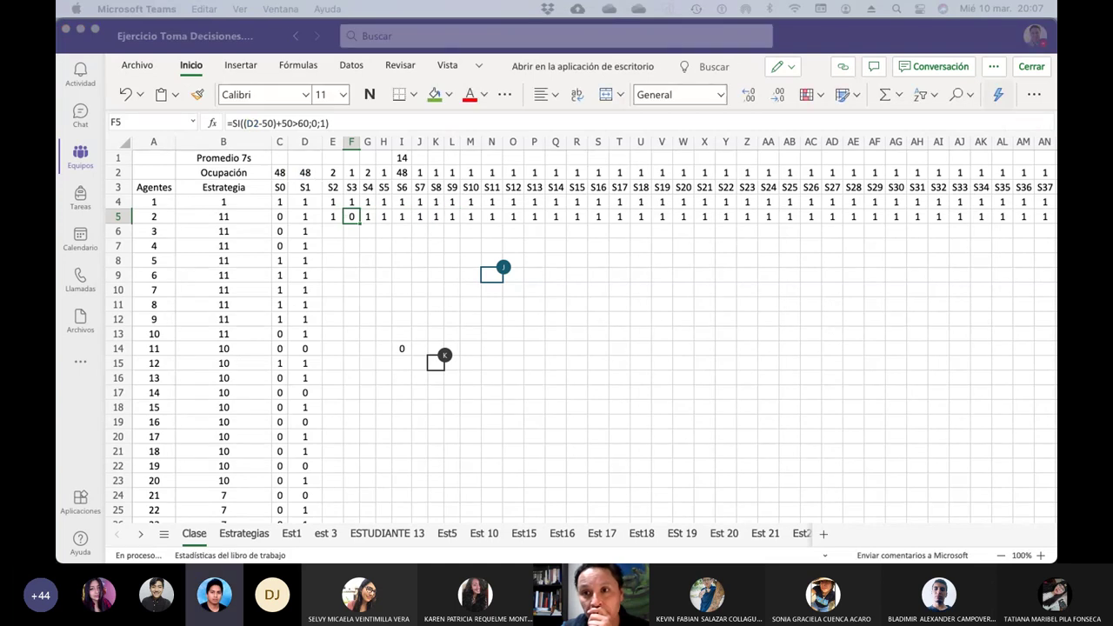